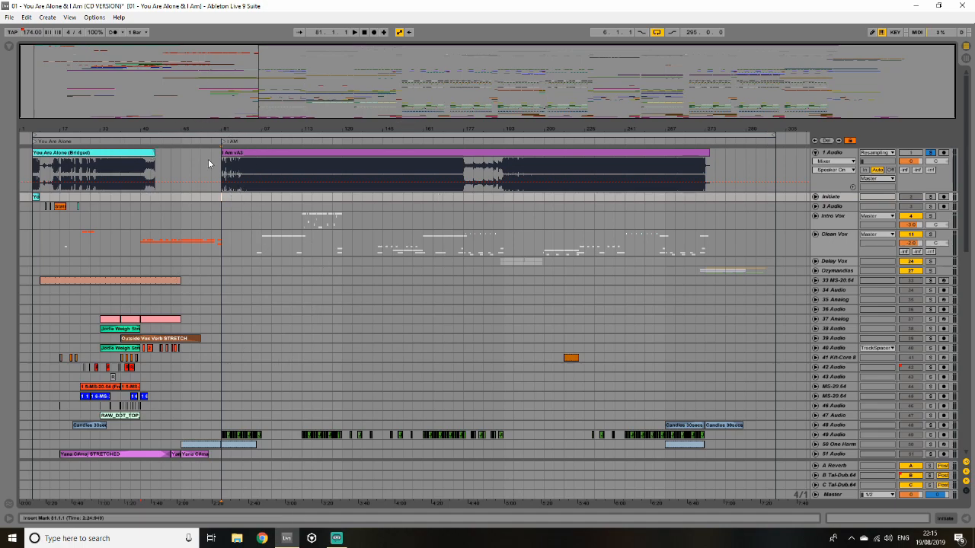
- Fold the 1 Audio track so more of the arrangement's tracks fit in view
{"action": "mouse_move", "coordinate": [294, 69]}
{"action": "left_mouse_down"}
{"action": "mouse_move", "coordinate": [290, 84]}
{"action": "mouse_move", "coordinate": [404, 76]}
{"action": "mouse_move", "coordinate": [389, 86]}
{"action": "left_mouse_up"}
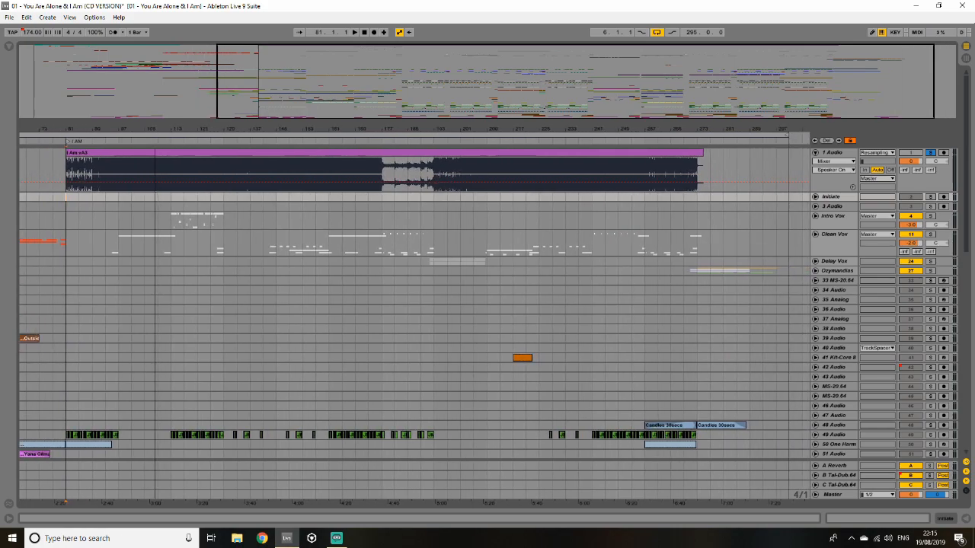
{"action": "double_click", "coordinate": [406, 98]}
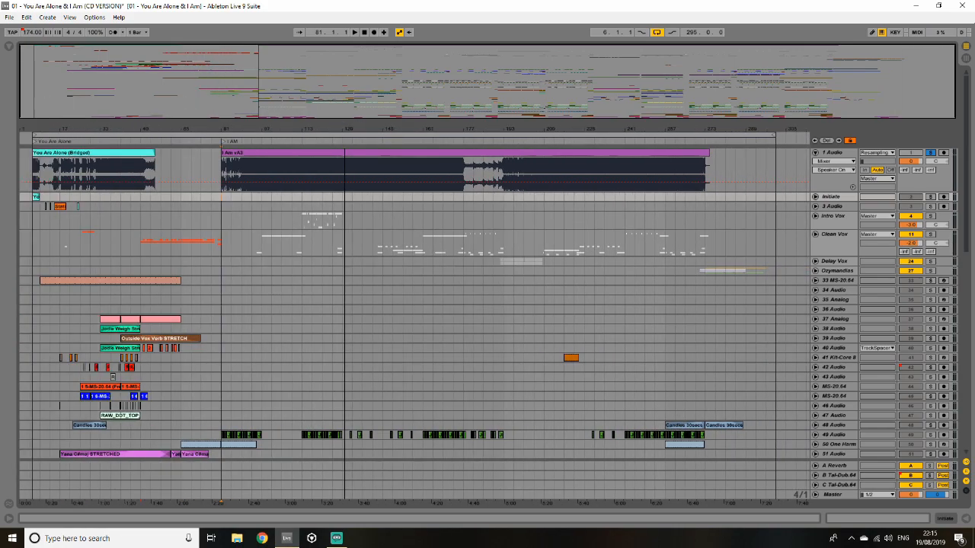
{"action": "left_click", "coordinate": [815, 154]}
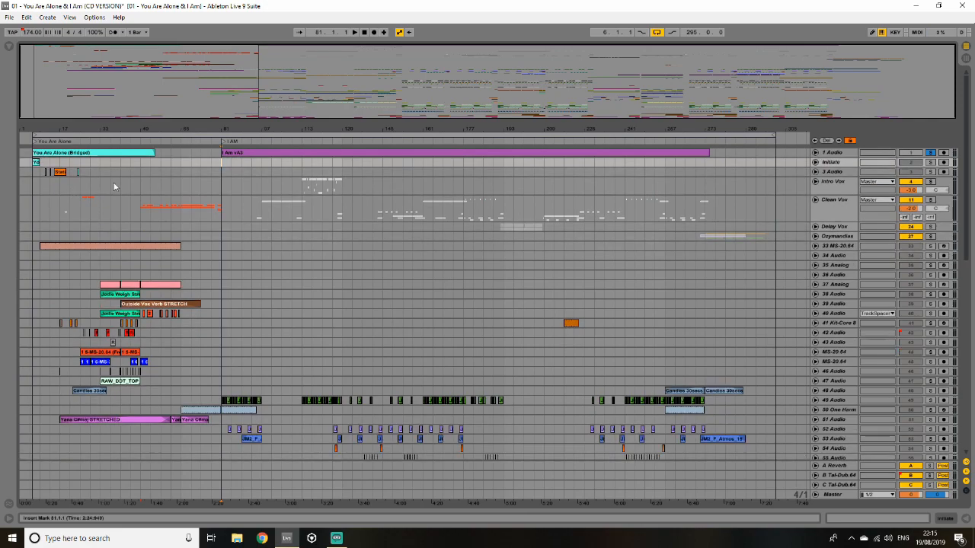
- Examine the You Are Alone and I Am sections across all tracks of the arrangement
{"action": "left_click_drag", "start_coordinate": [215, 170], "coordinate": [35, 239]}
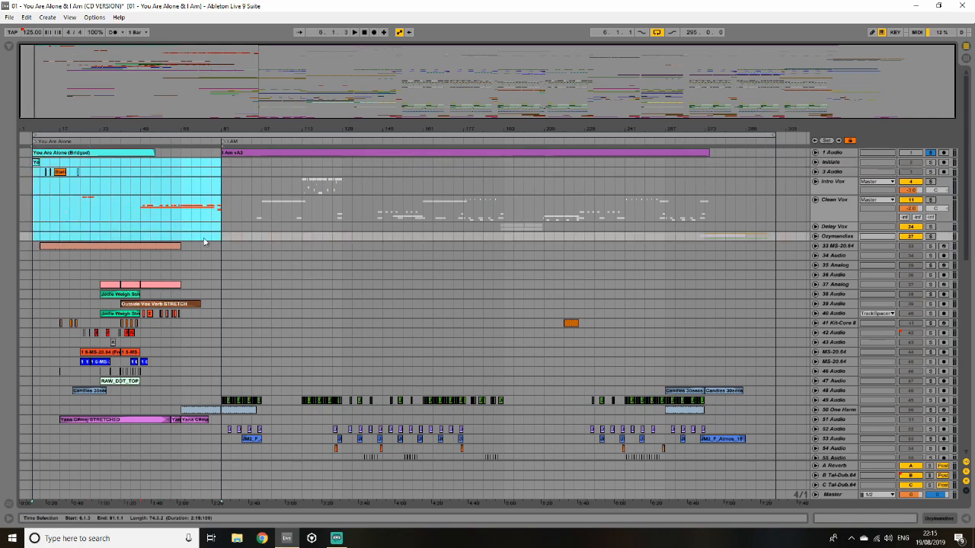
{"action": "left_click_drag", "start_coordinate": [221, 168], "coordinate": [776, 393]}
{"action": "scroll", "coordinate": [284, 305], "scroll_direction": "down", "scroll_amount": 3}
{"action": "left_click", "coordinate": [283, 305]}
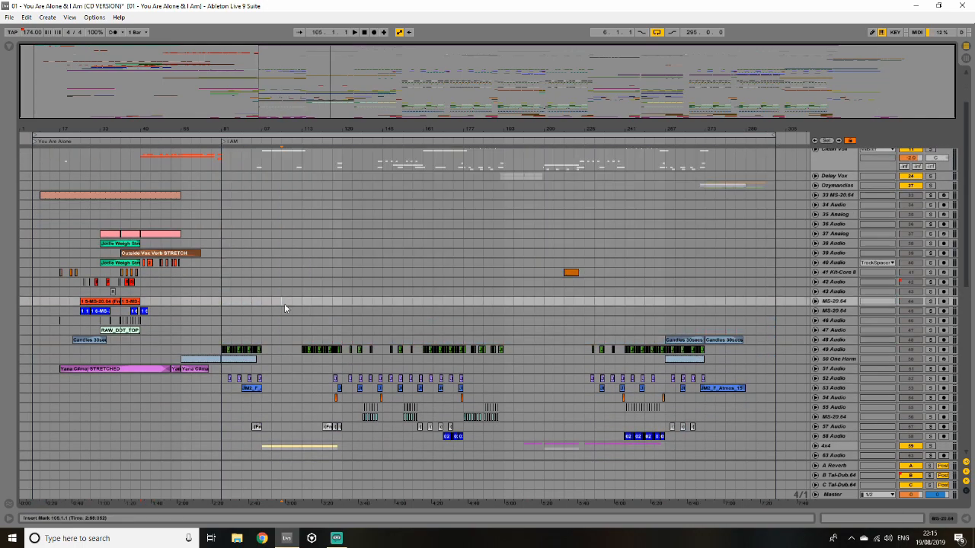
{"action": "scroll", "coordinate": [282, 306], "scroll_direction": "down", "scroll_amount": 3}
{"action": "scroll", "coordinate": [281, 306], "scroll_direction": "down", "scroll_amount": 5}
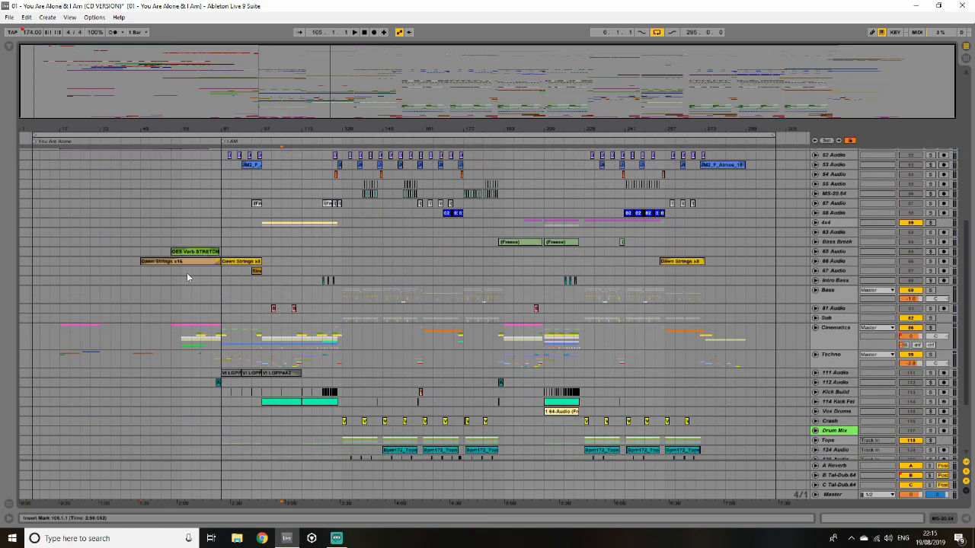
{"action": "scroll", "coordinate": [183, 279], "scroll_direction": "down", "scroll_amount": 4}
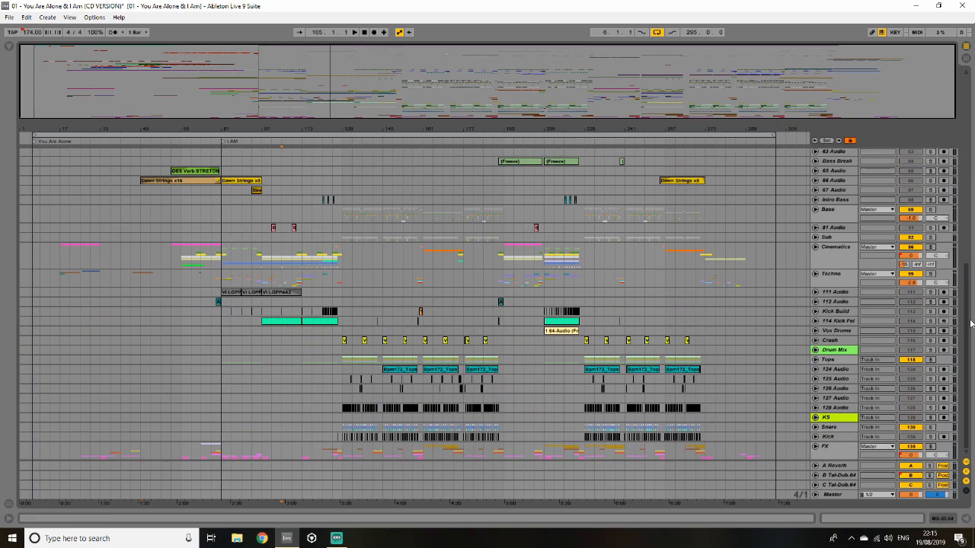
{"action": "left_click_drag", "start_coordinate": [968, 325], "coordinate": [972, 137]}
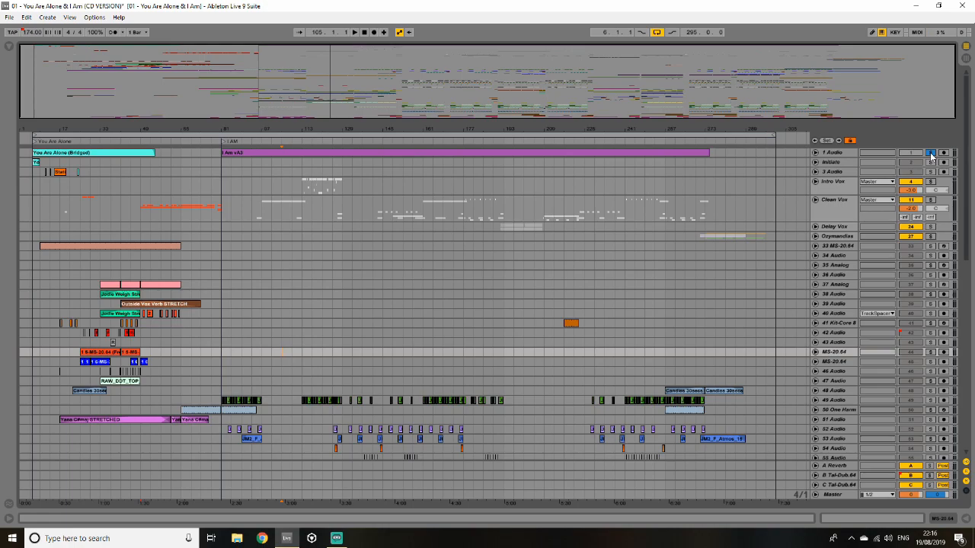
- Look through the instrument, bass and drum tracks around bar 97 of the I Am section
{"action": "scroll", "coordinate": [424, 223], "scroll_direction": "down", "scroll_amount": 10}
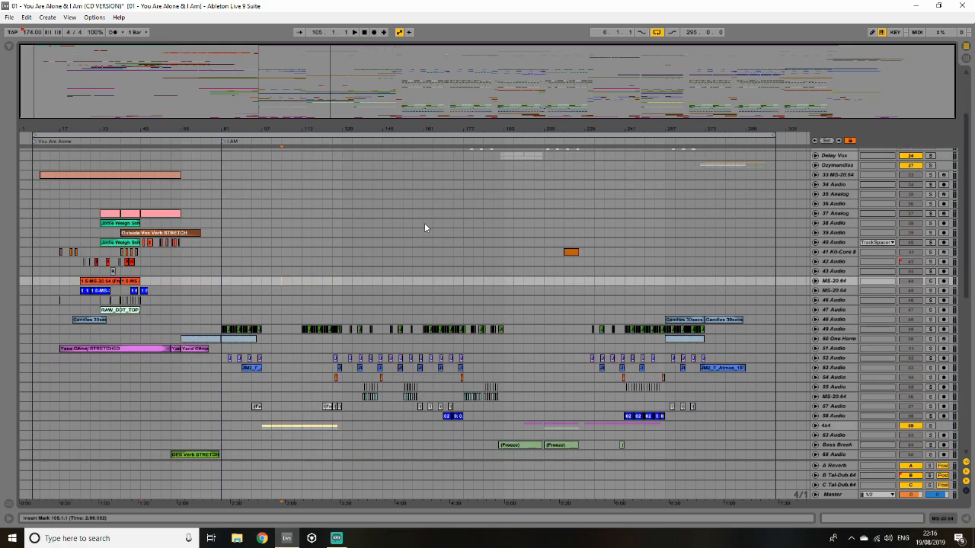
{"action": "left_click", "coordinate": [259, 225]}
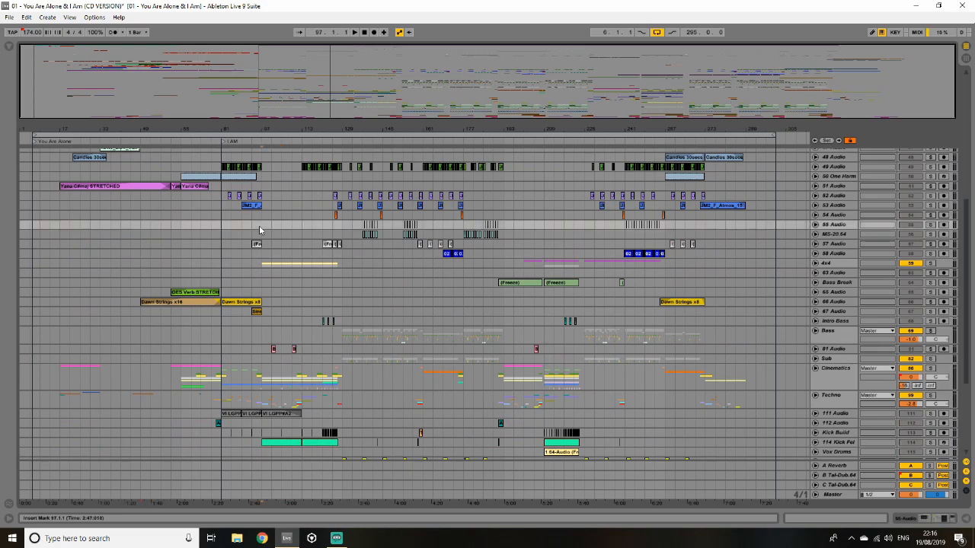
{"action": "scroll", "coordinate": [265, 238], "scroll_direction": "down", "scroll_amount": 3}
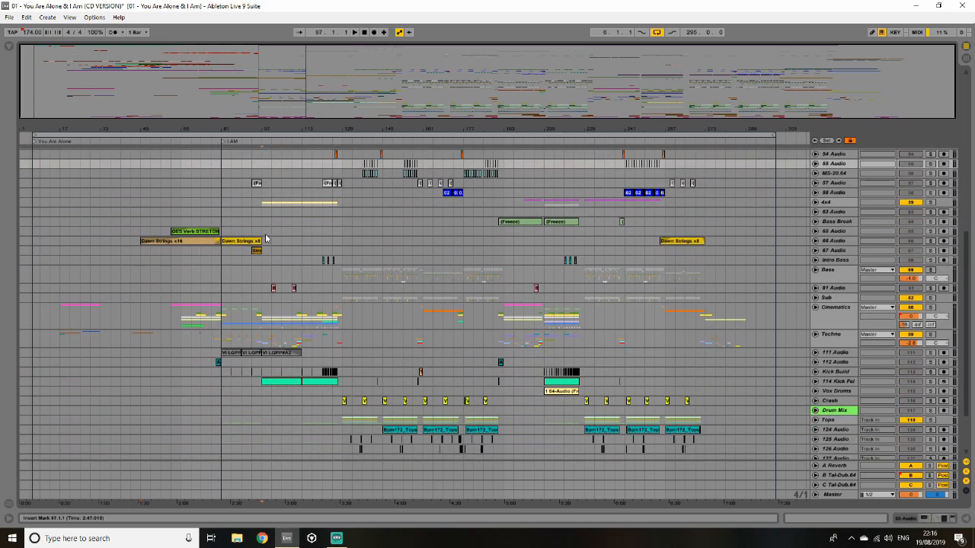
{"action": "scroll", "coordinate": [265, 238], "scroll_direction": "up", "scroll_amount": 4}
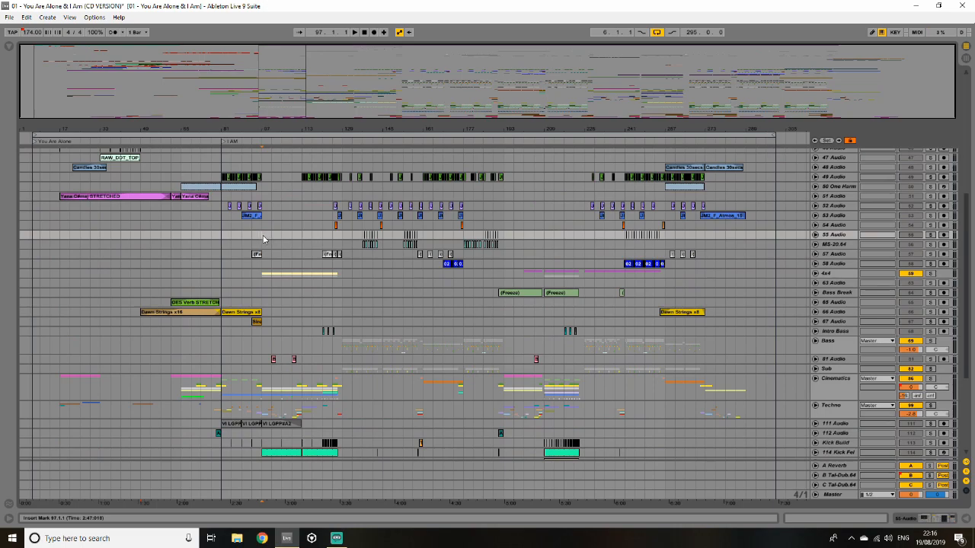
{"action": "scroll", "coordinate": [260, 239], "scroll_direction": "down", "scroll_amount": 2}
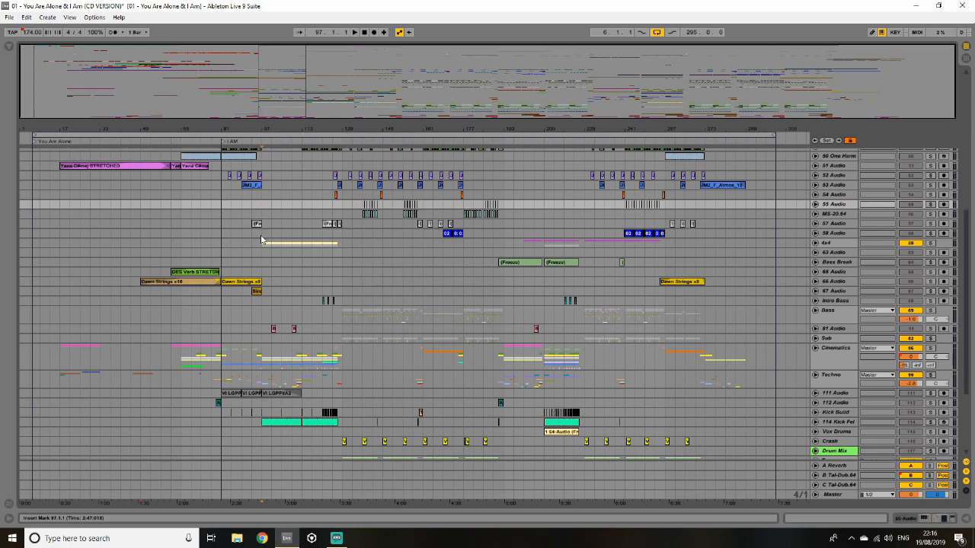
{"action": "scroll", "coordinate": [261, 239], "scroll_direction": "up", "scroll_amount": 4}
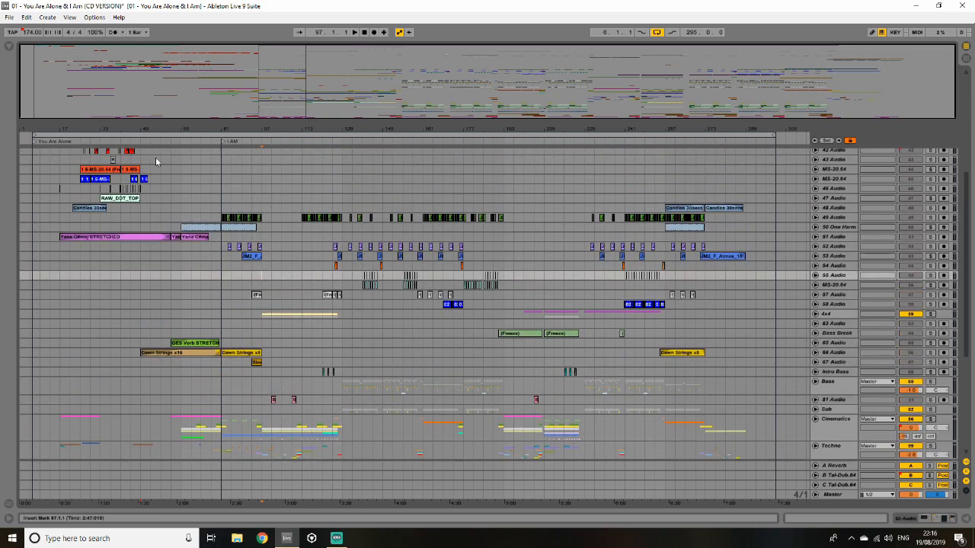
{"action": "scroll", "coordinate": [278, 281], "scroll_direction": "up", "scroll_amount": 10}
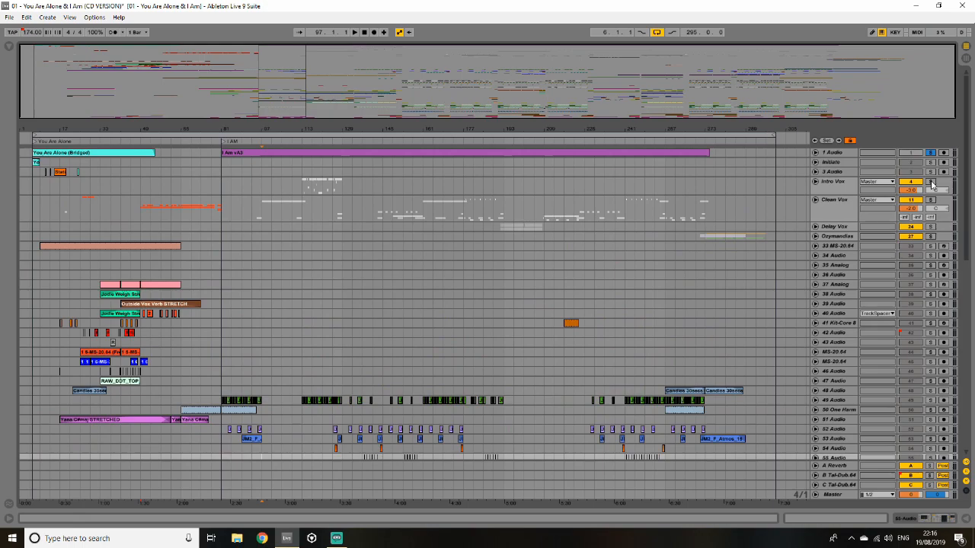
- Solo and unfold the Clean Vox group, play it briefly from bar 97, and unfold the 14 Audio track
{"action": "left_click", "coordinate": [929, 200]}
{"action": "left_click", "coordinate": [815, 200]}
{"action": "left_click", "coordinate": [259, 254]}
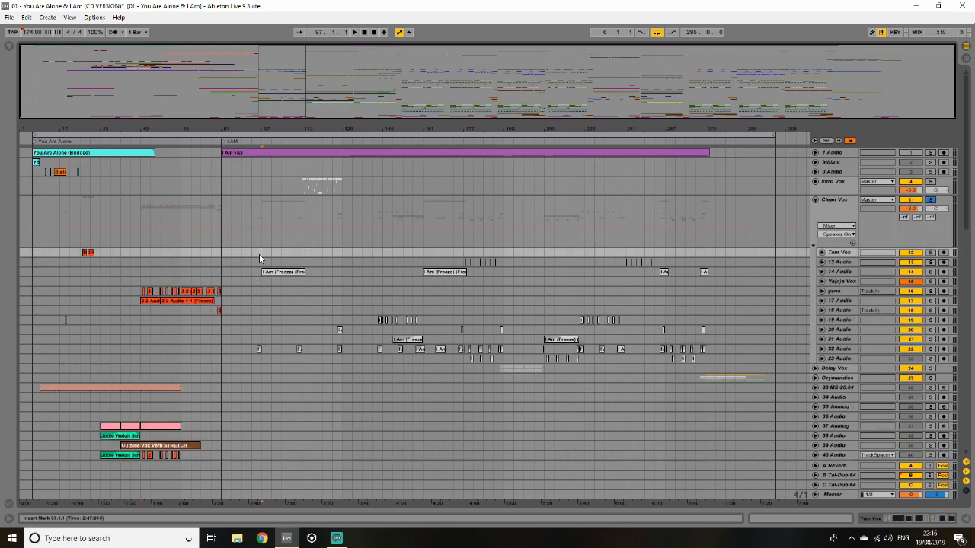
{"action": "key", "text": "space"}
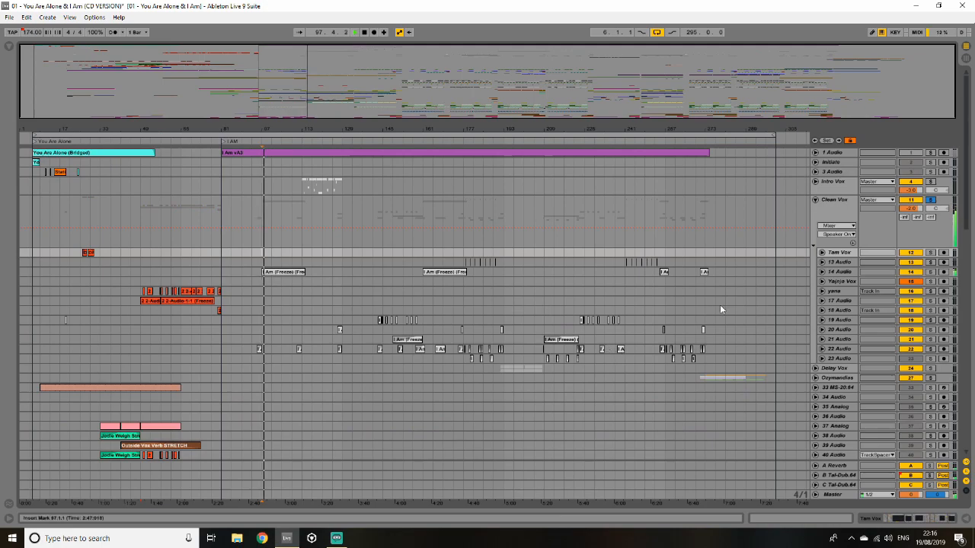
{"action": "left_click", "coordinate": [822, 272]}
{"action": "key", "text": "space"}
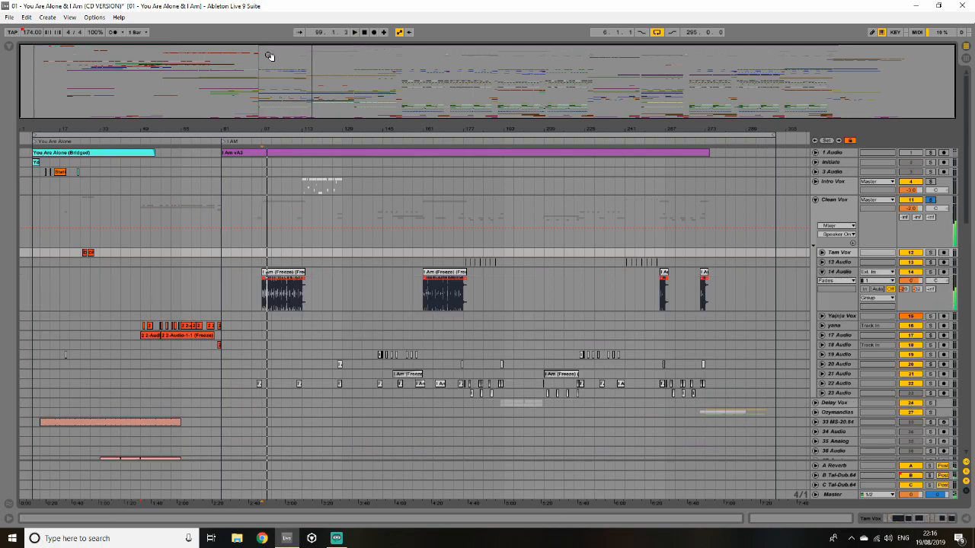
- Inspect the waveform of the first I Am vocal clip on the 14 Audio track up close
{"action": "mouse_move", "coordinate": [257, 130]}
{"action": "left_mouse_down"}
{"action": "mouse_move", "coordinate": [256, 206]}
{"action": "mouse_move", "coordinate": [257, 125]}
{"action": "left_mouse_up"}
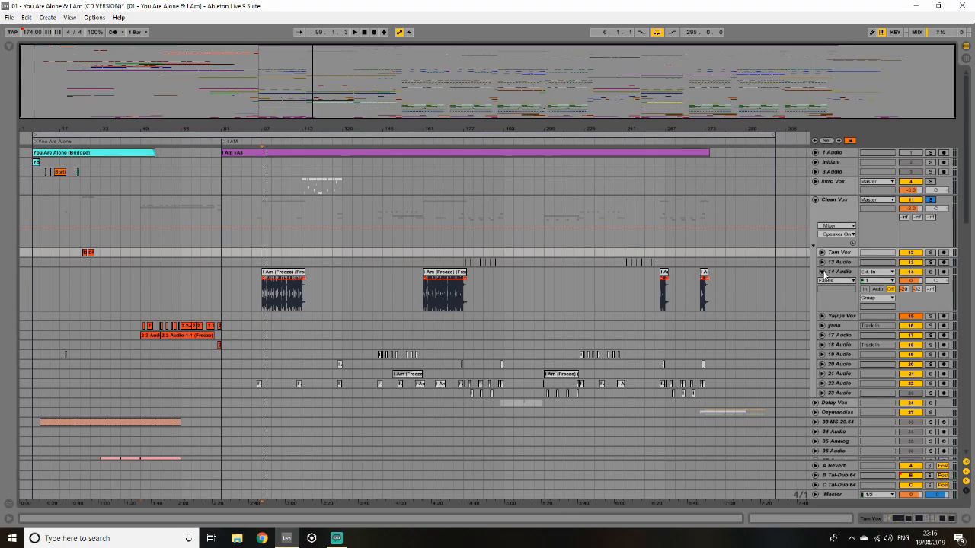
{"action": "left_click_drag", "start_coordinate": [280, 129], "coordinate": [320, 199]}
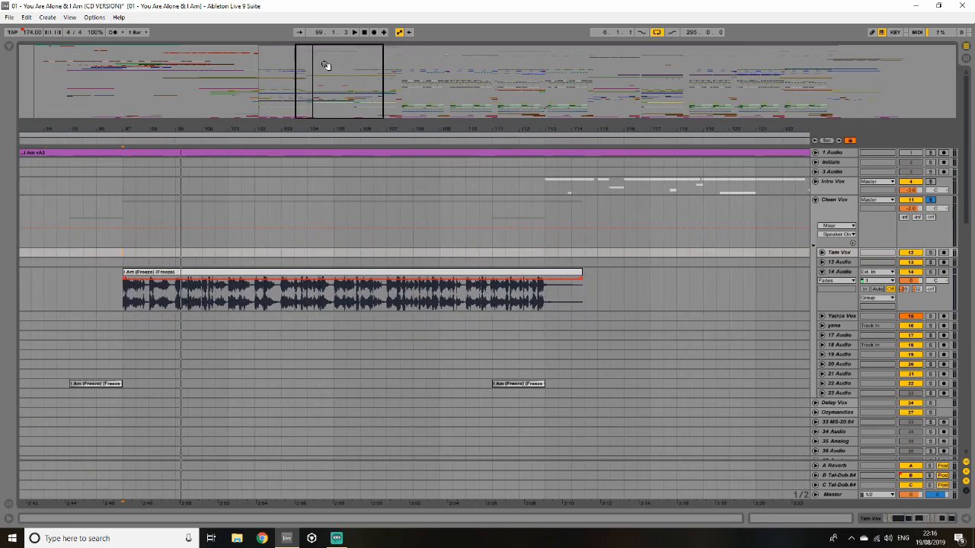
{"action": "left_click_drag", "start_coordinate": [189, 72], "coordinate": [190, 16]}
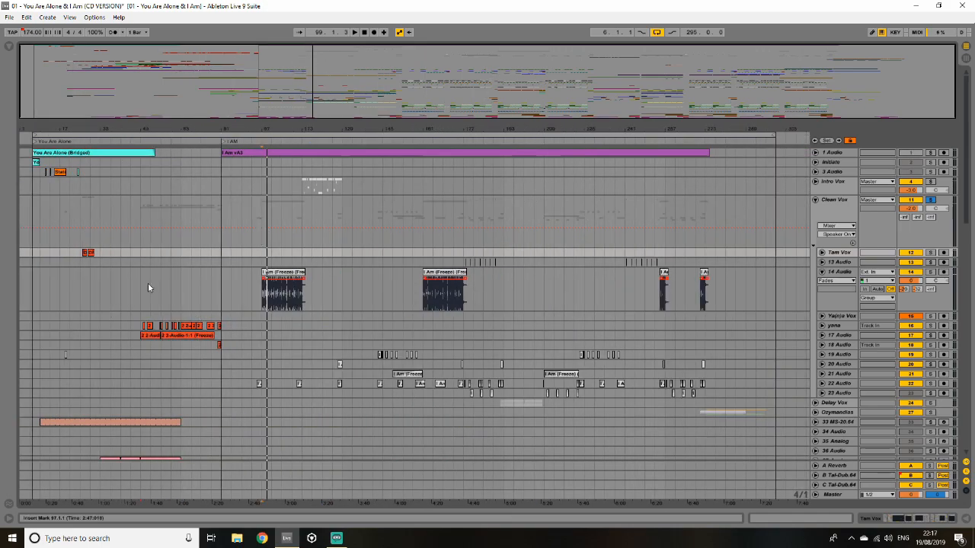
{"action": "left_click_drag", "start_coordinate": [296, 79], "coordinate": [346, 117]}
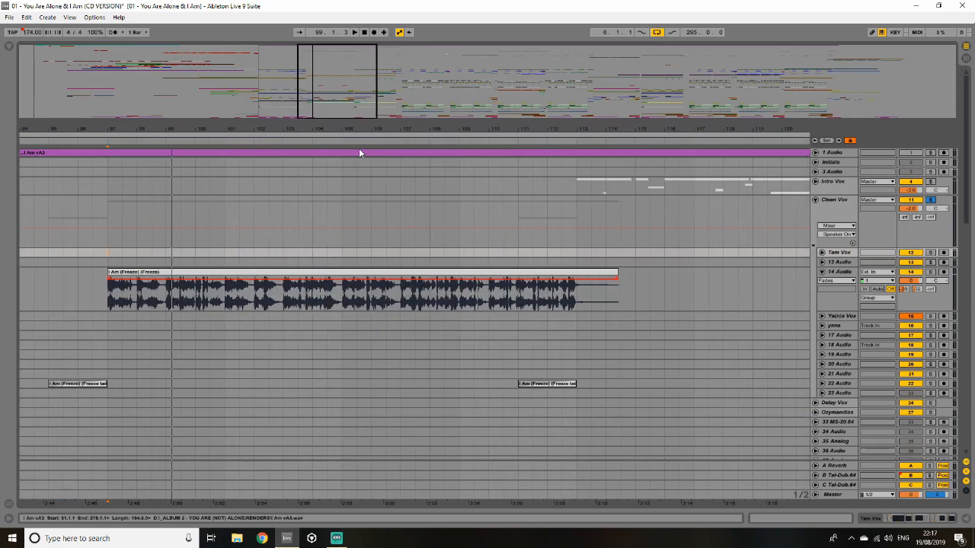
{"action": "left_click_drag", "start_coordinate": [355, 81], "coordinate": [355, 61]}
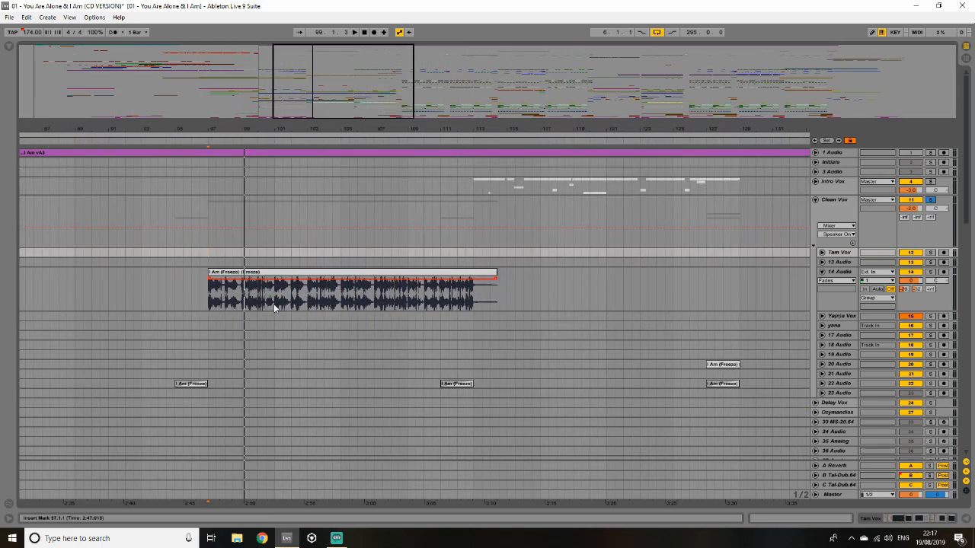
{"action": "left_click", "coordinate": [224, 273]}
{"action": "left_click_drag", "start_coordinate": [319, 111], "coordinate": [318, 65]}
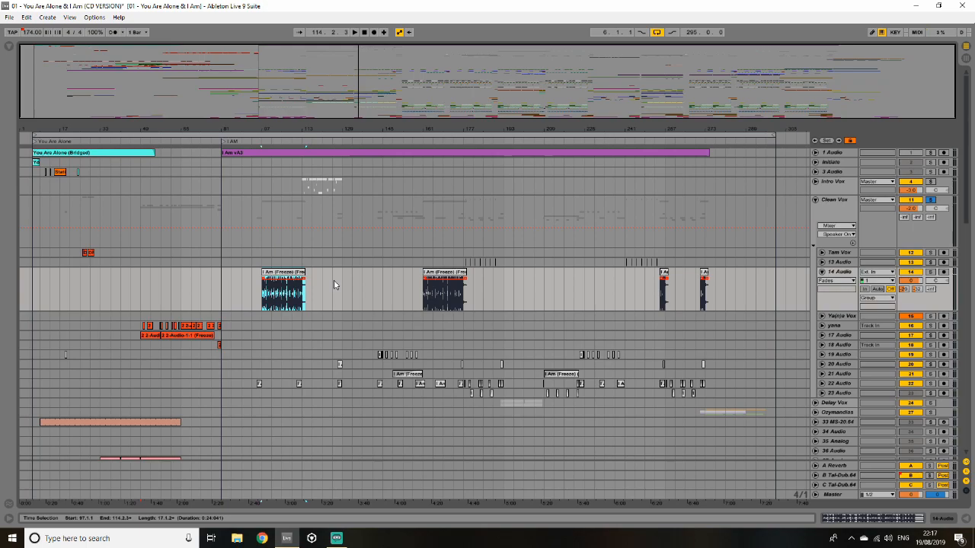
- Add a short fade-out to the end of the first I Am clip on 14 Audio and fold the track
{"action": "left_click_drag", "start_coordinate": [343, 57], "coordinate": [342, 85]}
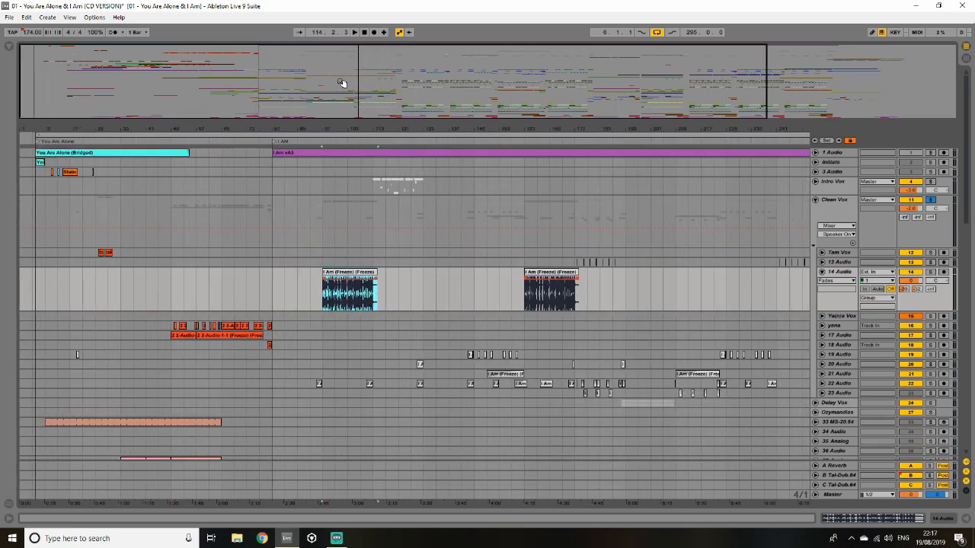
{"action": "left_click_drag", "start_coordinate": [386, 92], "coordinate": [382, 107]}
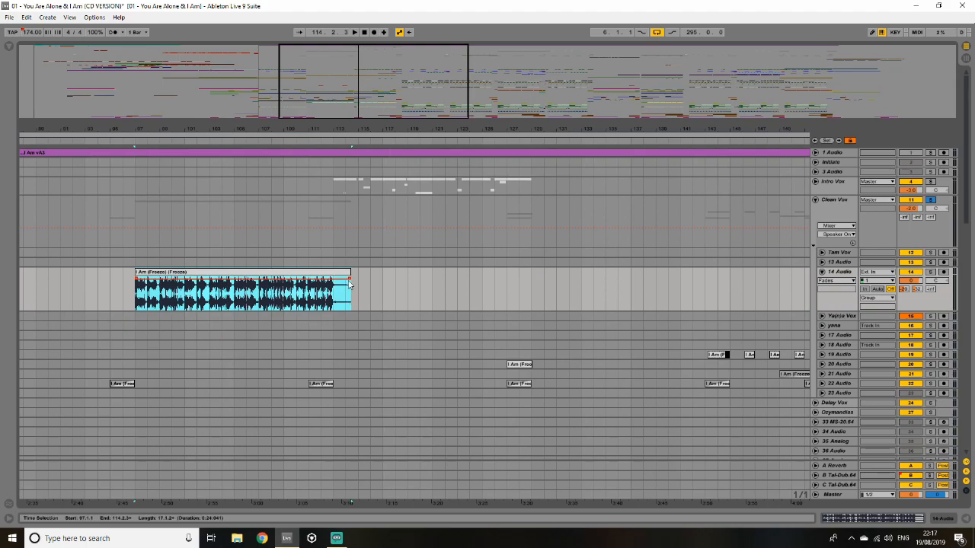
{"action": "left_click_drag", "start_coordinate": [350, 281], "coordinate": [340, 280]}
{"action": "left_click_drag", "start_coordinate": [376, 89], "coordinate": [380, 65]}
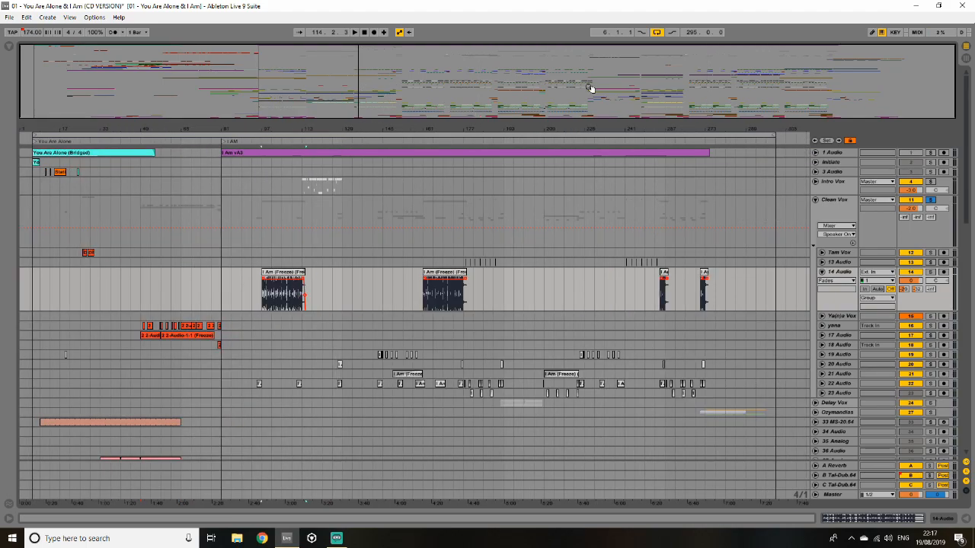
{"action": "left_click", "coordinate": [821, 272]}
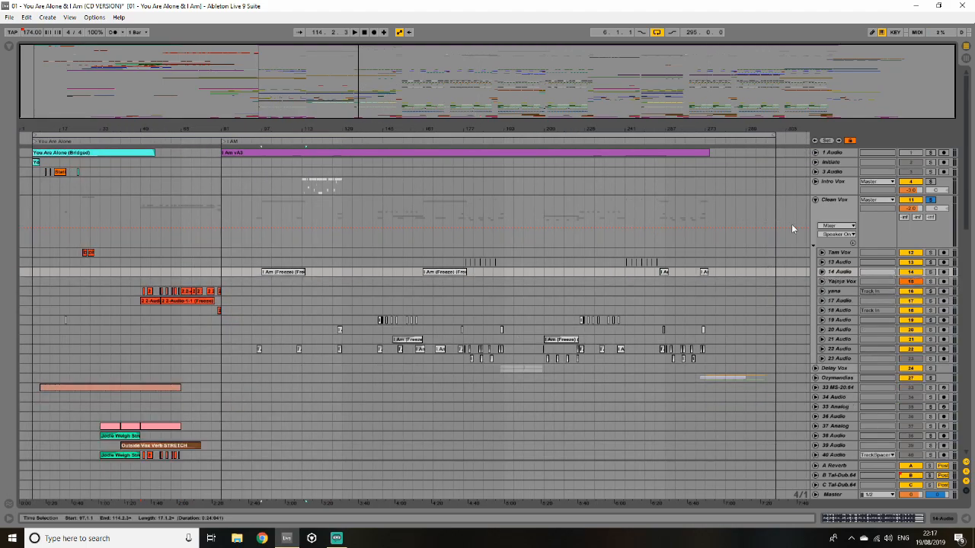
- Unfold and solo the 1 Audio track, open the I Am vA3 clip's details, and start playback from bar 81
{"action": "left_click", "coordinate": [814, 153]}
{"action": "double_click", "coordinate": [616, 157]}
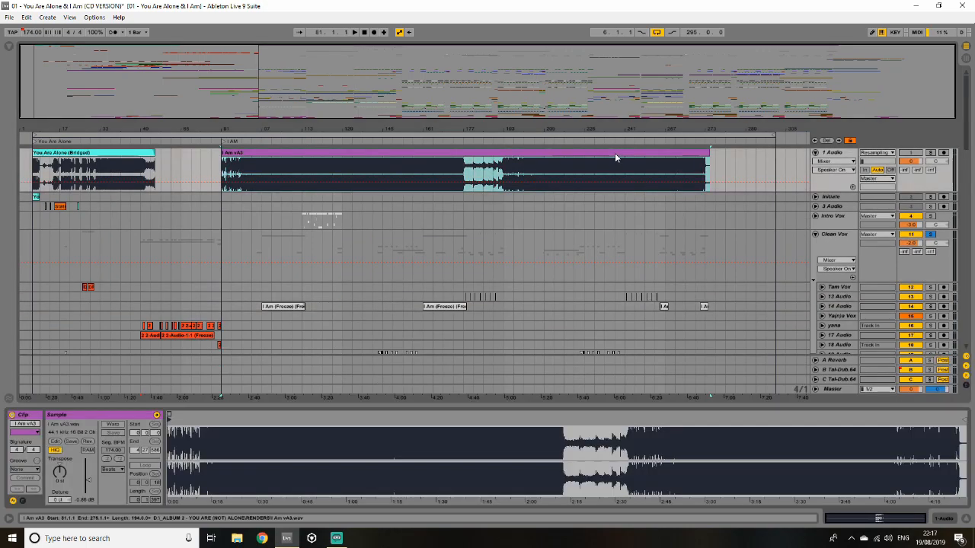
{"action": "left_click", "coordinate": [930, 152]}
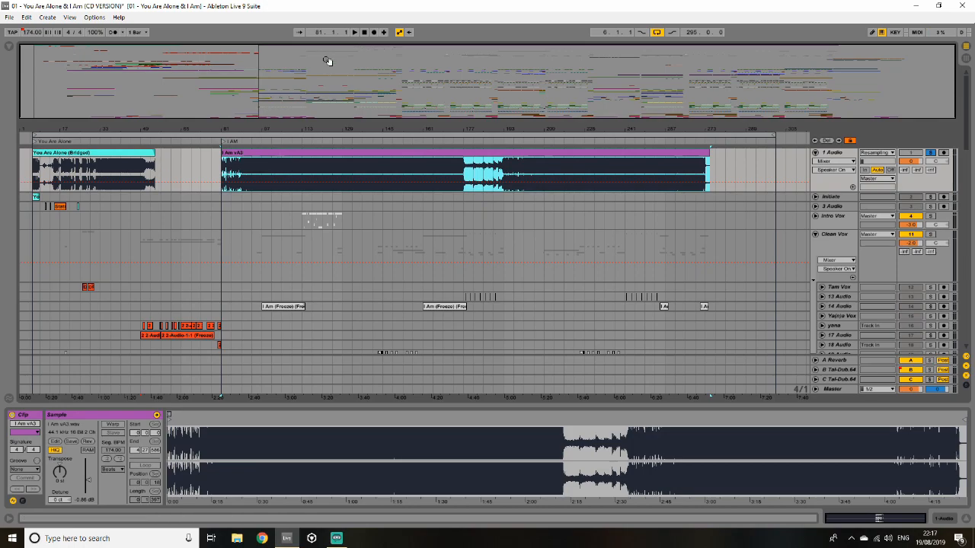
{"action": "left_click_drag", "start_coordinate": [350, 61], "coordinate": [383, 66]}
{"action": "key", "text": "space"}
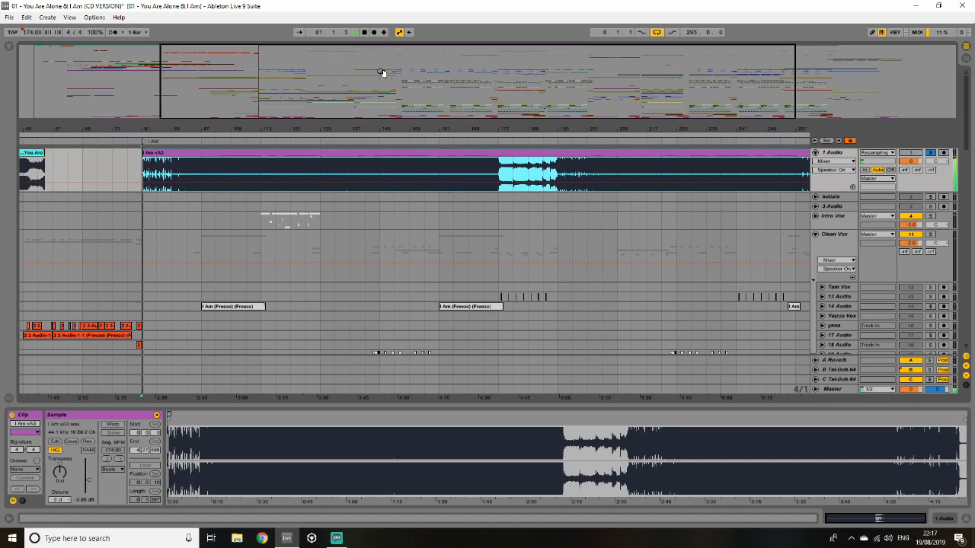
- Lower the 1 Audio track volume to -2.4 dB and follow the I Am vA3 waveform during playback
{"action": "left_click_drag", "start_coordinate": [910, 160], "coordinate": [911, 165]}
{"action": "left_click", "coordinate": [333, 165]}
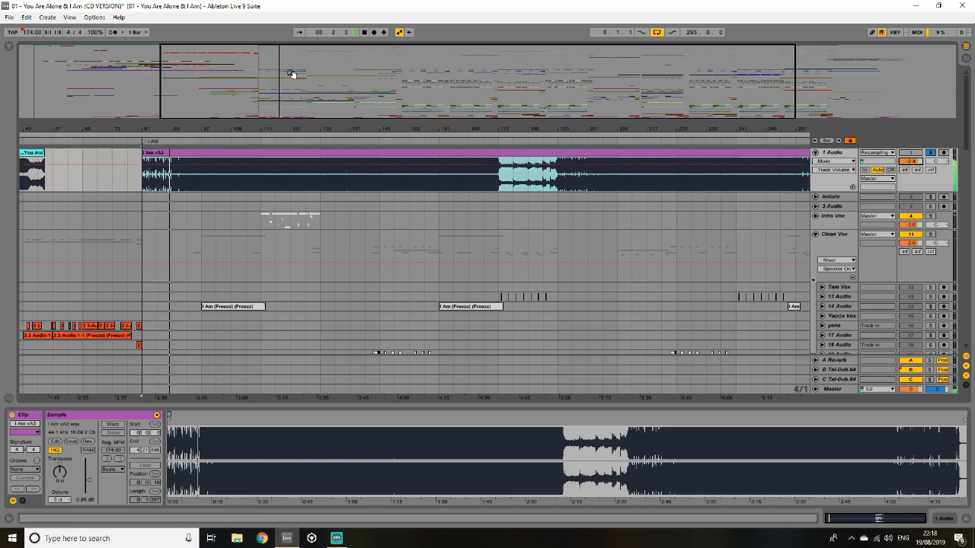
{"action": "left_click_drag", "start_coordinate": [265, 66], "coordinate": [267, 108]}
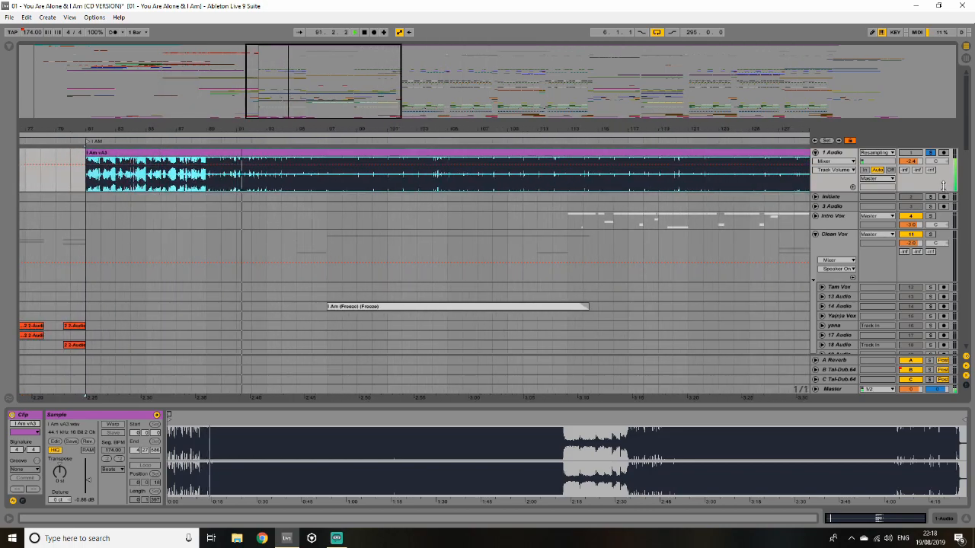
{"action": "left_click_drag", "start_coordinate": [463, 100], "coordinate": [463, 59]}
{"action": "left_click_drag", "start_coordinate": [323, 79], "coordinate": [343, 51]}
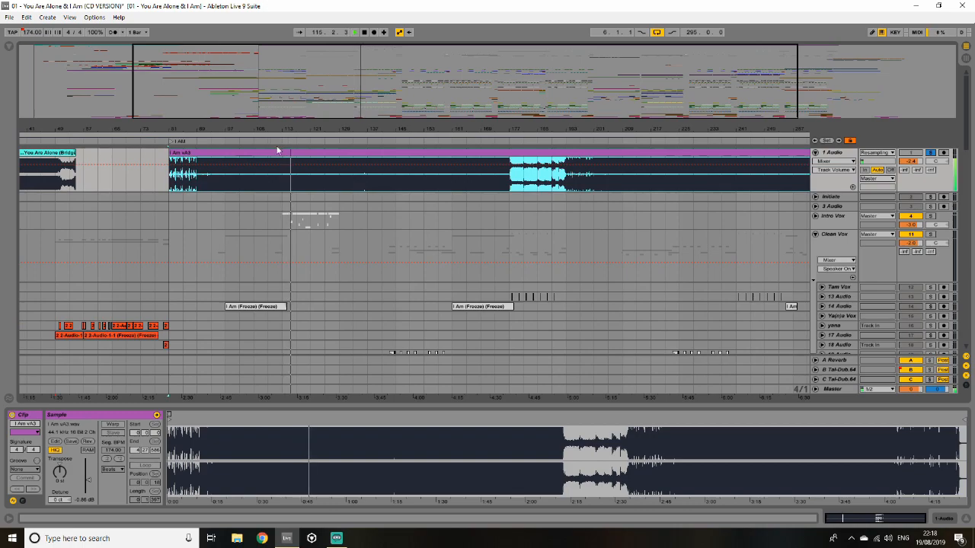
{"action": "left_click", "coordinate": [333, 141]}
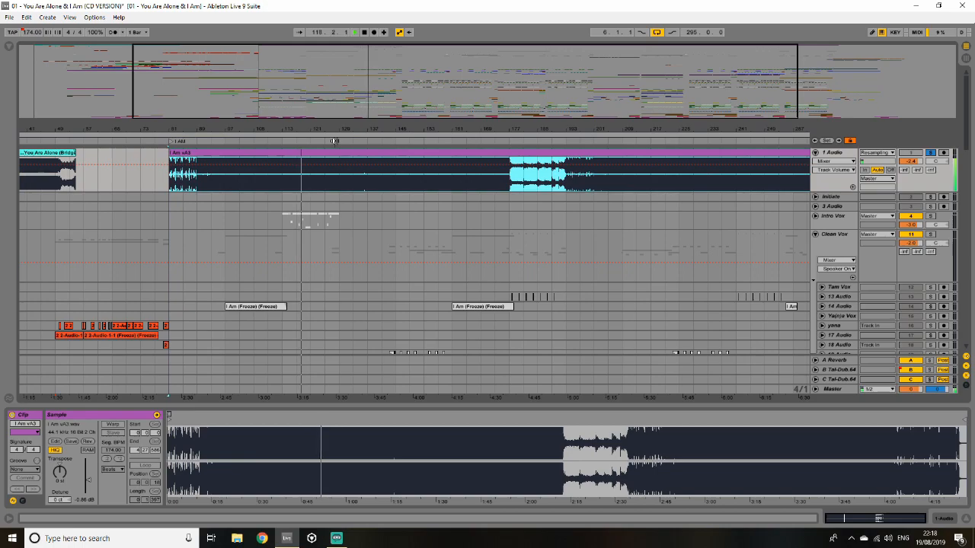
- Follow the I Am vA3 clip's playback across the full arrangement, stop it, and select bars 77 to 293 on 1 Audio
{"action": "mouse_move", "coordinate": [398, 80]}
{"action": "left_mouse_down"}
{"action": "mouse_move", "coordinate": [395, 98]}
{"action": "mouse_move", "coordinate": [394, 81]}
{"action": "left_mouse_up"}
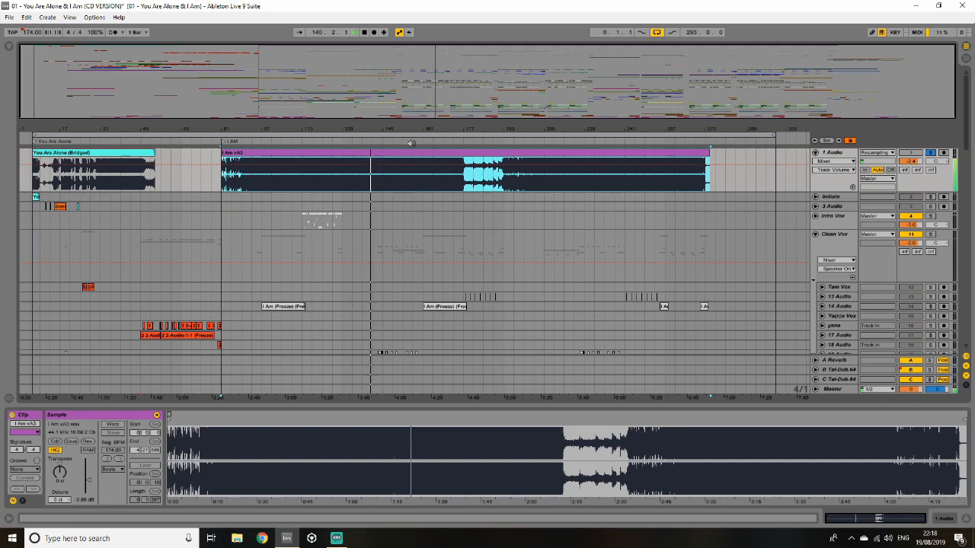
{"action": "left_click_drag", "start_coordinate": [446, 80], "coordinate": [444, 124]}
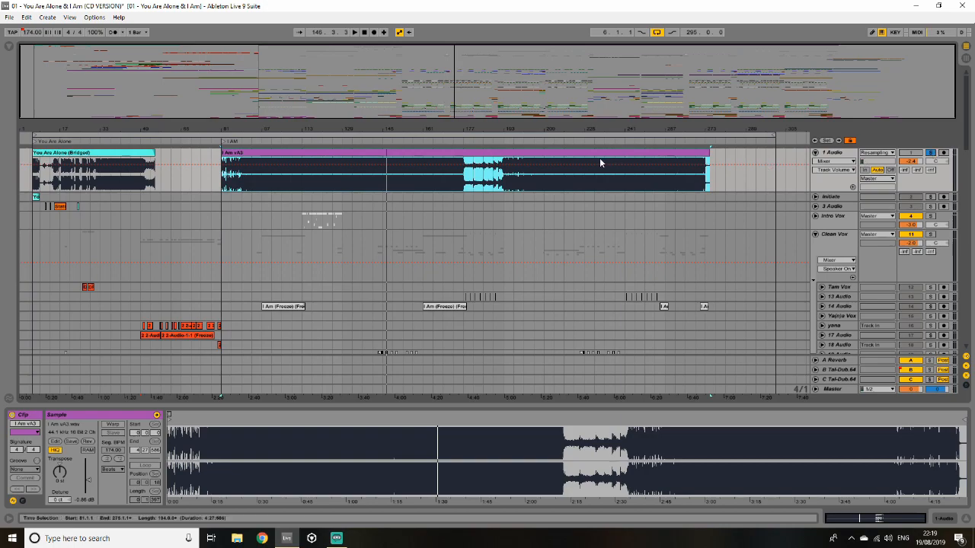
{"action": "left_click_drag", "start_coordinate": [753, 188], "coordinate": [212, 176]}
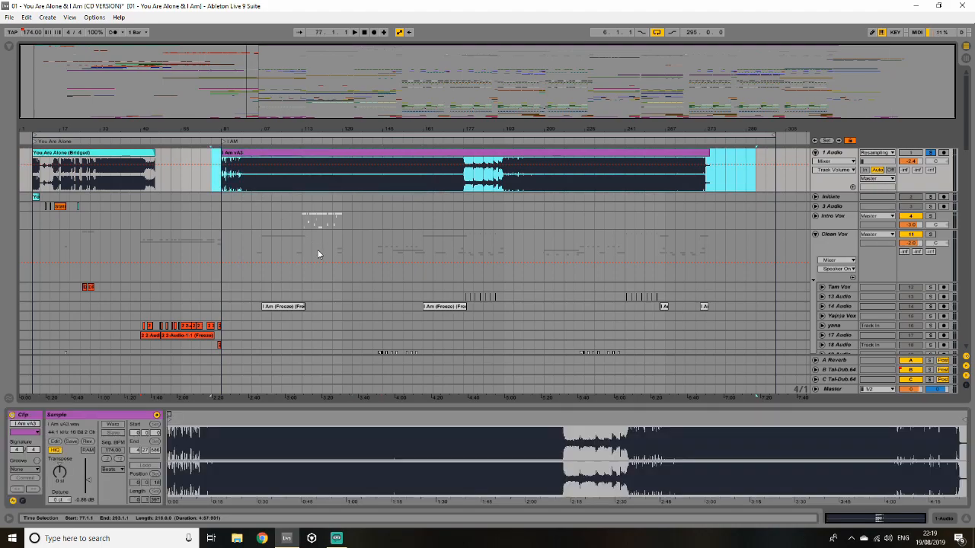
- Look over the tracks beneath 1 Audio, placing the insert marker at bar 81 and at bar 113 of the I Am section
{"action": "scroll", "coordinate": [318, 250], "scroll_direction": "down", "scroll_amount": 1}
{"action": "scroll", "coordinate": [317, 249], "scroll_direction": "down", "scroll_amount": 5}
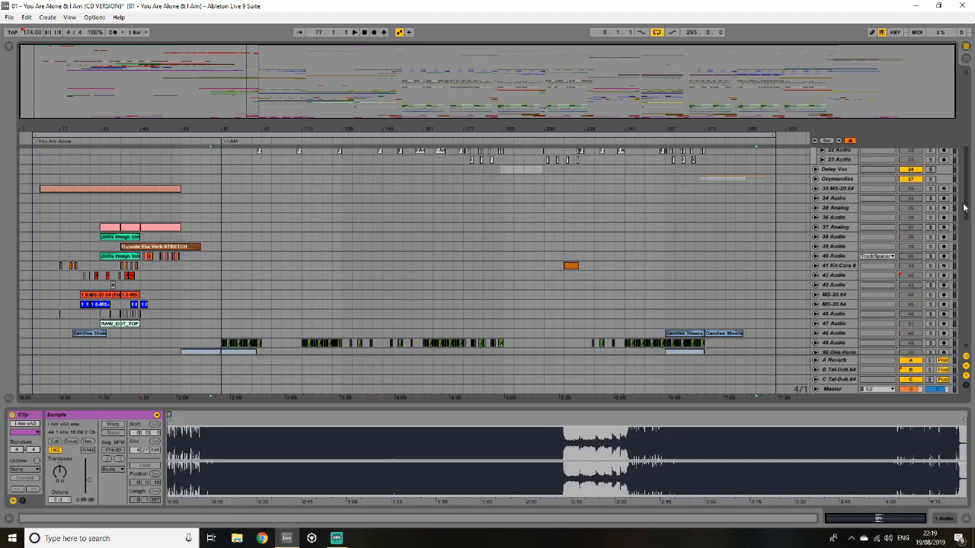
{"action": "scroll", "coordinate": [386, 174], "scroll_direction": "up", "scroll_amount": 6}
{"action": "left_click", "coordinate": [225, 190]}
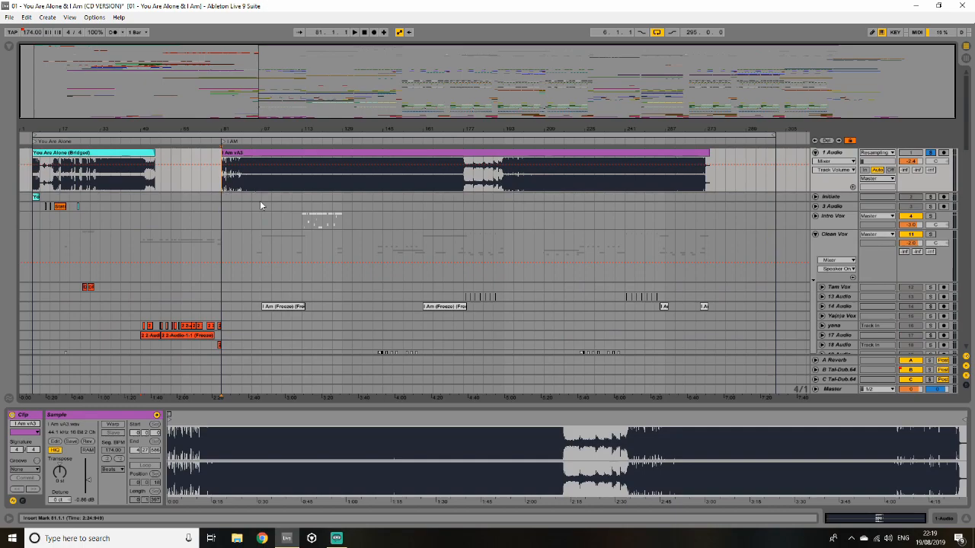
{"action": "scroll", "coordinate": [301, 187], "scroll_direction": "down", "scroll_amount": 1}
{"action": "left_click", "coordinate": [304, 168]}
{"action": "scroll", "coordinate": [518, 240], "scroll_direction": "up", "scroll_amount": 1}
{"action": "scroll", "coordinate": [437, 269], "scroll_direction": "down", "scroll_amount": 8}
{"action": "scroll", "coordinate": [437, 268], "scroll_direction": "down", "scroll_amount": 2}
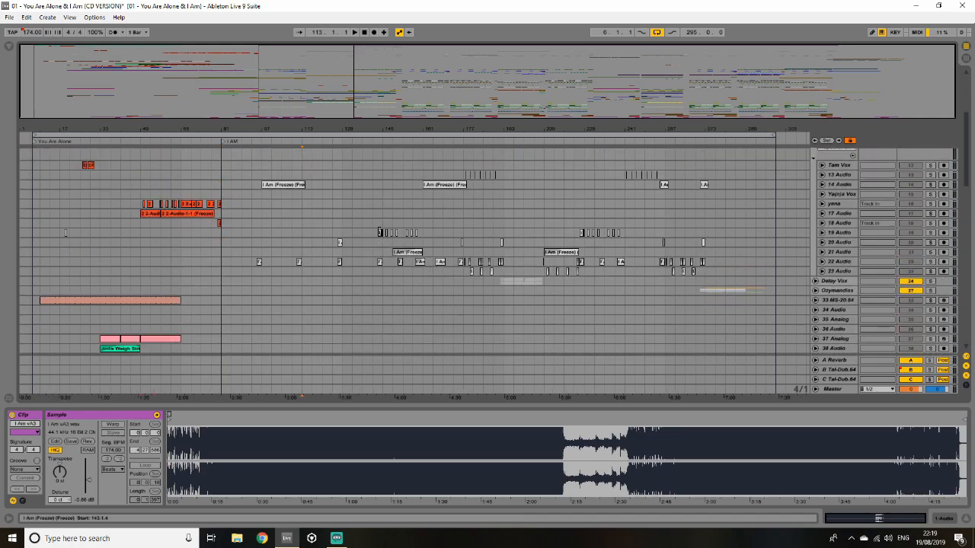
- Audition in solo the 19 Audio clips from bar 145 and the first I Am (Freeze) clip on 21 Audio
{"action": "left_click", "coordinate": [382, 224]}
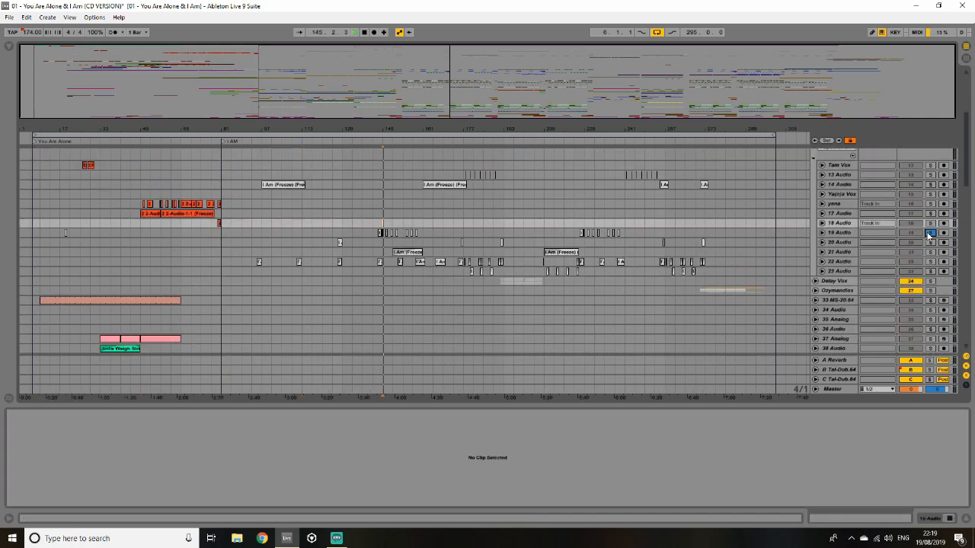
{"action": "mouse_move", "coordinate": [483, 105]}
{"action": "left_mouse_down"}
{"action": "mouse_move", "coordinate": [482, 190]}
{"action": "mouse_move", "coordinate": [483, 104]}
{"action": "left_mouse_up"}
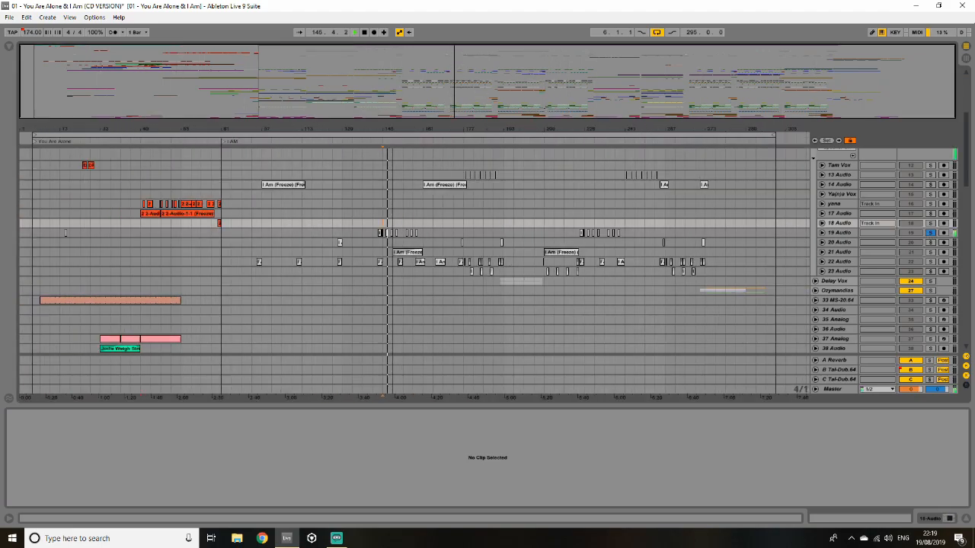
{"action": "left_click", "coordinate": [403, 252]}
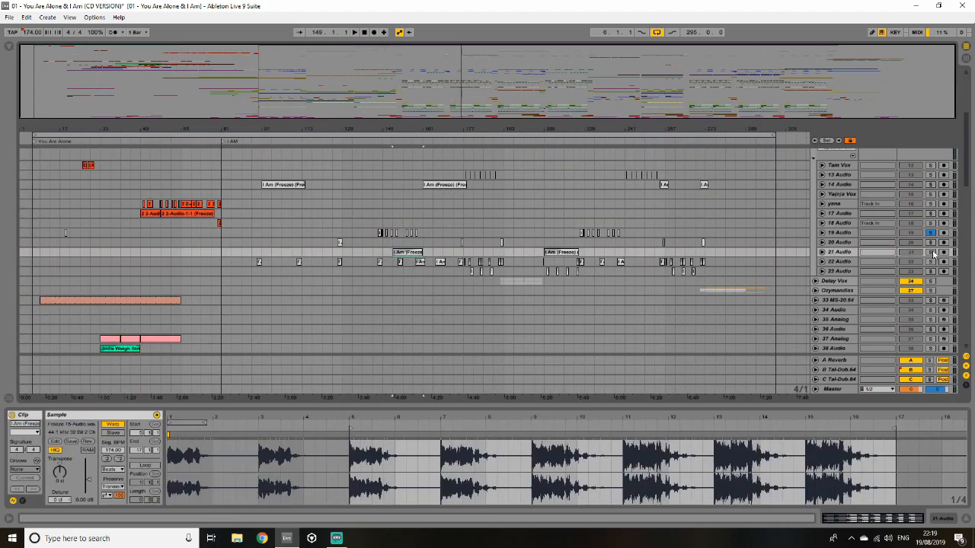
{"action": "left_click", "coordinate": [822, 252]}
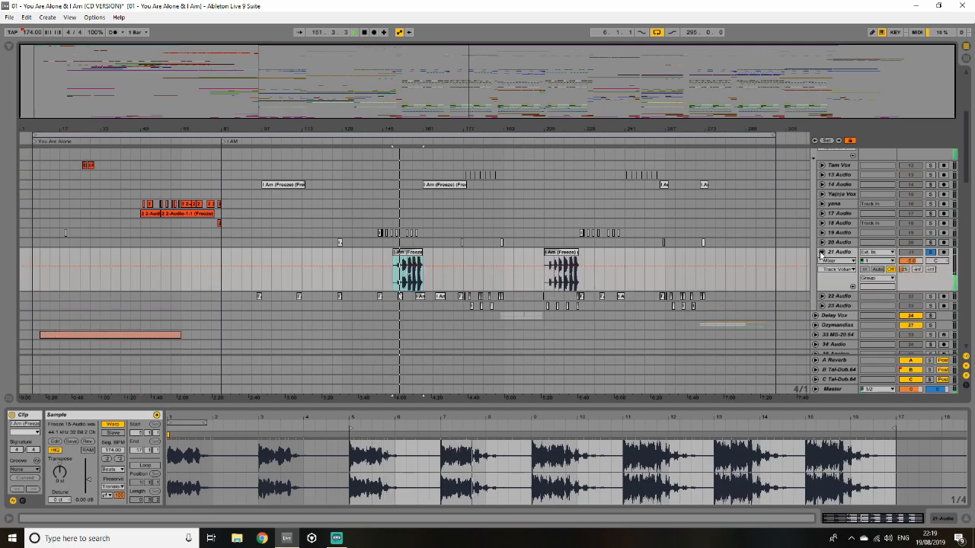
{"action": "left_click", "coordinate": [821, 252]}
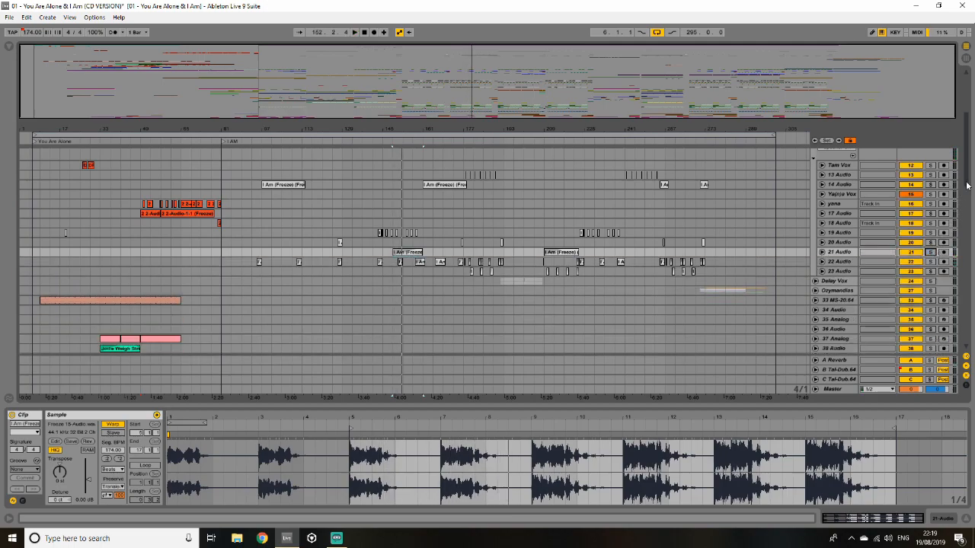
- Solo the 1 Audio track and play the I Am vA3 reference from around bar 176
{"action": "left_click_drag", "start_coordinate": [967, 183], "coordinate": [968, 131]}
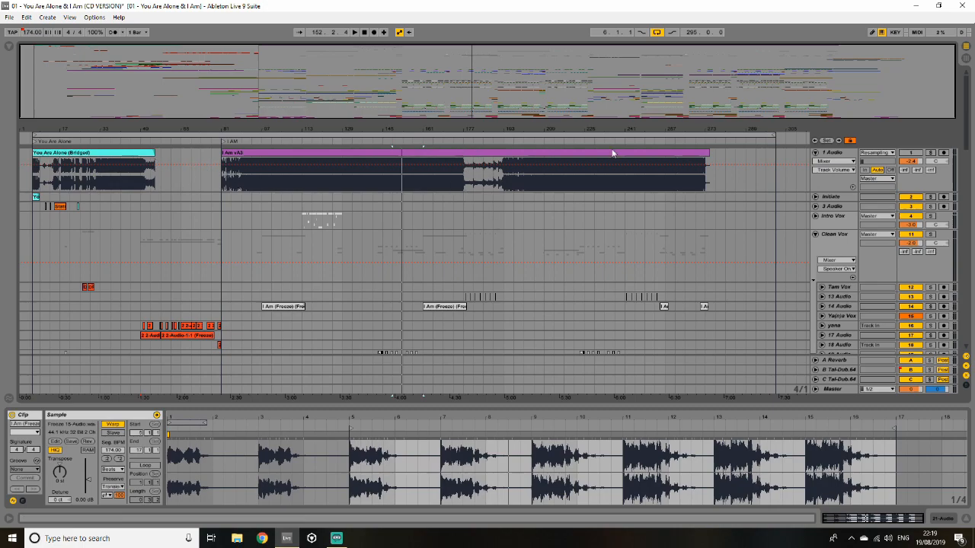
{"action": "left_click", "coordinate": [930, 153]}
{"action": "left_click", "coordinate": [461, 143]}
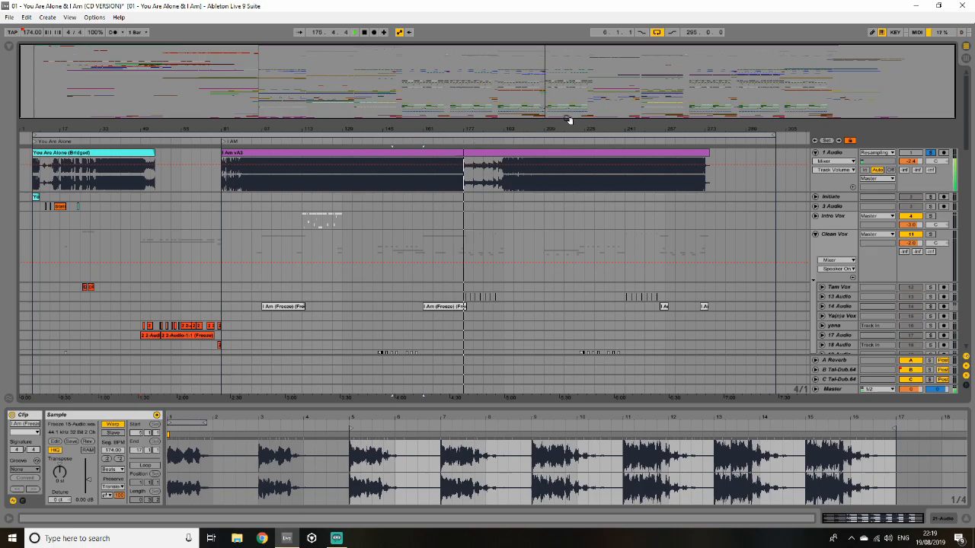
{"action": "mouse_move", "coordinate": [597, 92]}
{"action": "left_mouse_down"}
{"action": "mouse_move", "coordinate": [596, 152]}
{"action": "mouse_move", "coordinate": [596, 91]}
{"action": "left_mouse_up"}
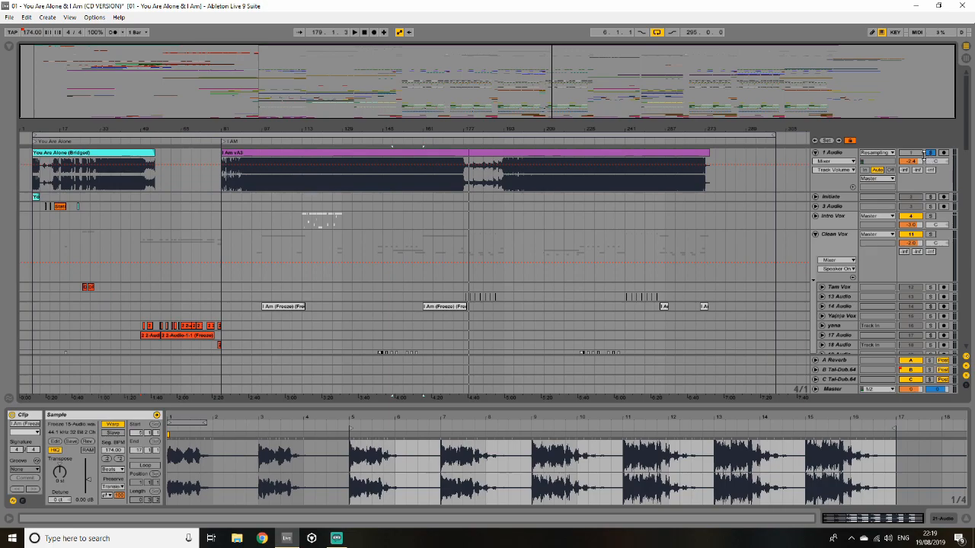
- Open the Dawn Strings x16 clip's details, and unfold and solo its 66 Audio track to show the clip fades
{"action": "left_click_drag", "start_coordinate": [970, 122], "coordinate": [964, 261]}
{"action": "left_click", "coordinate": [186, 242]}
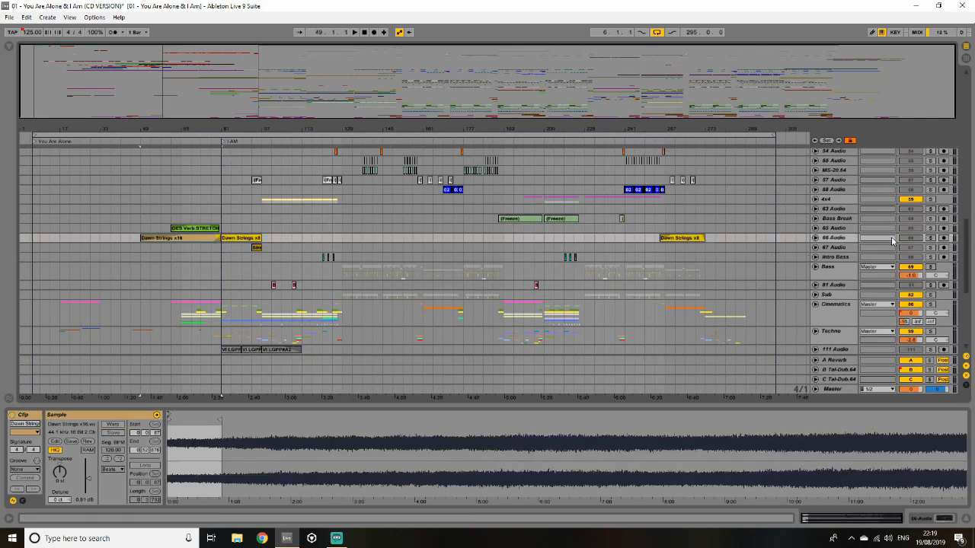
{"action": "left_click", "coordinate": [815, 237]}
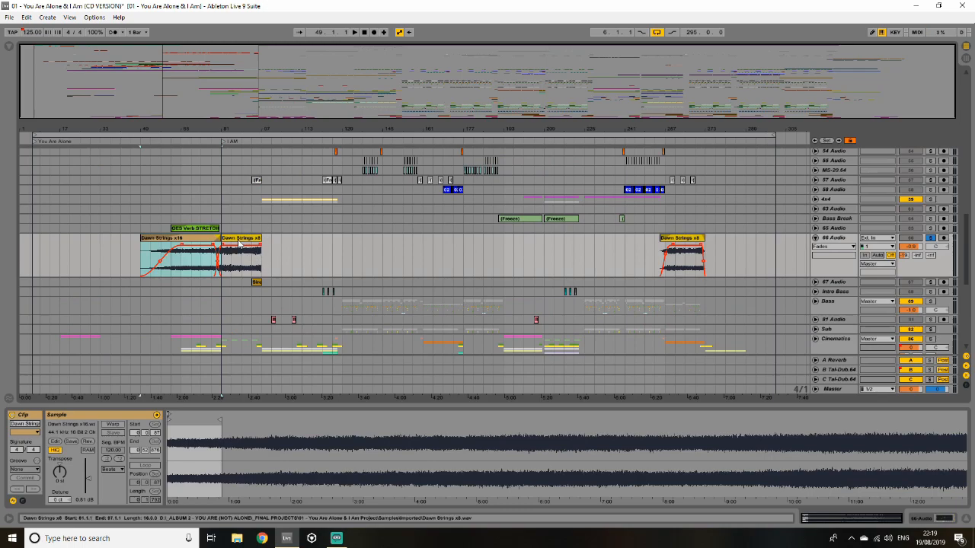
- Audition the Dawn Strings x8 clip from bar 81, place the insert marker at bar 193, and fold 66 Audio
{"action": "left_click", "coordinate": [239, 242]}
{"action": "key", "text": "space"}
{"action": "left_click", "coordinate": [503, 259]}
{"action": "key", "text": "space"}
{"action": "left_click", "coordinate": [816, 238]}
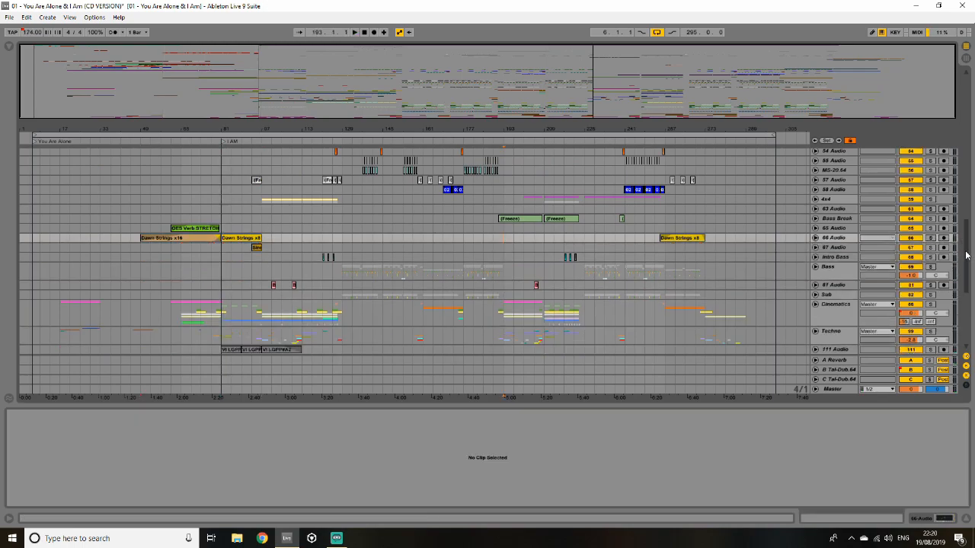
- Fold the 1 Audio track and hide the clip detail view to enlarge the arrangement
{"action": "left_click_drag", "start_coordinate": [968, 259], "coordinate": [974, 107]}
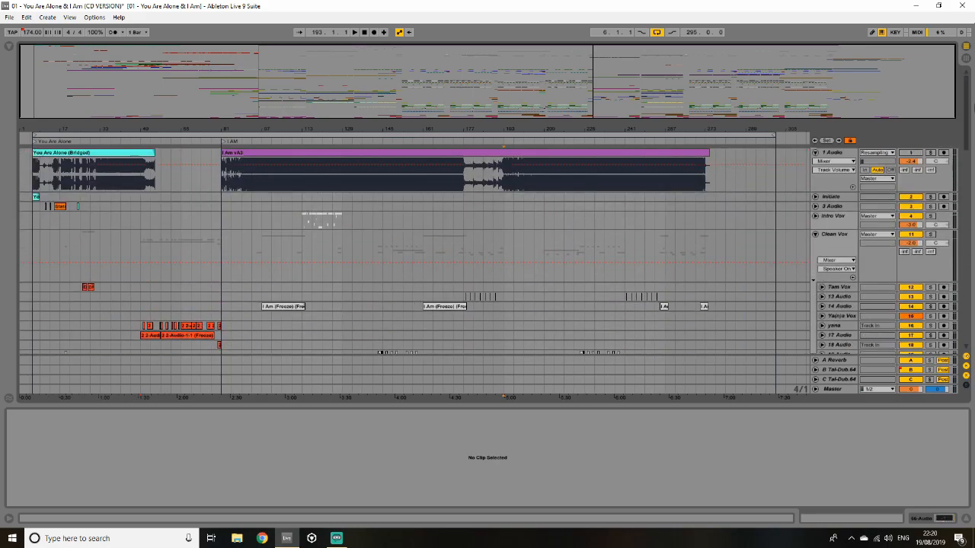
{"action": "left_click", "coordinate": [815, 152]}
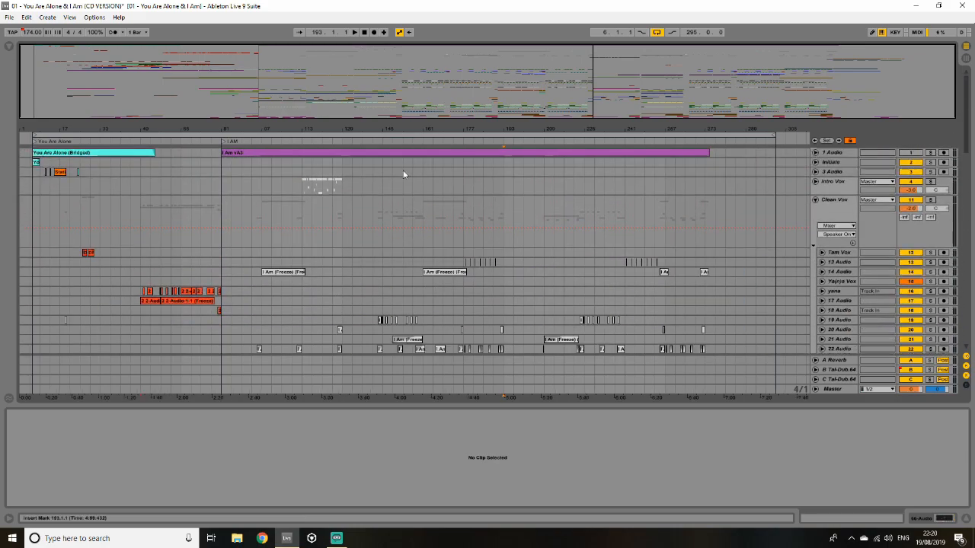
{"action": "scroll", "coordinate": [299, 172], "scroll_direction": "down", "scroll_amount": 3}
{"action": "scroll", "coordinate": [295, 171], "scroll_direction": "up", "scroll_amount": 2}
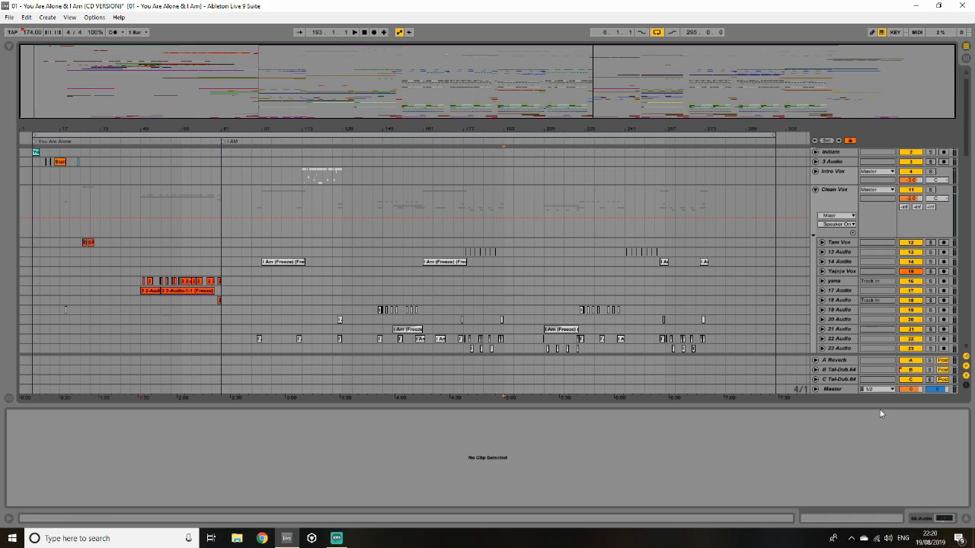
{"action": "left_click", "coordinate": [965, 518]}
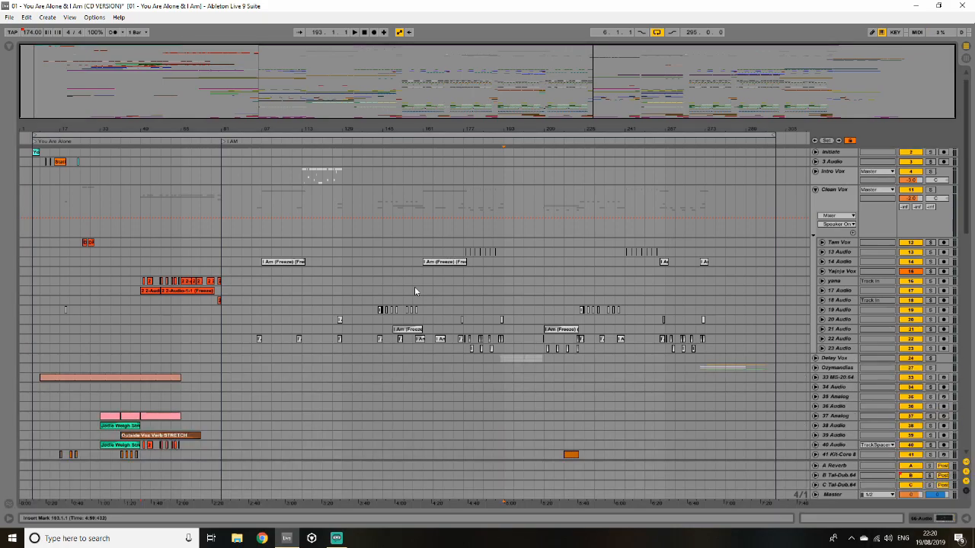
- Unfold the Bass group, solo the Bass and Sub groups, and start playback from bar 129
{"action": "scroll", "coordinate": [414, 286], "scroll_direction": "down", "scroll_amount": 15}
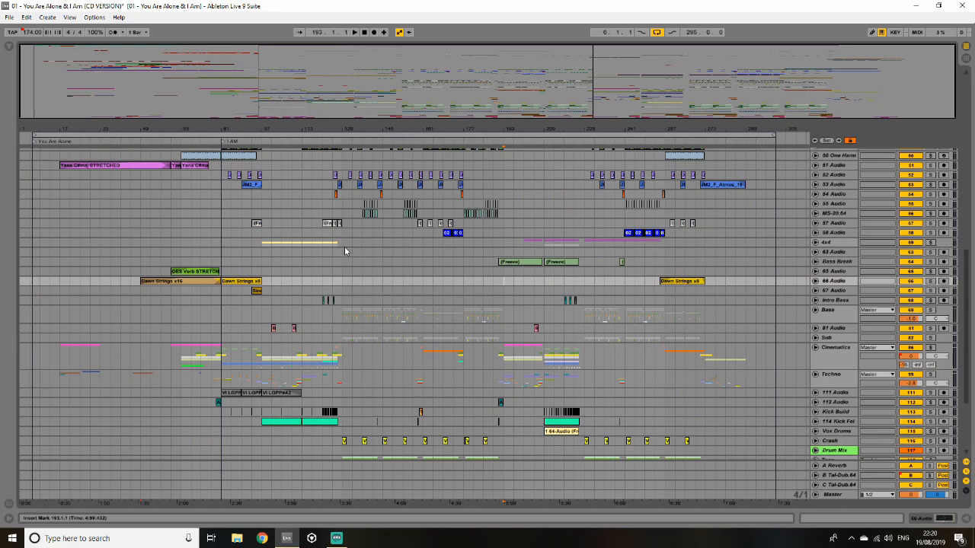
{"action": "scroll", "coordinate": [344, 246], "scroll_direction": "down", "scroll_amount": 4}
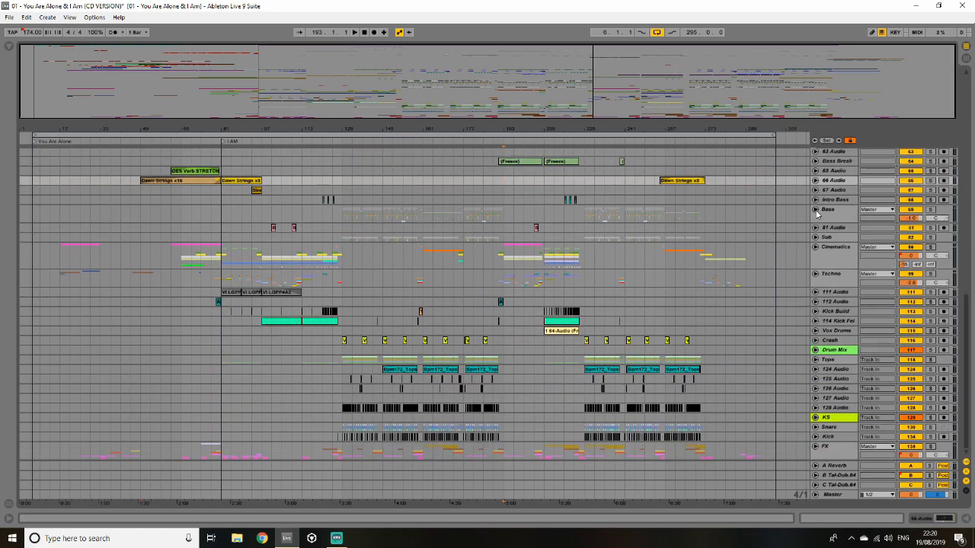
{"action": "left_click", "coordinate": [816, 210]}
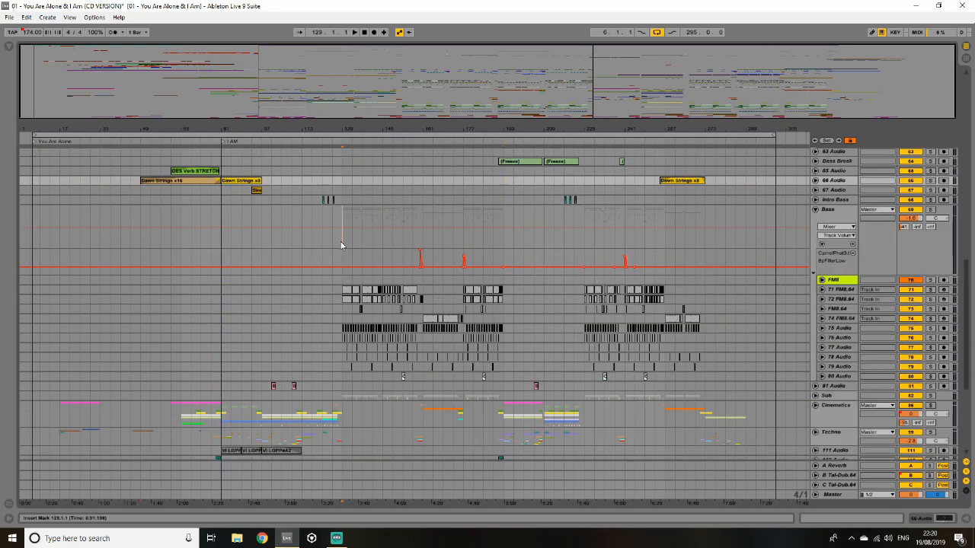
{"action": "left_click", "coordinate": [341, 245]}
{"action": "left_click", "coordinate": [931, 210]}
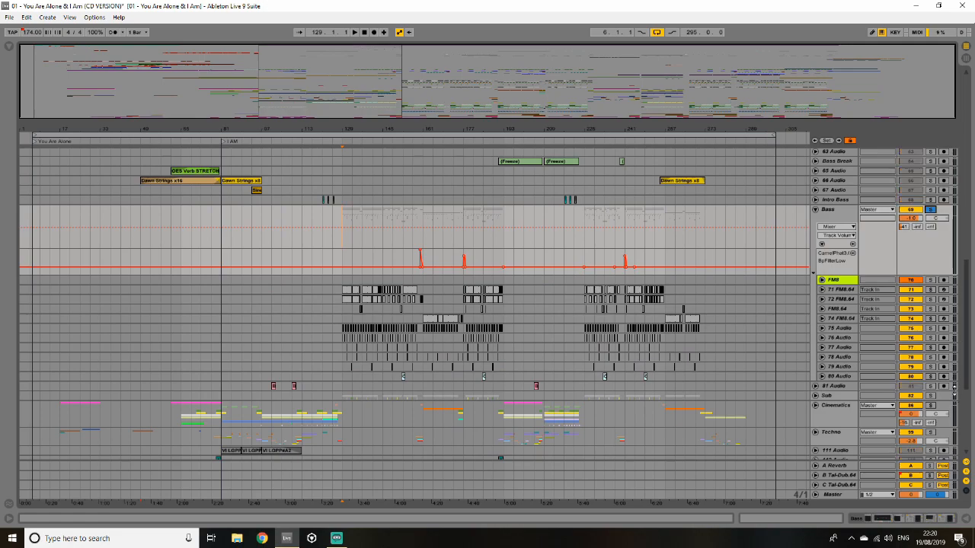
{"action": "left_click", "coordinate": [931, 396]}
{"action": "key", "text": "space"}
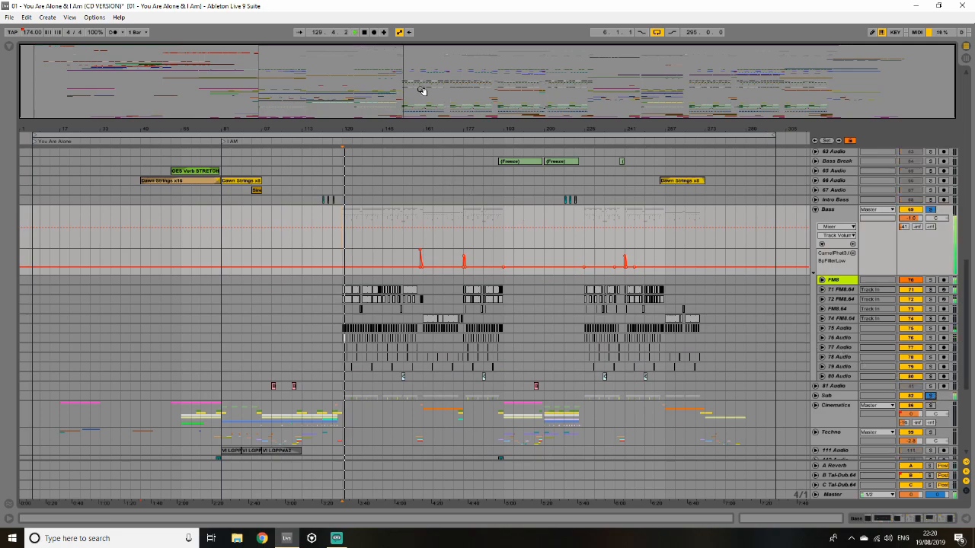
- Follow the soloed bass playback up close through bar 137 and inspect the FM8.64 track's audio and automation
{"action": "left_click_drag", "start_coordinate": [358, 130], "coordinate": [425, 71]}
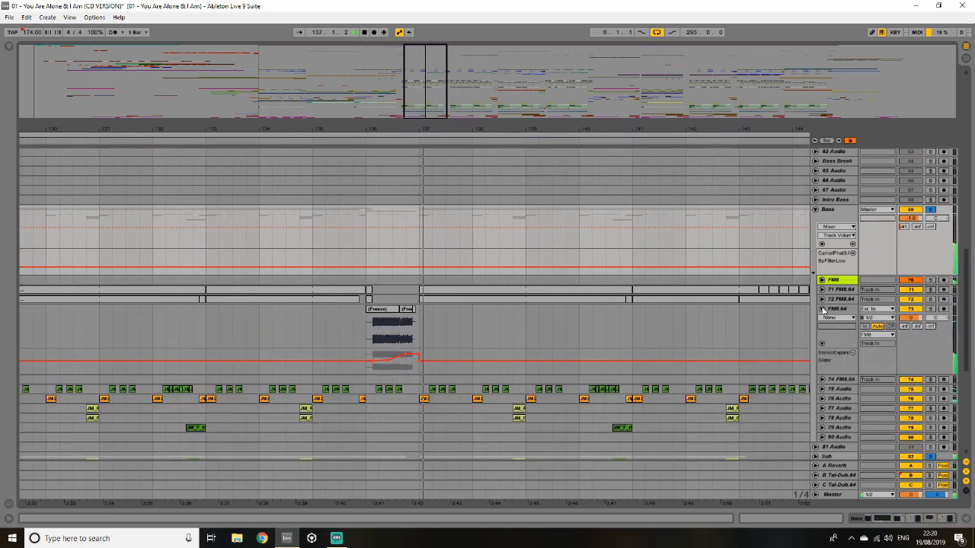
{"action": "key", "text": "space"}
{"action": "left_click_drag", "start_coordinate": [433, 97], "coordinate": [434, 66]}
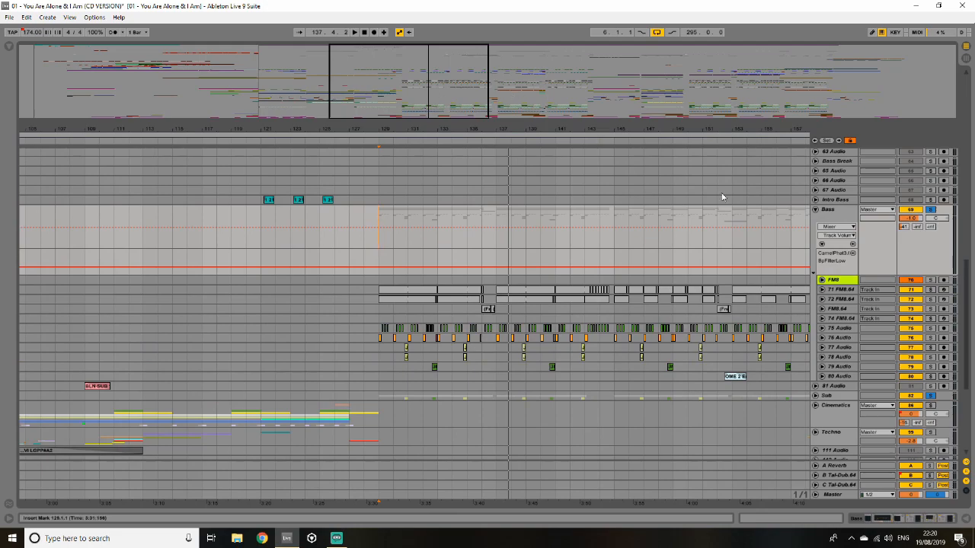
- Show the notes of the 71 FM8.64 clip at bar 129 and the track's FM8 and StereoExpand devices
{"action": "double_click", "coordinate": [840, 290]}
{"action": "scroll", "coordinate": [398, 250], "scroll_direction": "down", "scroll_amount": 1}
{"action": "double_click", "coordinate": [396, 230]}
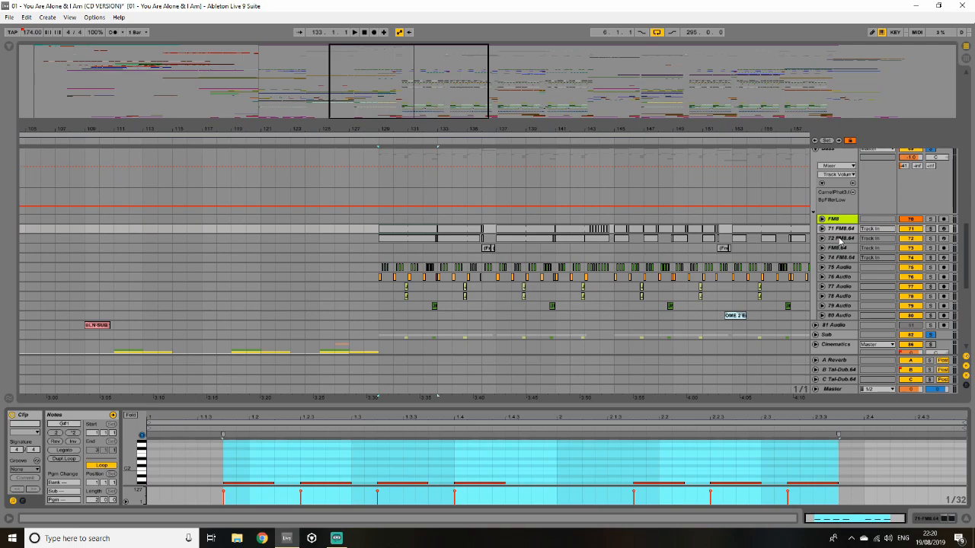
{"action": "left_click", "coordinate": [840, 239]}
{"action": "left_click", "coordinate": [840, 229]}
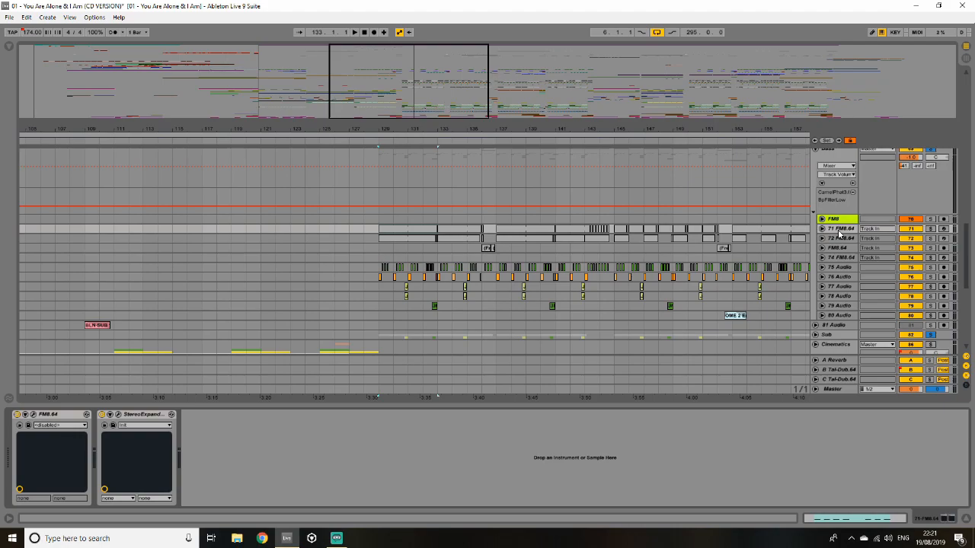
- Solo and unfold the 71 FM8.64 track, and follow its MIDI clips up close during playback from bar 129 to 133
{"action": "left_click", "coordinate": [930, 228]}
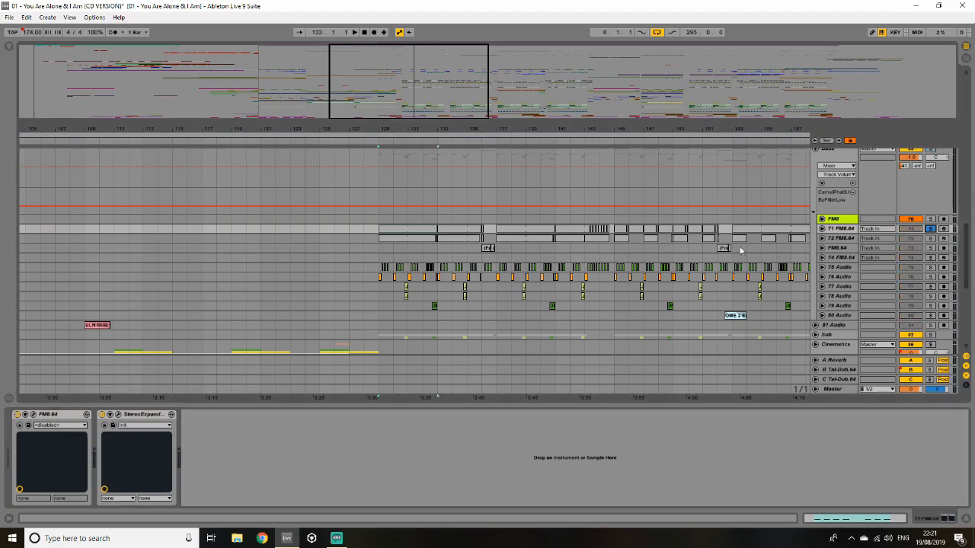
{"action": "mouse_move", "coordinate": [429, 92]}
{"action": "left_mouse_down"}
{"action": "mouse_move", "coordinate": [428, 114]}
{"action": "mouse_move", "coordinate": [429, 82]}
{"action": "left_mouse_up"}
{"action": "key", "text": "space"}
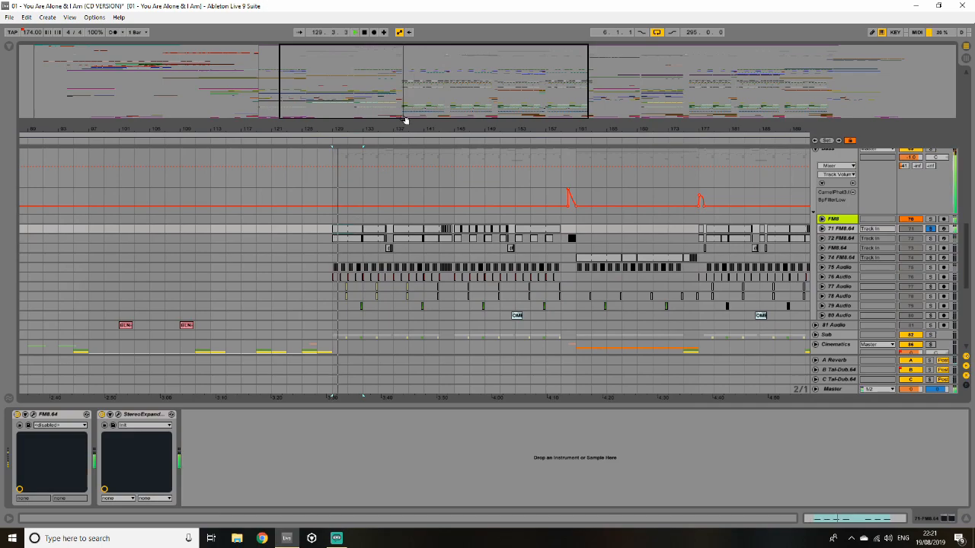
{"action": "left_click_drag", "start_coordinate": [406, 117], "coordinate": [407, 161]}
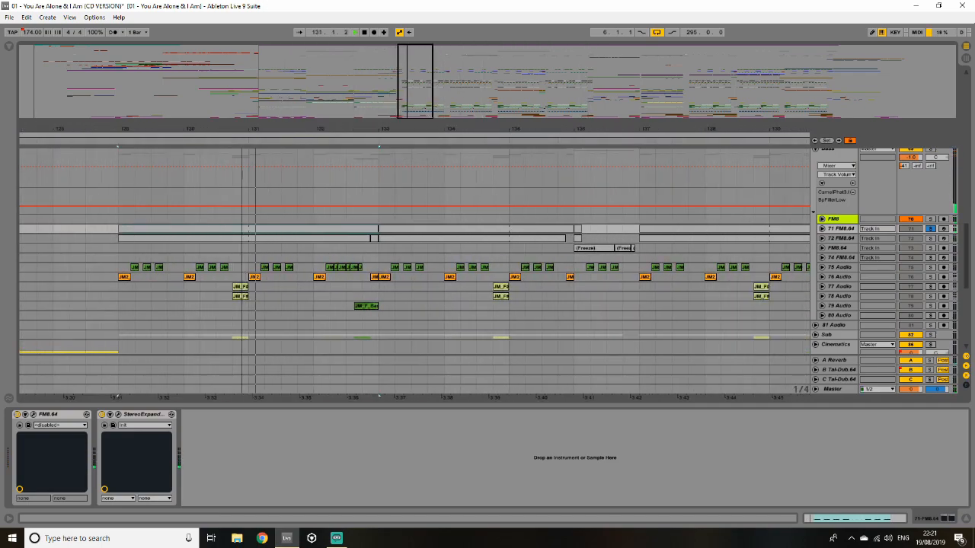
{"action": "left_click", "coordinate": [822, 229]}
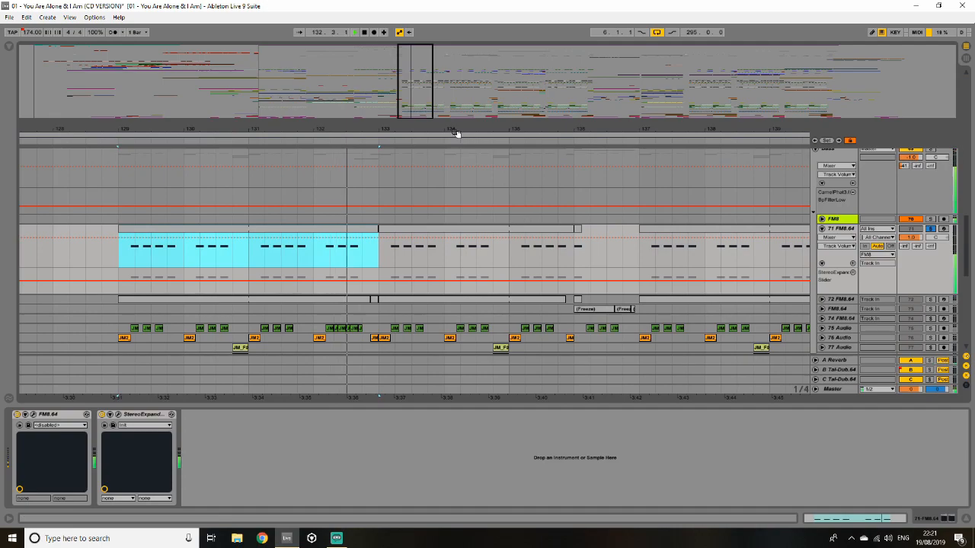
{"action": "key", "text": "space"}
{"action": "mouse_move", "coordinate": [416, 86]}
{"action": "left_mouse_down"}
{"action": "mouse_move", "coordinate": [417, 76]}
{"action": "mouse_move", "coordinate": [418, 89]}
{"action": "left_mouse_up"}
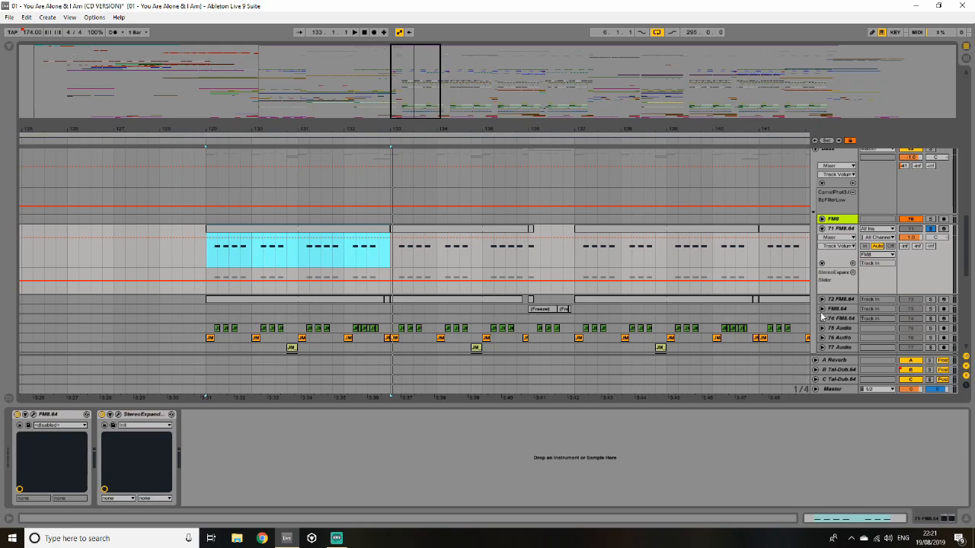
- Unfold and solo the 72 FM8.64 track, select its clip at bar 129, and audition it from there
{"action": "left_click", "coordinate": [821, 299]}
{"action": "left_click", "coordinate": [930, 298]}
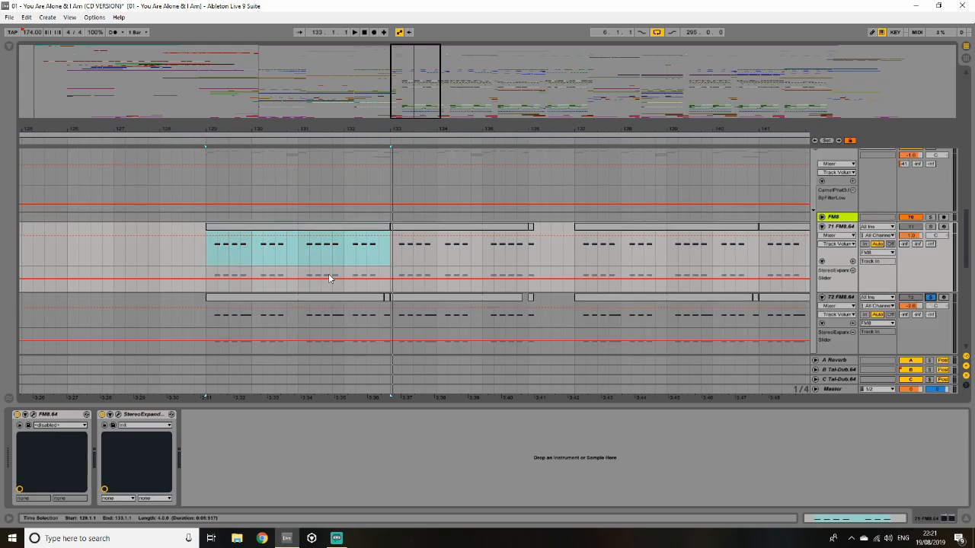
{"action": "left_click", "coordinate": [293, 298]}
{"action": "key", "text": "space"}
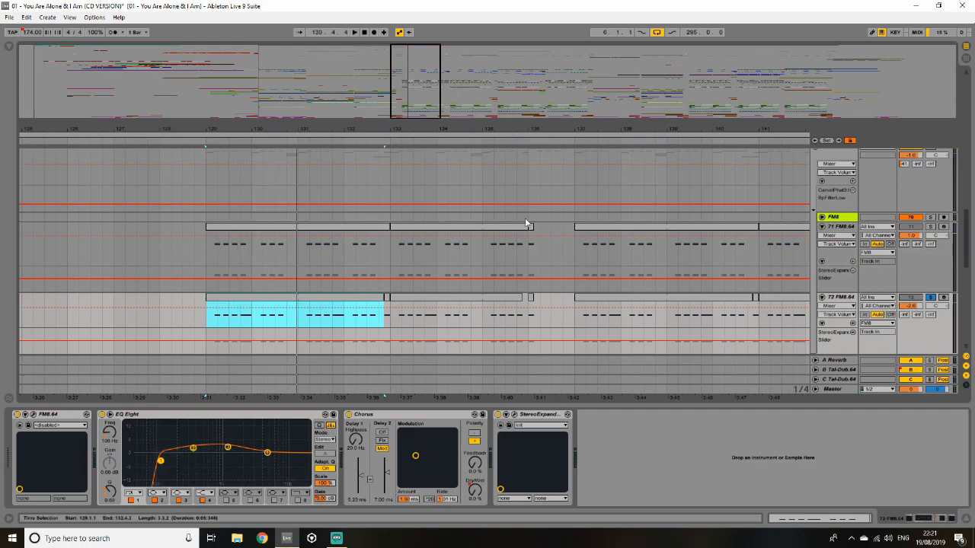
- Add the 71 FM8.64 track to the solo, play both FM8.64 layers from bar 129, and view the bass sample tracks beneath
{"action": "left_click_drag", "start_coordinate": [420, 96], "coordinate": [457, 111]}
{"action": "left_click", "coordinate": [931, 227], "text": "ctrl"}
{"action": "key", "text": "space"}
{"action": "scroll", "coordinate": [499, 286], "scroll_direction": "down", "scroll_amount": 3}
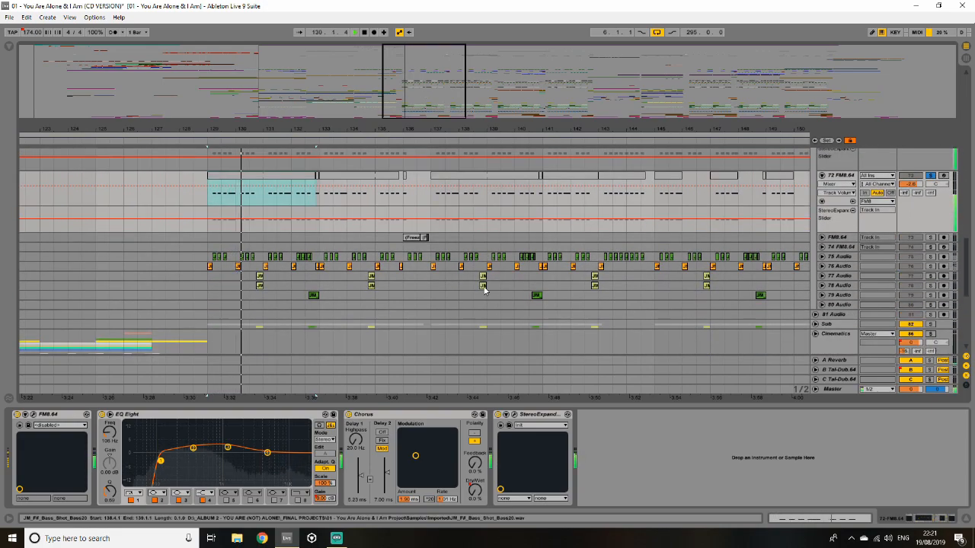
- Unfold the Sub group and show the device chain of its 84 FM8.64 track
{"action": "left_click", "coordinate": [818, 325]}
{"action": "scroll", "coordinate": [822, 325], "scroll_direction": "down", "scroll_amount": 2}
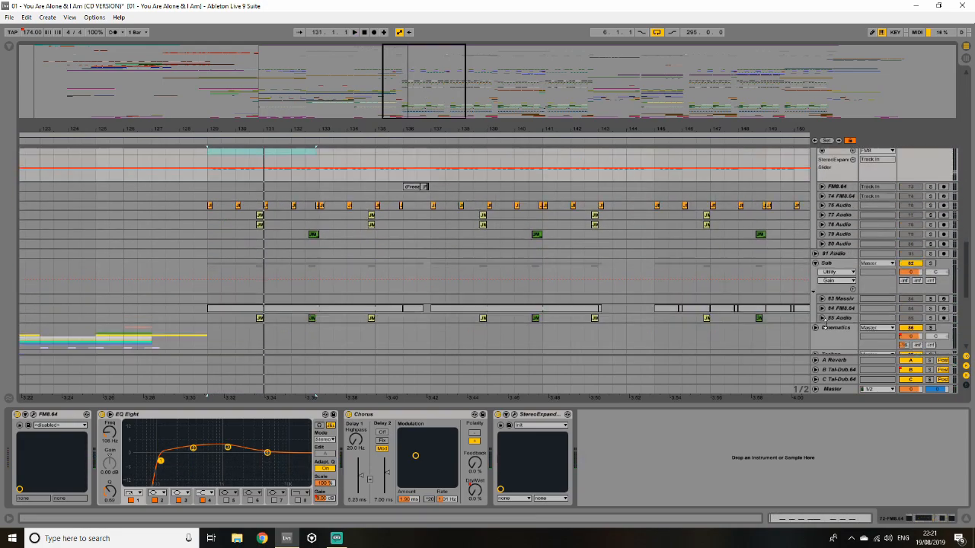
{"action": "left_click", "coordinate": [841, 309]}
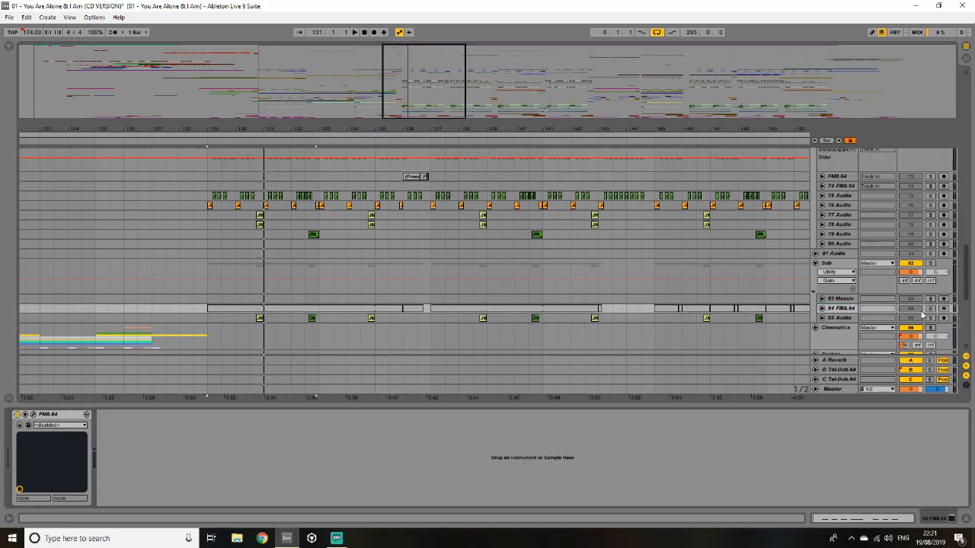
- Resume playback, solo the FM8 track in the Bass group, and switch the solo to 71 FM8.64
{"action": "key", "text": "space"}
{"action": "scroll", "coordinate": [937, 252], "scroll_direction": "up", "scroll_amount": 5}
{"action": "scroll", "coordinate": [943, 198], "scroll_direction": "up", "scroll_amount": 1}
{"action": "left_click", "coordinate": [930, 239]}
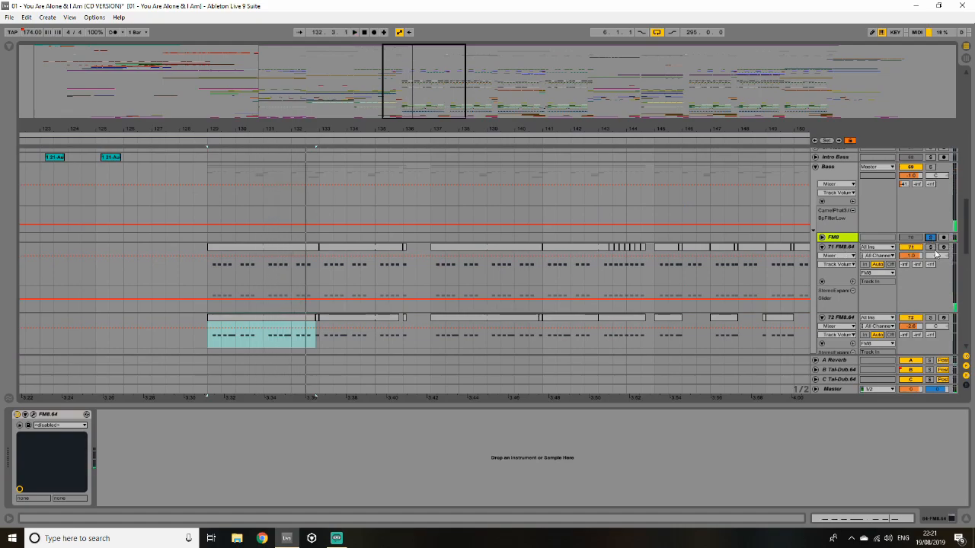
{"action": "left_click", "coordinate": [930, 249]}
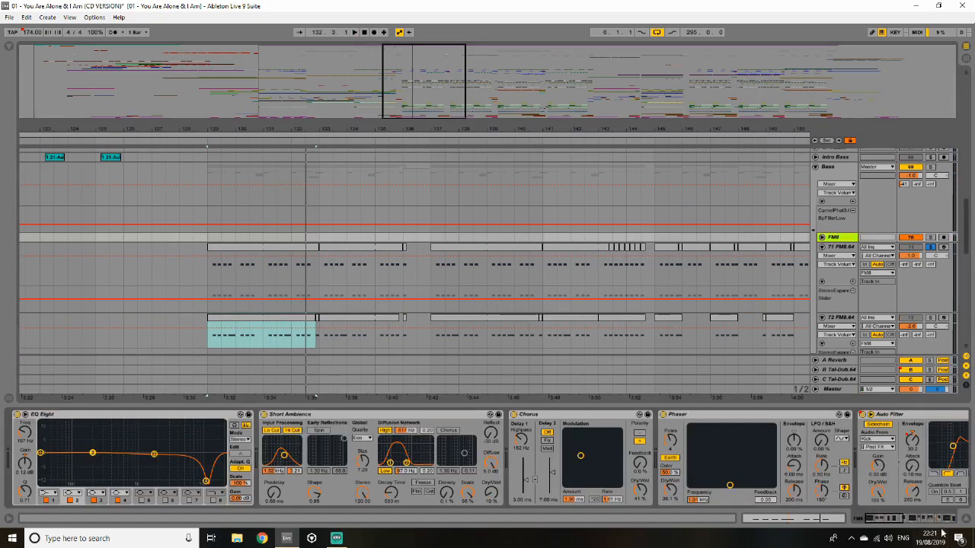
- Turn off the Transient Shaper, EQ Eight, Saturator, Cabinet, Amp, Auto Filter and Overdrive ending the FM8 track's effect chain
{"action": "left_click_drag", "start_coordinate": [891, 520], "coordinate": [948, 519]}
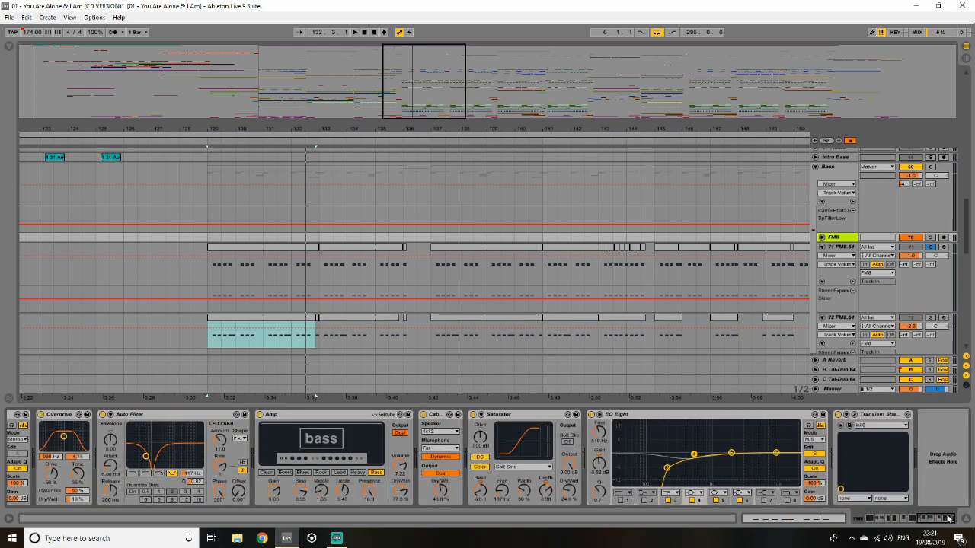
{"action": "left_click", "coordinate": [838, 415]}
{"action": "left_click", "coordinate": [591, 415]}
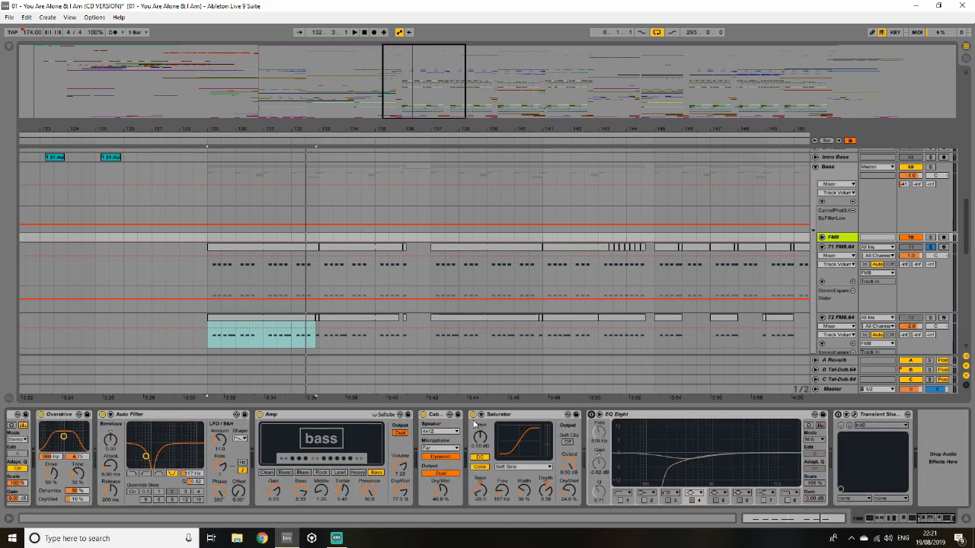
{"action": "left_click", "coordinate": [473, 414]}
{"action": "left_click", "coordinate": [423, 414]}
{"action": "left_click", "coordinate": [259, 415]}
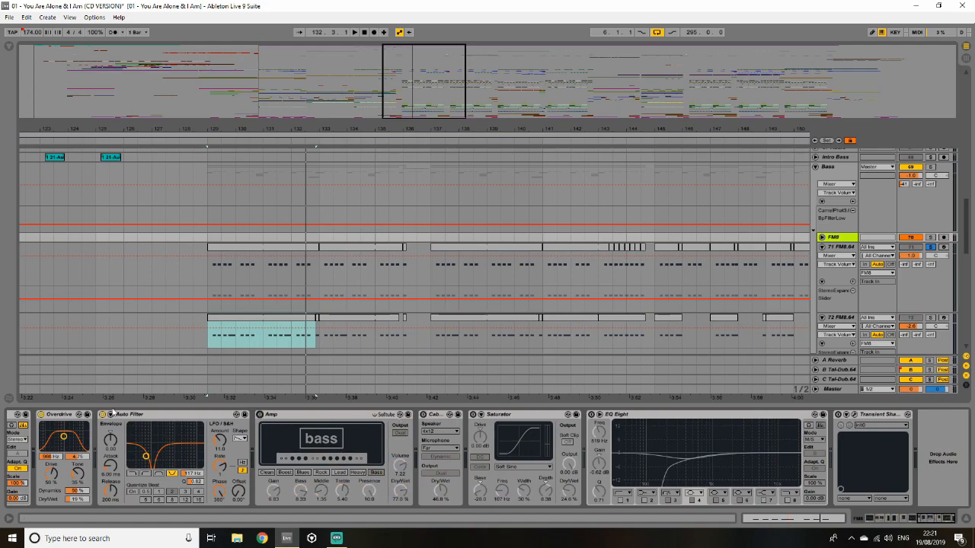
{"action": "left_click", "coordinate": [102, 414]}
{"action": "left_click", "coordinate": [41, 414]}
- Turn off the FM8 track's remaining EQ Eights, Phaser, Chorus and Short Ambience, leaving the sidechained Auto Filter on
{"action": "left_click_drag", "start_coordinate": [942, 520], "coordinate": [898, 520]}
{"action": "left_click", "coordinate": [502, 414]}
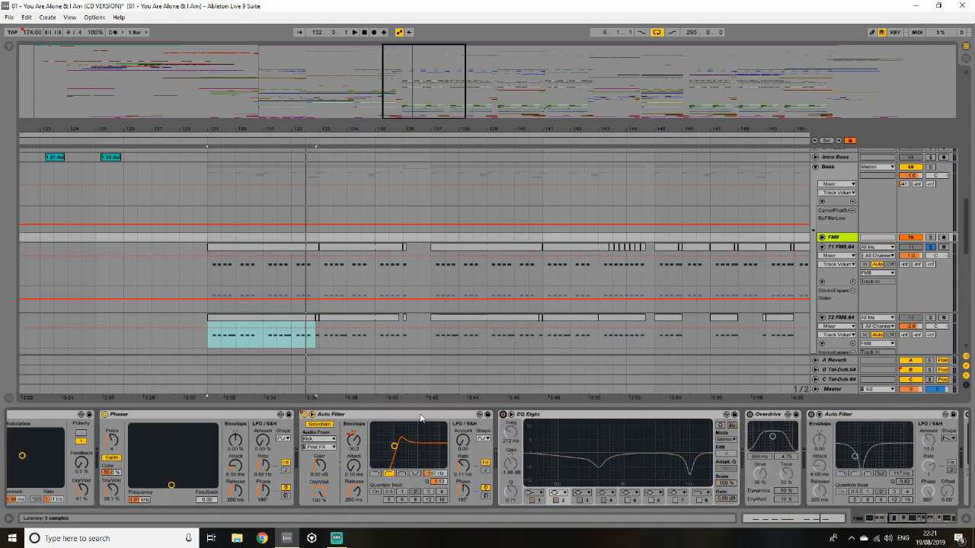
{"action": "left_click", "coordinate": [105, 415]}
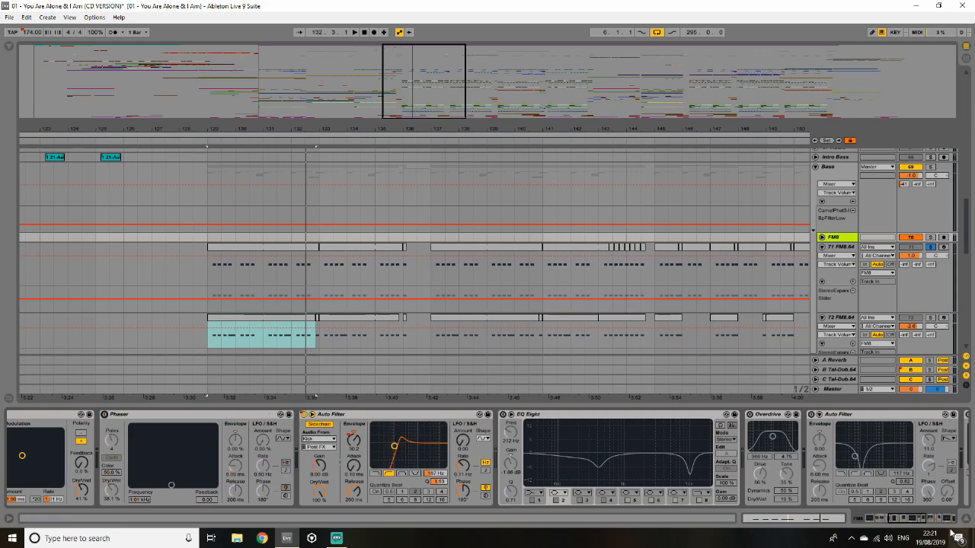
{"action": "left_click_drag", "start_coordinate": [913, 524], "coordinate": [875, 522]}
{"action": "left_click", "coordinate": [513, 415]}
{"action": "left_click", "coordinate": [264, 414]}
{"action": "left_click", "coordinate": [19, 414]}
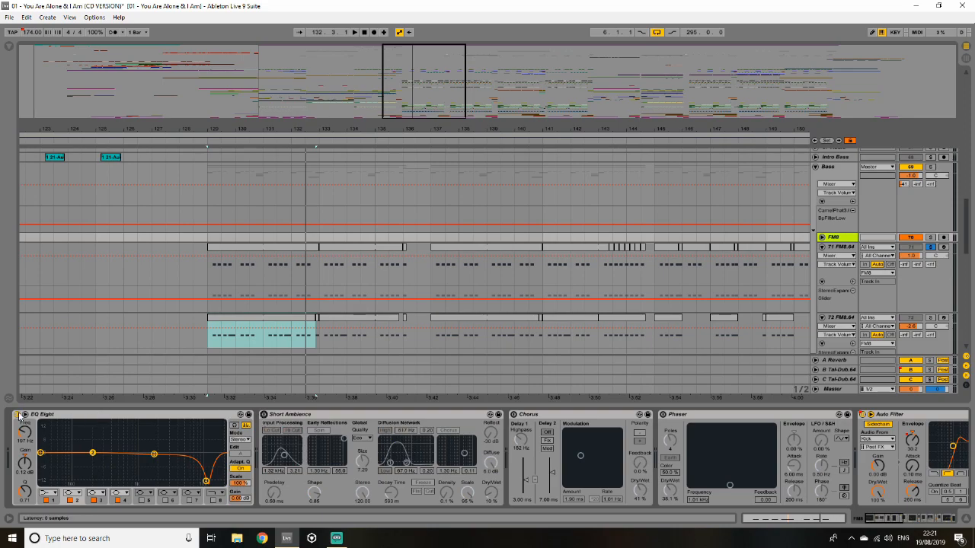
- Audition the 71 FM8.64 clip from bar 129 with the track's StereoExpand device switched off
{"action": "left_click", "coordinate": [850, 255]}
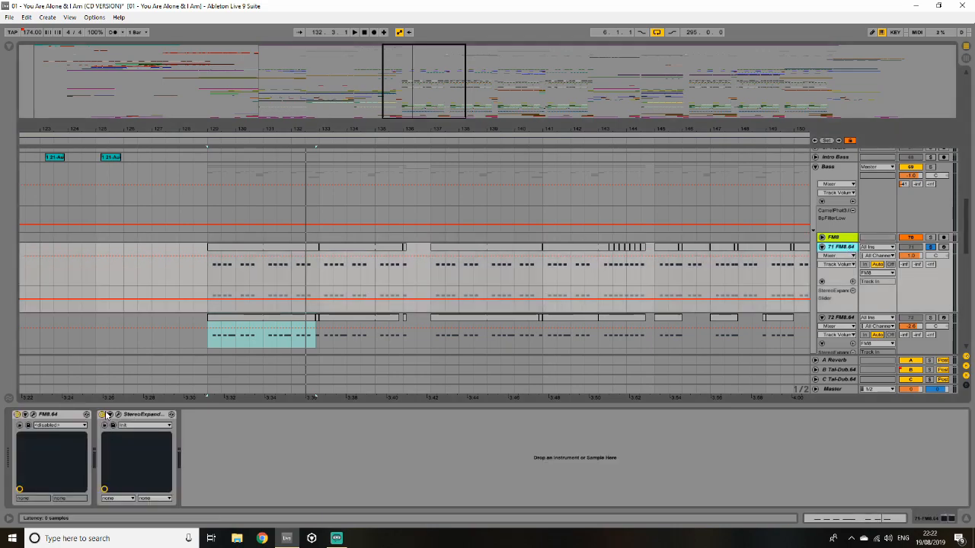
{"action": "left_click", "coordinate": [237, 247]}
{"action": "key", "text": "space"}
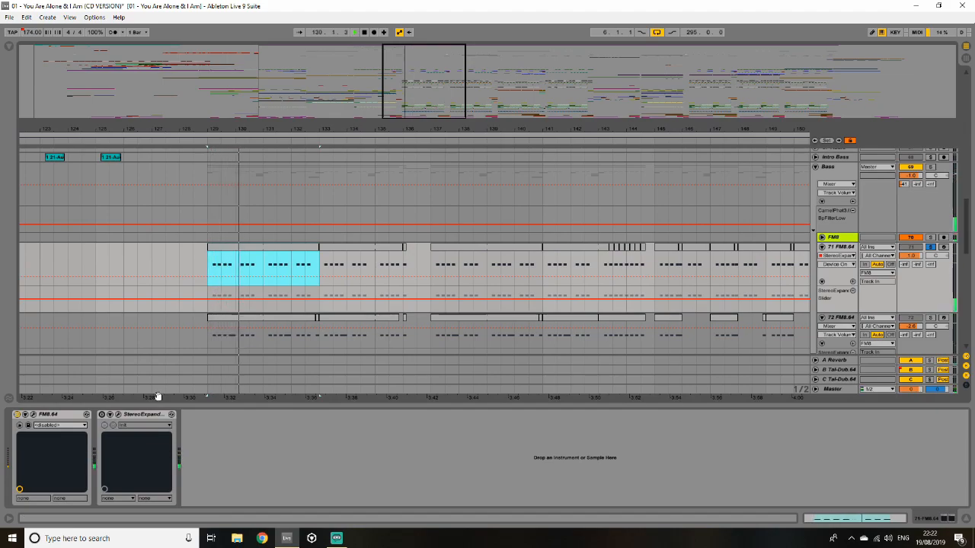
- Open the 71 FM8.64 track's FM8 instrument and examine its operator overview and the settings and envelopes of operators E and F
{"action": "left_click", "coordinate": [32, 415]}
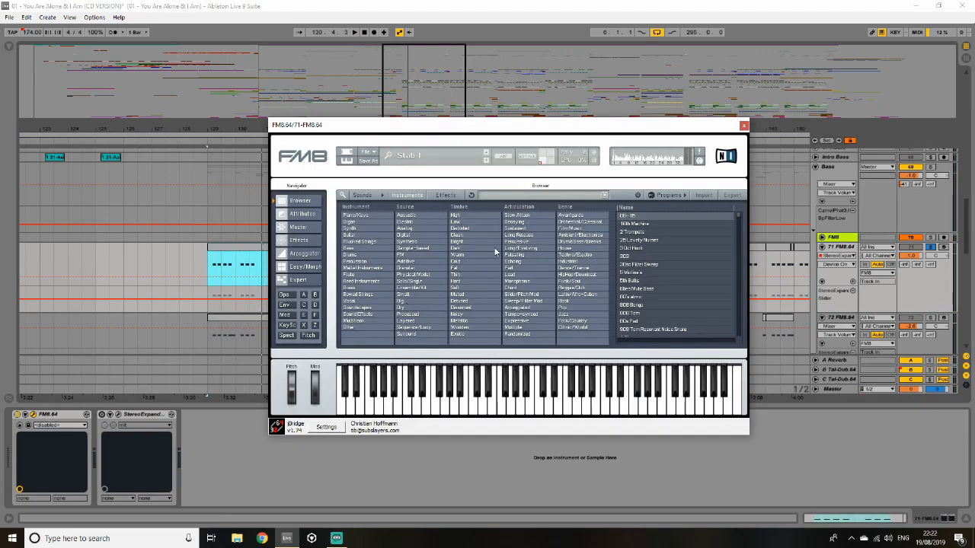
{"action": "left_click", "coordinate": [288, 296]}
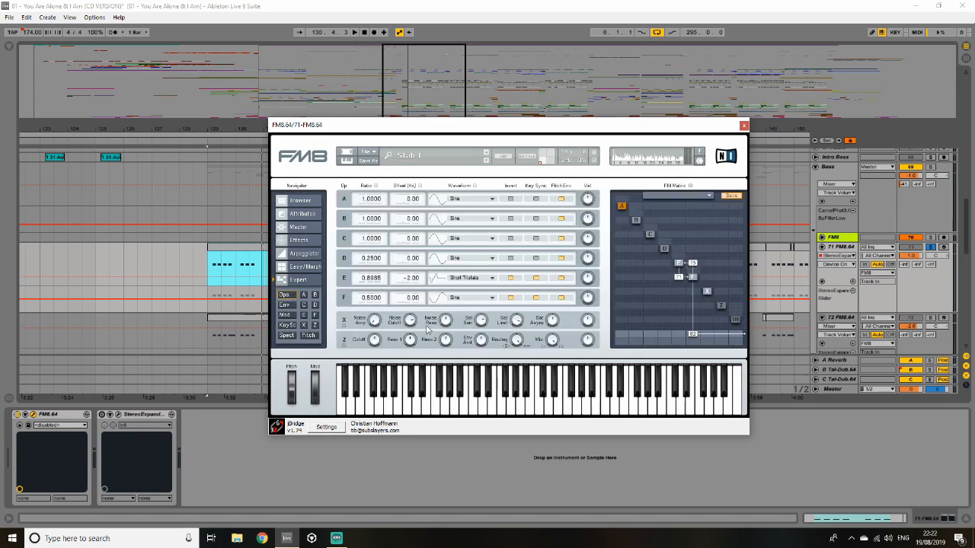
{"action": "left_click", "coordinate": [694, 277]}
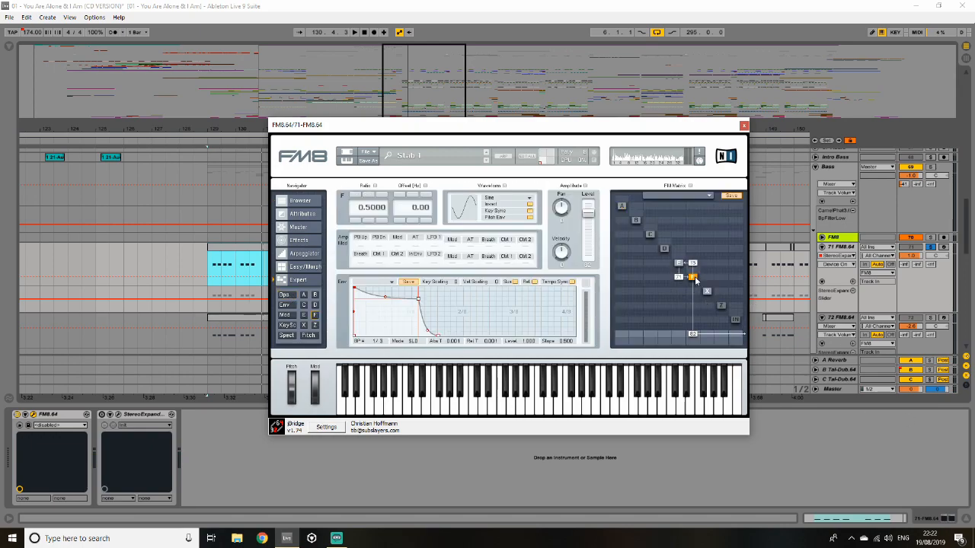
{"action": "left_click", "coordinate": [679, 264]}
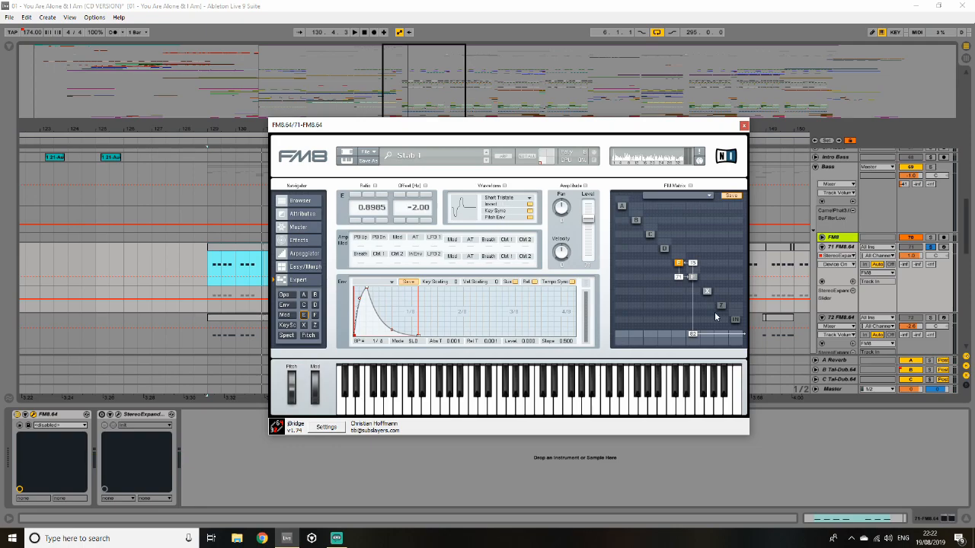
{"action": "left_click", "coordinate": [693, 277]}
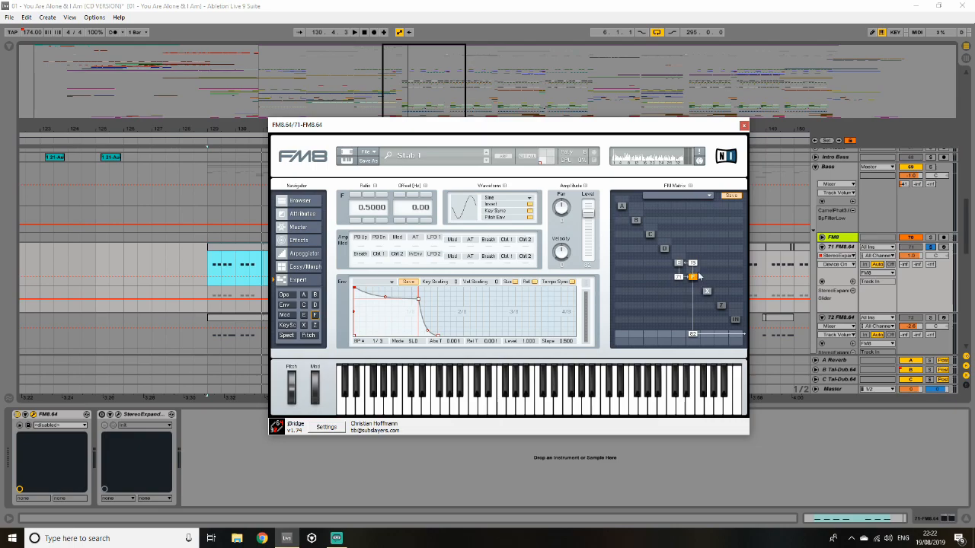
{"action": "left_click", "coordinate": [679, 264]}
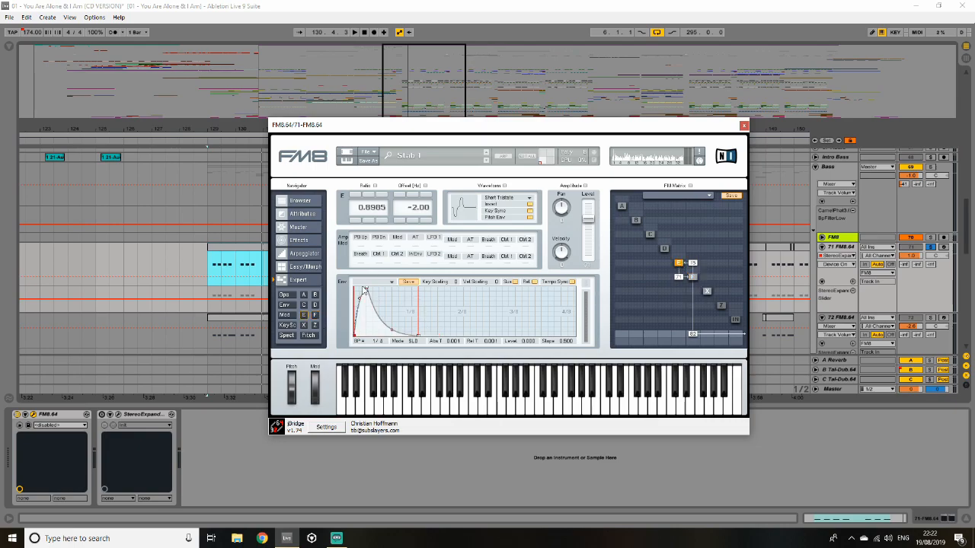
{"action": "left_click", "coordinate": [693, 277]}
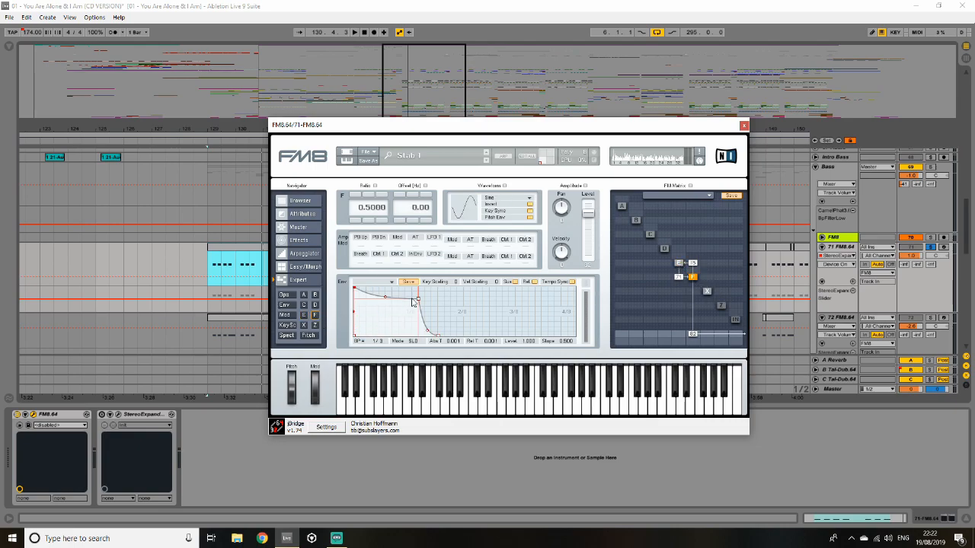
{"action": "left_click", "coordinate": [679, 264]}
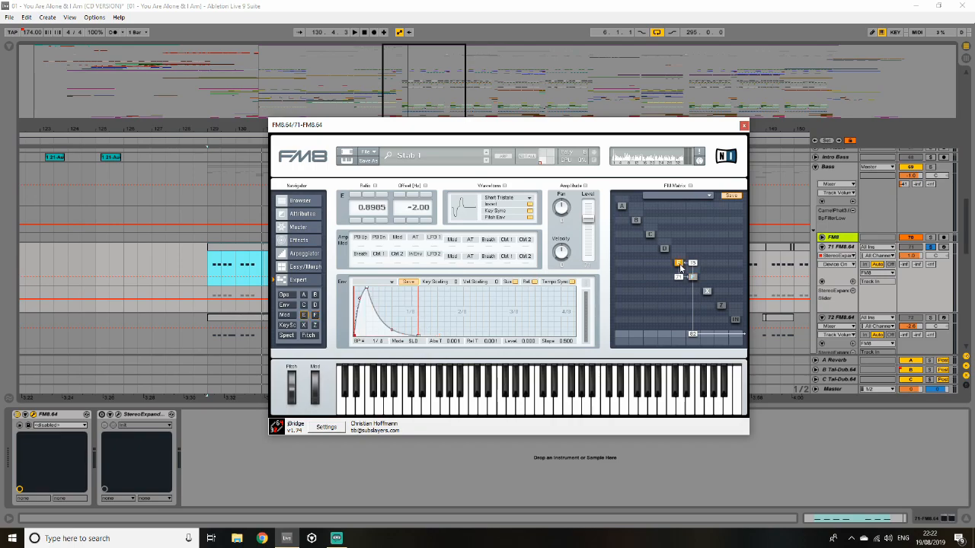
- Play the FM8 patch from bar 129 while comparing operators F and E, and close the instrument window
{"action": "key", "text": "space"}
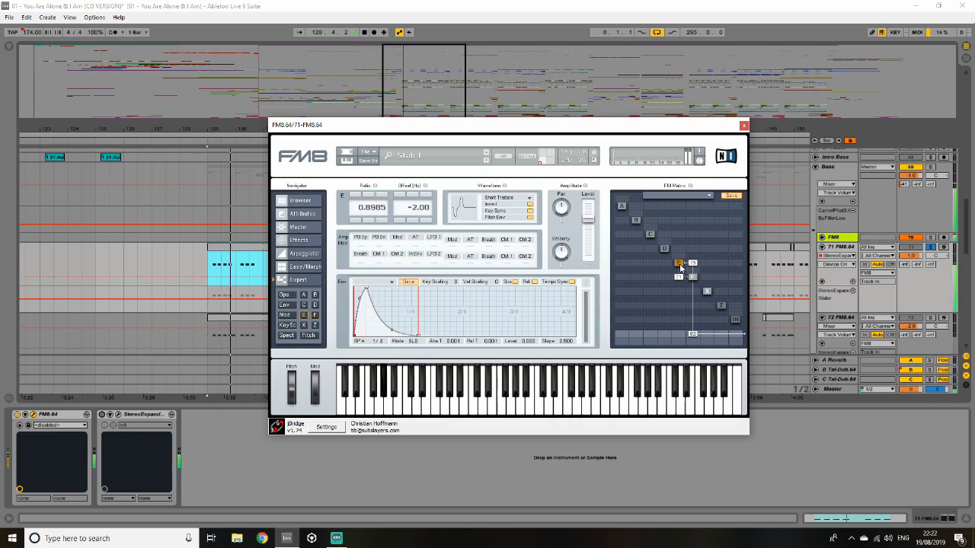
{"action": "left_click", "coordinate": [692, 277]}
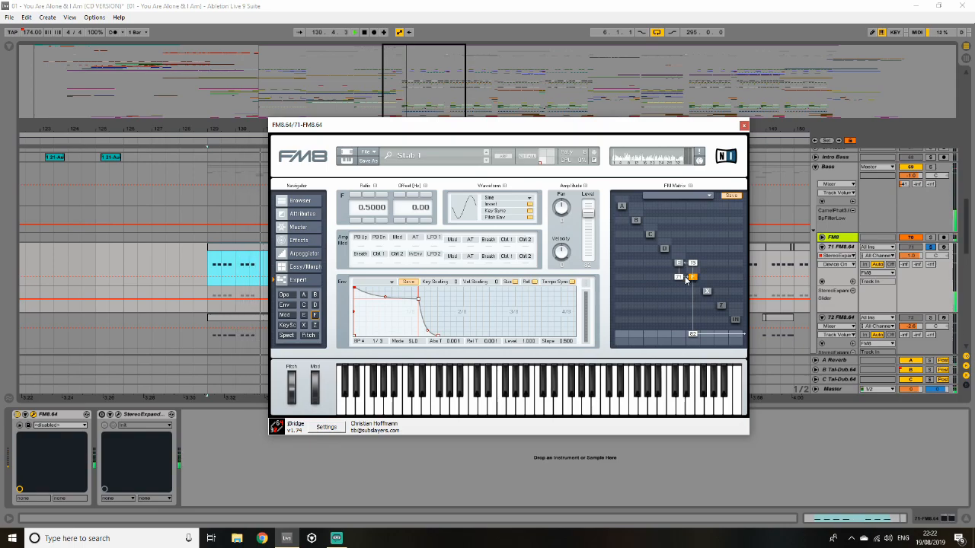
{"action": "left_click", "coordinate": [678, 263]}
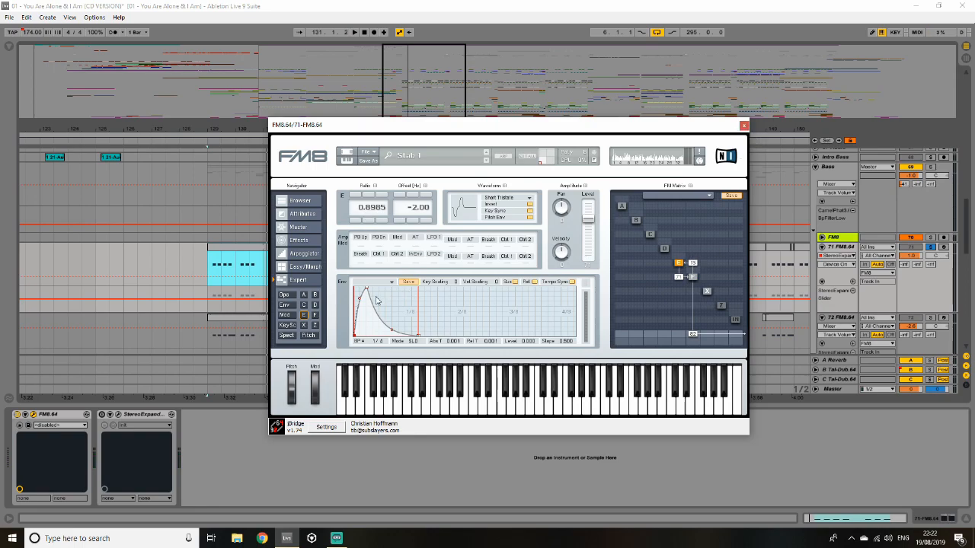
{"action": "left_click", "coordinate": [744, 125]}
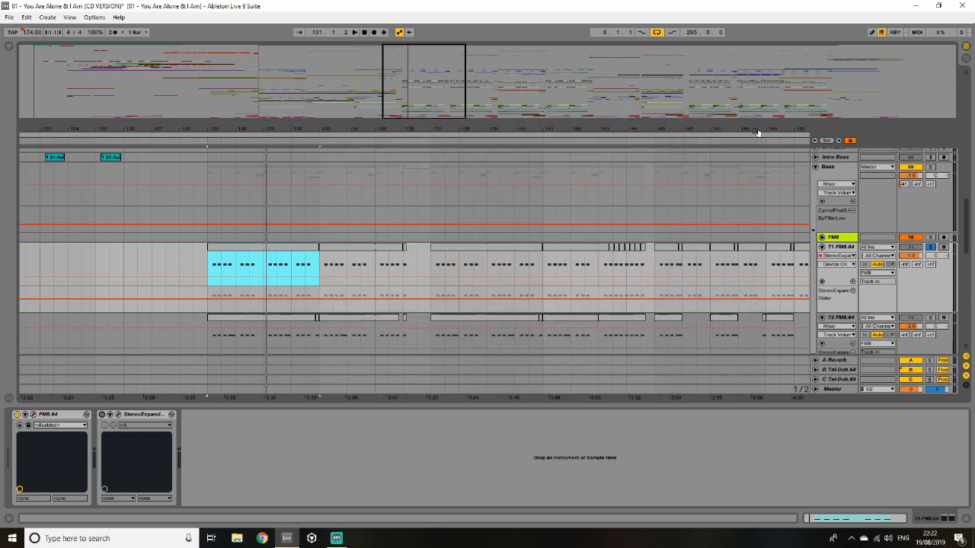
- Switch StereoExpand back on, inspect its plugin window, and display its Slider automation across the 71 FM8.64 track
{"action": "left_click", "coordinate": [118, 415]}
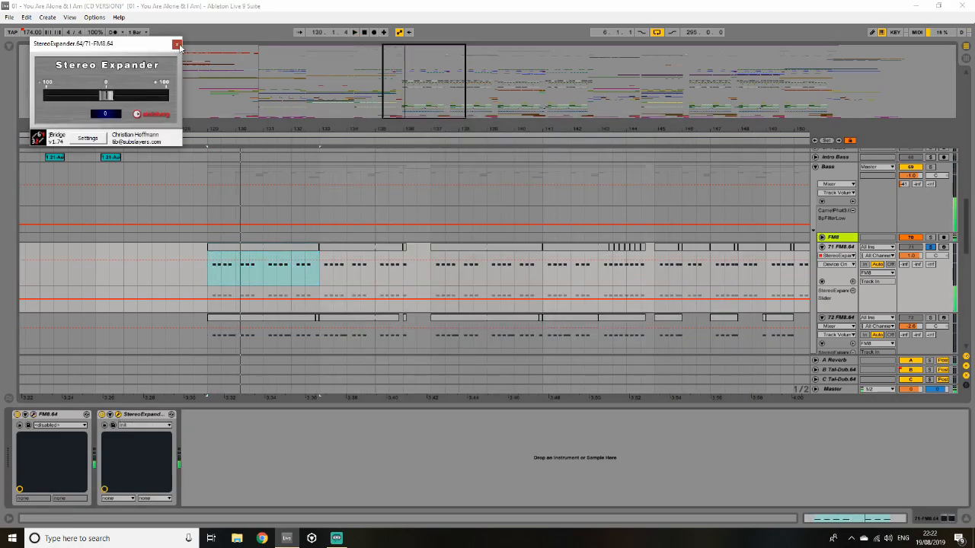
{"action": "left_click", "coordinate": [176, 43]}
{"action": "left_click", "coordinate": [846, 265]}
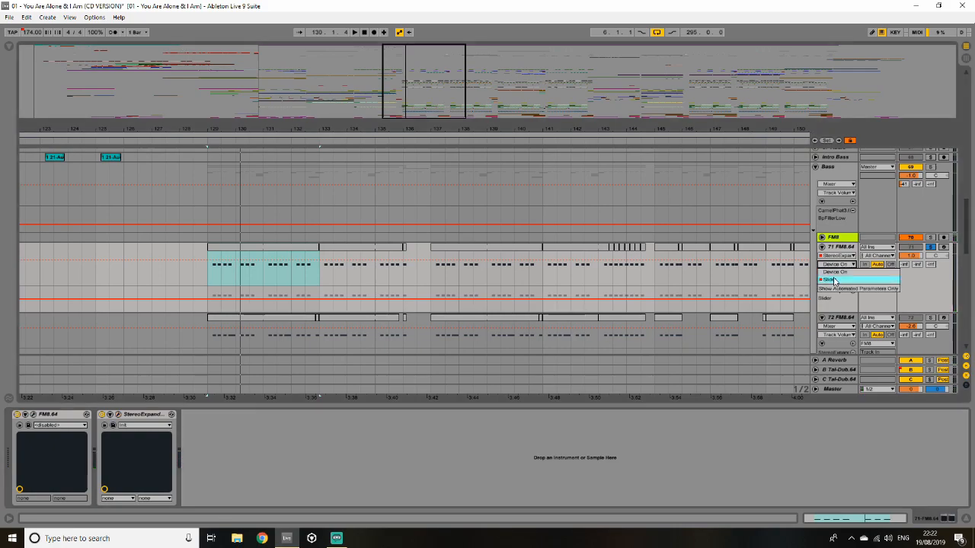
{"action": "left_click", "coordinate": [838, 280]}
{"action": "left_click_drag", "start_coordinate": [392, 83], "coordinate": [392, 39]}
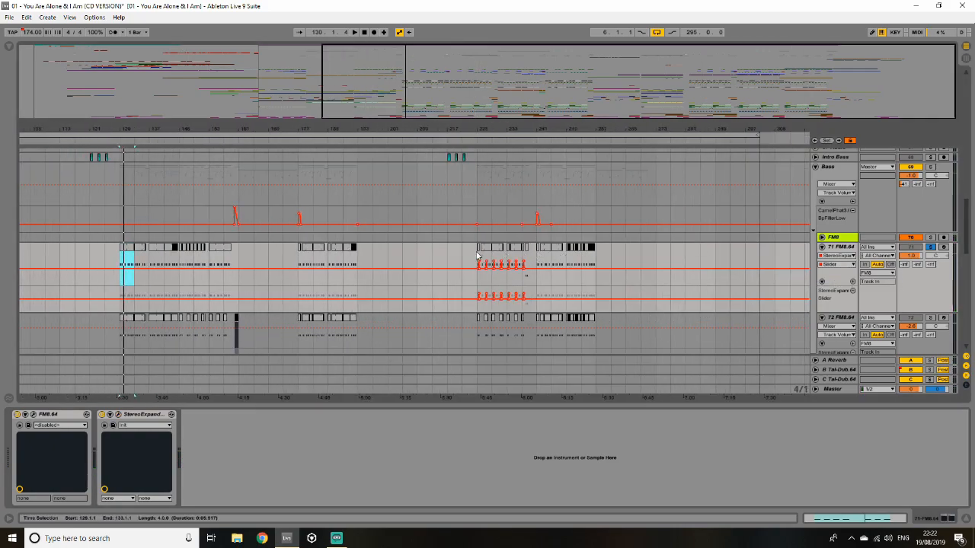
- Play the 71 FM8.64 track from bar 225, where the Slider automation begins, with the whole arrangement in view
{"action": "left_click", "coordinate": [478, 257]}
{"action": "key", "text": "space"}
{"action": "left_click_drag", "start_coordinate": [705, 97], "coordinate": [592, 80]}
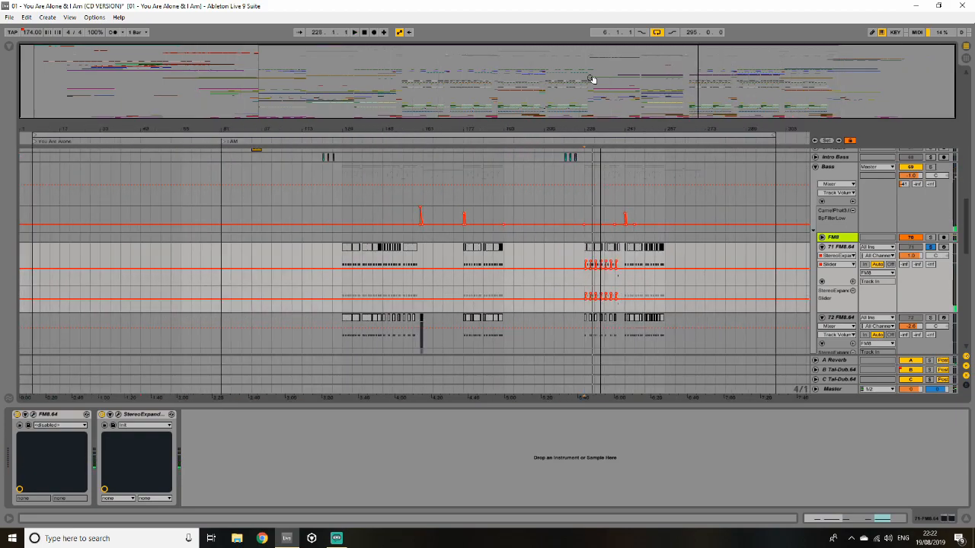
- Reopen the 71 FM8.64 track's FM8 instrument and view its operator overview, browser and attributes pages
{"action": "left_click", "coordinate": [33, 414]}
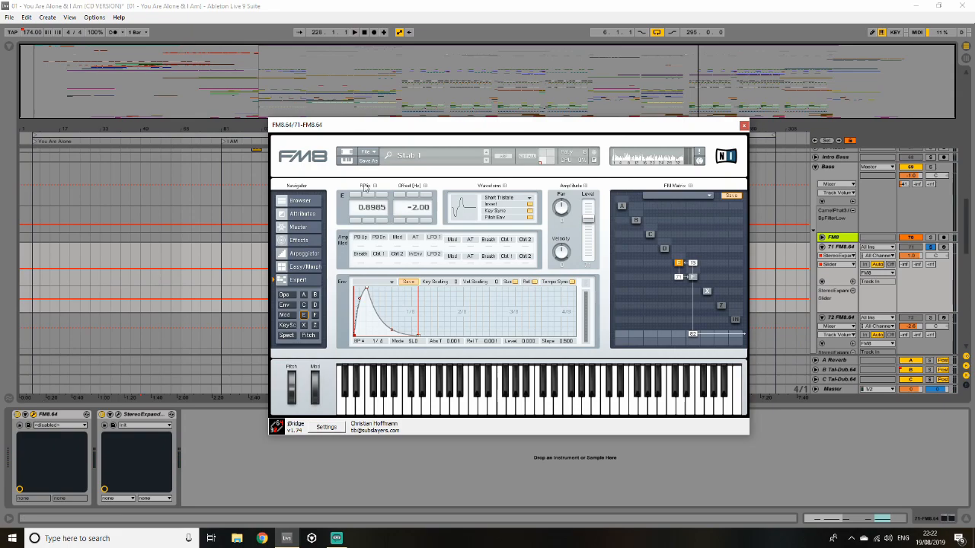
{"action": "left_click", "coordinate": [284, 295]}
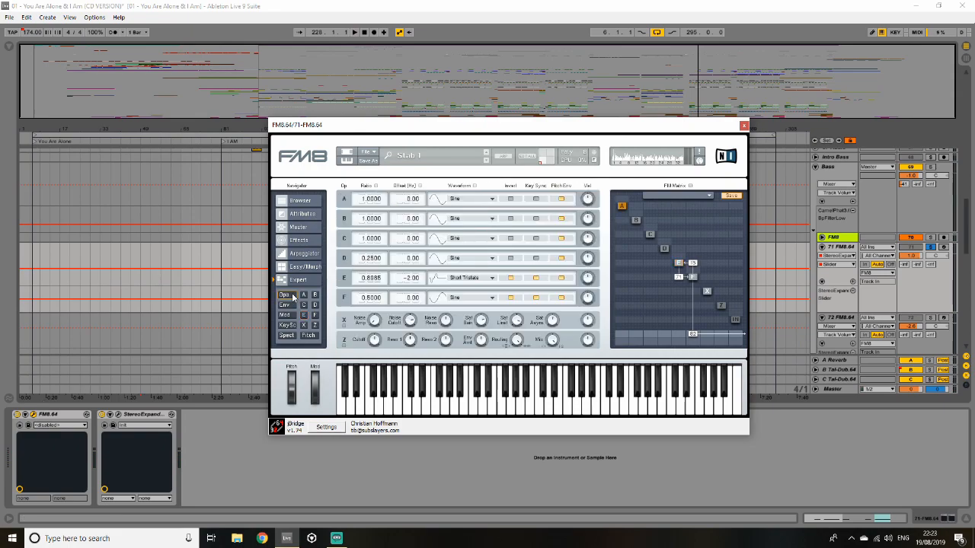
{"action": "left_click", "coordinate": [301, 202]}
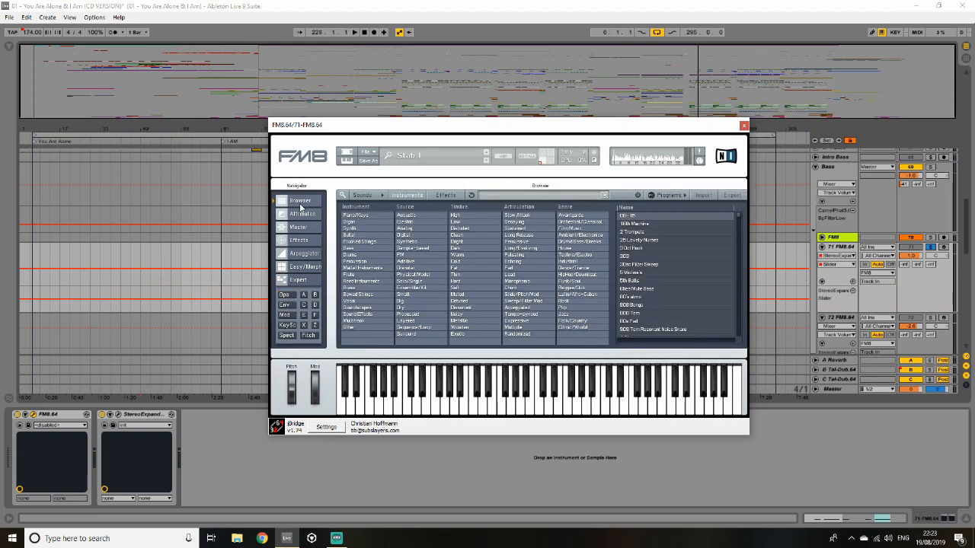
{"action": "left_click", "coordinate": [302, 214]}
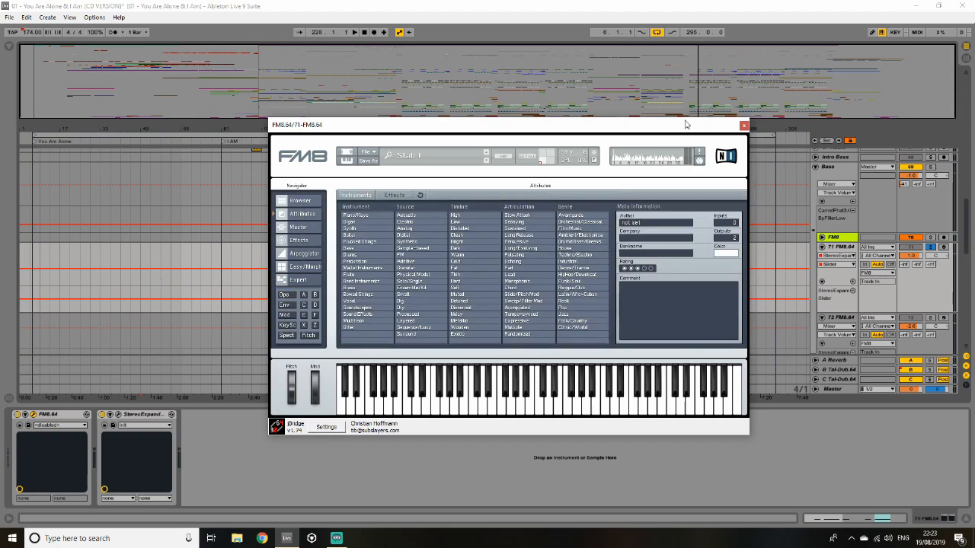
- Bypass EQ Eight, Chorus and StereoExpand on the soloed 72 FM8.64 track and play its dry sound from bar 129
{"action": "left_click", "coordinate": [744, 126]}
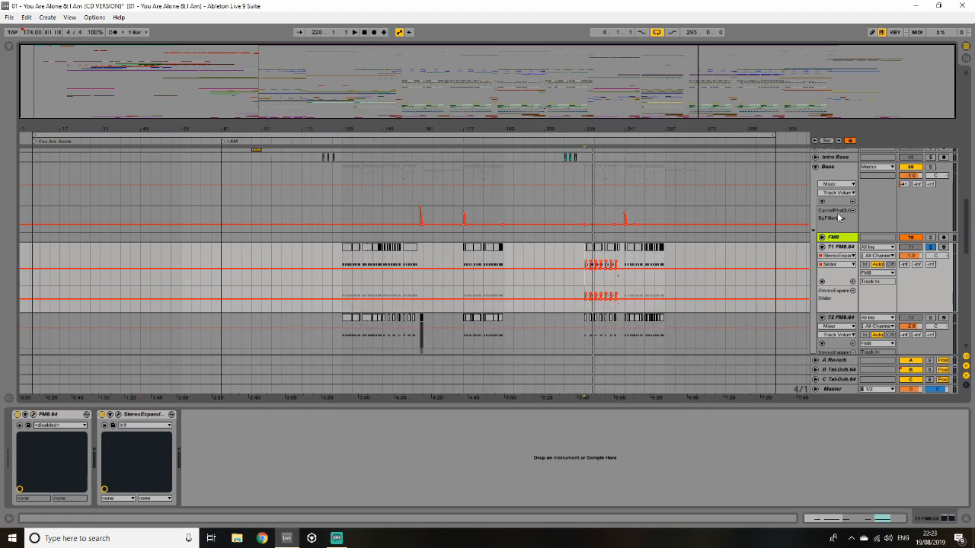
{"action": "left_click", "coordinate": [842, 317]}
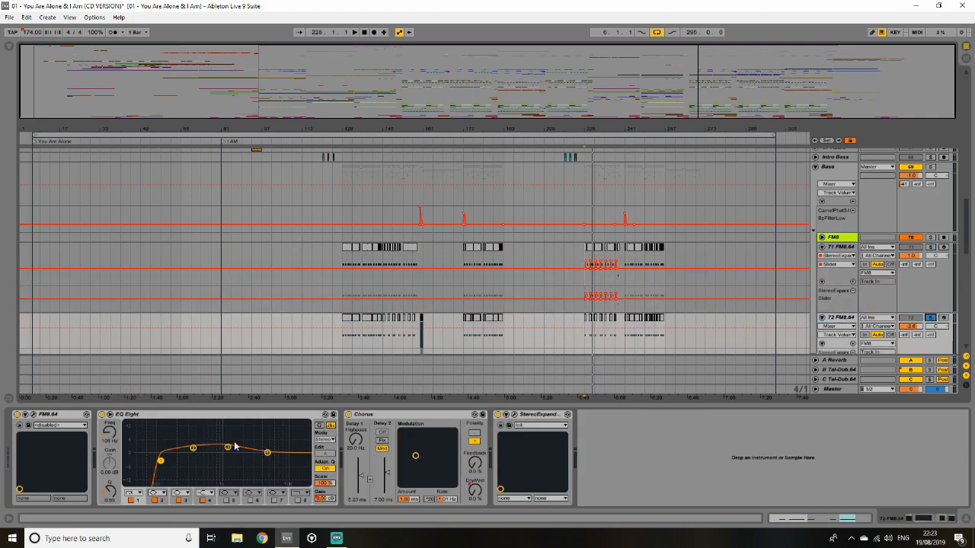
{"action": "left_click", "coordinate": [101, 414]}
{"action": "left_click", "coordinate": [348, 414]}
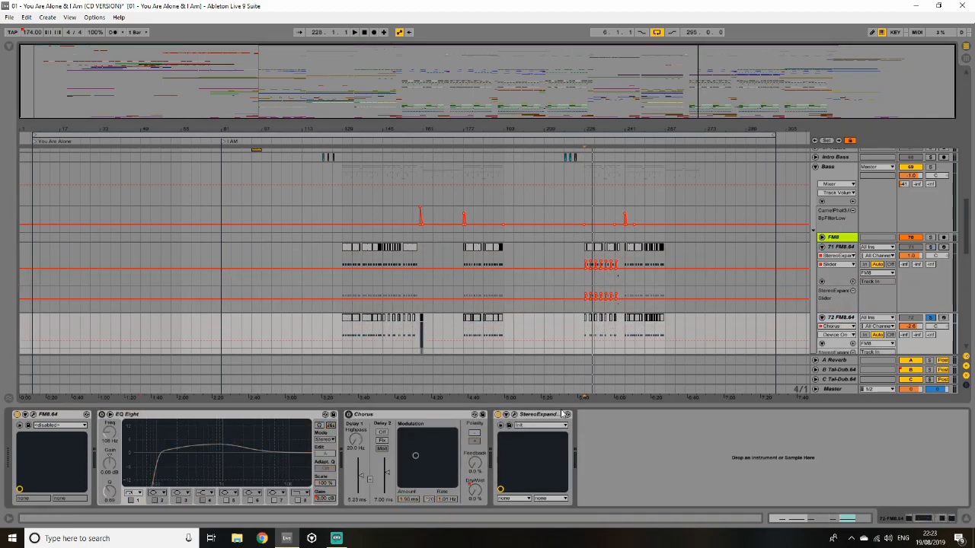
{"action": "left_click", "coordinate": [499, 415]}
{"action": "left_click", "coordinate": [339, 332]}
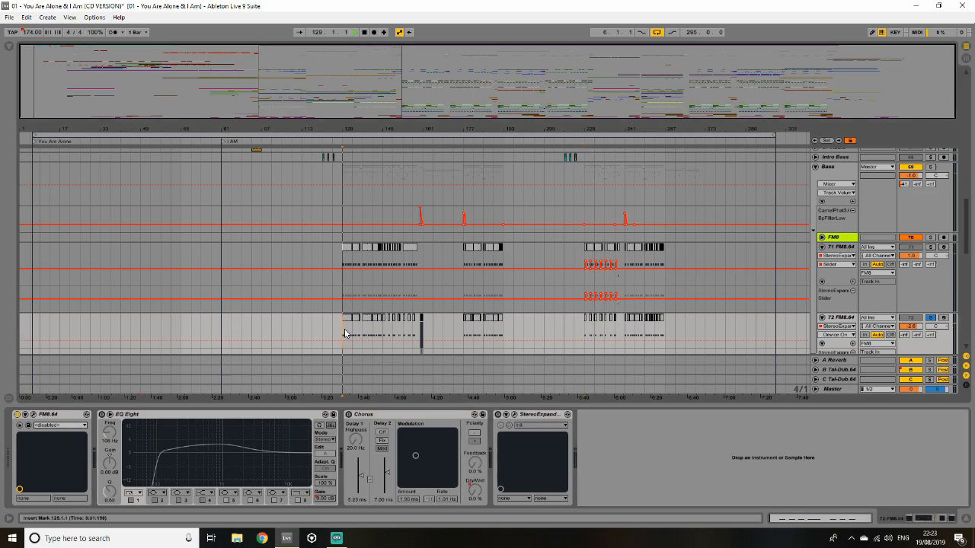
- View the 72 FM8.64 track's FM8 operators, comparing the settings of operators E and F, and close the instrument window
{"action": "scroll", "coordinate": [217, 337], "scroll_direction": "down", "scroll_amount": 1}
{"action": "left_click", "coordinate": [34, 415]}
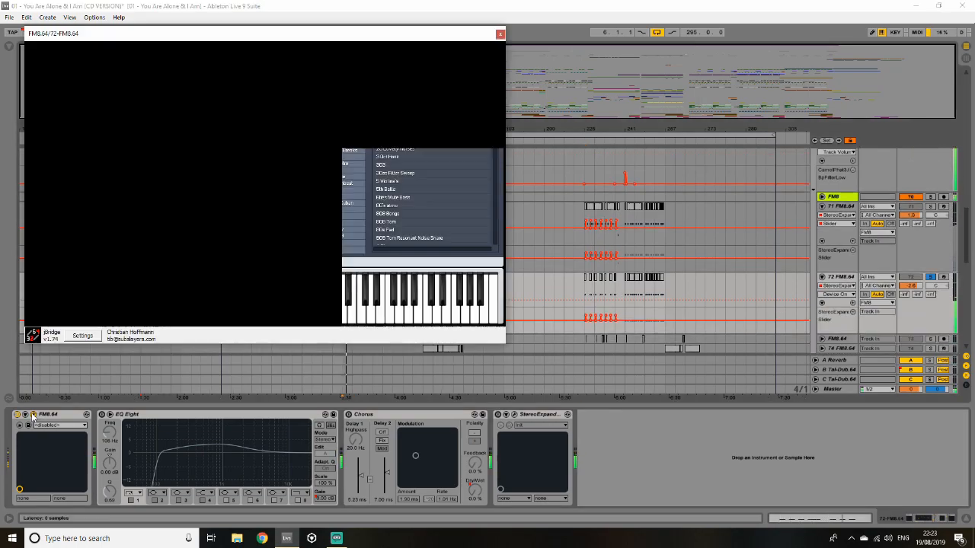
{"action": "left_click", "coordinate": [41, 204]}
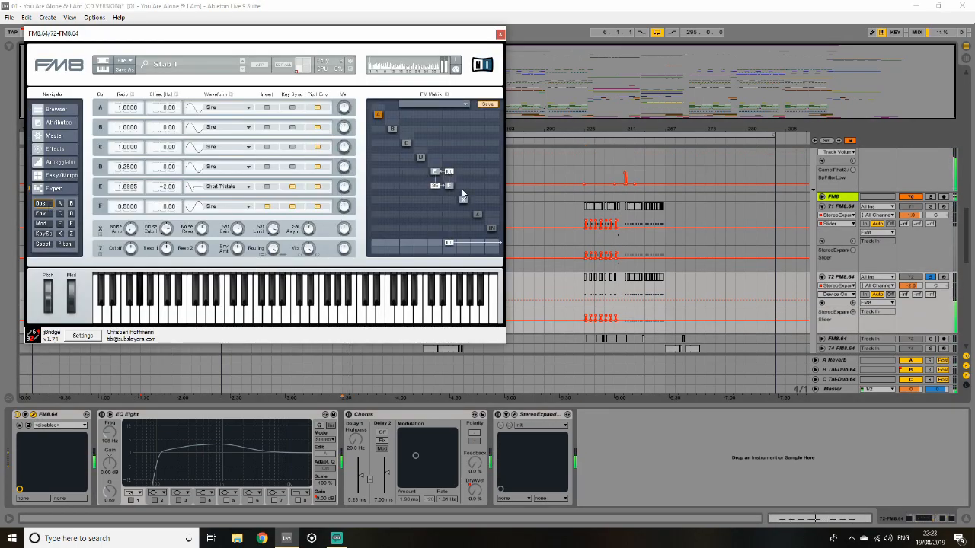
{"action": "left_click", "coordinate": [441, 184]}
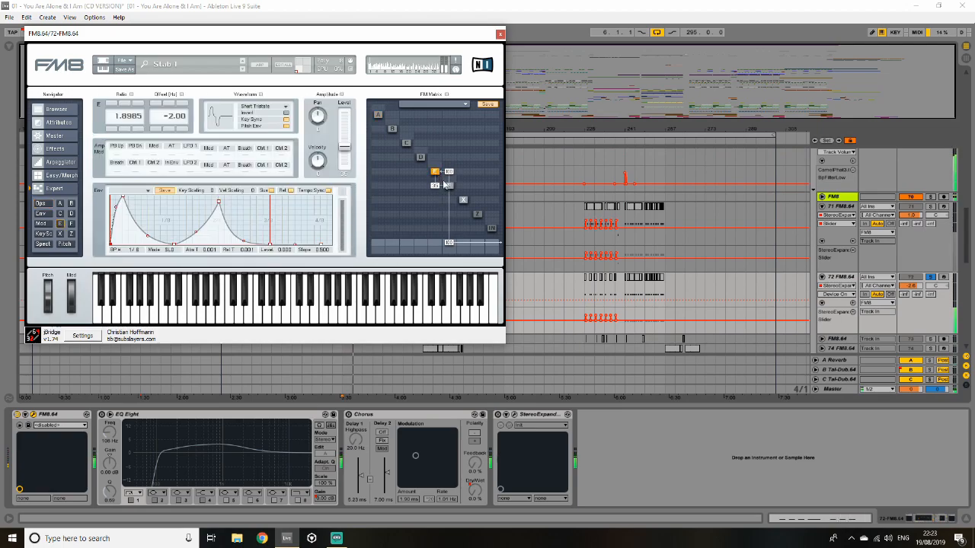
{"action": "left_click", "coordinate": [449, 188]}
{"action": "left_click", "coordinate": [434, 171]}
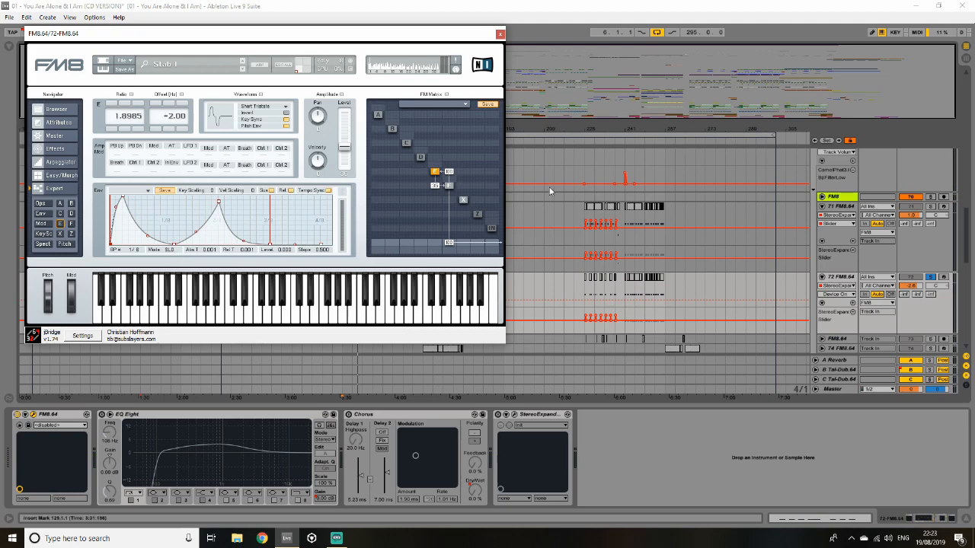
{"action": "left_click", "coordinate": [449, 187]}
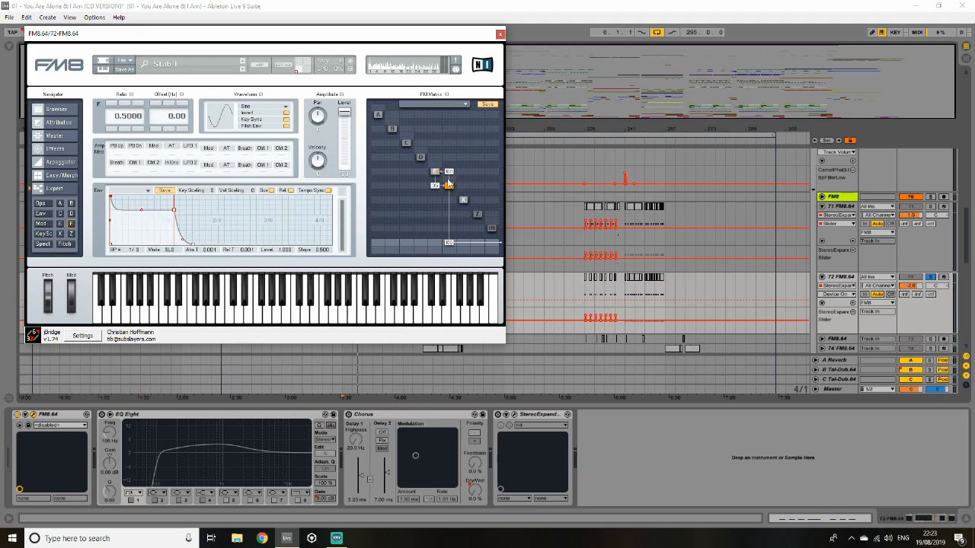
{"action": "left_click", "coordinate": [436, 173]}
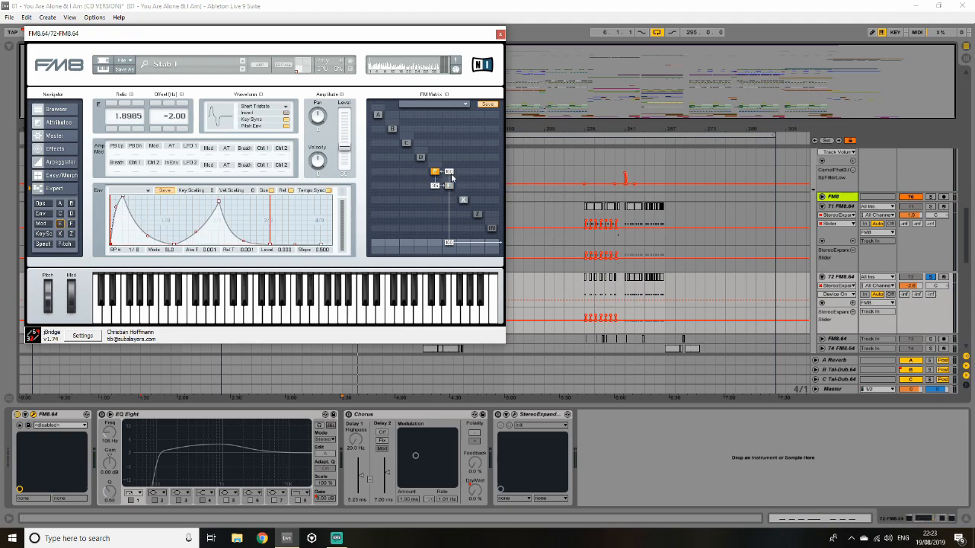
{"action": "left_click", "coordinate": [499, 34]}
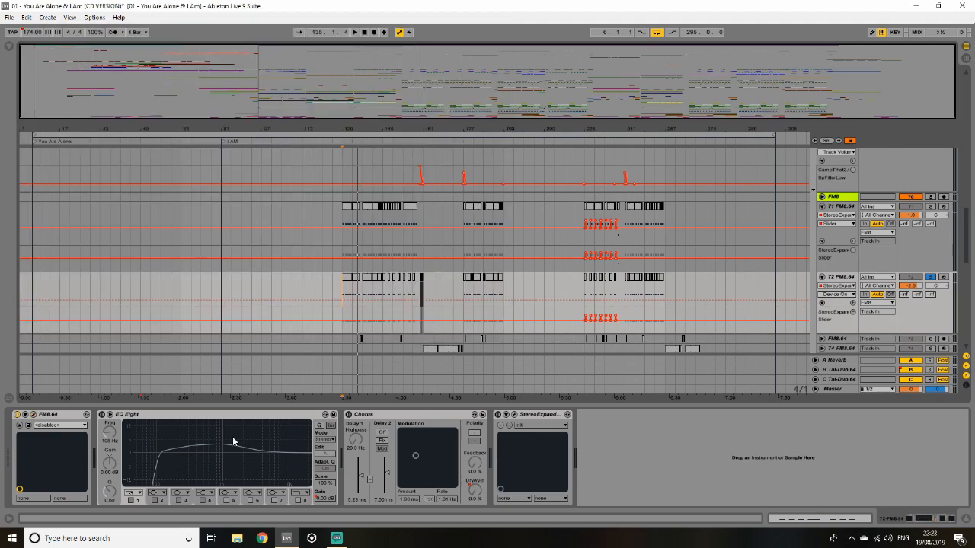
- Switch EQ Eight back on for the 72 FM8.64 track and play the section from bar 129 to 133
{"action": "left_click", "coordinate": [347, 212]}
{"action": "left_click", "coordinate": [933, 283]}
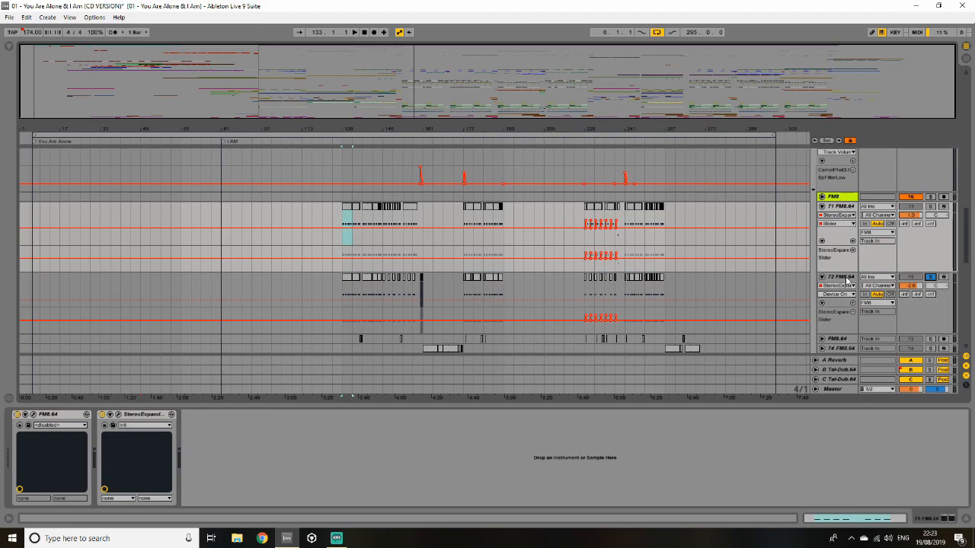
{"action": "left_click", "coordinate": [104, 417]}
{"action": "key", "text": "space"}
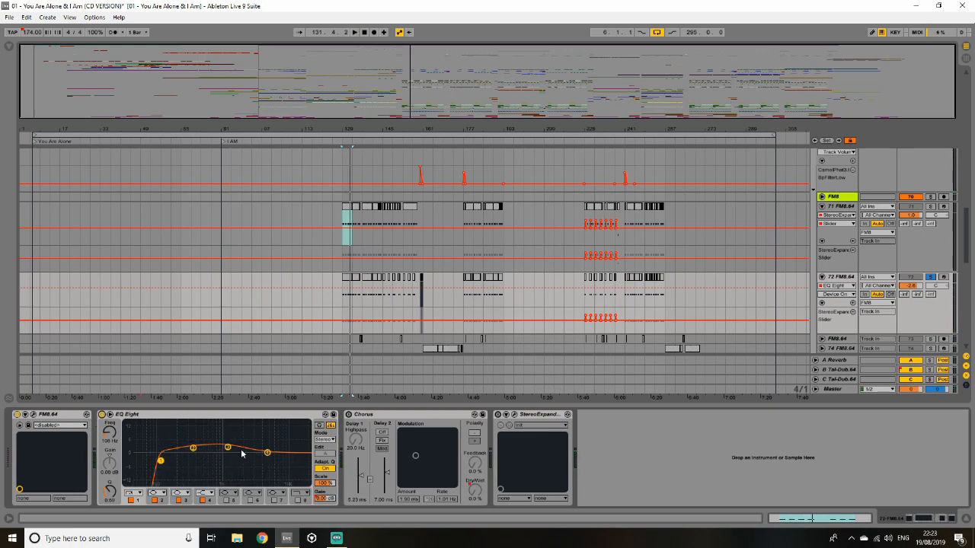
- Reactivate the 72 FM8.64 track's Chorus during playback from bar 129 and display its Dry/Wet automation
{"action": "left_click", "coordinate": [348, 415]}
{"action": "key", "text": "space"}
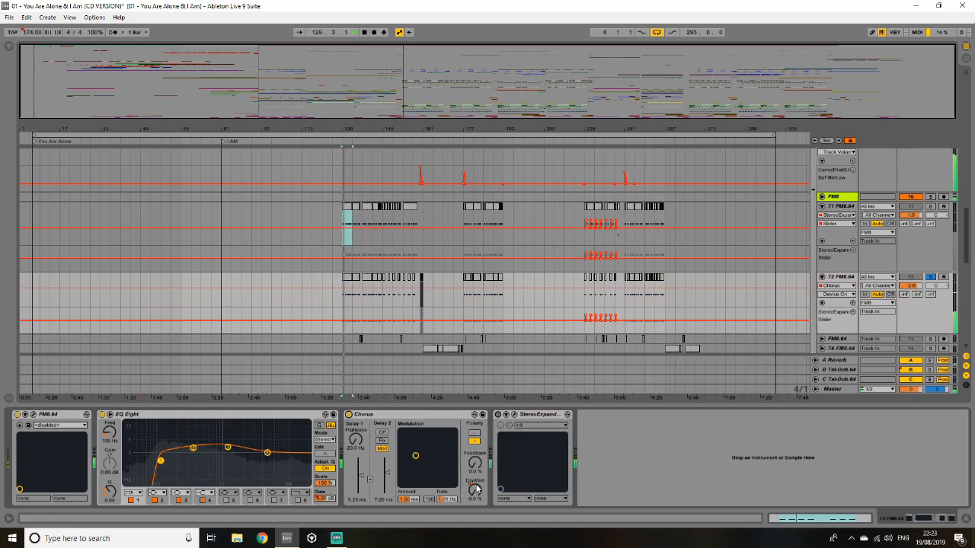
{"action": "left_click", "coordinate": [475, 488]}
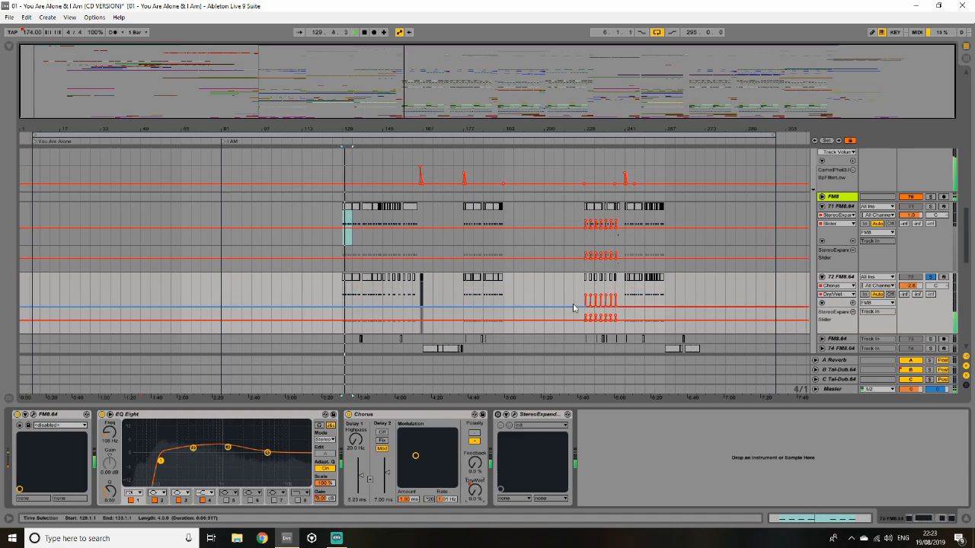
- Switch StereoExpand back on for the 72 FM8.64 track, open its plugin window, and play the automated section from bar 225
{"action": "left_click", "coordinate": [498, 415]}
{"action": "left_click", "coordinate": [514, 415]}
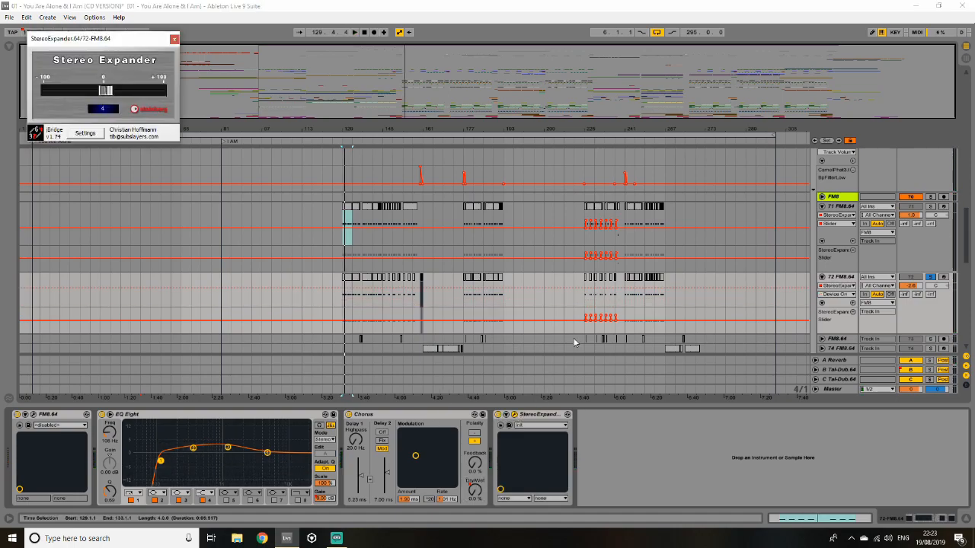
{"action": "left_click", "coordinate": [583, 304]}
{"action": "key", "text": "space"}
{"action": "key", "text": "space"}
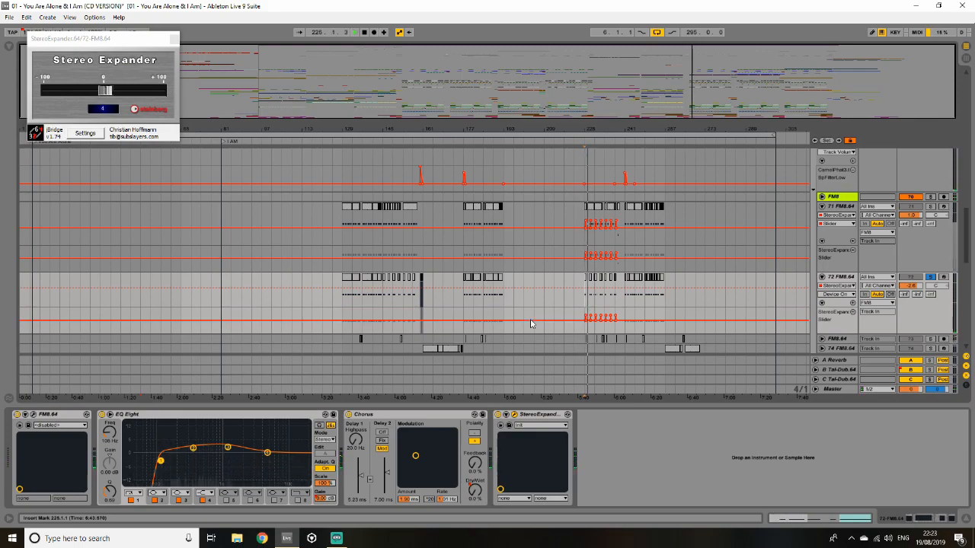
- Solo the FM8 track that collects both patches and play it from bar 129 with its effects bypassed
{"action": "scroll", "coordinate": [817, 252], "scroll_direction": "up", "scroll_amount": 1}
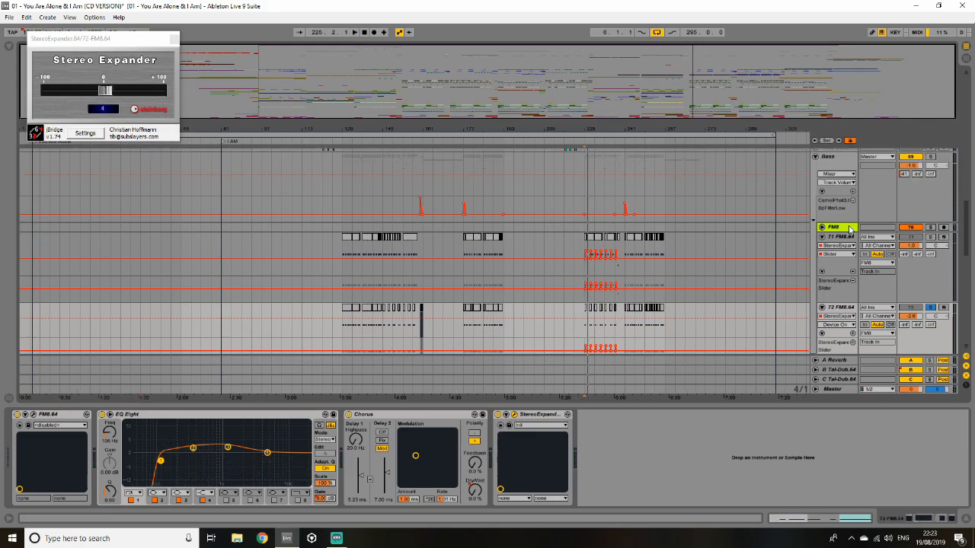
{"action": "left_click", "coordinate": [850, 228]}
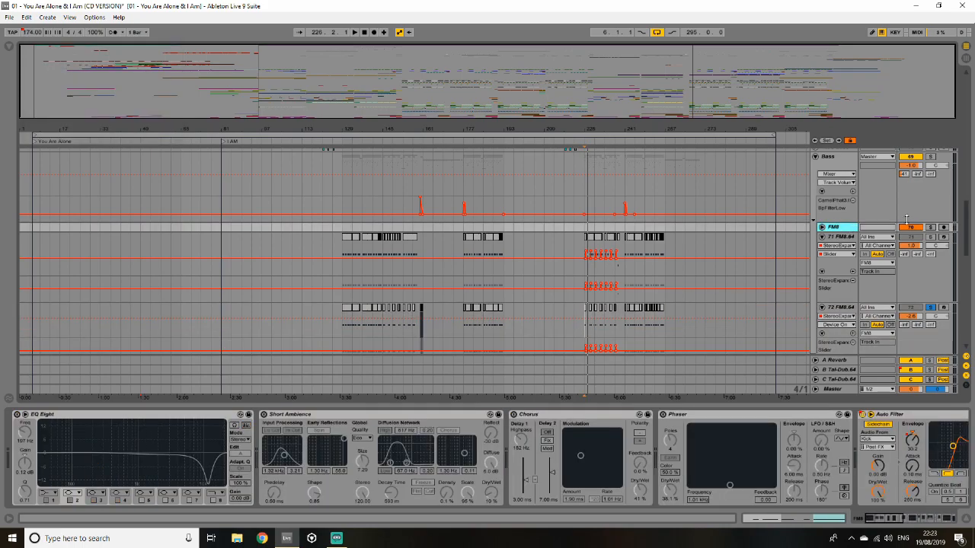
{"action": "left_click", "coordinate": [928, 228]}
{"action": "left_click", "coordinate": [338, 234]}
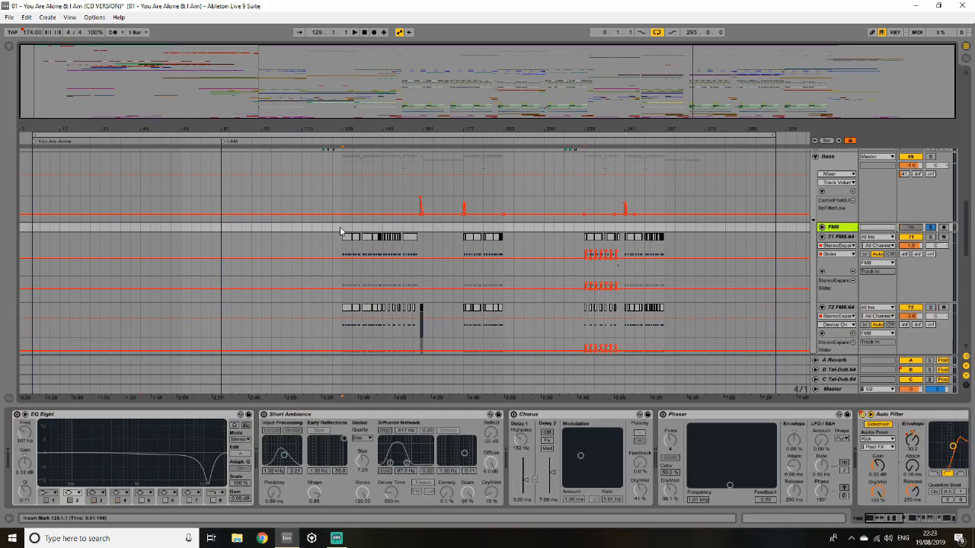
{"action": "key", "text": "space"}
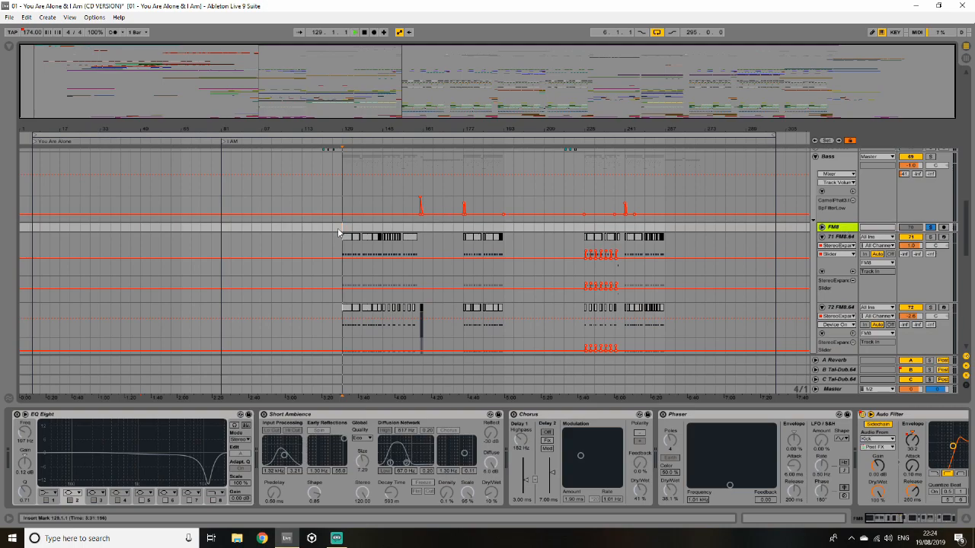
- Switch on the FM8 track's first EQ Eight and compare the sound with its band 4 cut off and on
{"action": "left_click", "coordinate": [17, 415]}
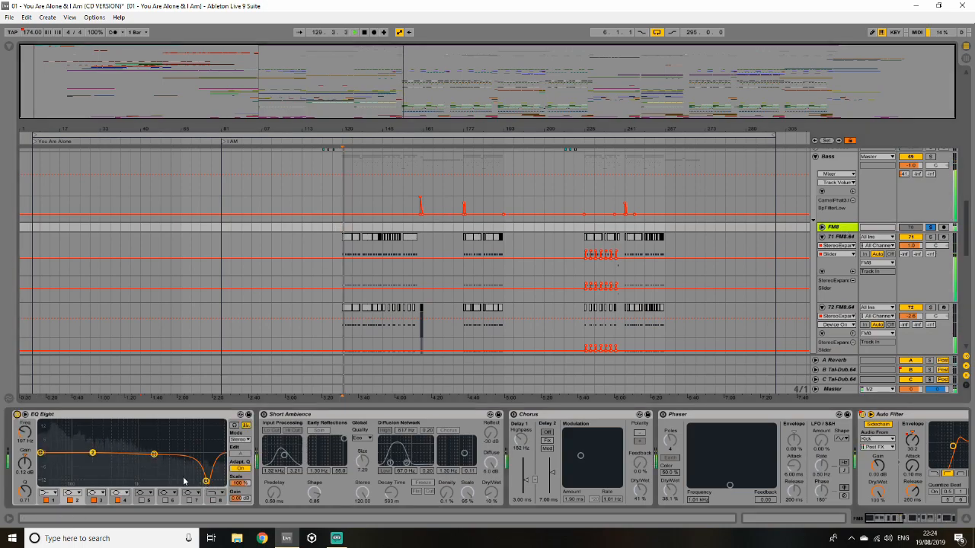
{"action": "left_click", "coordinate": [118, 500]}
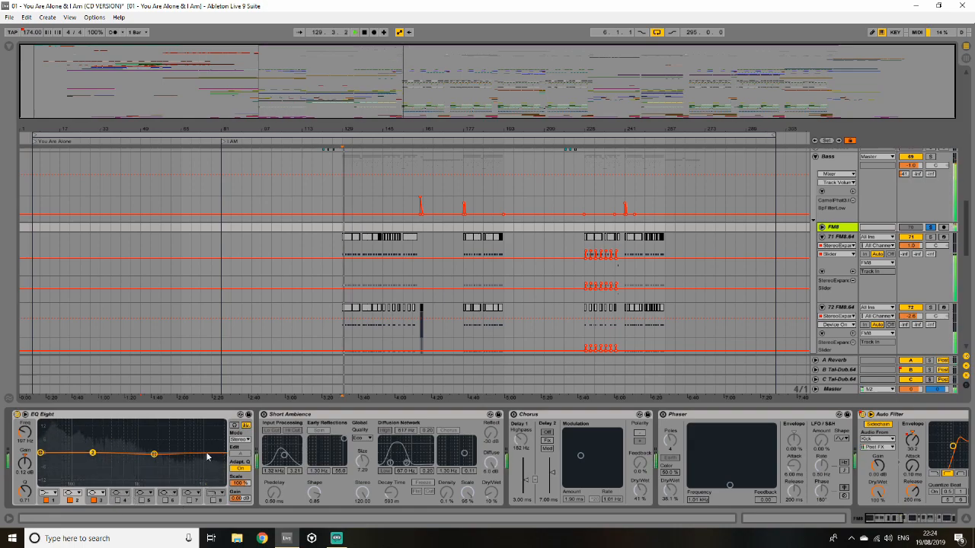
{"action": "left_click", "coordinate": [118, 500]}
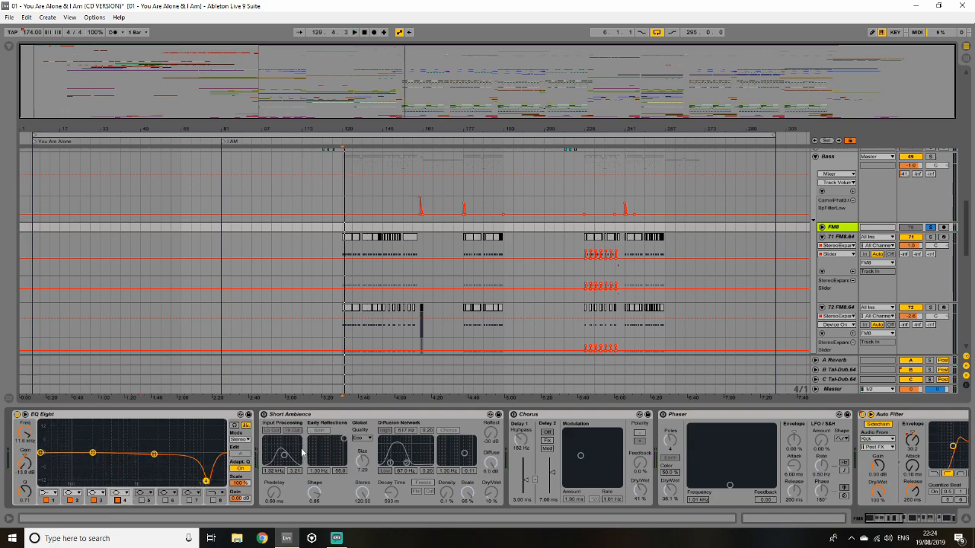
- Look along the FM8 track's effect chain, switch on the Short Ambience reverb and play the result
{"action": "left_click_drag", "start_coordinate": [895, 521], "coordinate": [825, 507]}
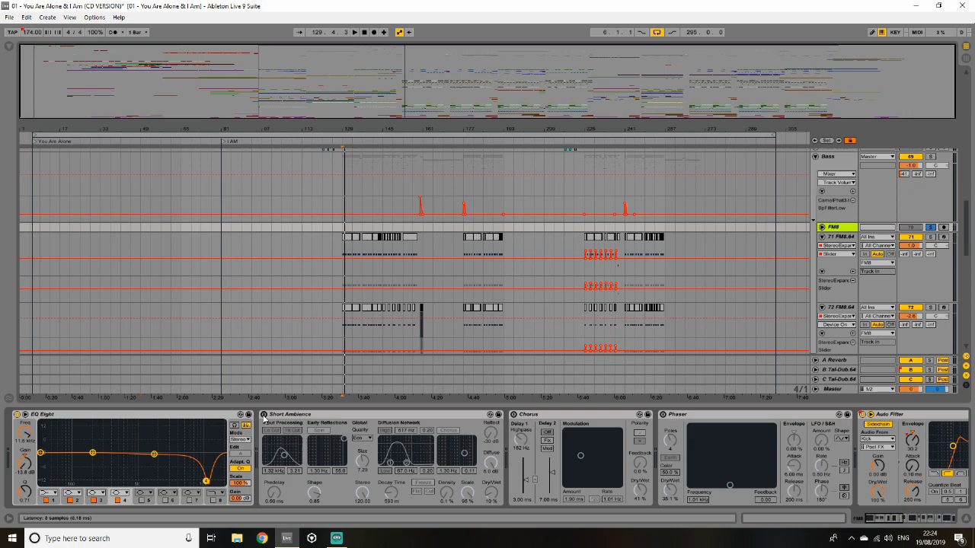
{"action": "left_click_drag", "start_coordinate": [888, 523], "coordinate": [945, 519]}
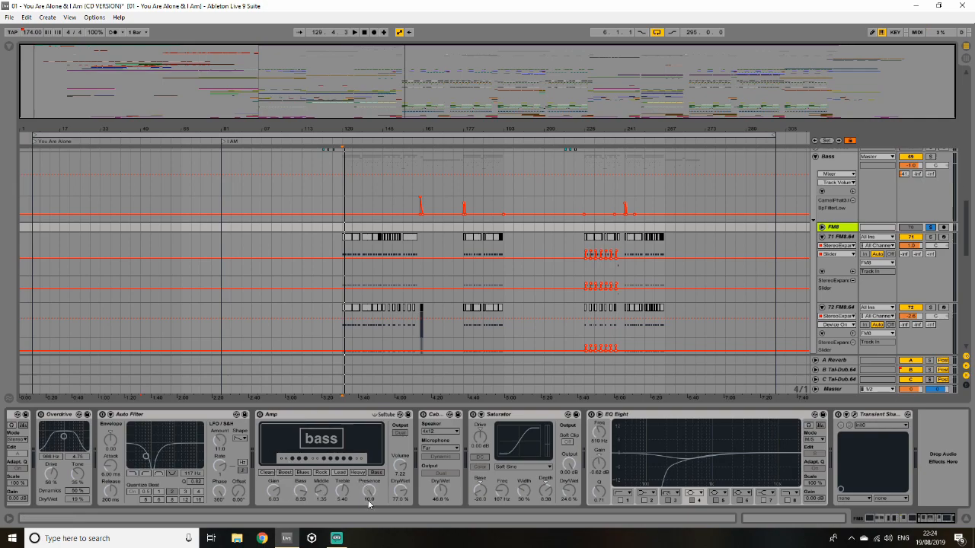
{"action": "left_click", "coordinate": [938, 518]}
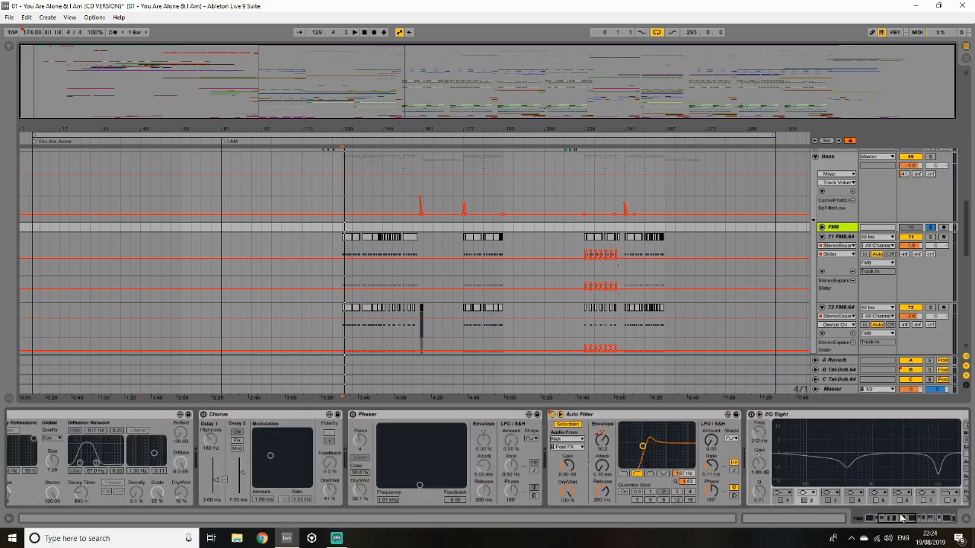
{"action": "left_click", "coordinate": [264, 414]}
{"action": "key", "text": "space"}
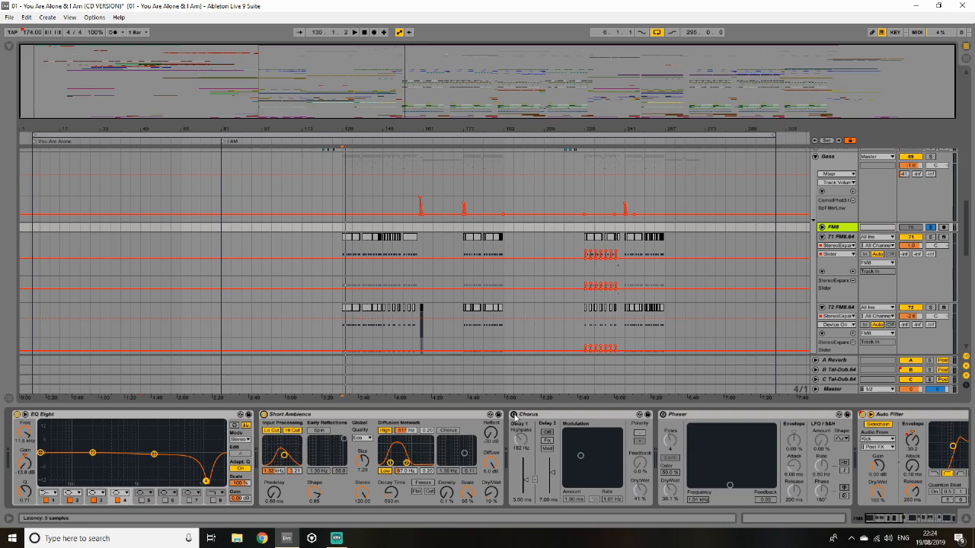
- Switch on the FM8 track's Chorus and Phaser in turn and play from bar 129 to hear them
{"action": "left_click", "coordinate": [514, 415]}
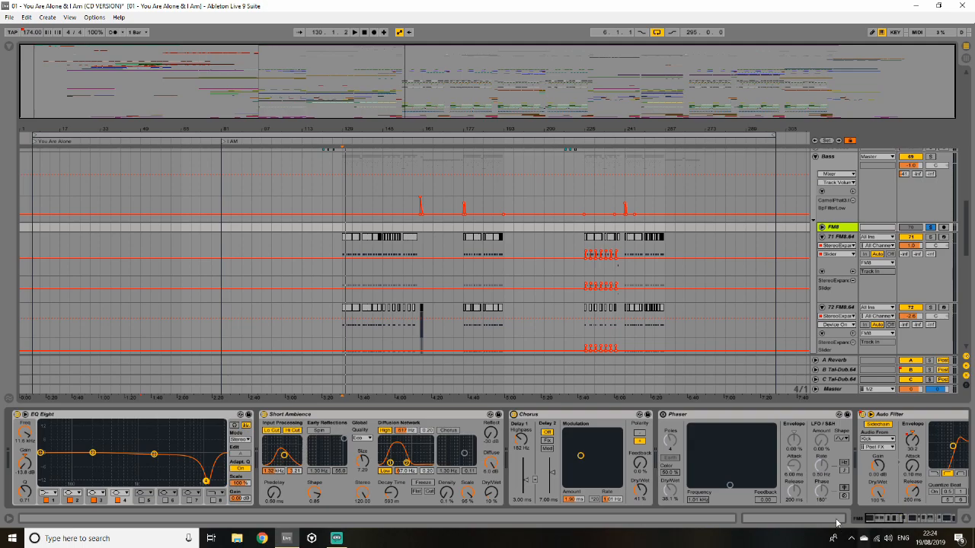
{"action": "left_click_drag", "start_coordinate": [878, 519], "coordinate": [891, 520]}
{"action": "key", "text": "space"}
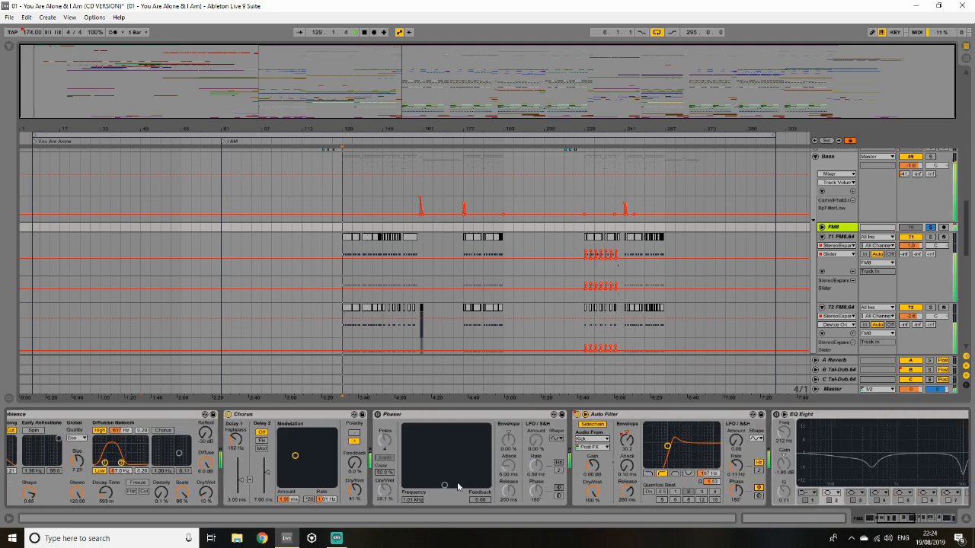
{"action": "left_click", "coordinate": [378, 415]}
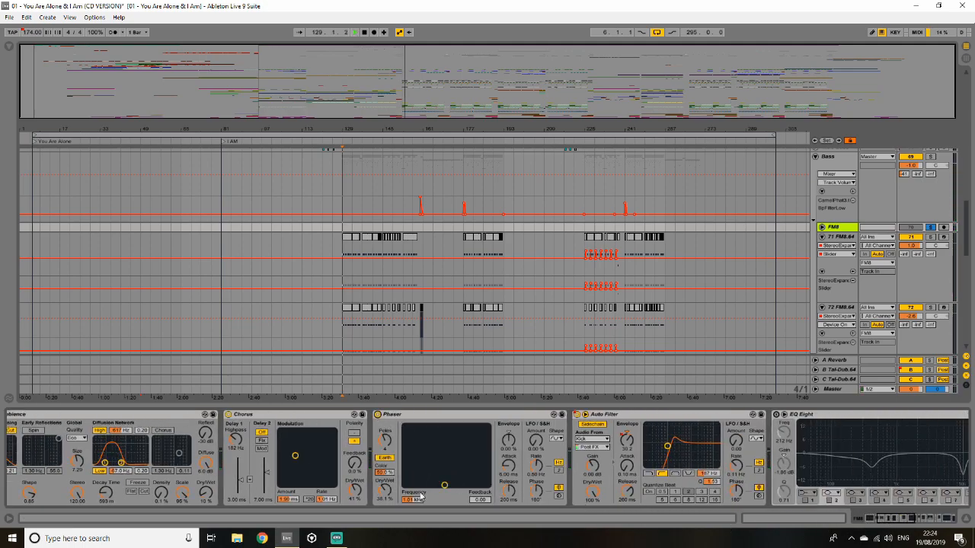
{"action": "key", "text": "space"}
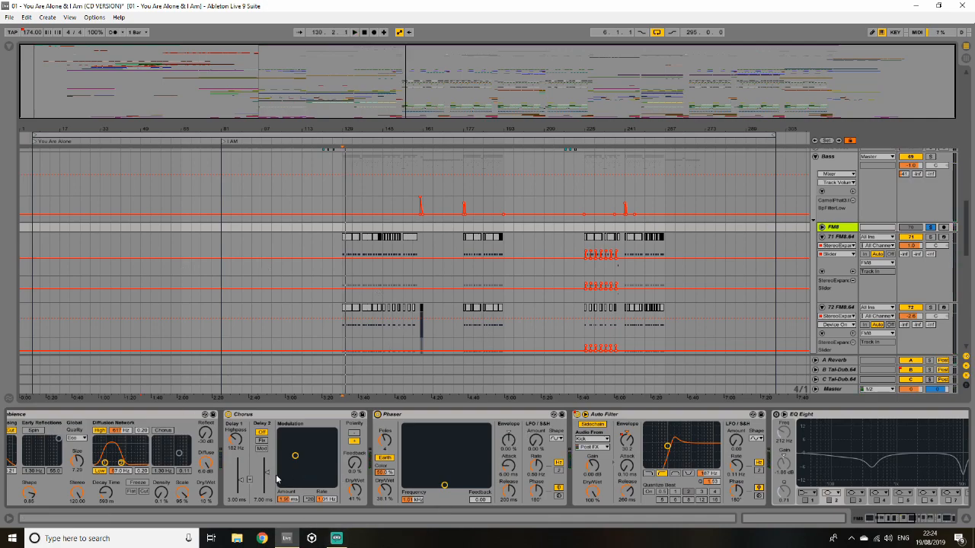
- Examine the FM8 track's Auto Filter, its sidechain input from Kick and its envelope amount
{"action": "left_click_drag", "start_coordinate": [888, 519], "coordinate": [904, 520]}
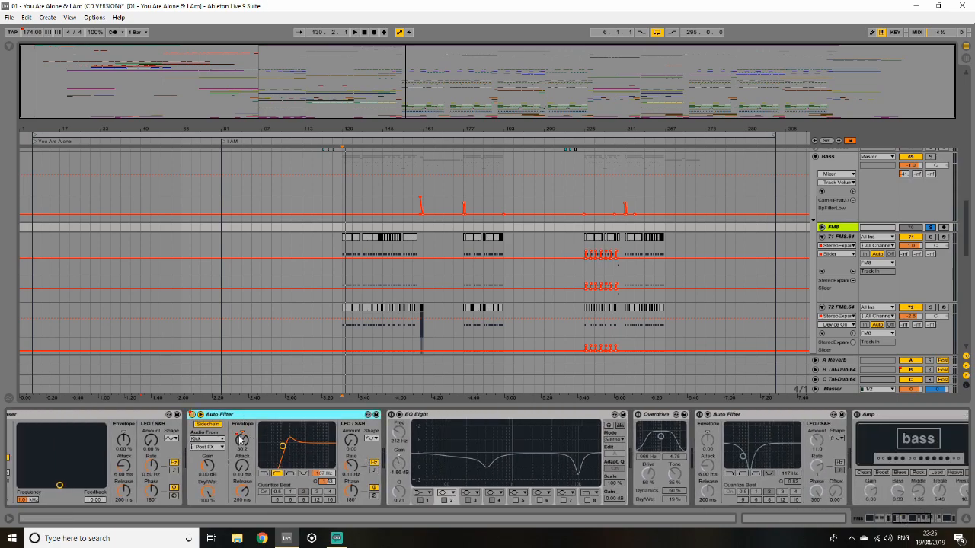
{"action": "left_click", "coordinate": [243, 441]}
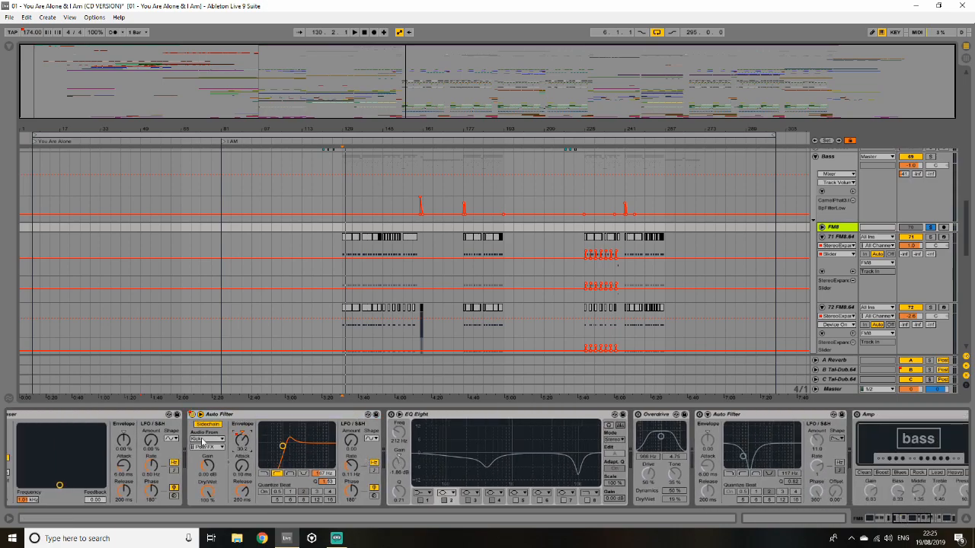
{"action": "scroll", "coordinate": [588, 328], "scroll_direction": "down", "scroll_amount": 3}
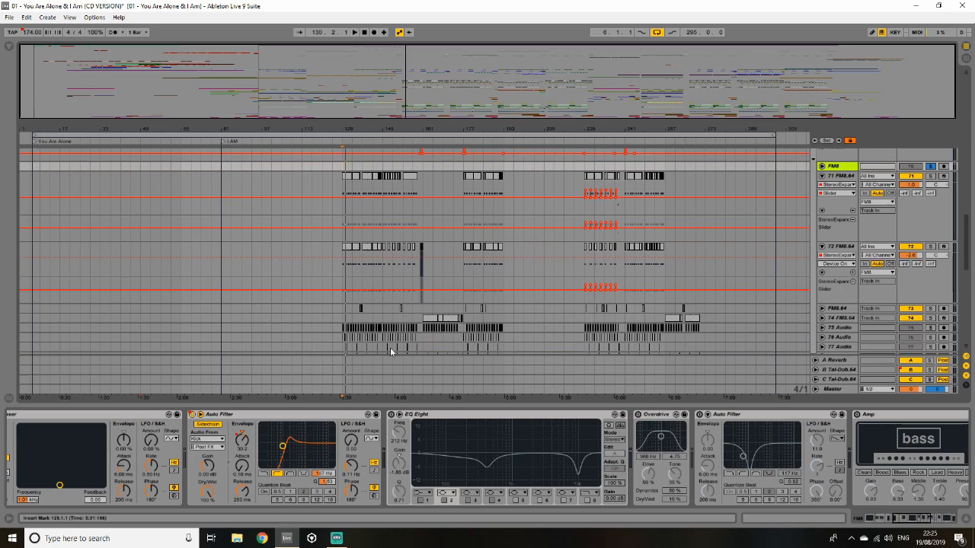
- Check the FM8 Auto Filter's envelope and cutoff, and play the bass with the Kick soloed alongside it from bar 129
{"action": "left_click", "coordinate": [242, 440]}
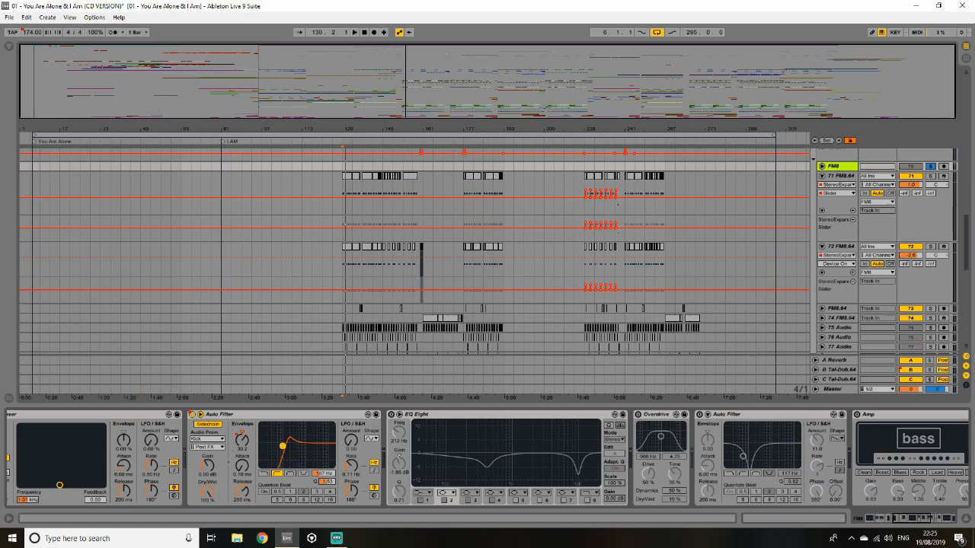
{"action": "mouse_move", "coordinate": [282, 445]}
{"action": "left_mouse_down"}
{"action": "mouse_move", "coordinate": [335, 446]}
{"action": "mouse_move", "coordinate": [283, 447]}
{"action": "left_mouse_up"}
{"action": "scroll", "coordinate": [643, 279], "scroll_direction": "down", "scroll_amount": 10}
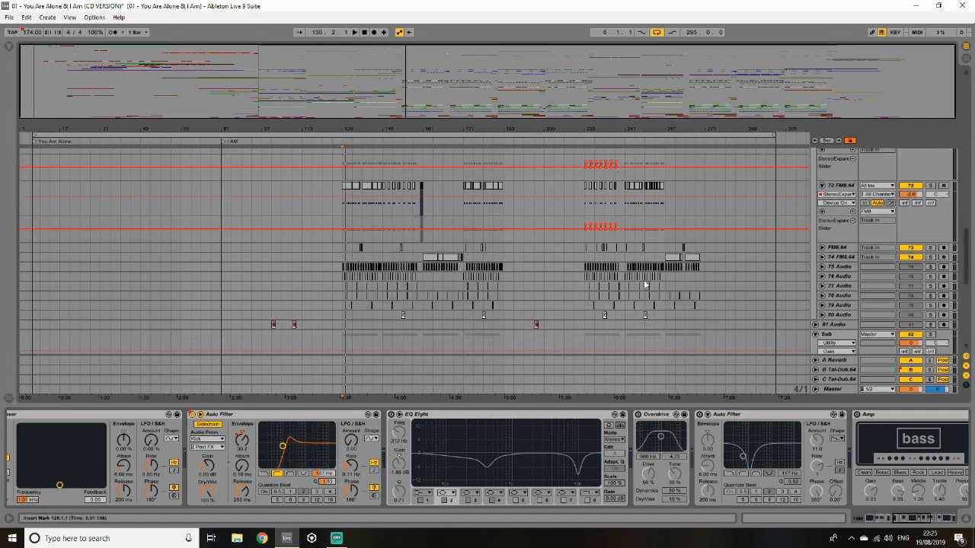
{"action": "scroll", "coordinate": [641, 312], "scroll_direction": "down", "scroll_amount": 1}
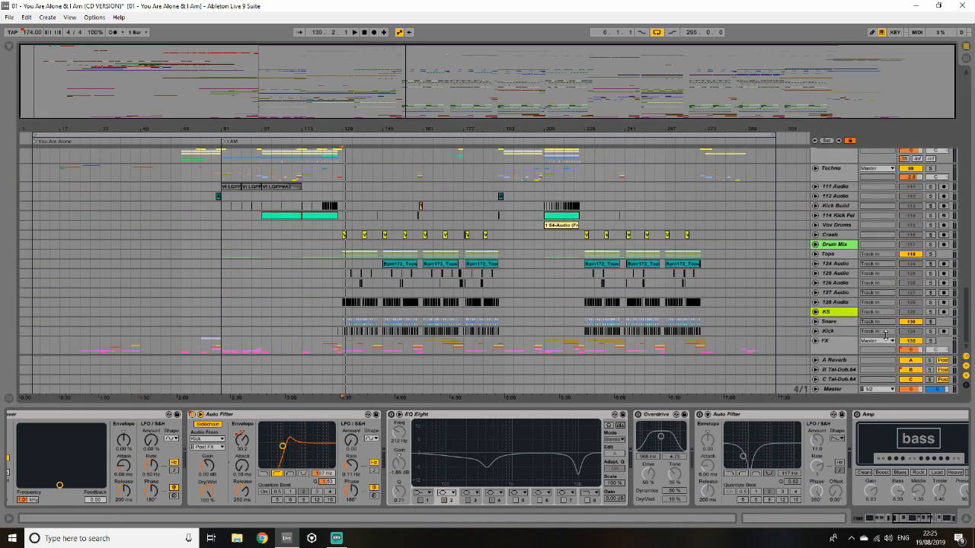
{"action": "left_click", "coordinate": [344, 315]}
{"action": "key", "text": "space"}
{"action": "key", "text": "space"}
{"action": "left_click_drag", "start_coordinate": [967, 310], "coordinate": [967, 222]}
{"action": "left_click", "coordinate": [933, 251]}
{"action": "left_click", "coordinate": [832, 252]}
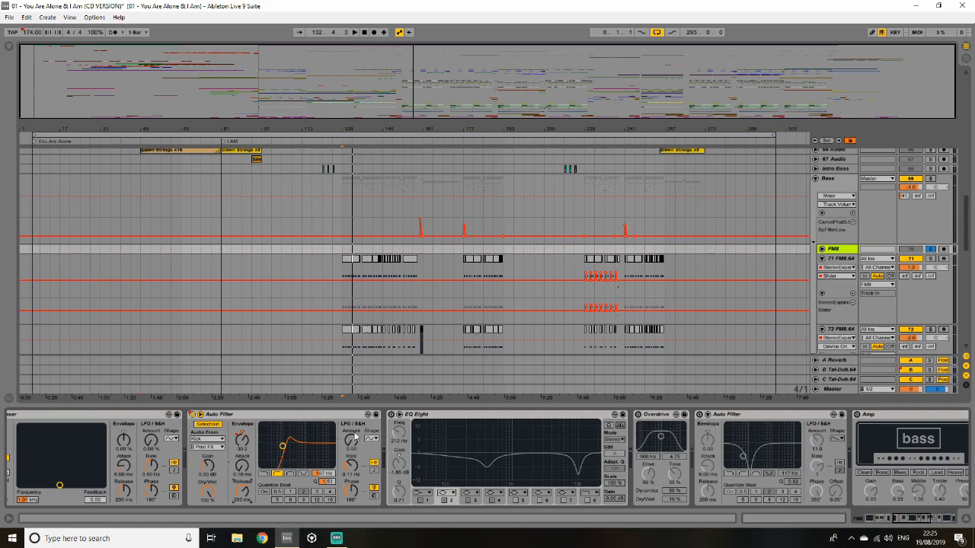
- Take the Kick track out of solo and return to the FM8 track
{"action": "left_click_drag", "start_coordinate": [966, 214], "coordinate": [956, 347]}
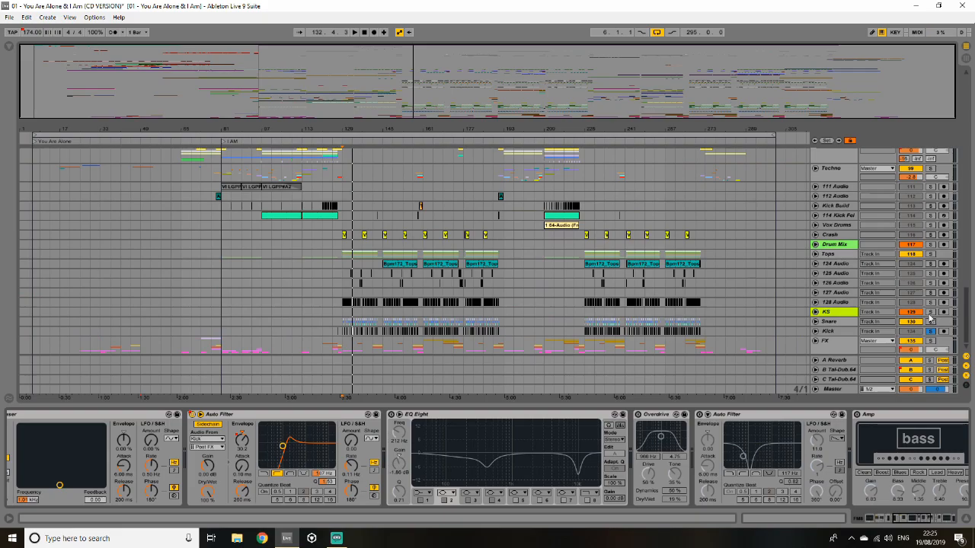
{"action": "left_click", "coordinate": [930, 331]}
{"action": "left_click_drag", "start_coordinate": [965, 320], "coordinate": [964, 220]}
- Switch on the EQ Eight after the sidechained Auto Filter and compare the sound with it off and on
{"action": "left_click", "coordinate": [391, 414]}
{"action": "key", "text": "space"}
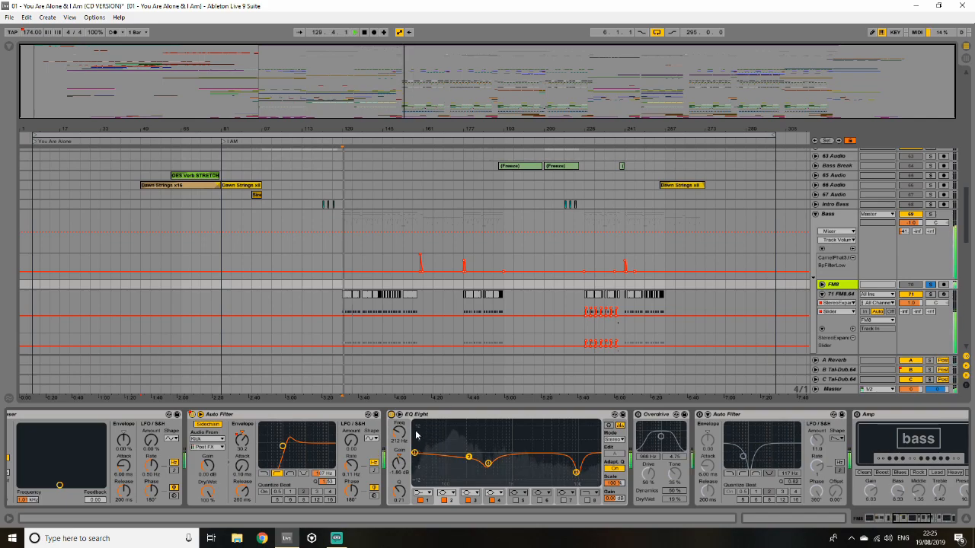
{"action": "left_click", "coordinate": [391, 414]}
{"action": "left_click", "coordinate": [391, 414]}
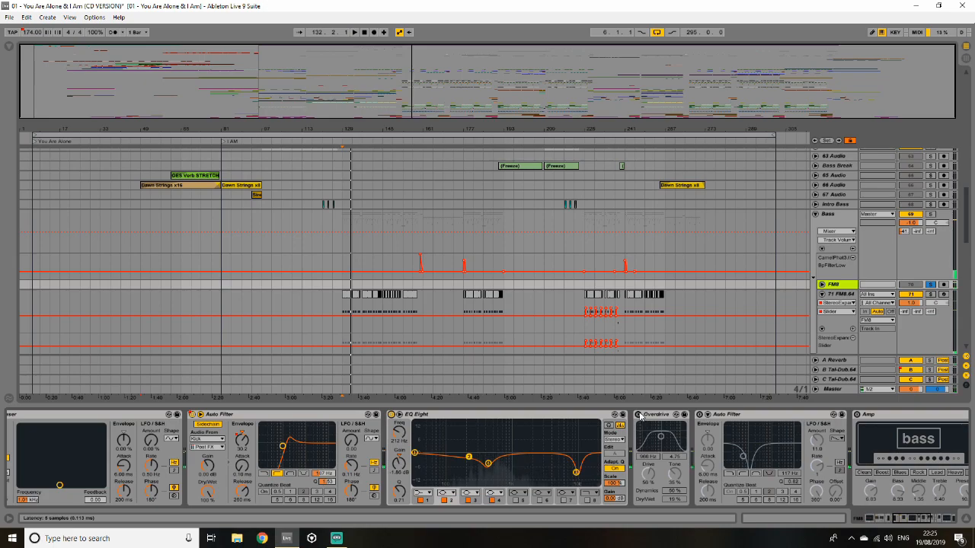
- Switch on the Overdrive and the notch Auto Filter after it, playing the bass and trying out a lower filter cutoff
{"action": "left_click", "coordinate": [638, 415]}
{"action": "key", "text": "space"}
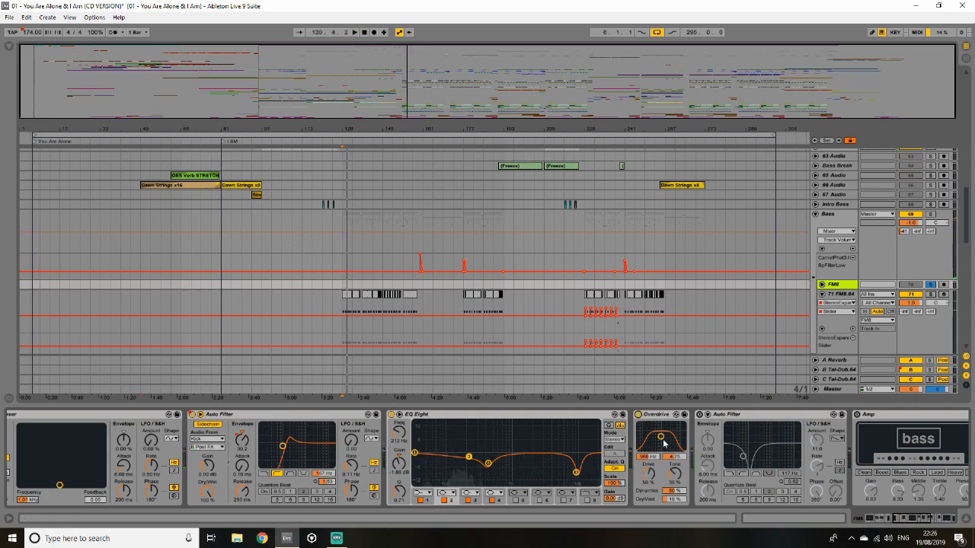
{"action": "left_click", "coordinate": [700, 415]}
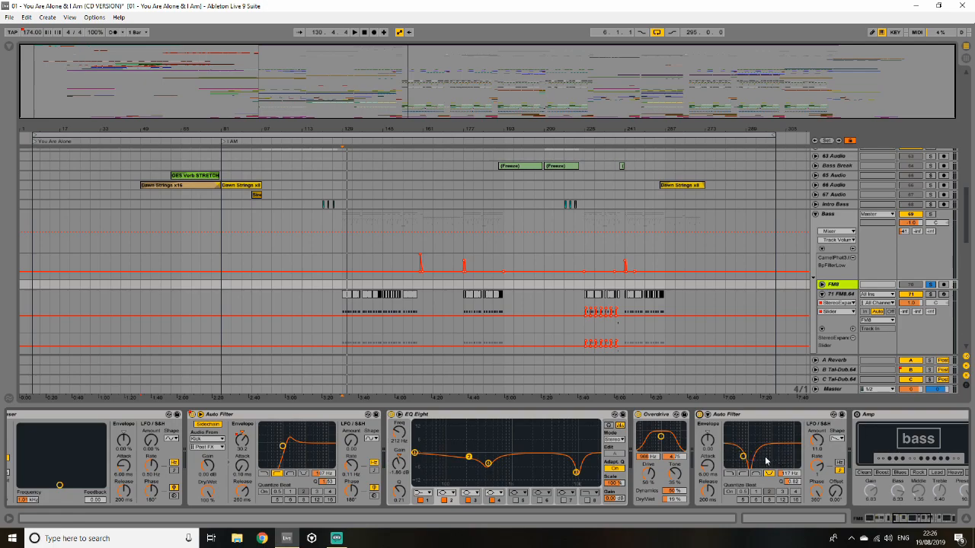
{"action": "mouse_move", "coordinate": [744, 458]}
{"action": "left_mouse_down"}
{"action": "mouse_move", "coordinate": [778, 459]}
{"action": "mouse_move", "coordinate": [734, 456]}
{"action": "left_mouse_up"}
{"action": "key", "text": "ctrl+z"}
- Switch on the FM8 track's Amp with the Bass model and play the result
{"action": "left_click_drag", "start_coordinate": [911, 520], "coordinate": [918, 520]}
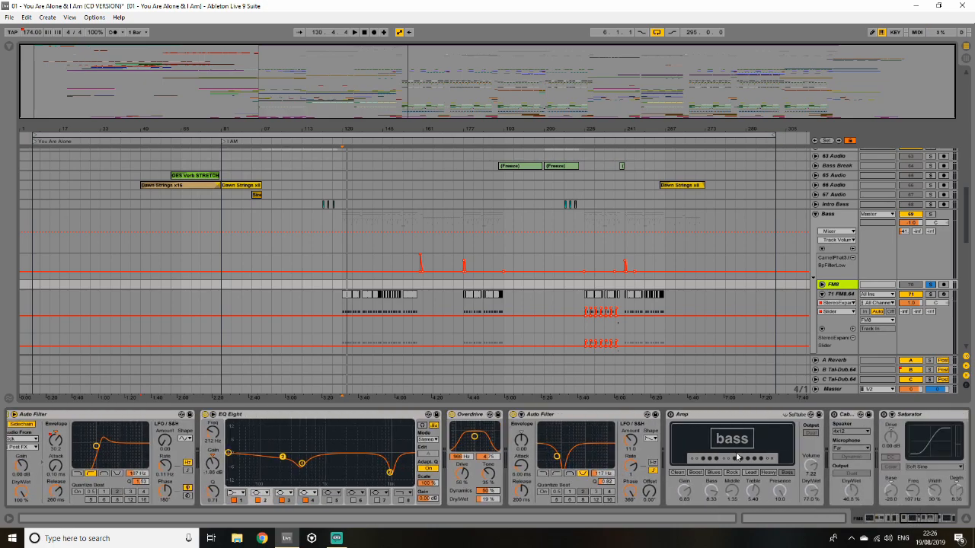
{"action": "left_click", "coordinate": [670, 415]}
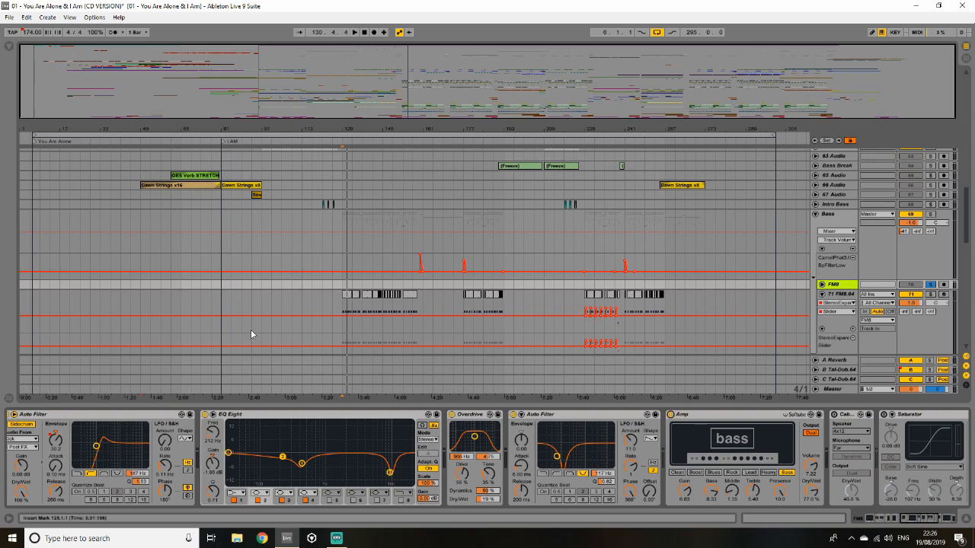
{"action": "left_click", "coordinate": [690, 418]}
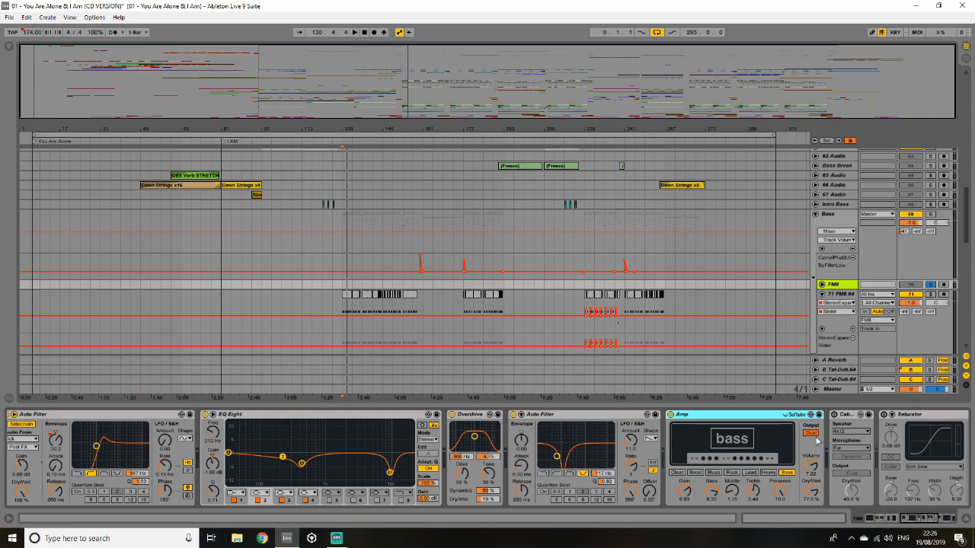
{"action": "key", "text": "space"}
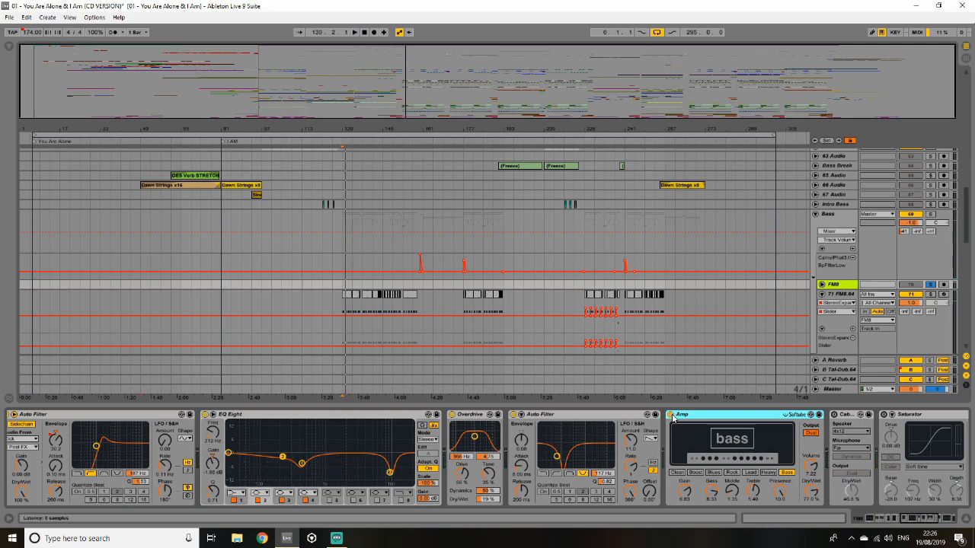
- Switch on the Cabinet after the Amp, play the result and check the Cabinet's Dry/Wet amount
{"action": "left_click_drag", "start_coordinate": [442, 74], "coordinate": [433, 73]}
{"action": "left_click_drag", "start_coordinate": [907, 520], "coordinate": [921, 520]}
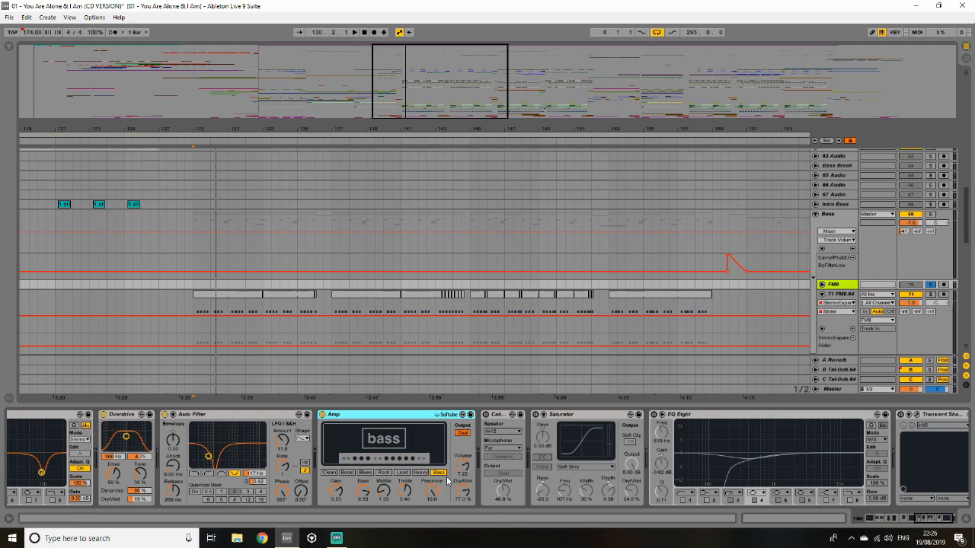
{"action": "left_click", "coordinate": [485, 414]}
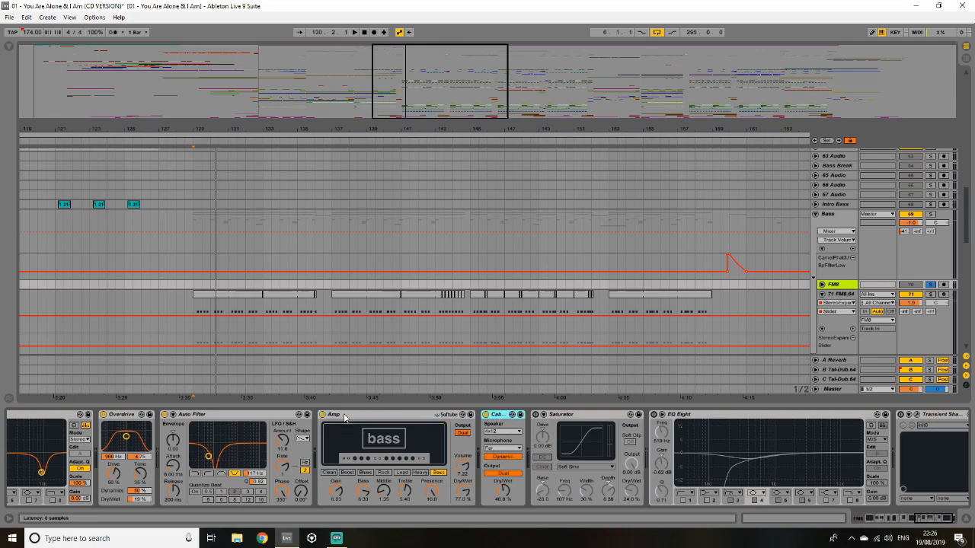
{"action": "left_click", "coordinate": [461, 440]}
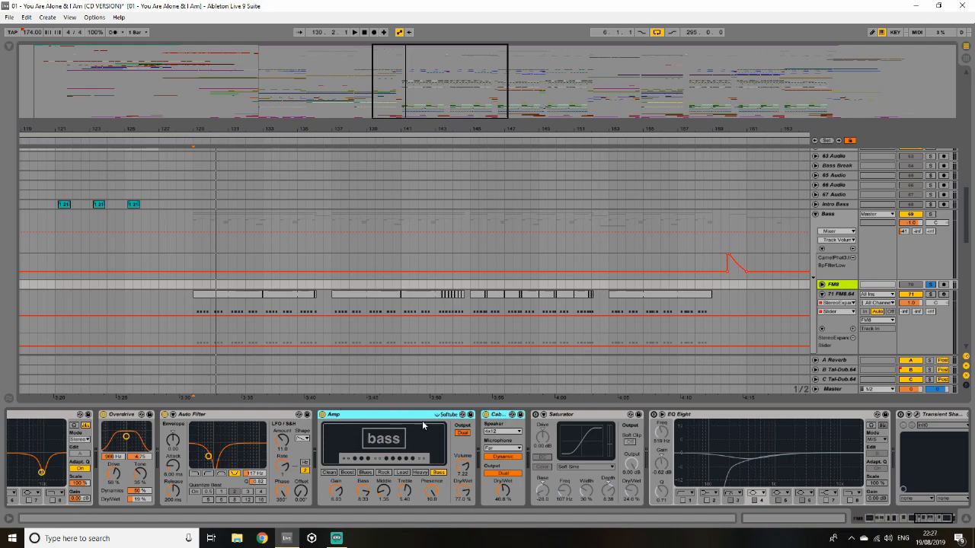
{"action": "key", "text": "space"}
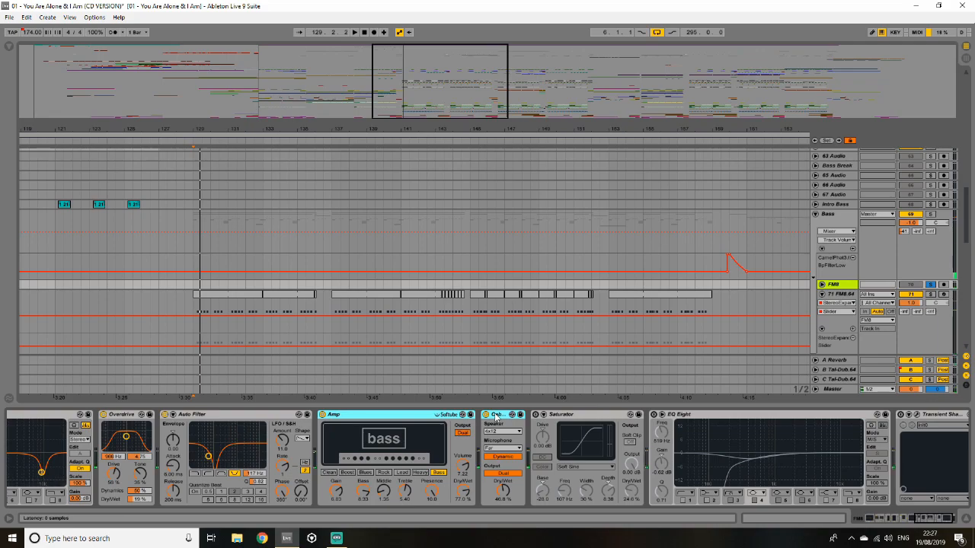
{"action": "left_click", "coordinate": [495, 415]}
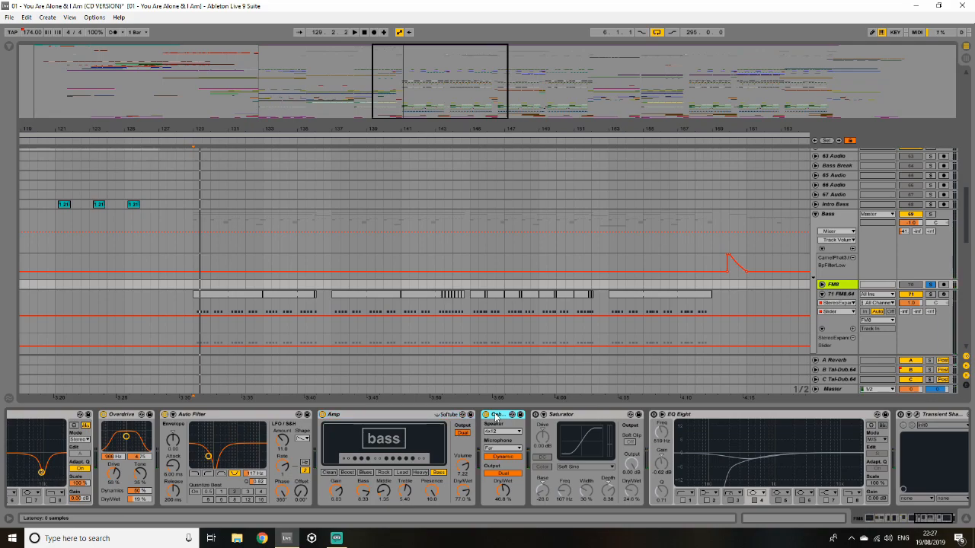
{"action": "left_click_drag", "start_coordinate": [505, 495], "coordinate": [506, 450]}
{"action": "key", "text": "space"}
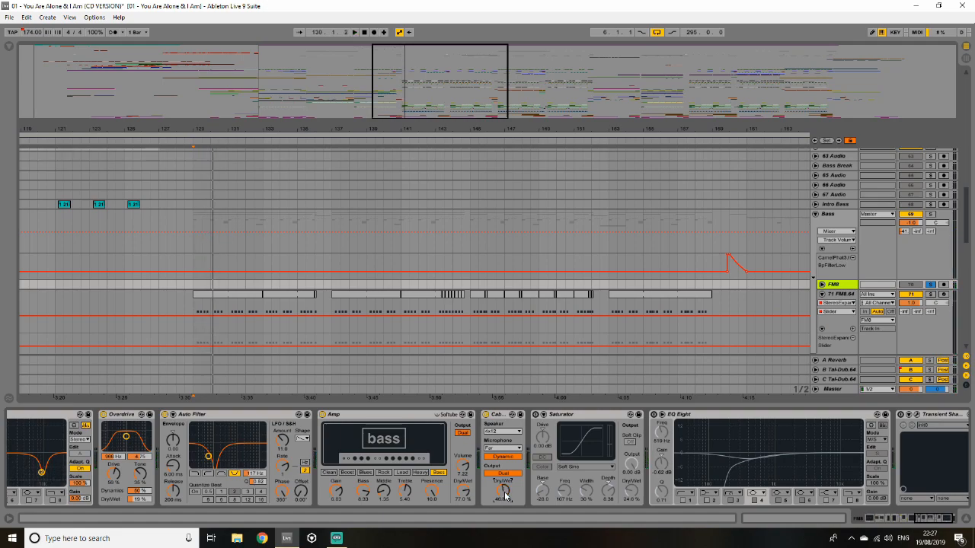
- Switch on the FM8 track's Saturator and compare the sound with it off and on
{"action": "left_click", "coordinate": [536, 415]}
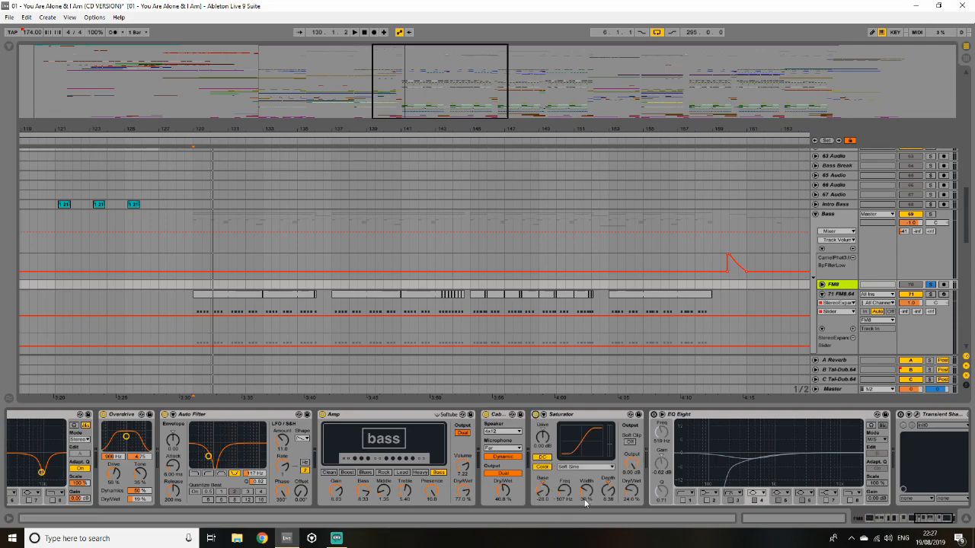
{"action": "key", "text": "space"}
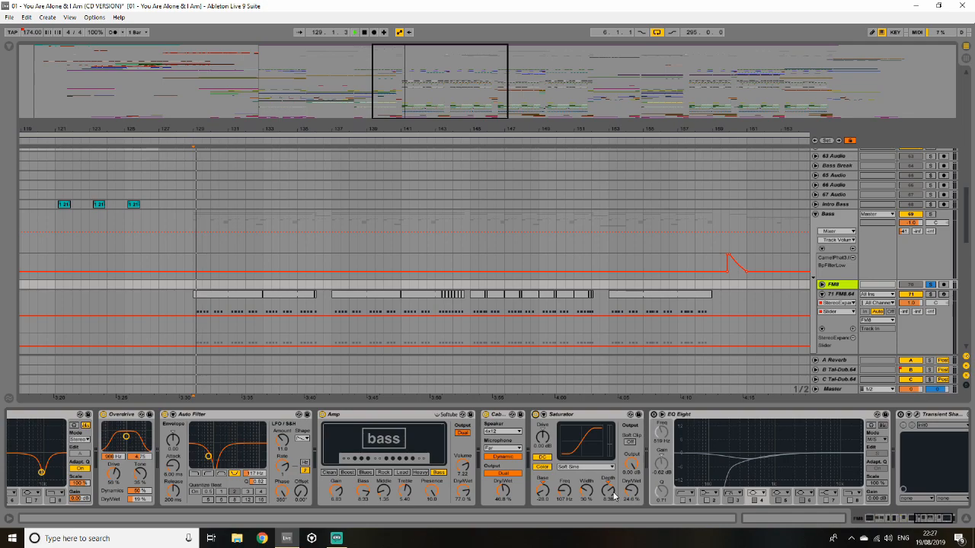
{"action": "left_click", "coordinate": [536, 415]}
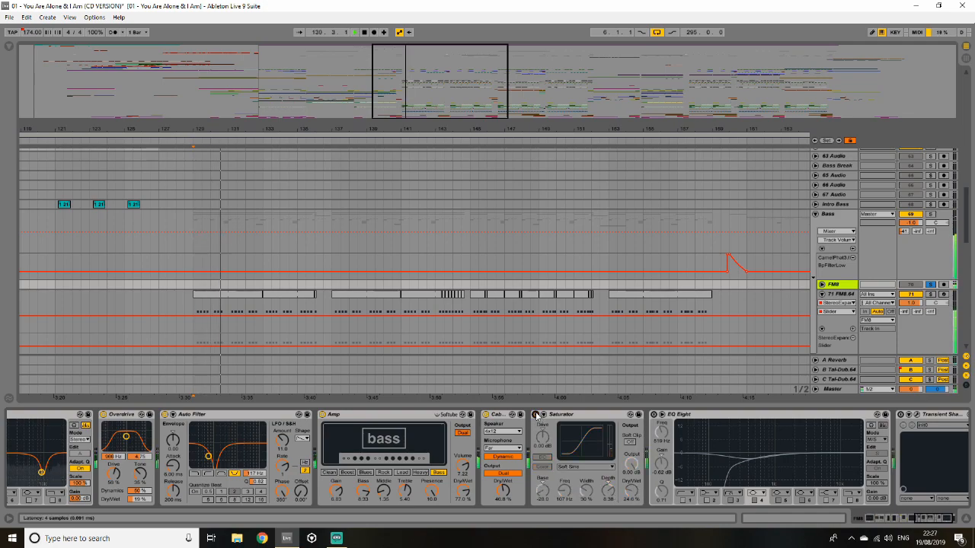
{"action": "left_click", "coordinate": [536, 415]}
- Switch on the M/S EQ Eight after the Saturator and examine its mid and side curves and the low-cut band
{"action": "left_click", "coordinate": [656, 416]}
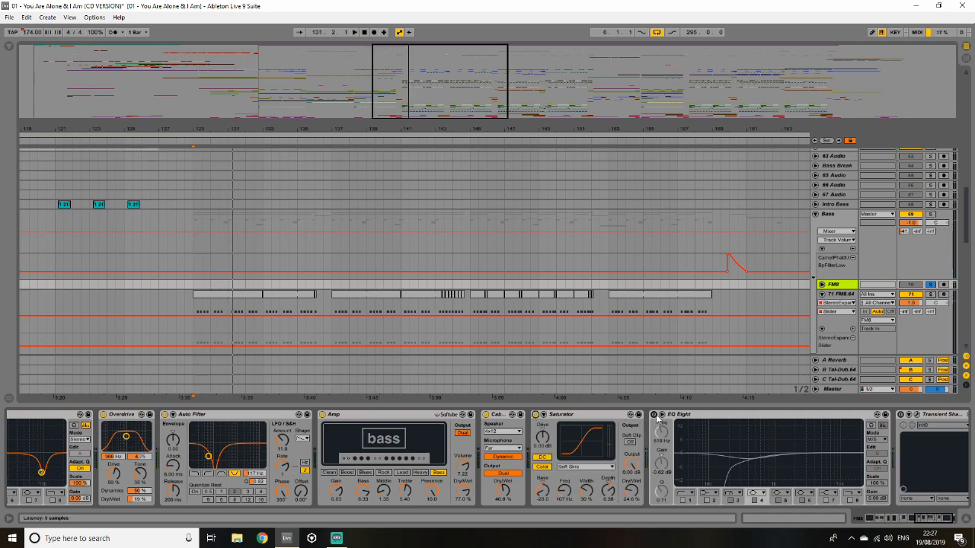
{"action": "left_click", "coordinate": [655, 415]}
{"action": "scroll", "coordinate": [769, 457], "scroll_direction": "right", "scroll_amount": 2}
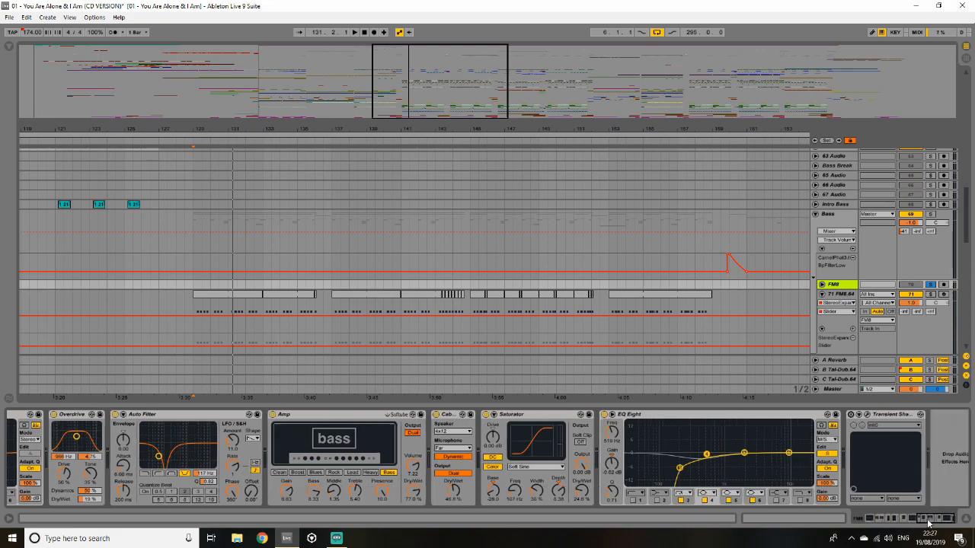
{"action": "left_click", "coordinate": [812, 453]}
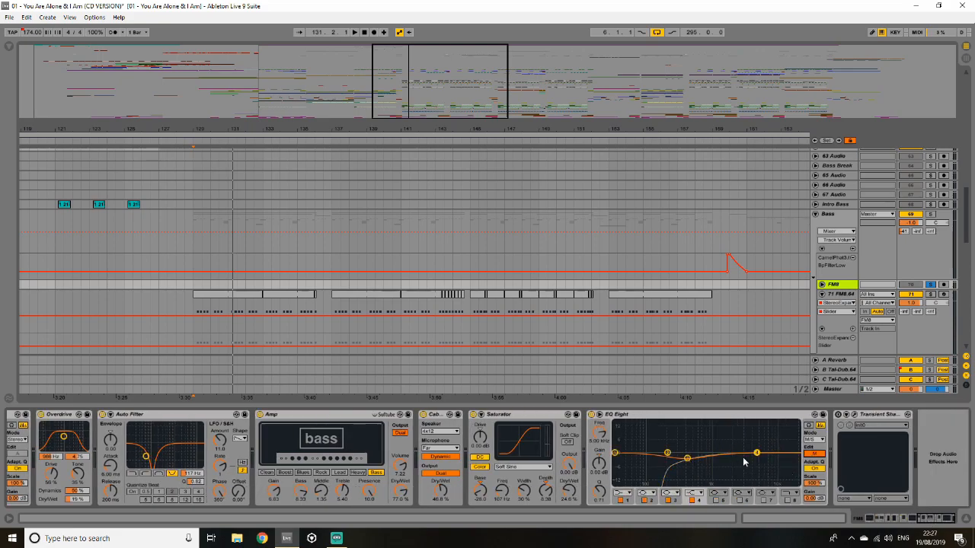
{"action": "left_click", "coordinate": [819, 454]}
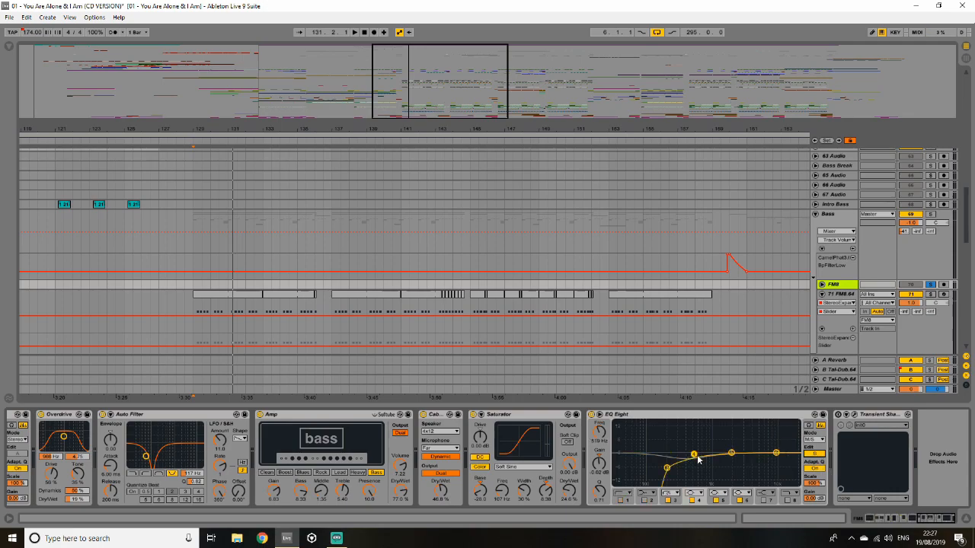
{"action": "left_click", "coordinate": [667, 468]}
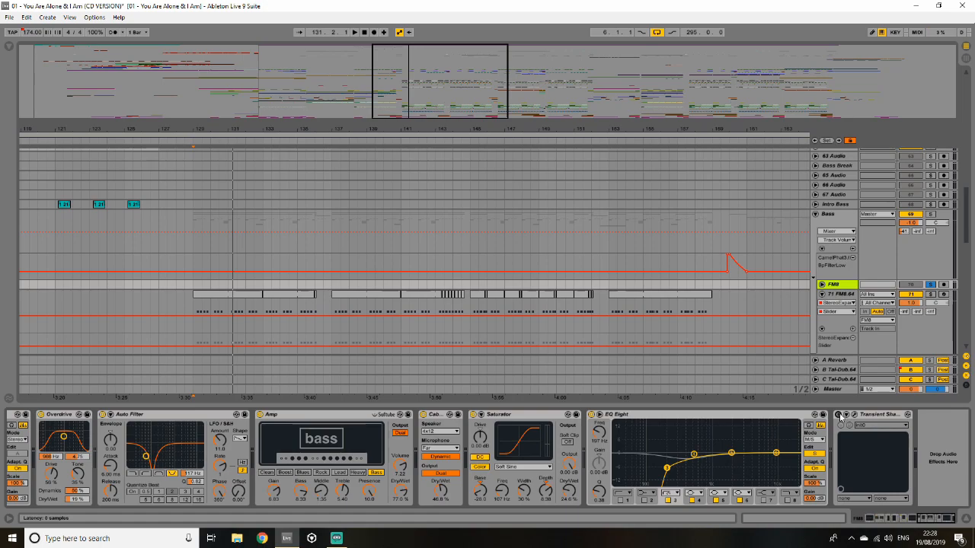
- Switch on the Transient Shaper, inspect its settings in the plug-in window while playing, and close the window
{"action": "scroll", "coordinate": [686, 265], "scroll_direction": "down", "scroll_amount": 3}
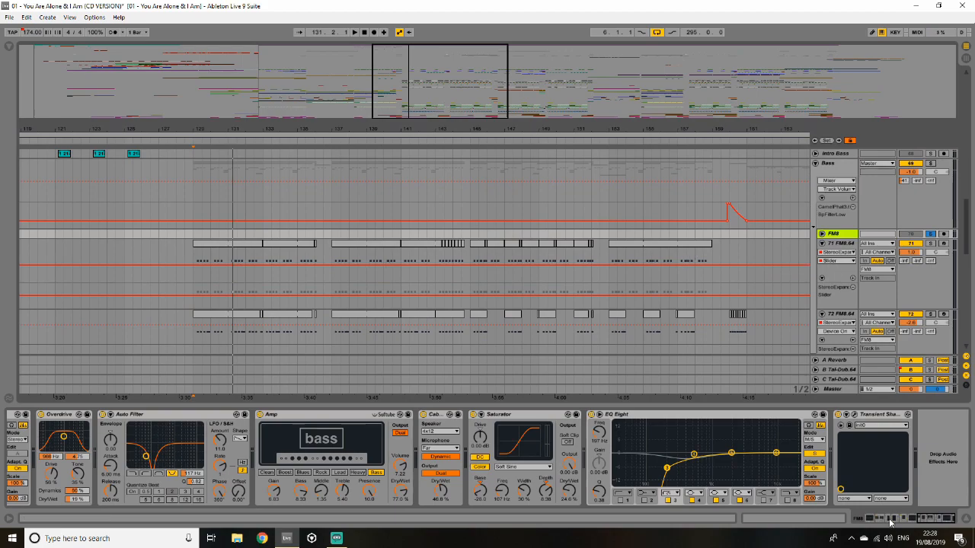
{"action": "left_click", "coordinate": [853, 415]}
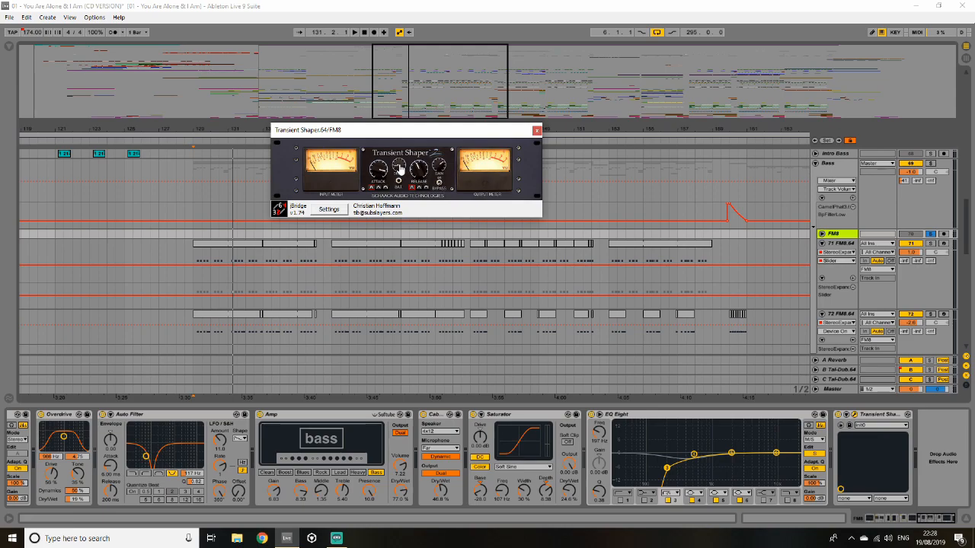
{"action": "left_click", "coordinate": [822, 236]}
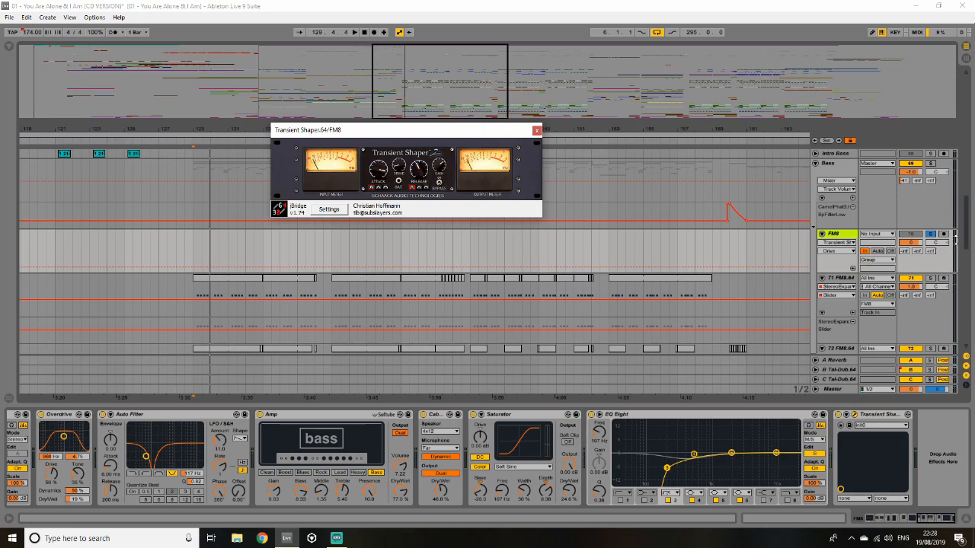
{"action": "left_click", "coordinate": [536, 130]}
- Look over the bass clips from bar 129 to 148 and show the device chain of the frozen FM8.64 track 73
{"action": "mouse_move", "coordinate": [478, 92]}
{"action": "left_mouse_down"}
{"action": "mouse_move", "coordinate": [487, 72]}
{"action": "mouse_move", "coordinate": [490, 87]}
{"action": "left_mouse_up"}
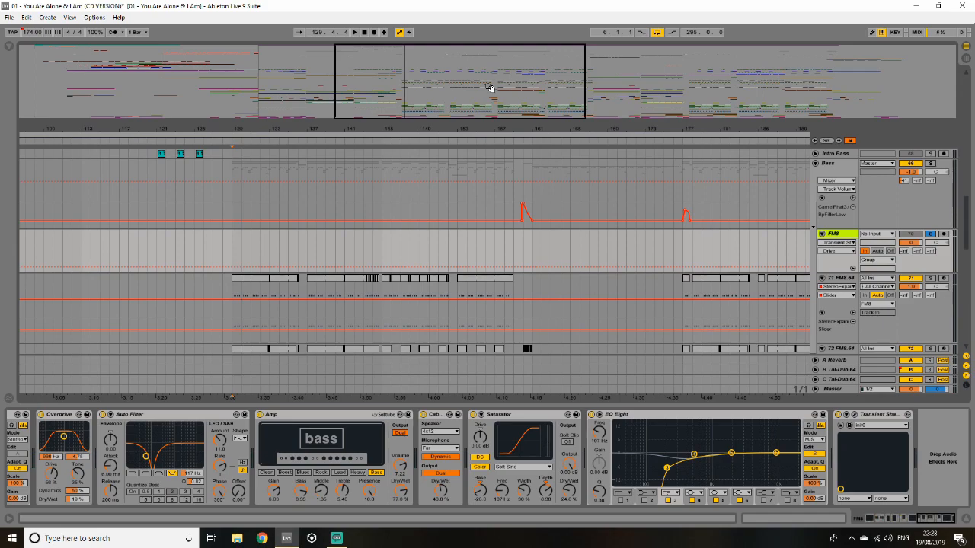
{"action": "scroll", "coordinate": [851, 209], "scroll_direction": "down", "scroll_amount": 2}
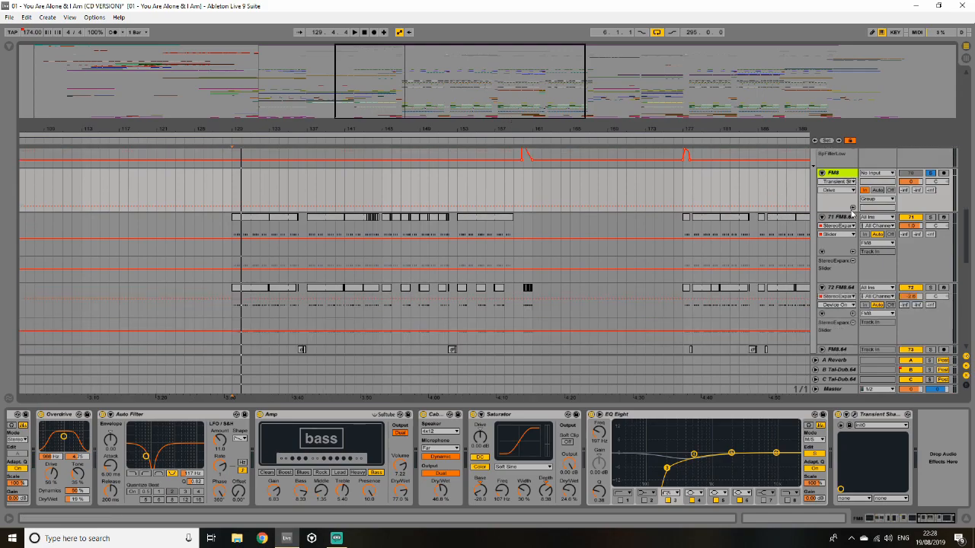
{"action": "scroll", "coordinate": [851, 209], "scroll_direction": "up", "scroll_amount": 2}
{"action": "scroll", "coordinate": [850, 208], "scroll_direction": "down", "scroll_amount": 4}
{"action": "left_click_drag", "start_coordinate": [354, 95], "coordinate": [391, 164]}
{"action": "left_click", "coordinate": [840, 297]}
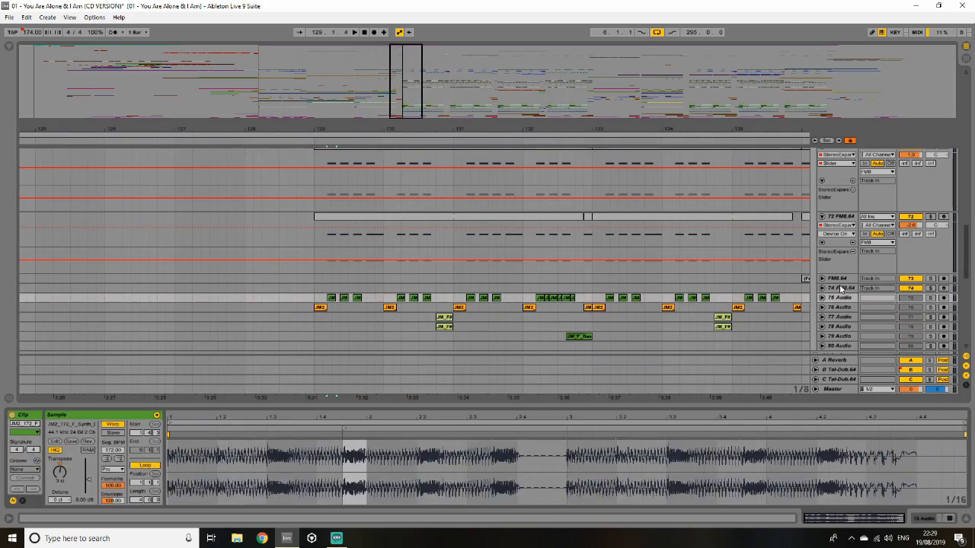
{"action": "left_click_drag", "start_coordinate": [403, 77], "coordinate": [428, 51]}
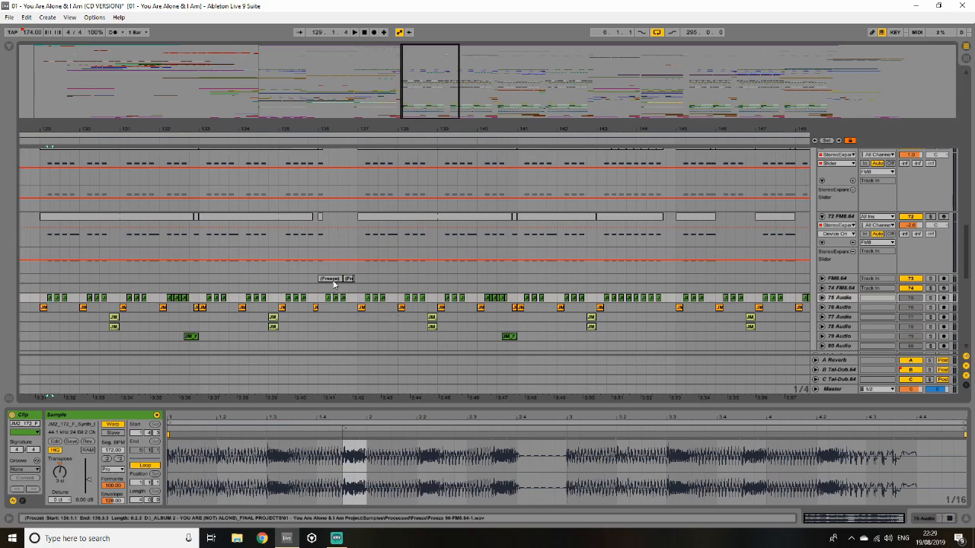
{"action": "left_click", "coordinate": [833, 272]}
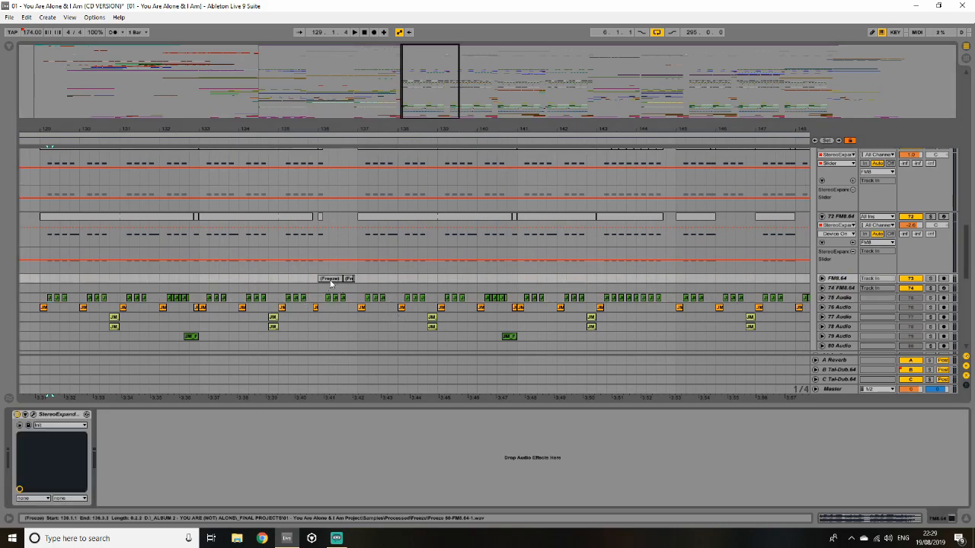
- Unfold the frozen FM8.64 track 73 and inspect its frozen clips and volume automation around bar 136
{"action": "left_click", "coordinate": [821, 278]}
{"action": "left_click_drag", "start_coordinate": [426, 102], "coordinate": [425, 129]}
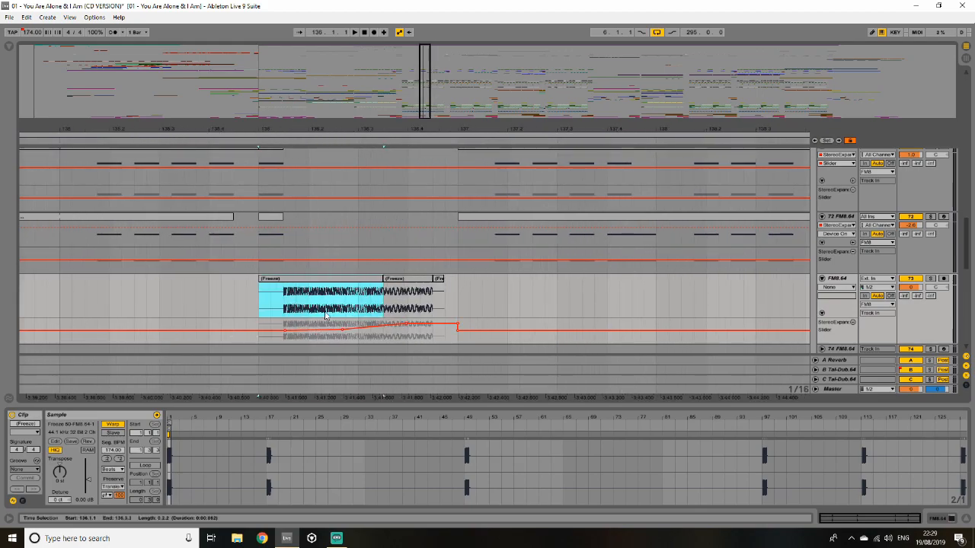
{"action": "left_click", "coordinate": [409, 280]}
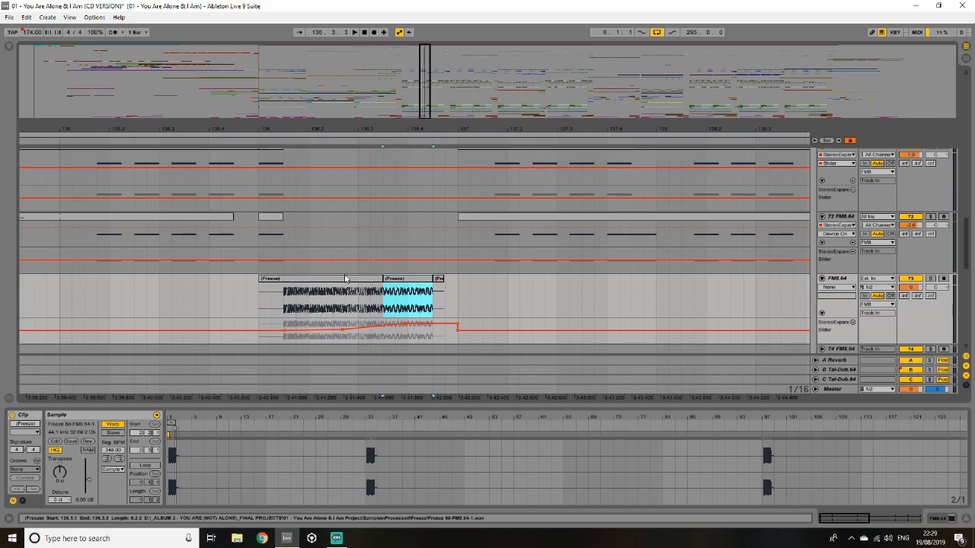
{"action": "left_click", "coordinate": [344, 279]}
{"action": "left_click", "coordinate": [439, 278]}
{"action": "left_click", "coordinate": [372, 281]}
- Solo the frozen FM8.64 track, play its clips from bar 136 and show the track's device chain
{"action": "left_click", "coordinate": [931, 280]}
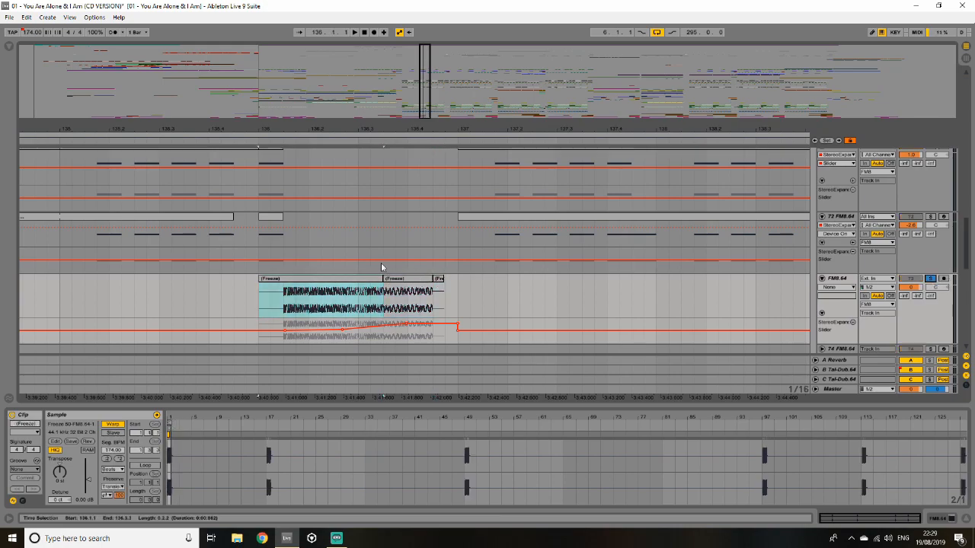
{"action": "left_click", "coordinate": [230, 218]}
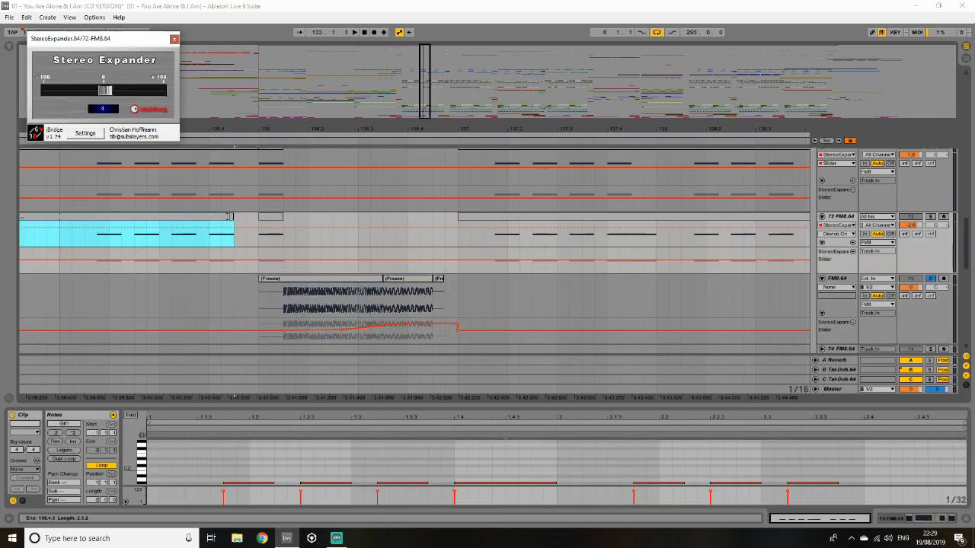
{"action": "left_click", "coordinate": [288, 279]}
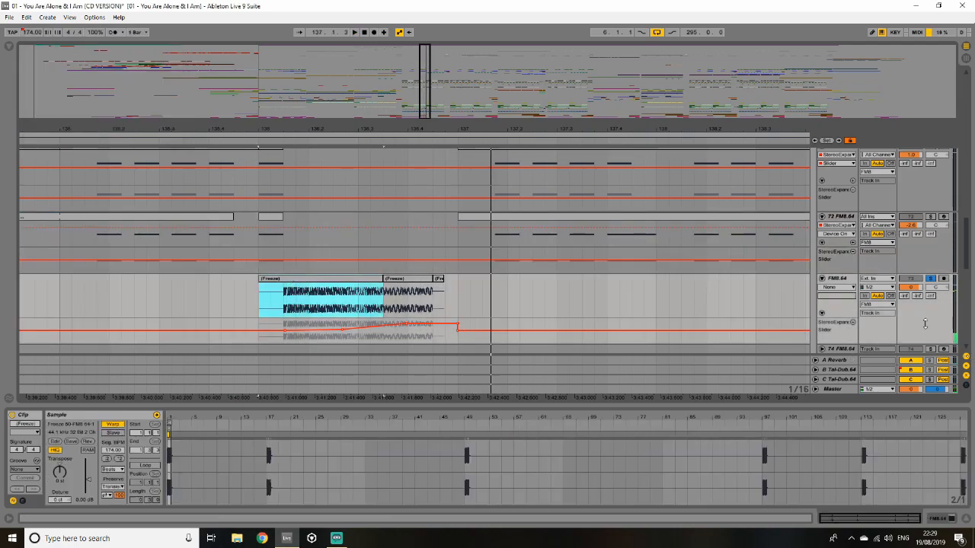
{"action": "left_click", "coordinate": [851, 287]}
- Look over the Bass group's effect chain, then hide the device view
{"action": "scroll", "coordinate": [533, 297], "scroll_direction": "up", "scroll_amount": 5}
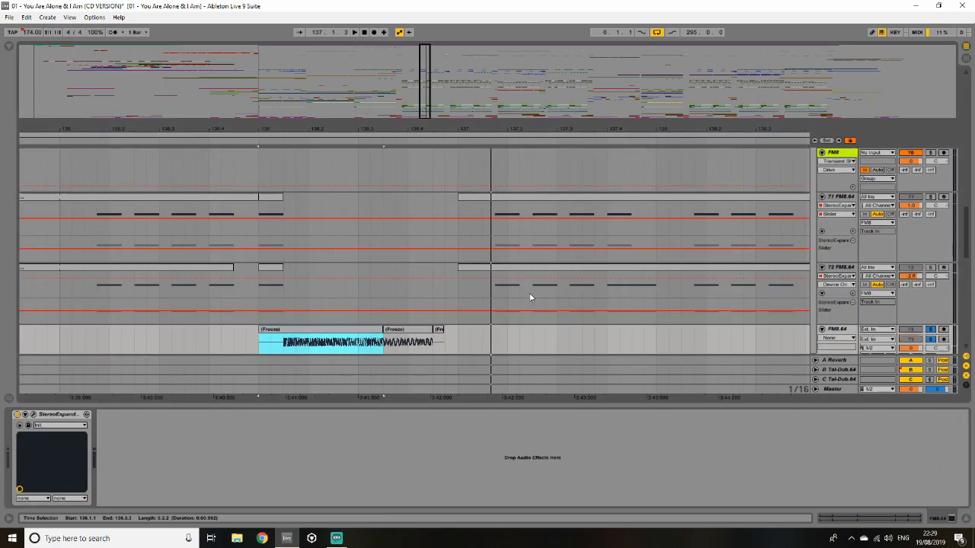
{"action": "scroll", "coordinate": [548, 291], "scroll_direction": "up", "scroll_amount": 1}
{"action": "left_click", "coordinate": [842, 207]}
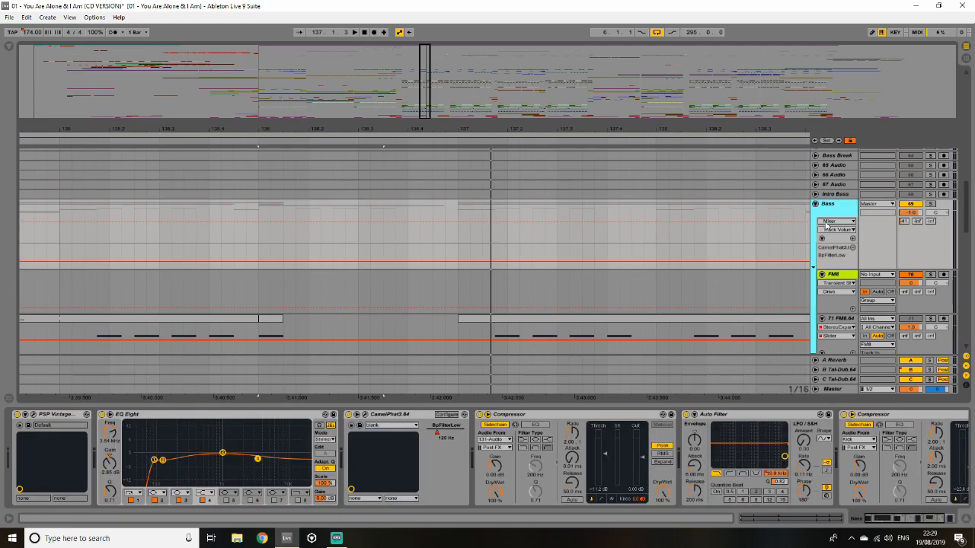
{"action": "left_click_drag", "start_coordinate": [912, 519], "coordinate": [932, 519]}
{"action": "left_click", "coordinate": [966, 518]}
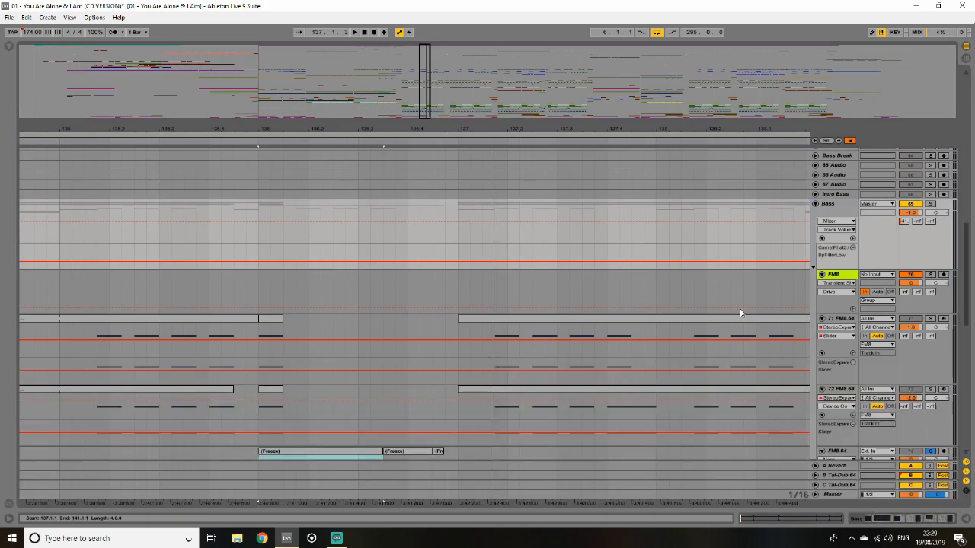
- Open the first JM2_172 synth bass clip on 75 Audio at bar 129, and solo and unfold that track
{"action": "scroll", "coordinate": [685, 339], "scroll_direction": "down", "scroll_amount": 5}
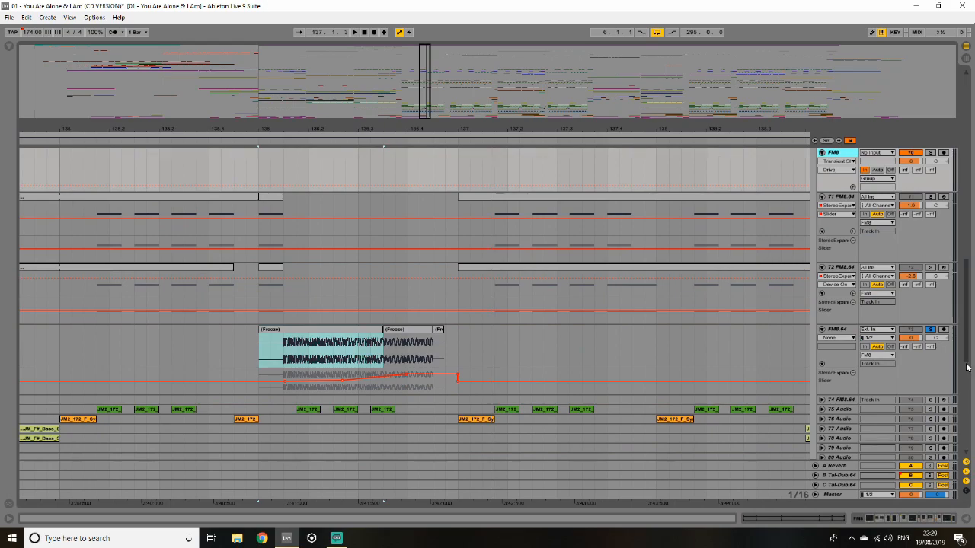
{"action": "scroll", "coordinate": [772, 319], "scroll_direction": "down", "scroll_amount": 3}
{"action": "left_click_drag", "start_coordinate": [425, 84], "coordinate": [427, 91]}
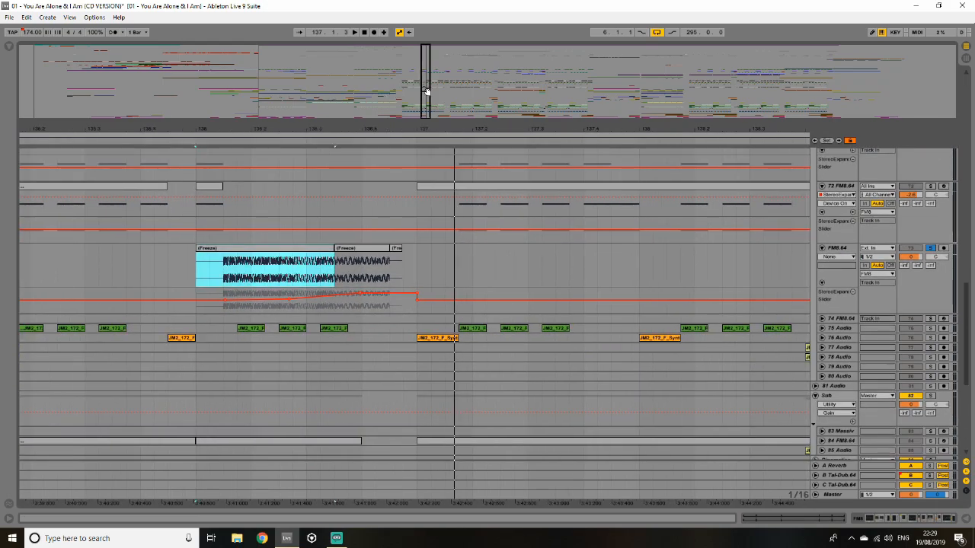
{"action": "left_click_drag", "start_coordinate": [271, 93], "coordinate": [373, 93]}
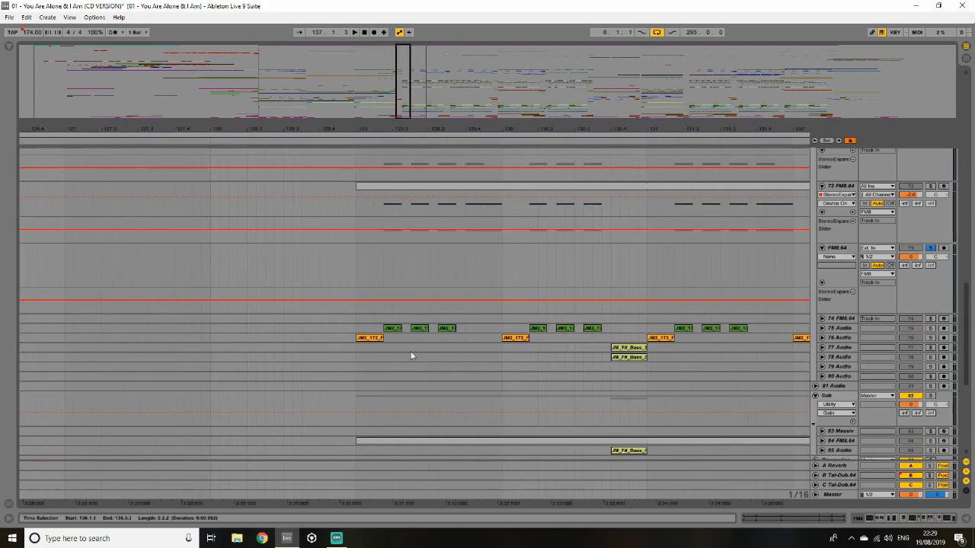
{"action": "double_click", "coordinate": [395, 332]}
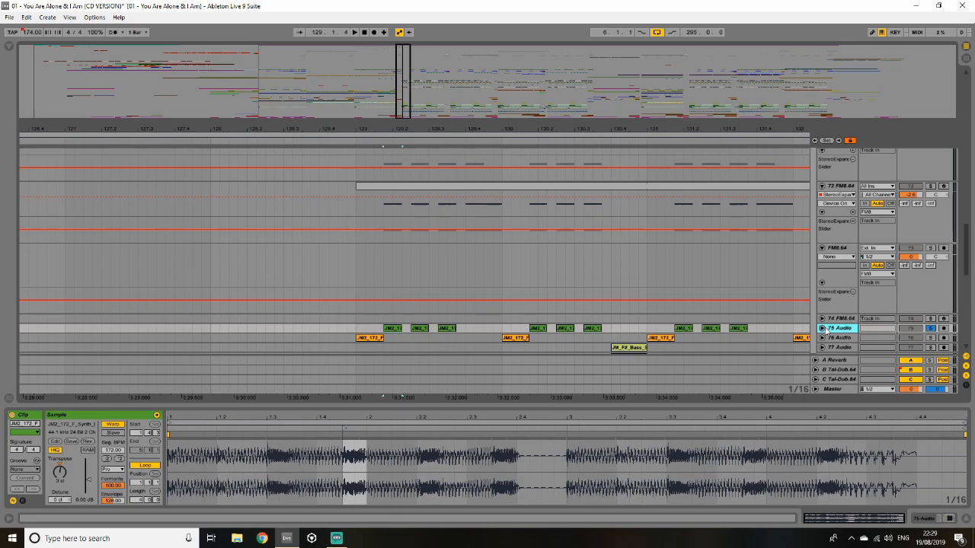
{"action": "left_click", "coordinate": [822, 327]}
- Play the soloed 75 Audio samples from bar 129, including the closely spaced clips in bar 132
{"action": "key", "text": "space"}
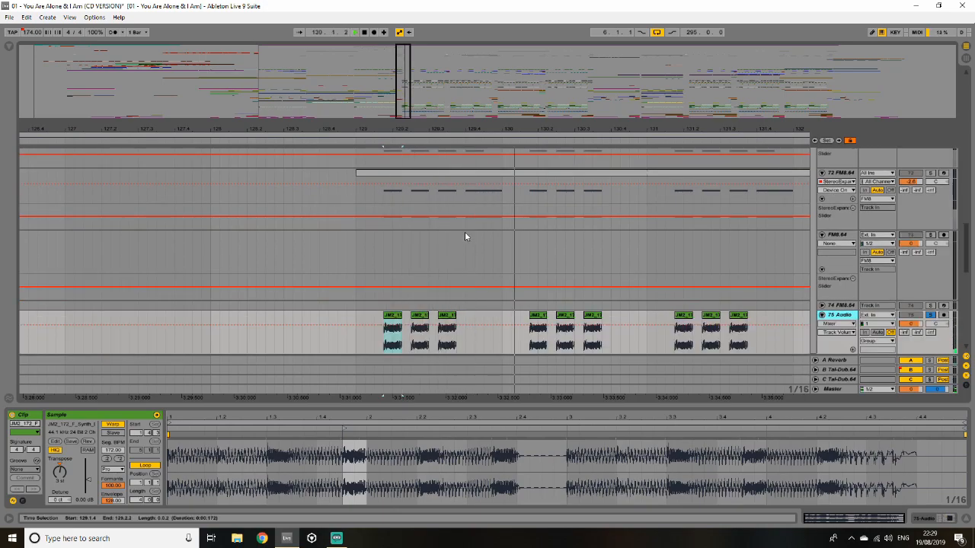
{"action": "key", "text": "space"}
{"action": "left_click_drag", "start_coordinate": [404, 115], "coordinate": [401, 128]}
{"action": "key", "text": "space"}
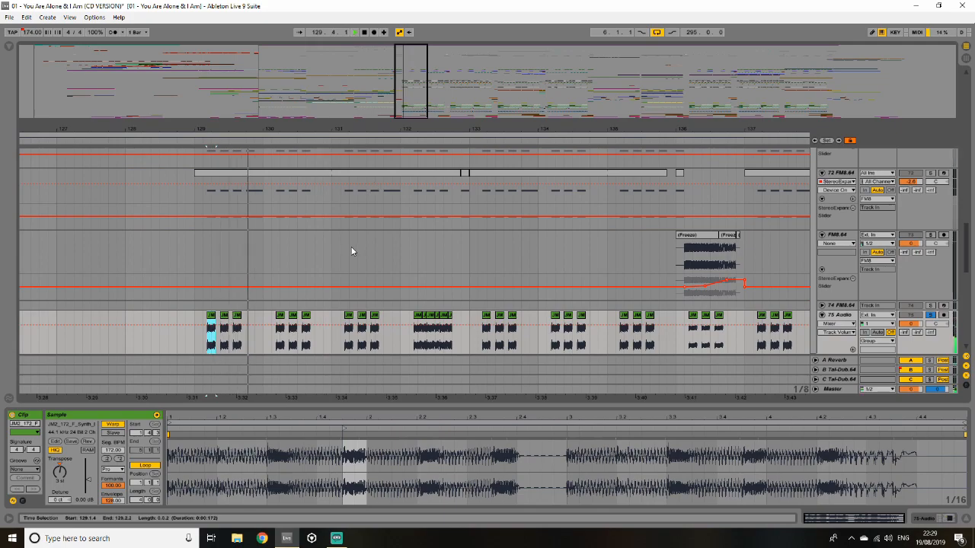
{"action": "left_click", "coordinate": [416, 315]}
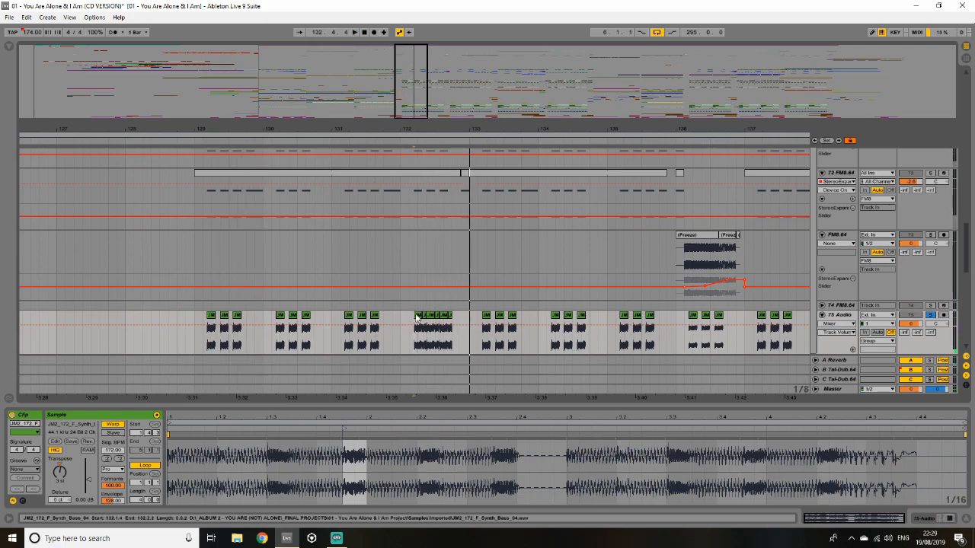
- Solo the FM8 track together with 75 Audio and play both from bar 132
{"action": "scroll", "coordinate": [418, 291], "scroll_direction": "up", "scroll_amount": 1}
{"action": "left_click_drag", "start_coordinate": [420, 77], "coordinate": [412, 95]}
{"action": "scroll", "coordinate": [583, 320], "scroll_direction": "down", "scroll_amount": 1}
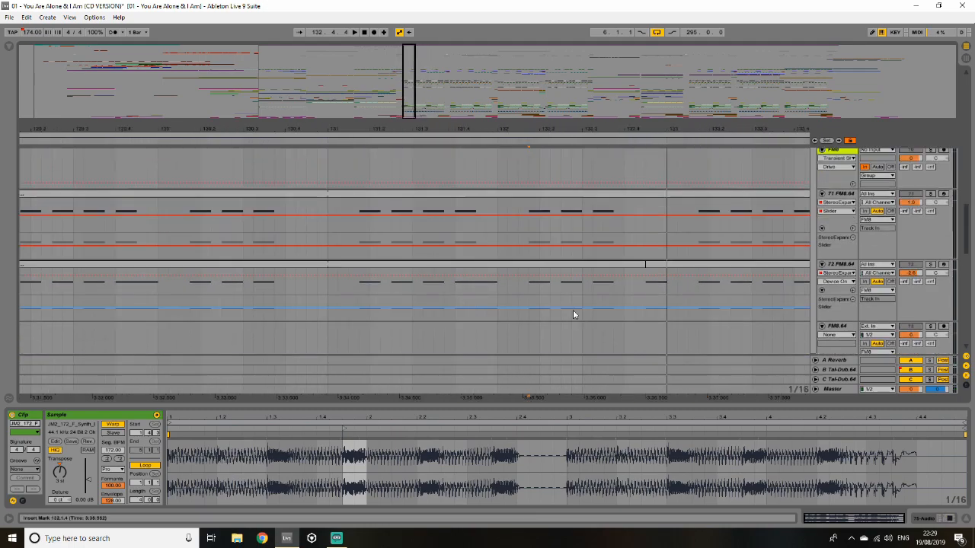
{"action": "scroll", "coordinate": [645, 206], "scroll_direction": "up", "scroll_amount": 5}
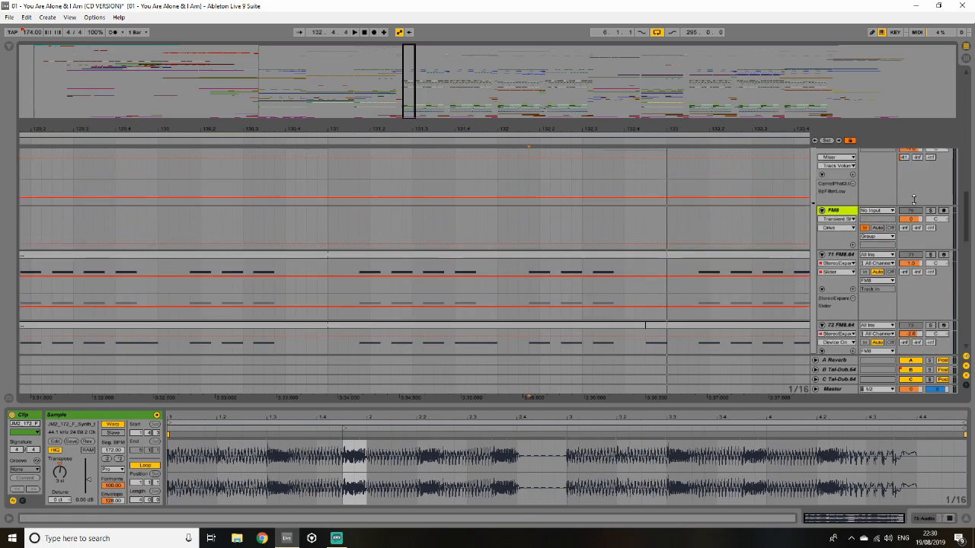
{"action": "left_click", "coordinate": [929, 241]}
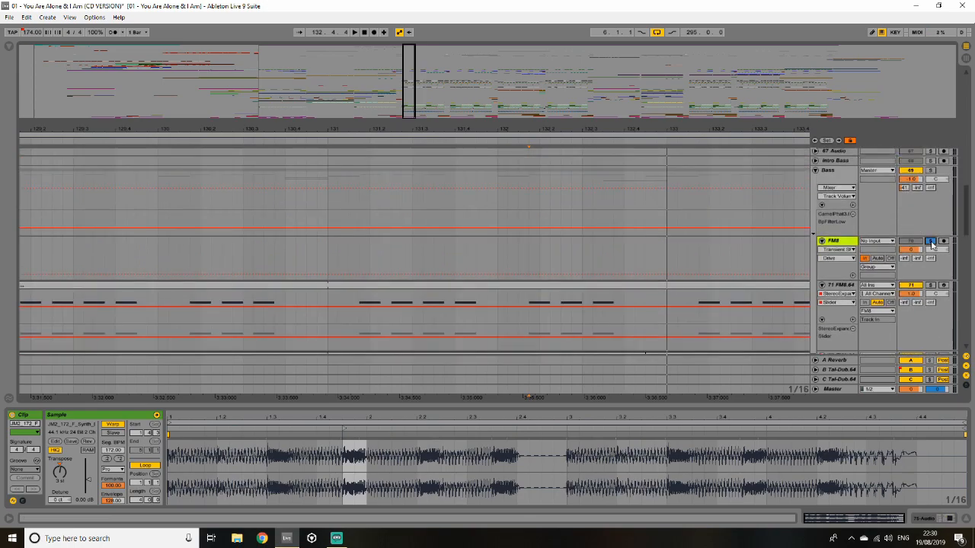
{"action": "left_click", "coordinate": [526, 250]}
{"action": "key", "text": "space"}
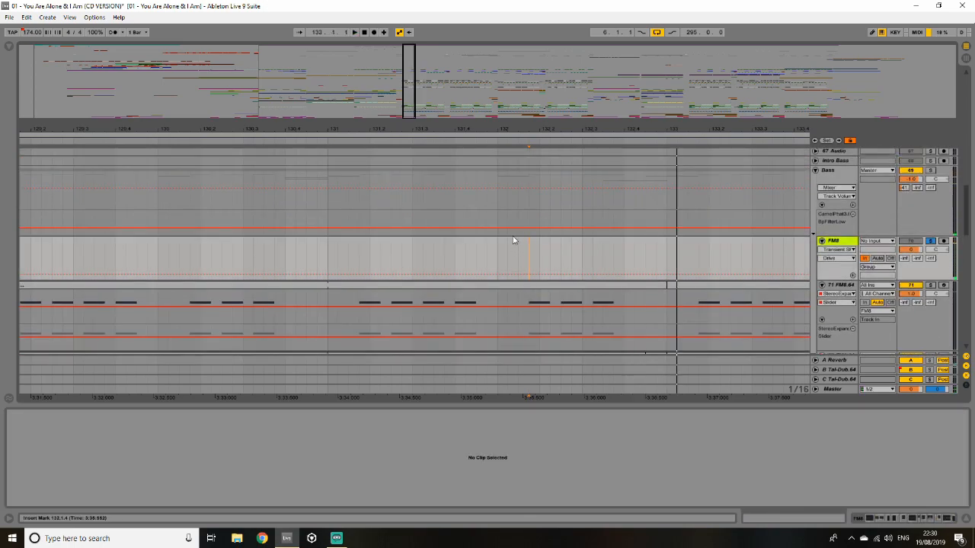
- Compare the FM8 notes with the audio samples below and play the soloed layers from bar 129
{"action": "scroll", "coordinate": [513, 248], "scroll_direction": "down", "scroll_amount": 8}
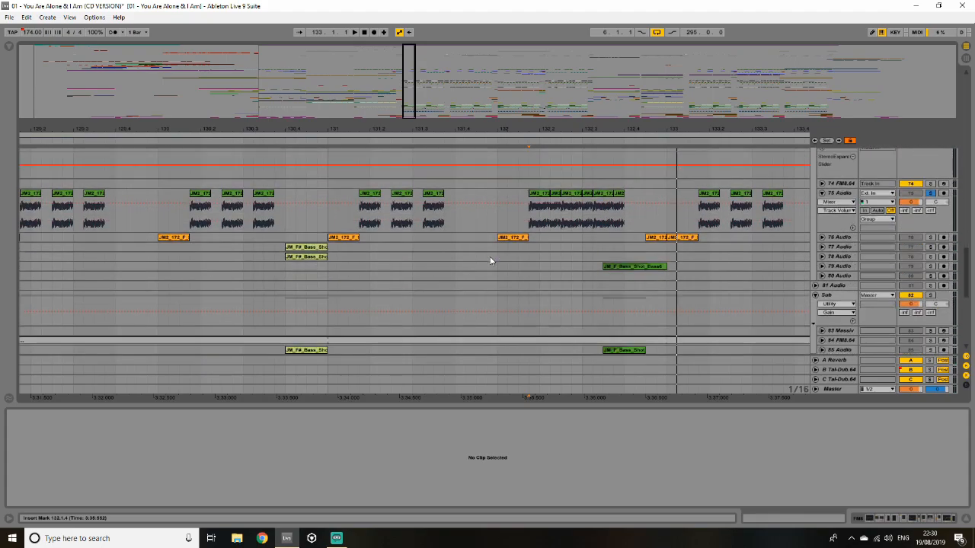
{"action": "scroll", "coordinate": [489, 265], "scroll_direction": "up", "scroll_amount": 2}
{"action": "left_click_drag", "start_coordinate": [413, 95], "coordinate": [418, 57]}
{"action": "scroll", "coordinate": [878, 290], "scroll_direction": "up", "scroll_amount": 4}
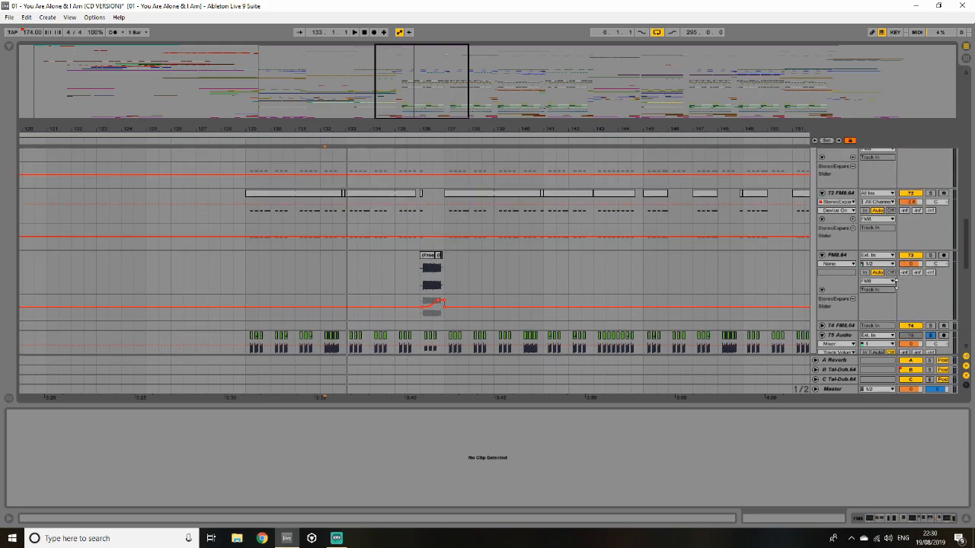
{"action": "scroll", "coordinate": [877, 290], "scroll_direction": "up", "scroll_amount": 1}
{"action": "left_click", "coordinate": [244, 205]}
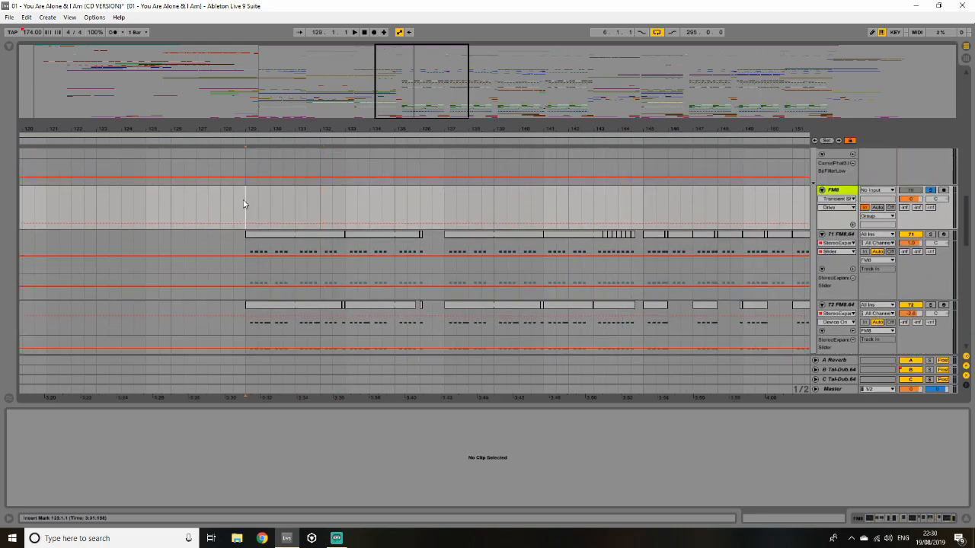
{"action": "scroll", "coordinate": [253, 216], "scroll_direction": "up", "scroll_amount": 3}
{"action": "key", "text": "space"}
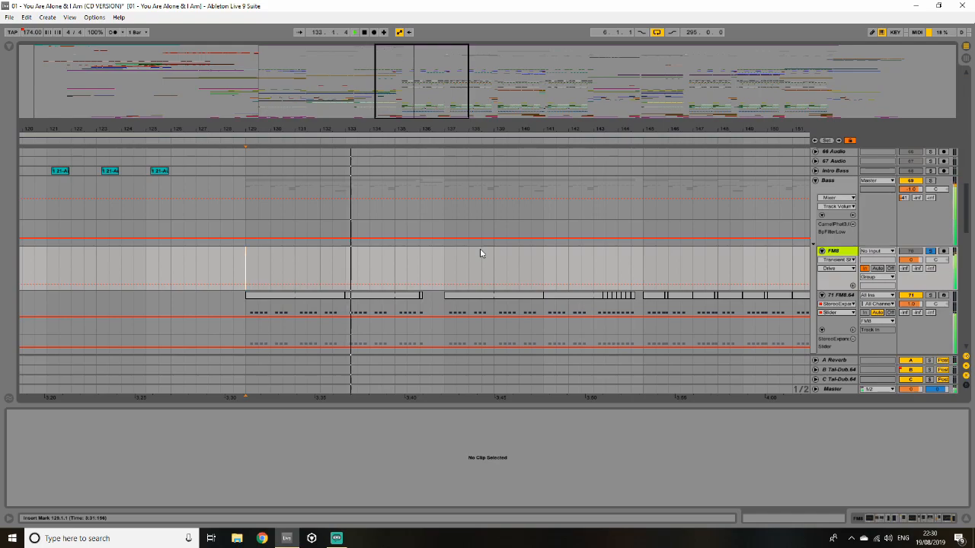
- Examine the sample layout on 75 Audio between bars 130 and 135 and select its first clip in bar 131
{"action": "scroll", "coordinate": [479, 236], "scroll_direction": "down", "scroll_amount": 3}
{"action": "scroll", "coordinate": [478, 236], "scroll_direction": "down", "scroll_amount": 5}
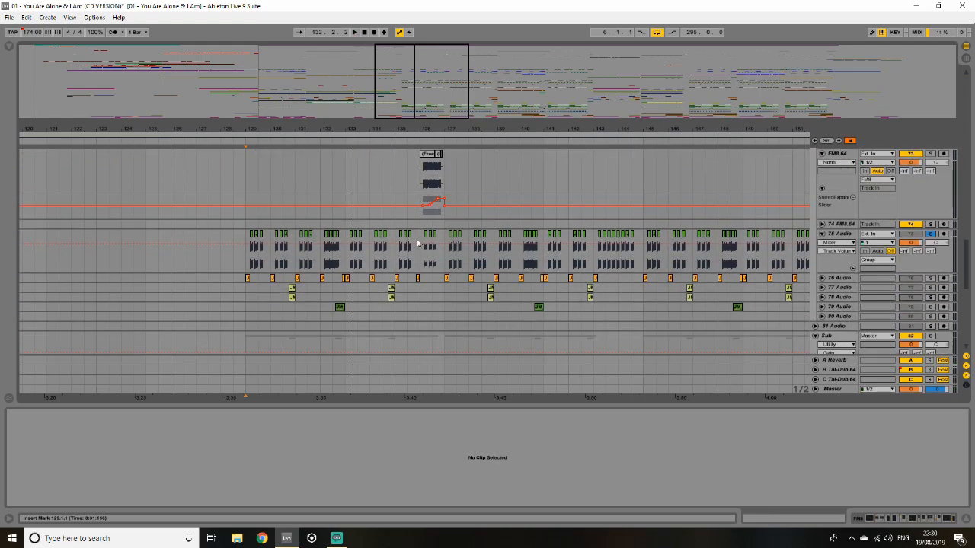
{"action": "mouse_move", "coordinate": [405, 71]}
{"action": "left_mouse_down"}
{"action": "mouse_move", "coordinate": [405, 141]}
{"action": "mouse_move", "coordinate": [405, 74]}
{"action": "left_mouse_up"}
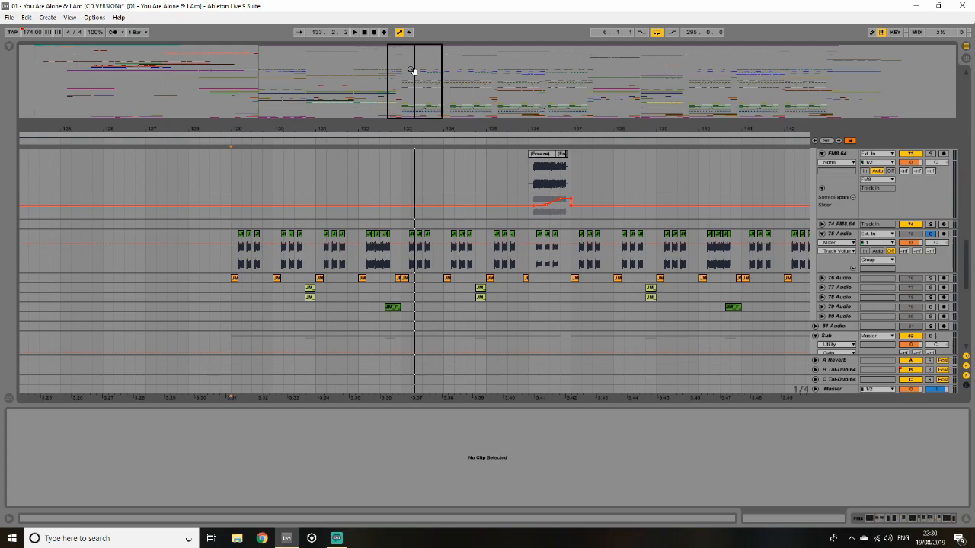
{"action": "left_click_drag", "start_coordinate": [413, 70], "coordinate": [412, 100]}
{"action": "left_click", "coordinate": [226, 240]}
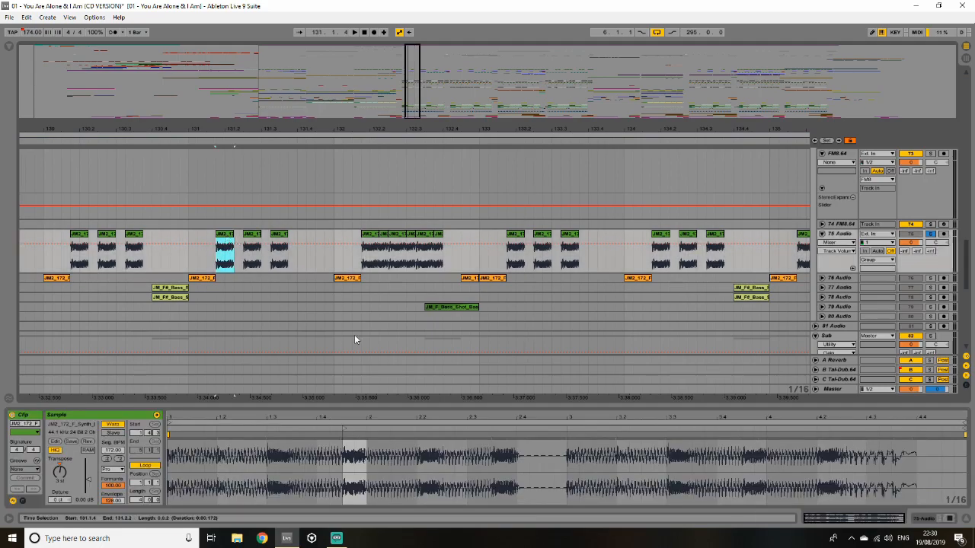
- Open the first 76 Audio clip at bar 129, unfold and solo only that track, and play it
{"action": "left_click_drag", "start_coordinate": [416, 73], "coordinate": [416, 58]}
{"action": "left_click", "coordinate": [152, 280]}
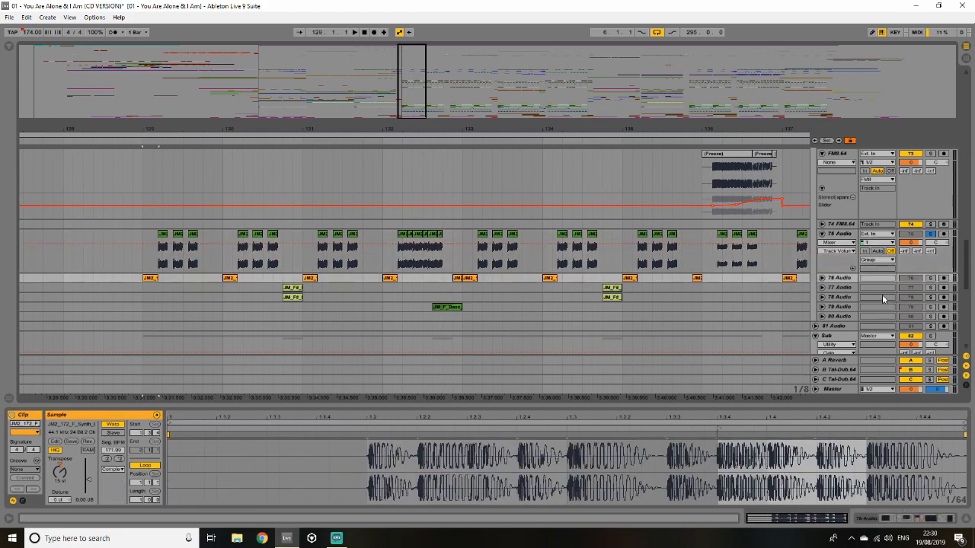
{"action": "left_click", "coordinate": [822, 278]}
{"action": "left_click", "coordinate": [930, 279]}
{"action": "key", "text": "space"}
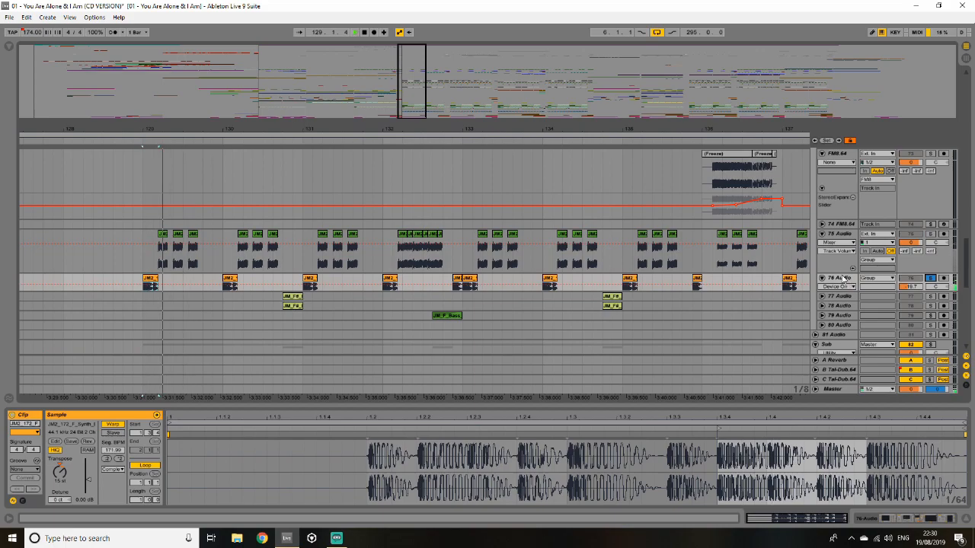
- Show 76 Audio's effect chain and switch off the Compressor, Grain Delay, Overdrive, Auto Filter and 4-Pole Phizzle
{"action": "left_click", "coordinate": [818, 282]}
{"action": "left_click", "coordinate": [674, 414]}
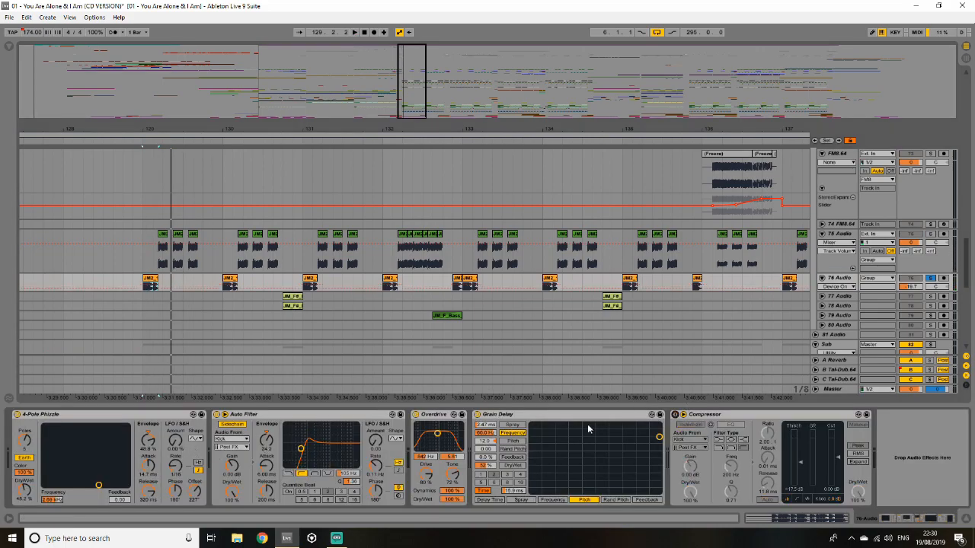
{"action": "left_click", "coordinate": [477, 414]}
{"action": "left_click", "coordinate": [415, 414]}
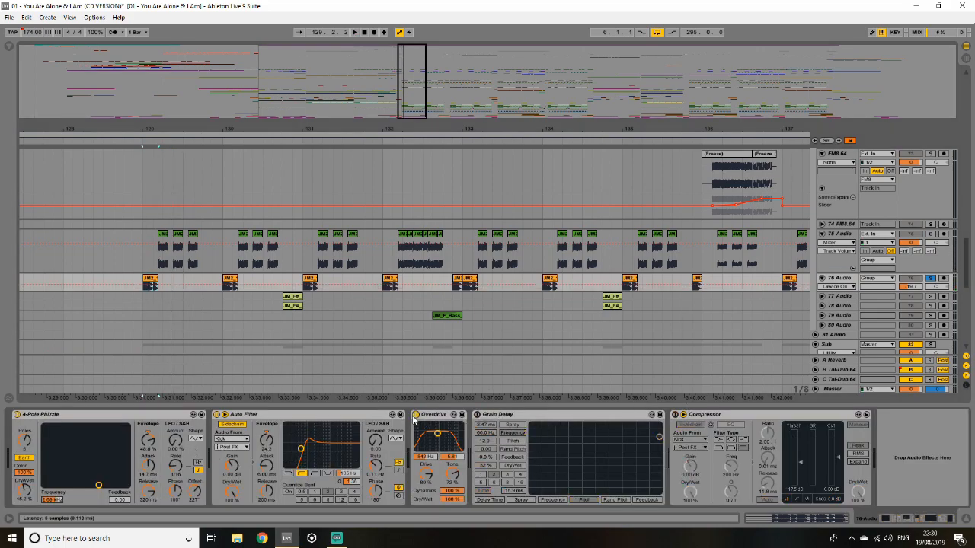
{"action": "left_click", "coordinate": [217, 414]}
{"action": "left_click", "coordinate": [16, 414]}
- Play the dry 76 Audio sample and audition it while switching the 4-Pole Phizzle, Auto Filter and Overdrive back on
{"action": "key", "text": "space"}
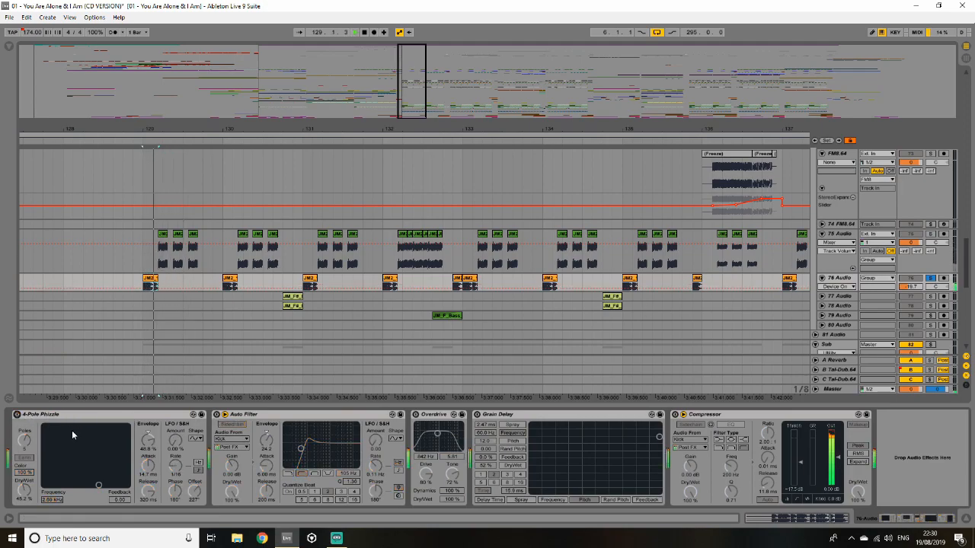
{"action": "left_click", "coordinate": [18, 415]}
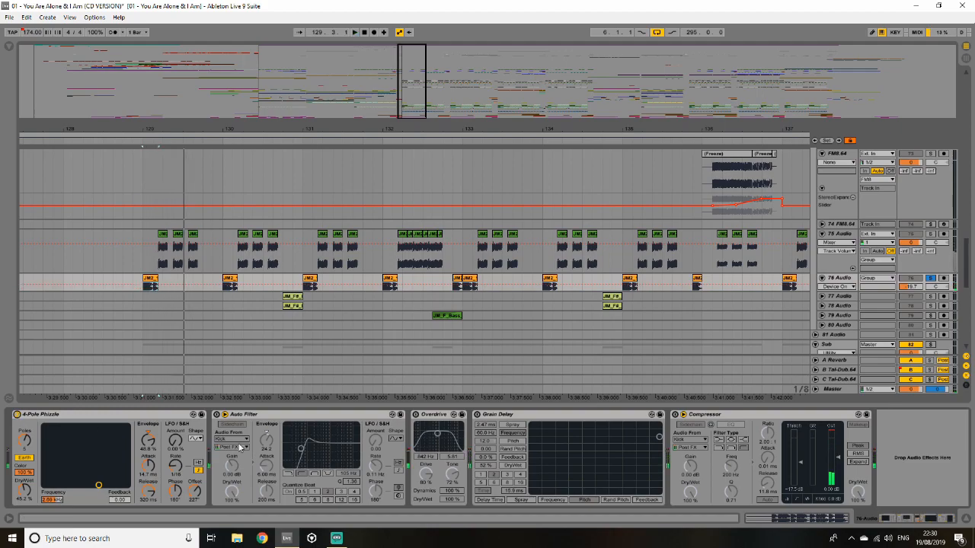
{"action": "left_click", "coordinate": [217, 415]}
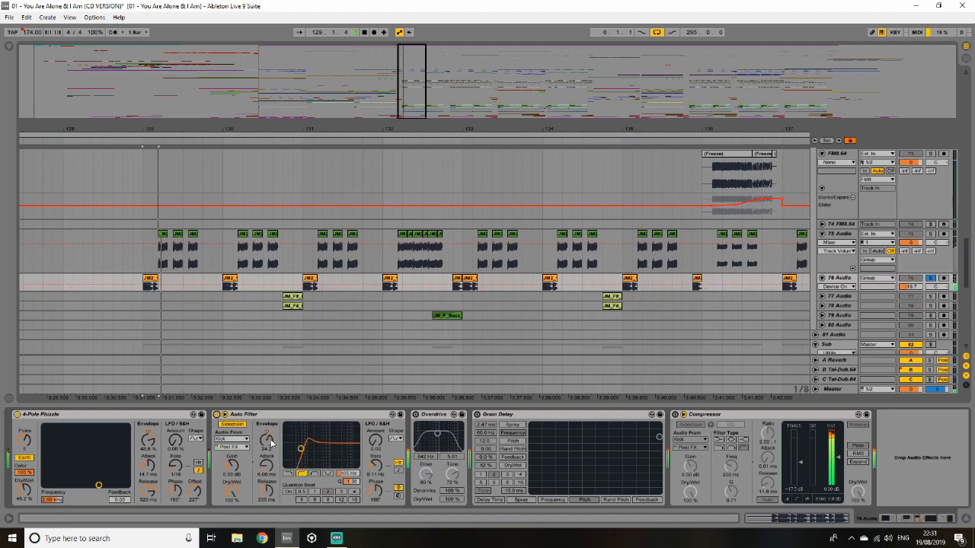
{"action": "left_click", "coordinate": [467, 284]}
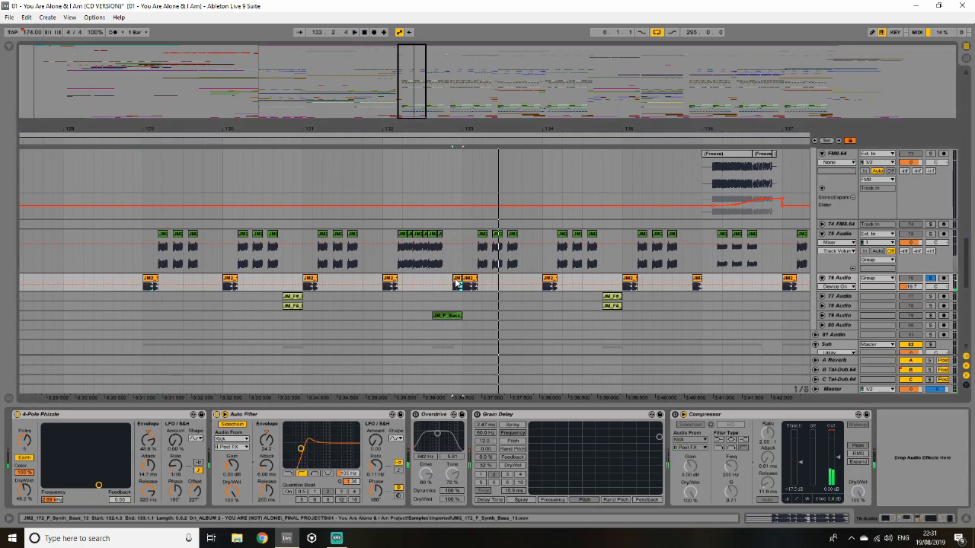
{"action": "left_click", "coordinate": [150, 280]}
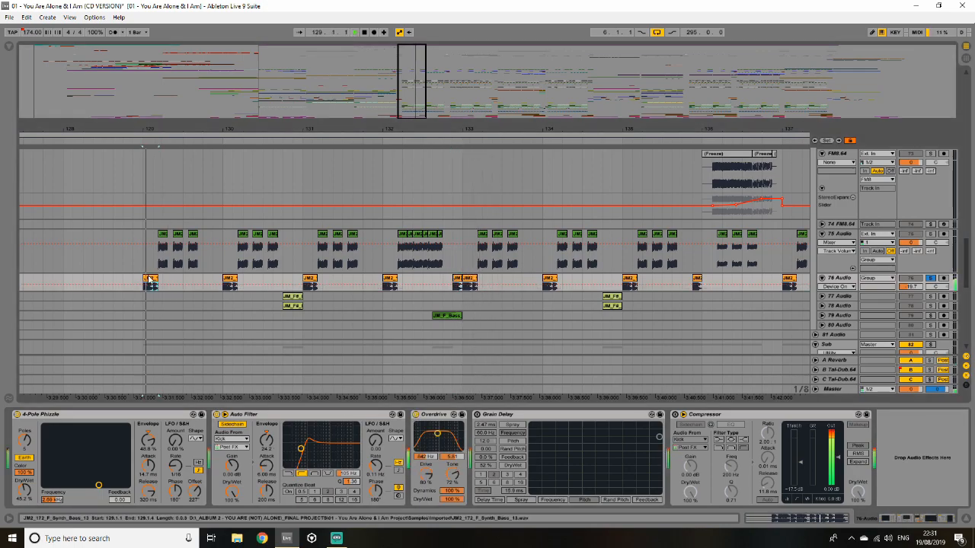
- Switch the Grain Delay and Compressor back on in 76 Audio's effect chain and audition the sample with each
{"action": "left_click", "coordinate": [477, 415]}
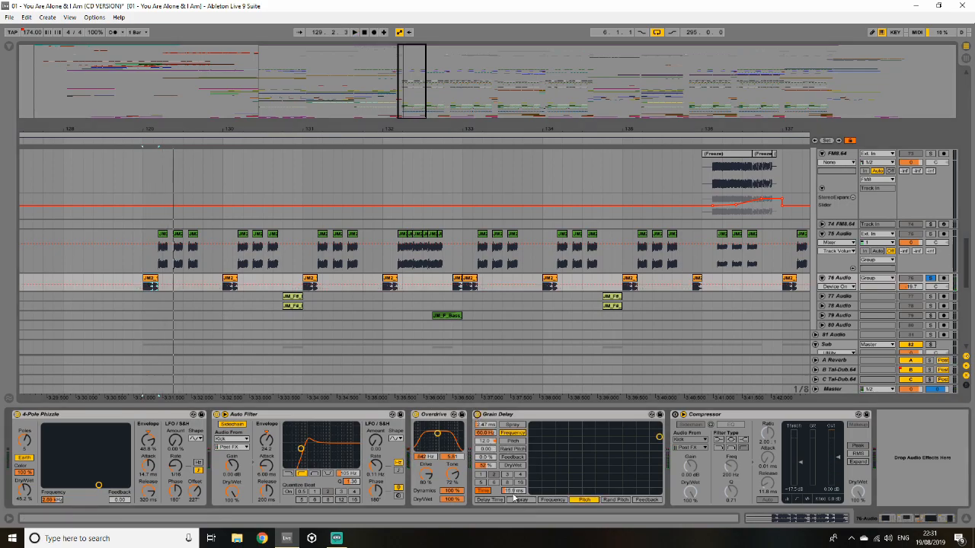
{"action": "left_click", "coordinate": [483, 491]}
{"action": "left_click", "coordinate": [482, 491]}
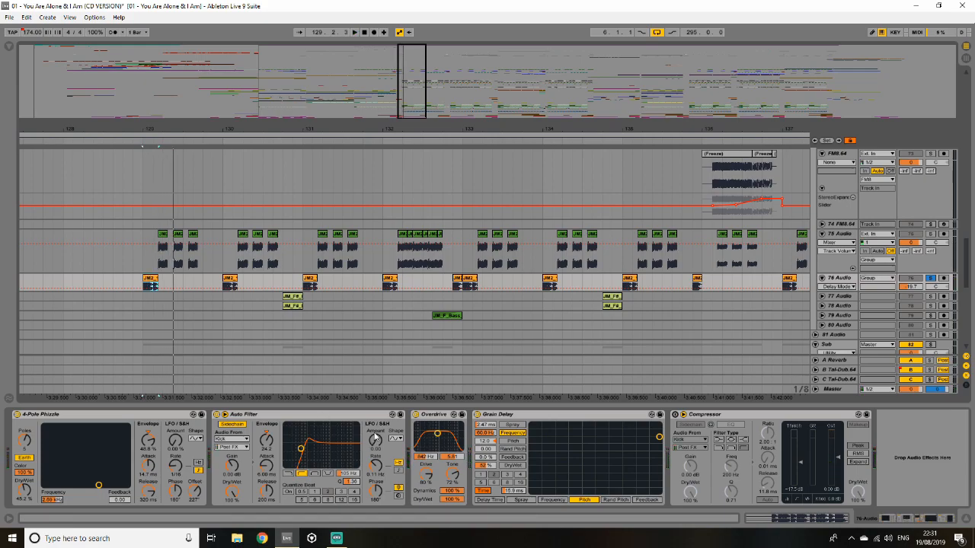
{"action": "key", "text": "space"}
{"action": "left_click", "coordinate": [673, 414]}
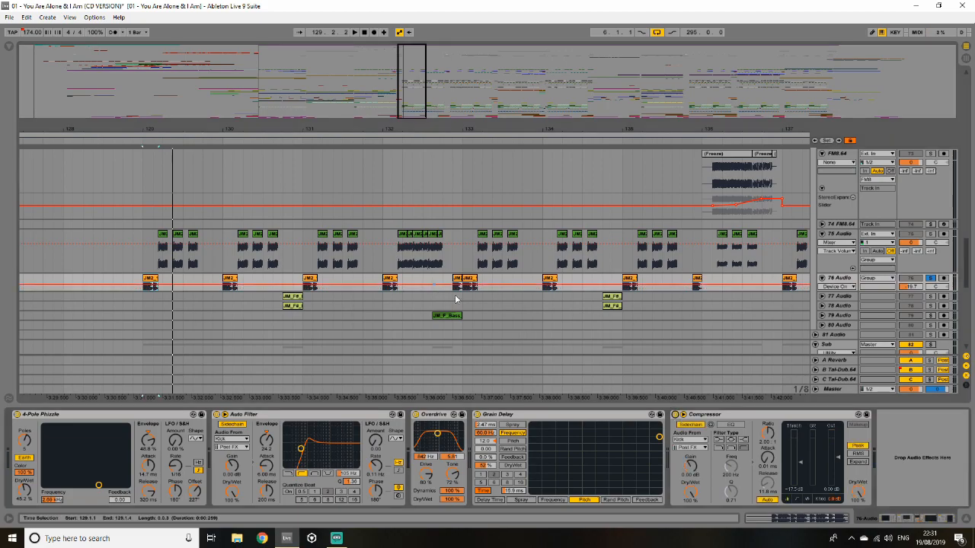
{"action": "key", "text": "space"}
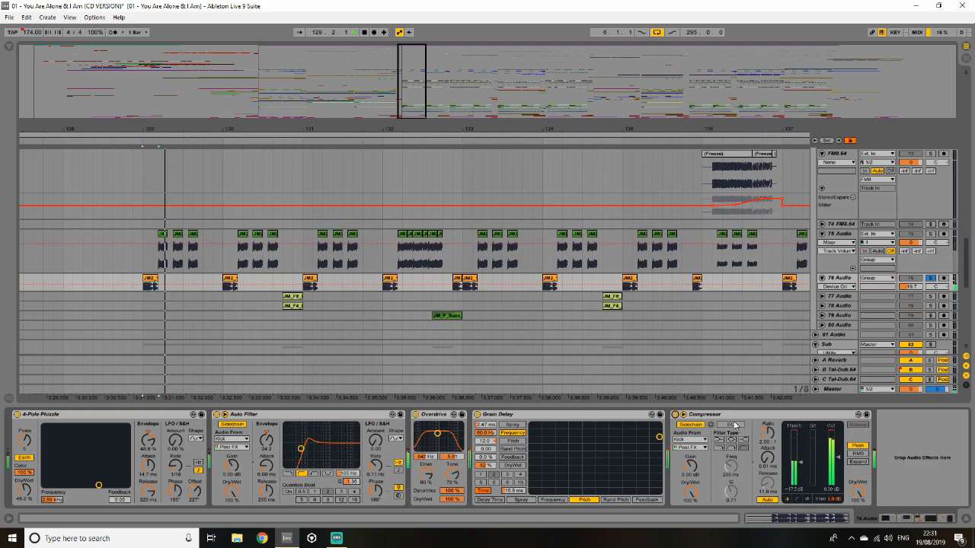
- Open the first 77 Audio clip at the end of bar 130, solo that track, and switch off its Chorus and Amp
{"action": "double_click", "coordinate": [292, 296]}
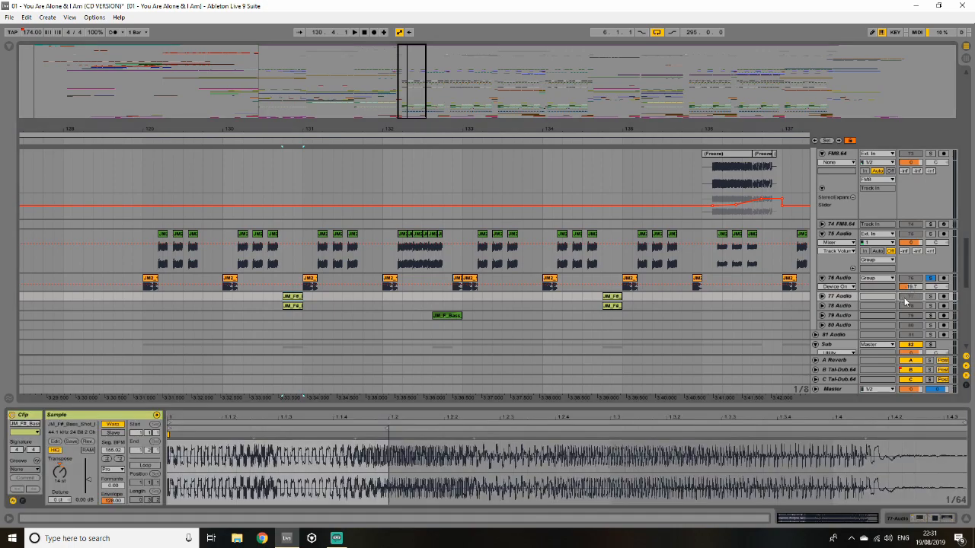
{"action": "left_click", "coordinate": [930, 297]}
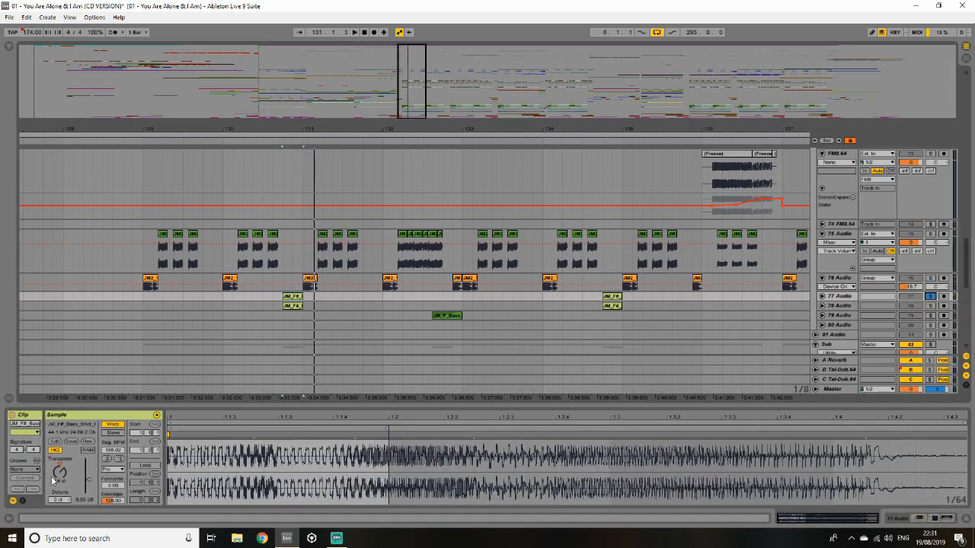
{"action": "left_click", "coordinate": [835, 301]}
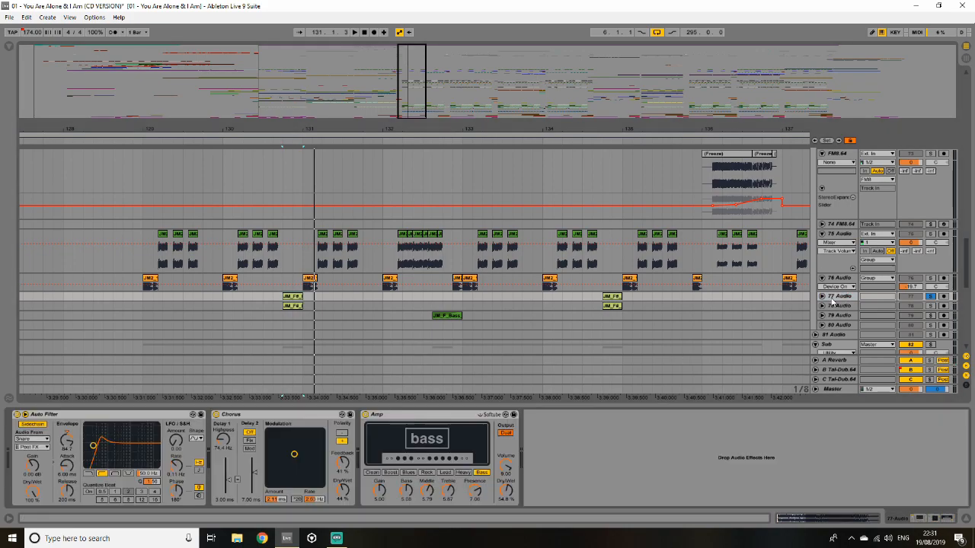
{"action": "left_click", "coordinate": [365, 414]}
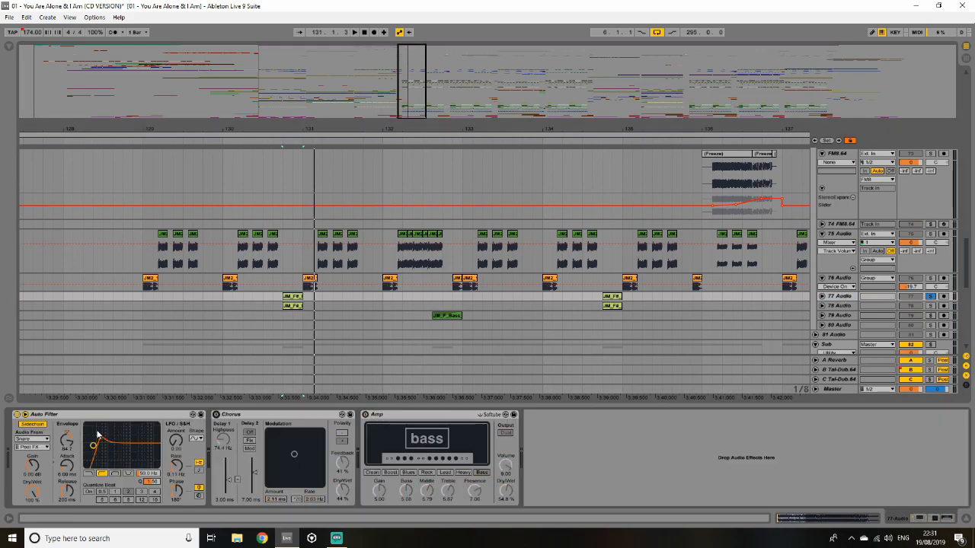
- Check the Snare track among the drums, then audition 77 Audio while switching its Chorus and Amp back on
{"action": "left_click_drag", "start_coordinate": [970, 266], "coordinate": [963, 342]}
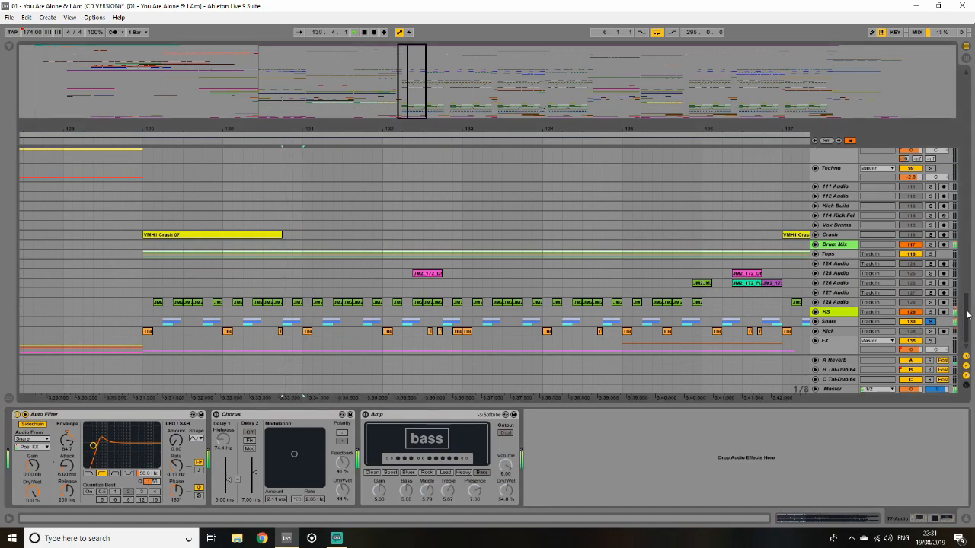
{"action": "left_click_drag", "start_coordinate": [965, 323], "coordinate": [964, 254]}
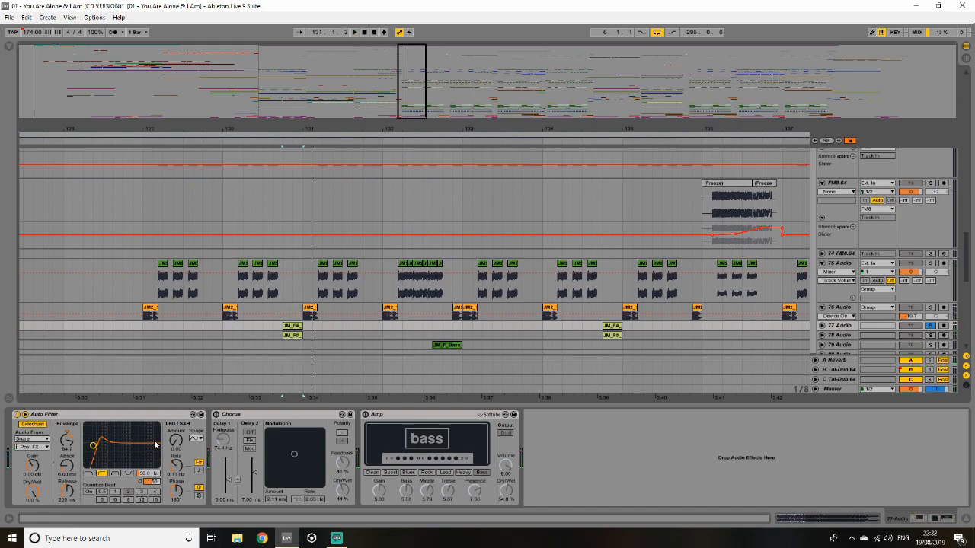
{"action": "left_click", "coordinate": [216, 414]}
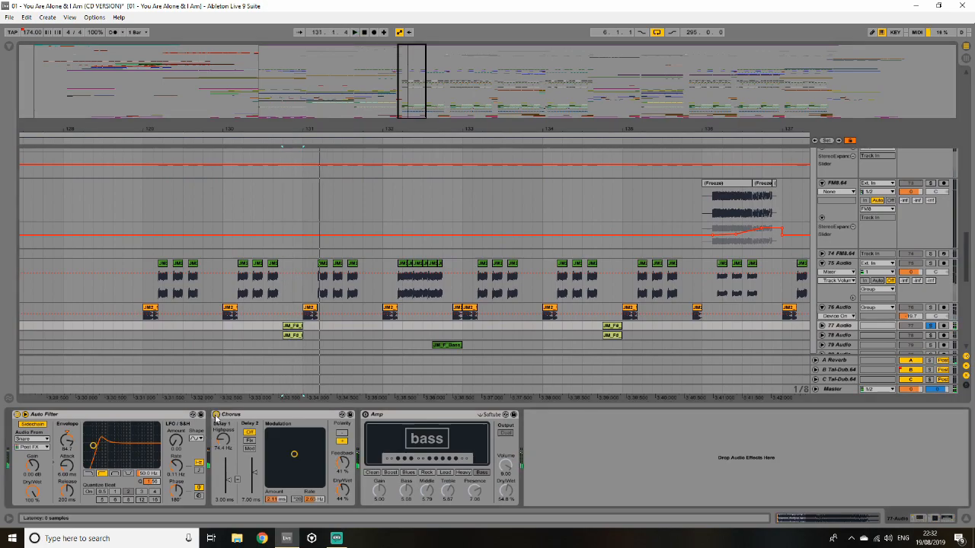
{"action": "left_click", "coordinate": [365, 414]}
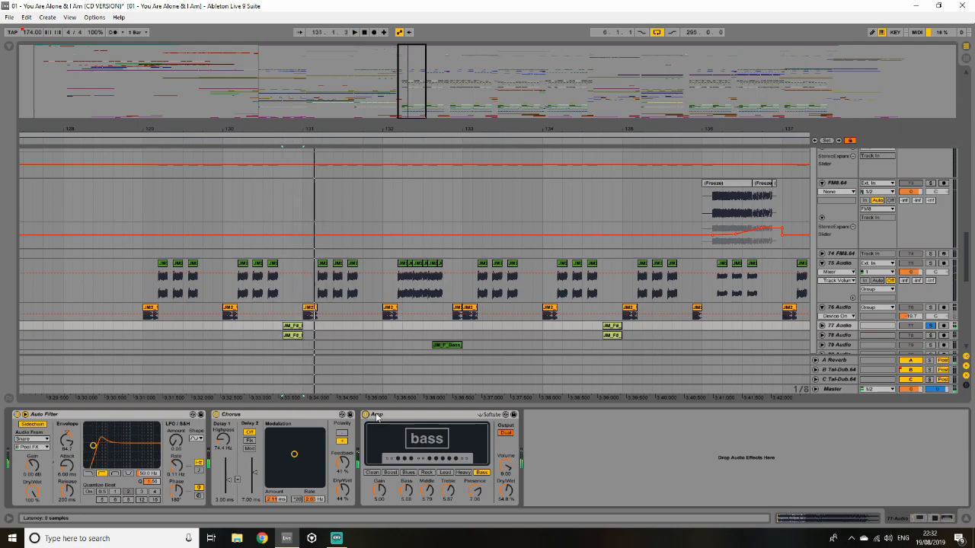
- Try the Amp at the front of 77 Audio's effect chain, then return it to the end
{"action": "left_click", "coordinate": [381, 414]}
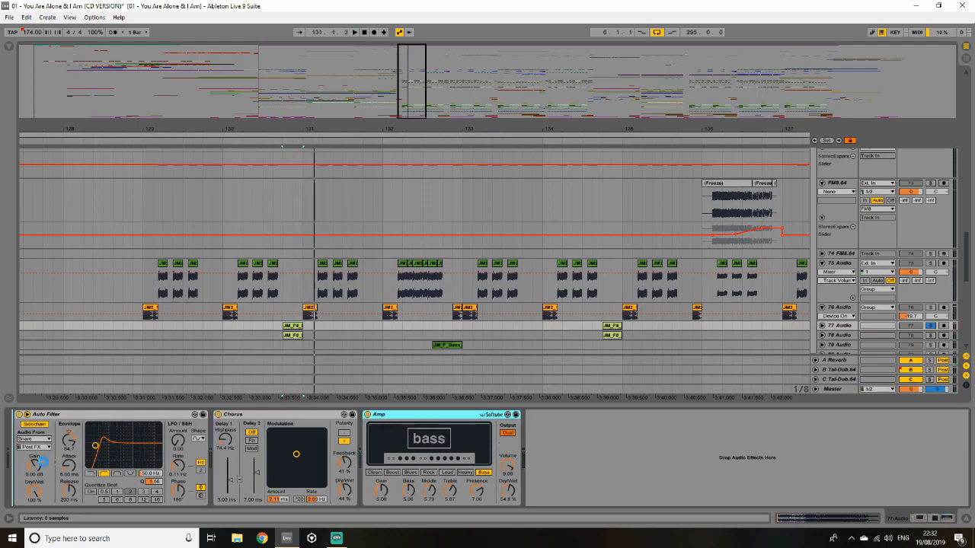
{"action": "left_click_drag", "start_coordinate": [380, 414], "coordinate": [33, 416]}
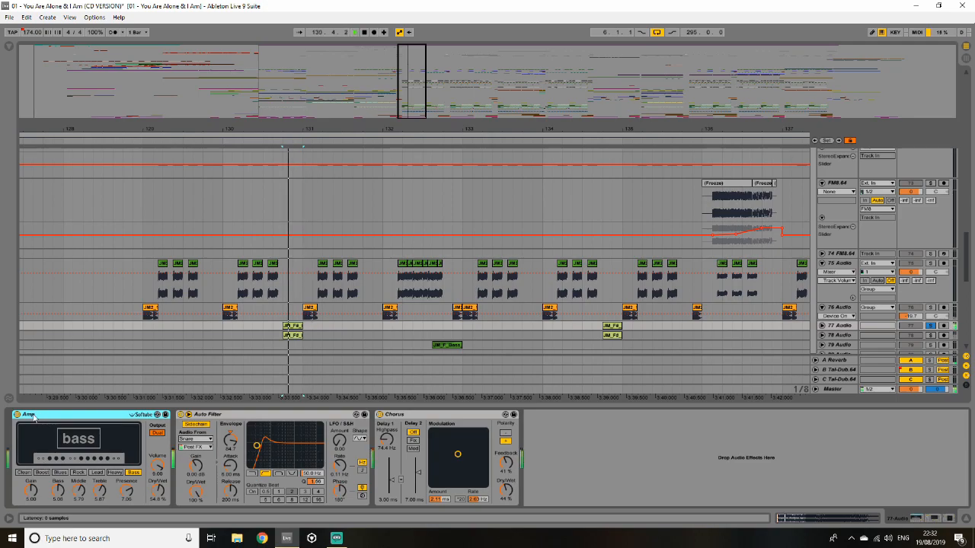
{"action": "left_click_drag", "start_coordinate": [34, 416], "coordinate": [619, 454]}
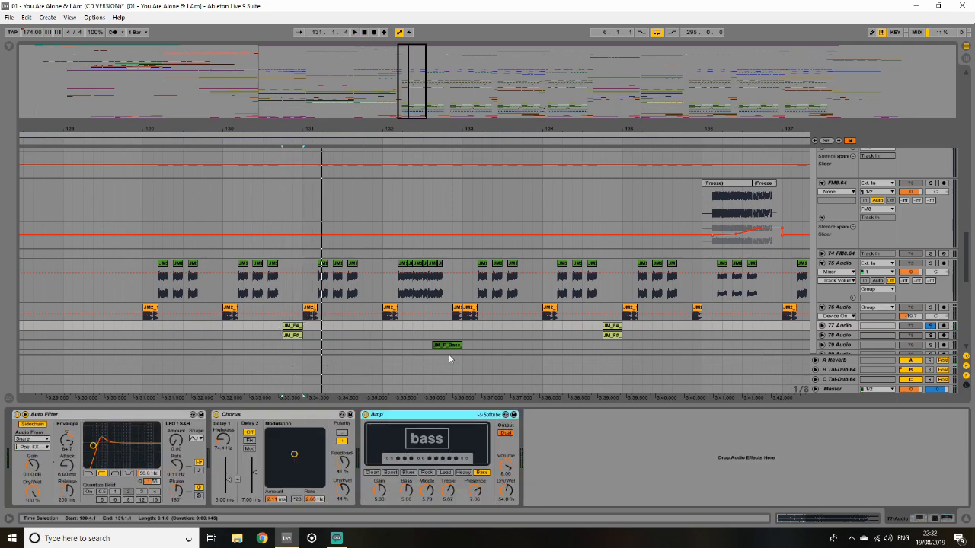
- Examine the soloed bass in the Voxengo SPAN spectrum analyzer on the Master track and close it
{"action": "left_click", "coordinate": [831, 389]}
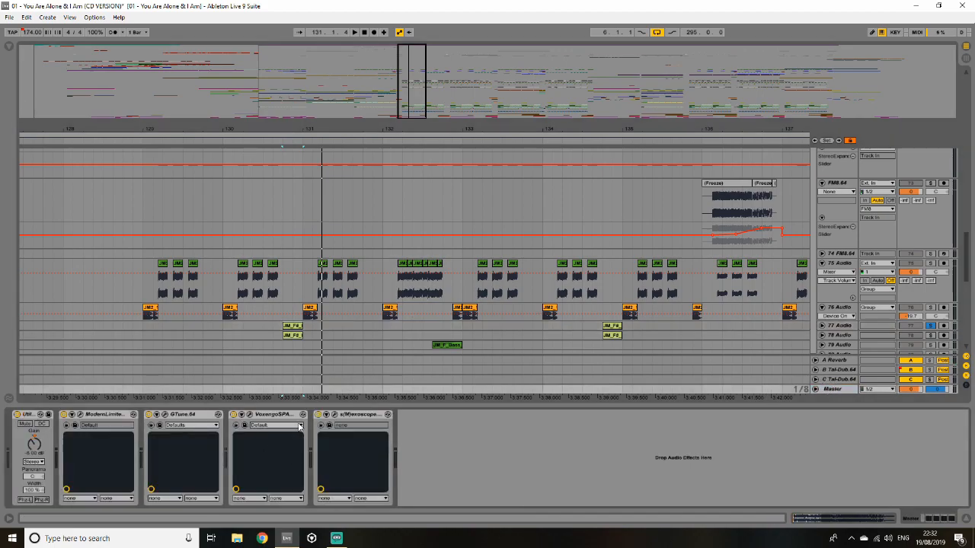
{"action": "left_click", "coordinate": [249, 416]}
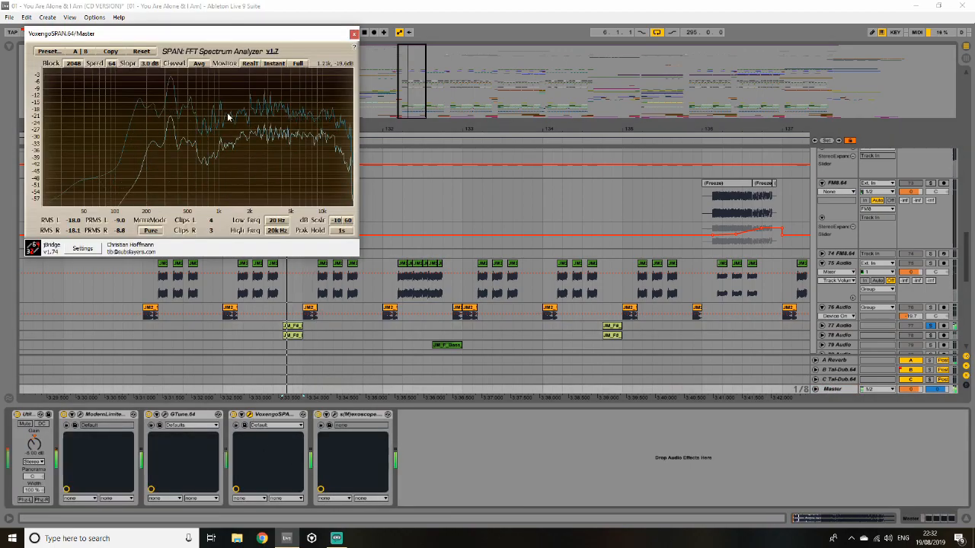
{"action": "left_click", "coordinate": [354, 34]}
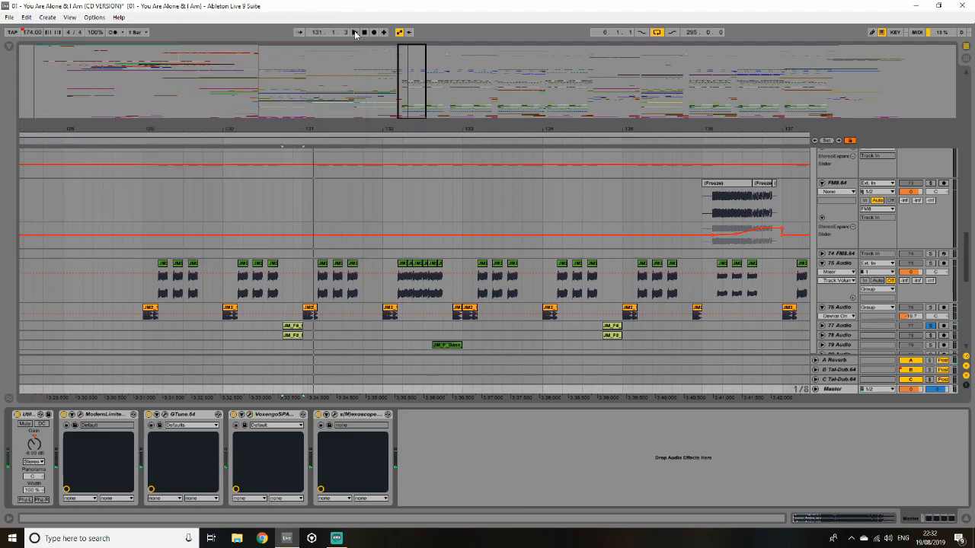
- Solo 78 Audio, inspect its first clip and effect chain, and play the layer
{"action": "left_click", "coordinate": [833, 337]}
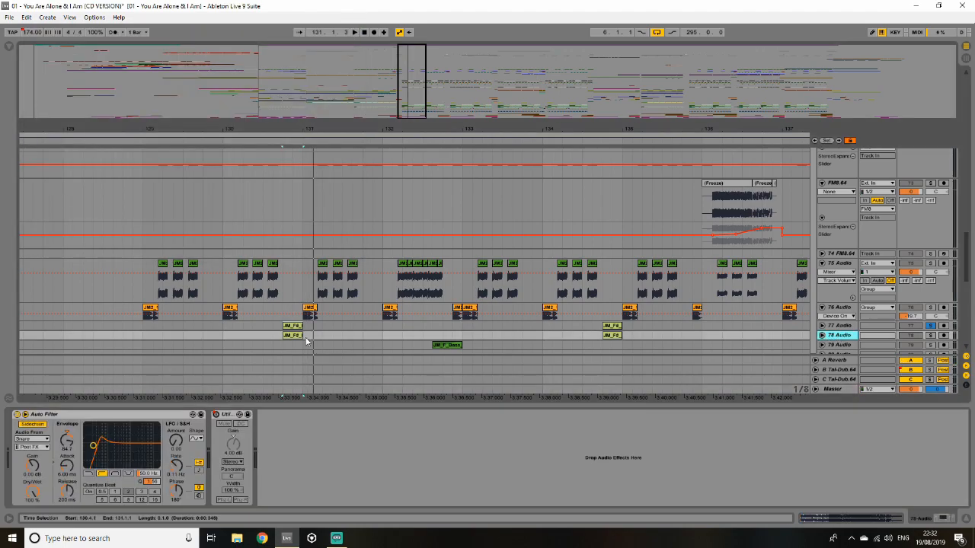
{"action": "left_click", "coordinate": [930, 335]}
{"action": "left_click", "coordinate": [299, 336]}
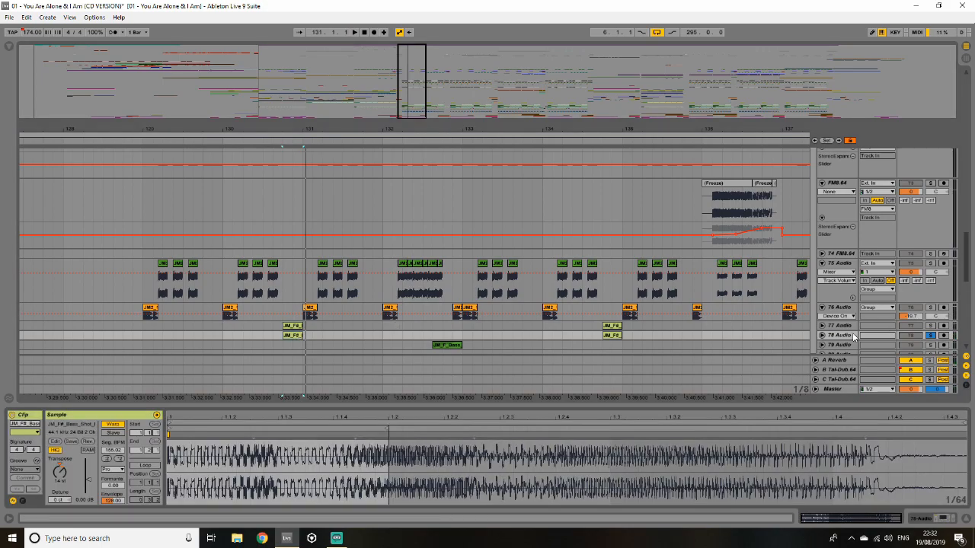
{"action": "double_click", "coordinate": [852, 335]}
{"action": "key", "text": "space"}
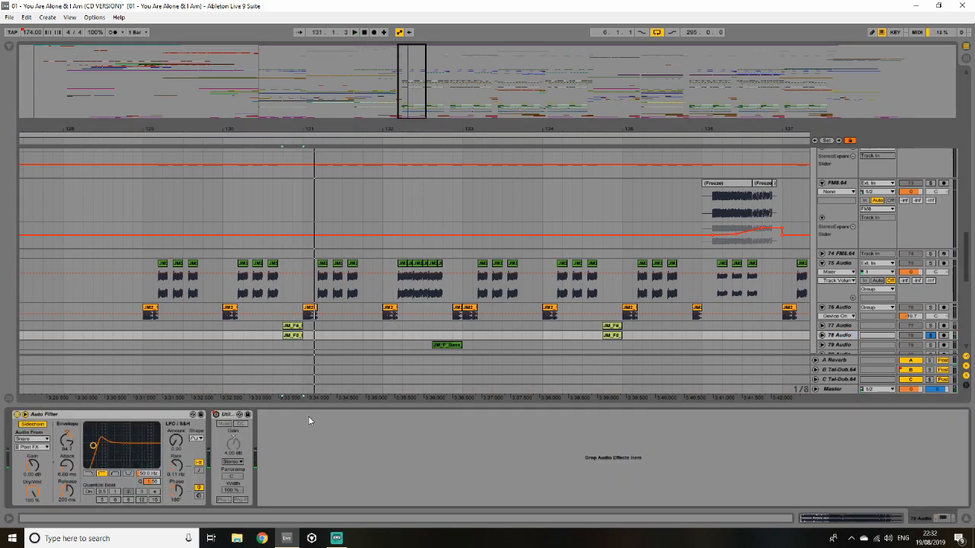
- Solo 77 Audio together with 78 Audio and find the Snare track to toggle its solo
{"action": "left_click", "coordinate": [930, 325], "text": "ctrl"}
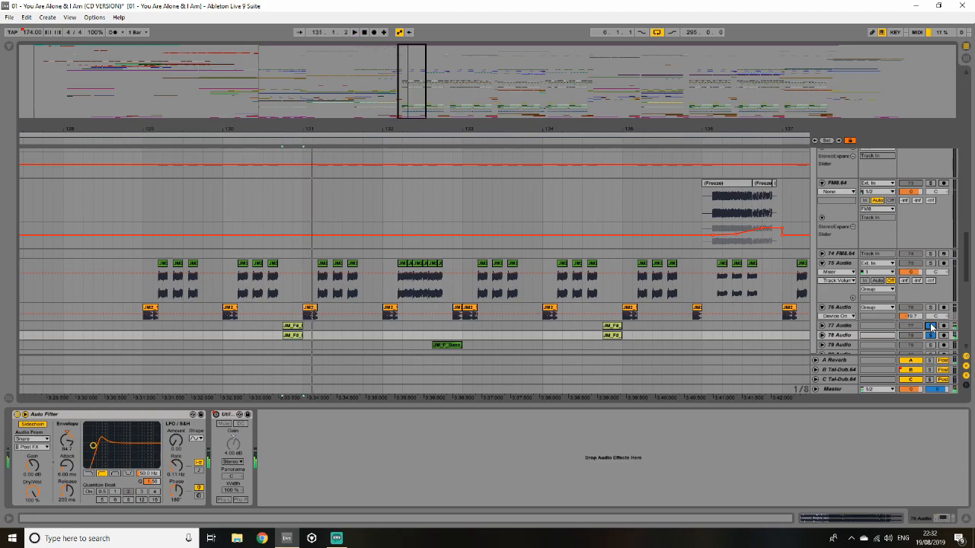
{"action": "left_click_drag", "start_coordinate": [964, 251], "coordinate": [963, 290]}
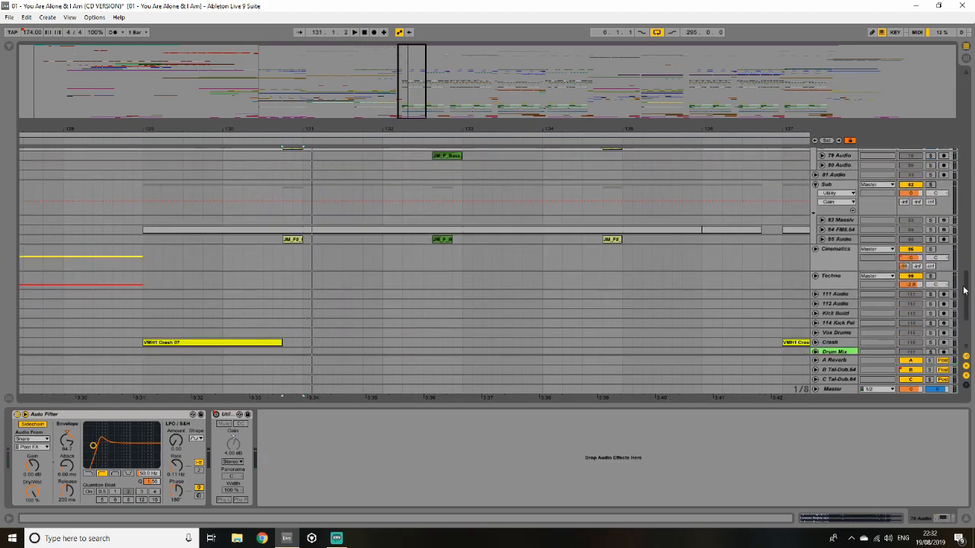
{"action": "scroll", "coordinate": [864, 301], "scroll_direction": "down", "scroll_amount": 5}
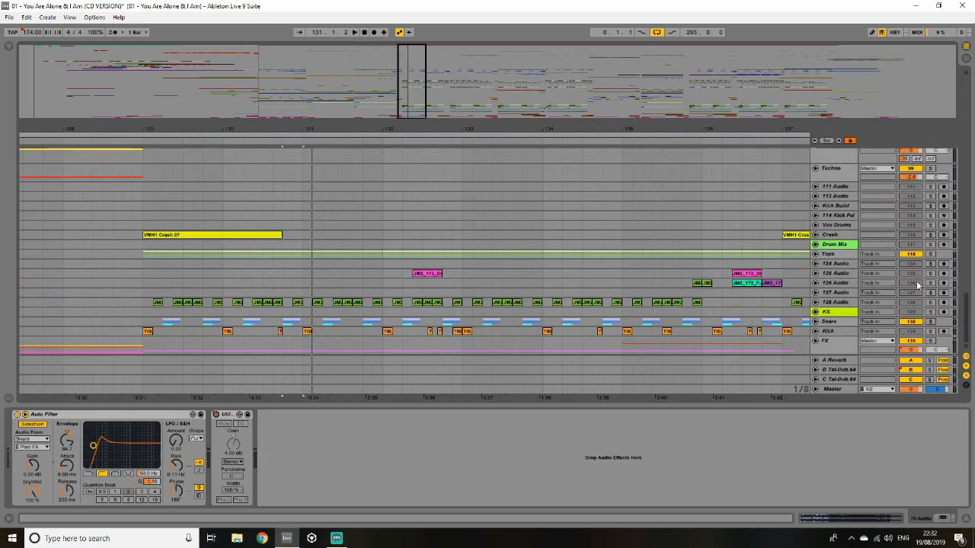
{"action": "left_click", "coordinate": [930, 321]}
{"action": "left_click_drag", "start_coordinate": [967, 313], "coordinate": [965, 274]}
- Compare 77 Audio and 78 Audio by alternating their solos during playback, then select 78 Audio
{"action": "left_click", "coordinate": [929, 229]}
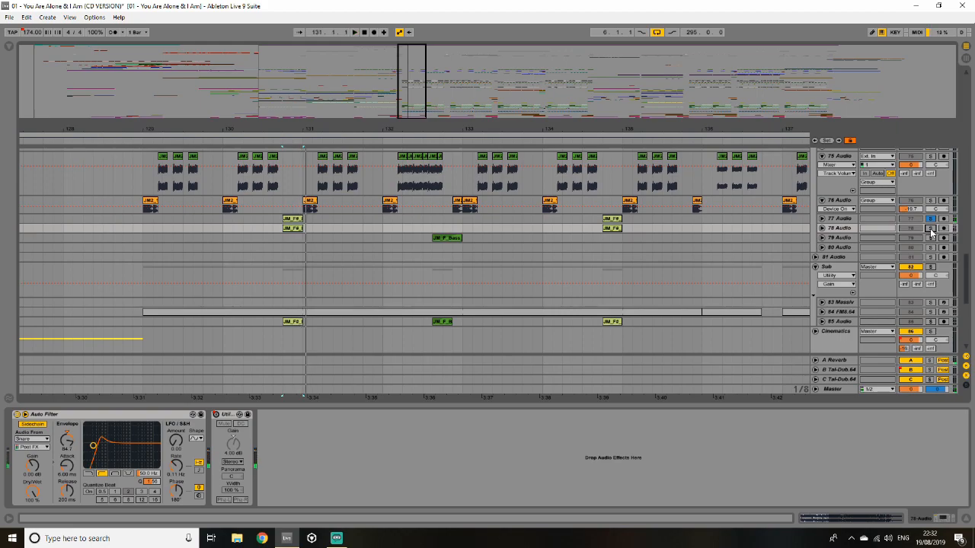
{"action": "left_click", "coordinate": [930, 219]}
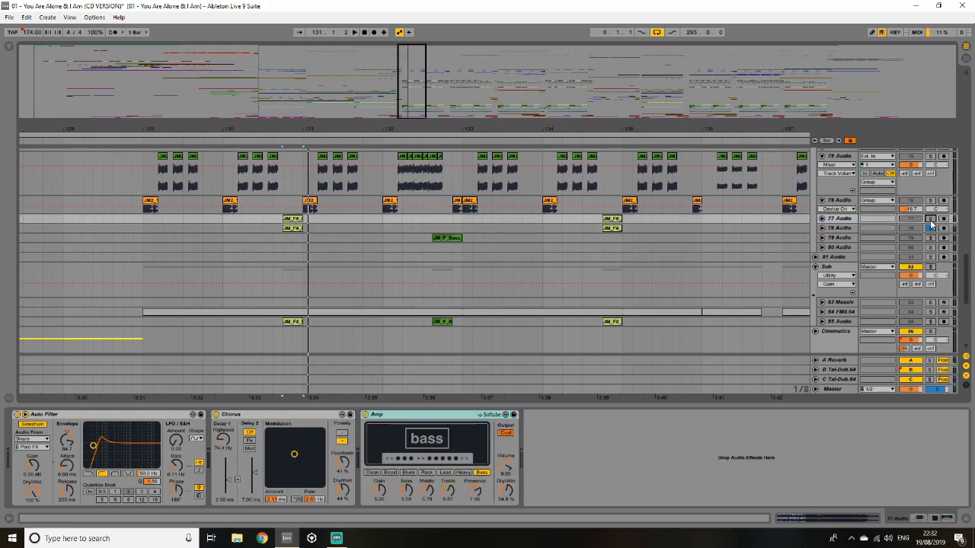
{"action": "key", "text": "space"}
{"action": "left_click_drag", "start_coordinate": [409, 89], "coordinate": [409, 66]}
{"action": "left_click", "coordinate": [852, 230]}
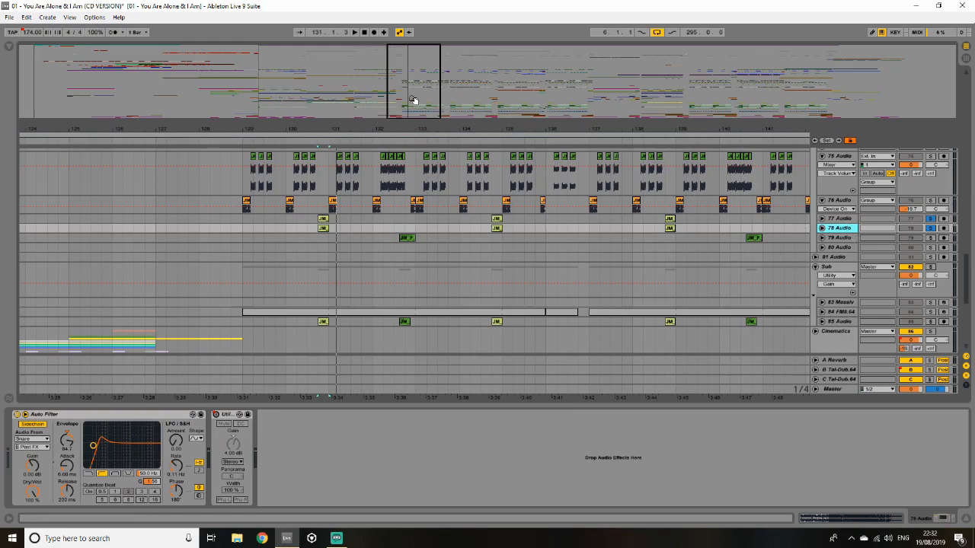
- Open the first 79 Audio clip in bar 132, solo only that track, and play the clip
{"action": "left_click_drag", "start_coordinate": [402, 99], "coordinate": [406, 98]}
{"action": "left_click", "coordinate": [348, 239]}
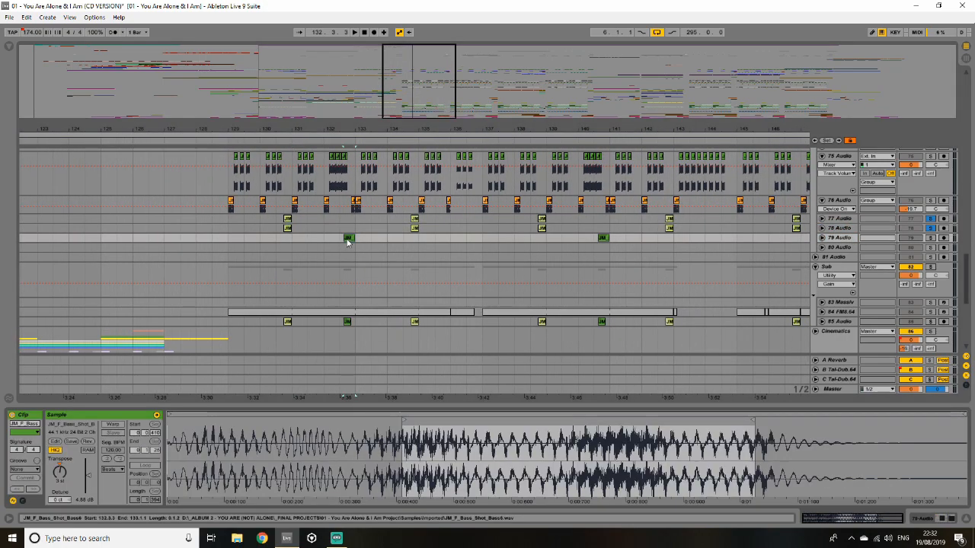
{"action": "left_click", "coordinate": [930, 238]}
{"action": "key", "text": "space"}
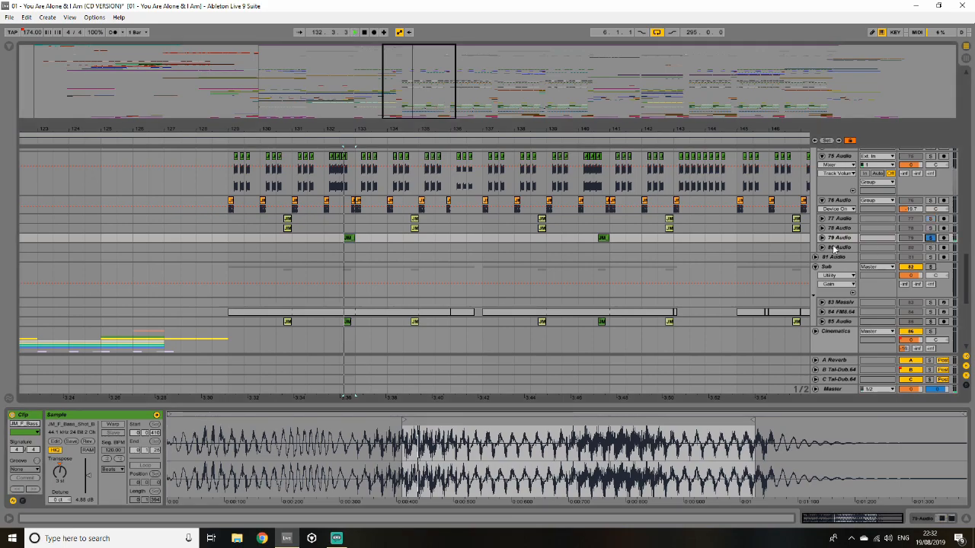
{"action": "key", "text": "space"}
{"action": "key", "text": "space"}
{"action": "key", "text": "space"}
{"action": "left_click_drag", "start_coordinate": [423, 85], "coordinate": [417, 115]}
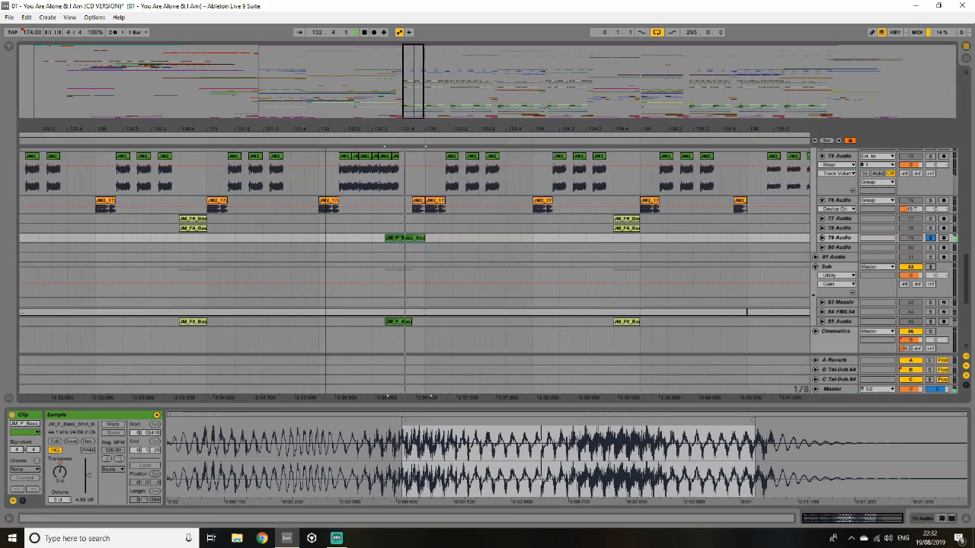
- Show 79 Audio's effect chain and compare the sample with the Chorus and stereo expander off and on
{"action": "key", "text": "shift+Tab"}
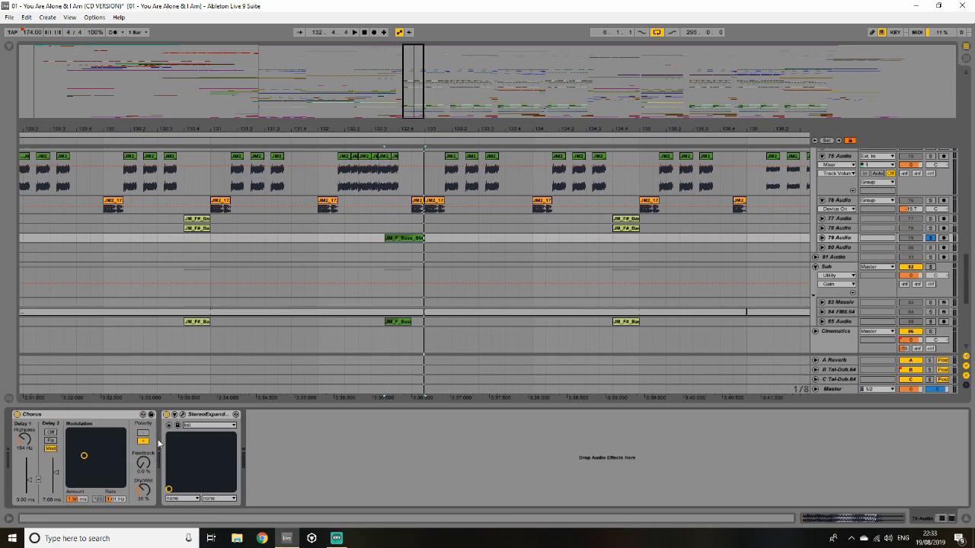
{"action": "left_click", "coordinate": [167, 414]}
{"action": "key", "text": "space"}
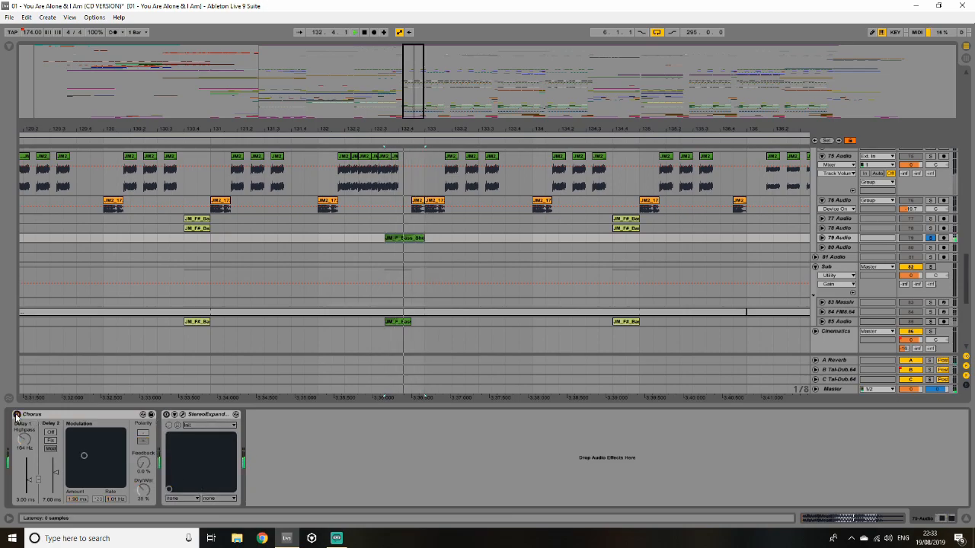
{"action": "left_click", "coordinate": [166, 414]}
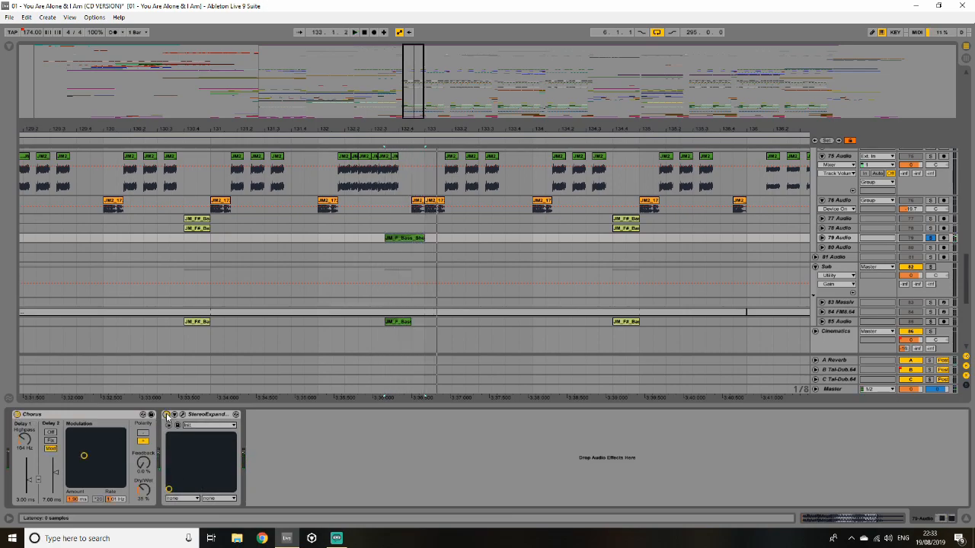
- Solo the whole Bass group and set the playback start at bar 129
{"action": "left_click_drag", "start_coordinate": [968, 286], "coordinate": [968, 196]}
{"action": "left_click", "coordinate": [856, 280]}
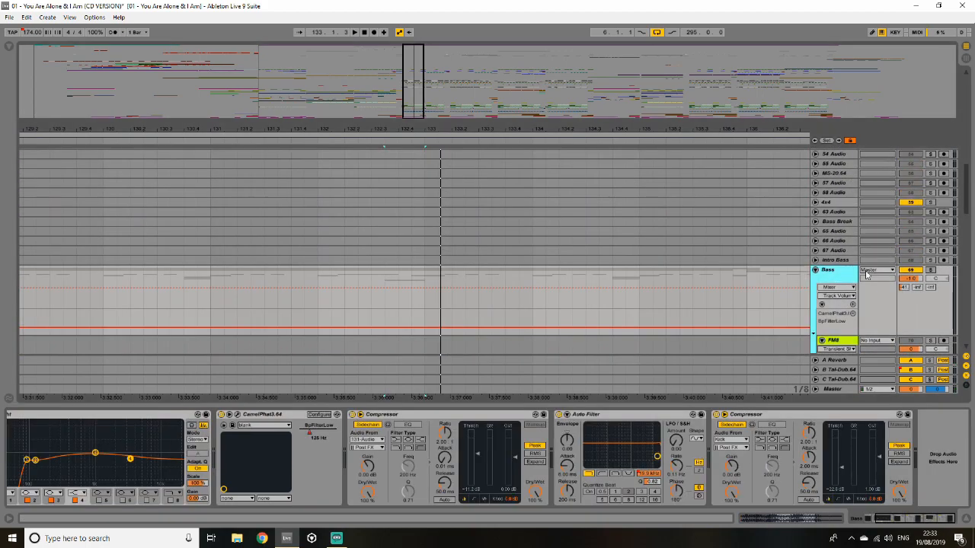
{"action": "left_click", "coordinate": [929, 270]}
{"action": "scroll", "coordinate": [470, 335], "scroll_direction": "down", "scroll_amount": 2}
{"action": "left_click_drag", "start_coordinate": [419, 101], "coordinate": [419, 73]}
{"action": "left_click", "coordinate": [292, 221]}
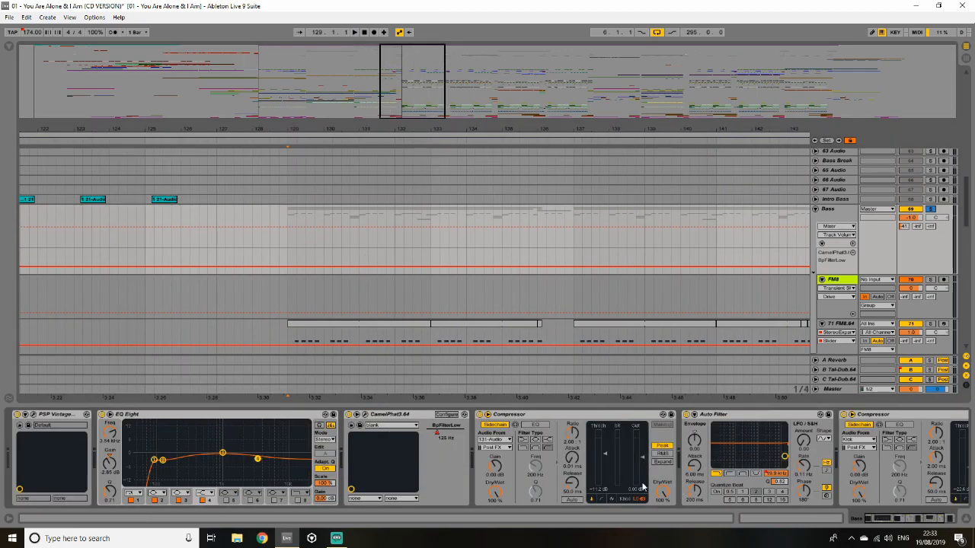
- Play the soloed Bass group from bar 129 and show more of the arrangement around its clips
{"action": "key", "text": "space"}
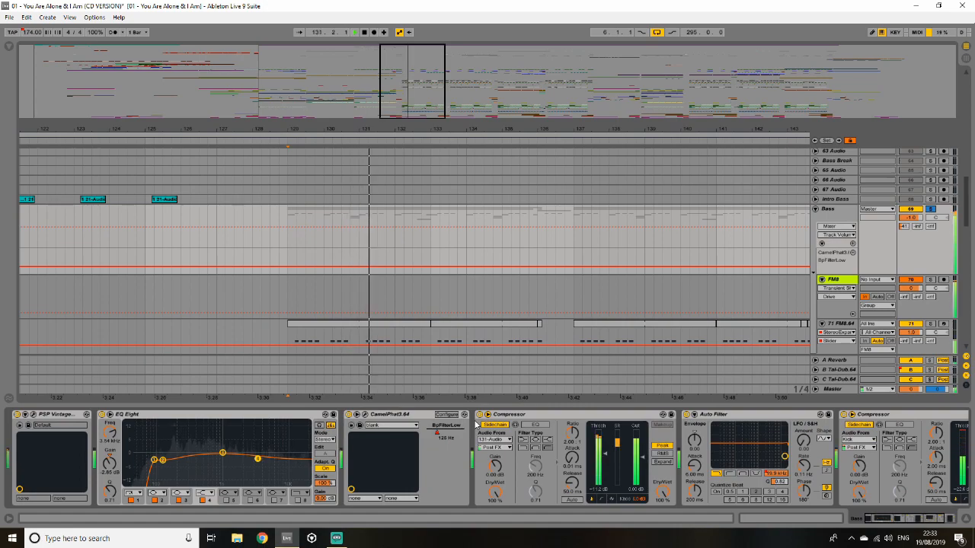
{"action": "scroll", "coordinate": [551, 271], "scroll_direction": "down", "scroll_amount": 5}
{"action": "scroll", "coordinate": [545, 275], "scroll_direction": "up", "scroll_amount": 2}
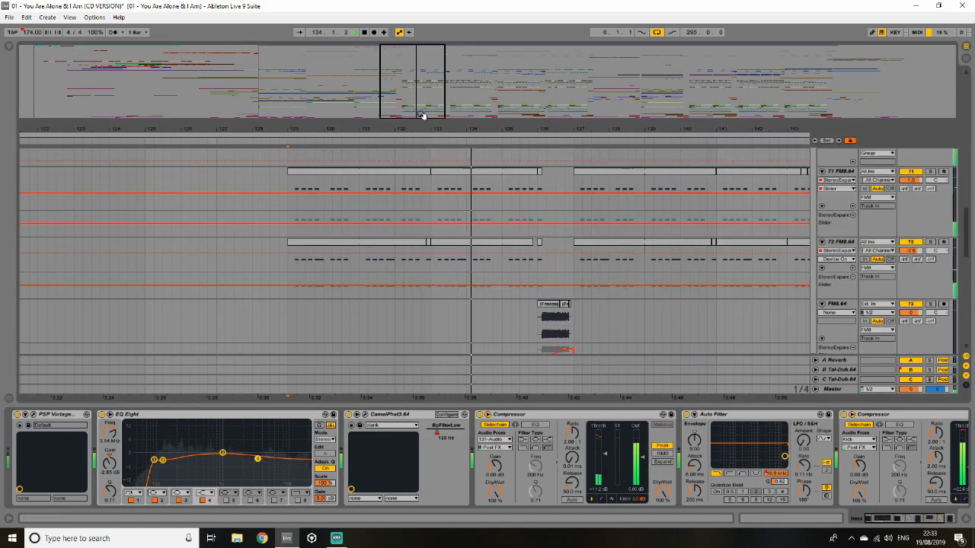
{"action": "left_click_drag", "start_coordinate": [429, 127], "coordinate": [277, 76]}
{"action": "scroll", "coordinate": [466, 298], "scroll_direction": "up", "scroll_amount": 2}
{"action": "scroll", "coordinate": [457, 300], "scroll_direction": "up", "scroll_amount": 1}
{"action": "scroll", "coordinate": [455, 300], "scroll_direction": "down", "scroll_amount": 1}
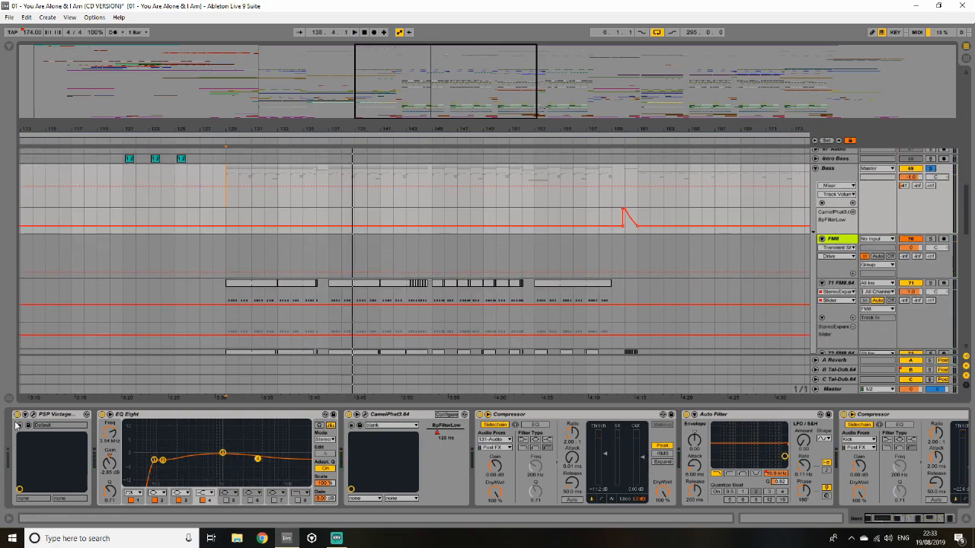
- Turn off both Compressors, Auto Filter, CamelPhat3, EQ Eight and PSP VintageWarmer on the Bass group, then play the unprocessed bass from bar 129
{"action": "left_click", "coordinate": [843, 414]}
{"action": "left_click", "coordinate": [686, 414]}
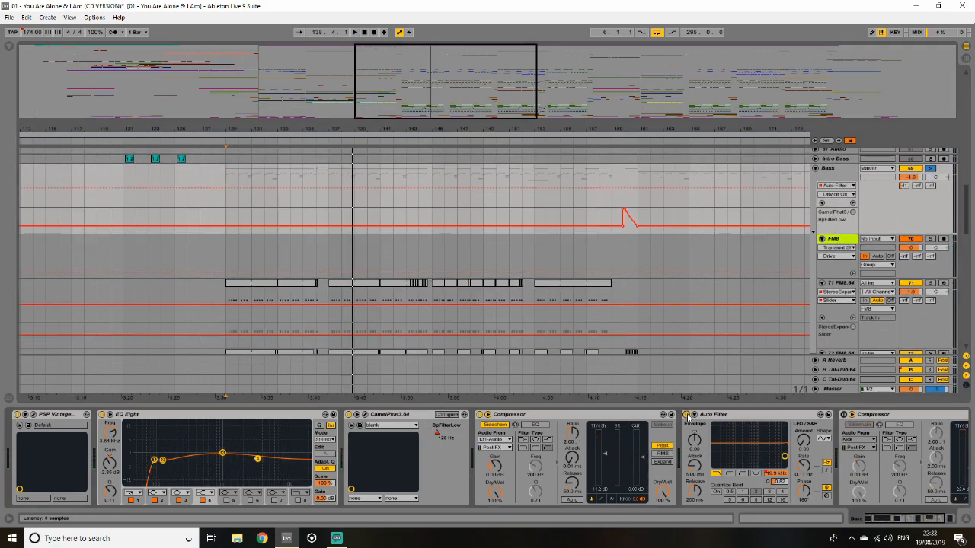
{"action": "left_click", "coordinate": [481, 414]}
{"action": "left_click", "coordinate": [351, 415]}
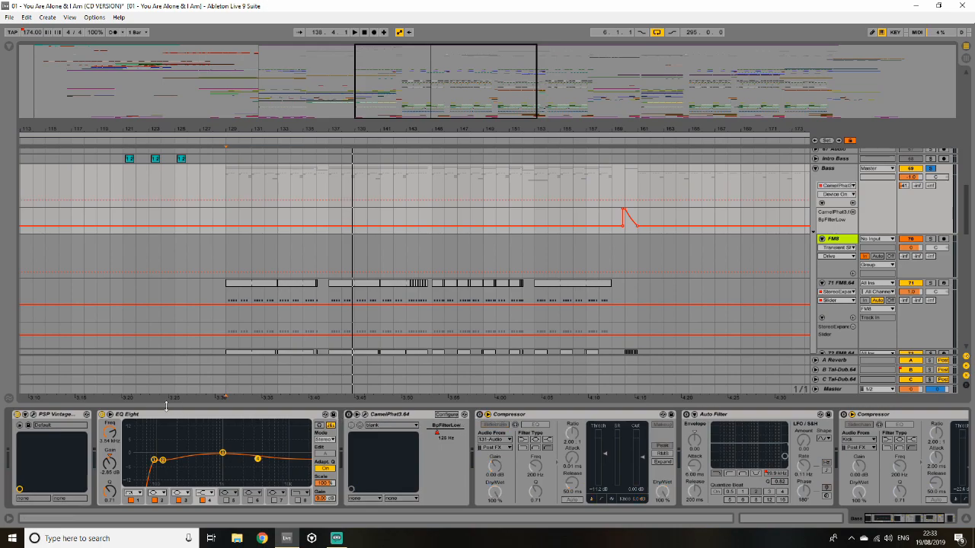
{"action": "left_click", "coordinate": [102, 414]}
{"action": "left_click", "coordinate": [18, 414]}
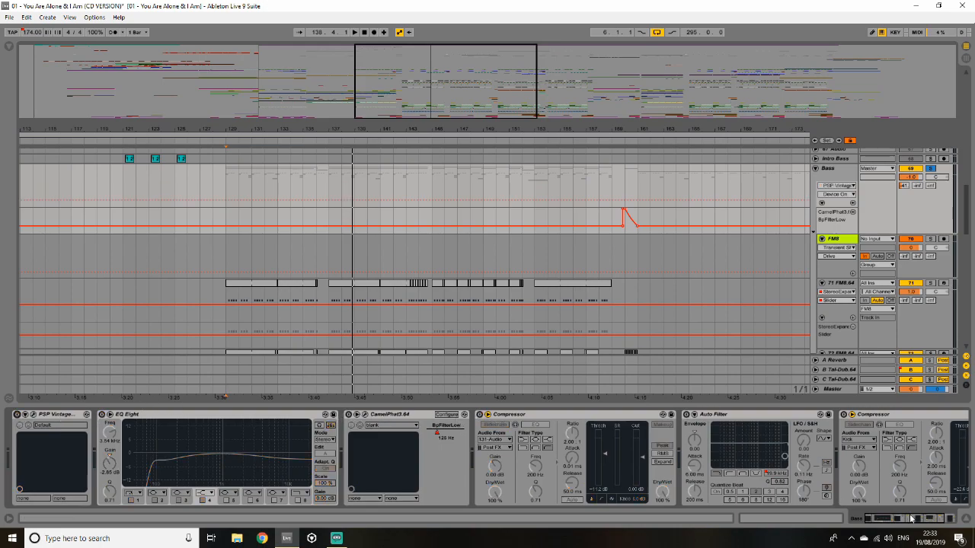
{"action": "key", "text": "space"}
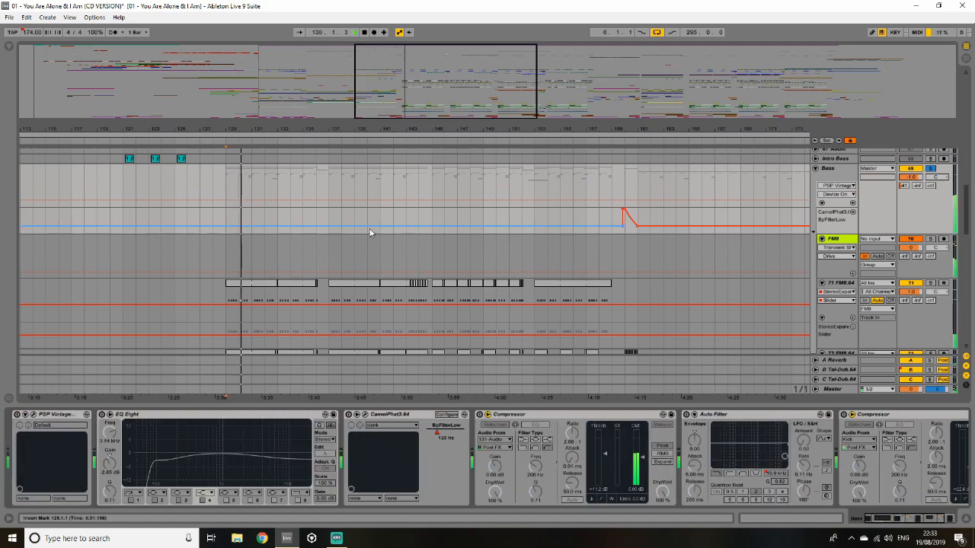
{"action": "scroll", "coordinate": [313, 360], "scroll_direction": "down", "scroll_amount": 3}
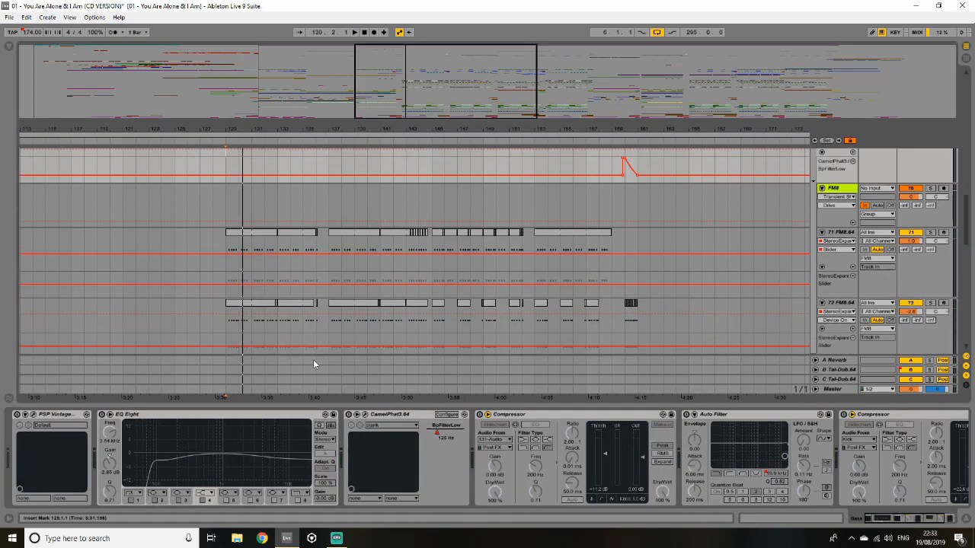
- Turn on PSP VintageWarmer on the Bass group, show its interface, and compare the bass with it on and off
{"action": "left_click", "coordinate": [34, 415]}
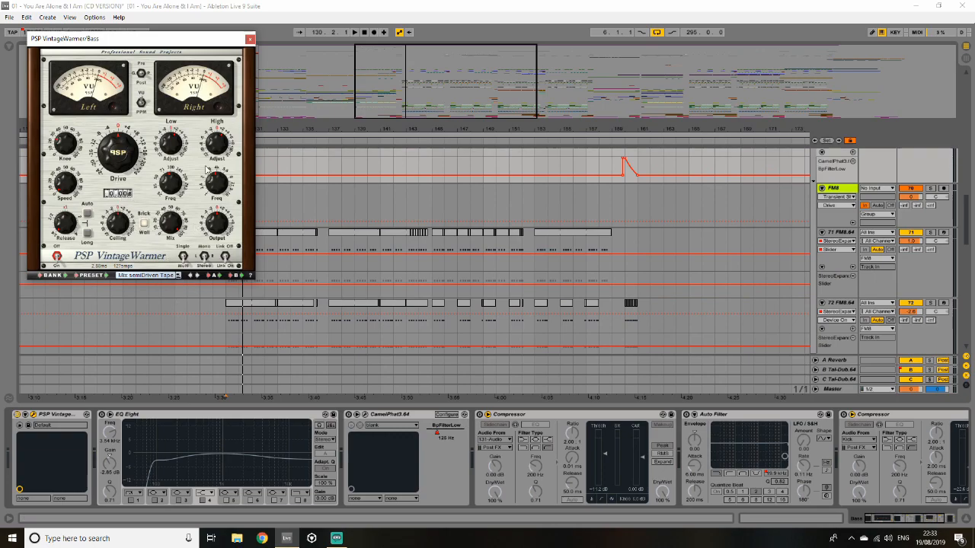
{"action": "key", "text": "space"}
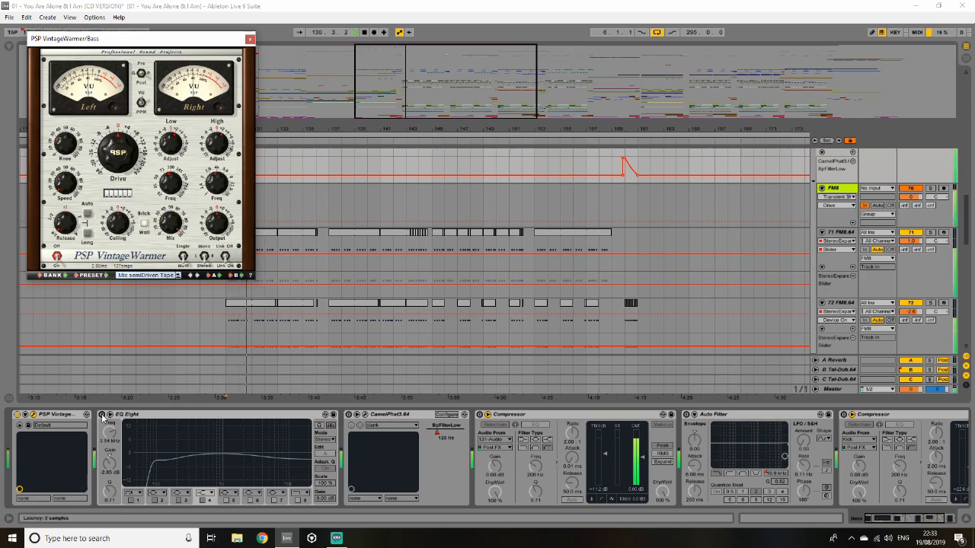
{"action": "key", "text": "space"}
{"action": "left_click", "coordinate": [17, 416]}
{"action": "key", "text": "space"}
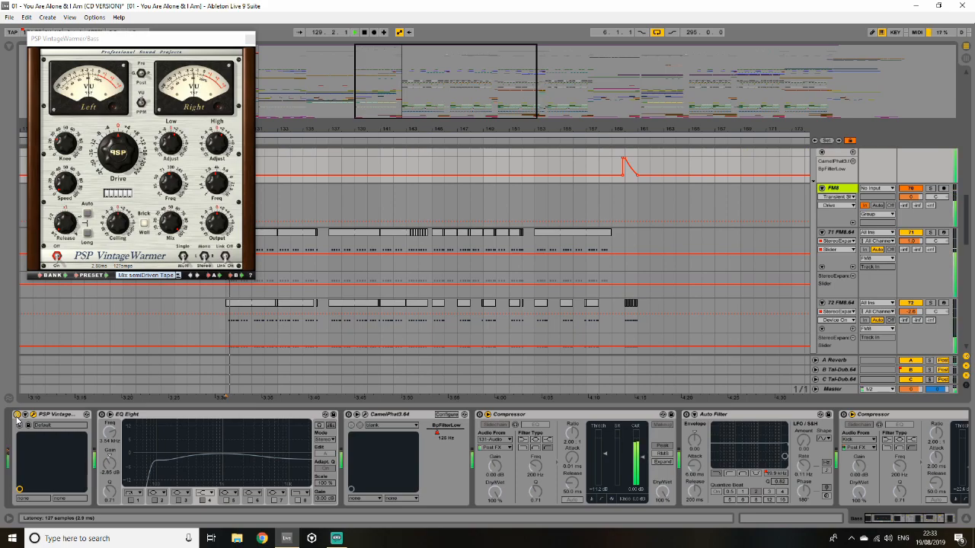
- Turn on the Bass group's EQ Eight during playback and select its second band
{"action": "left_click", "coordinate": [102, 415]}
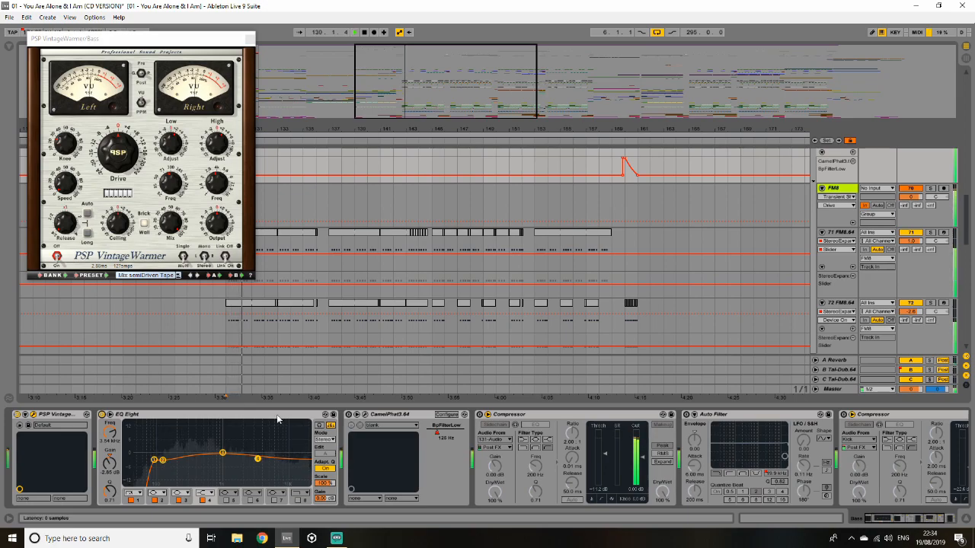
{"action": "key", "text": "space"}
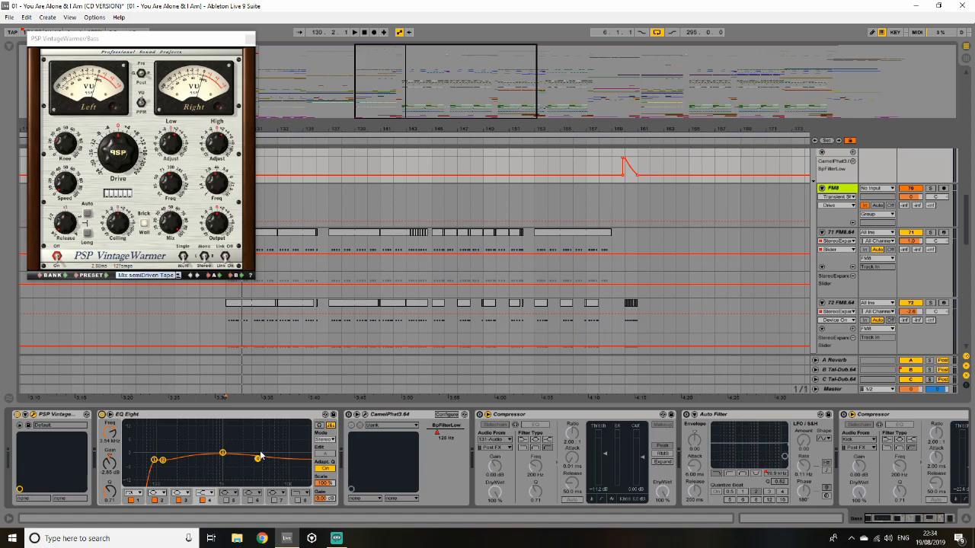
{"action": "left_click", "coordinate": [163, 462]}
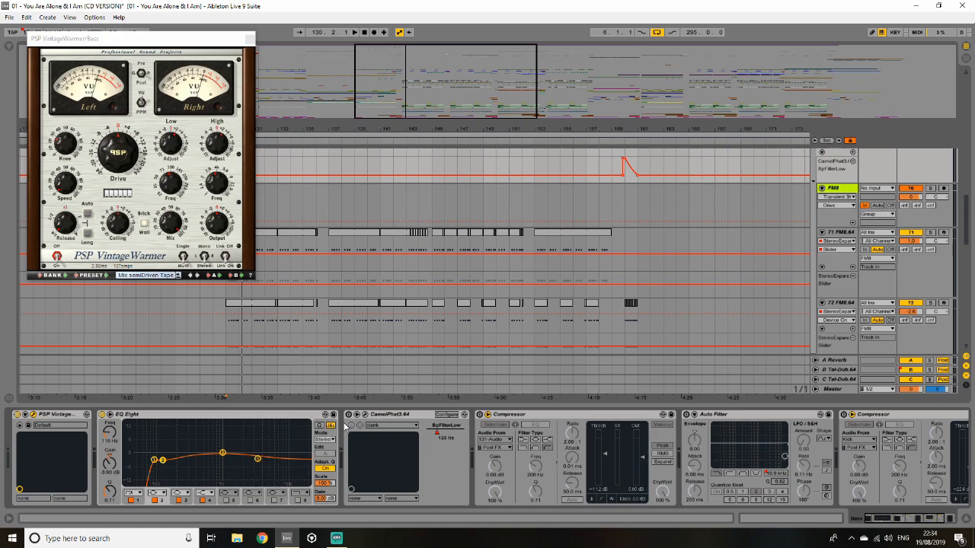
- Turn on CamelPhat3 on the Bass group, show its interface during playback, and re-enable the overridden automation
{"action": "key", "text": "space"}
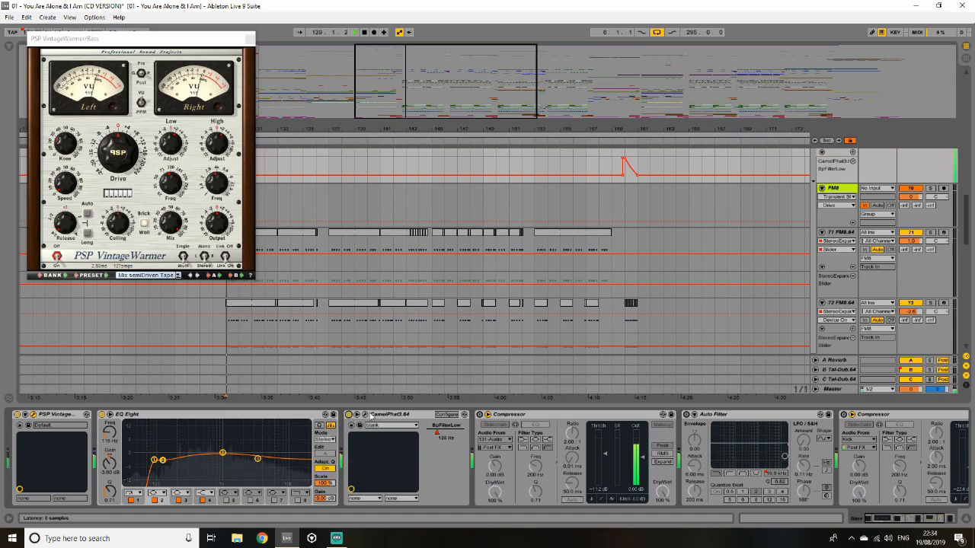
{"action": "left_click", "coordinate": [365, 415]}
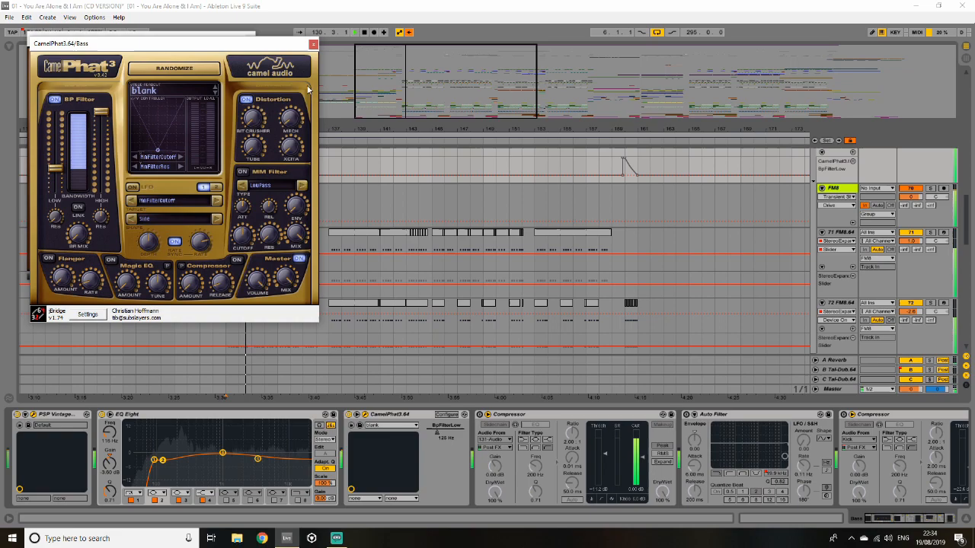
{"action": "left_click", "coordinate": [407, 34]}
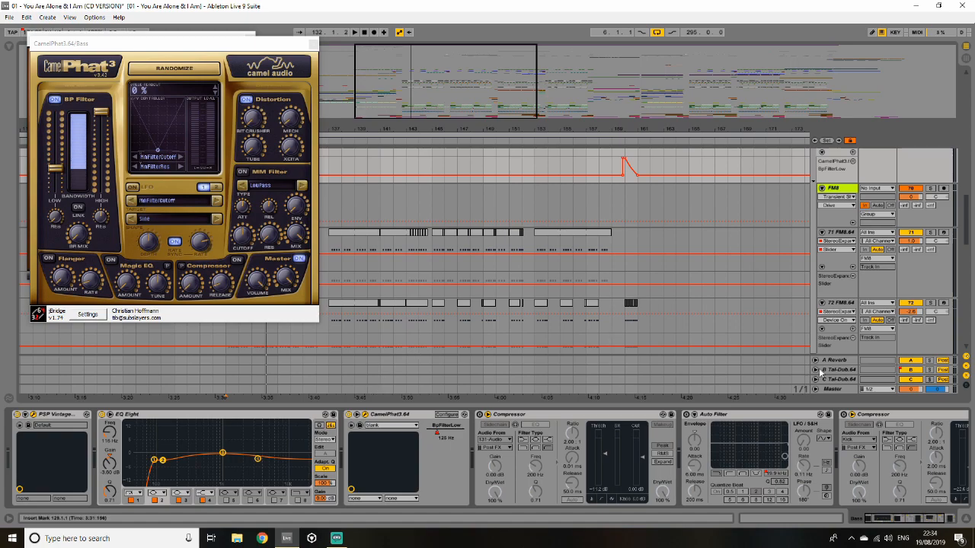
- Show the Voxengo SPAN analyzer on the Master track and play the bass
{"action": "left_click", "coordinate": [852, 390]}
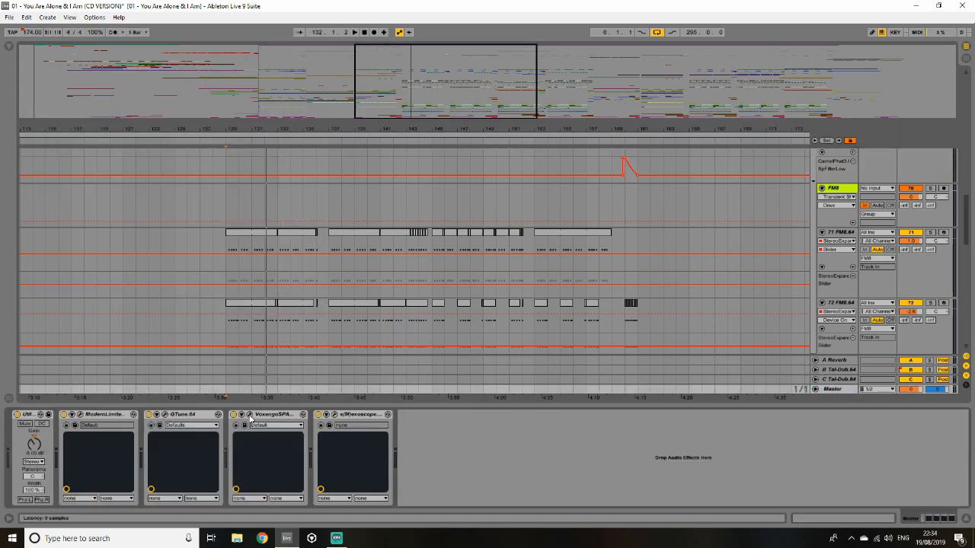
{"action": "left_click", "coordinate": [249, 415]}
{"action": "key", "text": "space"}
- Compare the Master spectrum in Voxengo SPAN with the Bass group's CamelPhat3 off and on
{"action": "left_click", "coordinate": [833, 188]}
{"action": "scroll", "coordinate": [837, 165], "scroll_direction": "up", "scroll_amount": 1}
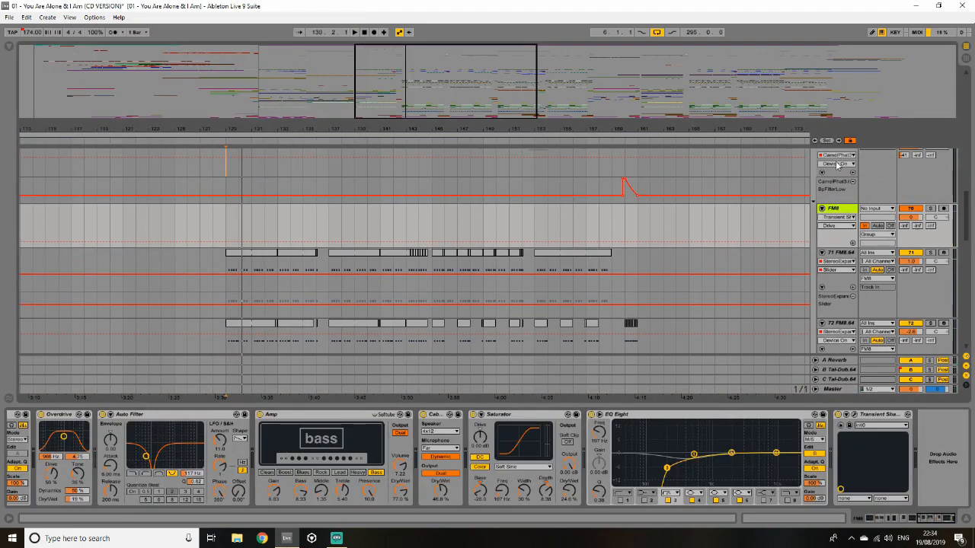
{"action": "scroll", "coordinate": [838, 166], "scroll_direction": "up", "scroll_amount": 1}
{"action": "left_click", "coordinate": [832, 180]}
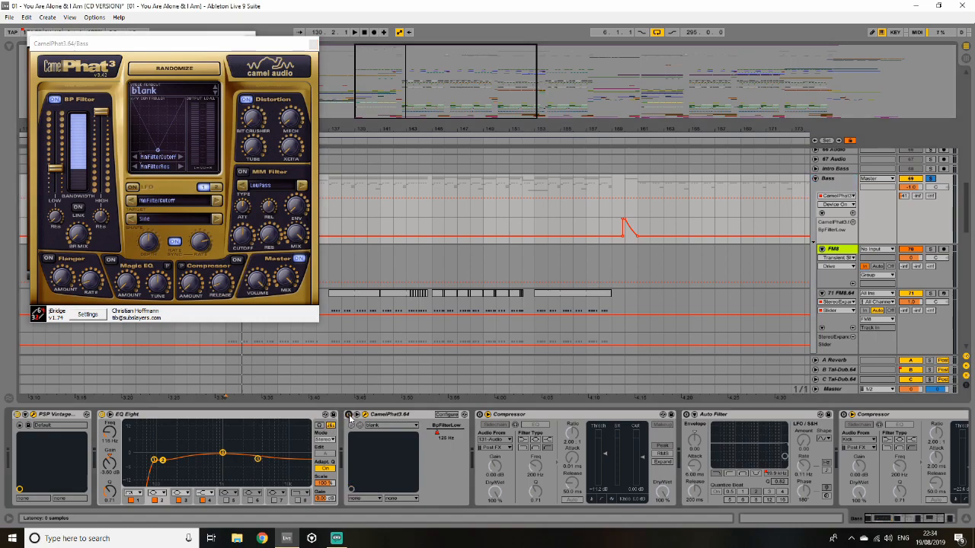
{"action": "left_click", "coordinate": [832, 389]}
{"action": "key", "text": "space"}
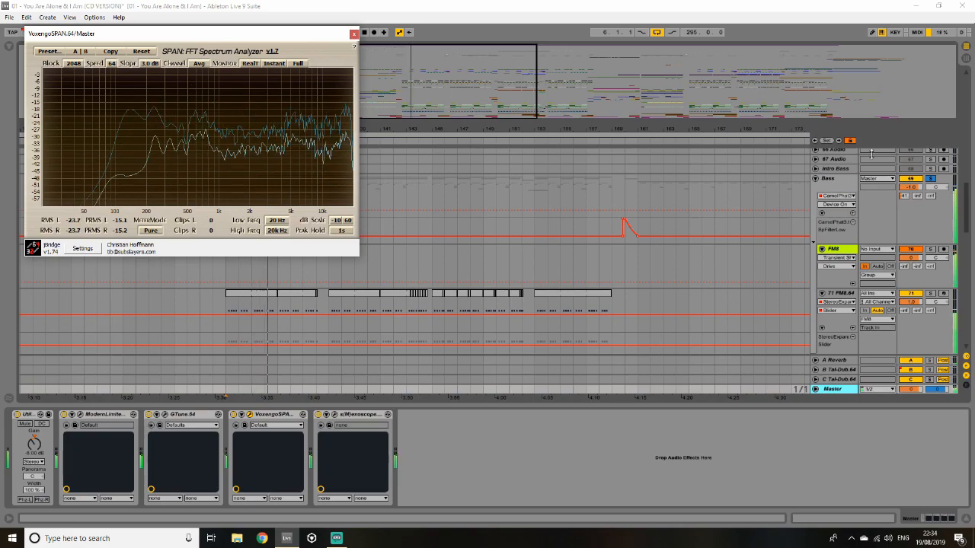
{"action": "left_click", "coordinate": [840, 184]}
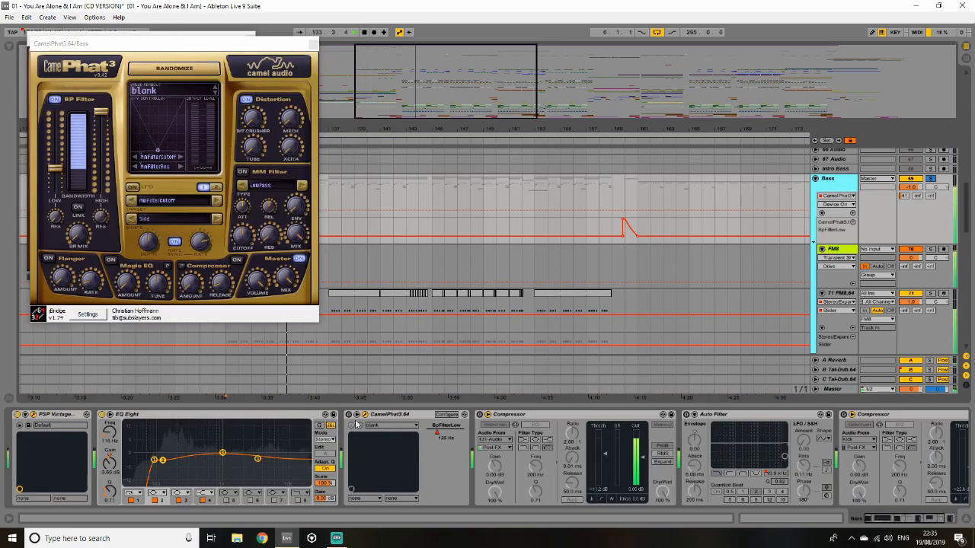
{"action": "left_click", "coordinate": [841, 392]}
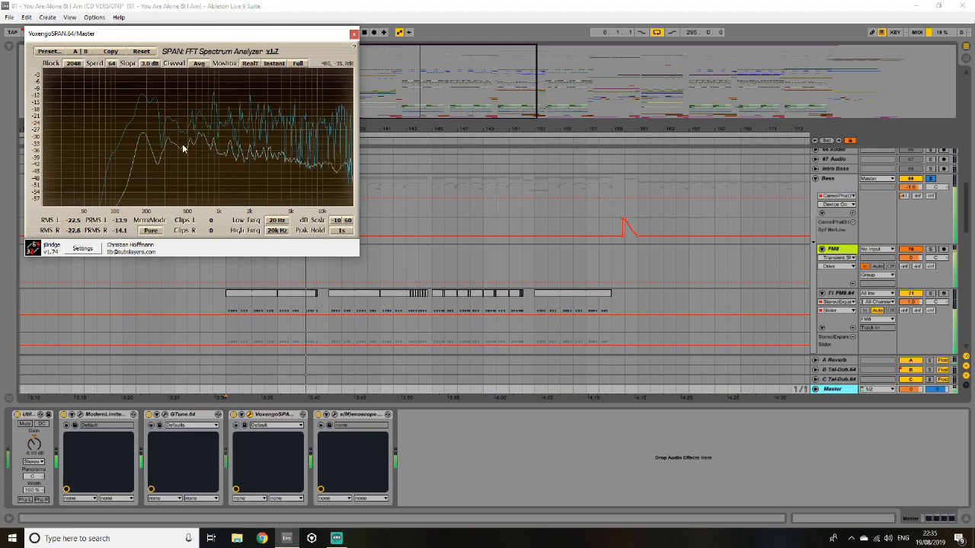
- Return to the Bass group's CamelPhat3, compare its Distortion section off and on during playback, and point out the Mech and Xcita amounts
{"action": "scroll", "coordinate": [403, 304], "scroll_direction": "down", "scroll_amount": 2}
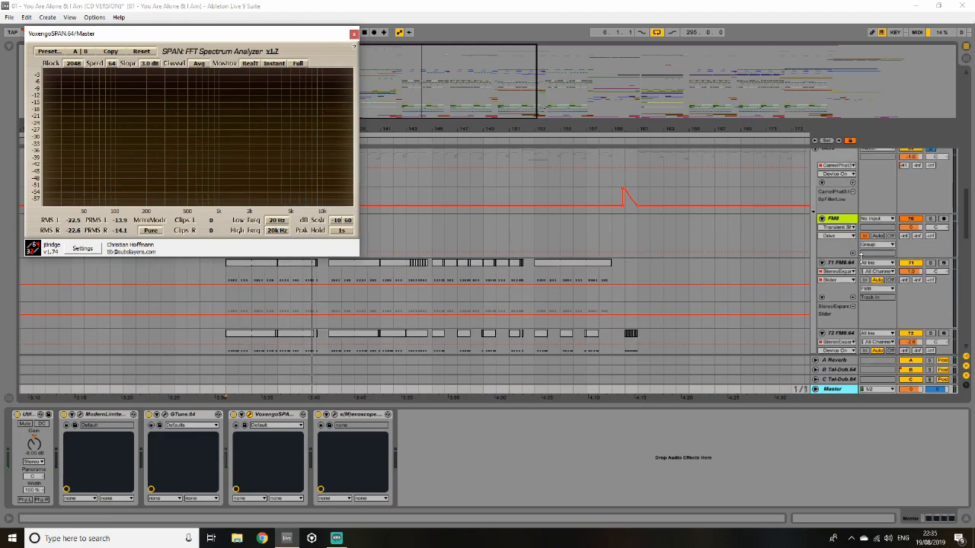
{"action": "left_click", "coordinate": [852, 265]}
{"action": "scroll", "coordinate": [851, 177], "scroll_direction": "up", "scroll_amount": 1}
{"action": "left_click", "coordinate": [839, 177]}
{"action": "left_click", "coordinate": [259, 151]}
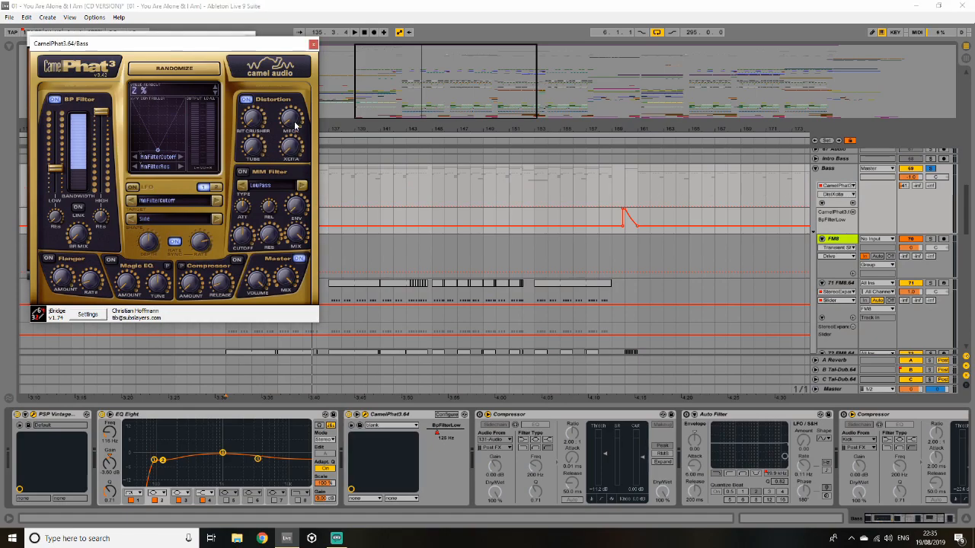
{"action": "left_click", "coordinate": [247, 100]}
{"action": "key", "text": "space"}
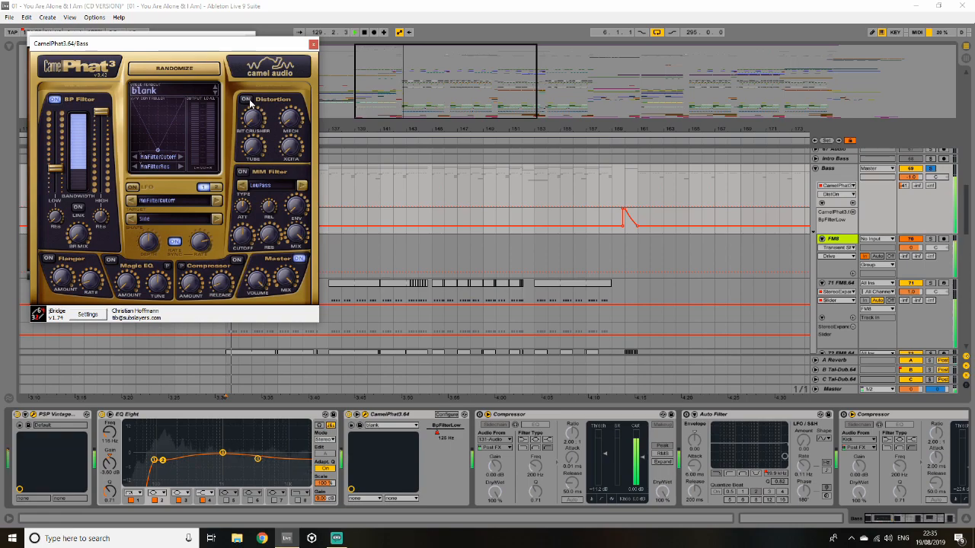
{"action": "mouse_move", "coordinate": [292, 127]}
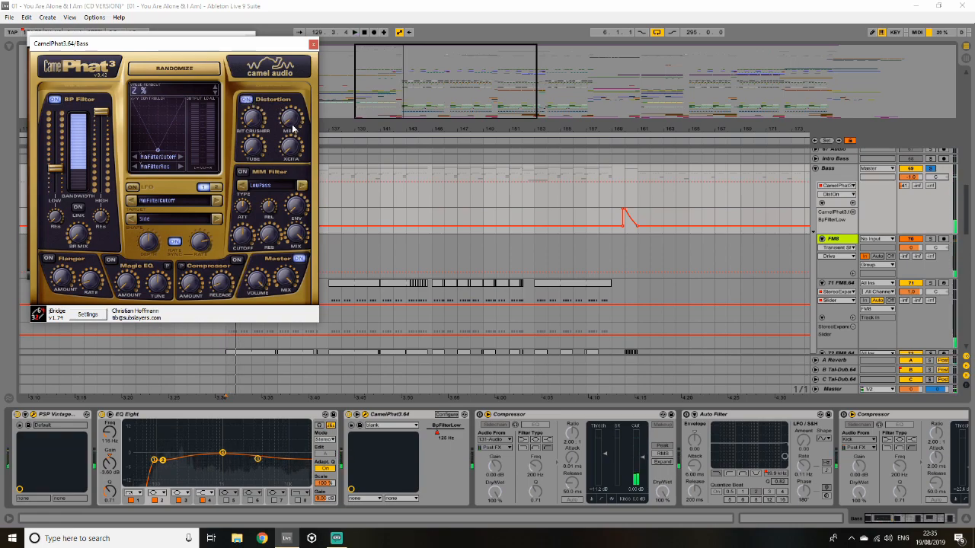
{"action": "left_click_drag", "start_coordinate": [291, 128], "coordinate": [287, 155]}
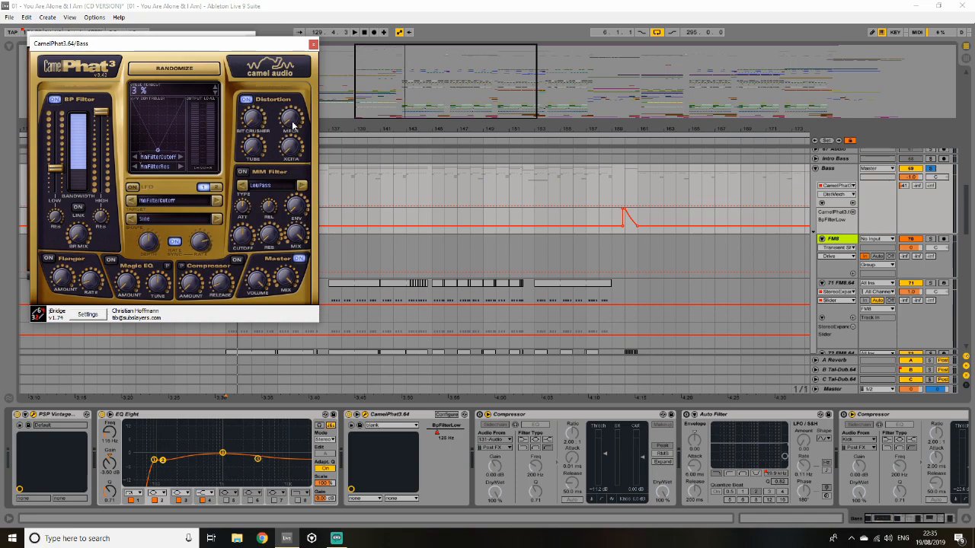
- Compare the bass with CamelPhat3's Master section off and on during playback, then close the plugin window
{"action": "key", "text": "space"}
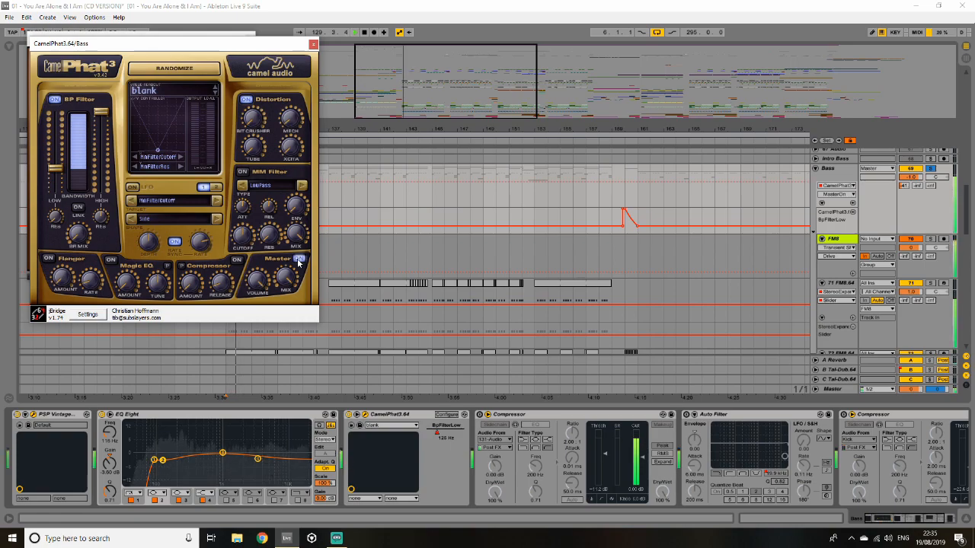
{"action": "key", "text": "space"}
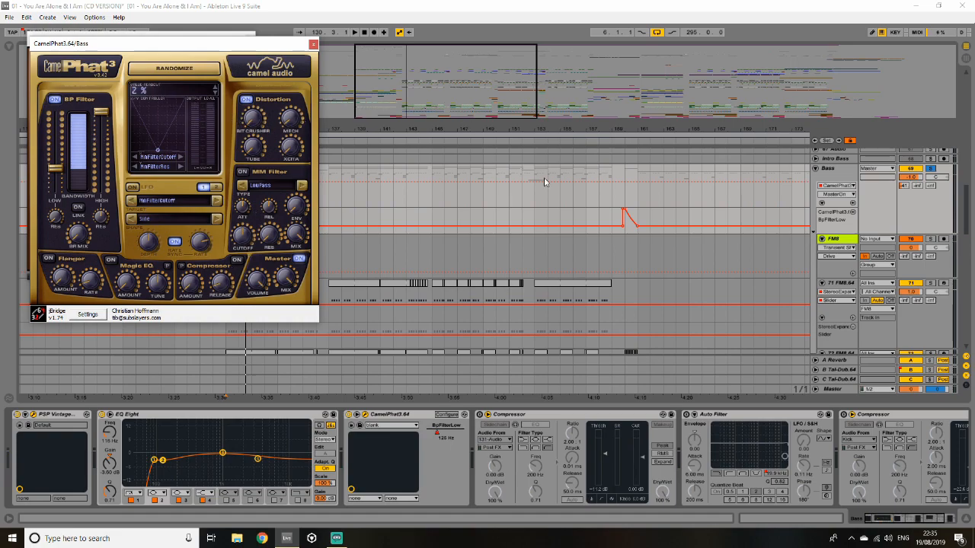
{"action": "left_click", "coordinate": [313, 43]}
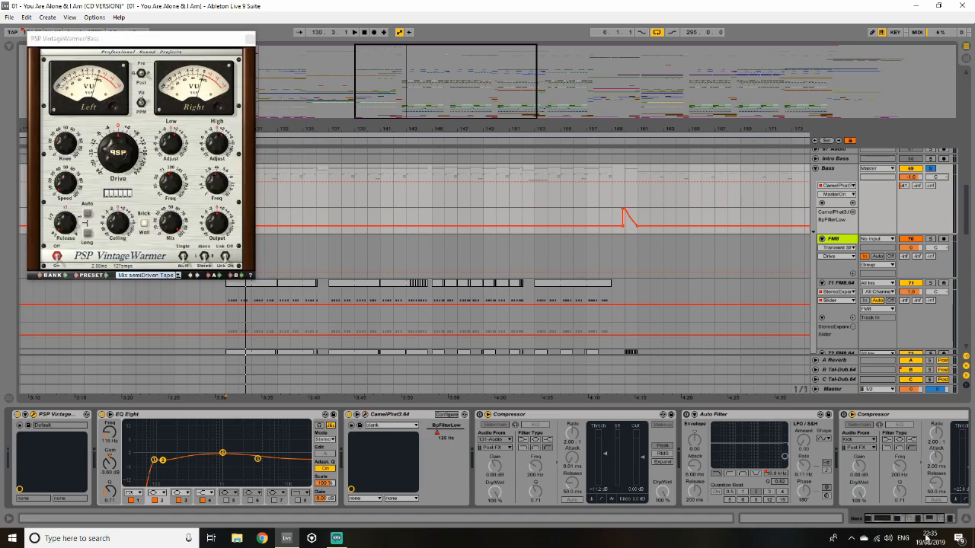
- Turn on the Bass group's Compressor sidechained from 131-Audio, close the VintageWarmer window, and play the bass from bar 129
{"action": "left_click", "coordinate": [896, 519]}
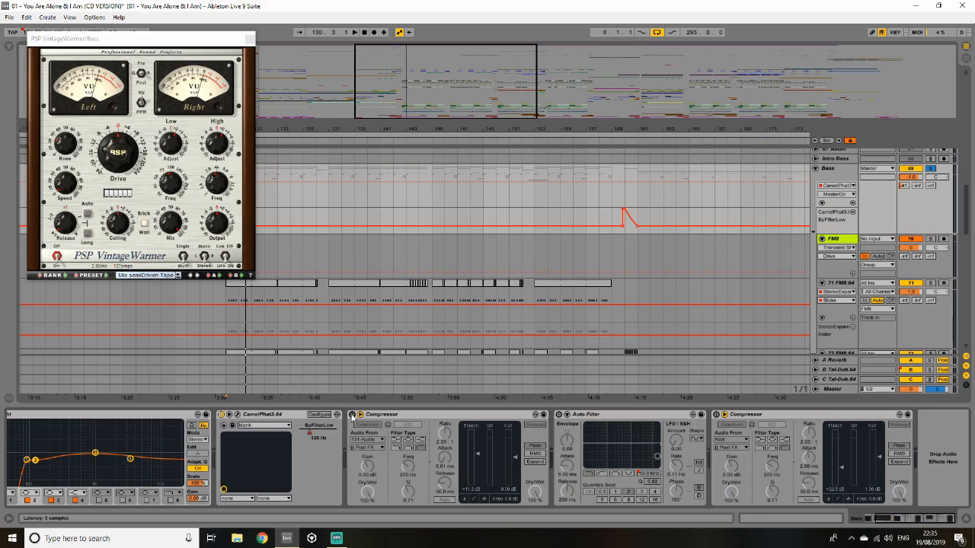
{"action": "left_click", "coordinate": [353, 415]}
{"action": "left_click", "coordinate": [250, 38]}
{"action": "key", "text": "space"}
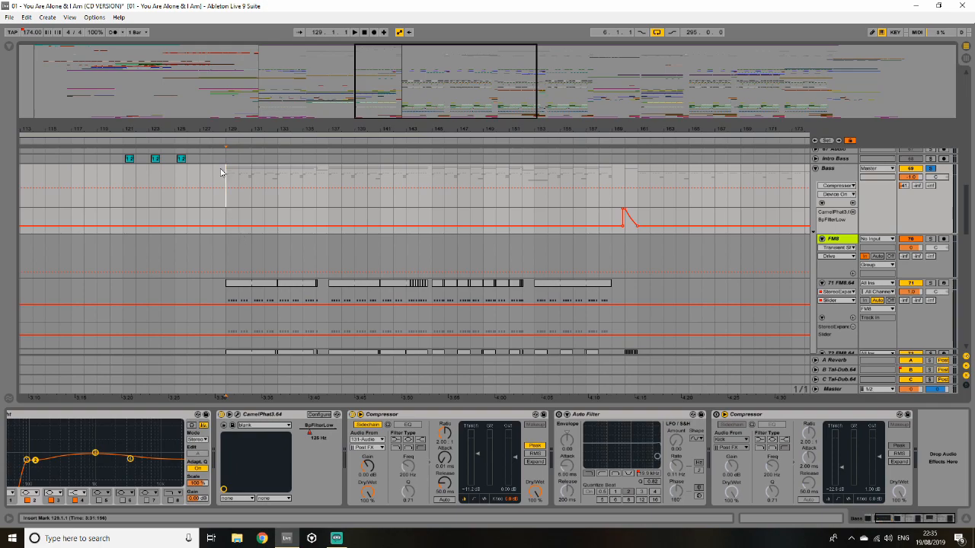
{"action": "key", "text": "space"}
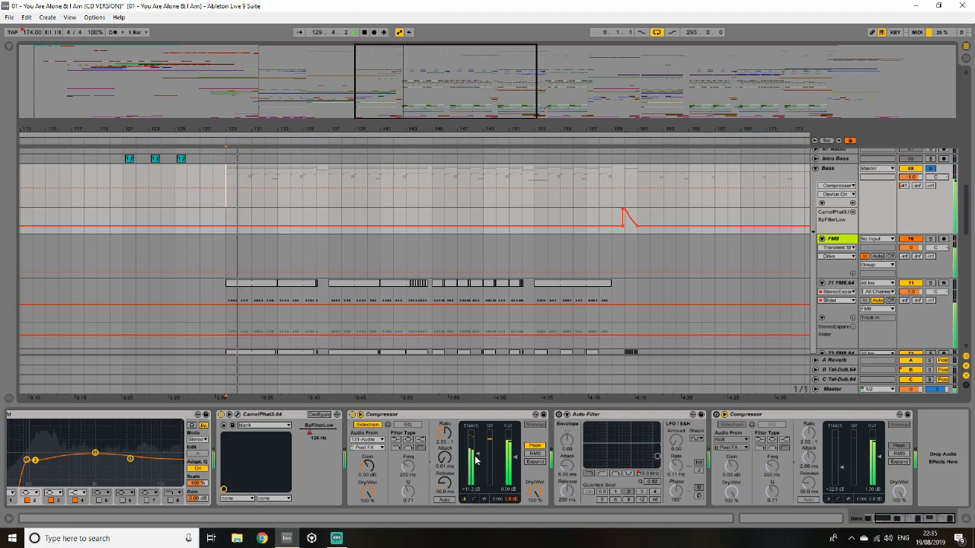
{"action": "key", "text": "space"}
- Compare the bass with the Bass group's Auto Filter on and off during playback from bar 129
{"action": "left_click", "coordinate": [561, 414]}
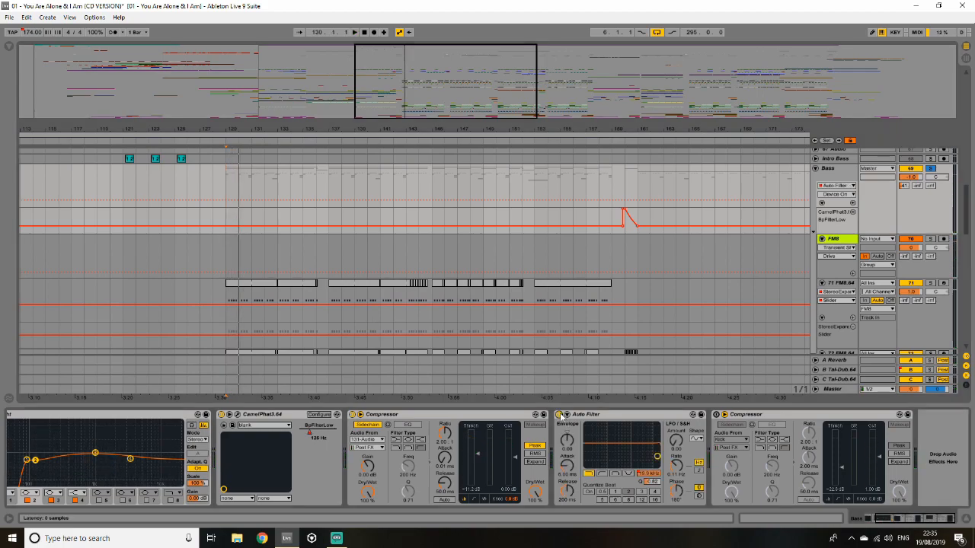
{"action": "key", "text": "space"}
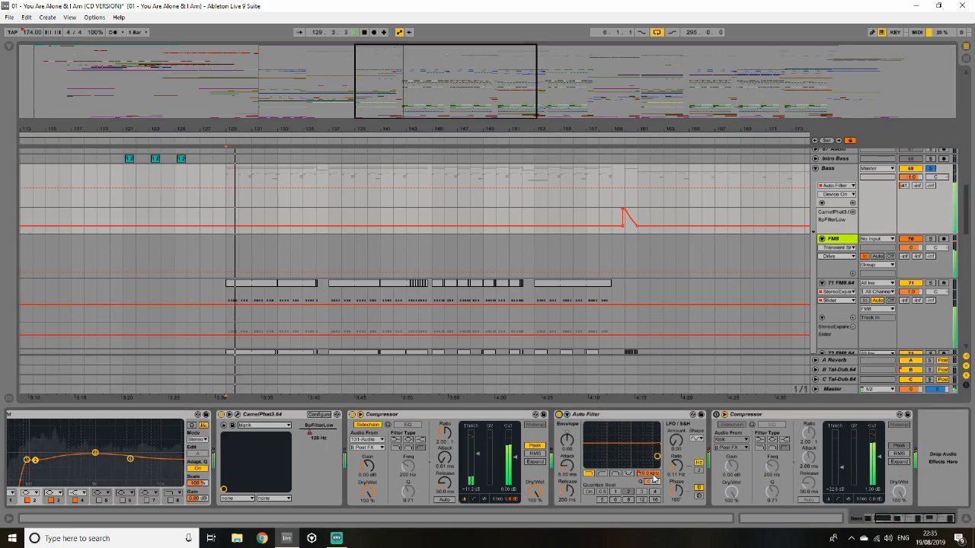
{"action": "left_click", "coordinate": [559, 416]}
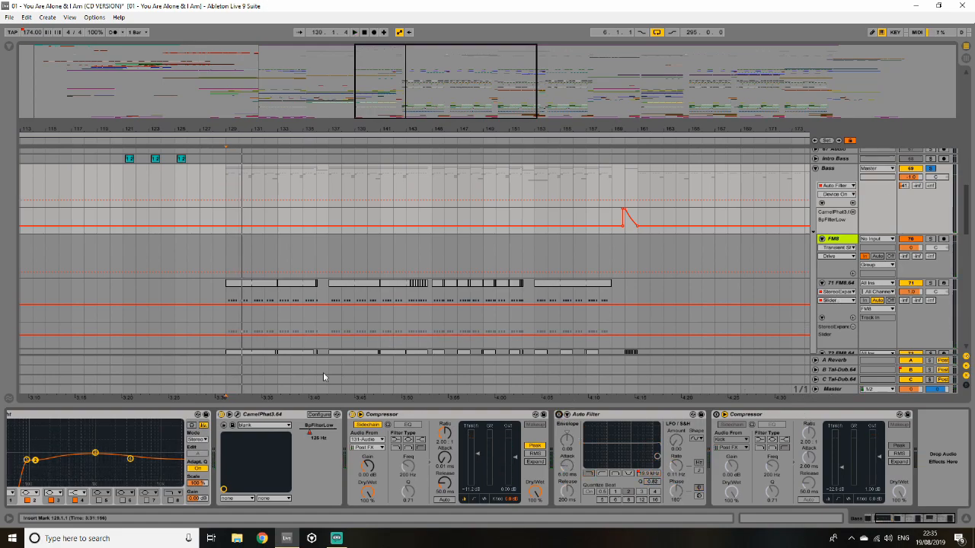
- Add an EQ Eight from the Audio Effects directly after the Bass group's Auto Filter and play the bass through it
{"action": "left_click", "coordinate": [6, 51]}
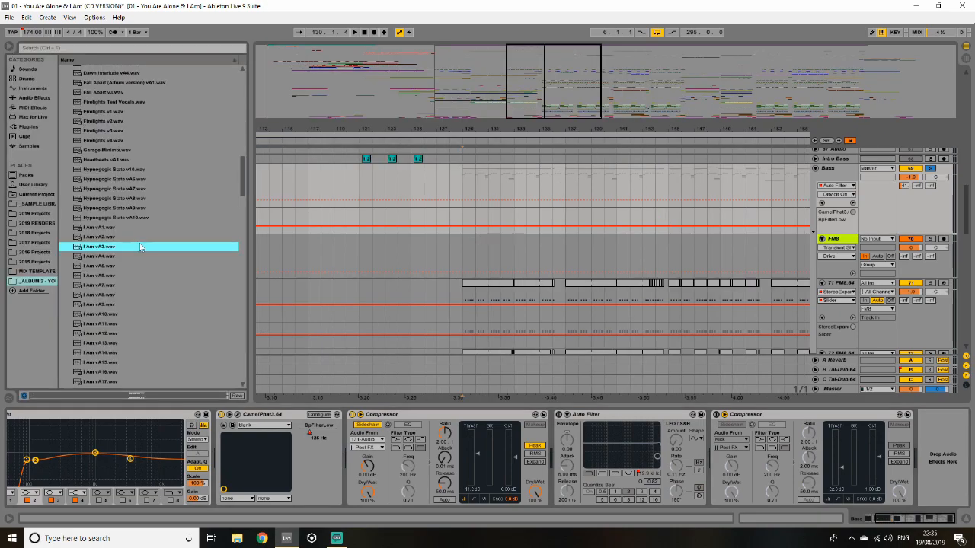
{"action": "left_click", "coordinate": [37, 99]}
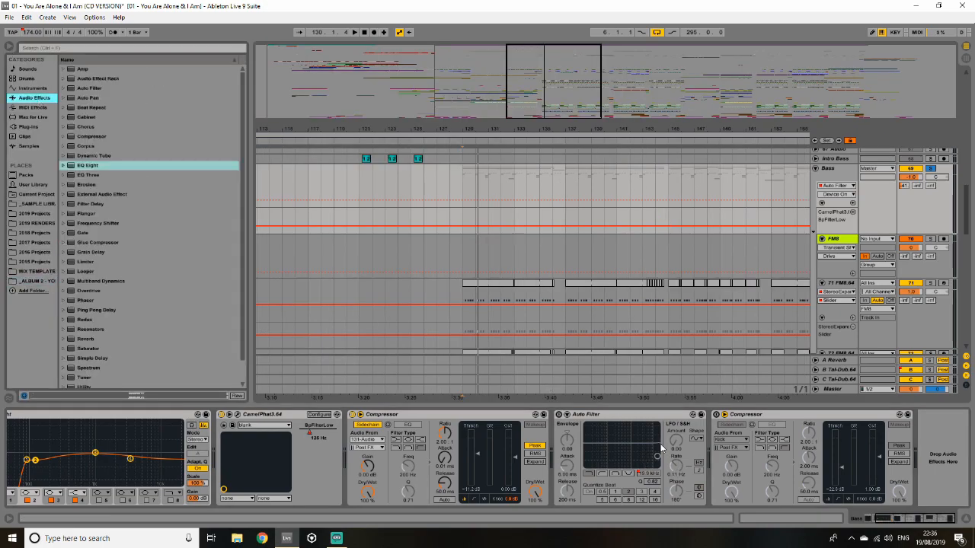
{"action": "left_click_drag", "start_coordinate": [86, 168], "coordinate": [716, 468]}
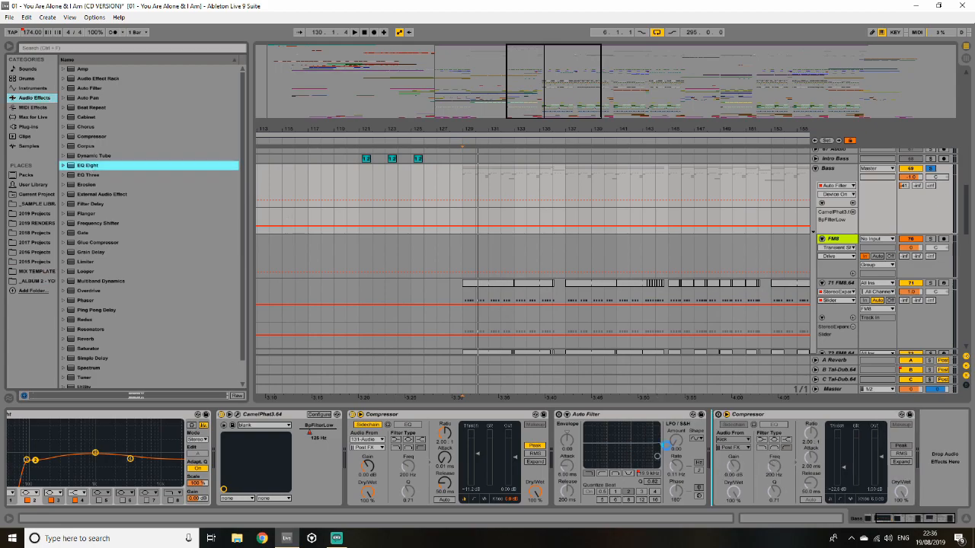
{"action": "left_click_drag", "start_coordinate": [661, 448], "coordinate": [662, 449]}
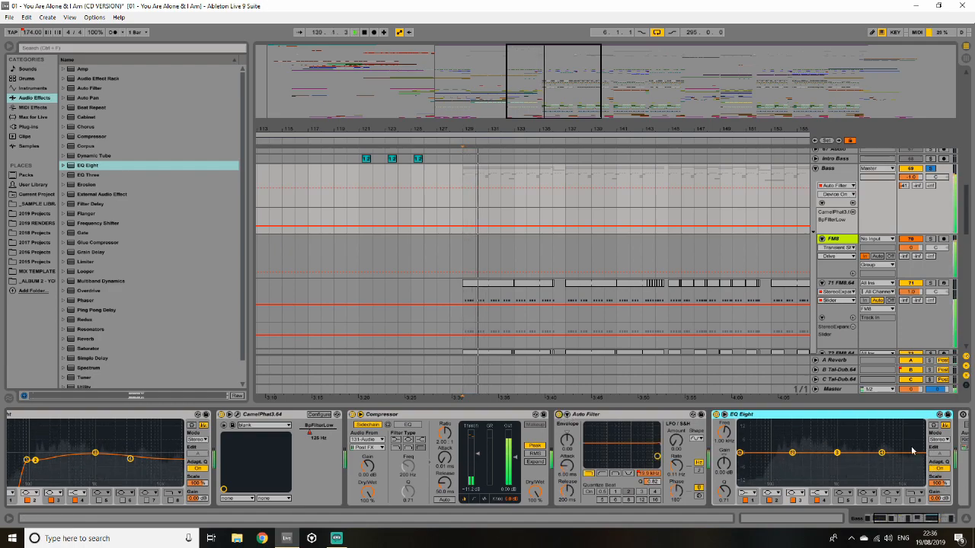
- Turn off the added EQ Eight, delete it from the Bass group's chain, and hide the browser
{"action": "left_click", "coordinate": [717, 414]}
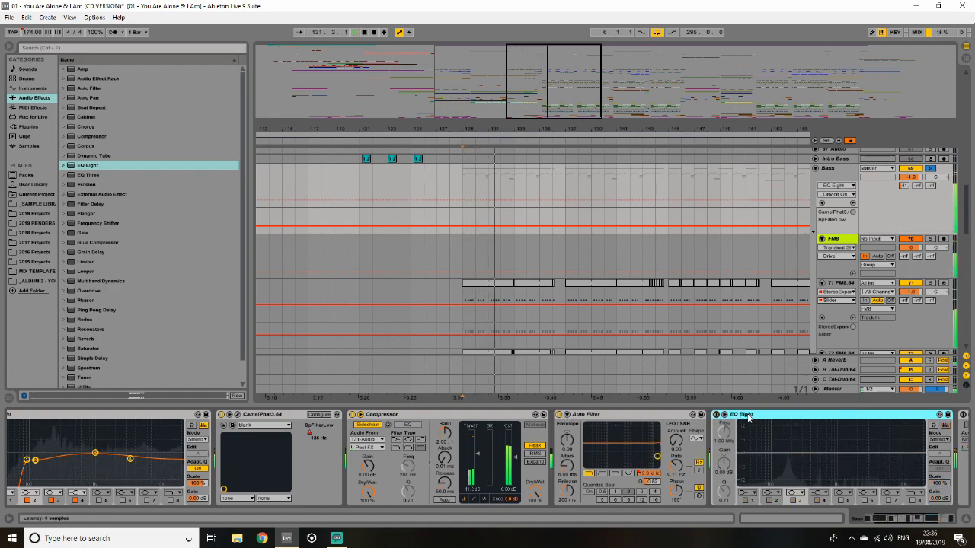
{"action": "key", "text": "Delete"}
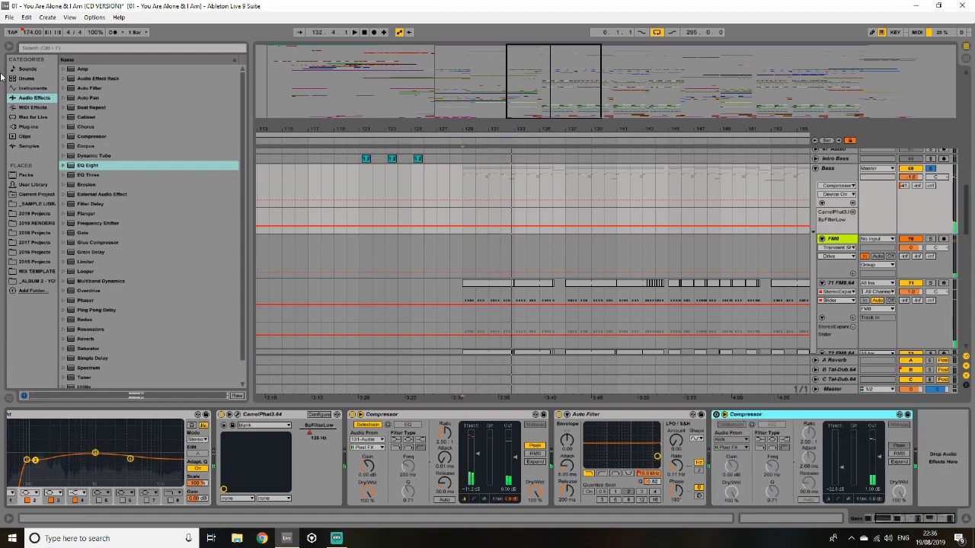
{"action": "left_click", "coordinate": [12, 46]}
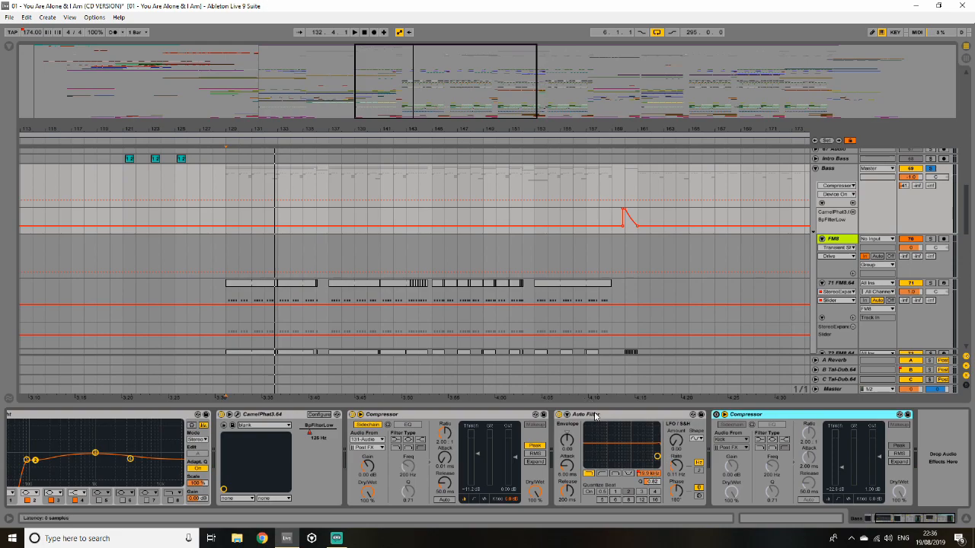
- Show the Auto Filter's Frequency automation on the Bass group and play its dip from bars 143 and 144
{"action": "left_click", "coordinate": [651, 477]}
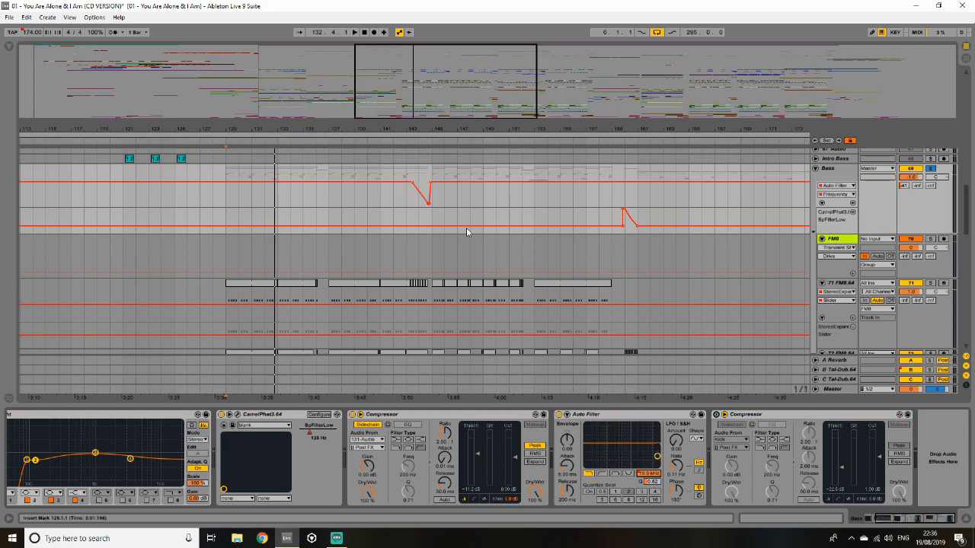
{"action": "left_click", "coordinate": [404, 201]}
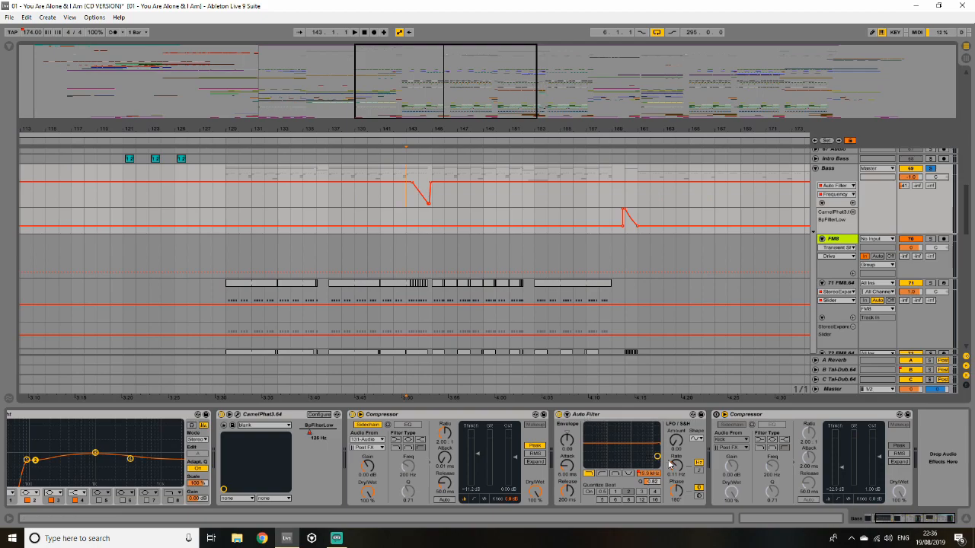
{"action": "key", "text": "space"}
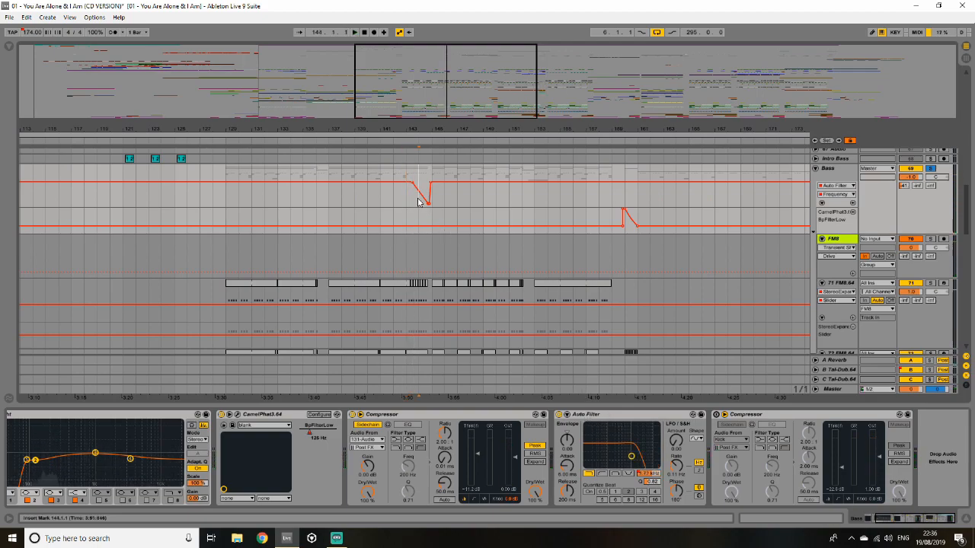
{"action": "left_click", "coordinate": [417, 202]}
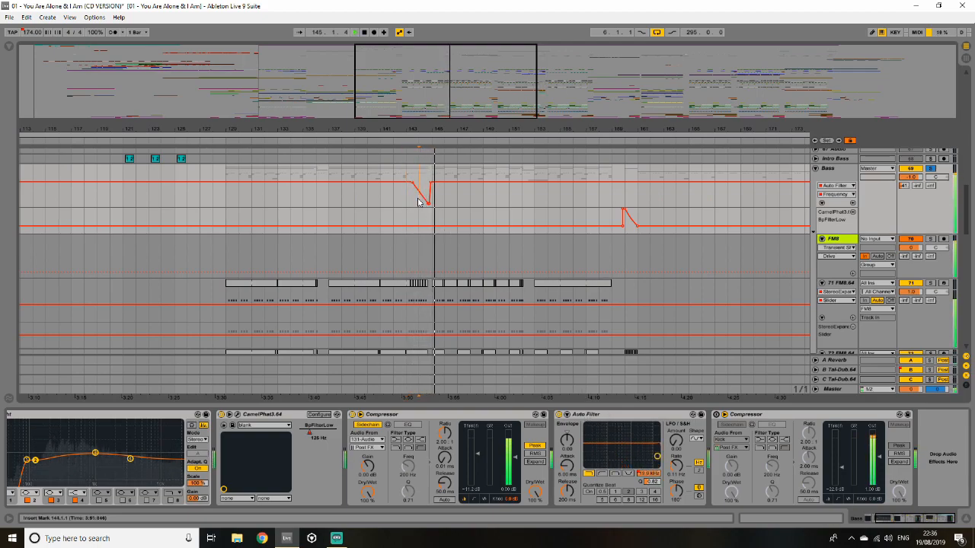
{"action": "key", "text": "space"}
- Turn on the Bass group's last Compressor, sidechained from Kick, and play the bass from bar 144
{"action": "left_click", "coordinate": [717, 415]}
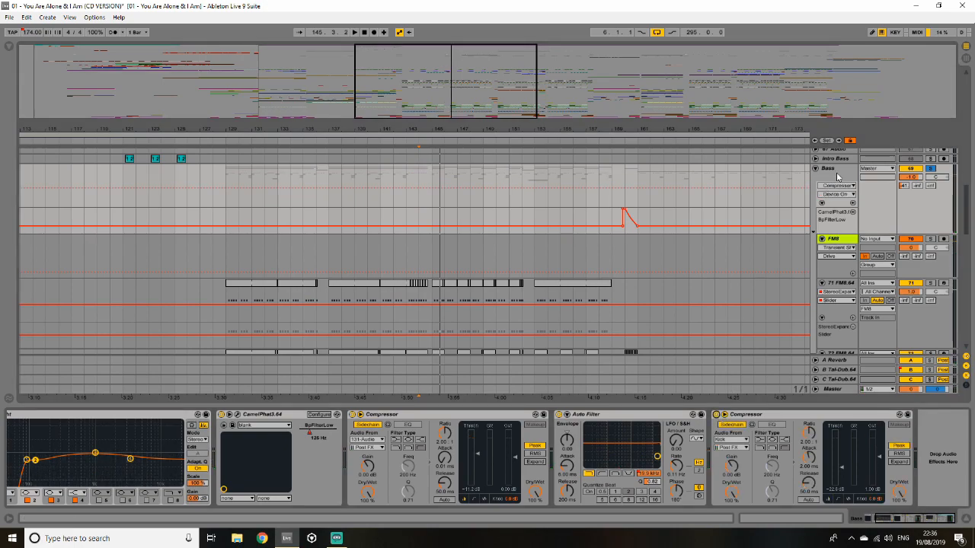
{"action": "left_click", "coordinate": [837, 176]}
{"action": "key", "text": "space"}
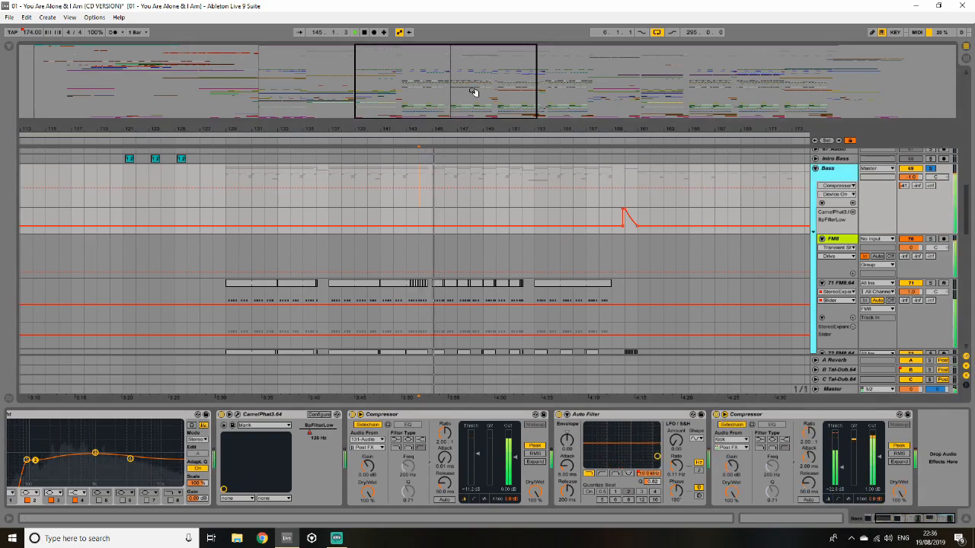
{"action": "key", "text": "space"}
- Widen the arrangement view, place the playback start on the FM8 track at bar 145, and hide the device chain
{"action": "left_click_drag", "start_coordinate": [555, 93], "coordinate": [563, 79]}
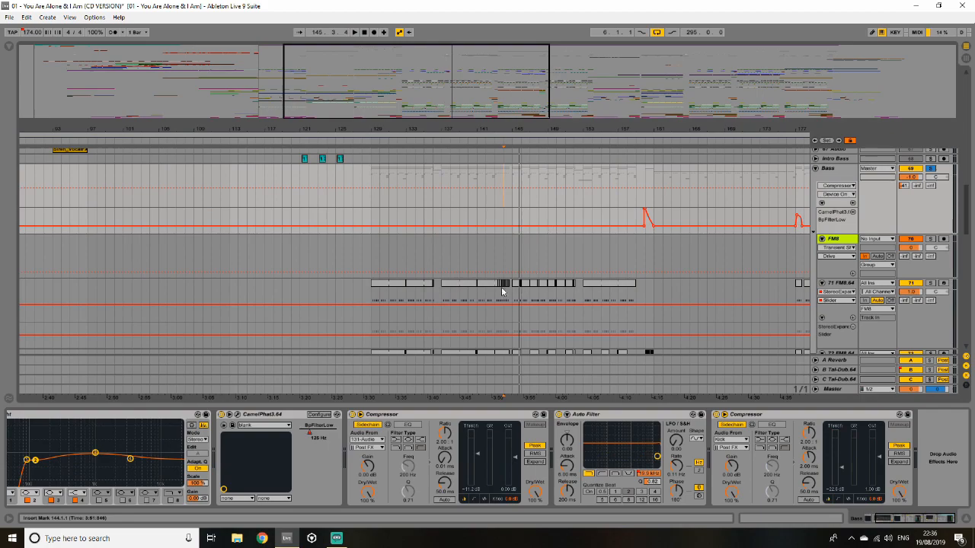
{"action": "left_click", "coordinate": [512, 261]}
{"action": "scroll", "coordinate": [514, 259], "scroll_direction": "down", "scroll_amount": 4}
{"action": "scroll", "coordinate": [768, 288], "scroll_direction": "up", "scroll_amount": 3}
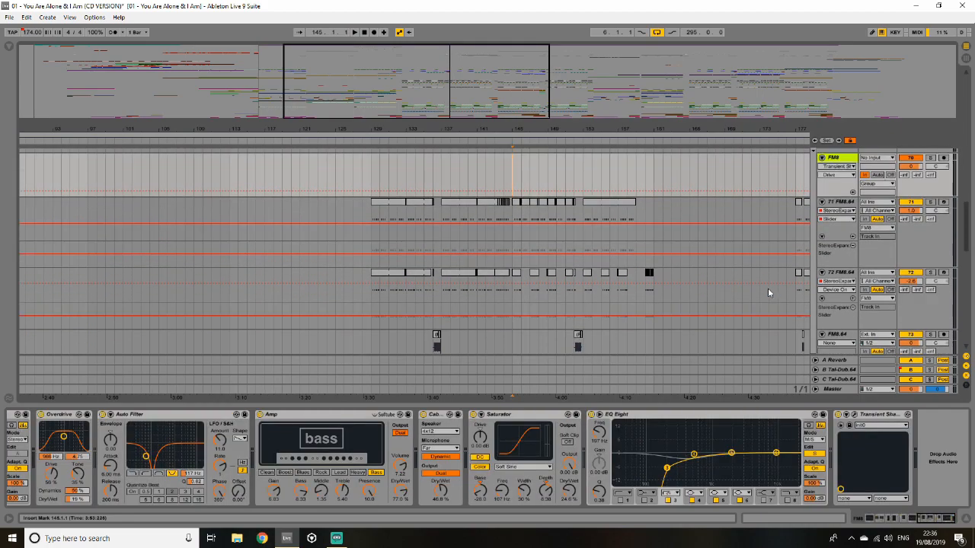
{"action": "left_click", "coordinate": [965, 519]}
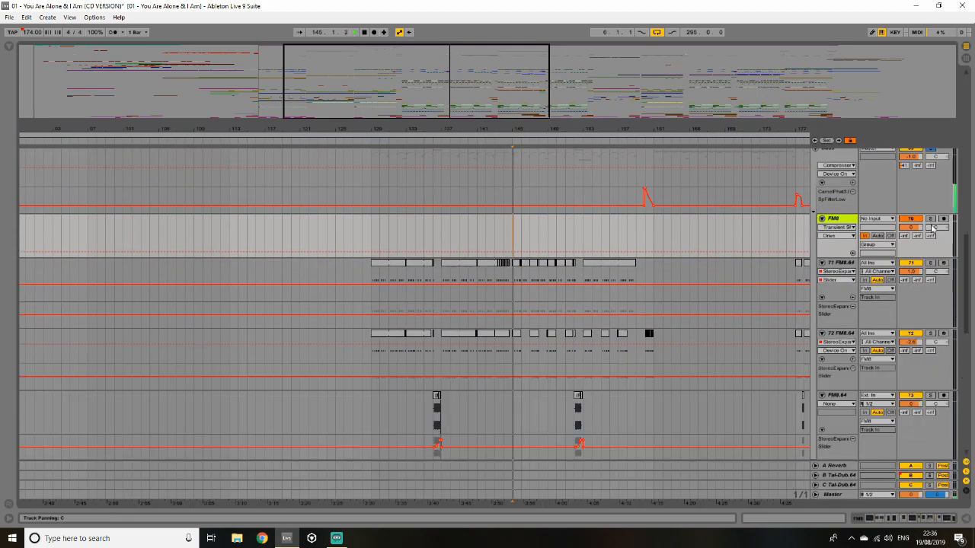
- Fold the 75 Audio track in the Bass group while the bass plays
{"action": "left_click_drag", "start_coordinate": [522, 129], "coordinate": [522, 145]}
{"action": "left_click_drag", "start_coordinate": [479, 79], "coordinate": [495, 64]}
{"action": "left_click_drag", "start_coordinate": [642, 130], "coordinate": [420, 65]}
{"action": "scroll", "coordinate": [807, 361], "scroll_direction": "down", "scroll_amount": 3}
{"action": "scroll", "coordinate": [762, 352], "scroll_direction": "down", "scroll_amount": 2}
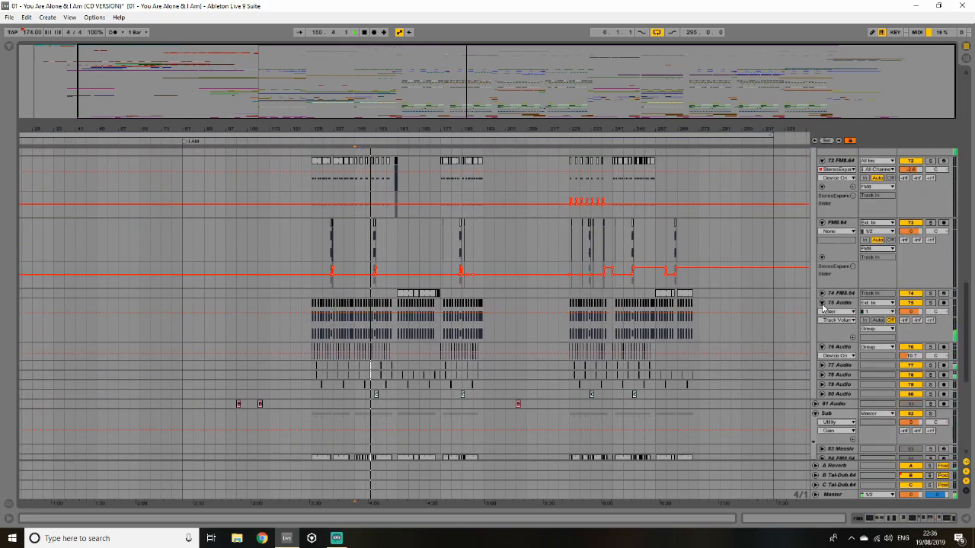
{"action": "left_click", "coordinate": [821, 303]}
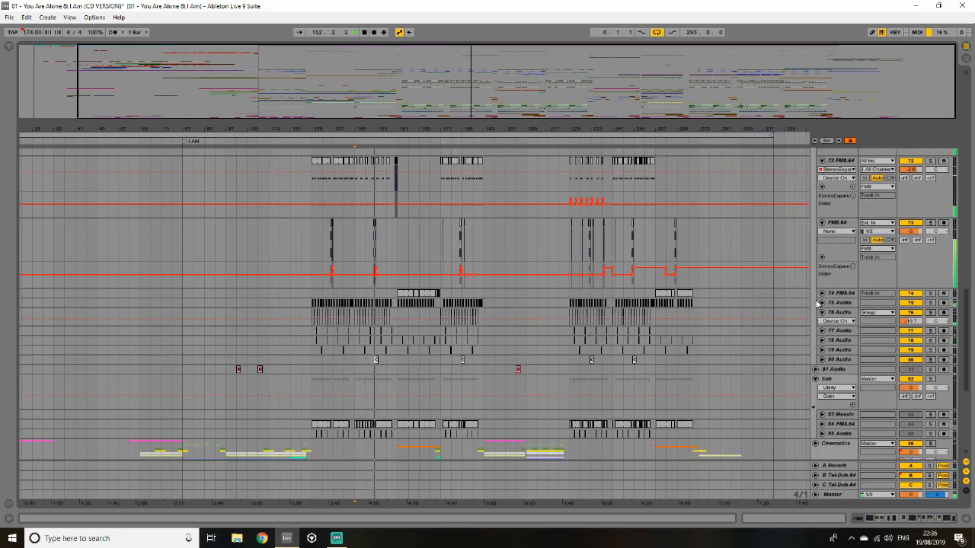
- Play the bass from bar 161, unfold and solo the 74 FM8.64 track, and open its device chain
{"action": "left_click", "coordinate": [399, 181]}
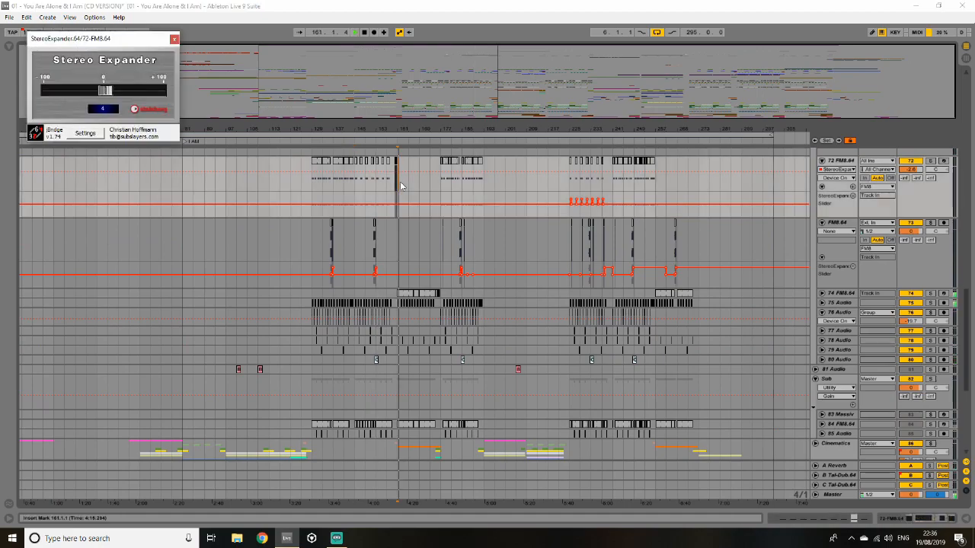
{"action": "left_click", "coordinate": [823, 295]}
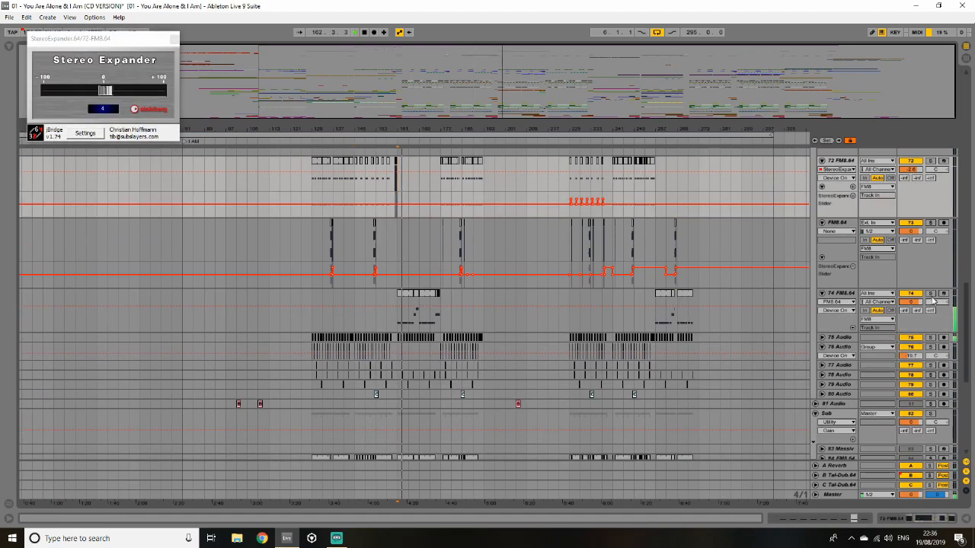
{"action": "key", "text": "space"}
{"action": "double_click", "coordinate": [839, 296]}
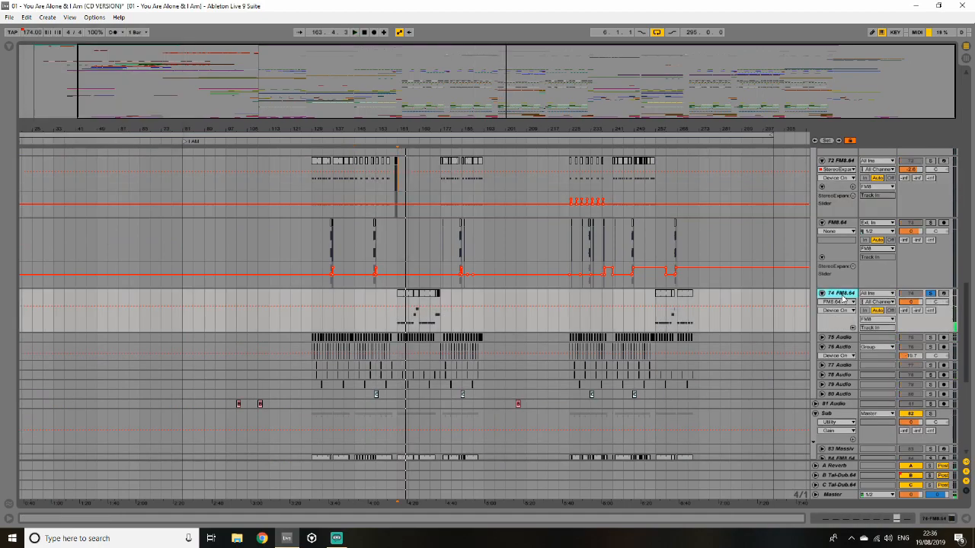
- Select the 71 FM8.64 clip at bar 129 as the playback start, then solo the Clean Vox group
{"action": "scroll", "coordinate": [226, 270], "scroll_direction": "up", "scroll_amount": 4}
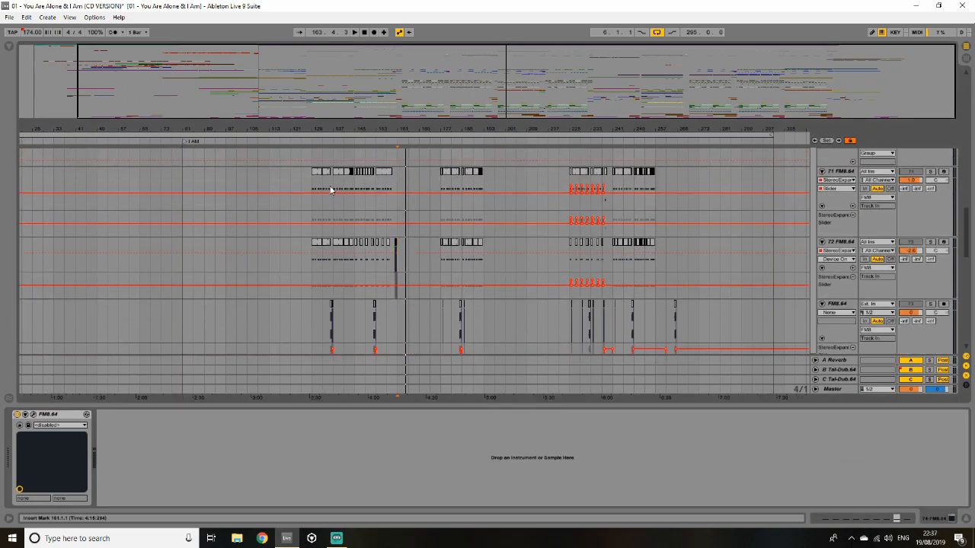
{"action": "left_click", "coordinate": [316, 172]}
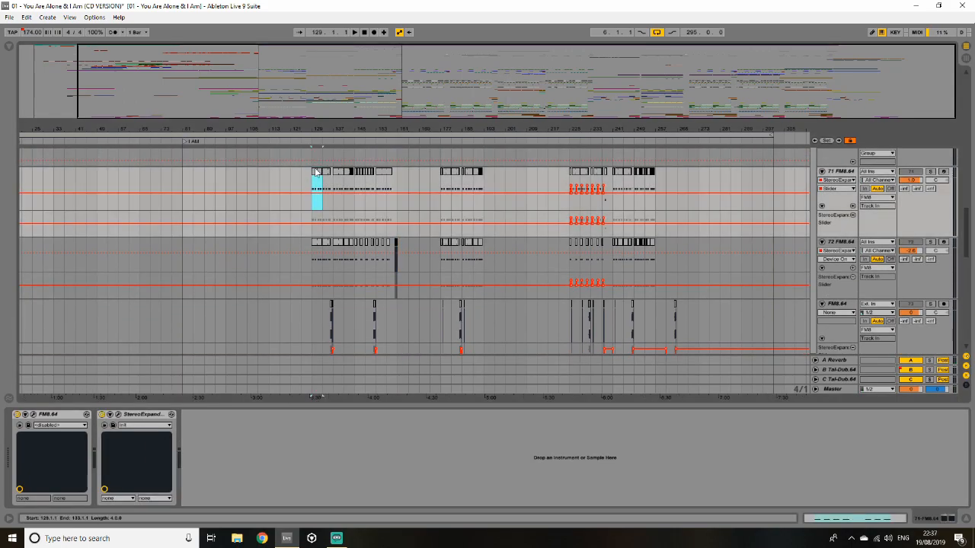
{"action": "scroll", "coordinate": [315, 170], "scroll_direction": "up", "scroll_amount": 15}
{"action": "scroll", "coordinate": [314, 168], "scroll_direction": "up", "scroll_amount": 5}
{"action": "left_click", "coordinate": [931, 160]}
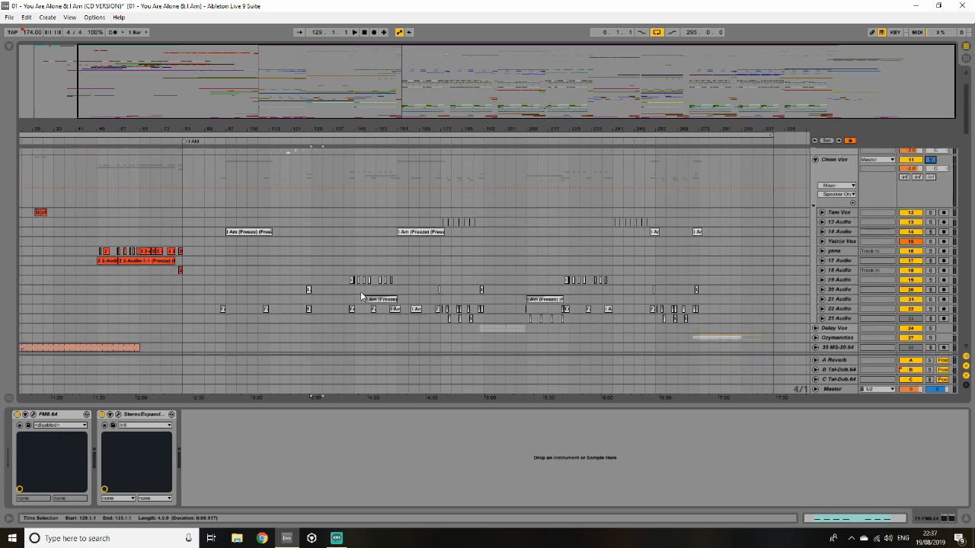
- Look over the arrangement's tracks with the detail view hidden and play the song from bar 143
{"action": "left_click", "coordinate": [341, 283]}
{"action": "scroll", "coordinate": [929, 303], "scroll_direction": "down", "scroll_amount": 10}
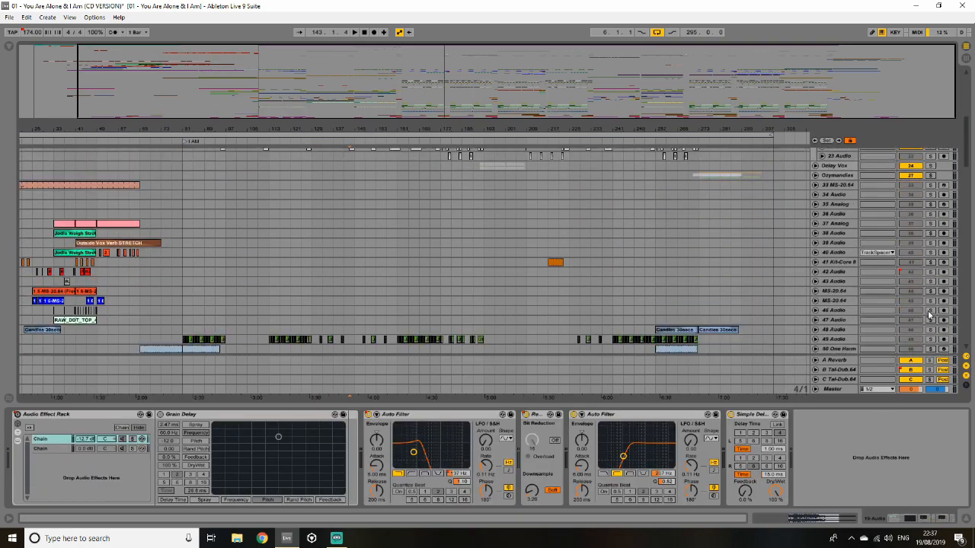
{"action": "scroll", "coordinate": [929, 302], "scroll_direction": "down", "scroll_amount": 5}
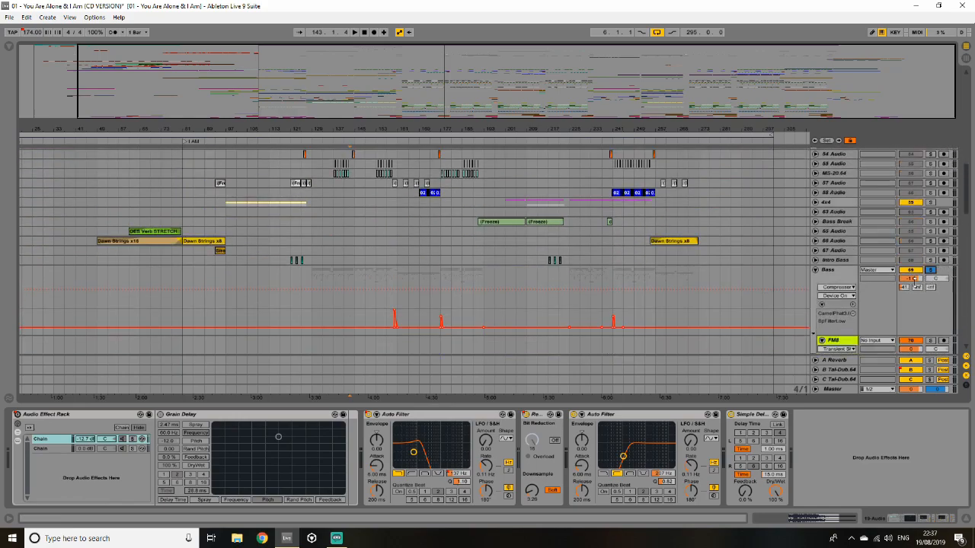
{"action": "left_click", "coordinate": [965, 518]}
{"action": "scroll", "coordinate": [305, 411], "scroll_direction": "down", "scroll_amount": 4}
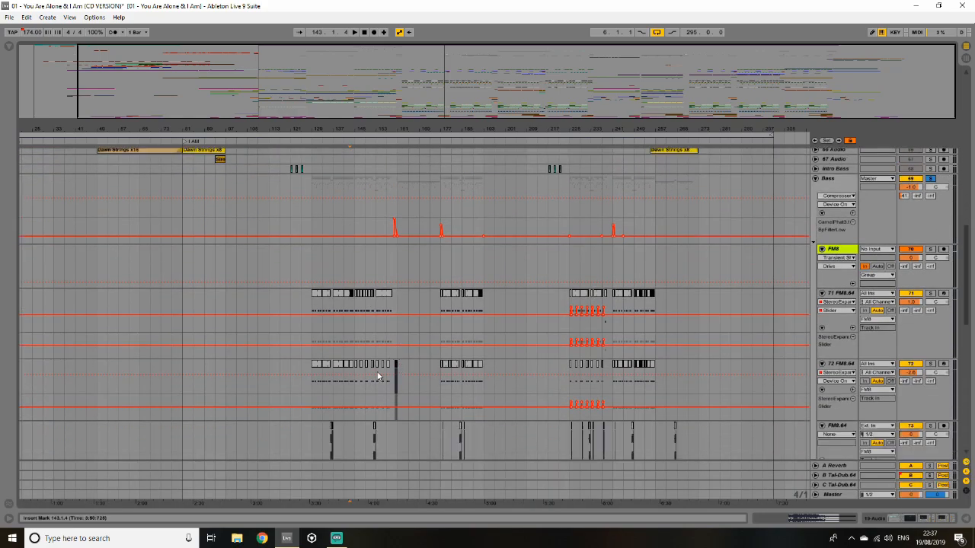
{"action": "left_click_drag", "start_coordinate": [965, 309], "coordinate": [971, 170]}
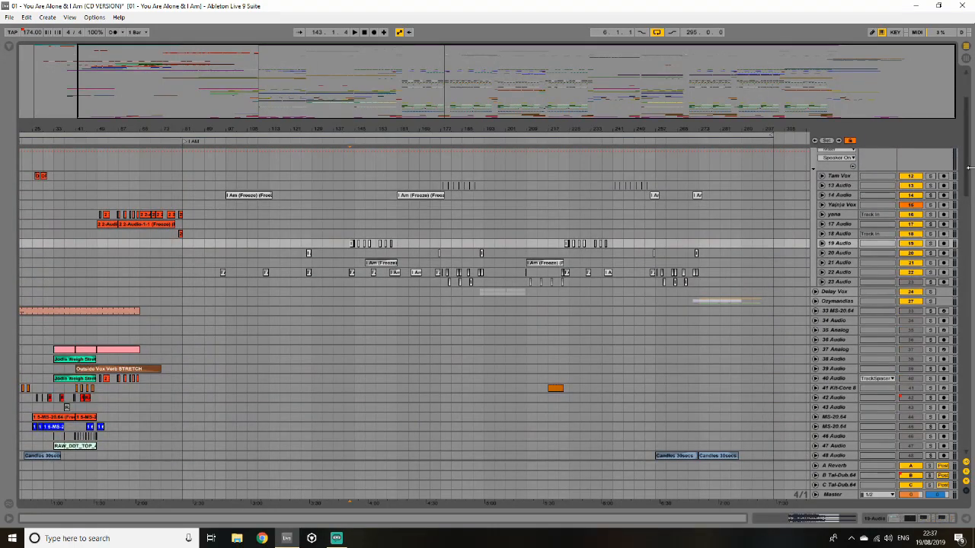
{"action": "key", "text": "space"}
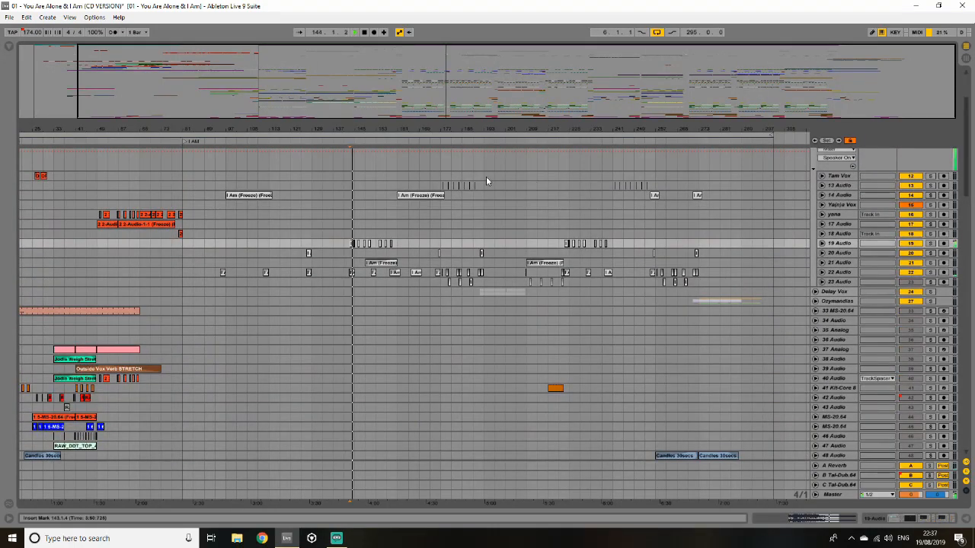
- Examine the vocal clip waveforms on the 19 Audio track around bars 143 to 151 and fold the track again
{"action": "left_click_drag", "start_coordinate": [456, 76], "coordinate": [455, 179]}
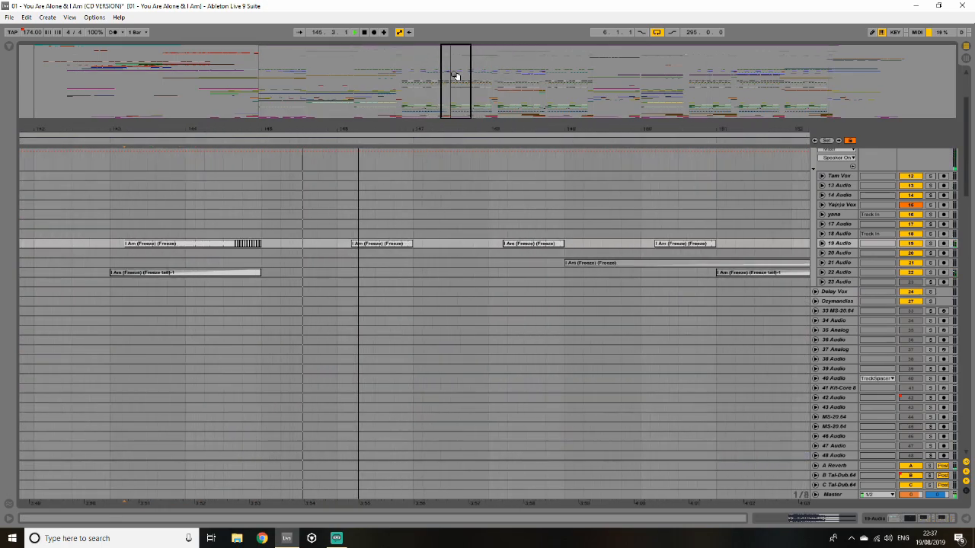
{"action": "left_click", "coordinate": [822, 242]}
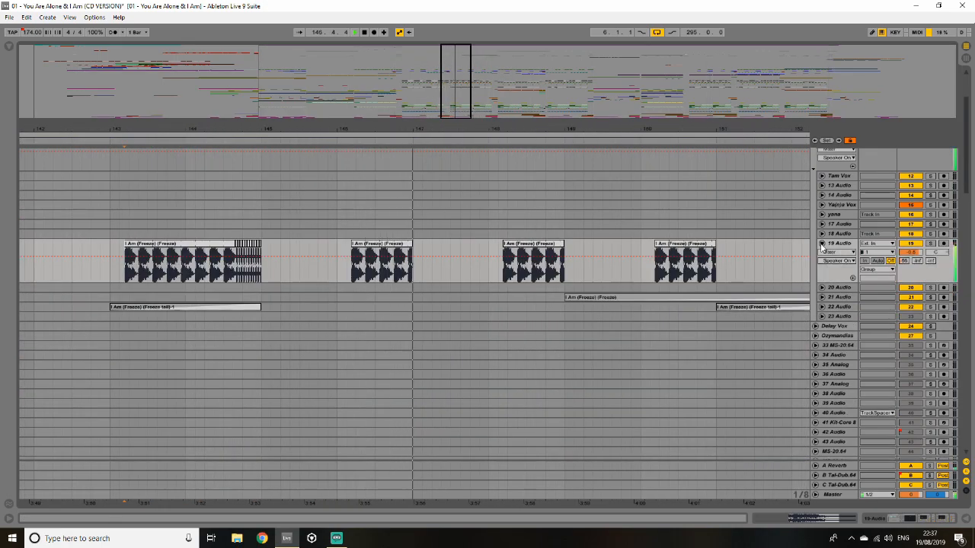
{"action": "left_click", "coordinate": [822, 243]}
{"action": "left_click_drag", "start_coordinate": [455, 91], "coordinate": [458, 84]}
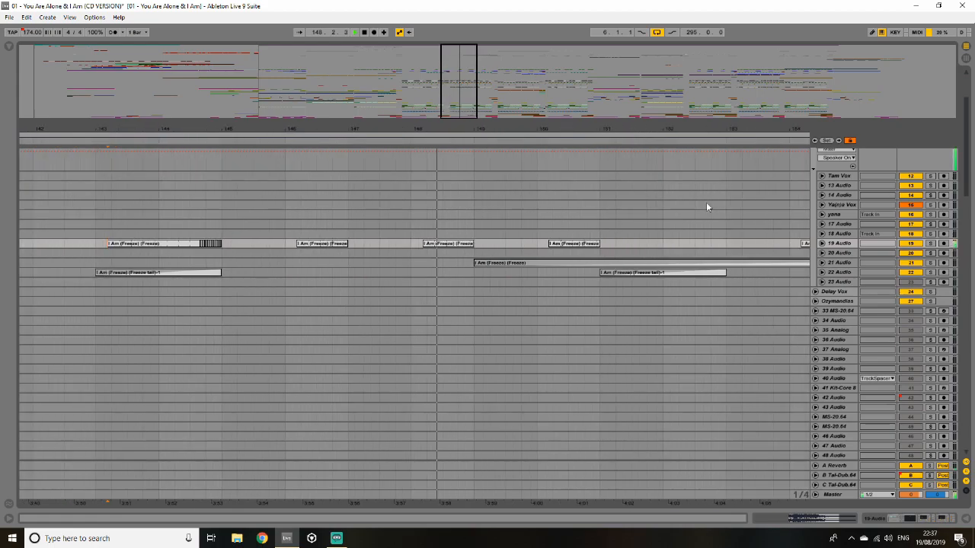
- Unfold the 22 Audio and 19 Audio tracks to examine their fades and waveforms between bars 143 and 160
{"action": "left_click_drag", "start_coordinate": [465, 116], "coordinate": [481, 113]}
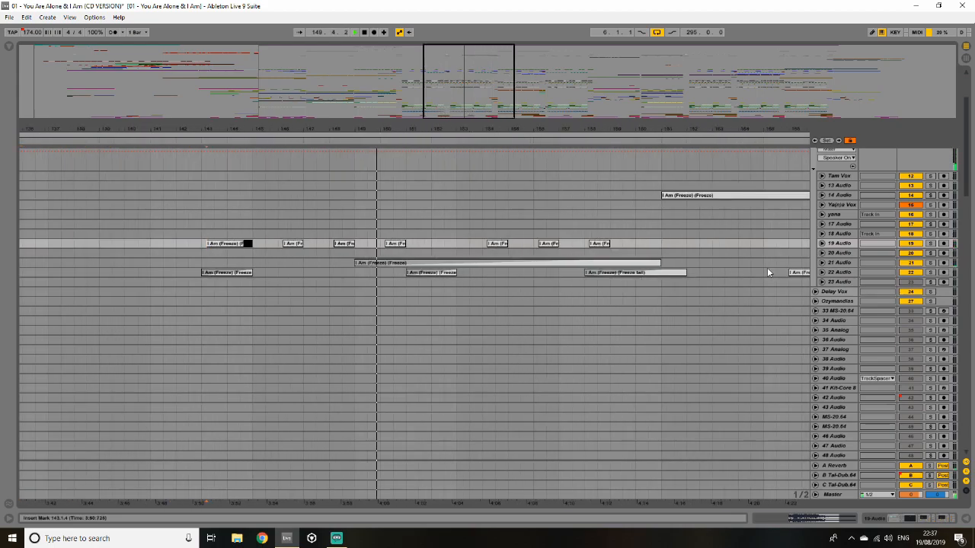
{"action": "left_click", "coordinate": [821, 272]}
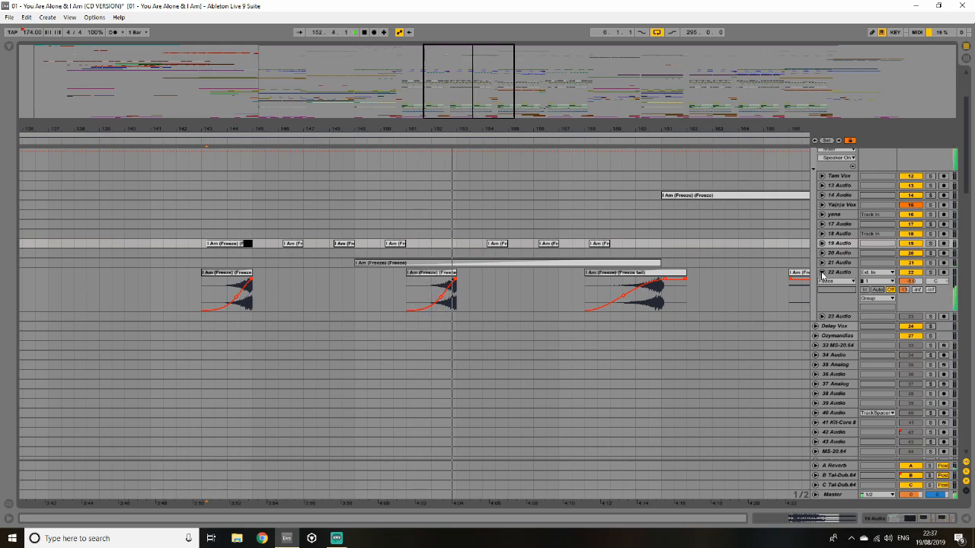
{"action": "left_click", "coordinate": [455, 246]}
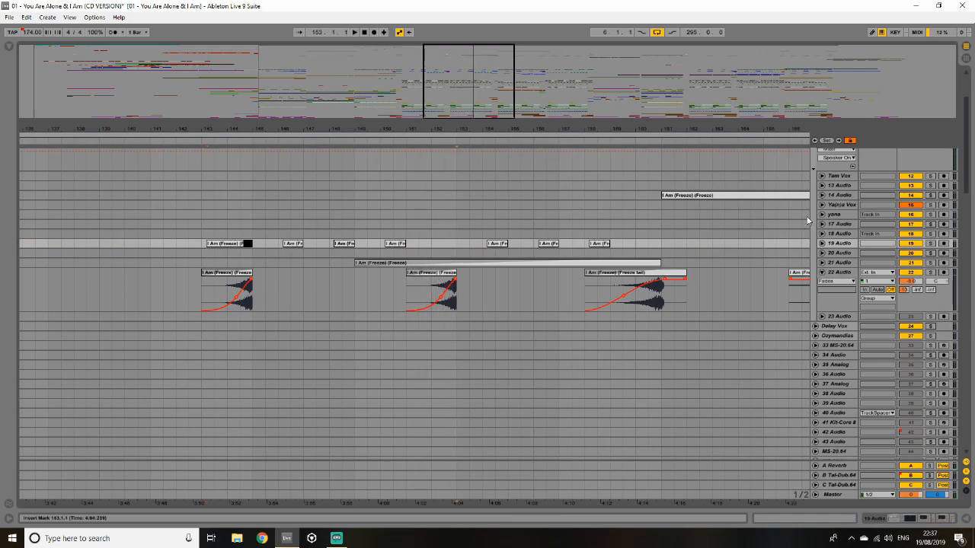
{"action": "left_click", "coordinate": [821, 243]}
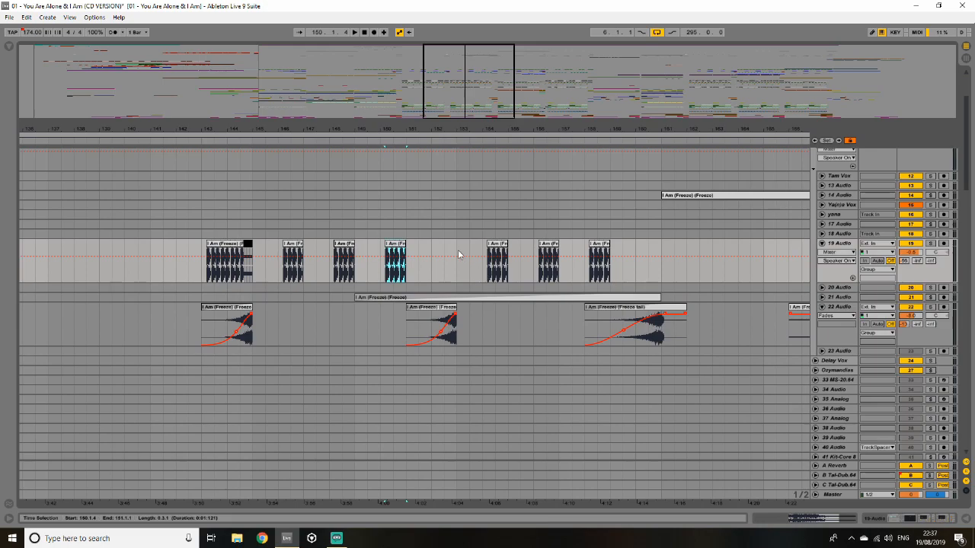
- Select the 19 Audio clip at bar 150, play the song from bar 153 and fold 19 Audio and 22 Audio
{"action": "left_click", "coordinate": [394, 244]}
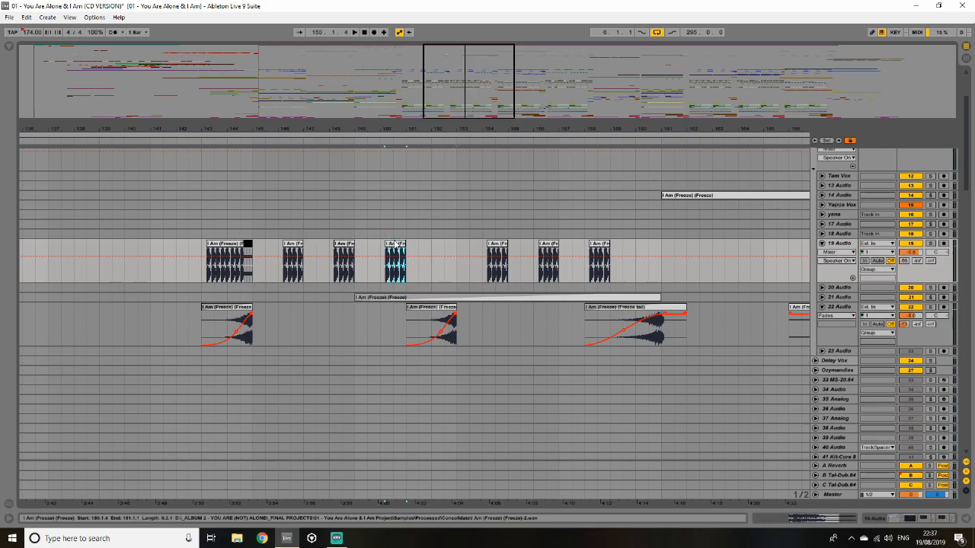
{"action": "left_click", "coordinate": [457, 249]}
{"action": "key", "text": "space"}
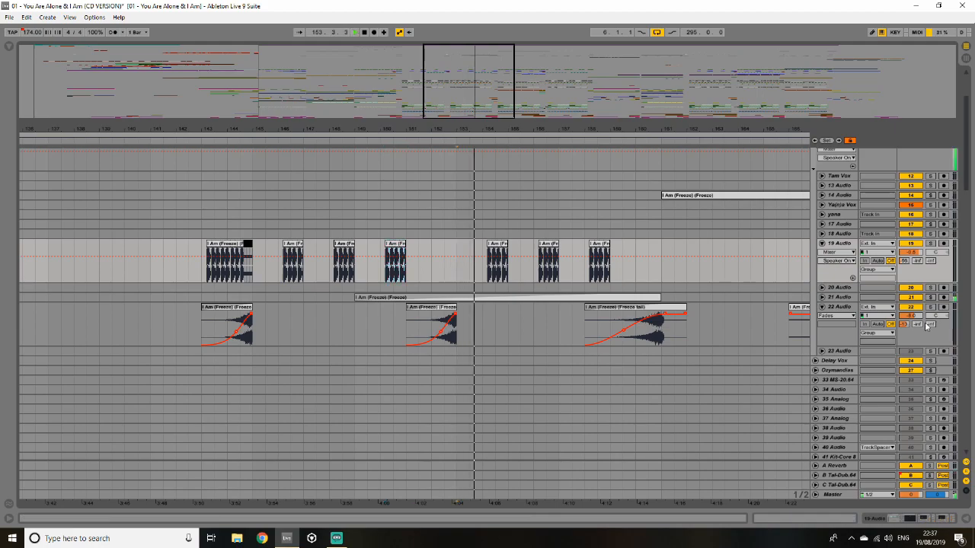
{"action": "left_click", "coordinate": [821, 306]}
{"action": "left_click", "coordinate": [821, 243]}
- Examine the clip waveforms on the 22 Audio and 21 Audio tracks, folding each track again
{"action": "left_click_drag", "start_coordinate": [520, 118], "coordinate": [518, 97]}
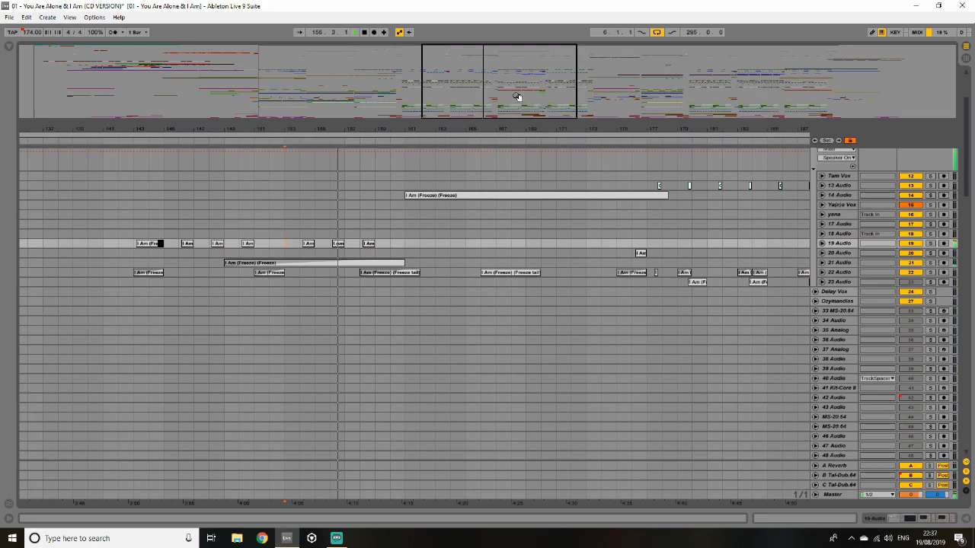
{"action": "left_click", "coordinate": [821, 272]}
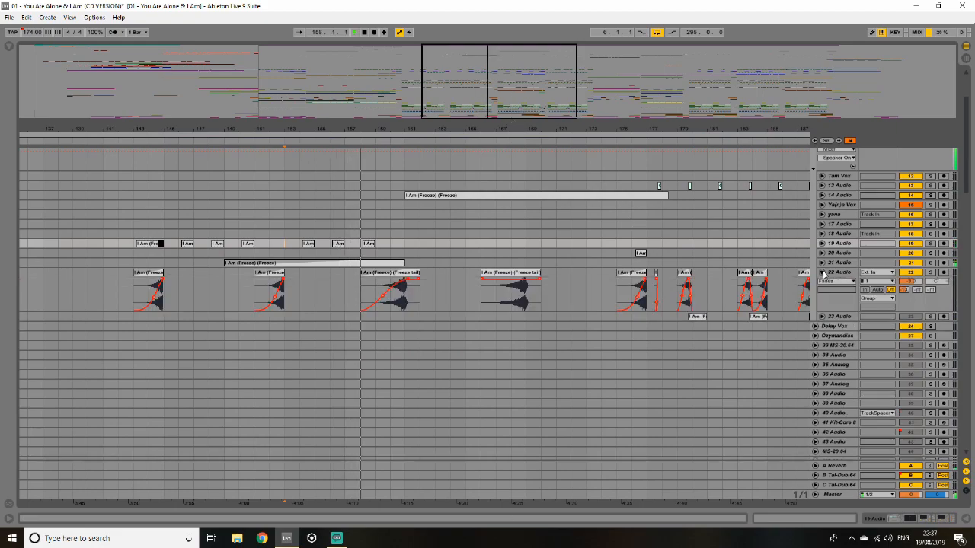
{"action": "left_click", "coordinate": [821, 272]}
{"action": "left_click", "coordinate": [821, 262]}
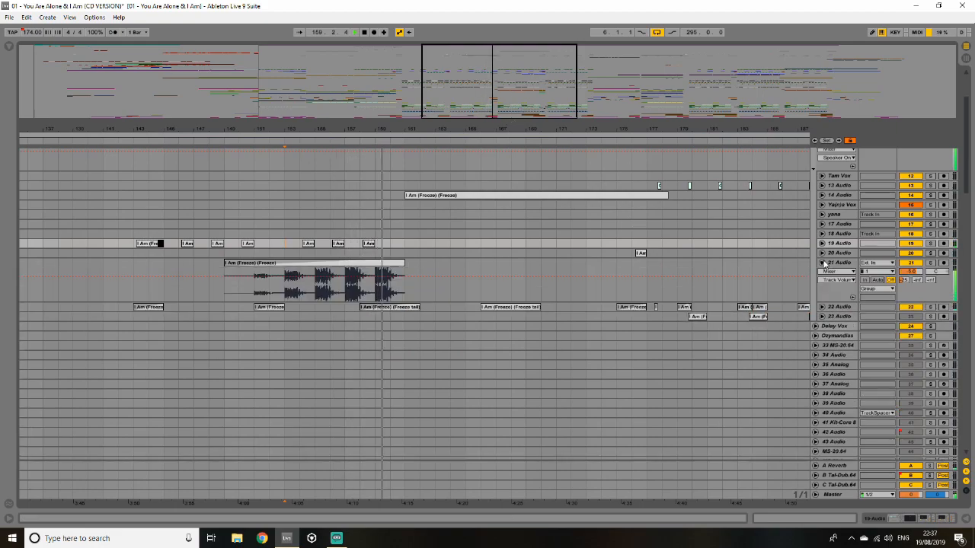
{"action": "left_click", "coordinate": [821, 262]}
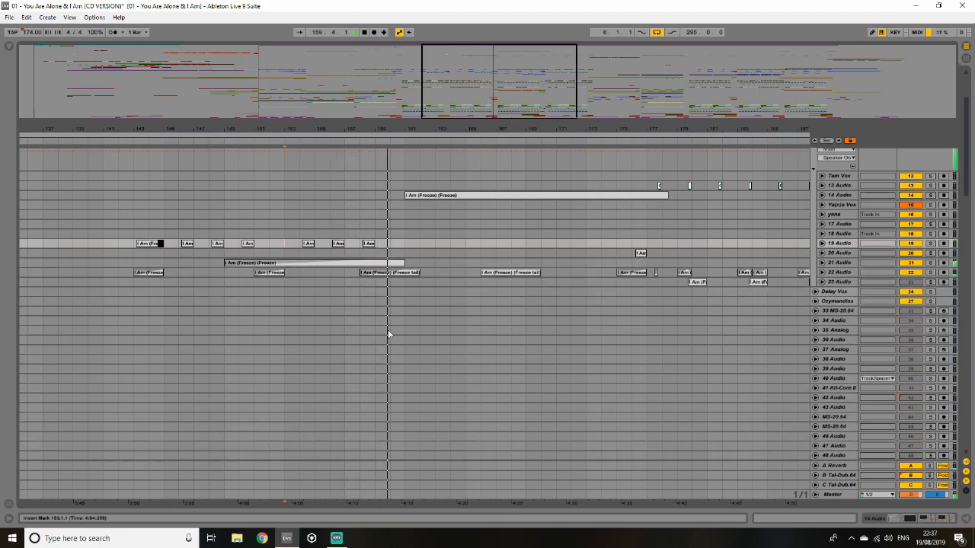
- Inspect the long vocal clip on the 14 Audio track and play the song from its start at bar 161
{"action": "left_click", "coordinate": [822, 196]}
{"action": "left_click", "coordinate": [822, 197]}
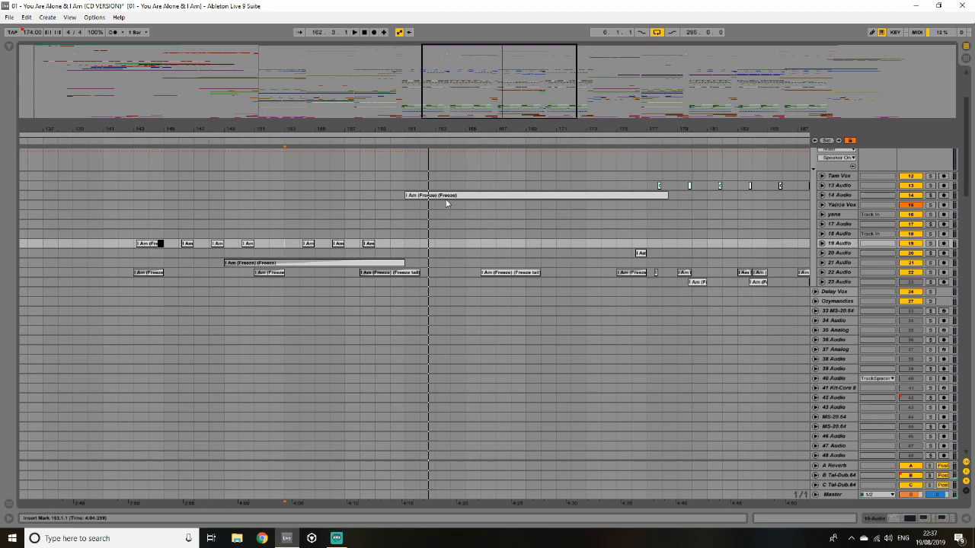
{"action": "left_click", "coordinate": [447, 198]}
{"action": "key", "text": "space"}
- Solo the 74 FM8.64 track and display the MIDI notes of its clip starting at bar 161
{"action": "scroll", "coordinate": [461, 249], "scroll_direction": "down", "scroll_amount": 4}
{"action": "scroll", "coordinate": [461, 252], "scroll_direction": "down", "scroll_amount": 10}
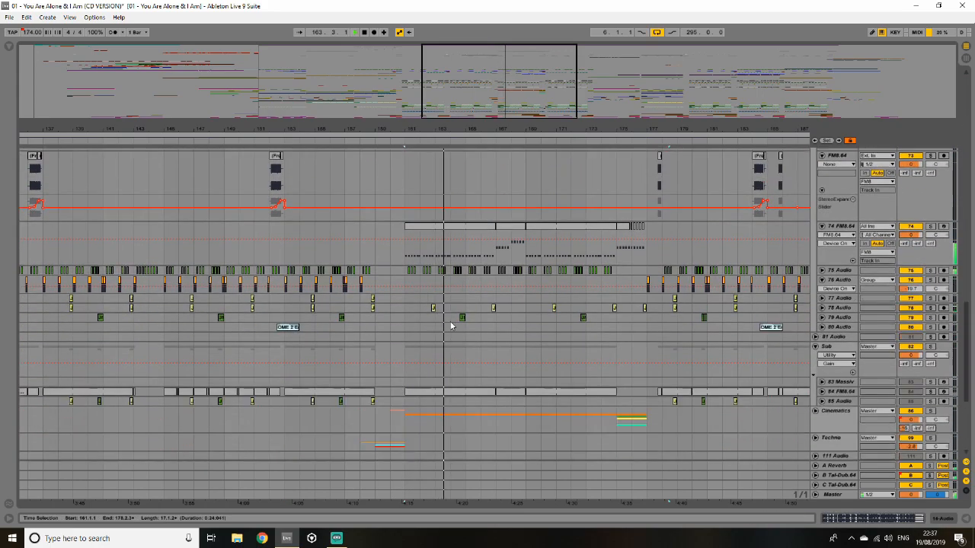
{"action": "left_click", "coordinate": [929, 226]}
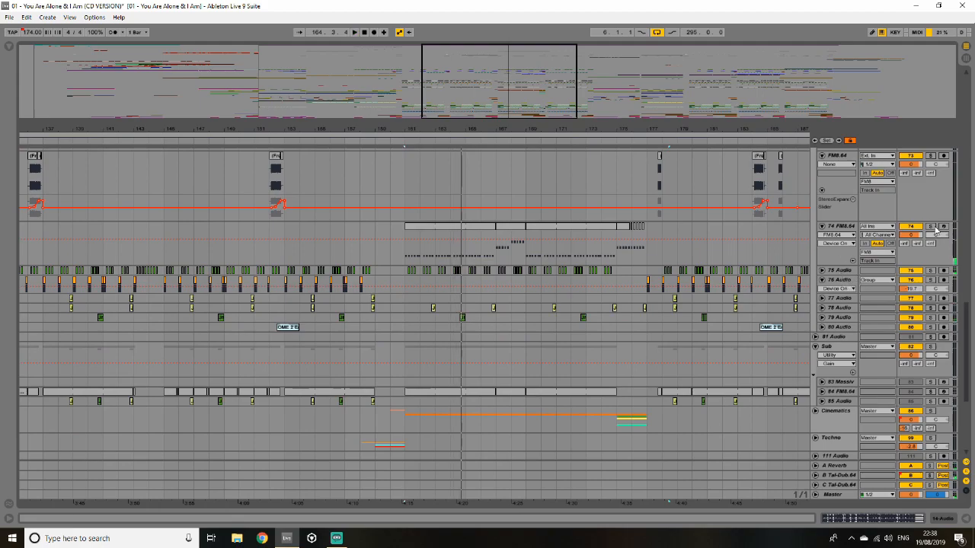
{"action": "double_click", "coordinate": [841, 226]}
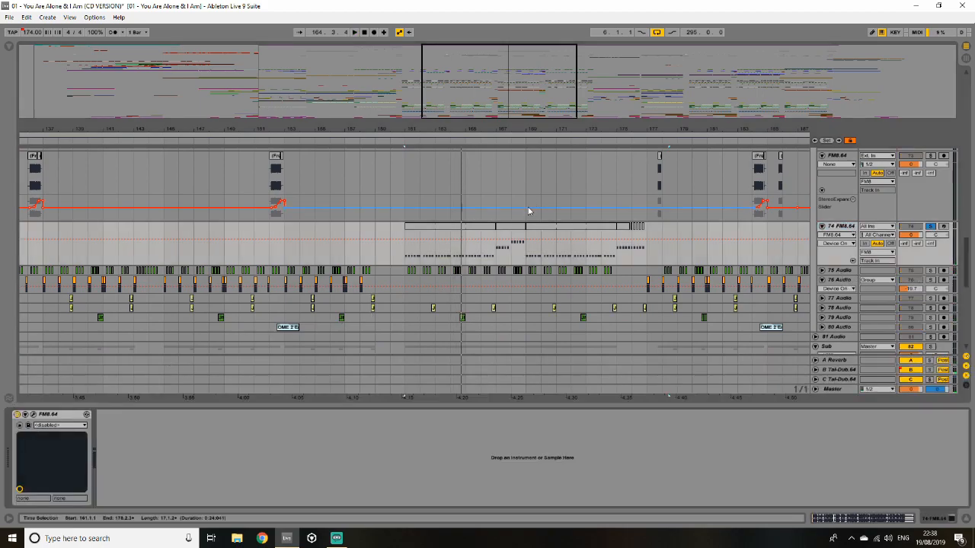
{"action": "left_click", "coordinate": [488, 243]}
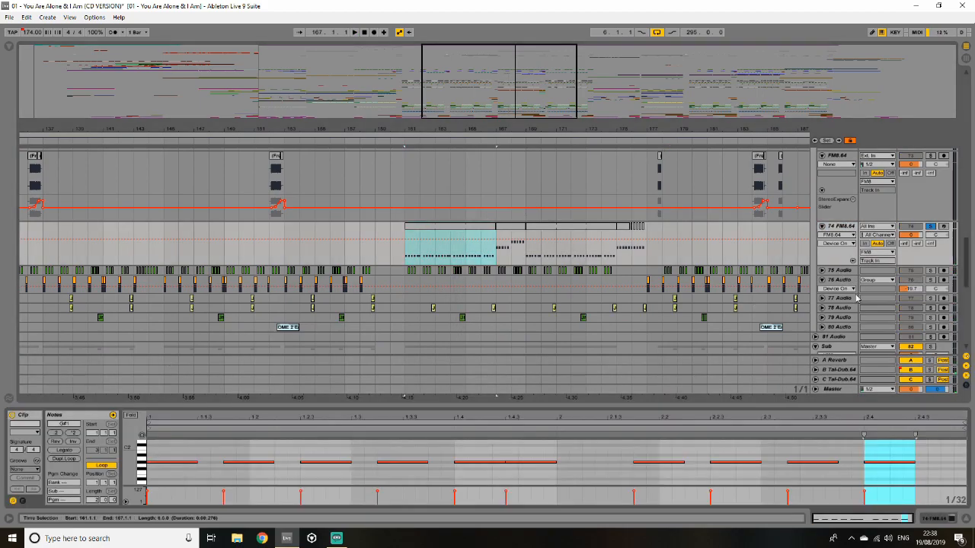
- Open the FM8 synth of the 74 FM8.64 track and show its operators overview
{"action": "double_click", "coordinate": [834, 226]}
{"action": "left_click", "coordinate": [34, 415]}
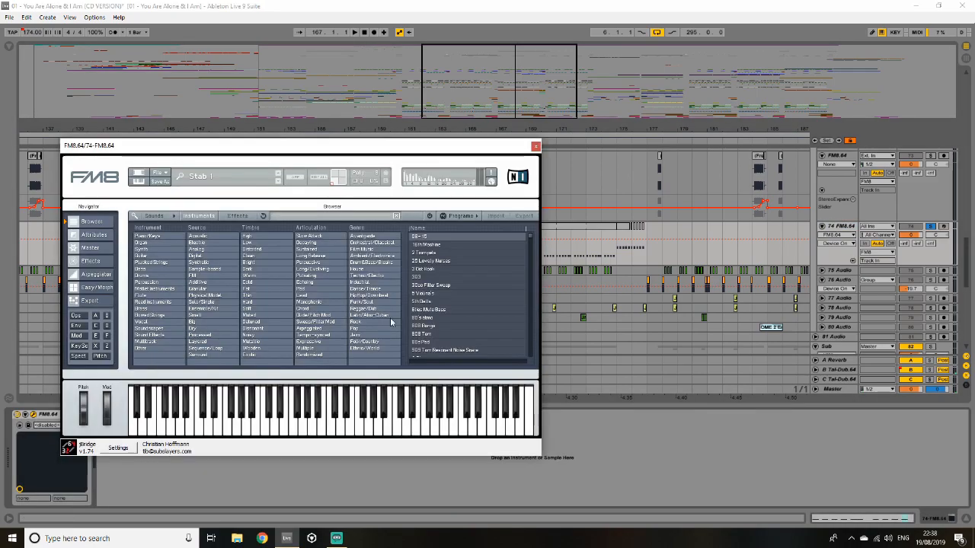
{"action": "left_click", "coordinate": [77, 315]}
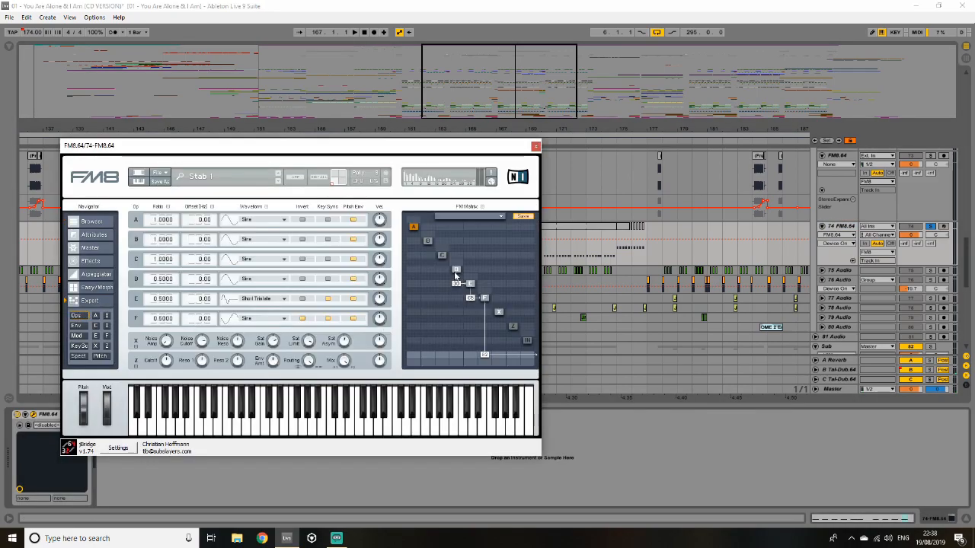
- Examine the waveform and envelope settings of FM8 operators D, E and F, and close the synth window
{"action": "left_click", "coordinate": [455, 270]}
{"action": "left_click", "coordinate": [470, 284]}
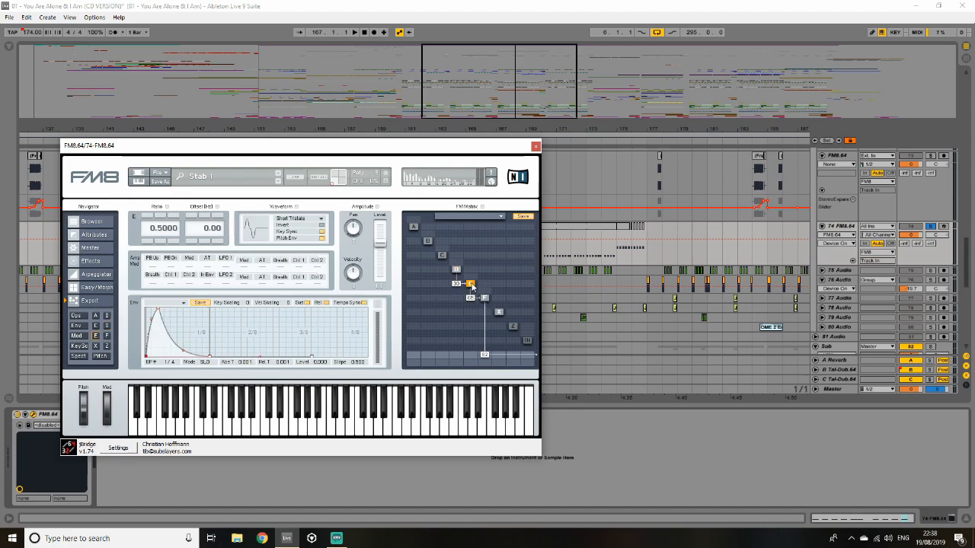
{"action": "left_click", "coordinate": [485, 297]}
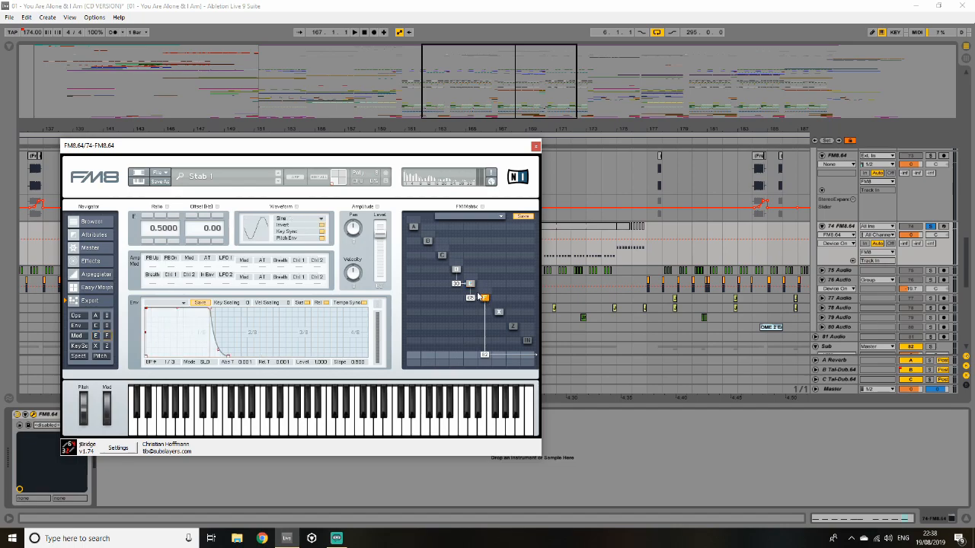
{"action": "left_click", "coordinate": [469, 284]}
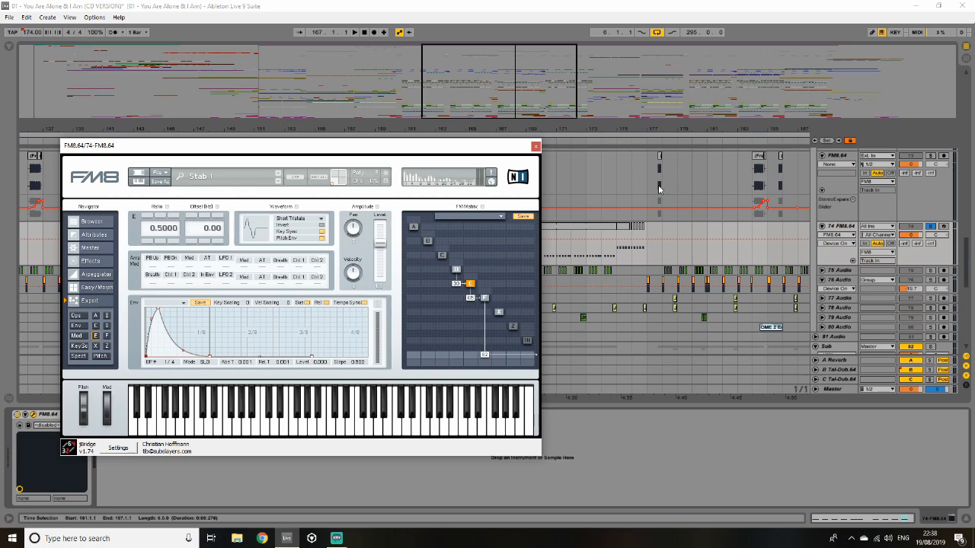
{"action": "left_click", "coordinate": [536, 146]}
- Play the soloed FM8 clip from bar 161 and unfold the 75 Audio track to compare its clips with the notes
{"action": "mouse_move", "coordinate": [533, 69]}
{"action": "left_mouse_down"}
{"action": "mouse_move", "coordinate": [516, 91]}
{"action": "mouse_move", "coordinate": [531, 81]}
{"action": "left_mouse_up"}
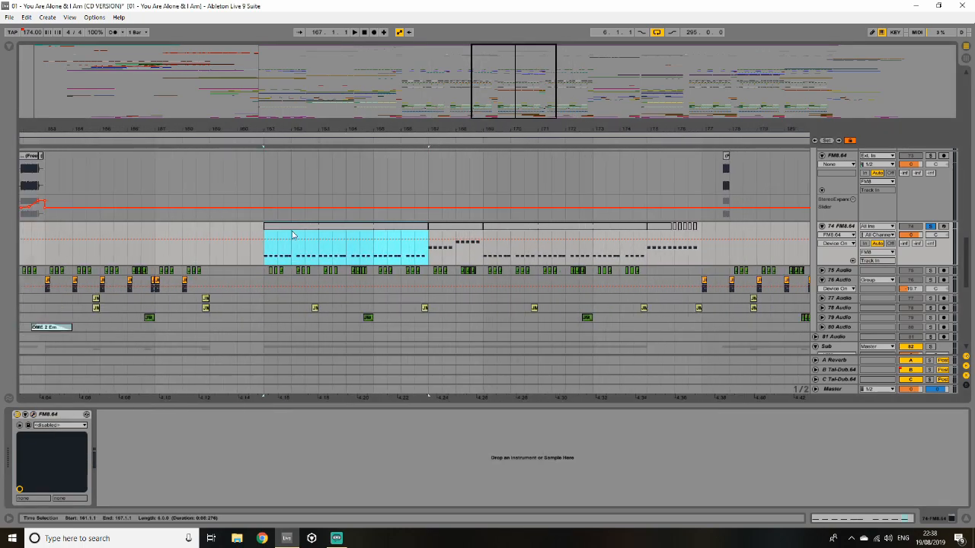
{"action": "key", "text": "space"}
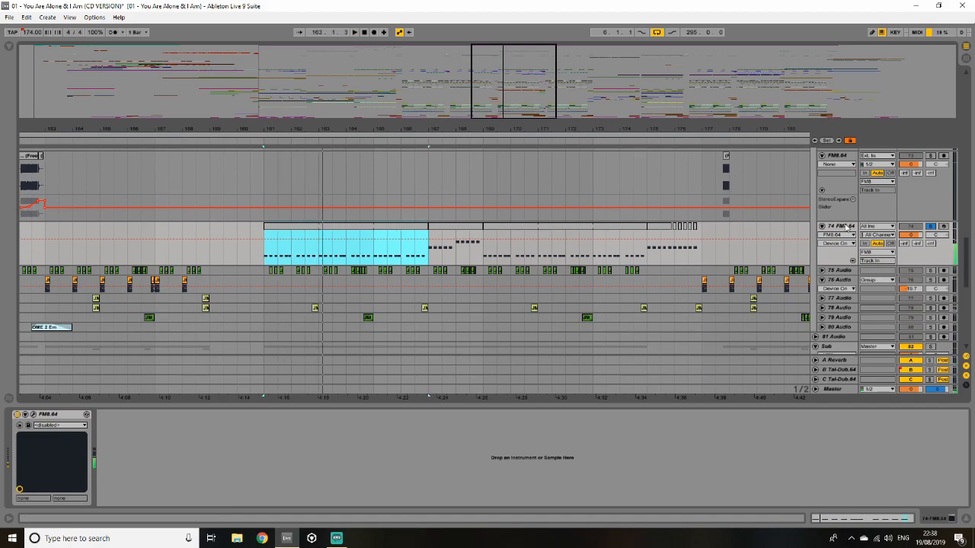
{"action": "left_click", "coordinate": [823, 270]}
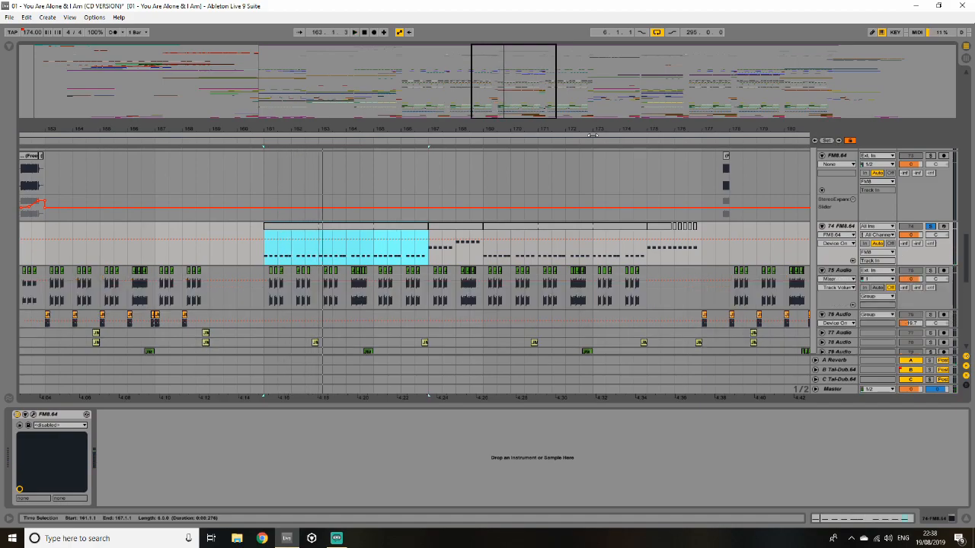
{"action": "mouse_move", "coordinate": [518, 76]}
{"action": "left_mouse_down"}
{"action": "mouse_move", "coordinate": [507, 99]}
{"action": "mouse_move", "coordinate": [517, 78]}
{"action": "left_mouse_up"}
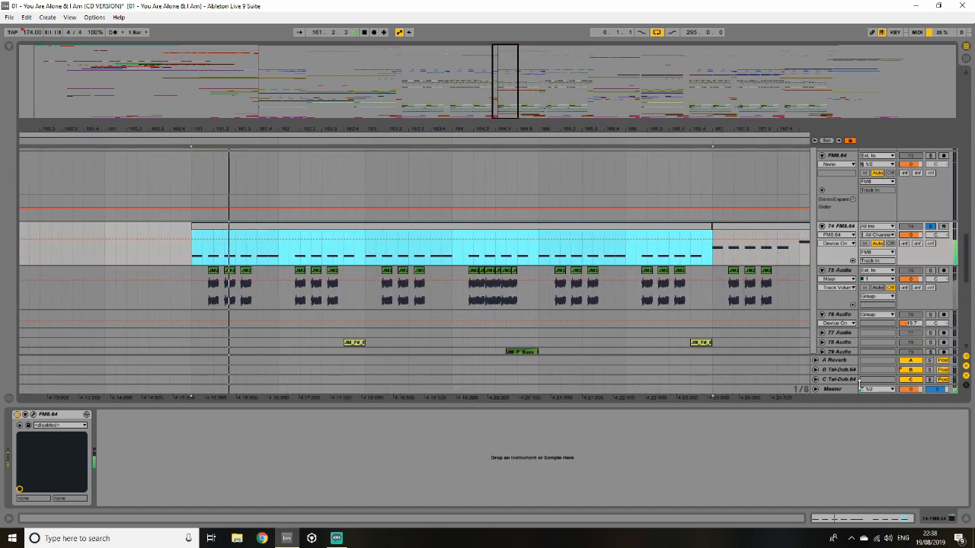
- View the playing signal in the Master track's s(M)exoscope oscilloscope and put the plug-in windows away
{"action": "left_click", "coordinate": [832, 389]}
{"action": "left_click", "coordinate": [329, 414]}
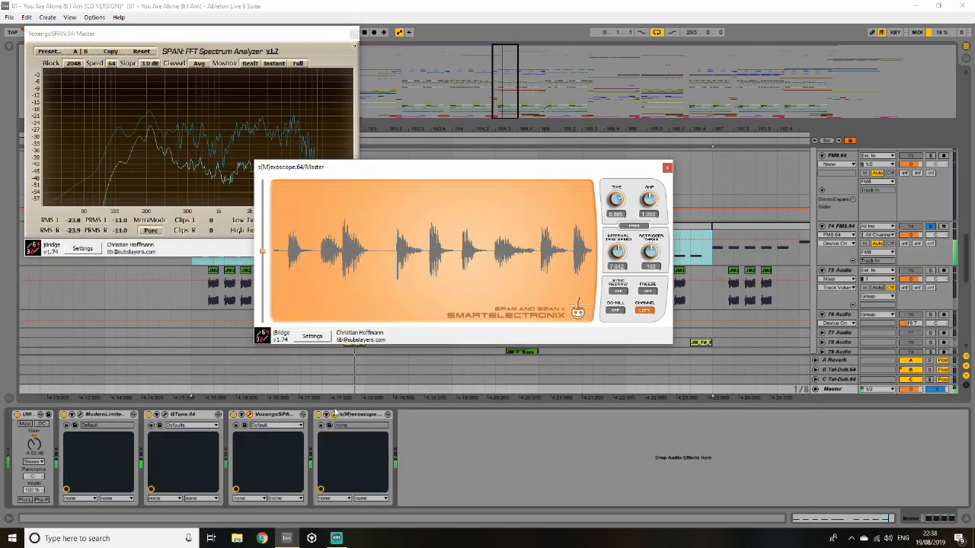
{"action": "left_click", "coordinate": [667, 168]}
{"action": "key", "text": "ctrl+alt+p"}
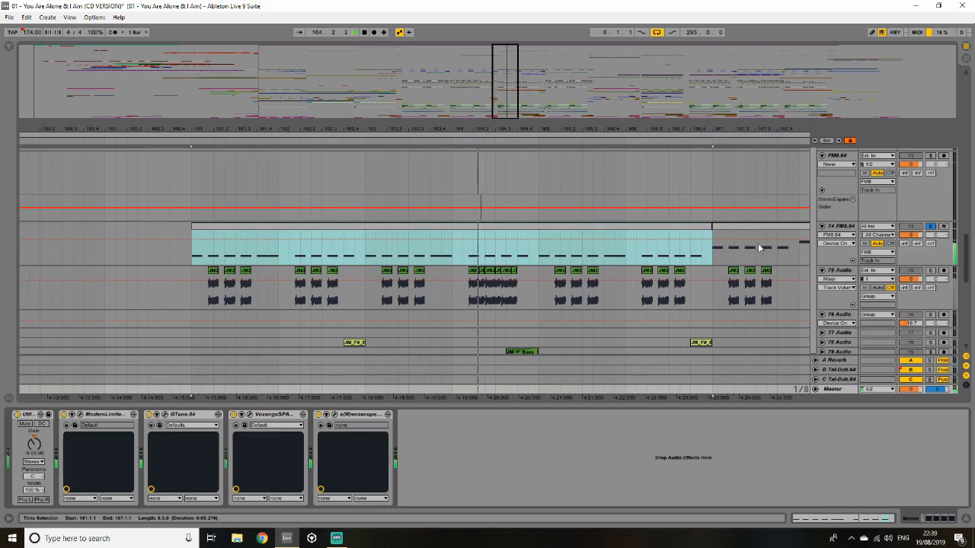
- Solo the Sub group and play it from bar 161
{"action": "scroll", "coordinate": [755, 258], "scroll_direction": "down", "scroll_amount": 5}
{"action": "scroll", "coordinate": [747, 265], "scroll_direction": "down", "scroll_amount": 5}
{"action": "scroll", "coordinate": [746, 265], "scroll_direction": "up", "scroll_amount": 8}
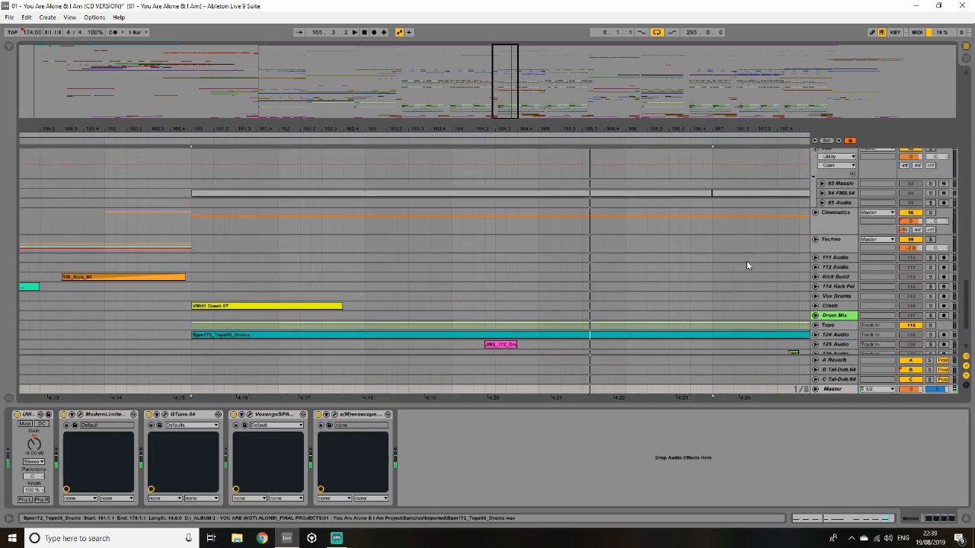
{"action": "scroll", "coordinate": [731, 268], "scroll_direction": "down", "scroll_amount": 6}
{"action": "scroll", "coordinate": [910, 260], "scroll_direction": "up", "scroll_amount": 5}
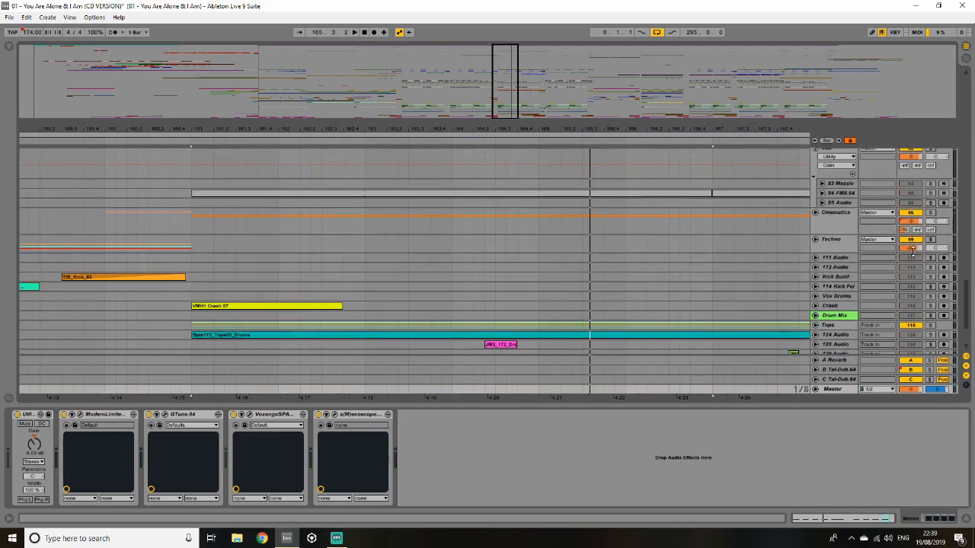
{"action": "left_click", "coordinate": [515, 244]}
{"action": "key", "text": "space"}
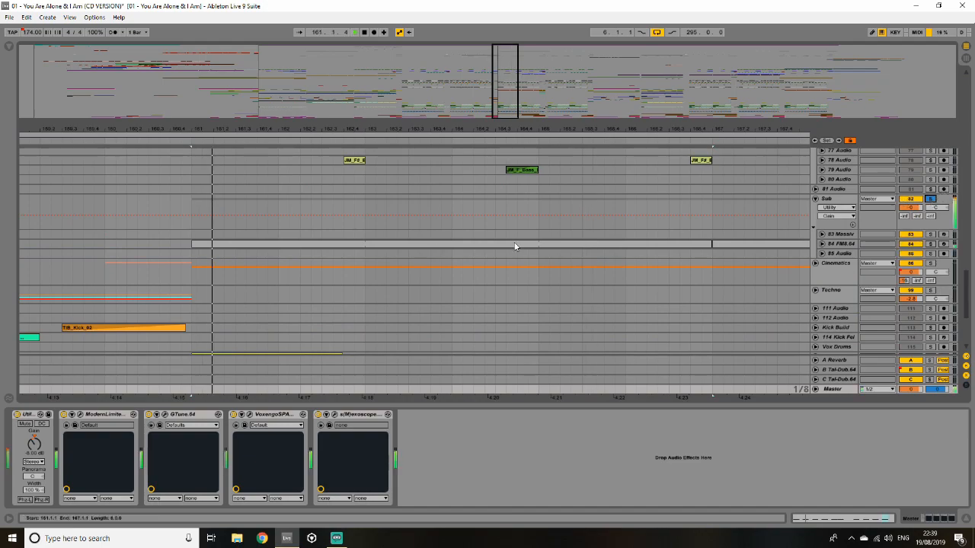
- Solo the 75 Audio track, play its first clip after bar 161 and open that clip's sample settings
{"action": "scroll", "coordinate": [452, 255], "scroll_direction": "up", "scroll_amount": 6}
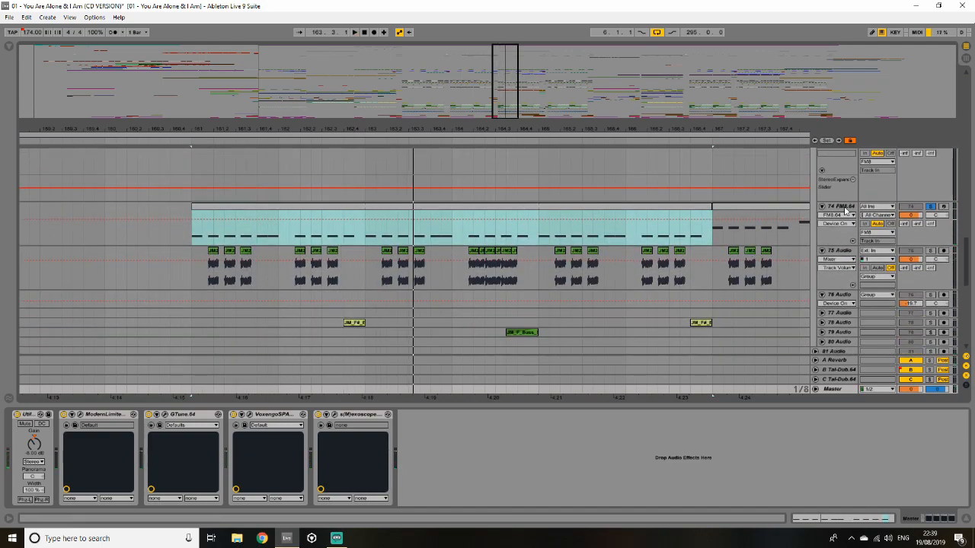
{"action": "left_click", "coordinate": [841, 253]}
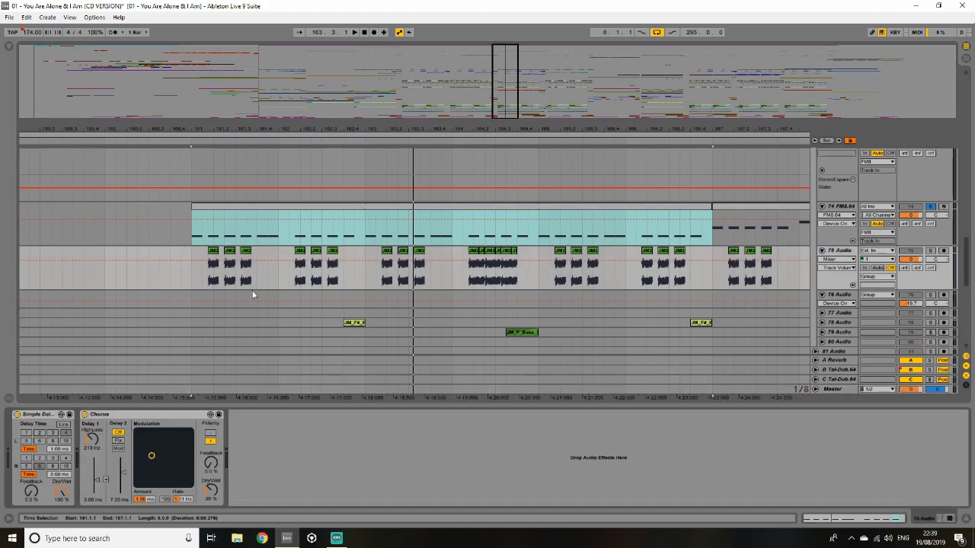
{"action": "left_click", "coordinate": [211, 250]}
{"action": "left_click", "coordinate": [929, 250]}
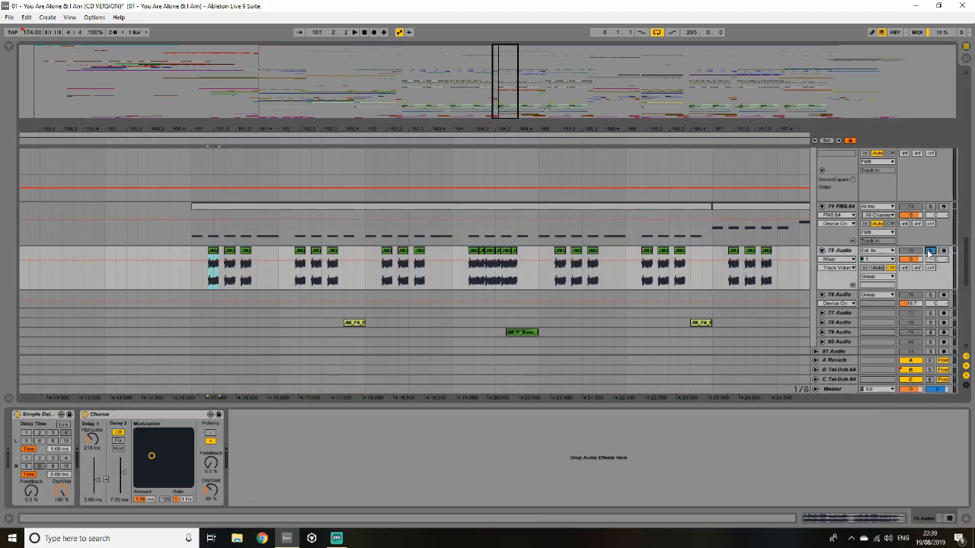
{"action": "double_click", "coordinate": [213, 273]}
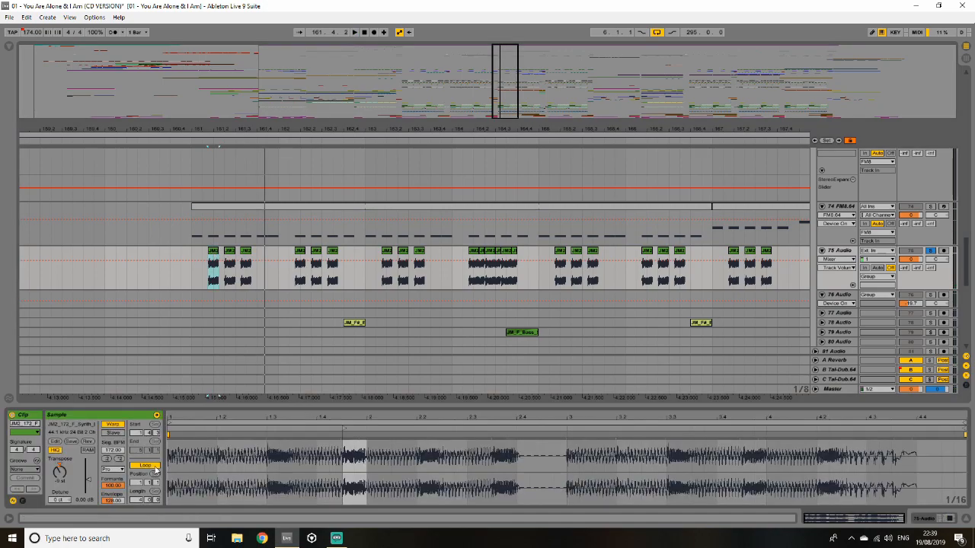
- Compare the sample transpose and formant settings of the 75 Audio clips at bars 157 and 161
{"action": "left_click_drag", "start_coordinate": [515, 104], "coordinate": [509, 81]}
{"action": "left_click", "coordinate": [228, 271]}
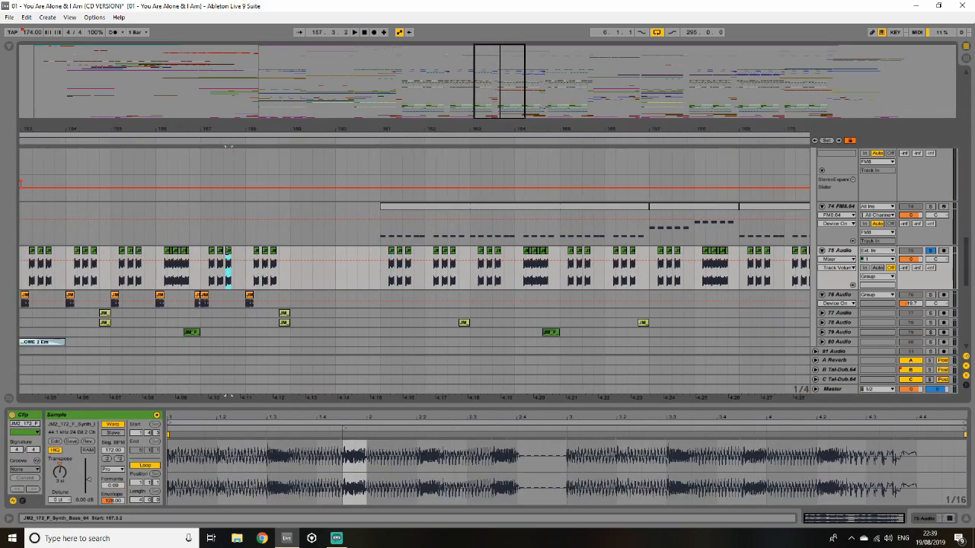
{"action": "left_click", "coordinate": [392, 252]}
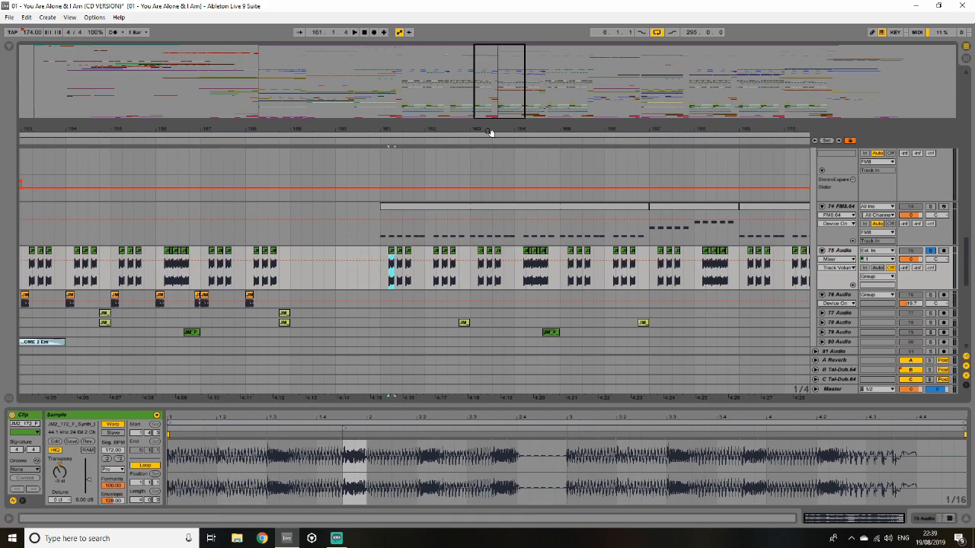
- Inspect the bass shot clips on the 78 Audio and 79 Audio tracks between bars 162 and 165
{"action": "left_click_drag", "start_coordinate": [490, 131], "coordinate": [310, 305]}
{"action": "left_click", "coordinate": [221, 341]}
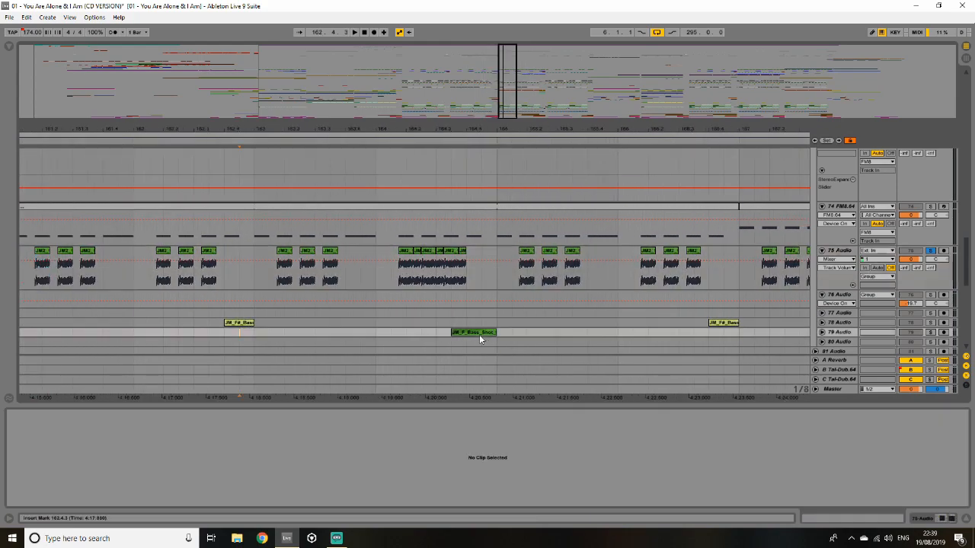
{"action": "left_click", "coordinate": [476, 332]}
{"action": "left_click", "coordinate": [241, 325]}
- Solo the 74 FM8.64 track and play its notes
{"action": "left_click_drag", "start_coordinate": [493, 127], "coordinate": [508, 30]}
{"action": "left_click", "coordinate": [596, 235]}
{"action": "key", "text": "space"}
{"action": "key", "text": "space"}
{"action": "left_click", "coordinate": [930, 207]}
{"action": "key", "text": "space"}
- Solo the frozen FM8.64 track and play its short audio clip at bar 177
{"action": "left_click_drag", "start_coordinate": [545, 64], "coordinate": [550, 108]}
{"action": "scroll", "coordinate": [549, 204], "scroll_direction": "up", "scroll_amount": 3}
{"action": "key", "text": "space"}
{"action": "left_click", "coordinate": [931, 280]}
{"action": "left_click", "coordinate": [491, 291]}
{"action": "key", "text": "space"}
- Take the frozen FM8.64 track out of solo and play the full drop from bar 177
{"action": "left_click_drag", "start_coordinate": [569, 98], "coordinate": [574, 71]}
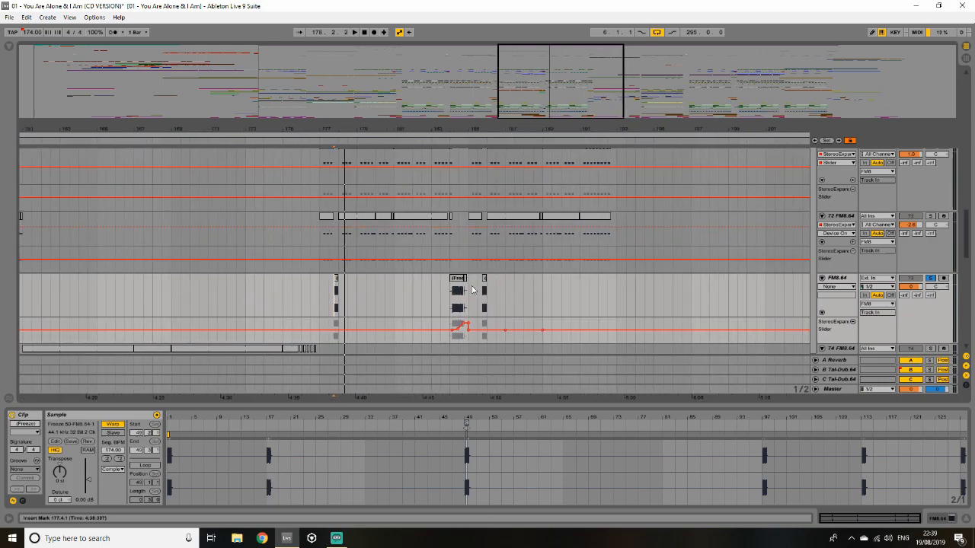
{"action": "left_click", "coordinate": [322, 288]}
{"action": "left_click", "coordinate": [931, 279]}
{"action": "left_click_drag", "start_coordinate": [593, 139], "coordinate": [565, 338]}
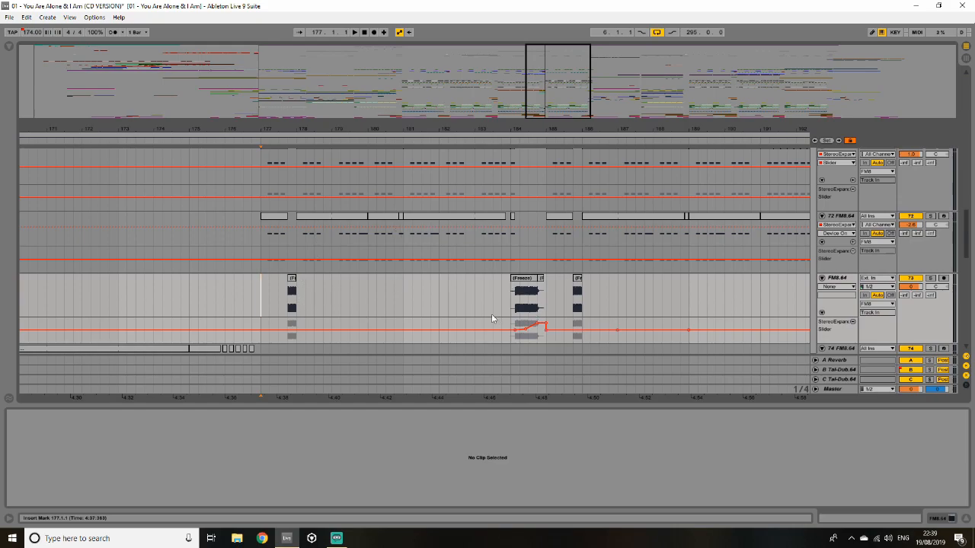
{"action": "left_click_drag", "start_coordinate": [574, 81], "coordinate": [670, 80]}
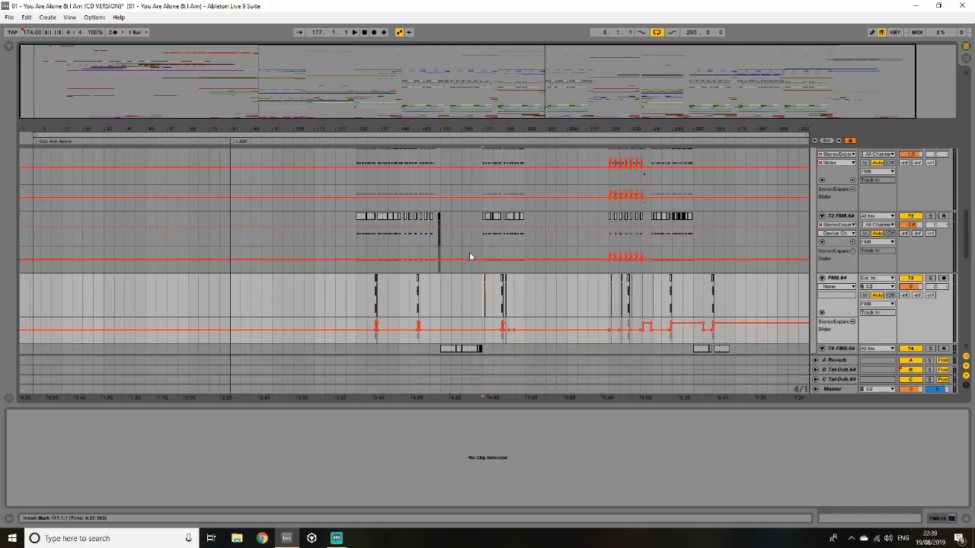
{"action": "left_click_drag", "start_coordinate": [603, 87], "coordinate": [550, 97]}
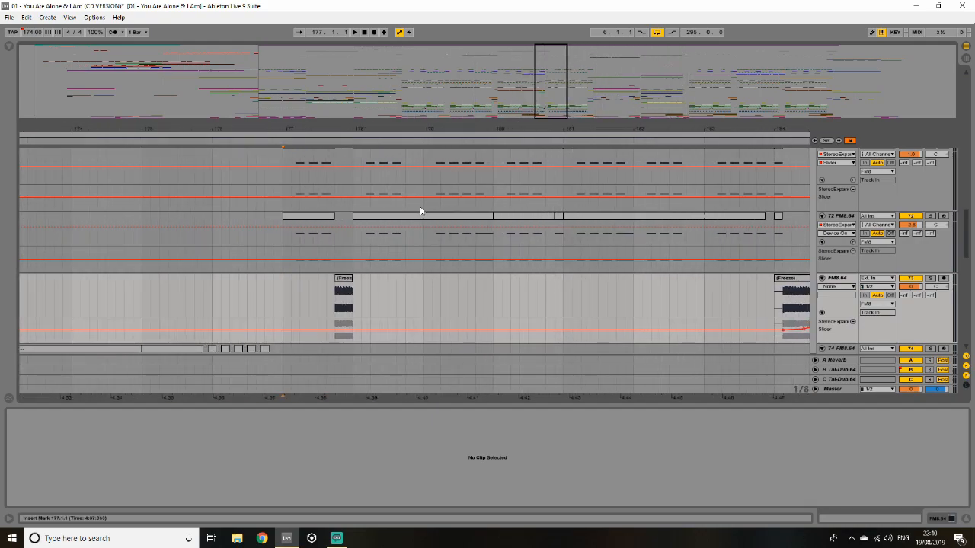
{"action": "key", "text": "space"}
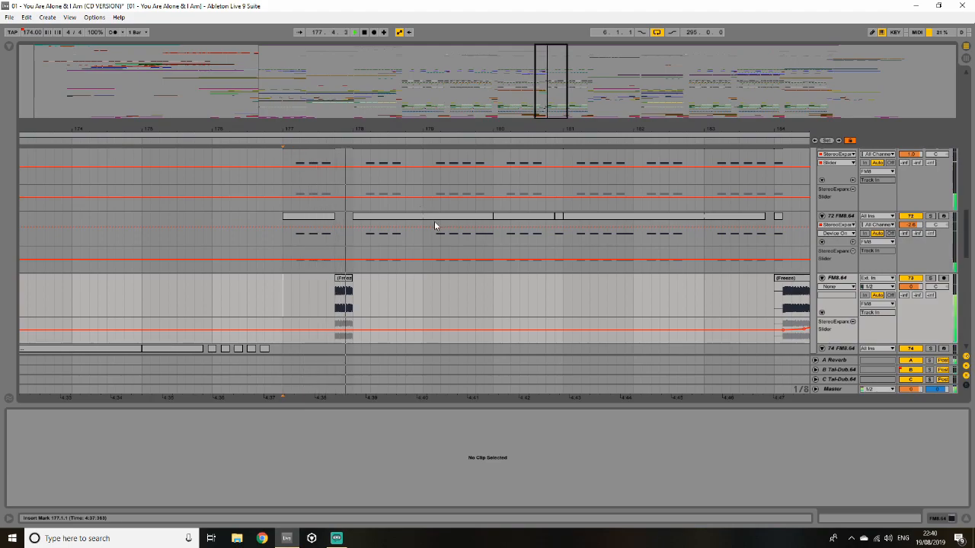
- Fold the 72 FM8.64, FM8.64, 74 FM8.64, 75 Audio and 76 Audio tracks
{"action": "left_click_drag", "start_coordinate": [565, 125], "coordinate": [483, 84]}
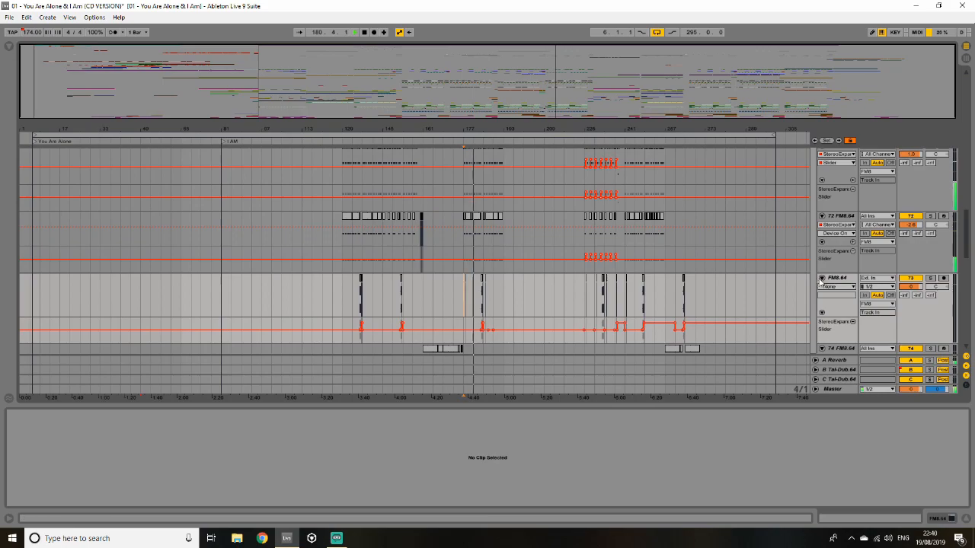
{"action": "left_click", "coordinate": [821, 278]}
{"action": "left_click", "coordinate": [822, 216]}
{"action": "left_click", "coordinate": [821, 235]}
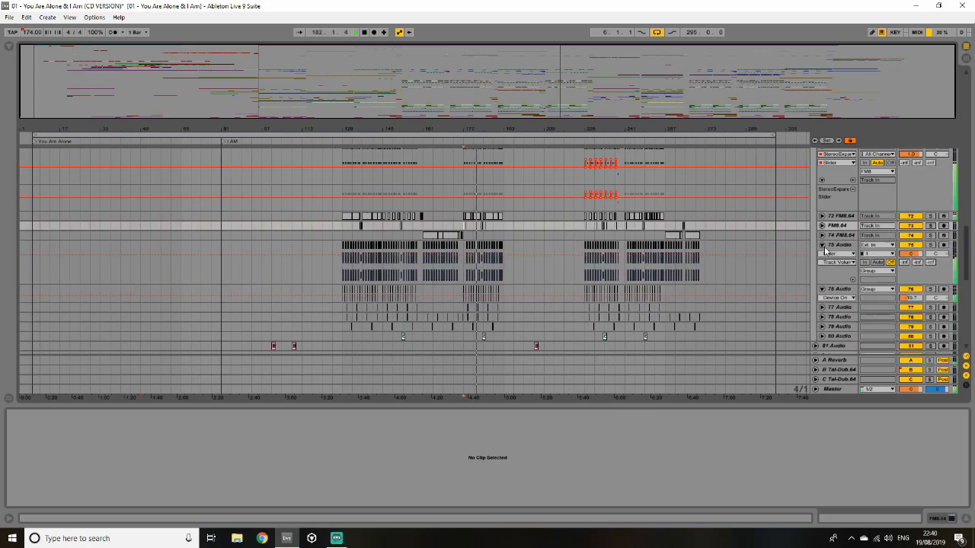
{"action": "left_click", "coordinate": [821, 245]}
{"action": "left_click", "coordinate": [821, 254]}
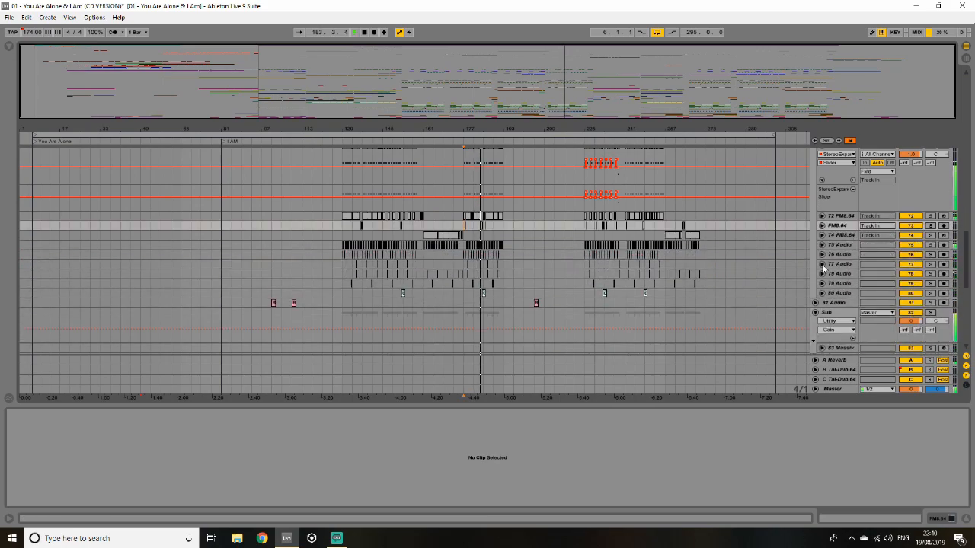
- Unfold the 80 Audio track, show its OME 2 Em clip at bar 184 and play it soloed
{"action": "left_click", "coordinate": [821, 293]}
{"action": "left_click_drag", "start_coordinate": [618, 79], "coordinate": [581, 86]}
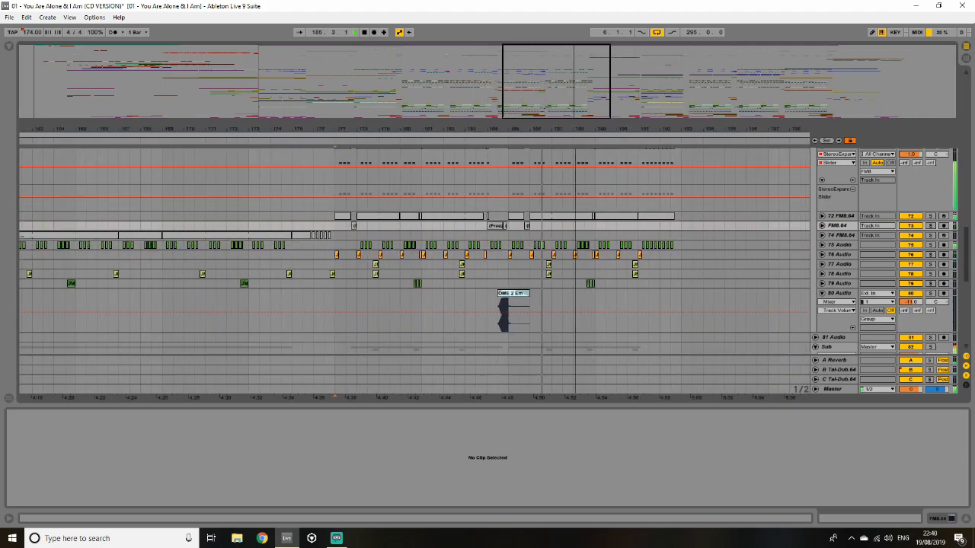
{"action": "left_click", "coordinate": [505, 293]}
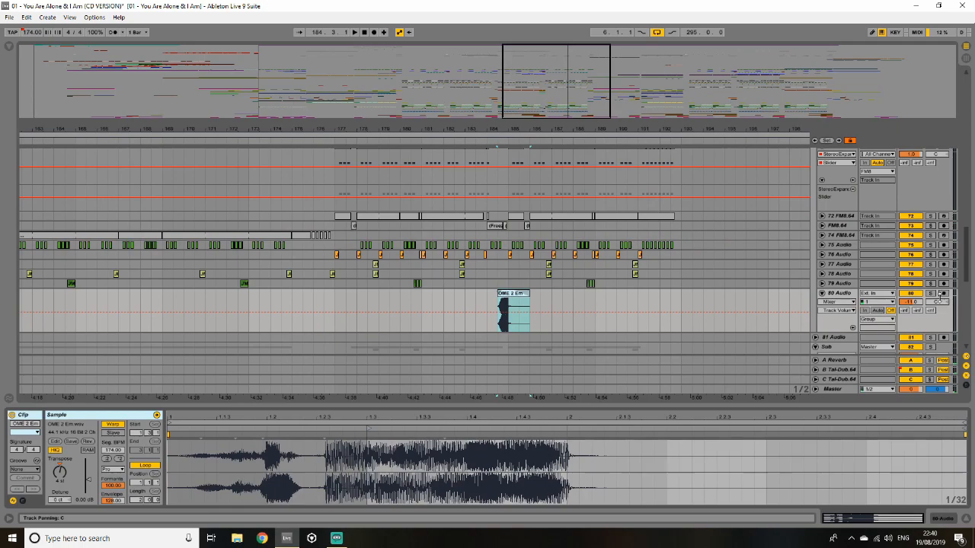
{"action": "left_click", "coordinate": [930, 294]}
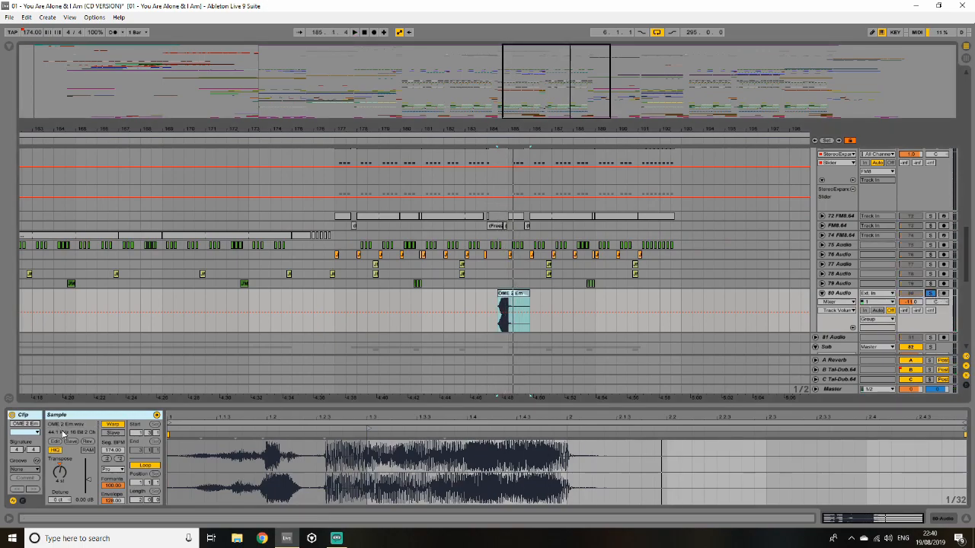
- Preview OME 1 Em.wav and OME 2 Em.wav from the sample library's Bass Resamples folder, and hide the browser
{"action": "left_click", "coordinate": [9, 49]}
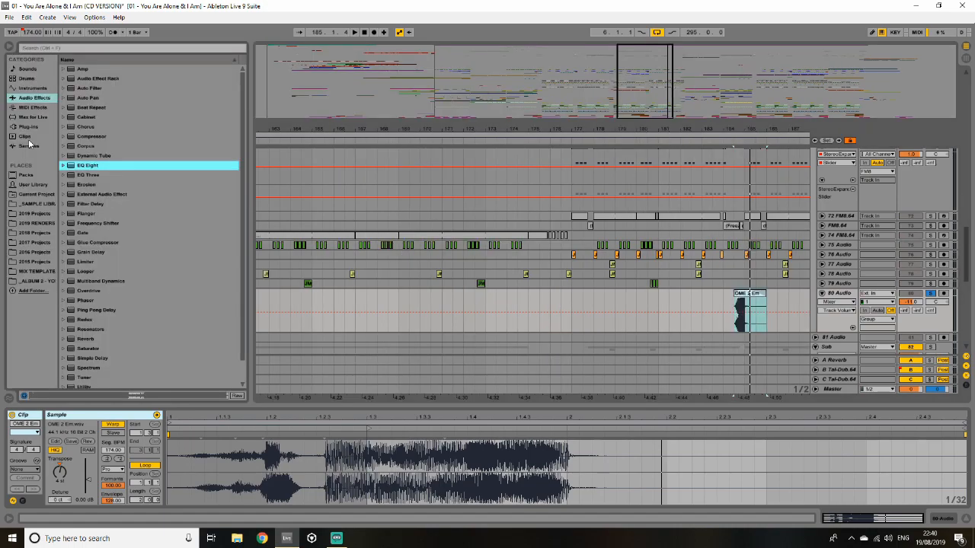
{"action": "left_click", "coordinate": [32, 205]}
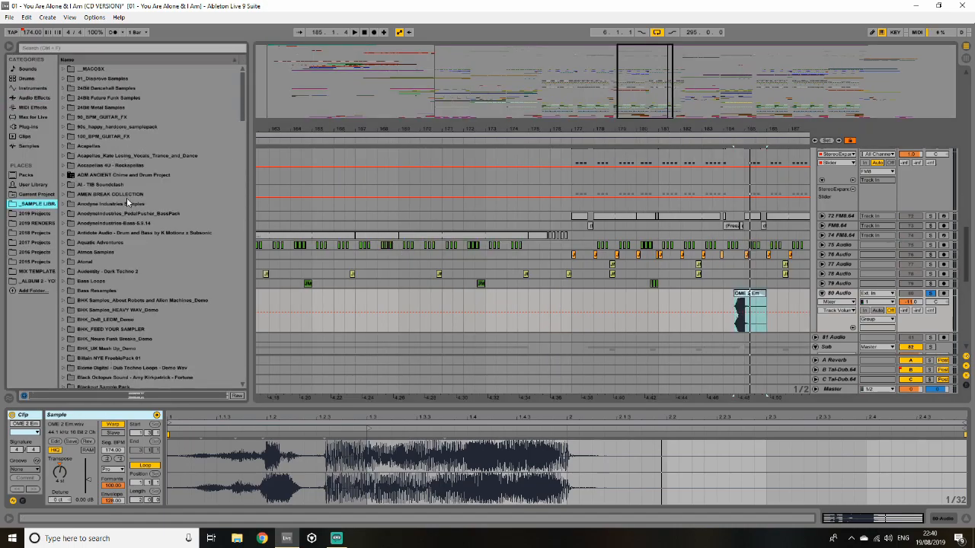
{"action": "left_click", "coordinate": [129, 290]}
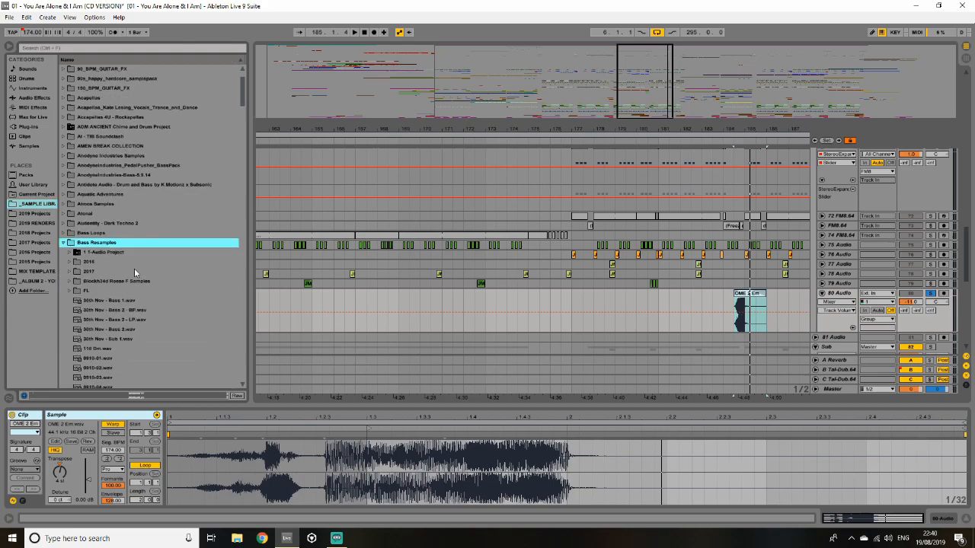
{"action": "left_click_drag", "start_coordinate": [243, 110], "coordinate": [242, 201]}
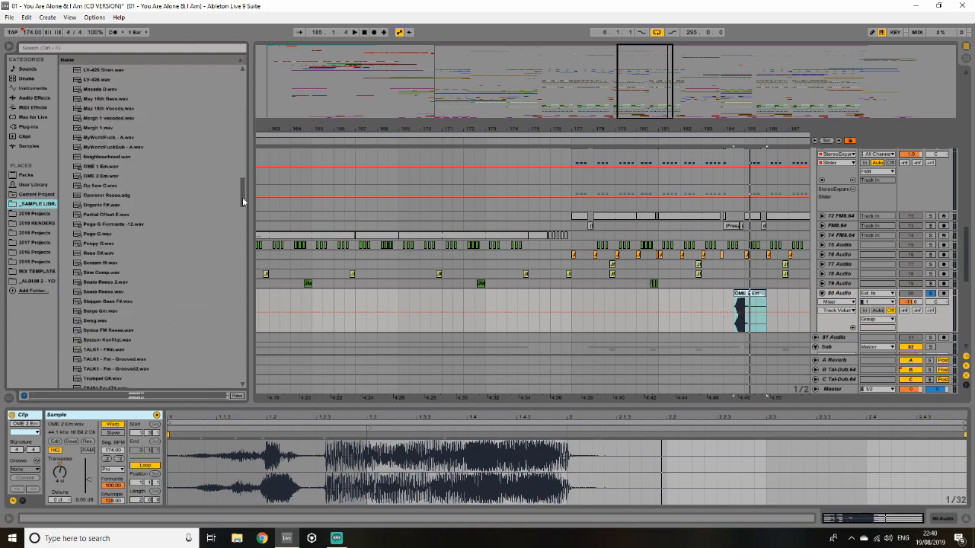
{"action": "left_click", "coordinate": [104, 167]}
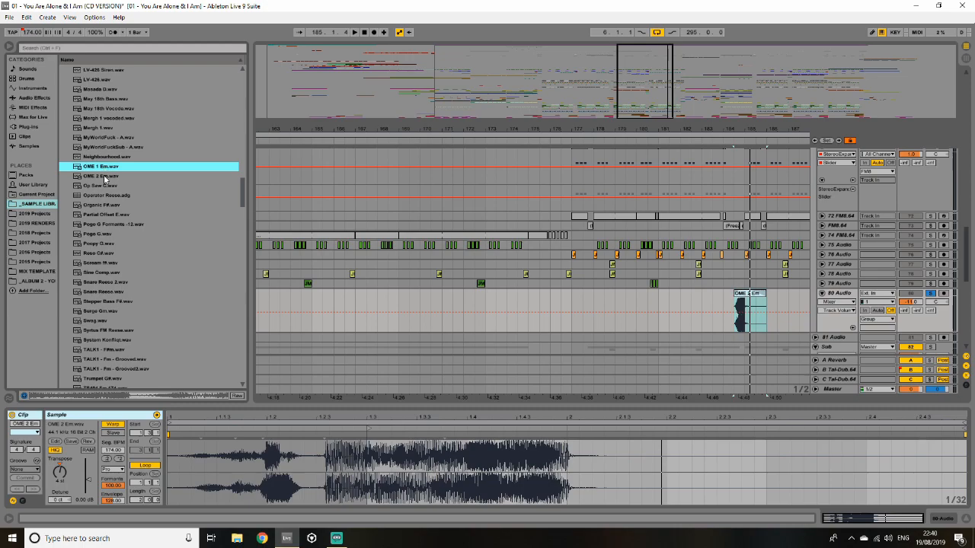
{"action": "left_click", "coordinate": [104, 178]}
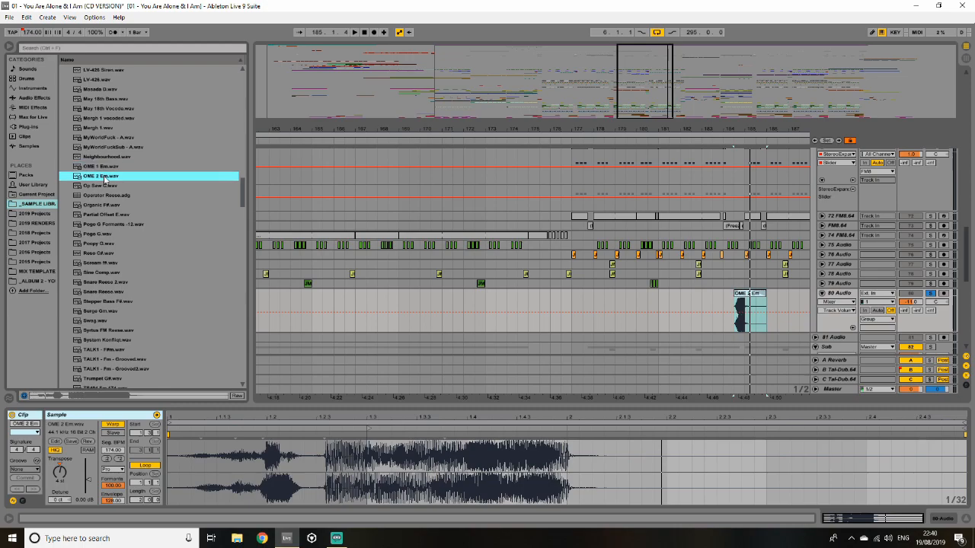
{"action": "left_click", "coordinate": [10, 47]}
- Play the soloed OME 2 Em clip from bar 184 again and fold the 80 Audio track
{"action": "left_click", "coordinate": [495, 303]}
{"action": "left_click", "coordinate": [509, 293]}
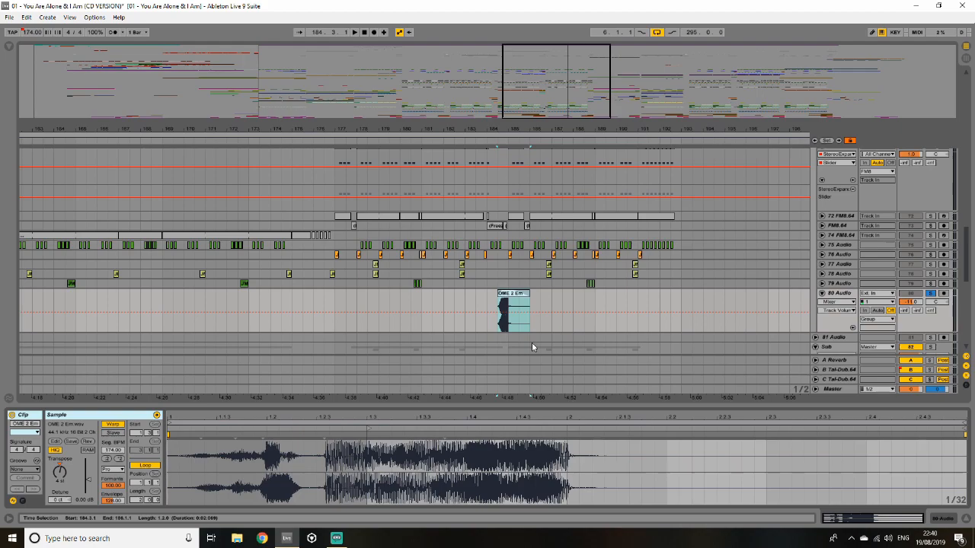
{"action": "key", "text": "space"}
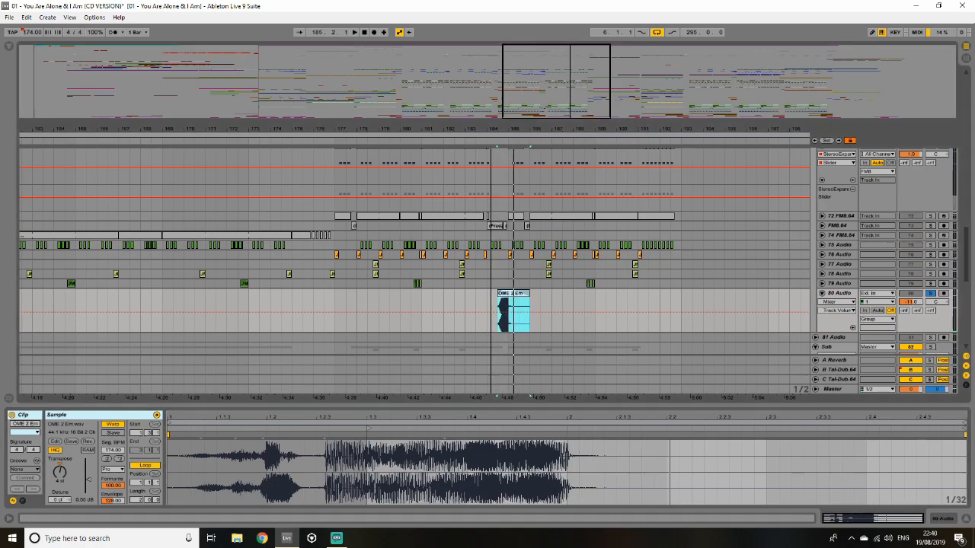
{"action": "left_click_drag", "start_coordinate": [568, 99], "coordinate": [568, 69]}
{"action": "left_click", "coordinate": [822, 294]}
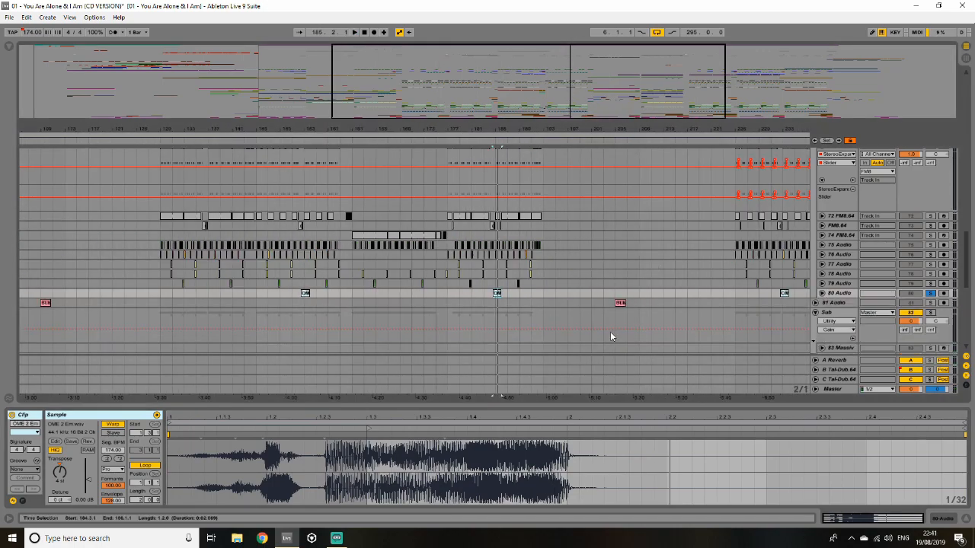
- Compare the waveforms of the OME 2 Em clip at bar 184 and the 81 Audio sub clip at bar 205
{"action": "left_click", "coordinate": [620, 302]}
{"action": "left_click", "coordinate": [496, 293]}
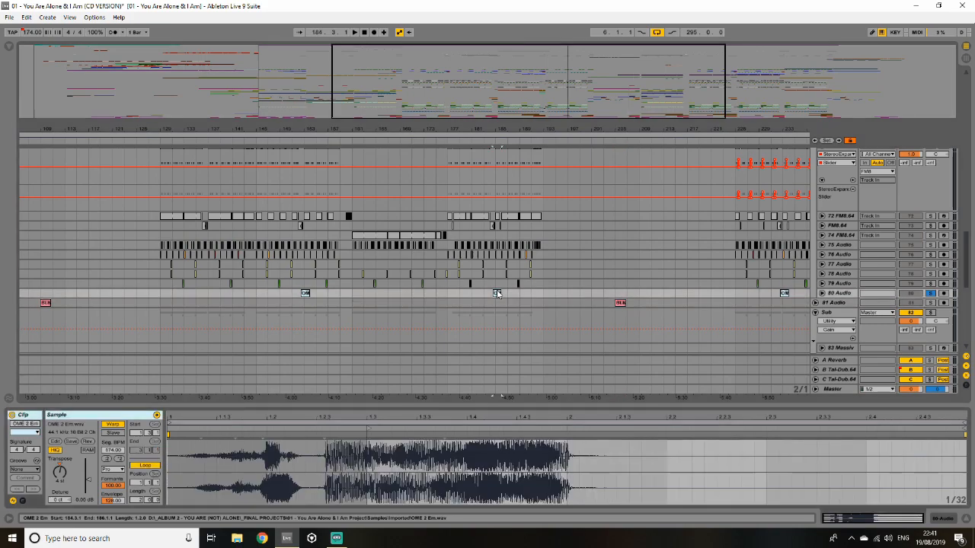
{"action": "left_click", "coordinate": [620, 302]}
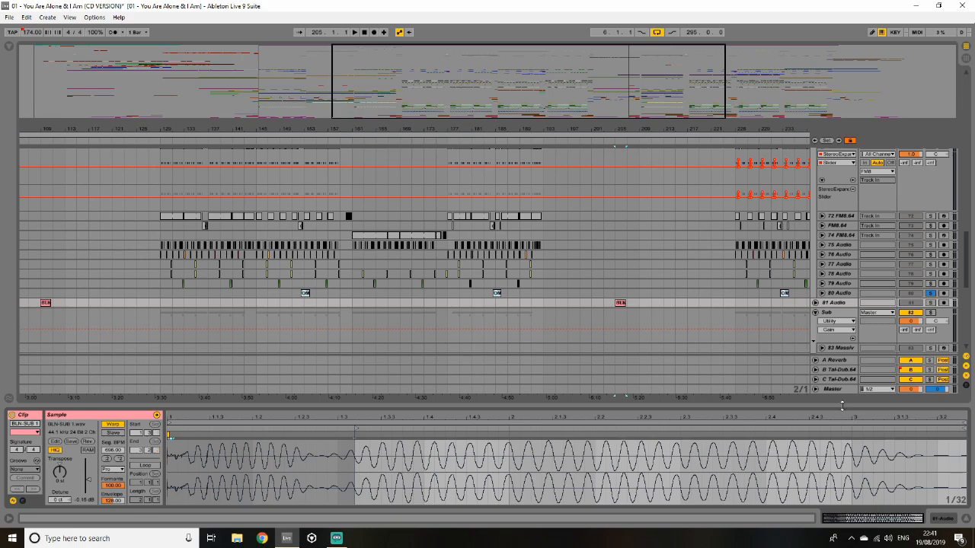
- Show the FM8 device of the 84 FM8.64 track in the Sub group and view the whole arrangement
{"action": "left_click_drag", "start_coordinate": [842, 406], "coordinate": [835, 535]}
{"action": "mouse_move", "coordinate": [667, 61]}
{"action": "left_mouse_down"}
{"action": "mouse_move", "coordinate": [660, 85]}
{"action": "mouse_move", "coordinate": [676, 47]}
{"action": "left_mouse_up"}
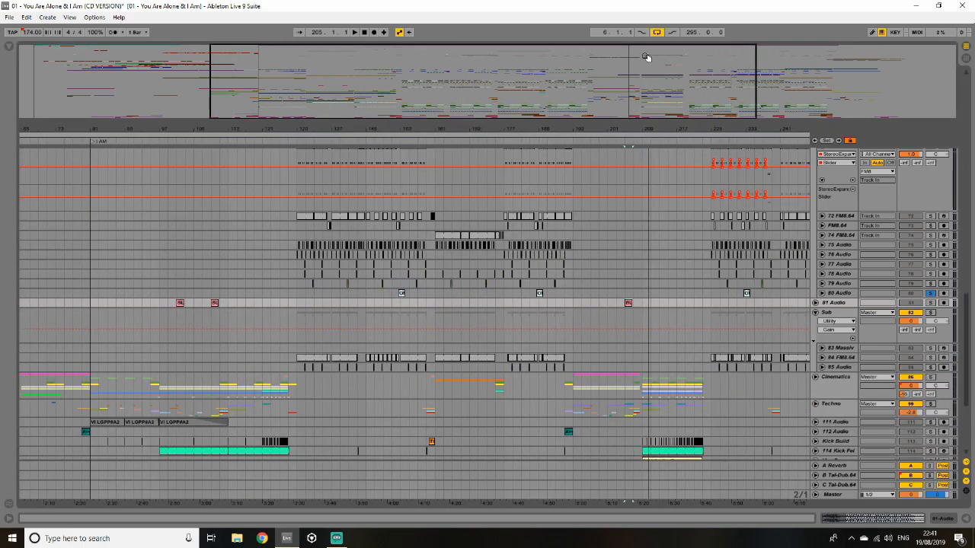
{"action": "double_click", "coordinate": [832, 359]}
{"action": "double_click", "coordinate": [564, 129]}
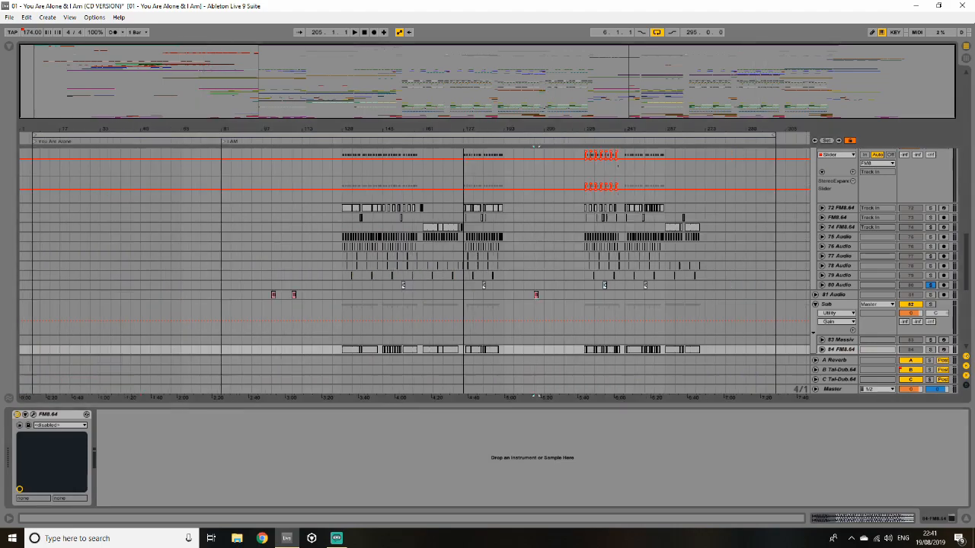
{"action": "scroll", "coordinate": [380, 286], "scroll_direction": "down", "scroll_amount": 2}
{"action": "scroll", "coordinate": [381, 286], "scroll_direction": "down", "scroll_amount": 2}
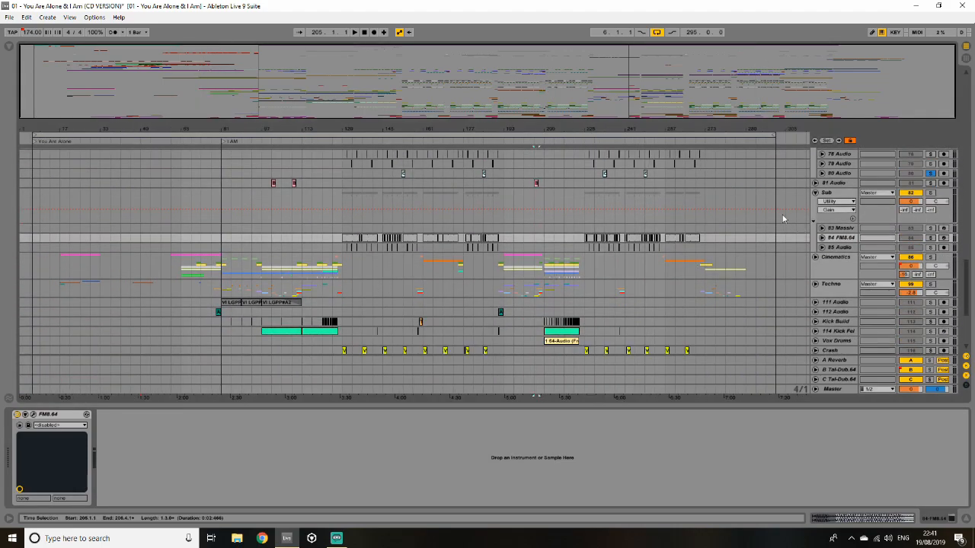
- Inspect operator F's settings and the envelopes on the Expert page of FM8 on the 84 FM8.64 track, and close the plug-in
{"action": "left_click", "coordinate": [33, 414]}
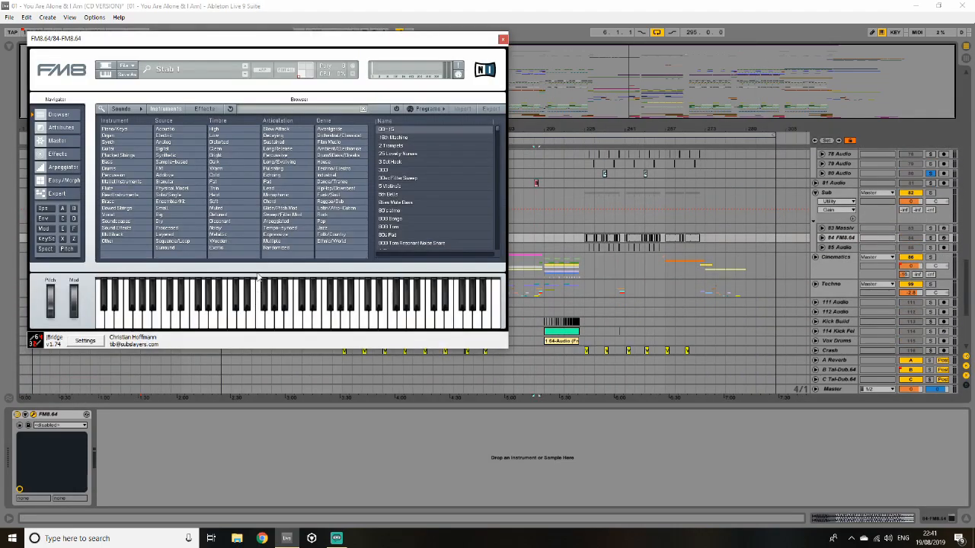
{"action": "left_click", "coordinate": [43, 211]}
{"action": "left_click", "coordinate": [44, 219]}
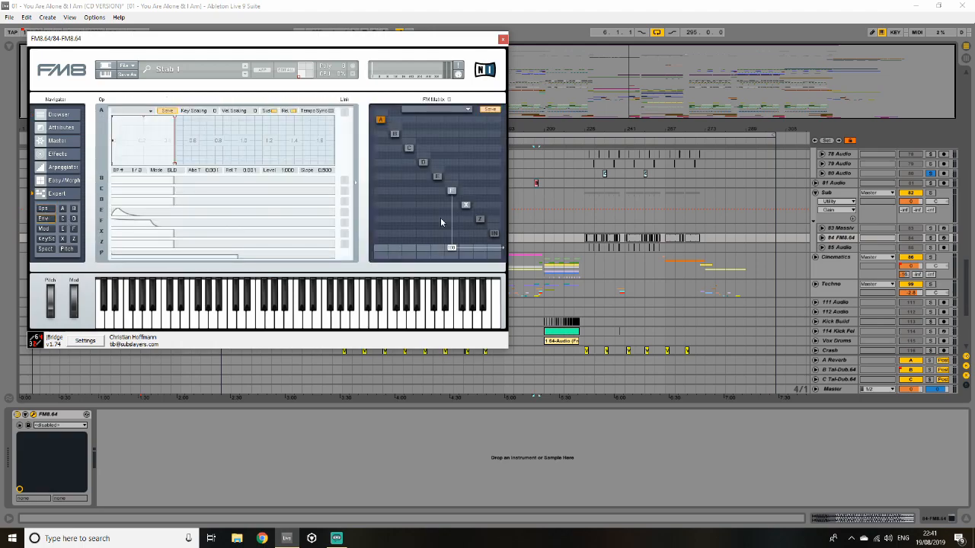
{"action": "left_click", "coordinate": [451, 190]}
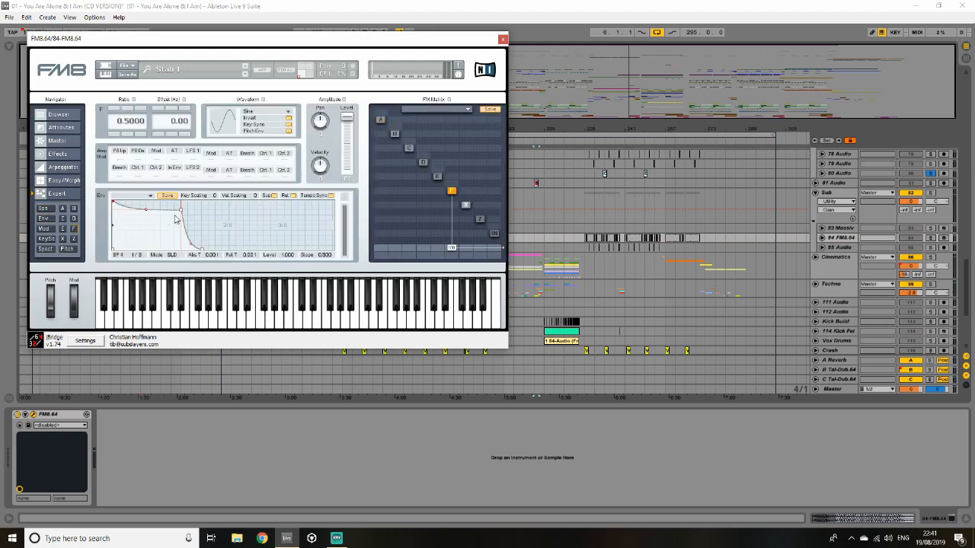
{"action": "left_click", "coordinate": [503, 40]}
- Solo the Crash and Drum Mix tracks and play the drop's drums from bar 129
{"action": "scroll", "coordinate": [521, 245], "scroll_direction": "down", "scroll_amount": 3}
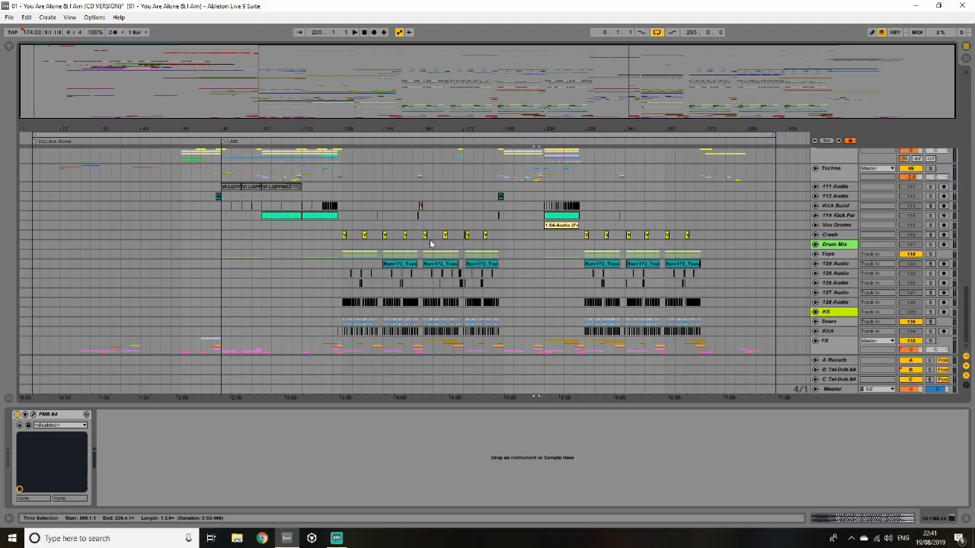
{"action": "scroll", "coordinate": [330, 236], "scroll_direction": "up", "scroll_amount": 5}
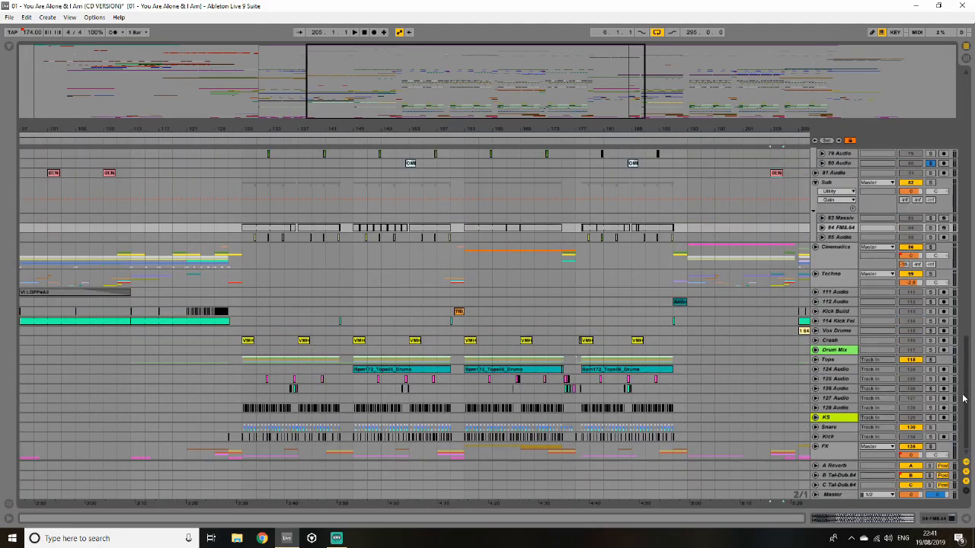
{"action": "left_click_drag", "start_coordinate": [962, 397], "coordinate": [964, 378]}
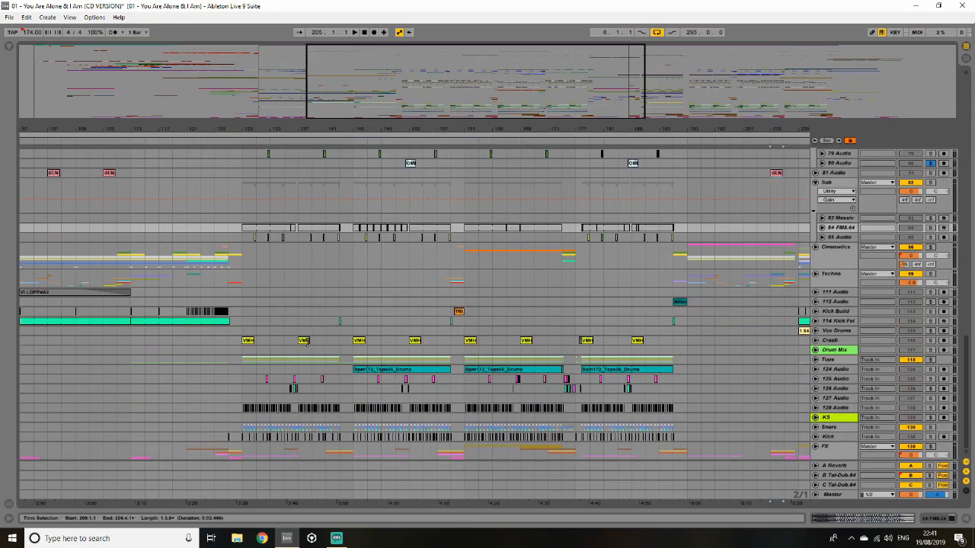
{"action": "left_click", "coordinate": [244, 337]}
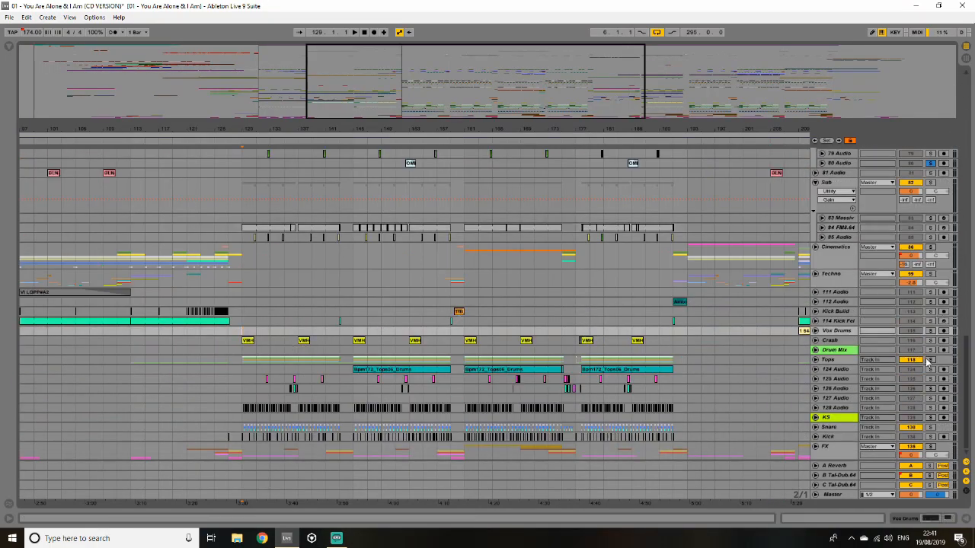
{"action": "left_click", "coordinate": [930, 351]}
{"action": "left_click", "coordinate": [930, 342], "text": "ctrl"}
{"action": "key", "text": "space"}
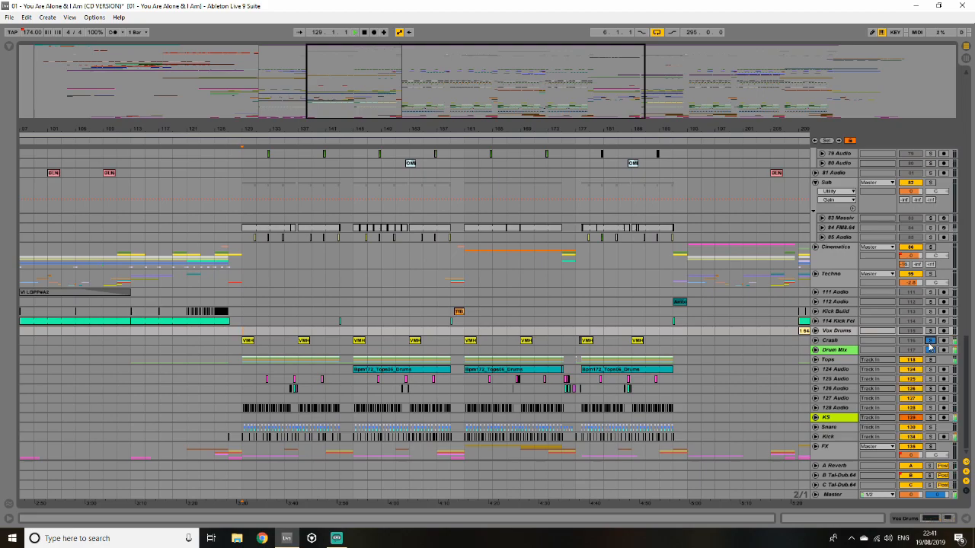
{"action": "left_click_drag", "start_coordinate": [415, 63], "coordinate": [415, 86]}
- Unfold the Tops and Snare groups to show the layered clips inside them
{"action": "left_click", "coordinate": [815, 360]}
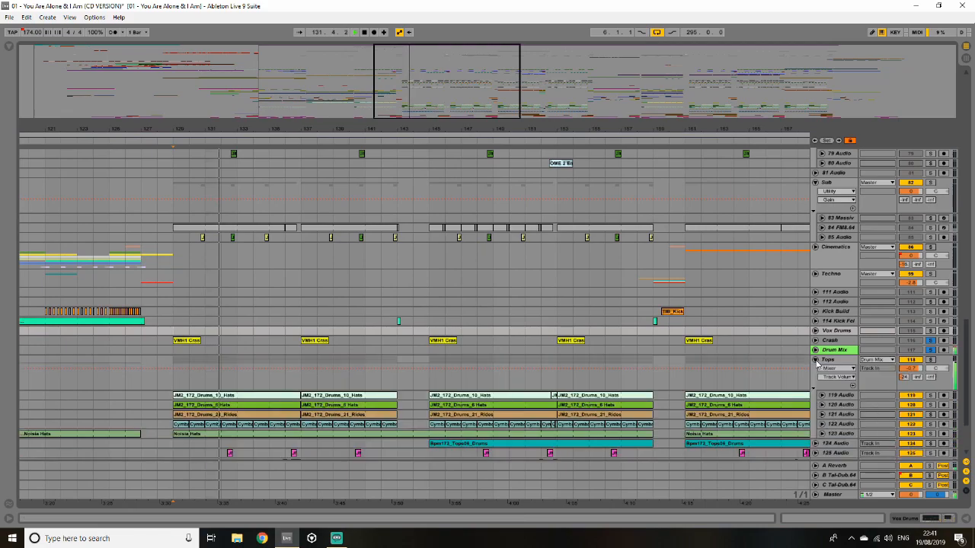
{"action": "scroll", "coordinate": [817, 364], "scroll_direction": "down", "scroll_amount": 3}
{"action": "scroll", "coordinate": [817, 364], "scroll_direction": "down", "scroll_amount": 1}
{"action": "left_click", "coordinate": [815, 427]}
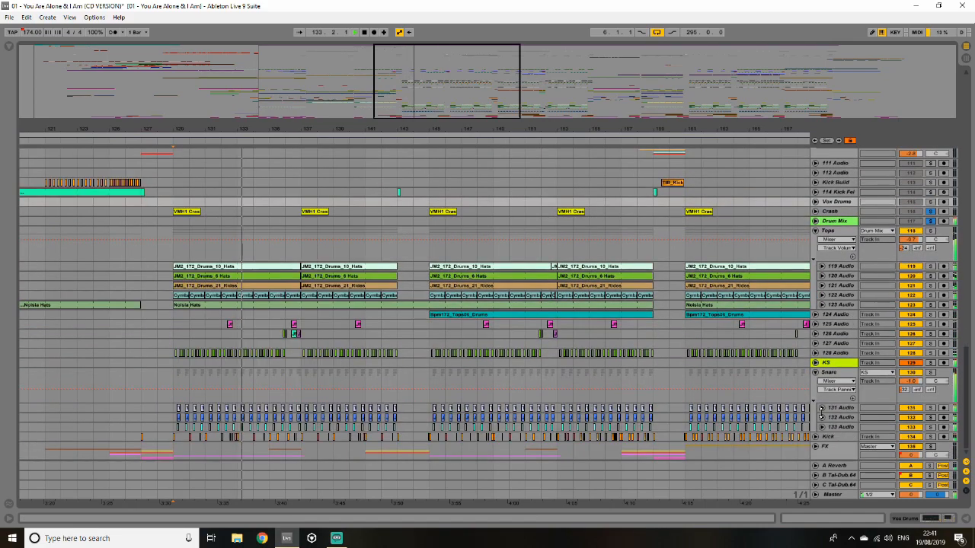
- Solo the Kick track, play it from bar 129 and show its devices
{"action": "left_click", "coordinate": [929, 437]}
{"action": "left_click", "coordinate": [182, 375]}
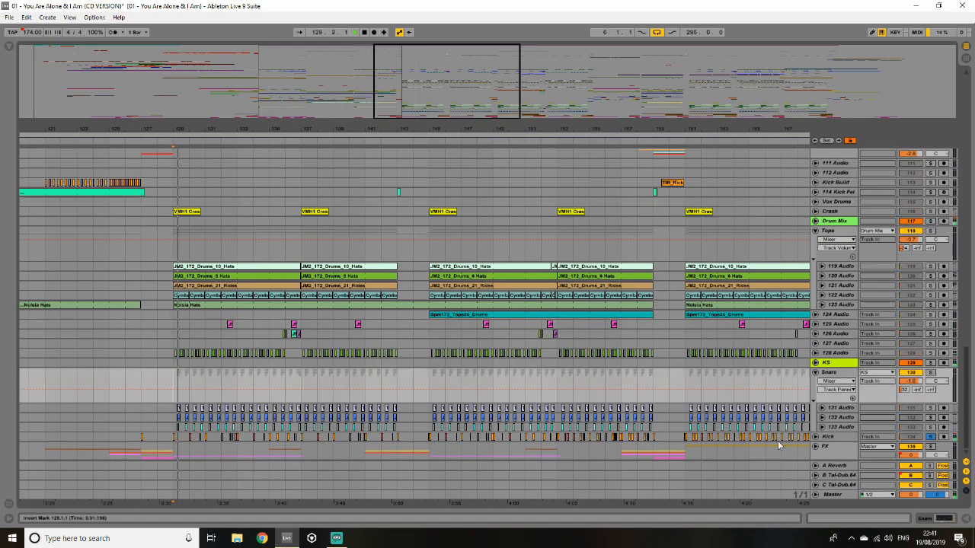
{"action": "double_click", "coordinate": [852, 438]}
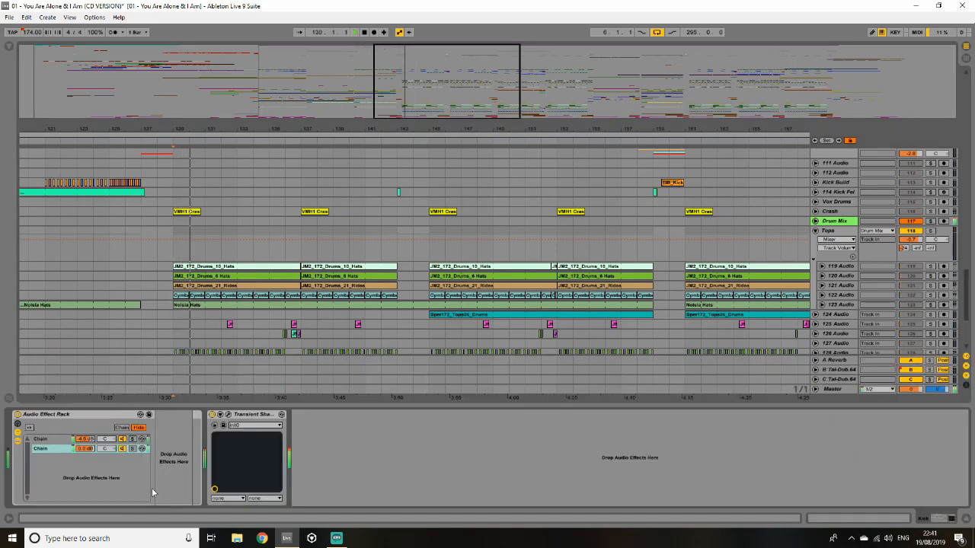
- Compare the kick with its Audio Effect Rack bypassed and active, viewing the devices of both chains
{"action": "left_click", "coordinate": [36, 439]}
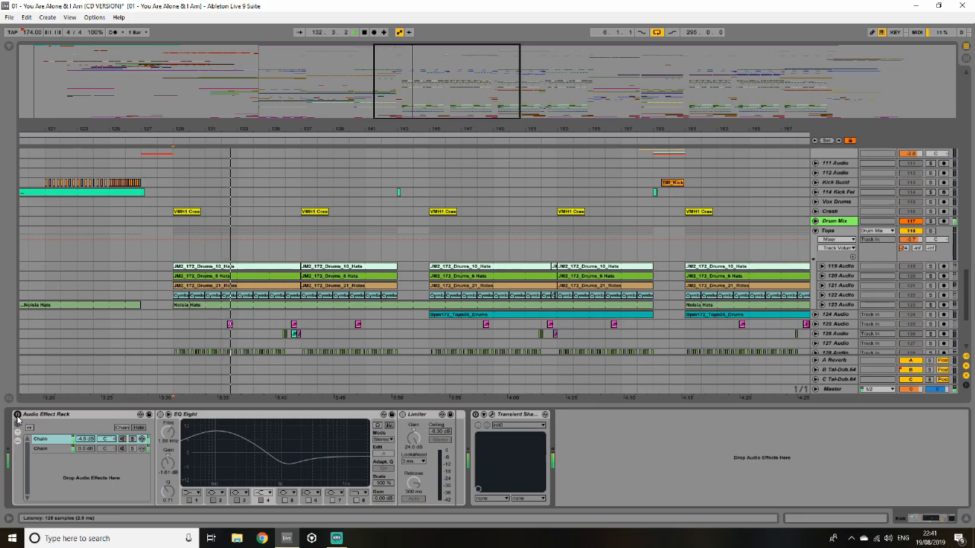
{"action": "scroll", "coordinate": [223, 320], "scroll_direction": "down", "scroll_amount": 4}
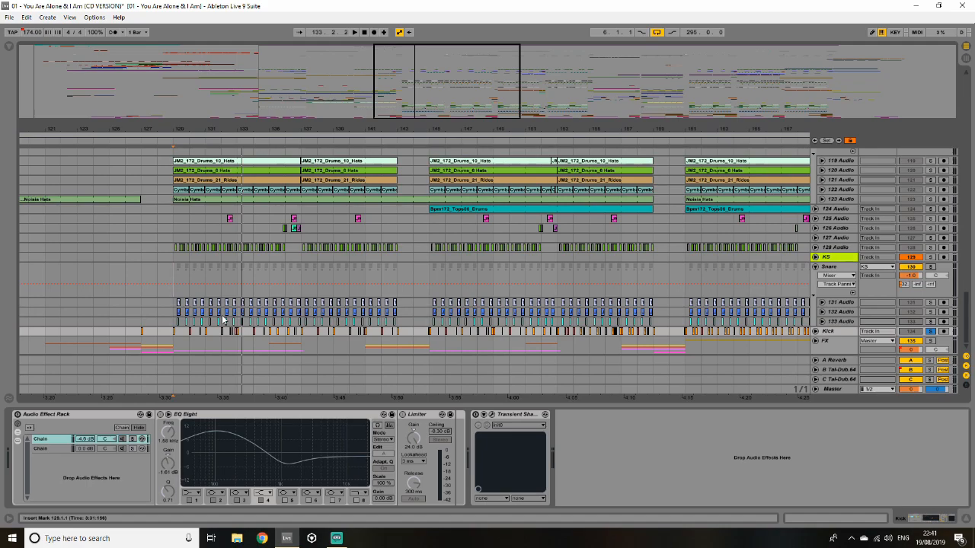
{"action": "left_click", "coordinate": [17, 415]}
{"action": "left_click", "coordinate": [67, 449]}
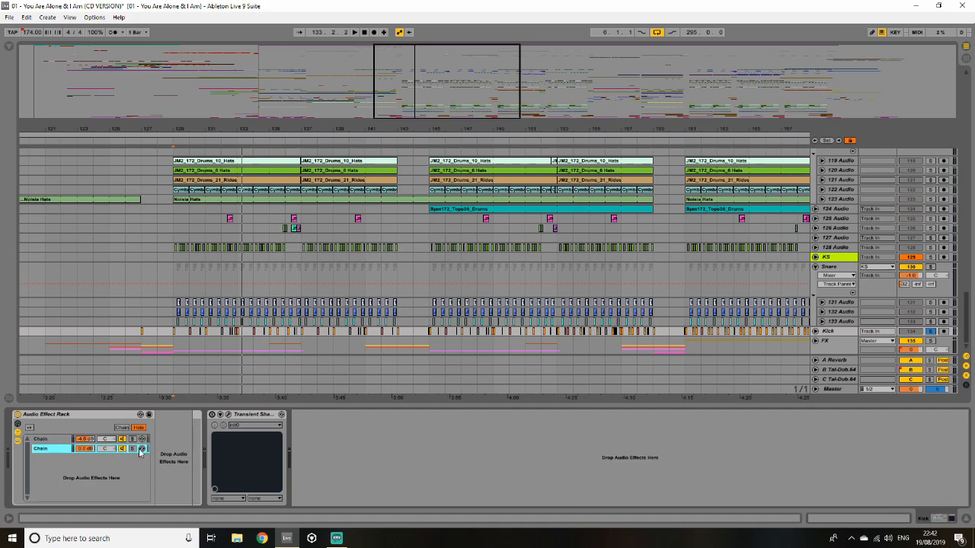
- Play the kick from bar 129 with the rack's first chain soloed, toggling its Limiter off and back on
{"action": "left_click", "coordinate": [174, 321]}
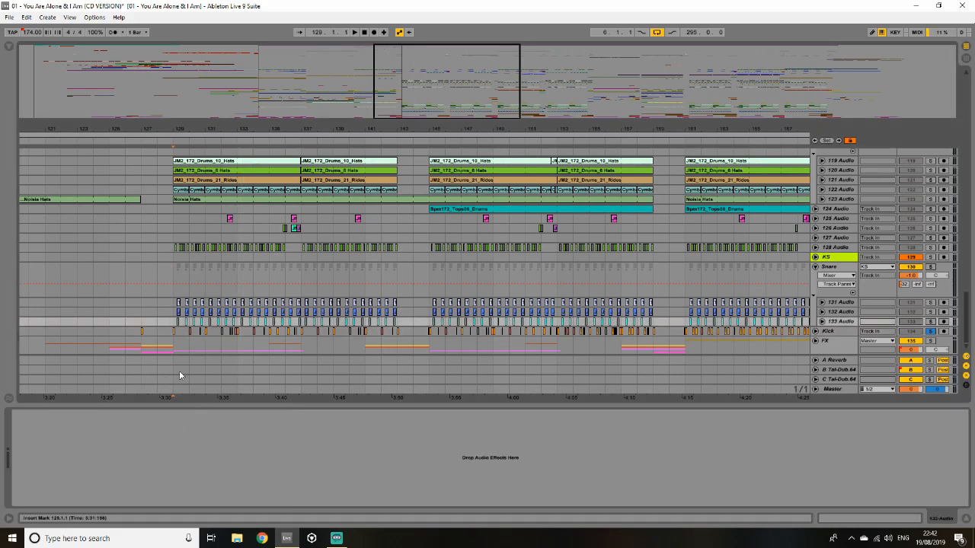
{"action": "left_click", "coordinate": [835, 329]}
{"action": "key", "text": "space"}
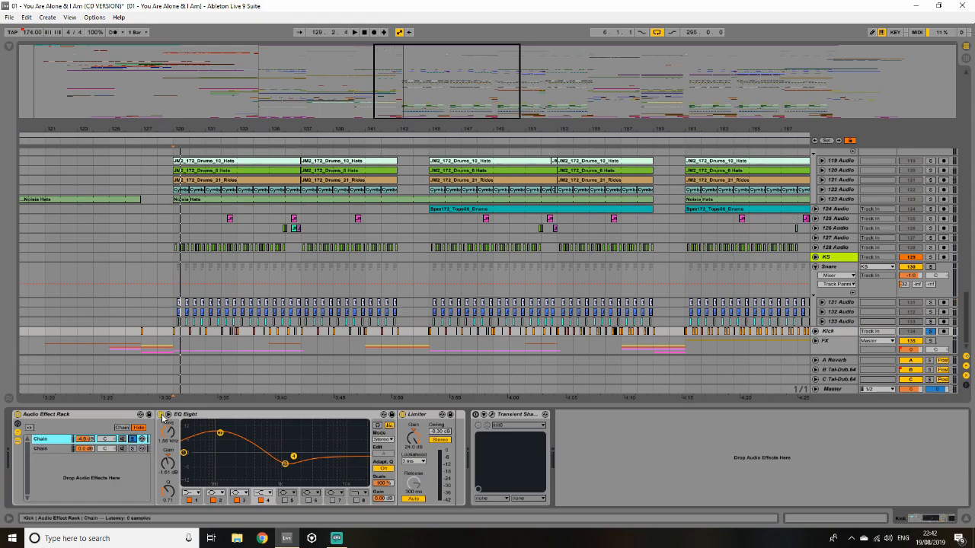
{"action": "left_click", "coordinate": [402, 414]}
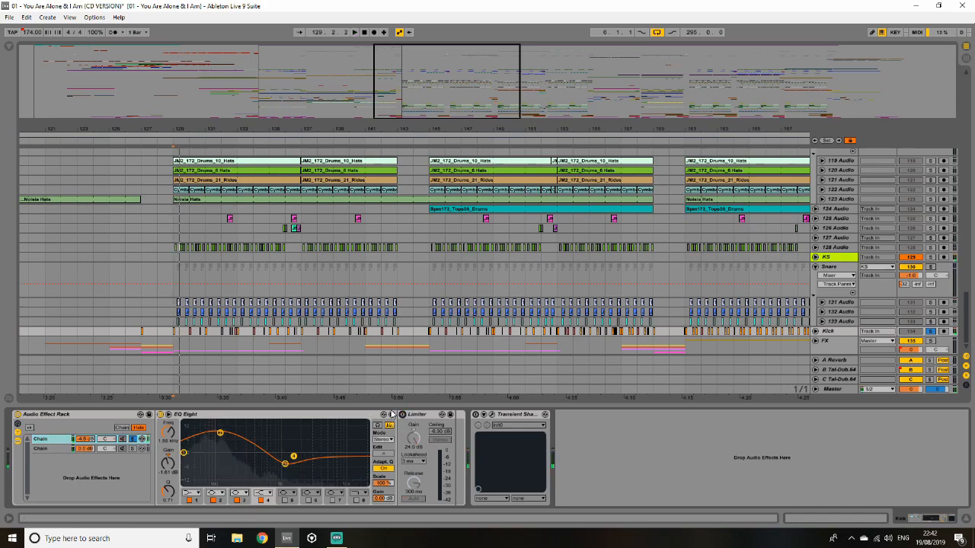
{"action": "left_click", "coordinate": [402, 414]}
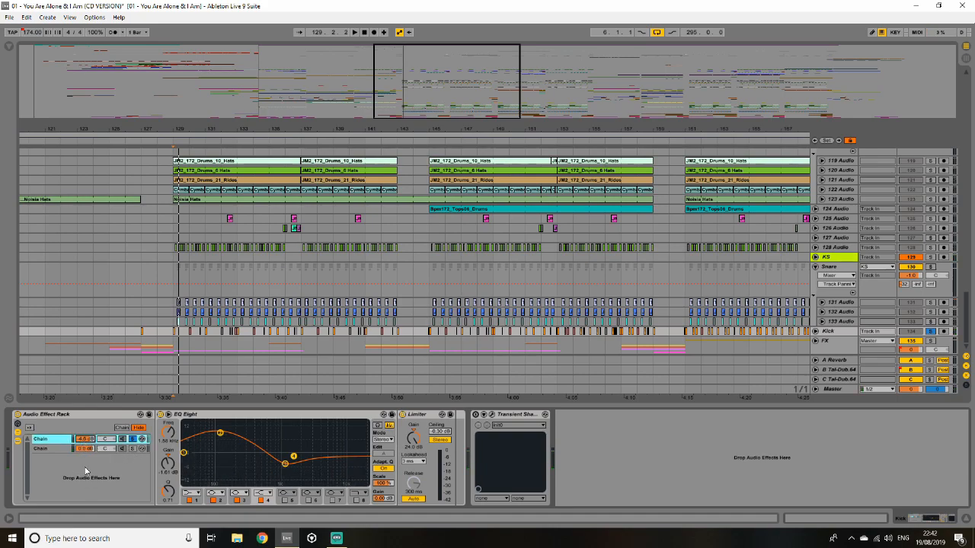
- Compare the kick with the whole Audio Effect Rack bypassed and active, and view the Transient Shaper's settings
{"action": "left_click", "coordinate": [135, 450]}
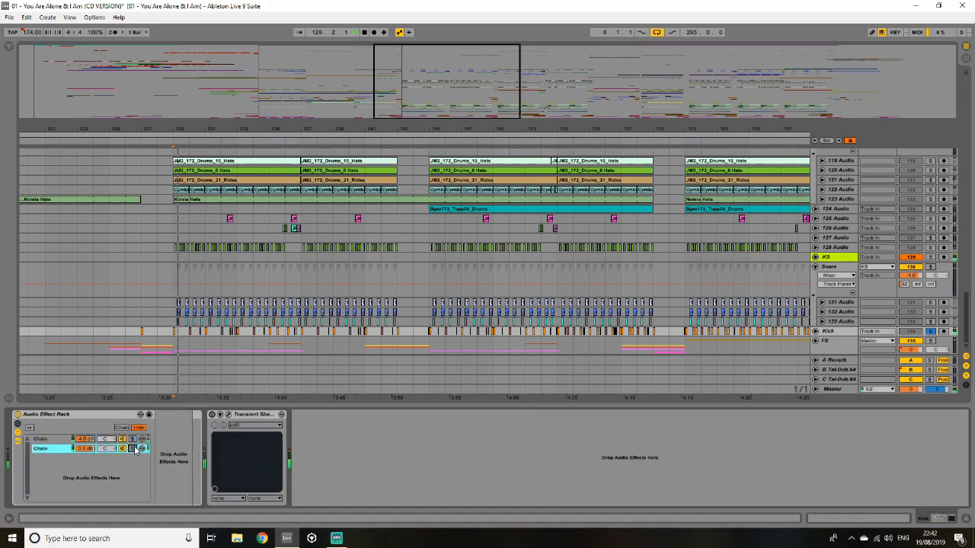
{"action": "left_click", "coordinate": [18, 414]}
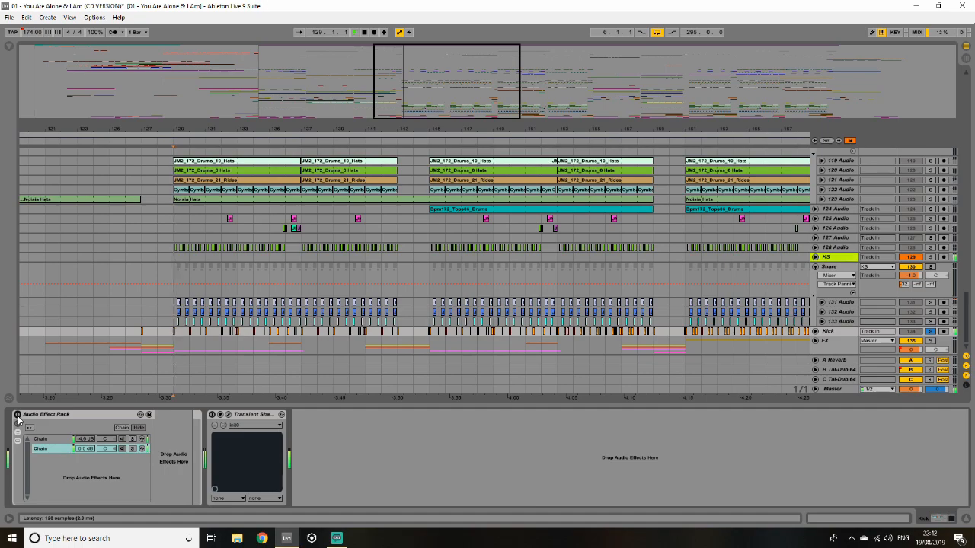
{"action": "left_click", "coordinate": [18, 415]}
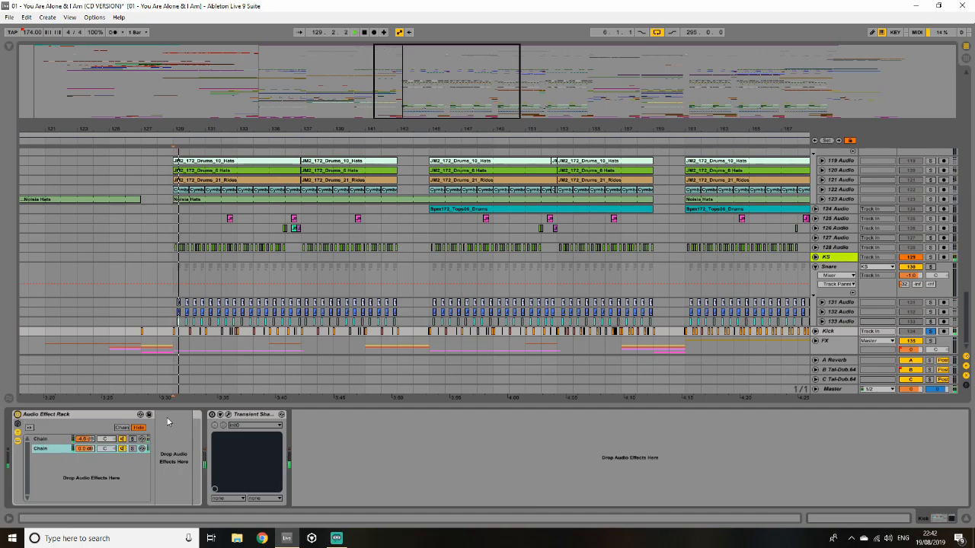
{"action": "left_click", "coordinate": [228, 415]}
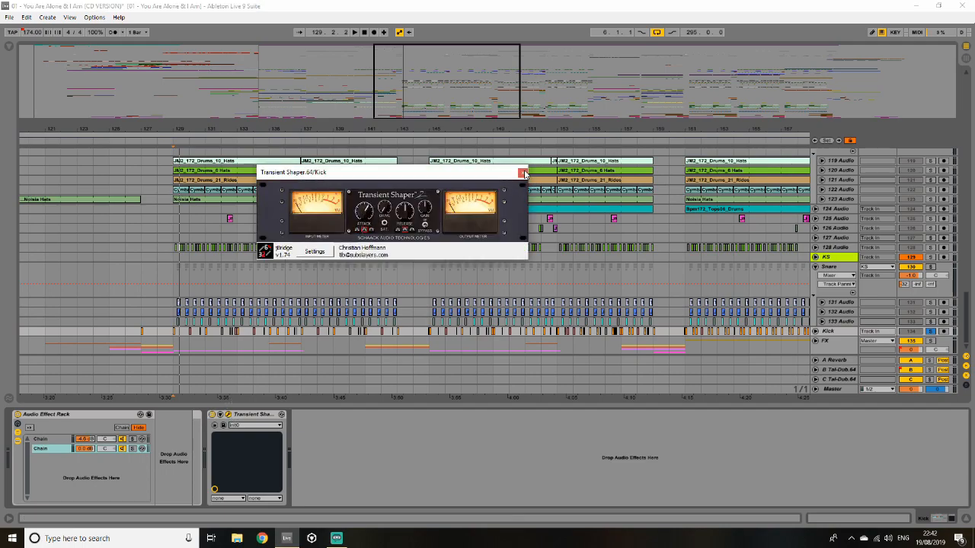
{"action": "left_click", "coordinate": [522, 174]}
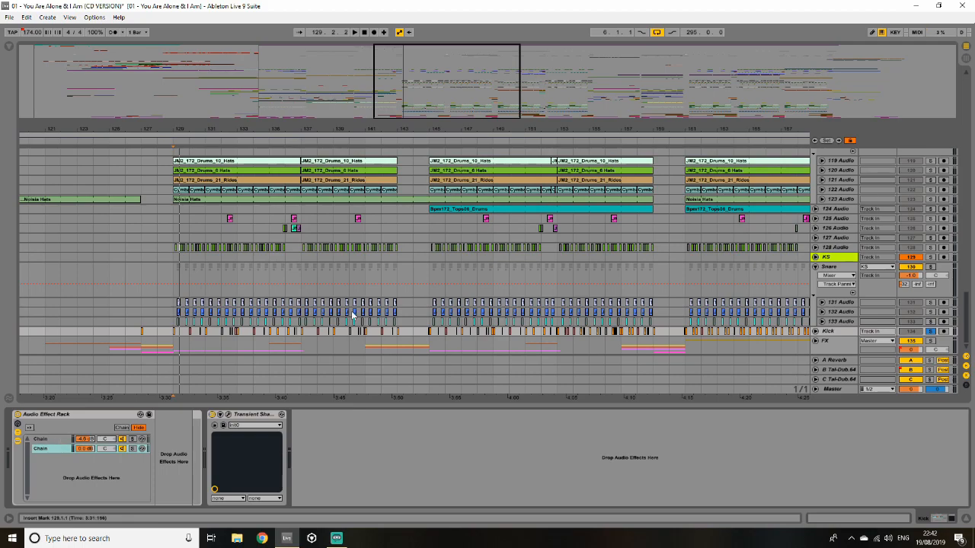
- Solo the Snare group at bar 129 and view the EQ Eight on the group and the Auto Filter on 131 Audio
{"action": "left_click_drag", "start_coordinate": [263, 129], "coordinate": [726, 182]}
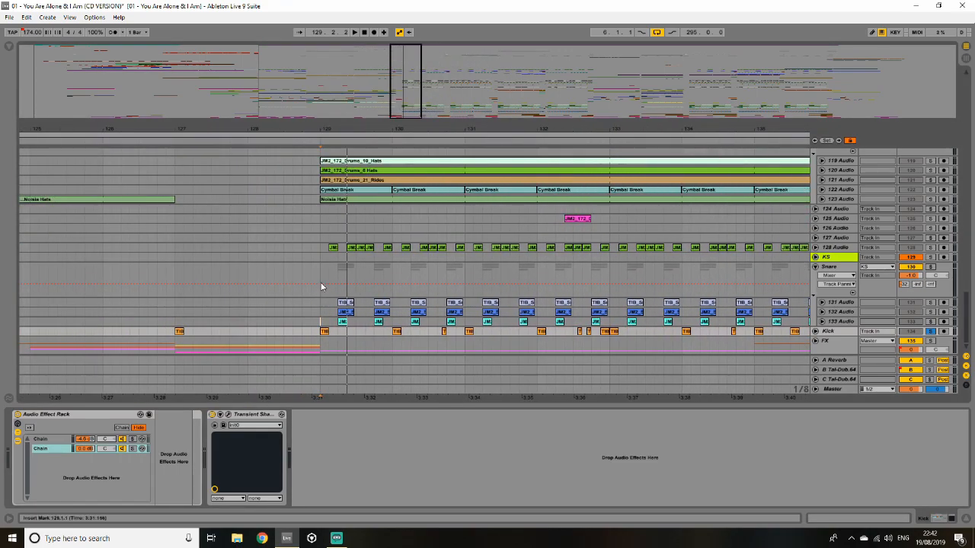
{"action": "left_click", "coordinate": [320, 286]}
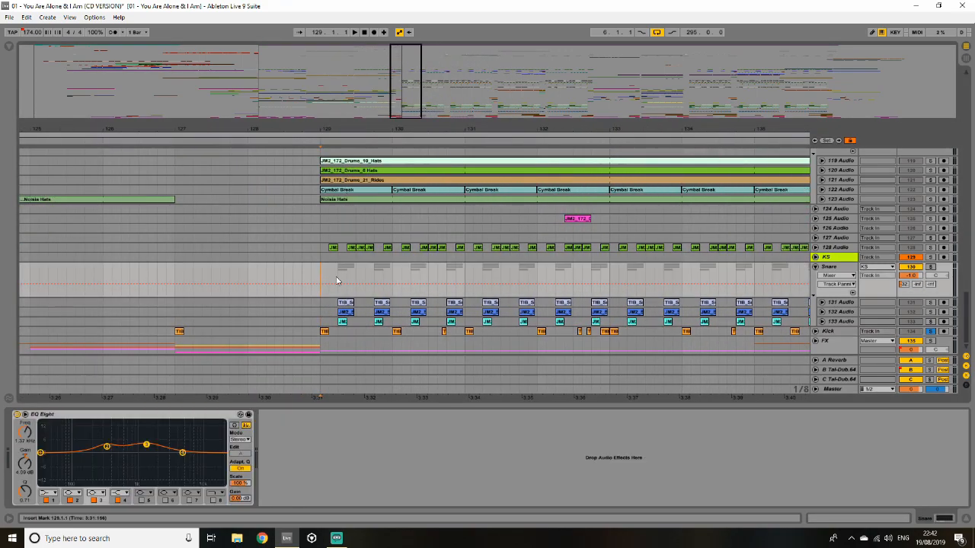
{"action": "left_click", "coordinate": [930, 267]}
{"action": "left_click", "coordinate": [842, 303]}
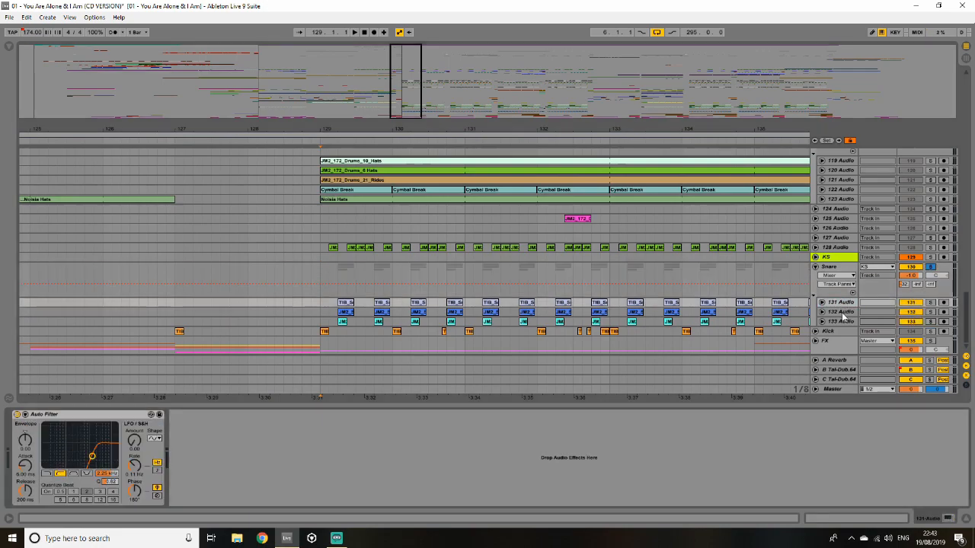
- Show the JM2_Snare_24 clip on 132 Audio and play it with the track soloed
{"action": "left_click", "coordinate": [841, 313]}
{"action": "left_click", "coordinate": [358, 312]}
{"action": "left_click", "coordinate": [929, 312]}
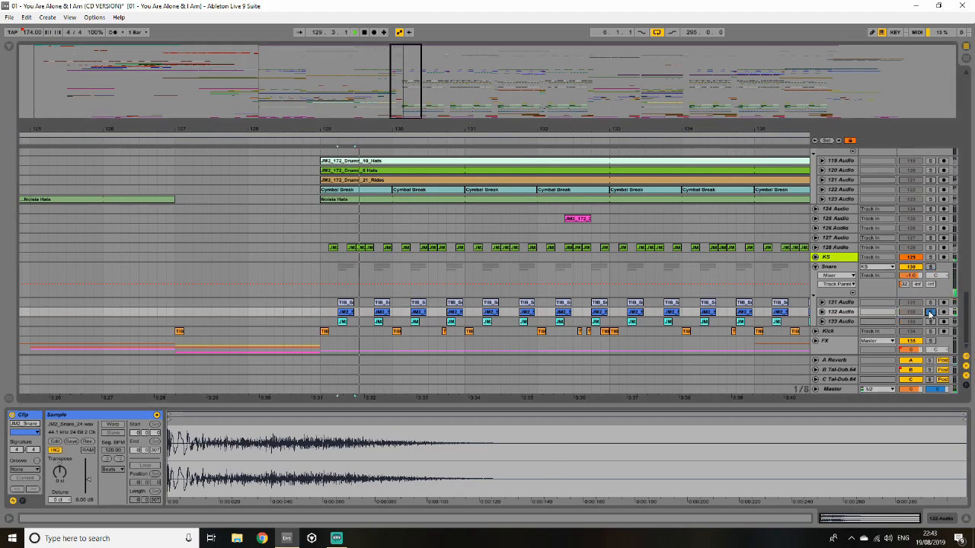
- Solo the 133 Audio track and play its JM2_172_Drums_23 clip near bar 129, examining the used slice of the loop
{"action": "left_click", "coordinate": [931, 323]}
{"action": "key", "text": "space"}
{"action": "left_click_drag", "start_coordinate": [332, 129], "coordinate": [332, 164]}
{"action": "left_click", "coordinate": [370, 321]}
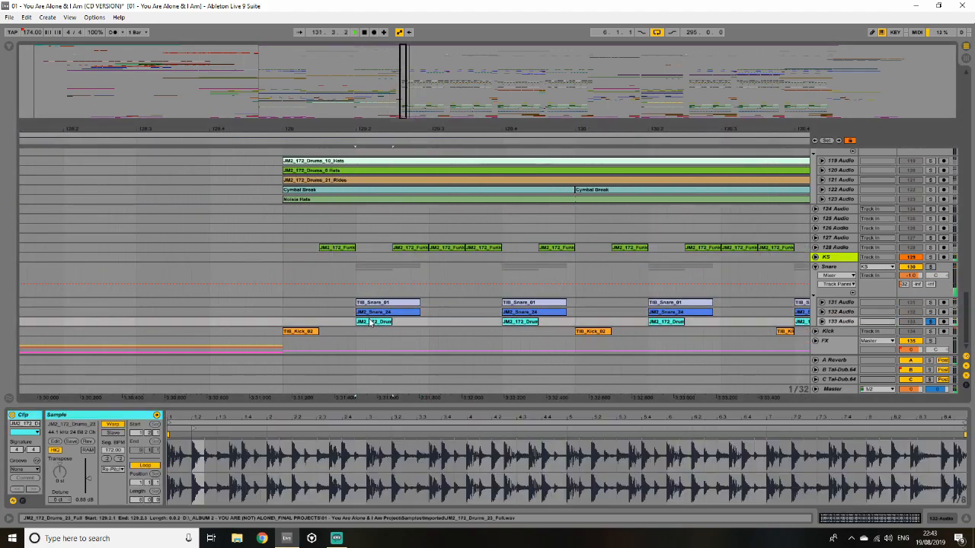
{"action": "left_click_drag", "start_coordinate": [200, 418], "coordinate": [201, 476]}
{"action": "left_click_drag", "start_coordinate": [356, 476], "coordinate": [199, 415]}
{"action": "key", "text": "space"}
{"action": "key", "text": "space"}
{"action": "key", "text": "space"}
{"action": "key", "text": "space"}
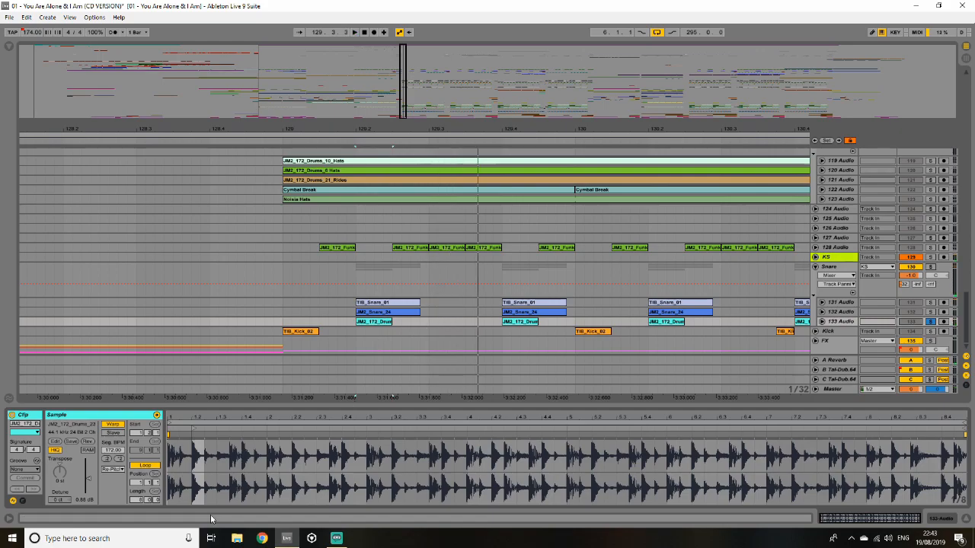
- Unfold and solo the 132 Audio track, replay its JM2_Snare_24 layer and show its device chain
{"action": "left_click", "coordinate": [821, 313]}
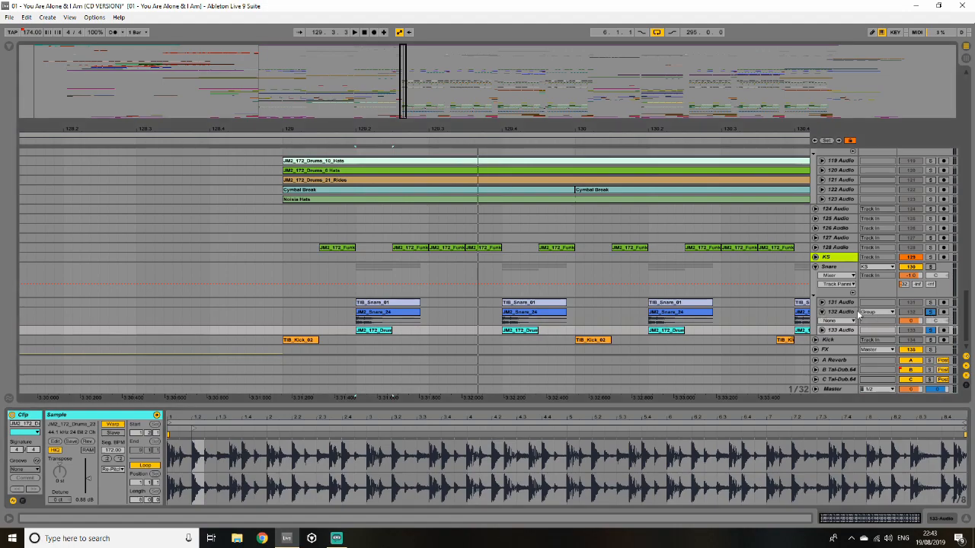
{"action": "left_click", "coordinate": [856, 313]}
{"action": "key", "text": "space"}
{"action": "key", "text": "space"}
{"action": "key", "text": "space"}
{"action": "key", "text": "space"}
{"action": "left_click", "coordinate": [929, 313]}
{"action": "left_click", "coordinate": [929, 313]}
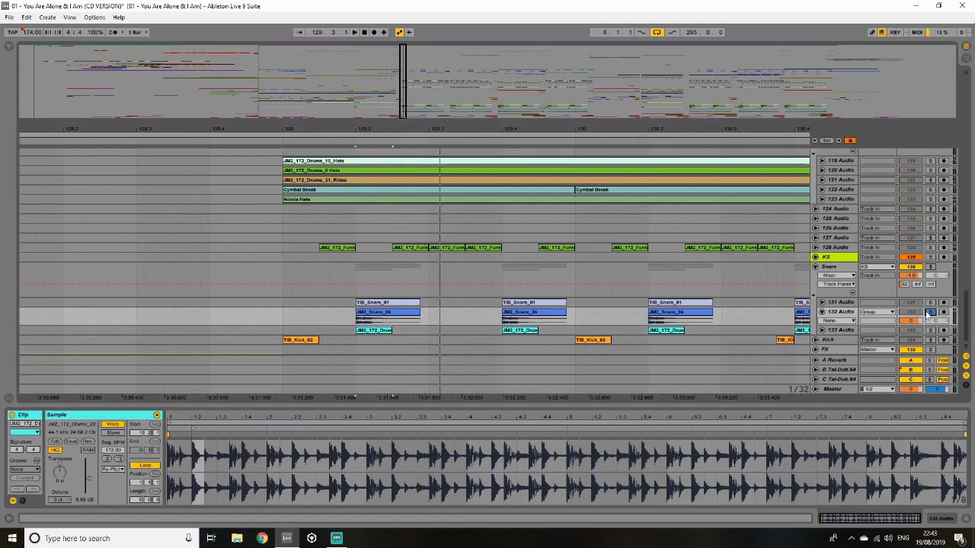
{"action": "left_click", "coordinate": [845, 313]}
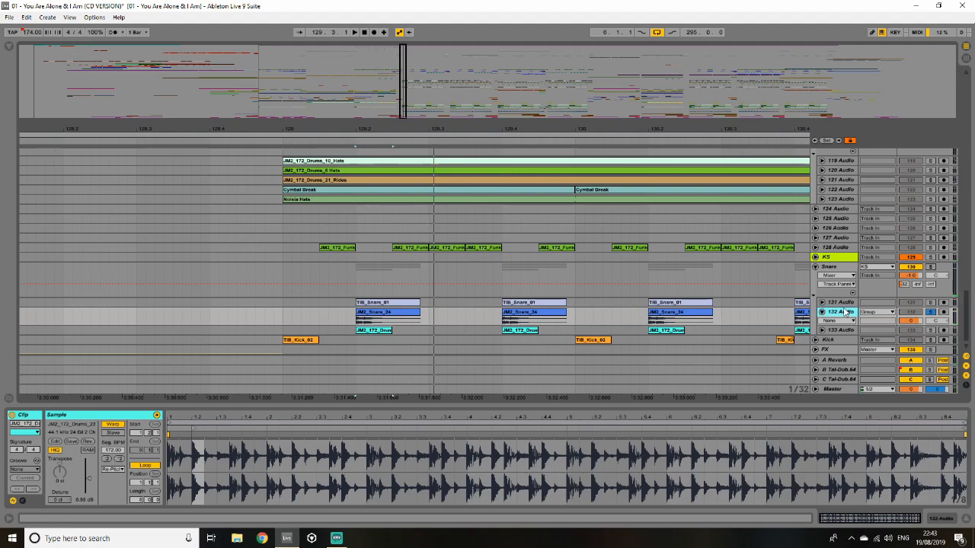
{"action": "key", "text": "space"}
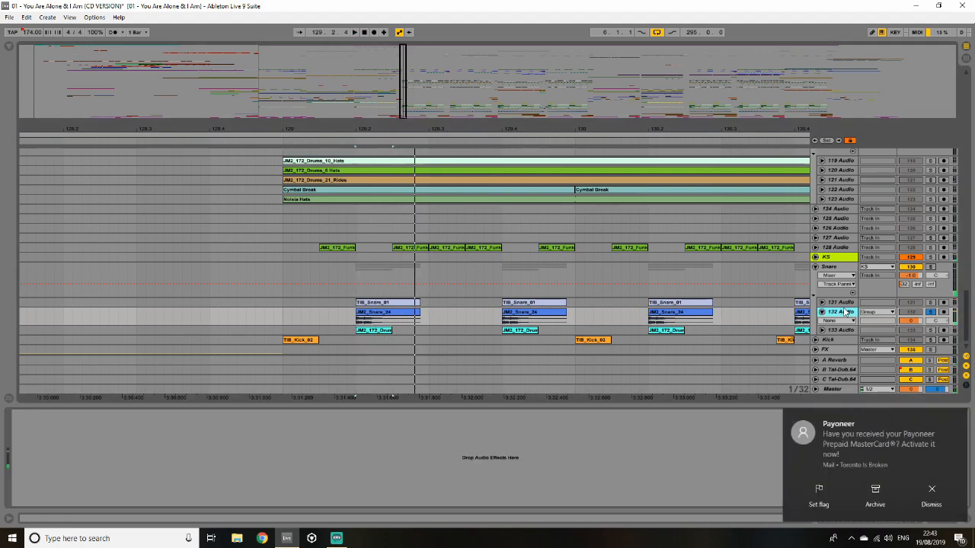
- Dismiss the mail notification and switch the solo from 132 Audio to 131 Audio
{"action": "left_click", "coordinate": [935, 493]}
{"action": "left_click", "coordinate": [930, 313]}
{"action": "left_click", "coordinate": [931, 303]}
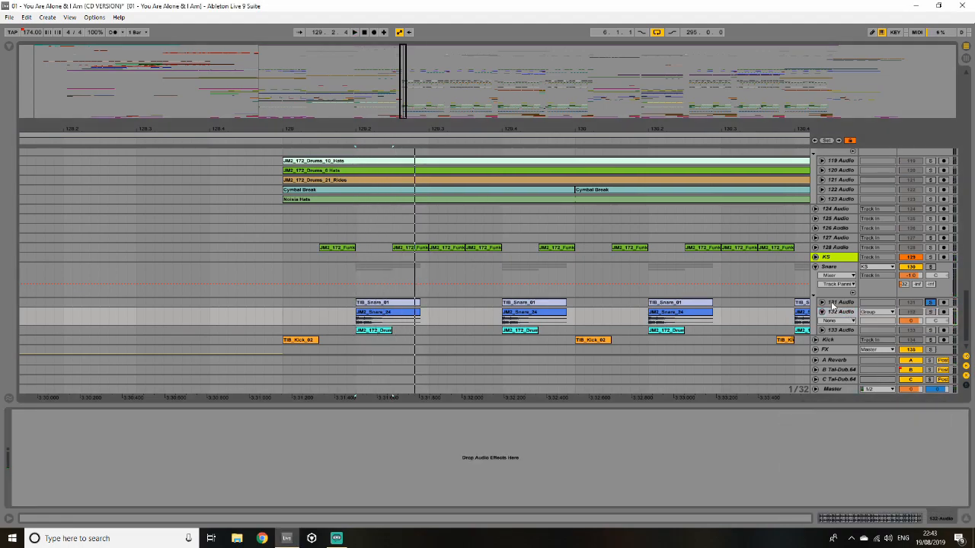
- Unfold the soloed 131 Audio track, play its TIB_Snare_01 layer and compare it with the Auto Filter off and on
{"action": "left_click", "coordinate": [821, 303]}
{"action": "key", "text": "space"}
{"action": "left_click", "coordinate": [841, 303]}
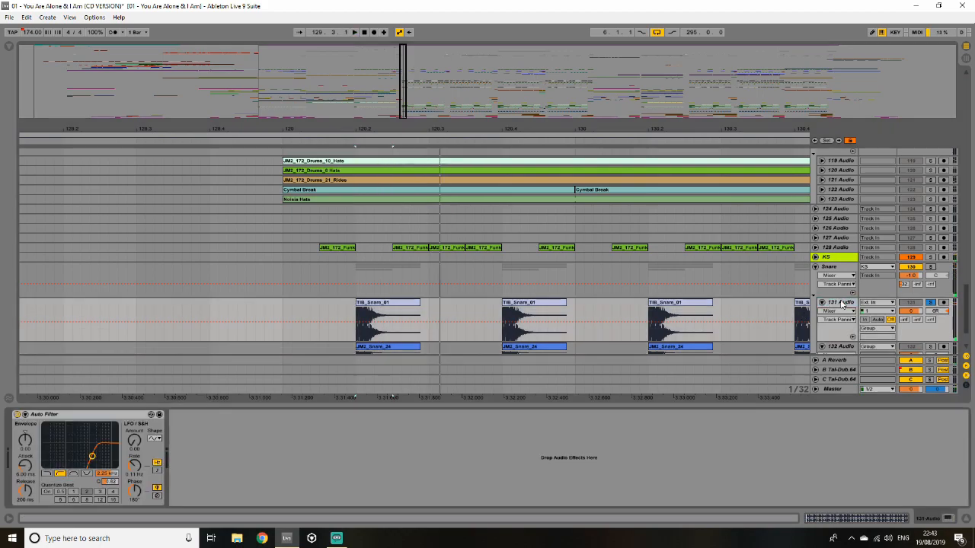
{"action": "left_click", "coordinate": [16, 415]}
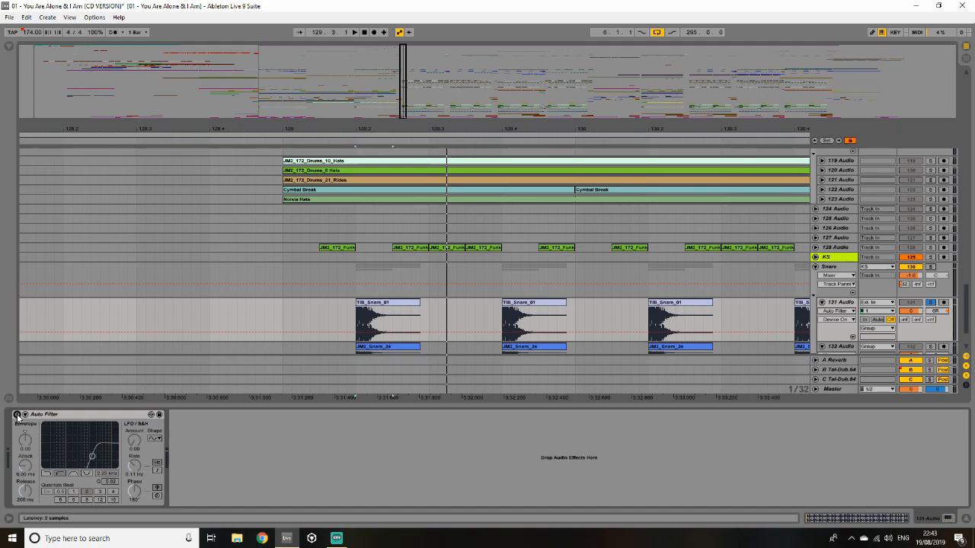
{"action": "left_click", "coordinate": [17, 415]}
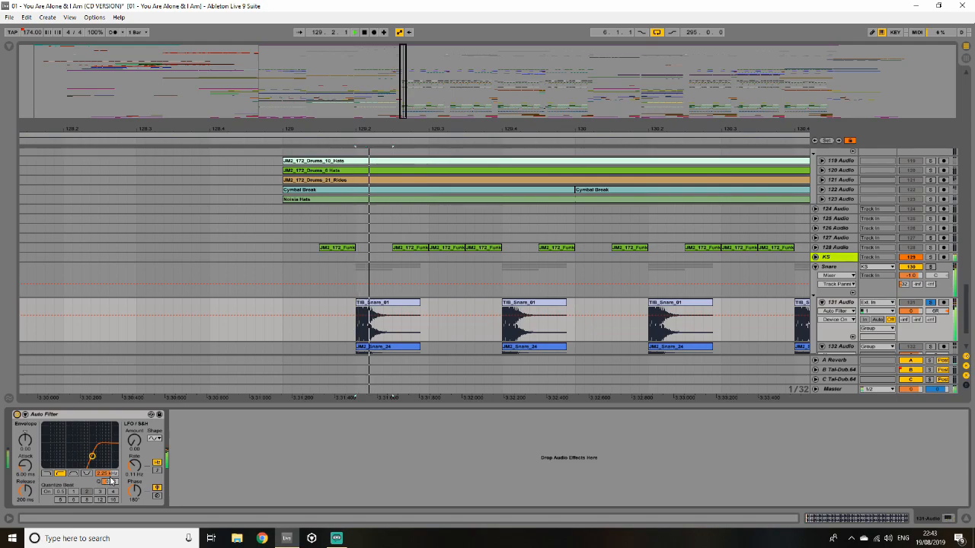
- Solo the KS group and compare its playback with the 131 Audio snare layer switched off and back on
{"action": "left_click", "coordinate": [930, 258]}
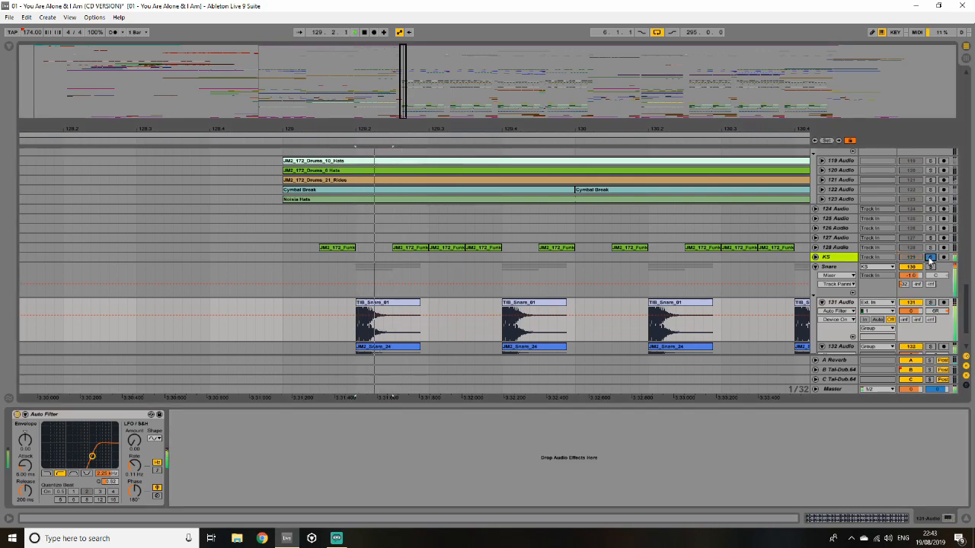
{"action": "left_click", "coordinate": [918, 303]}
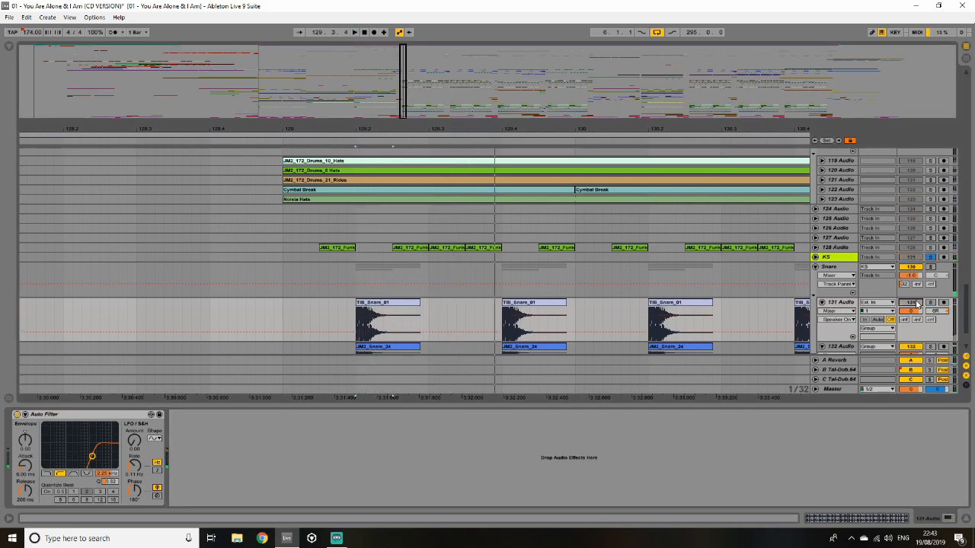
{"action": "left_click", "coordinate": [917, 304]}
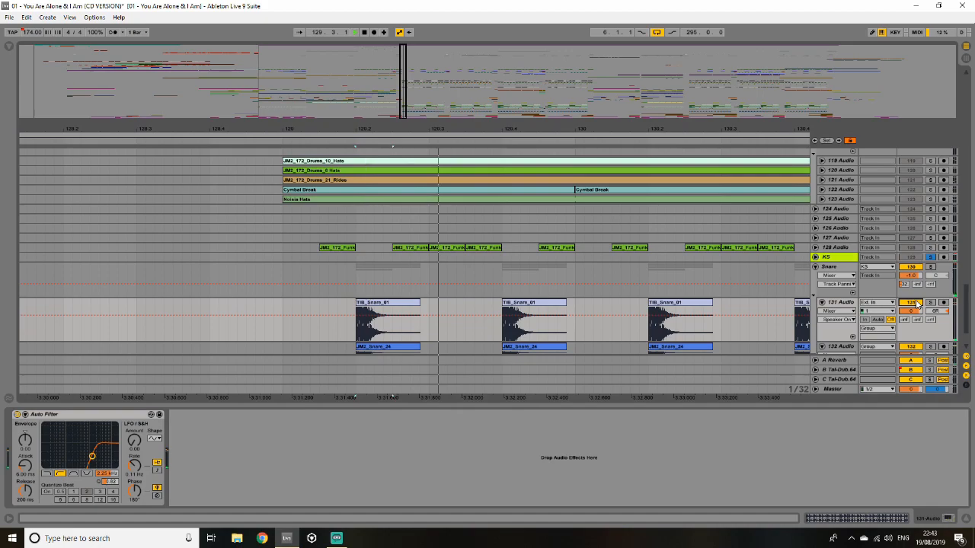
{"action": "left_click", "coordinate": [831, 256]}
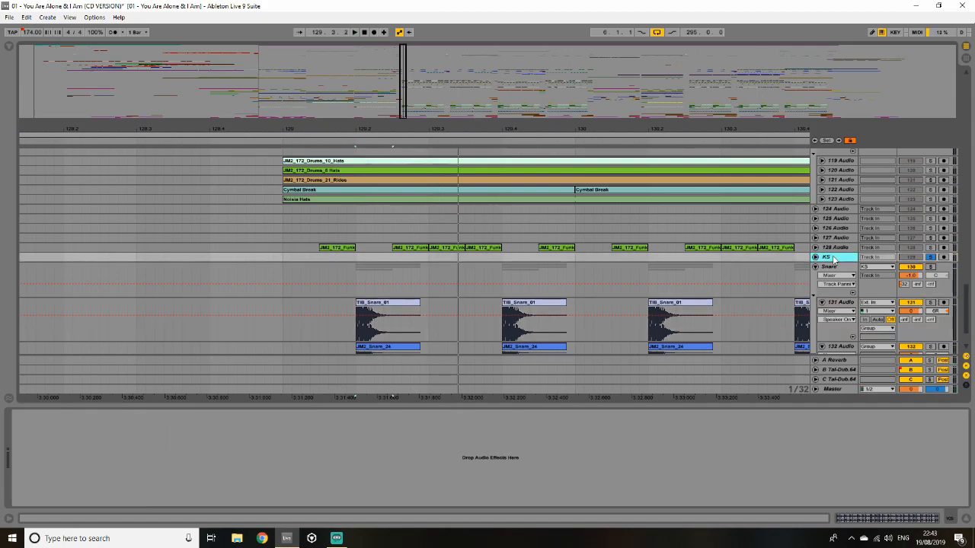
{"action": "left_click", "coordinate": [821, 302]}
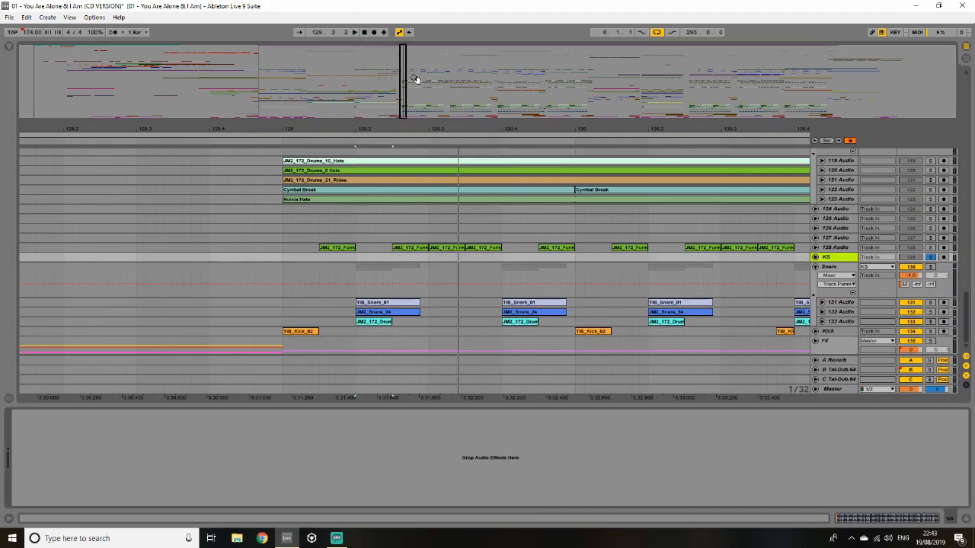
- Unfold the 122 Audio track, open its Cymbal Break clip at bar 129 and show the track's device chain
{"action": "left_click_drag", "start_coordinate": [406, 77], "coordinate": [408, 51]}
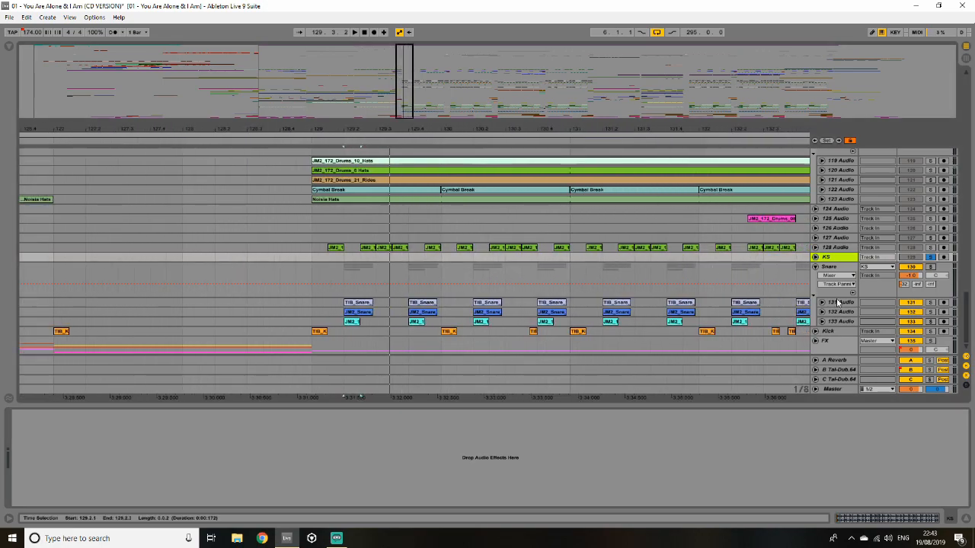
{"action": "scroll", "coordinate": [798, 224], "scroll_direction": "up", "scroll_amount": 2}
{"action": "left_click", "coordinate": [392, 213]}
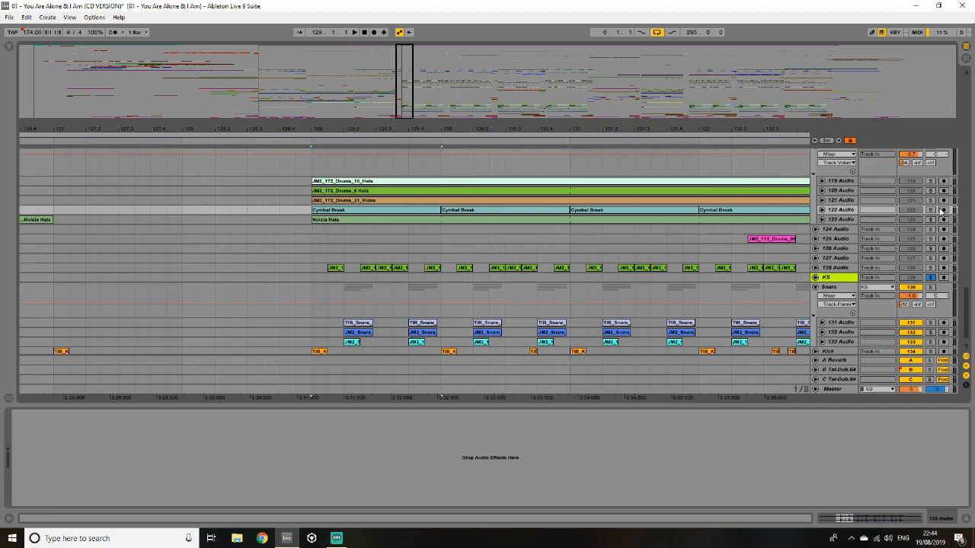
{"action": "left_click", "coordinate": [821, 210]}
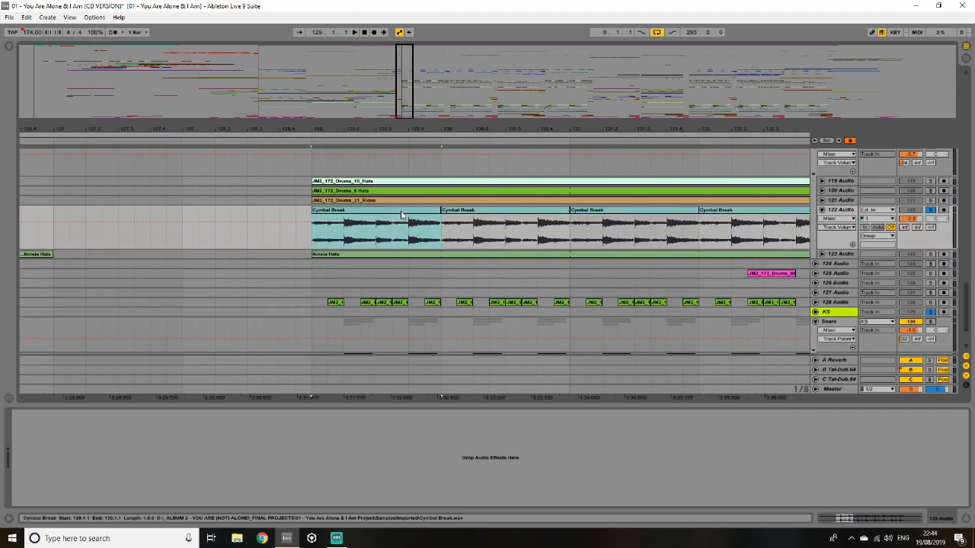
{"action": "double_click", "coordinate": [357, 229]}
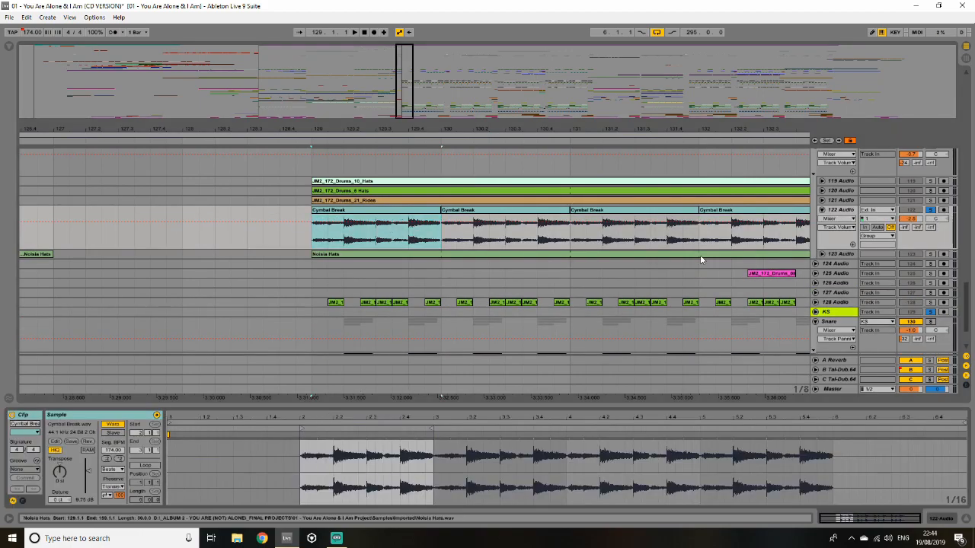
{"action": "double_click", "coordinate": [849, 211]}
- Play the Cymbal Break loop from bar 129, toggling the solos of the KS group and 122 Audio
{"action": "left_click", "coordinate": [355, 212]}
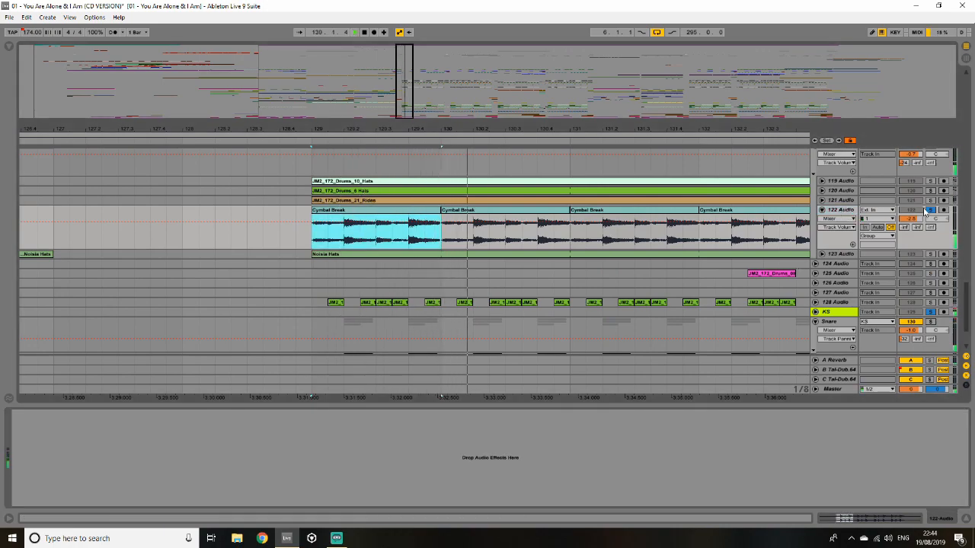
{"action": "left_click", "coordinate": [931, 313]}
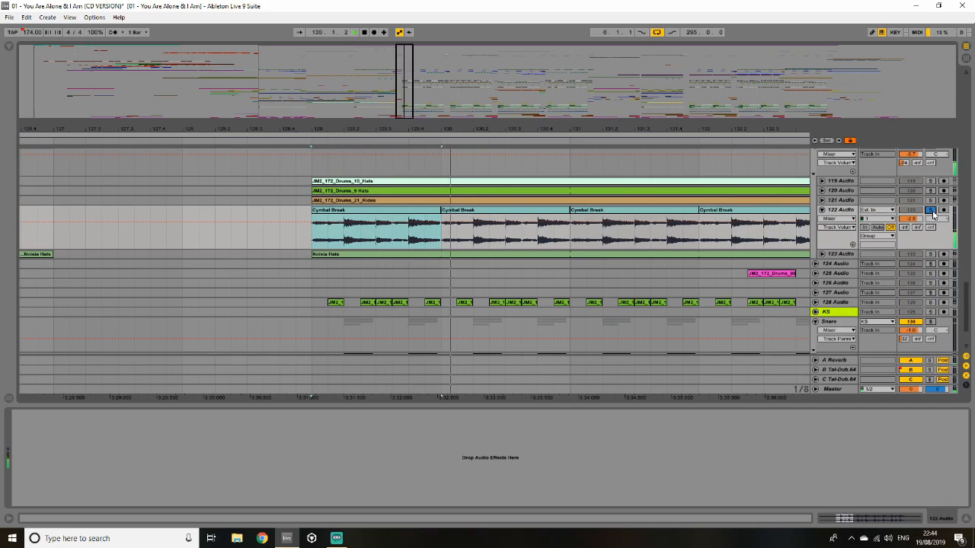
{"action": "left_click", "coordinate": [931, 210]}
{"action": "key", "text": "space"}
- Unfold the 123 Audio track, open its Noisia Hats clip and play it with only that track soloed
{"action": "left_click", "coordinate": [821, 254]}
{"action": "double_click", "coordinate": [789, 255]}
{"action": "key", "text": "space"}
{"action": "left_click", "coordinate": [930, 211]}
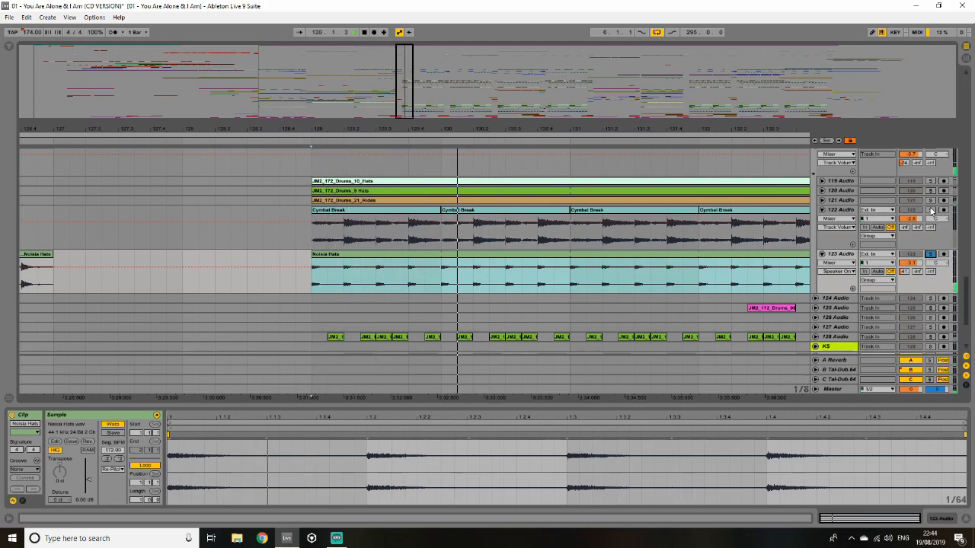
- Add the KS group to the solo and play the Noisia Hats loop together with the kick and snare
{"action": "scroll", "coordinate": [930, 252], "scroll_direction": "down", "scroll_amount": 3}
{"action": "left_click", "coordinate": [931, 295]}
{"action": "left_click_drag", "start_coordinate": [404, 80], "coordinate": [407, 67]}
{"action": "scroll", "coordinate": [585, 241], "scroll_direction": "up", "scroll_amount": 3}
{"action": "key", "text": "space"}
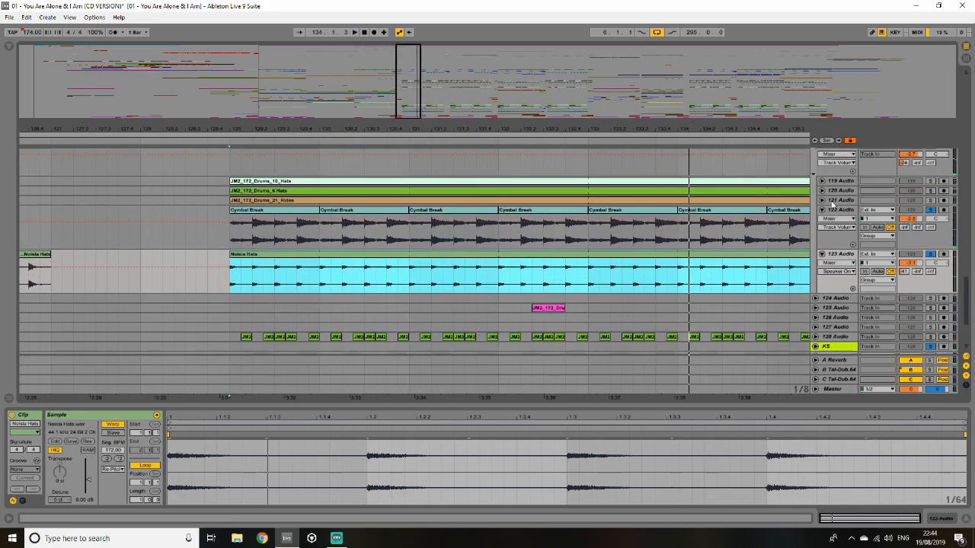
- Check the device chains of the 119 to 122 Audio tracks and show the EQ Eight on the Tops group
{"action": "left_click", "coordinate": [829, 208]}
{"action": "double_click", "coordinate": [829, 201]}
{"action": "left_click", "coordinate": [834, 208]}
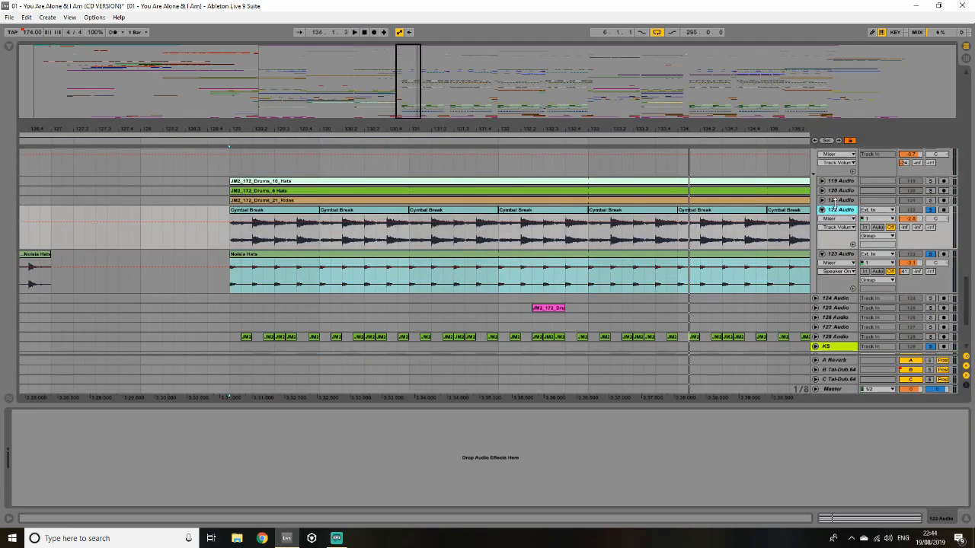
{"action": "left_click", "coordinate": [839, 191]}
{"action": "left_click", "coordinate": [838, 182]}
{"action": "left_click", "coordinate": [838, 192]}
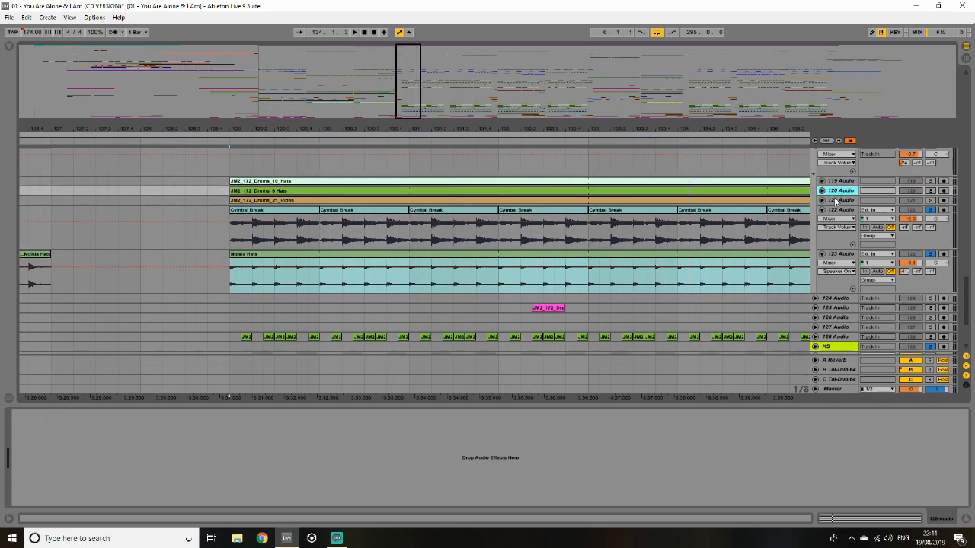
{"action": "left_click", "coordinate": [836, 201]}
{"action": "scroll", "coordinate": [837, 199], "scroll_direction": "up", "scroll_amount": 1}
{"action": "left_click", "coordinate": [836, 180]}
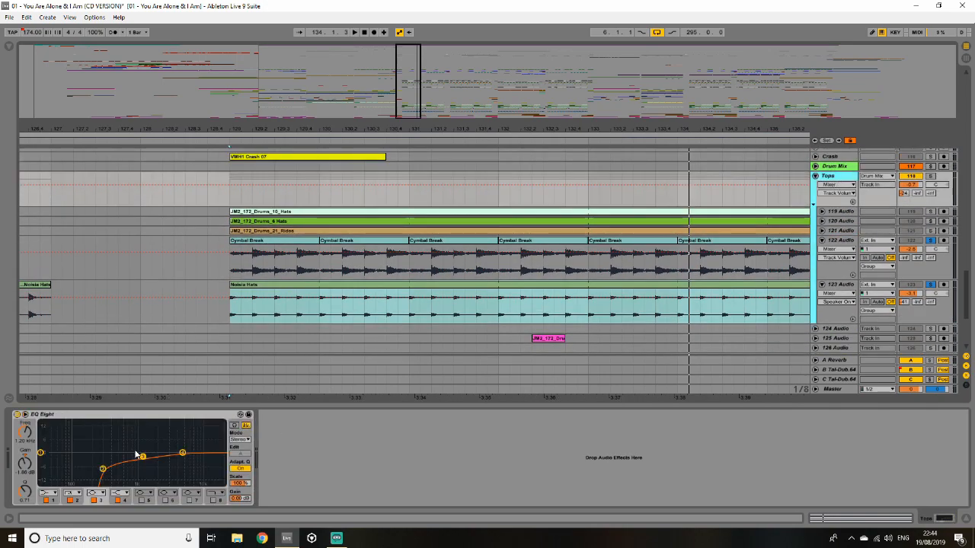
- Select EQ Eight's band 2 and compare the soloed Tops group and 122 Audio alone with the EQ bypassed and active
{"action": "left_click", "coordinate": [104, 470]}
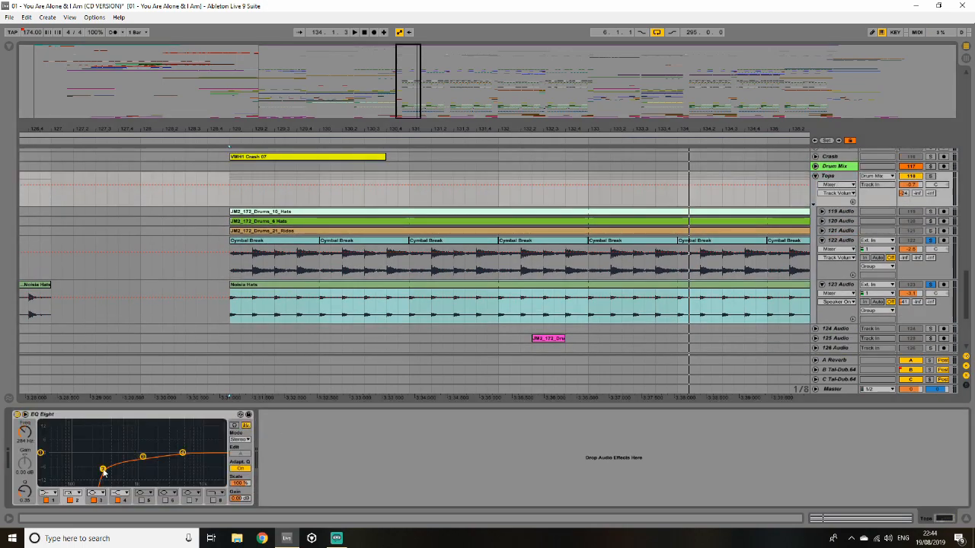
{"action": "left_click", "coordinate": [931, 177]}
{"action": "left_click", "coordinate": [17, 414]}
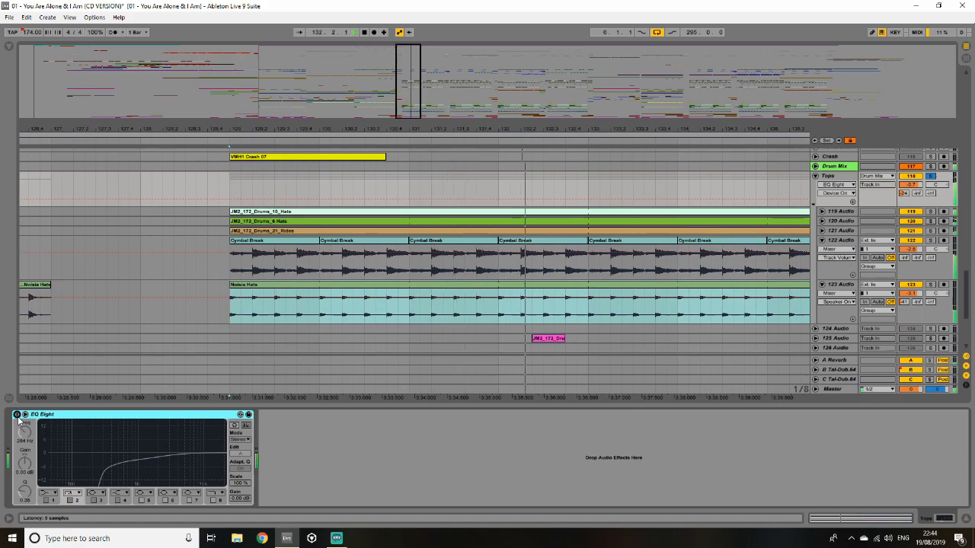
{"action": "left_click", "coordinate": [930, 240]}
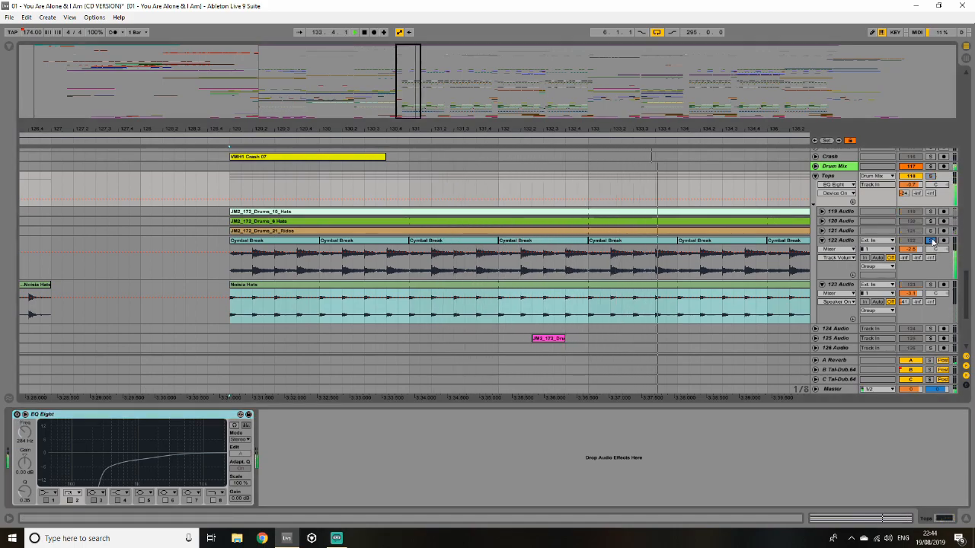
{"action": "left_click", "coordinate": [930, 176]}
{"action": "left_click", "coordinate": [17, 417]}
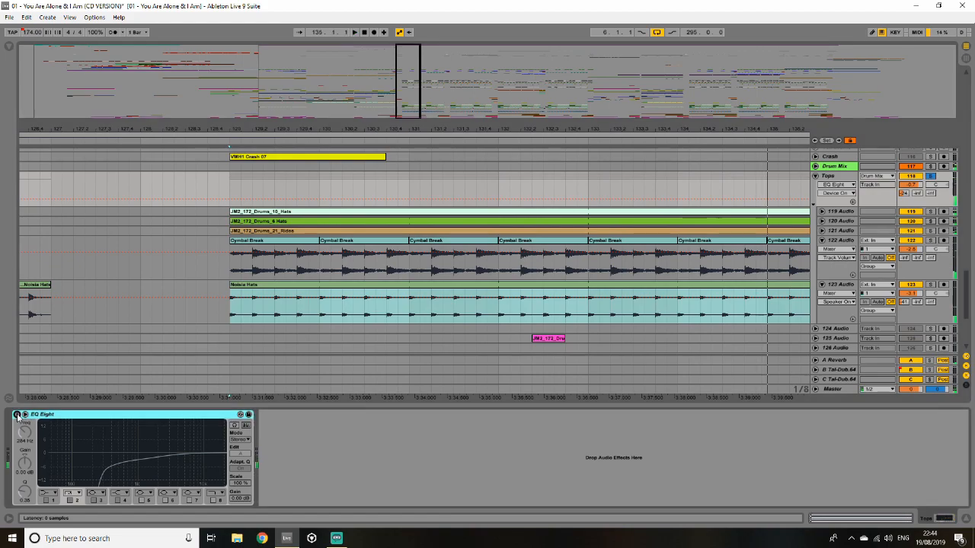
{"action": "left_click", "coordinate": [17, 414]}
- Solo the 121 Audio track and play its JM2_172_Drums_21_Rides loop
{"action": "left_click", "coordinate": [930, 229]}
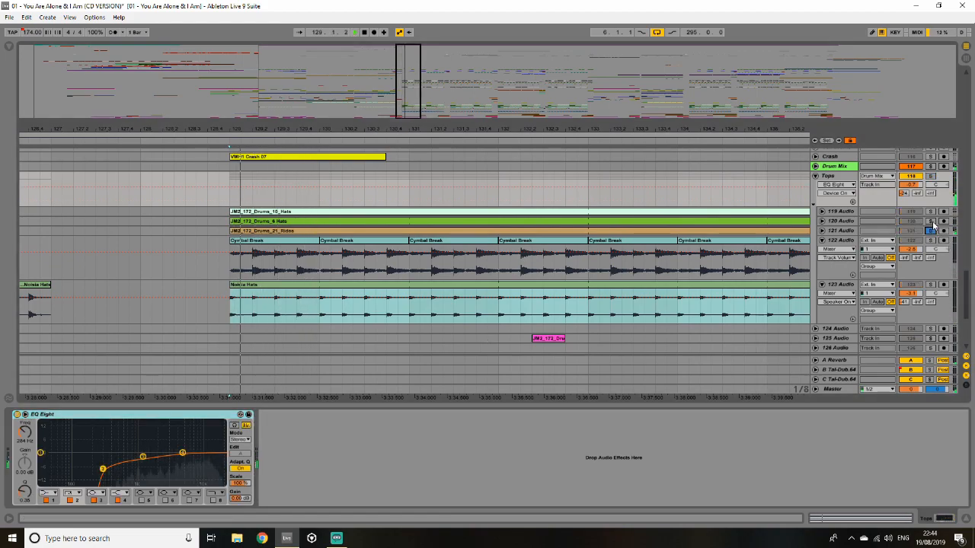
{"action": "left_click", "coordinate": [821, 231]}
{"action": "left_click", "coordinate": [821, 231]}
{"action": "key", "text": "space"}
- Solo the 120 Audio track, play its hats loop and briefly unfold the track to view the waveform
{"action": "left_click", "coordinate": [931, 221]}
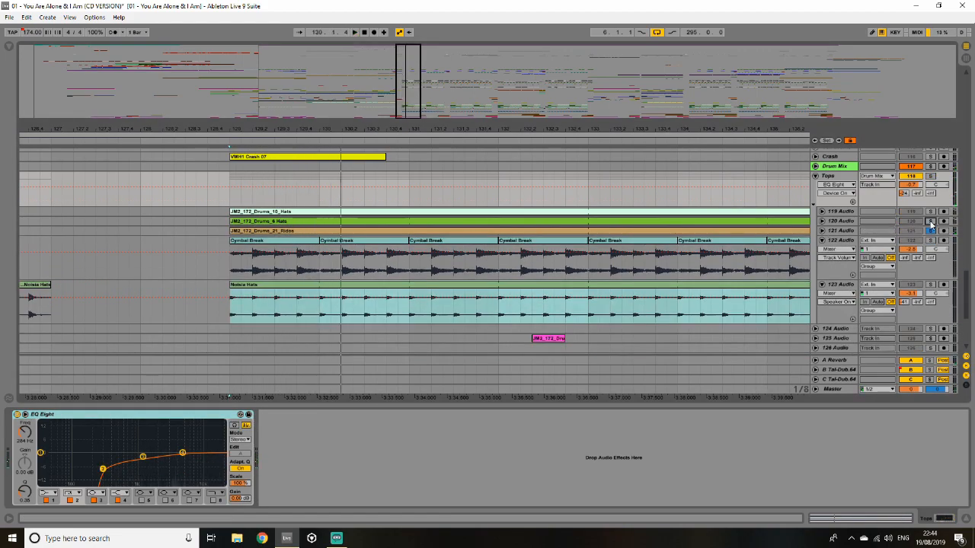
{"action": "key", "text": "space"}
{"action": "left_click", "coordinate": [822, 221]}
{"action": "left_click", "coordinate": [821, 221]}
{"action": "key", "text": "space"}
- Solo the 119 Audio track, play its JM2_172_Drums_10_Hats loop and briefly unfold the track
{"action": "left_click", "coordinate": [930, 210]}
{"action": "left_click", "coordinate": [823, 214]}
{"action": "key", "text": "space"}
{"action": "left_click", "coordinate": [822, 211]}
{"action": "left_click", "coordinate": [821, 212]}
- Solo the 128 Audio track, play its chopped break clips from bar 129 and unfold it to show the slices
{"action": "scroll", "coordinate": [568, 255], "scroll_direction": "down", "scroll_amount": 5}
{"action": "mouse_move", "coordinate": [418, 105]}
{"action": "left_mouse_down"}
{"action": "mouse_move", "coordinate": [421, 137]}
{"action": "mouse_move", "coordinate": [415, 106]}
{"action": "left_mouse_up"}
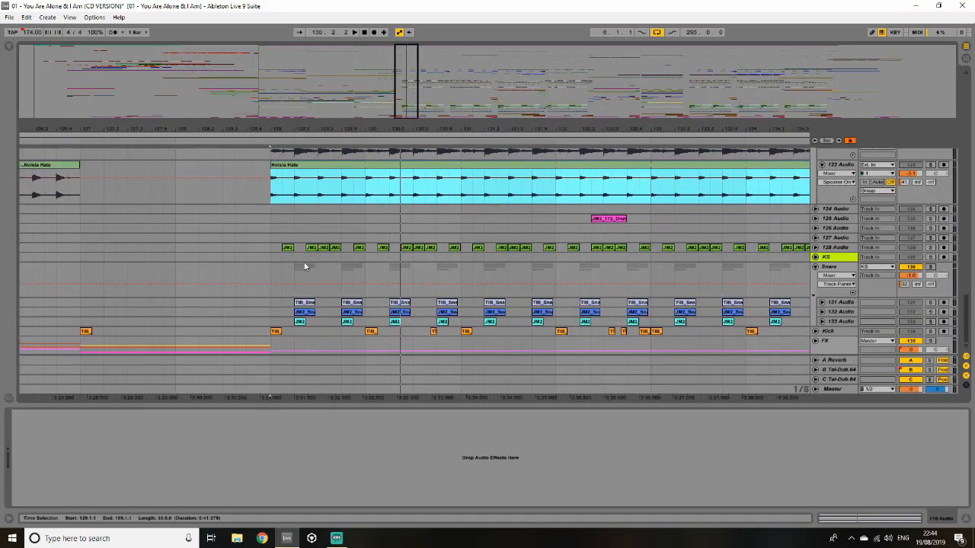
{"action": "left_click", "coordinate": [287, 248]}
{"action": "left_click", "coordinate": [270, 248]}
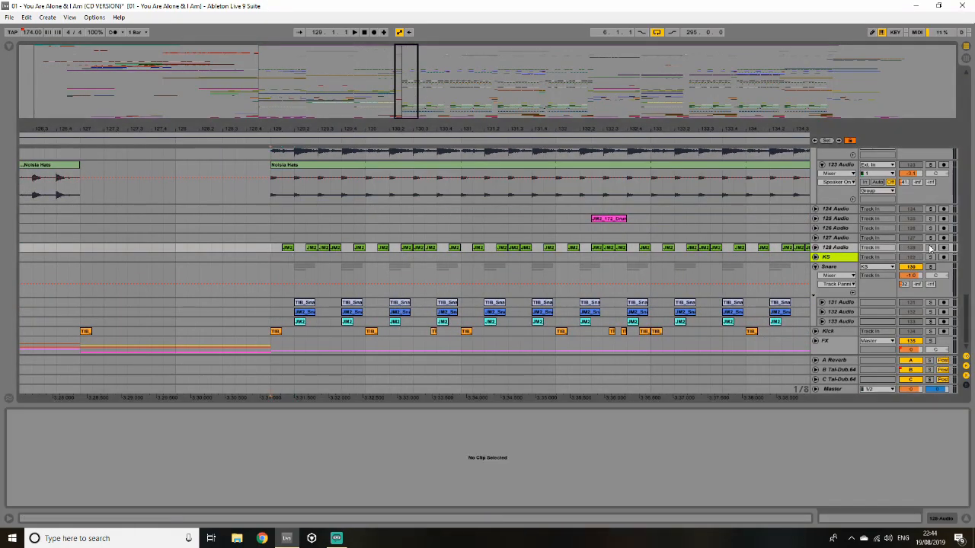
{"action": "key", "text": "space"}
{"action": "left_click_drag", "start_coordinate": [423, 117], "coordinate": [423, 108]}
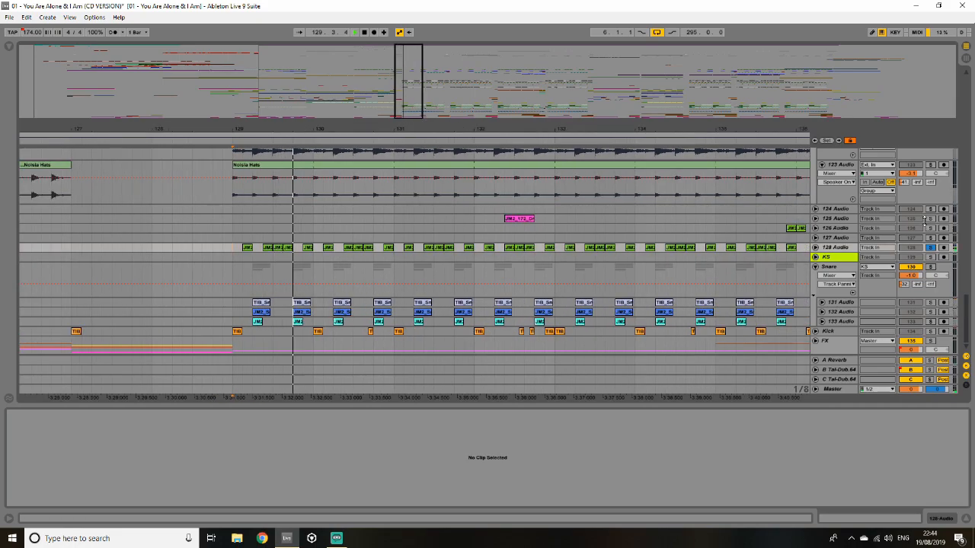
{"action": "left_click", "coordinate": [814, 248]}
{"action": "left_click_drag", "start_coordinate": [413, 86], "coordinate": [411, 108]}
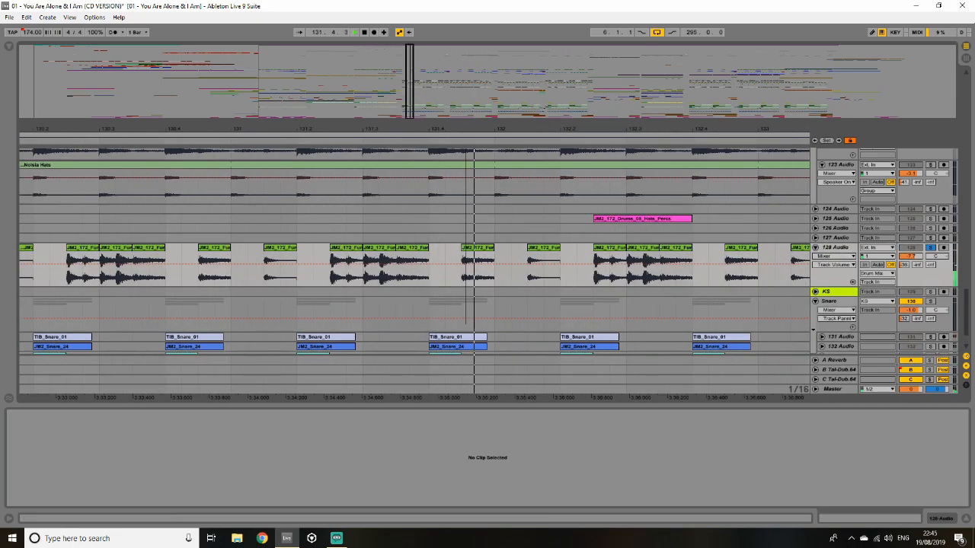
- Unfold the 125 Audio track, show its JM2_172_Drums_08_Hats_Percs clip near bar 132 and play from just before it
{"action": "left_click", "coordinate": [814, 219]}
{"action": "left_click", "coordinate": [420, 237]}
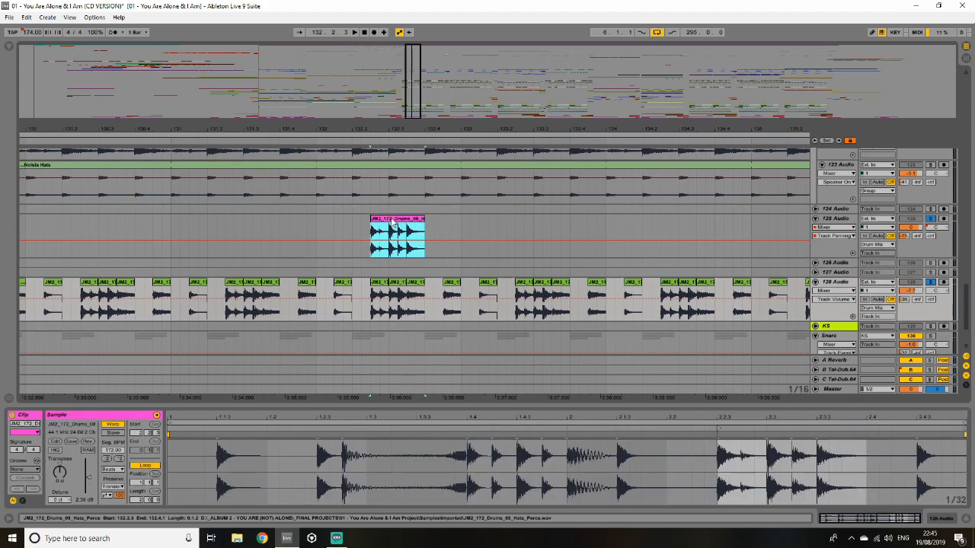
{"action": "left_click", "coordinate": [322, 223]}
{"action": "left_click_drag", "start_coordinate": [639, 128], "coordinate": [414, 72]}
- Add 126 Audio to the soloed tracks and unfold it to show its fill clips around bar 136
{"action": "left_click", "coordinate": [930, 264], "text": "ctrl"}
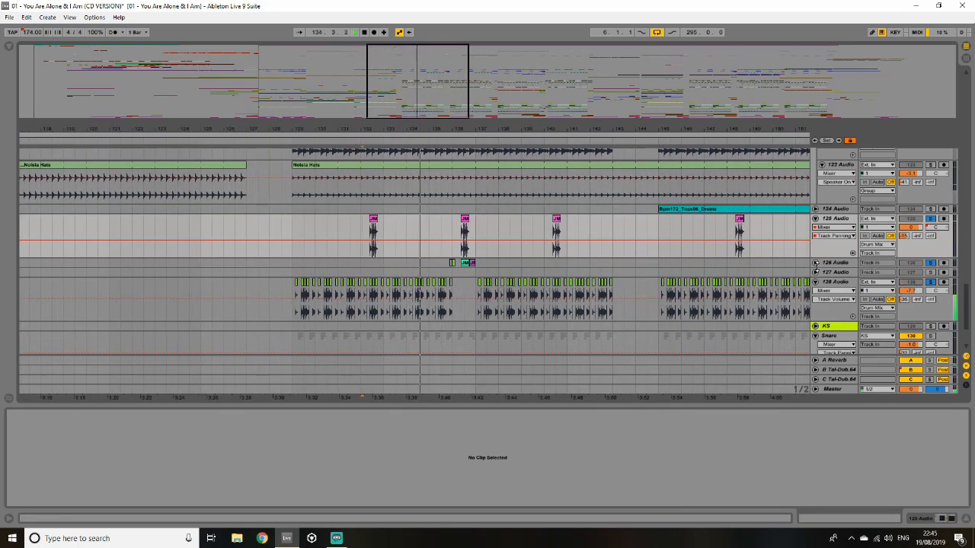
{"action": "left_click", "coordinate": [815, 262]}
{"action": "mouse_move", "coordinate": [433, 85]}
{"action": "left_mouse_down"}
{"action": "mouse_move", "coordinate": [432, 145]}
{"action": "mouse_move", "coordinate": [430, 88]}
{"action": "left_mouse_up"}
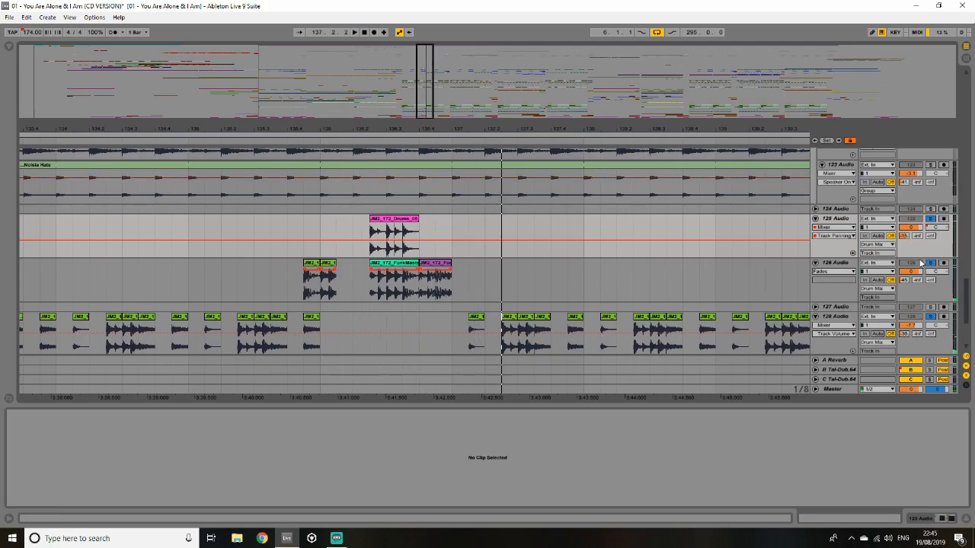
- Play the soloed 126 Audio fills from bar 135 and examine the JM2_172_FunkMasterBreak slices they use
{"action": "key", "text": "space"}
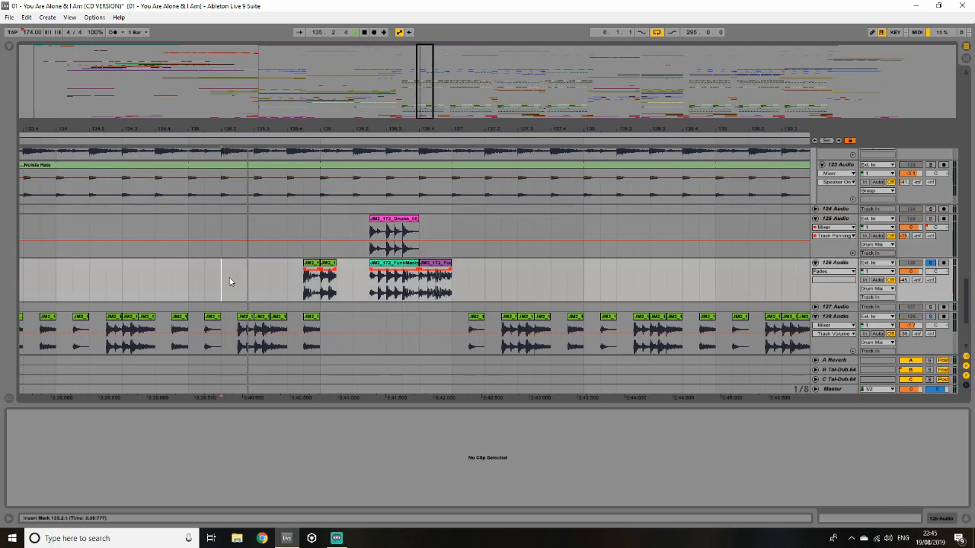
{"action": "key", "text": "space"}
{"action": "key", "text": "space"}
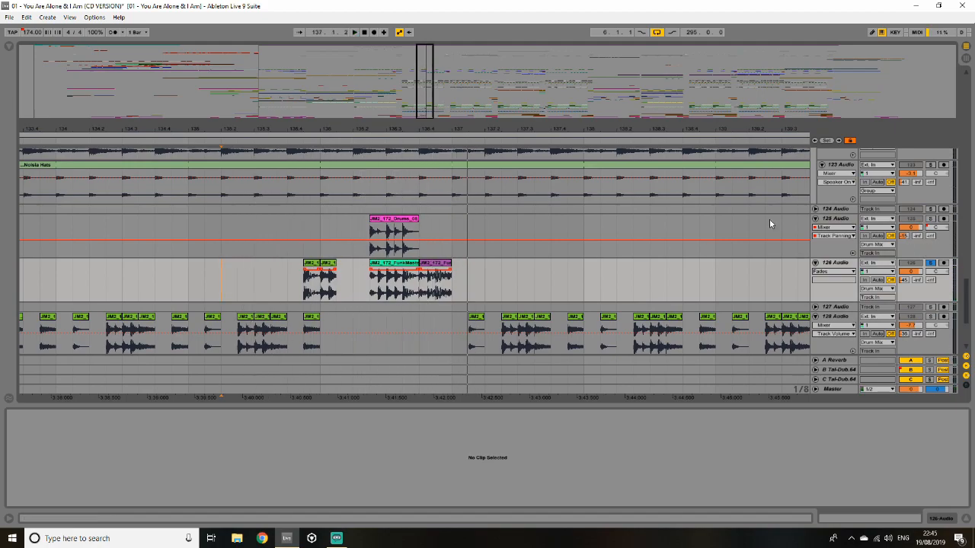
{"action": "left_click", "coordinate": [403, 270]}
{"action": "left_click", "coordinate": [315, 267]}
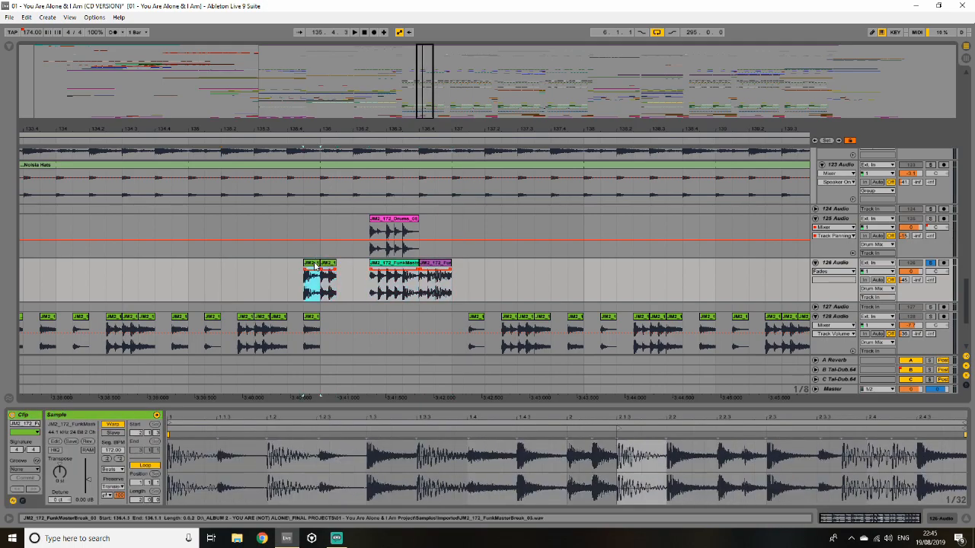
- Solo the 125 Audio track, show its Chorus and StereoExpander devices and play its JM2_172_Drums clip from bar 136
{"action": "left_click", "coordinate": [839, 263]}
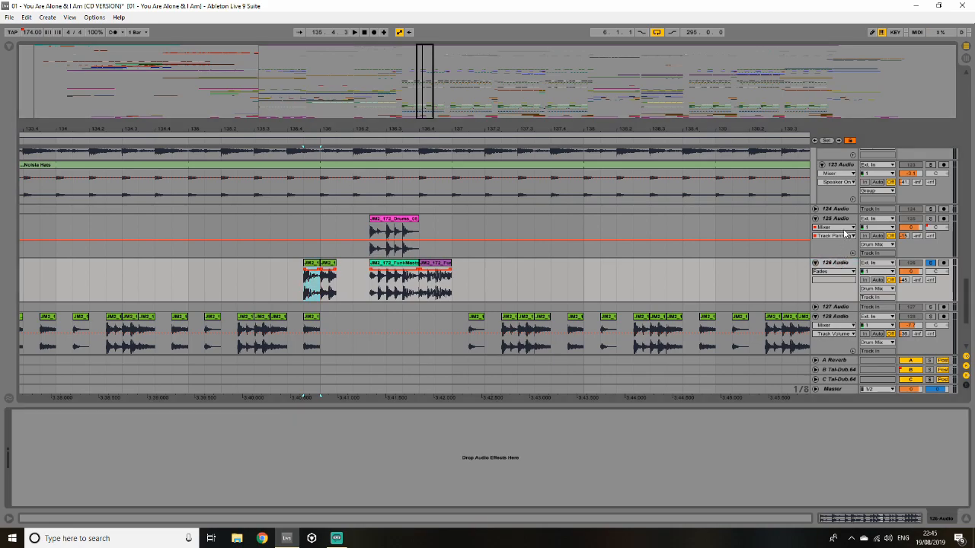
{"action": "left_click", "coordinate": [833, 220]}
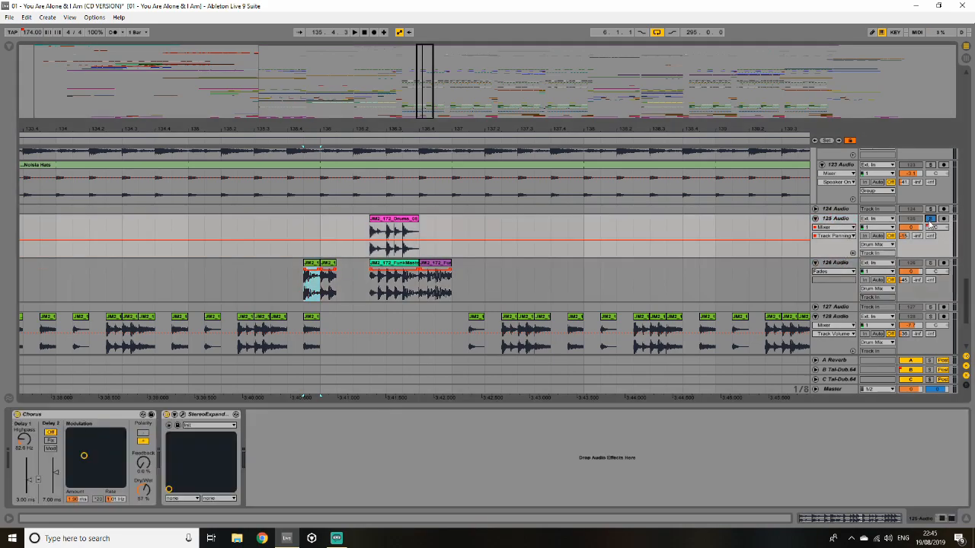
{"action": "left_click", "coordinate": [403, 242]}
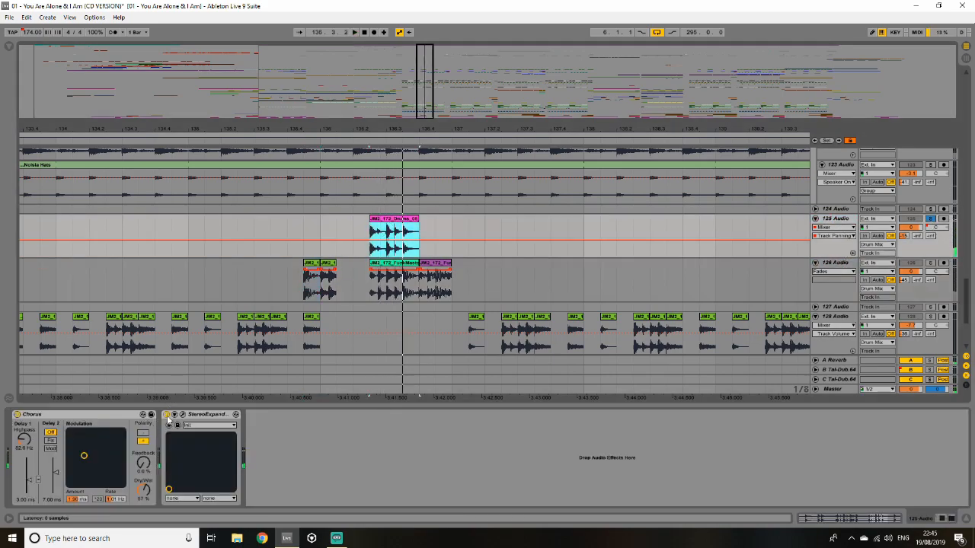
- Switch the Chorus and StereoExpander devices on 125 Audio off and back on while its clip plays to compare the sound
{"action": "left_click", "coordinate": [16, 415]}
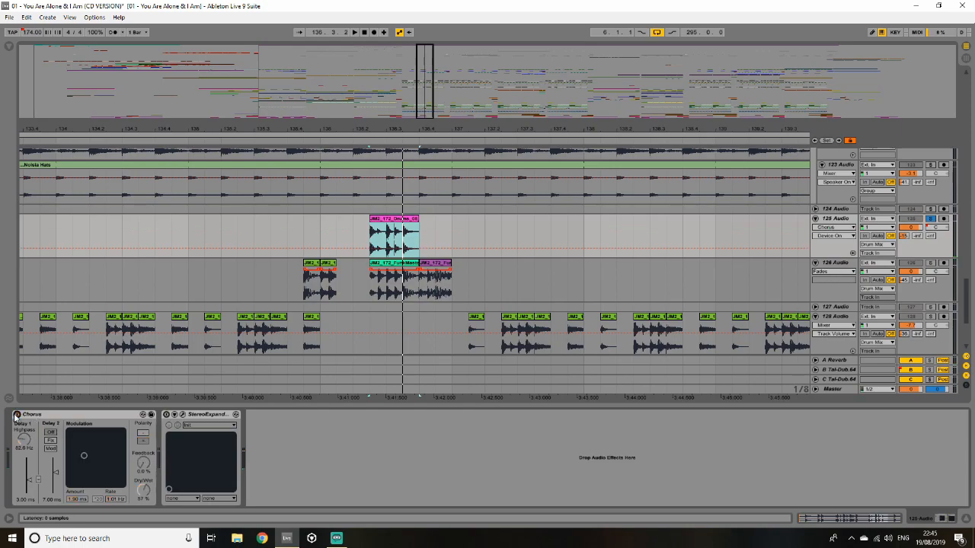
{"action": "left_click", "coordinate": [16, 415]}
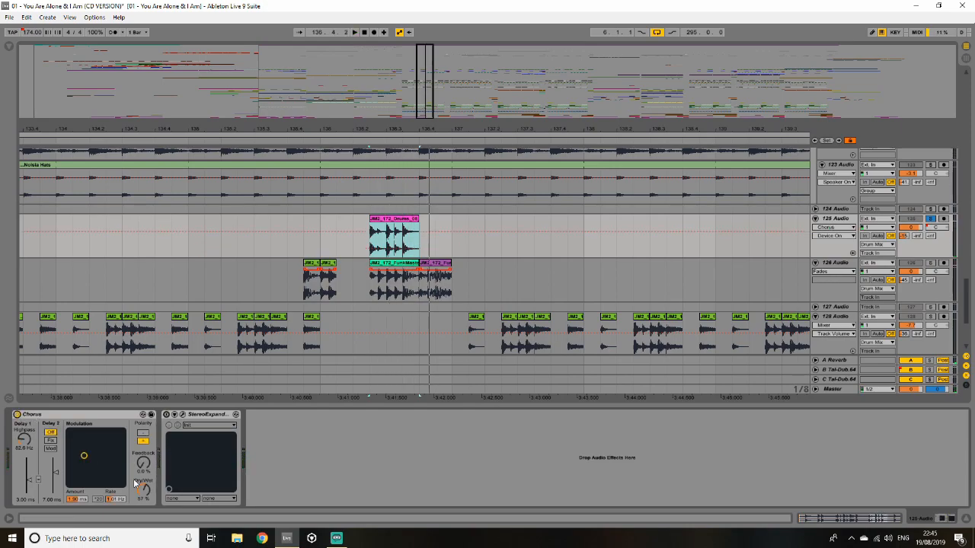
{"action": "left_click", "coordinate": [185, 416]}
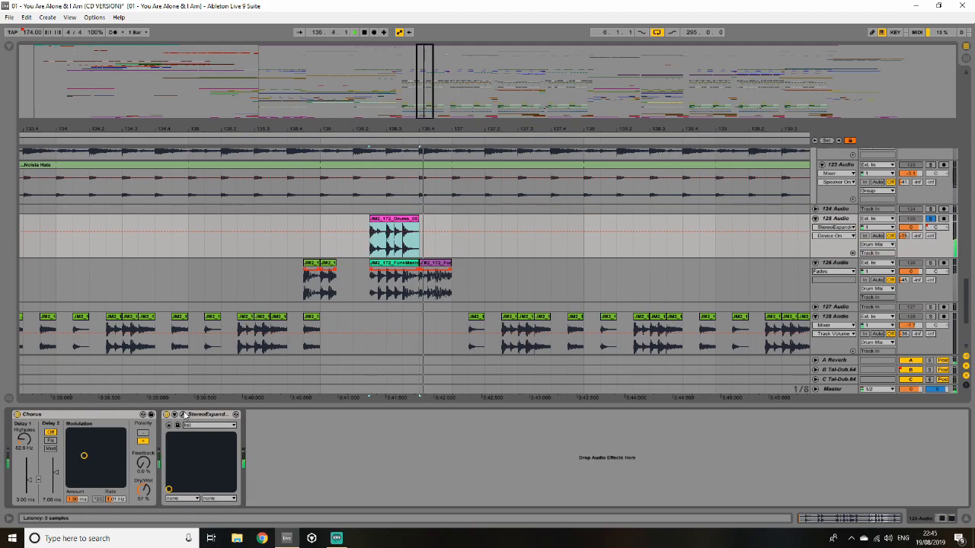
{"action": "left_click", "coordinate": [185, 416]}
{"action": "key", "text": "space"}
{"action": "left_click", "coordinate": [185, 416]}
- Solo 126 Audio and play its fill clips from just before bar 136
{"action": "left_click", "coordinate": [932, 263]}
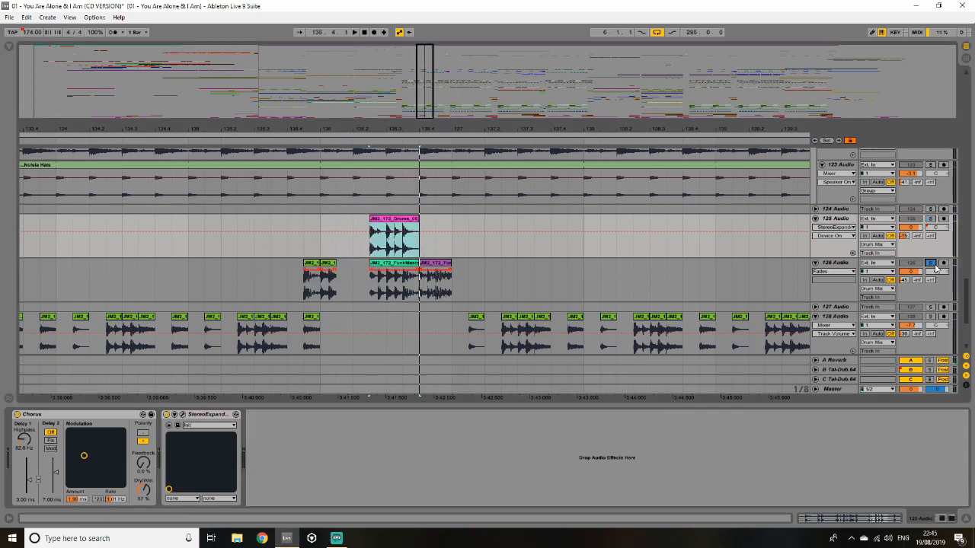
{"action": "left_click", "coordinate": [302, 252]}
{"action": "key", "text": "space"}
{"action": "mouse_move", "coordinate": [425, 103]}
{"action": "left_mouse_down"}
{"action": "mouse_move", "coordinate": [425, 79]}
{"action": "mouse_move", "coordinate": [425, 116]}
{"action": "mouse_move", "coordinate": [426, 68]}
{"action": "left_mouse_up"}
{"action": "key", "text": "space"}
{"action": "key", "text": "space"}
{"action": "key", "text": "space"}
- Solo the Crash and Drum Mix tracks together and show the Drum Mix's Auto Filter
{"action": "scroll", "coordinate": [387, 164], "scroll_direction": "down", "scroll_amount": 6}
{"action": "left_click_drag", "start_coordinate": [337, 129], "coordinate": [290, 166]}
{"action": "scroll", "coordinate": [856, 276], "scroll_direction": "up", "scroll_amount": 1}
{"action": "scroll", "coordinate": [857, 276], "scroll_direction": "up", "scroll_amount": 8}
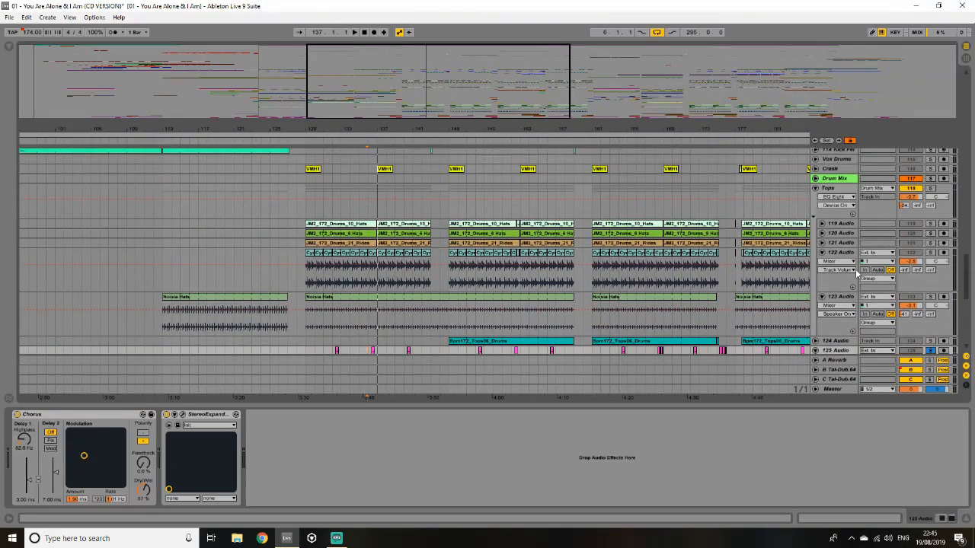
{"action": "left_click", "coordinate": [929, 188]}
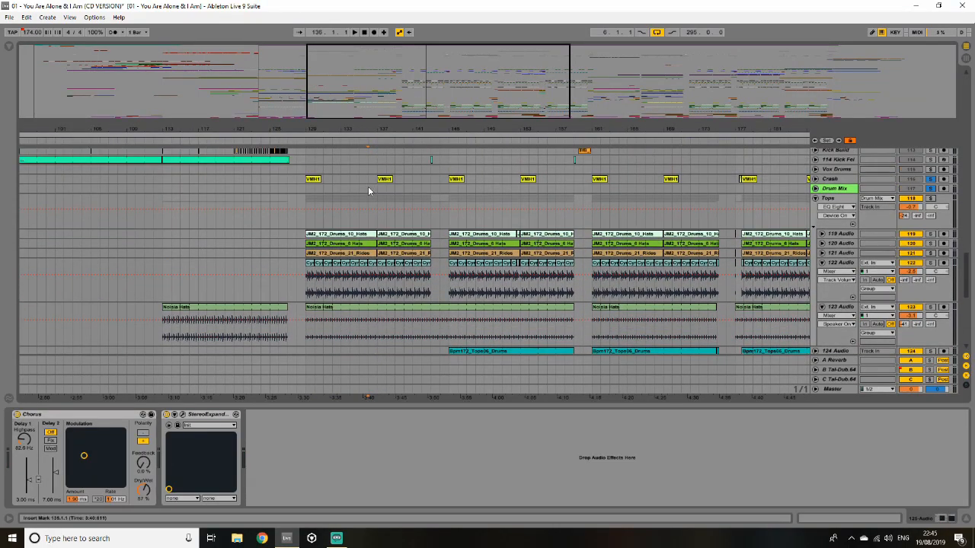
{"action": "left_click", "coordinate": [835, 188]}
{"action": "left_click", "coordinate": [834, 178]}
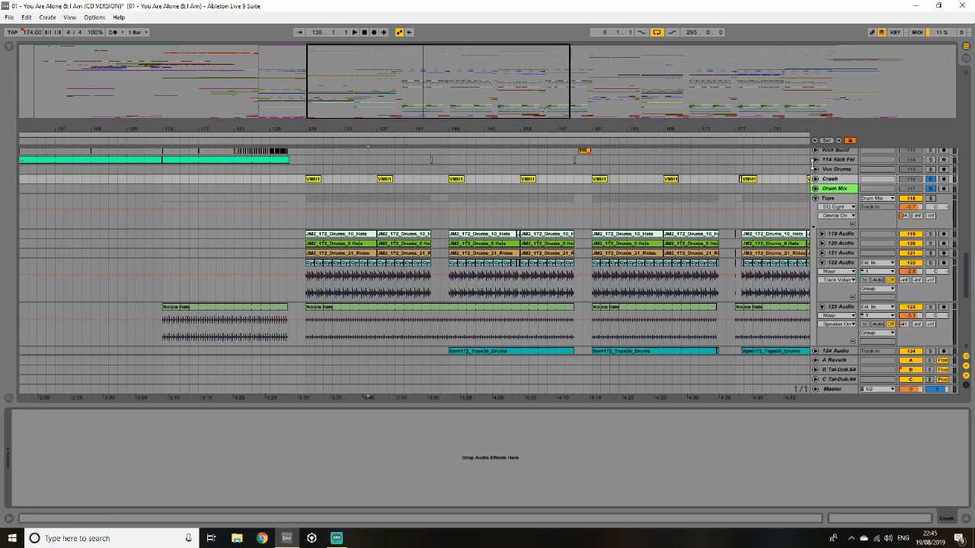
{"action": "left_click", "coordinate": [828, 190]}
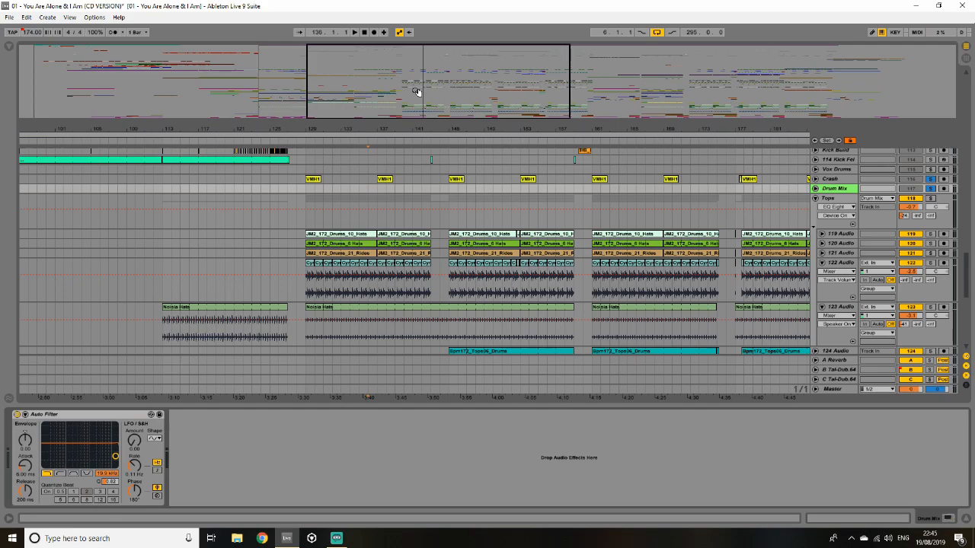
- Play the soloed drums from bar 136 into the VMH1 Crash 07 clip at bar 137
{"action": "left_click", "coordinate": [370, 171]}
{"action": "key", "text": "space"}
{"action": "left_click_drag", "start_coordinate": [386, 128], "coordinate": [386, 190]}
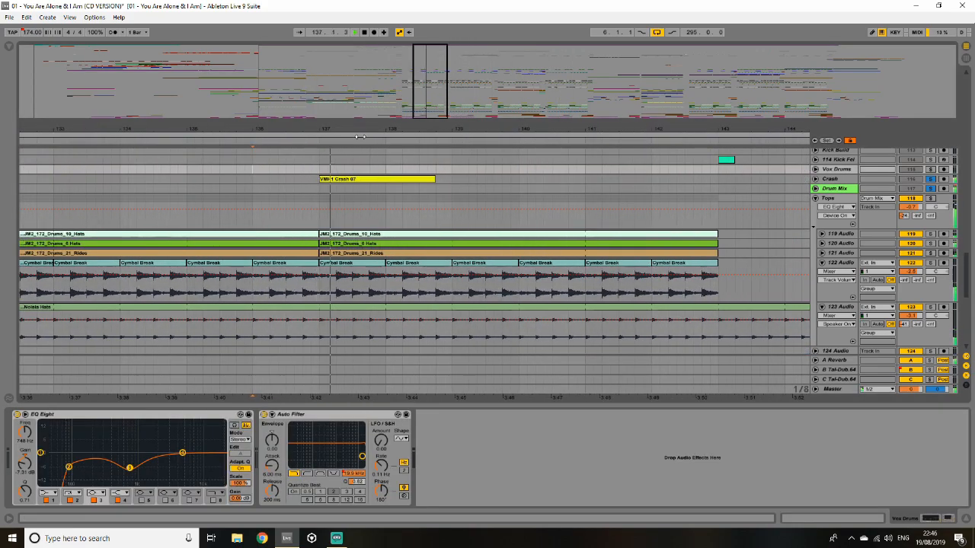
- Play the full drums from bar 135 to hear the 125 and 126 Audio fills in context
{"action": "left_click_drag", "start_coordinate": [967, 273], "coordinate": [966, 354]}
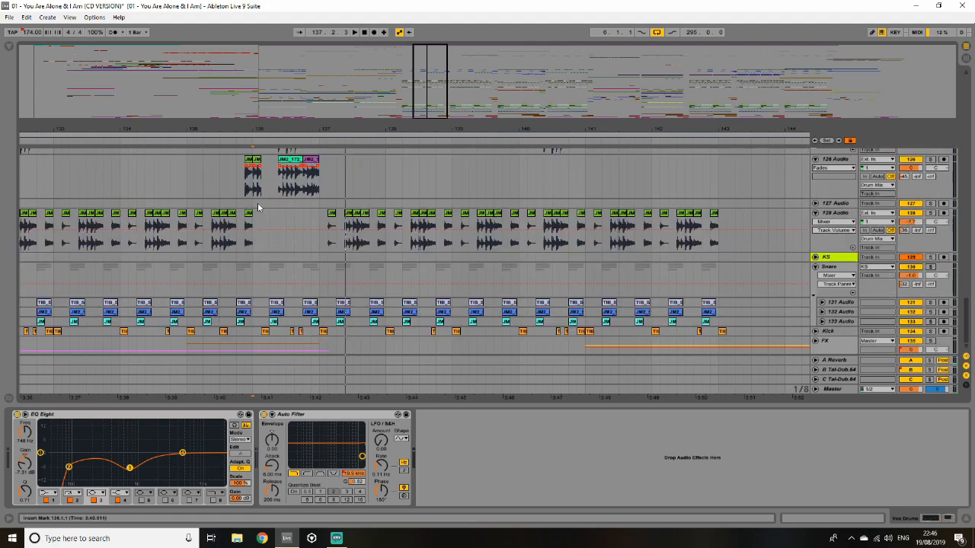
{"action": "left_click", "coordinate": [186, 185]}
{"action": "scroll", "coordinate": [234, 228], "scroll_direction": "up", "scroll_amount": 1}
{"action": "key", "text": "space"}
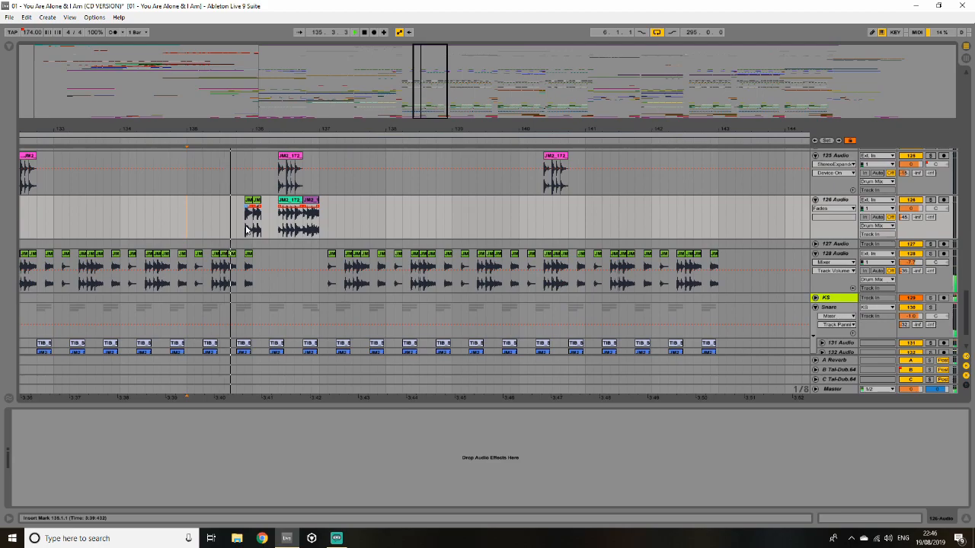
{"action": "key", "text": "space"}
- Play the drum fill section from bar 175 and examine its break slices, snares and dropped-out tops
{"action": "left_click_drag", "start_coordinate": [432, 113], "coordinate": [523, 109]}
{"action": "left_click", "coordinate": [509, 212]}
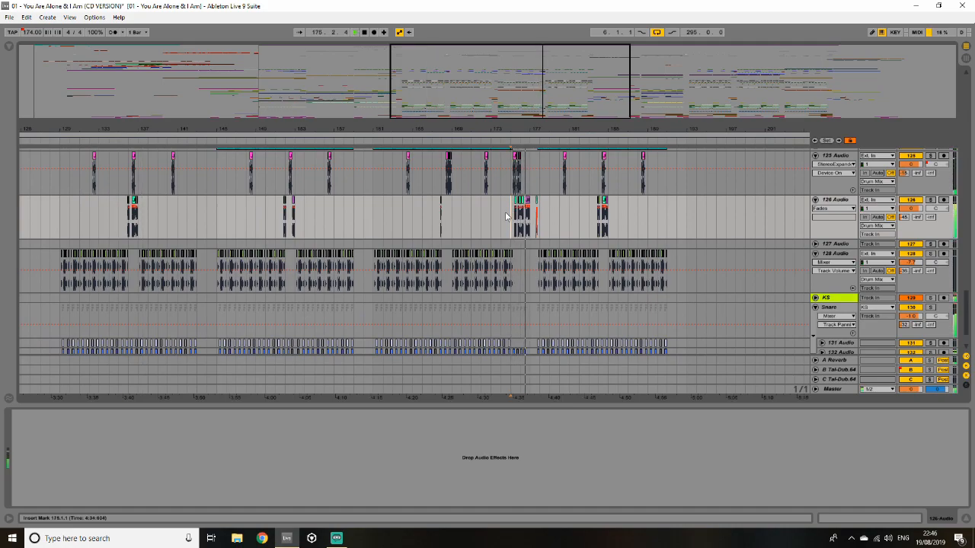
{"action": "left_click_drag", "start_coordinate": [549, 57], "coordinate": [552, 73]}
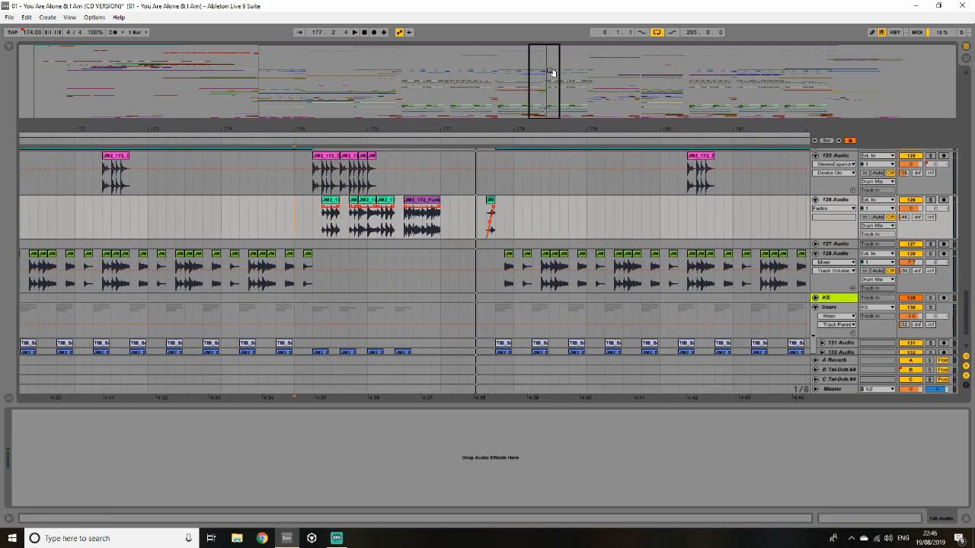
{"action": "scroll", "coordinate": [407, 248], "scroll_direction": "down", "scroll_amount": 2}
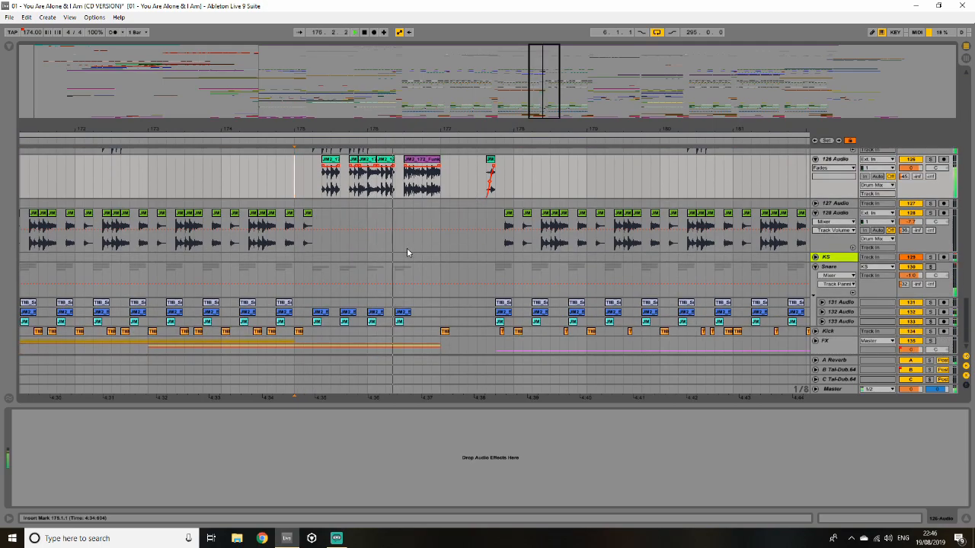
{"action": "scroll", "coordinate": [410, 257], "scroll_direction": "up", "scroll_amount": 5}
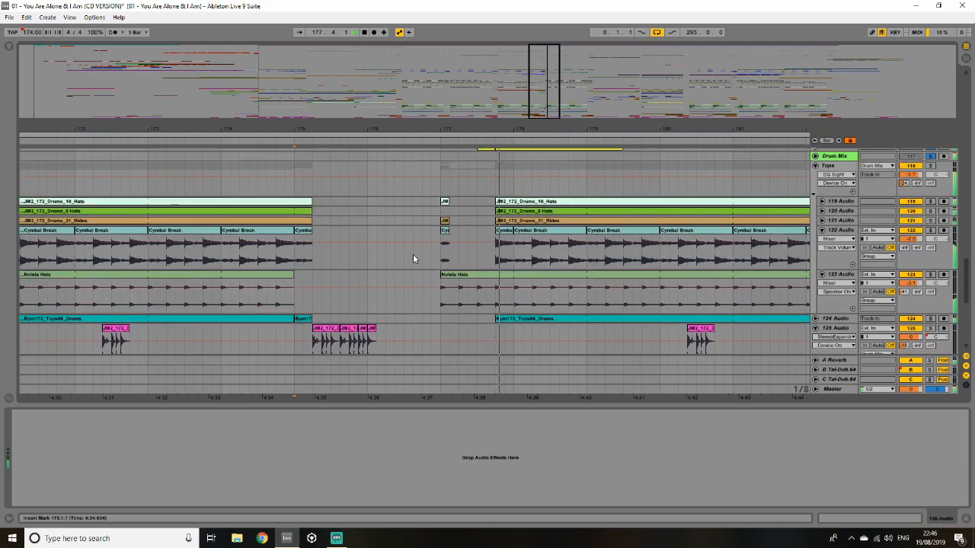
{"action": "scroll", "coordinate": [412, 254], "scroll_direction": "up", "scroll_amount": 1}
{"action": "left_click_drag", "start_coordinate": [541, 89], "coordinate": [543, 65]}
{"action": "scroll", "coordinate": [605, 192], "scroll_direction": "down", "scroll_amount": 3}
{"action": "scroll", "coordinate": [604, 197], "scroll_direction": "down", "scroll_amount": 2}
{"action": "key", "text": "space"}
- Solo the 124 Audio track, play its Bpm172_Tops06_Drums clip from bar 177 and unfold the track
{"action": "left_click", "coordinate": [442, 185]}
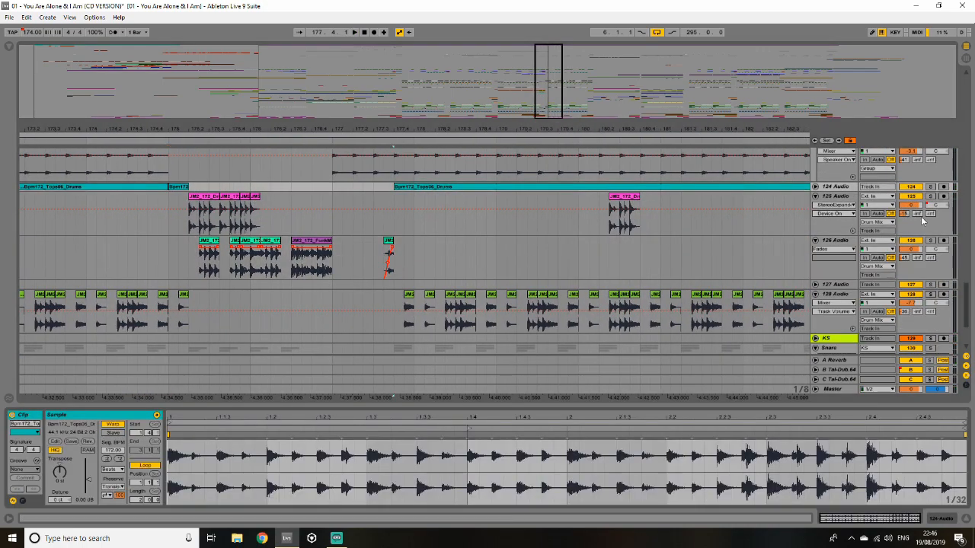
{"action": "left_click", "coordinate": [930, 187]}
{"action": "key", "text": "space"}
{"action": "left_click", "coordinate": [814, 187]}
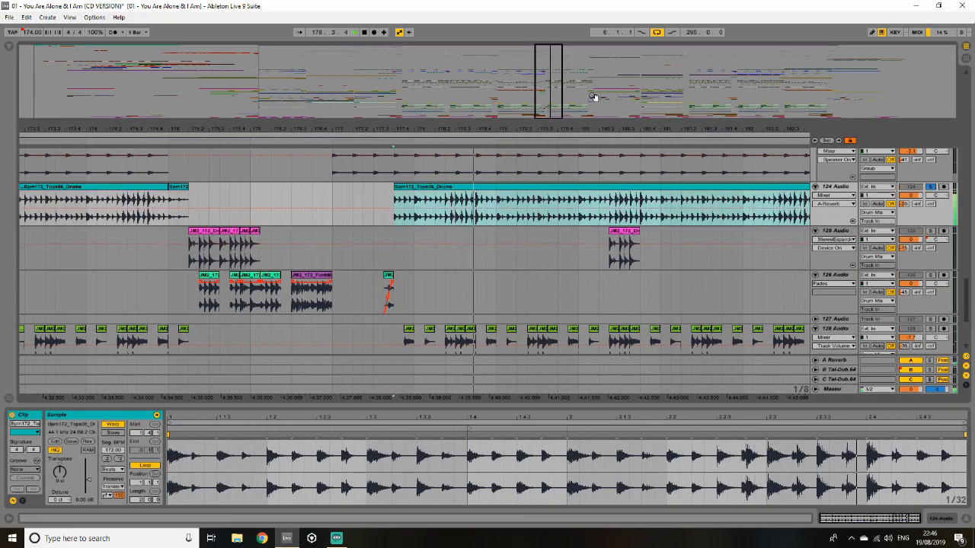
- Play the first Bpm172_Tops06_Drums clip on 124 Audio from bar 145, show its sample waveform, then hide the detail view
{"action": "left_click_drag", "start_coordinate": [539, 110], "coordinate": [373, 90]}
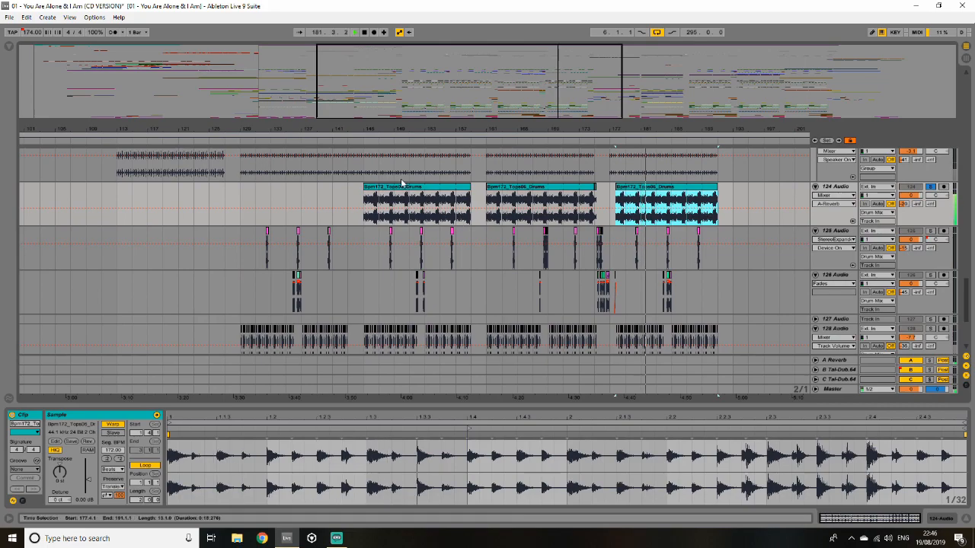
{"action": "double_click", "coordinate": [841, 188]}
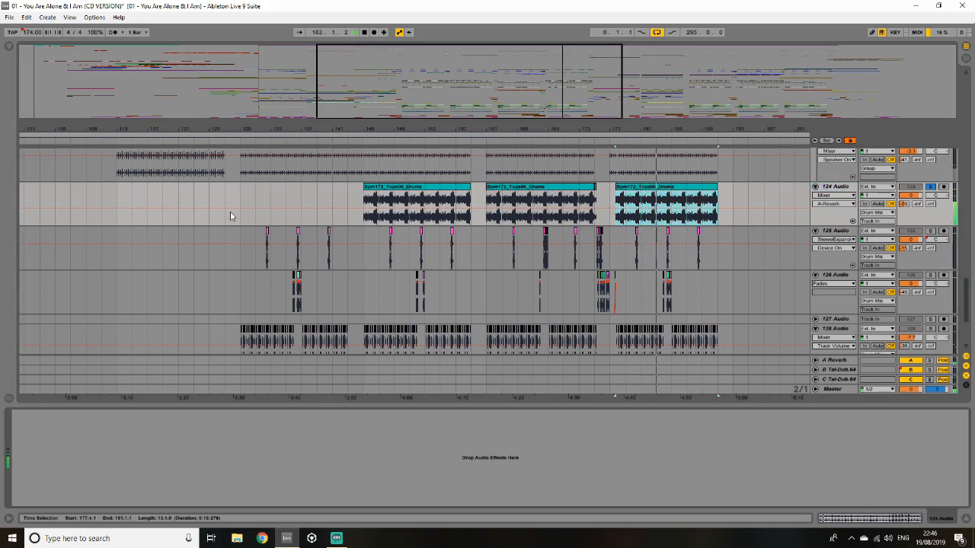
{"action": "left_click", "coordinate": [377, 186]}
{"action": "scroll", "coordinate": [406, 259], "scroll_direction": "up", "scroll_amount": 3}
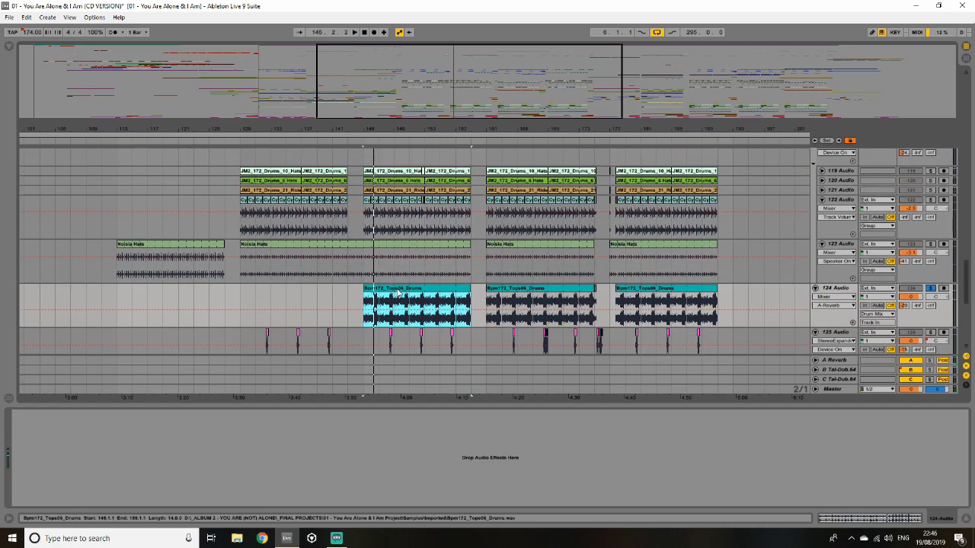
{"action": "double_click", "coordinate": [397, 292]}
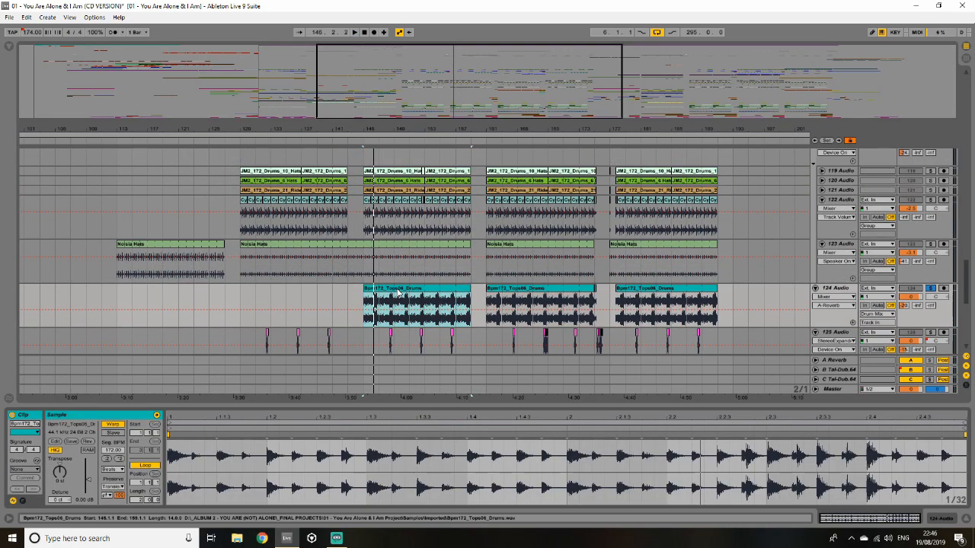
{"action": "key", "text": "space"}
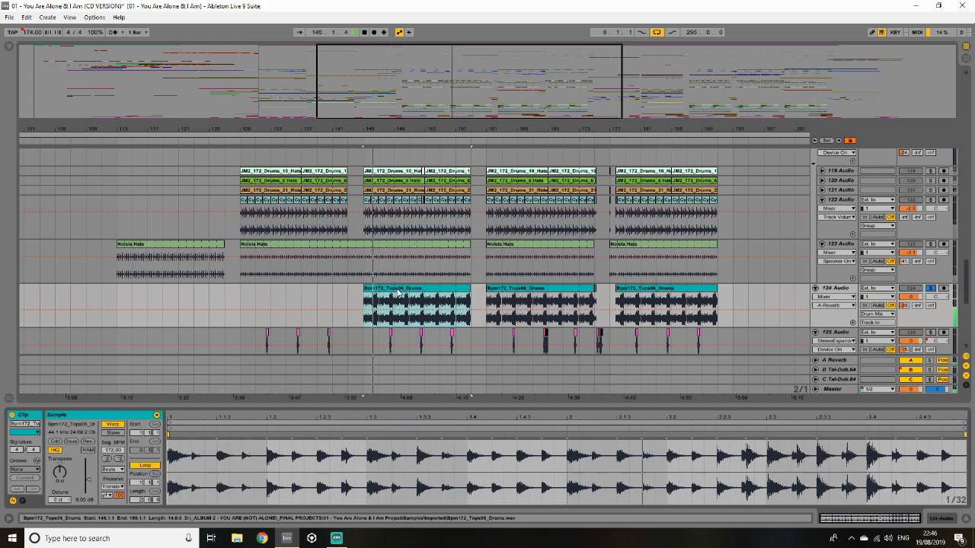
{"action": "left_click_drag", "start_coordinate": [462, 407], "coordinate": [503, 501]}
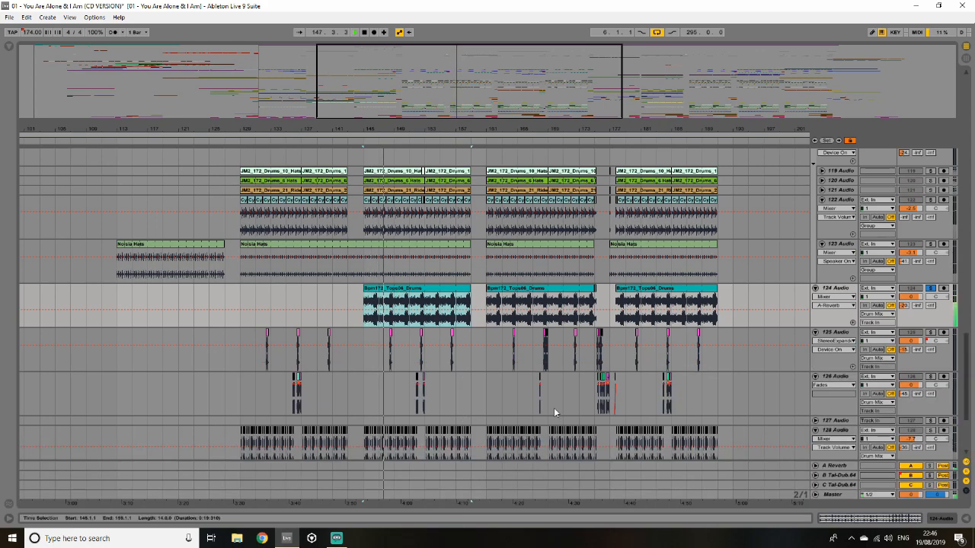
- Solo the Drum Mix and play it around the tops' entry, from bar 145 and again from bar 141
{"action": "scroll", "coordinate": [657, 358], "scroll_direction": "up", "scroll_amount": 5}
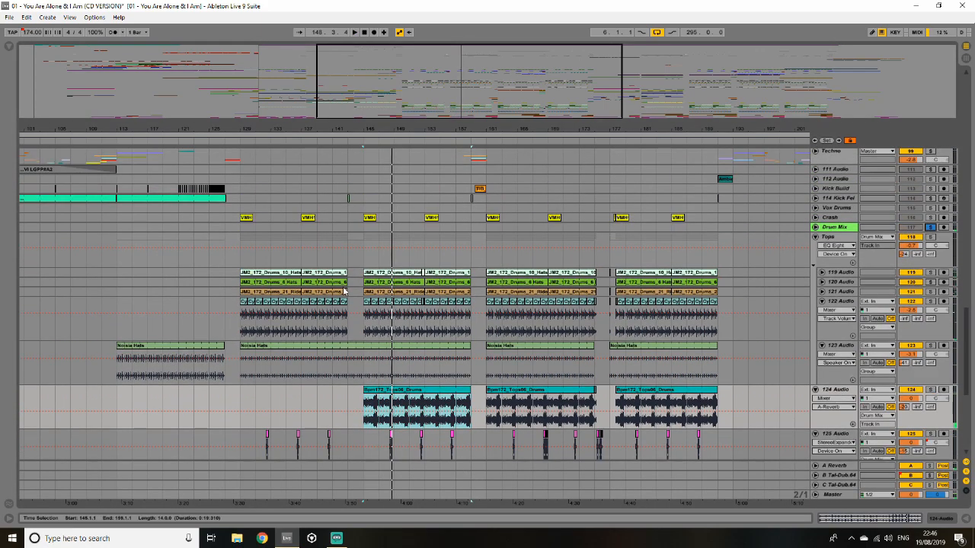
{"action": "left_click", "coordinate": [362, 226]}
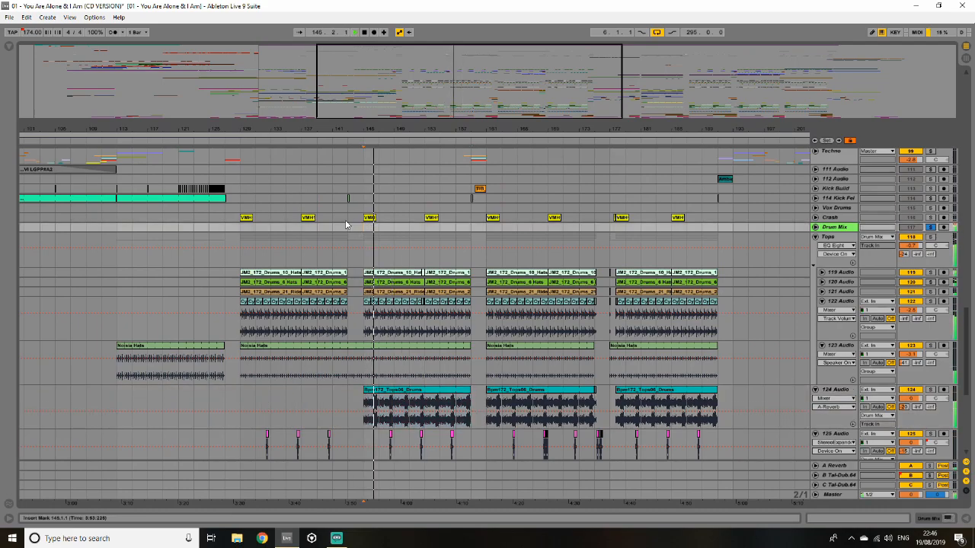
{"action": "scroll", "coordinate": [365, 257], "scroll_direction": "down", "scroll_amount": 7}
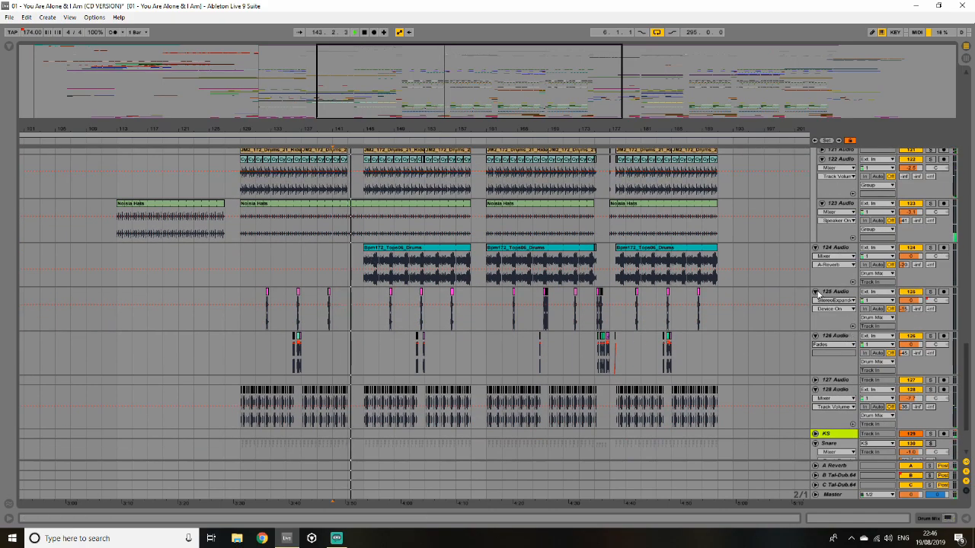
- Fold the 124, 125, 126 and 128 Audio tracks
{"action": "left_click", "coordinate": [815, 291]}
{"action": "left_click", "coordinate": [814, 301]}
{"action": "left_click", "coordinate": [815, 320]}
{"action": "left_click", "coordinate": [815, 248]}
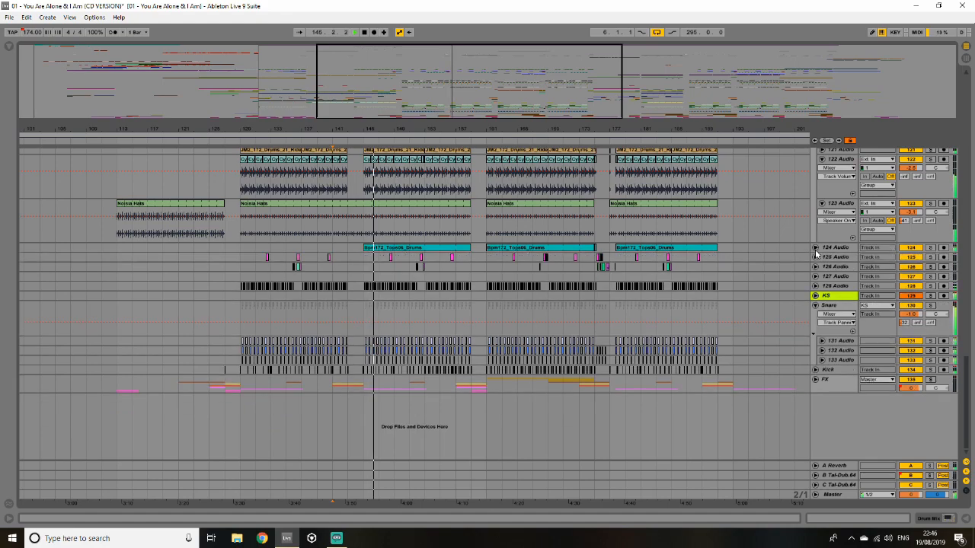
- Follow the full drum mix playback across the clips around bar 150, then stop it near bar 155
{"action": "left_click_drag", "start_coordinate": [447, 65], "coordinate": [465, 114]}
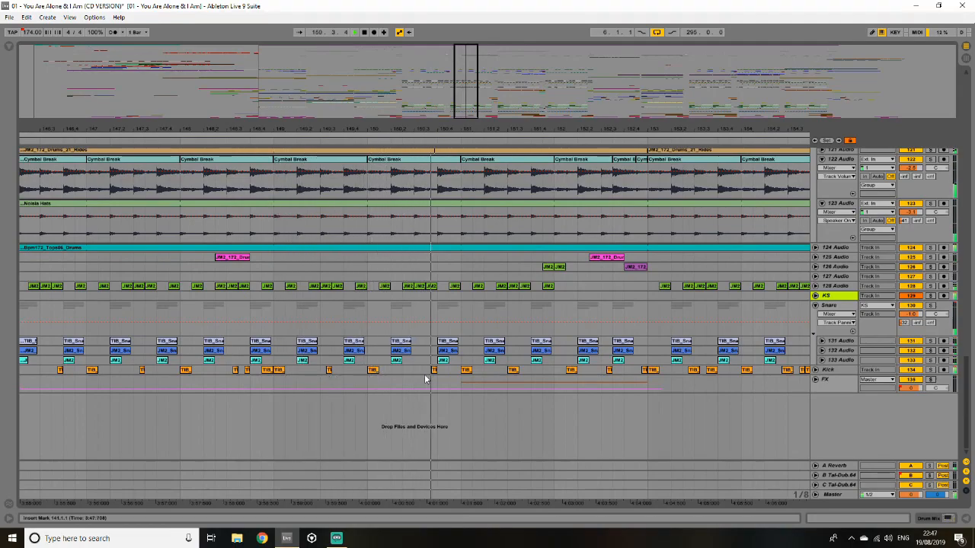
{"action": "left_click_drag", "start_coordinate": [466, 108], "coordinate": [445, 111]}
{"action": "key", "text": "space"}
- Solo the 114 Kick Felt track, play its short clip at bar 143 and show its Kick Felt SessionDry and Auto Filter devices
{"action": "scroll", "coordinate": [198, 372], "scroll_direction": "up", "scroll_amount": 4}
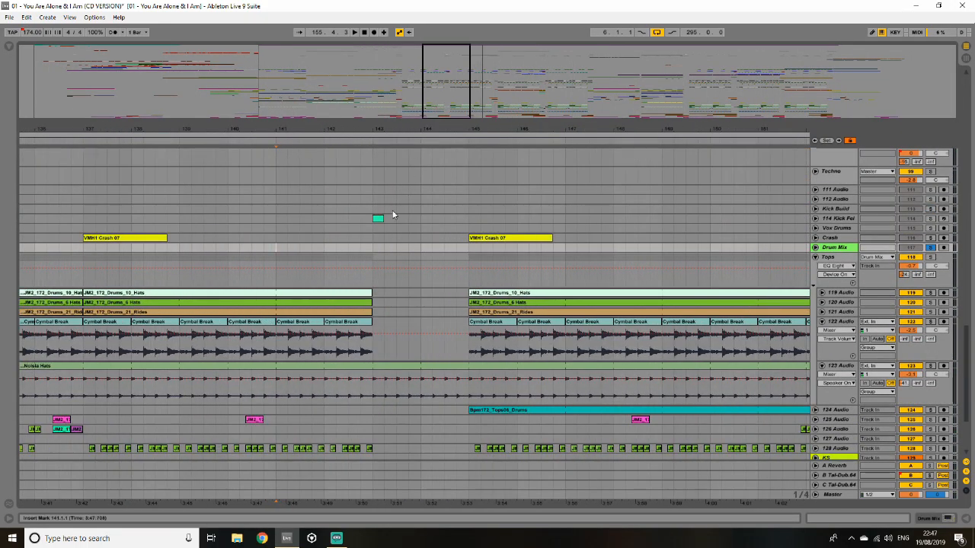
{"action": "left_click", "coordinate": [377, 220]}
{"action": "left_click", "coordinate": [929, 219]}
{"action": "key", "text": "space"}
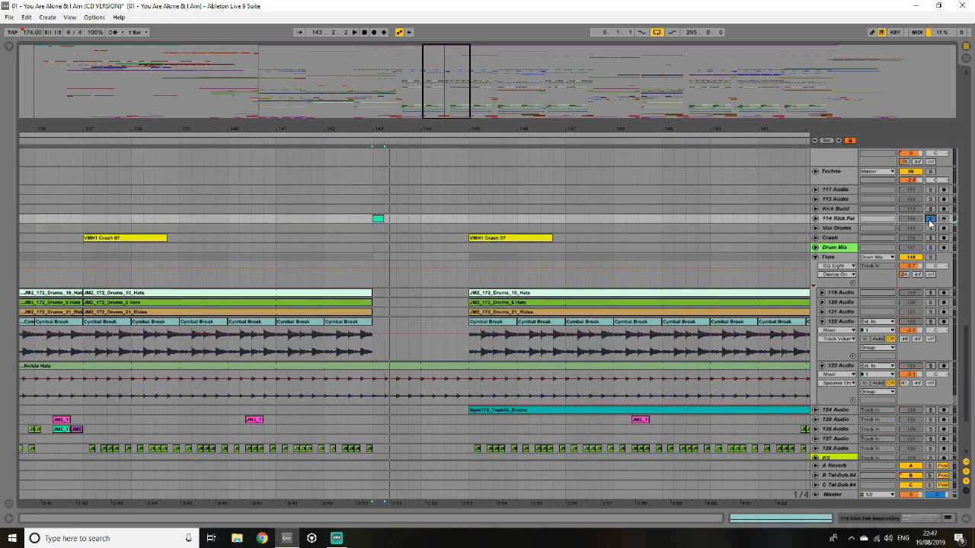
{"action": "left_click", "coordinate": [816, 208]}
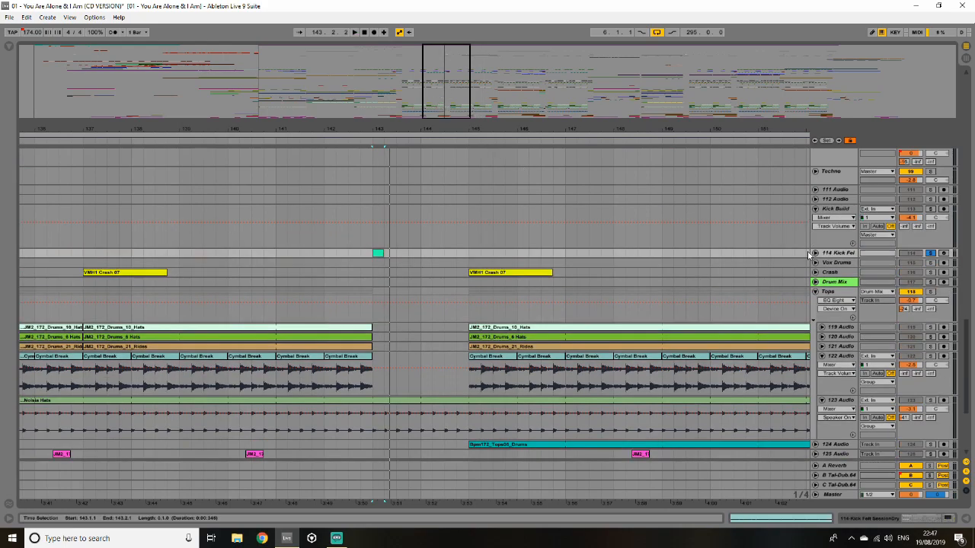
{"action": "double_click", "coordinate": [835, 254]}
{"action": "left_click", "coordinate": [815, 209]}
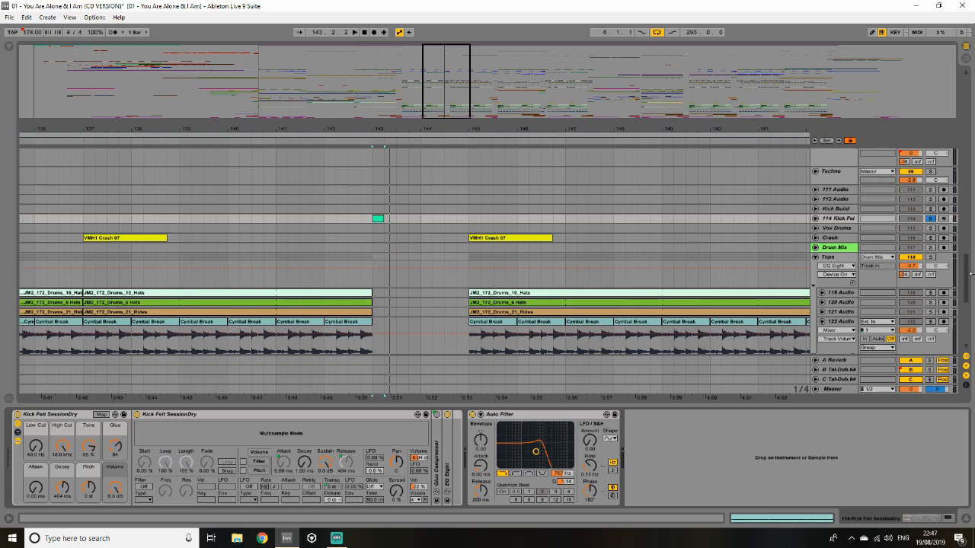
- Solo the Kick track and play it around bar 143, then solo the Drum Mix and play it around bar 160
{"action": "scroll", "coordinate": [968, 274], "scroll_direction": "down", "scroll_amount": 5}
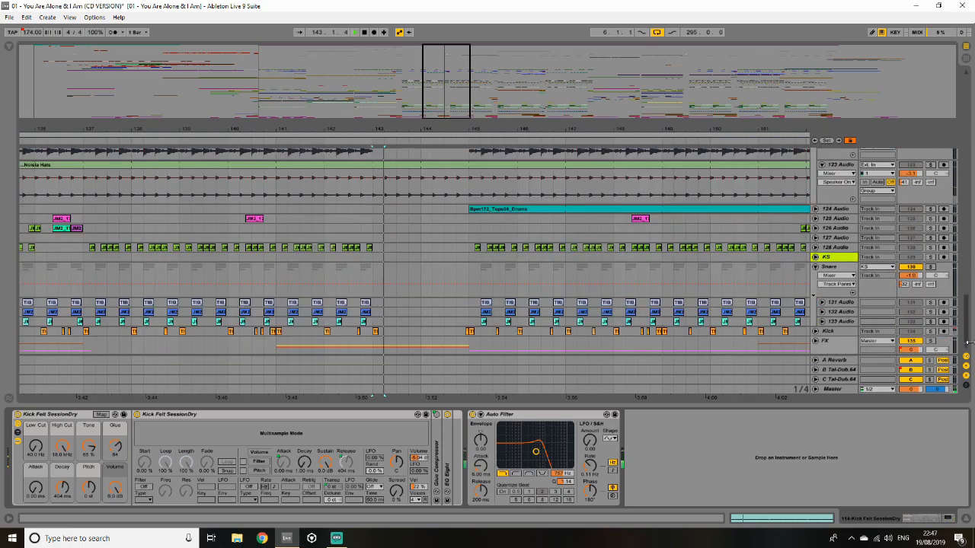
{"action": "left_click", "coordinate": [930, 331]}
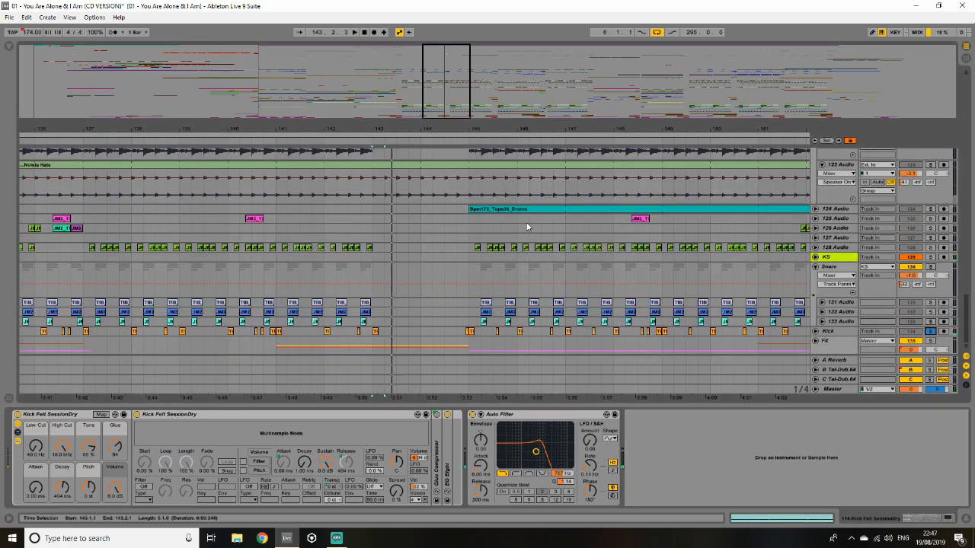
{"action": "scroll", "coordinate": [455, 230], "scroll_direction": "up", "scroll_amount": 4}
{"action": "mouse_move", "coordinate": [540, 129]}
{"action": "left_mouse_down"}
{"action": "mouse_move", "coordinate": [540, 76]}
{"action": "mouse_move", "coordinate": [537, 144]}
{"action": "left_mouse_up"}
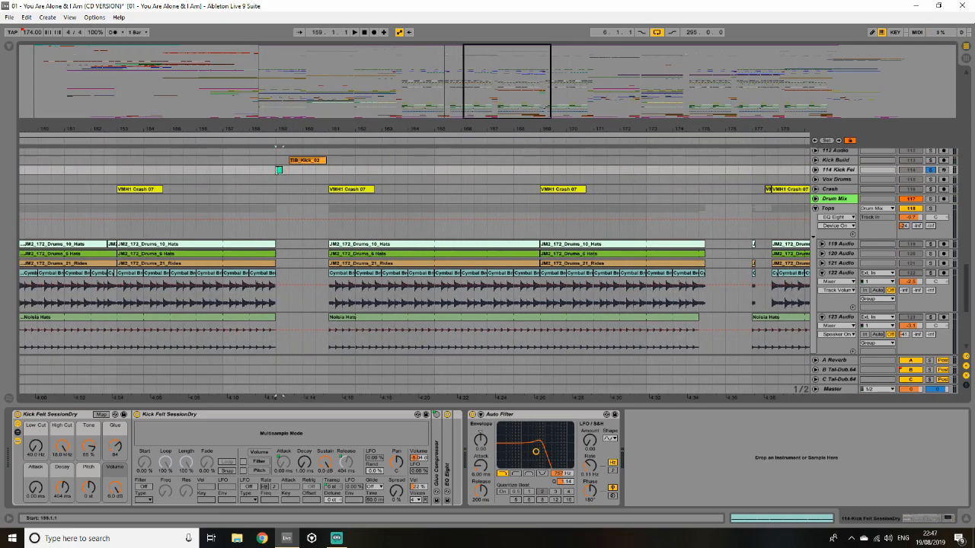
{"action": "left_click", "coordinate": [930, 199]}
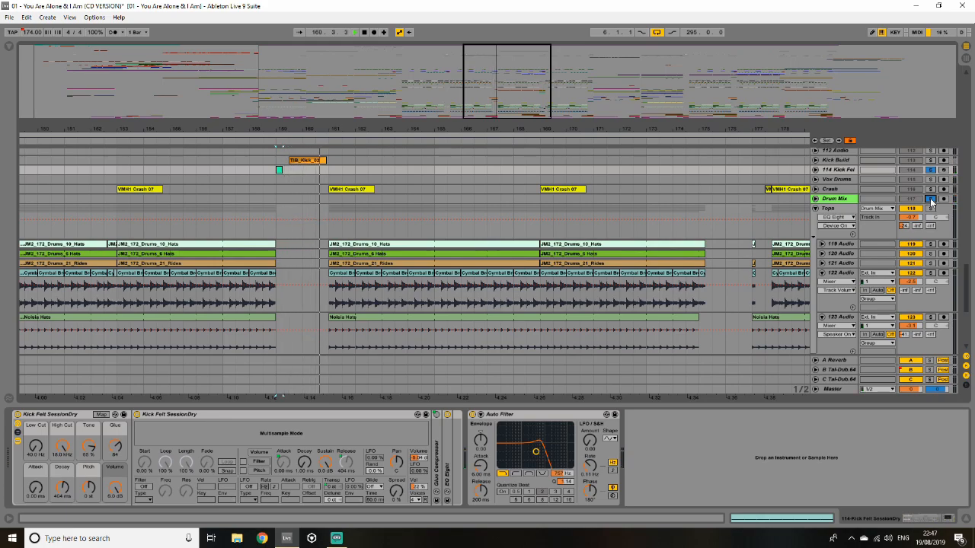
- Solo and unfold the Kick Build track, play its TIB_Kick_02 clip across bars 159 and 160, and show its device chain
{"action": "left_click", "coordinate": [930, 161]}
{"action": "left_click", "coordinate": [815, 160]}
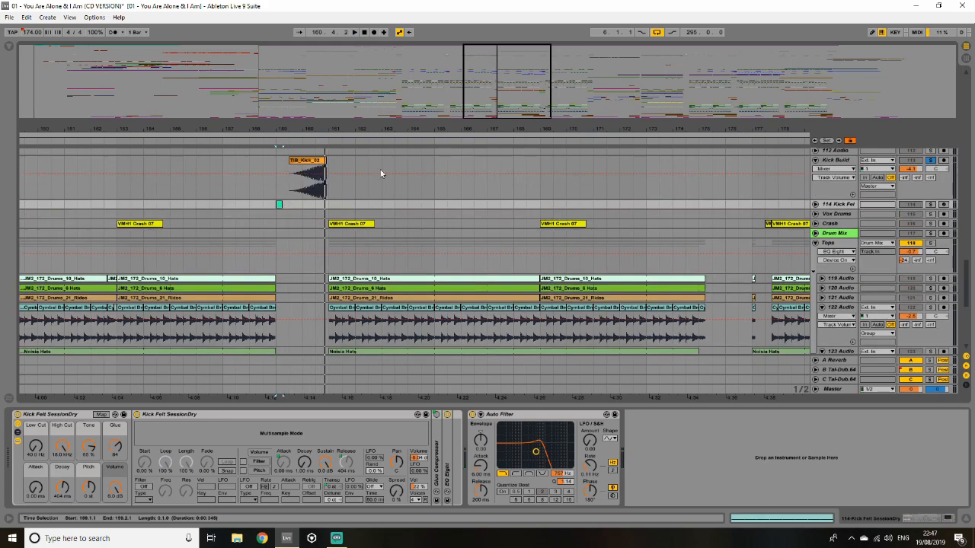
{"action": "left_click", "coordinate": [314, 171]}
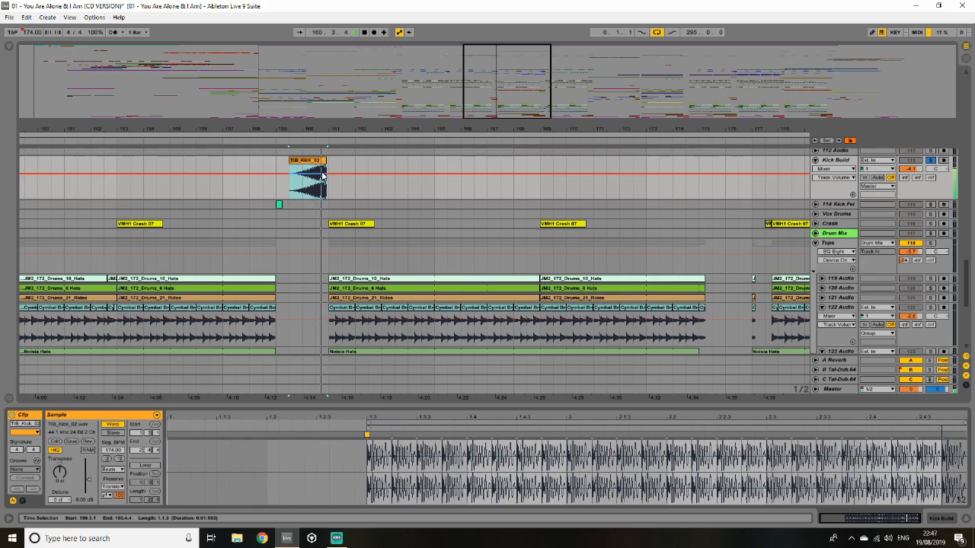
{"action": "key", "text": "space"}
{"action": "double_click", "coordinate": [835, 160]}
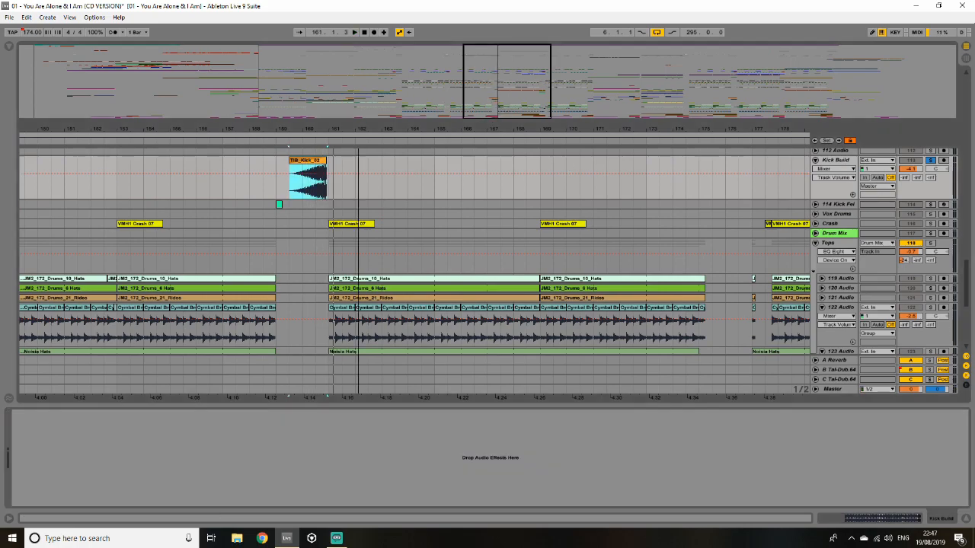
- Show the whole arrangement and play the soloed Kick Build clips from bar 121
{"action": "double_click", "coordinate": [491, 82]}
{"action": "left_click", "coordinate": [324, 194]}
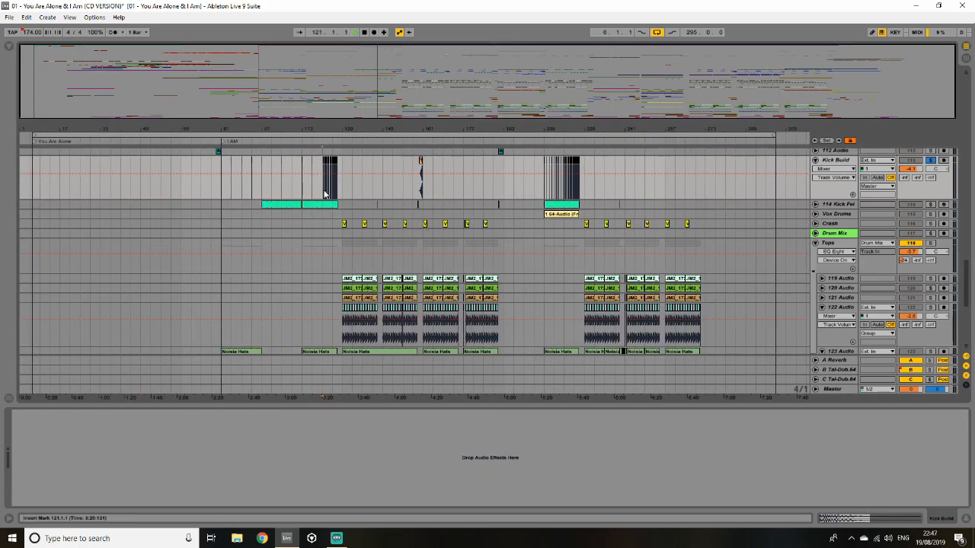
{"action": "left_click_drag", "start_coordinate": [378, 87], "coordinate": [387, 226]}
{"action": "key", "text": "space"}
{"action": "double_click", "coordinate": [389, 71]}
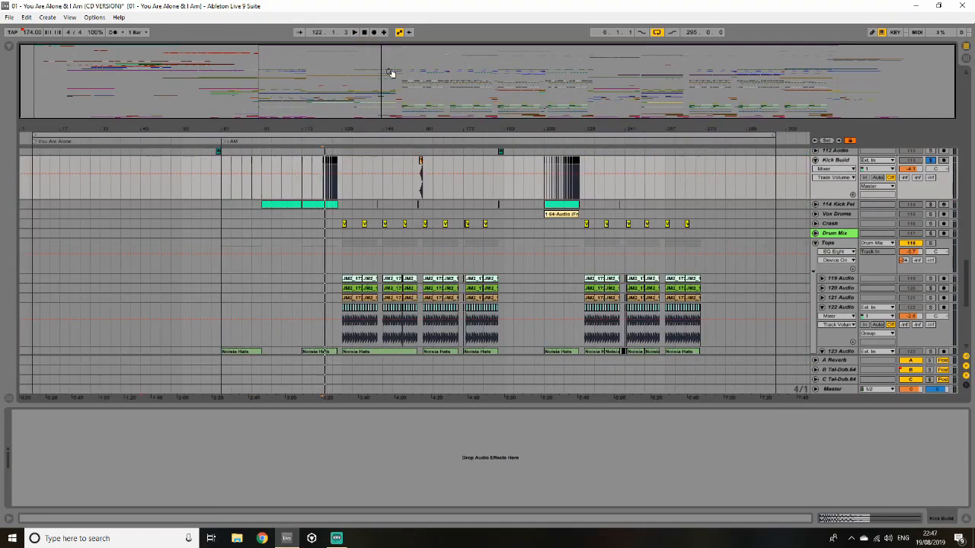
- Examine the Kick track's clips and effect devices in relation to the Kick Build track
{"action": "left_click", "coordinate": [815, 160]}
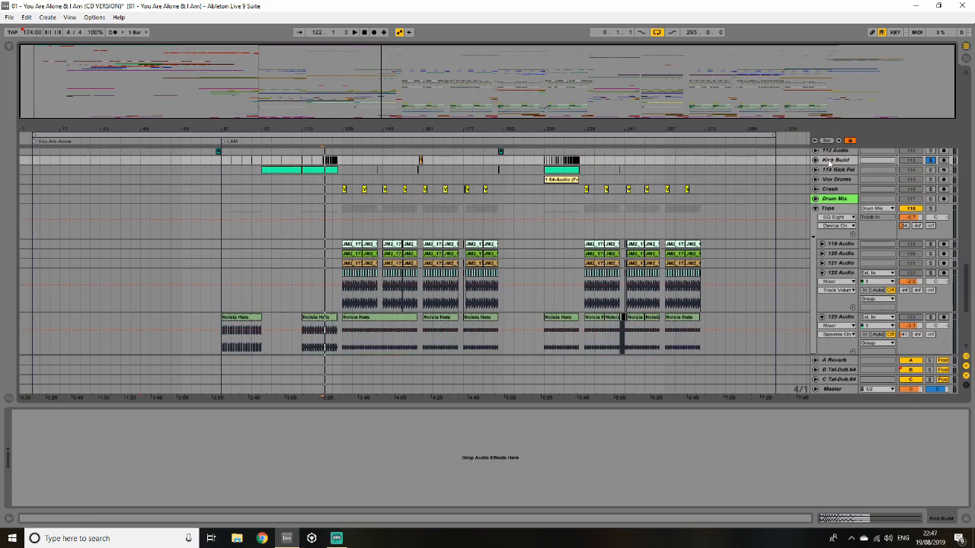
{"action": "scroll", "coordinate": [773, 329], "scroll_direction": "down", "scroll_amount": 5}
{"action": "scroll", "coordinate": [760, 325], "scroll_direction": "down", "scroll_amount": 1}
{"action": "scroll", "coordinate": [827, 335], "scroll_direction": "up", "scroll_amount": 8}
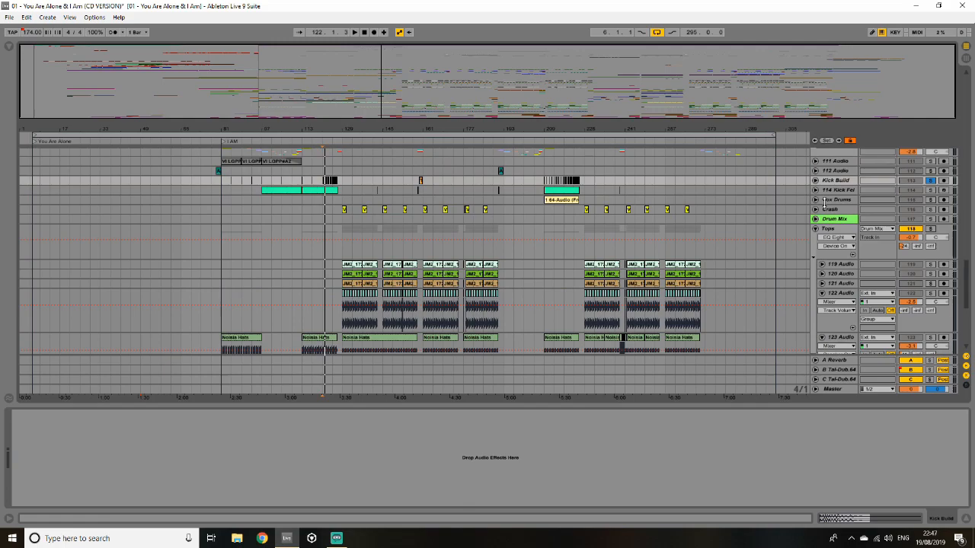
{"action": "left_click", "coordinate": [815, 181]}
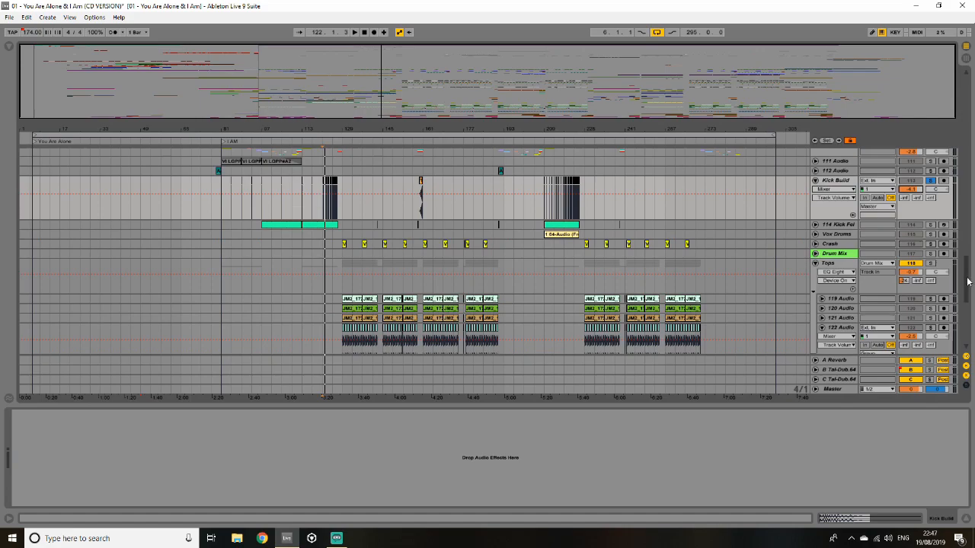
{"action": "left_click_drag", "start_coordinate": [967, 281], "coordinate": [962, 366]}
{"action": "left_click", "coordinate": [827, 331]}
{"action": "scroll", "coordinate": [819, 325], "scroll_direction": "down", "scroll_amount": 1}
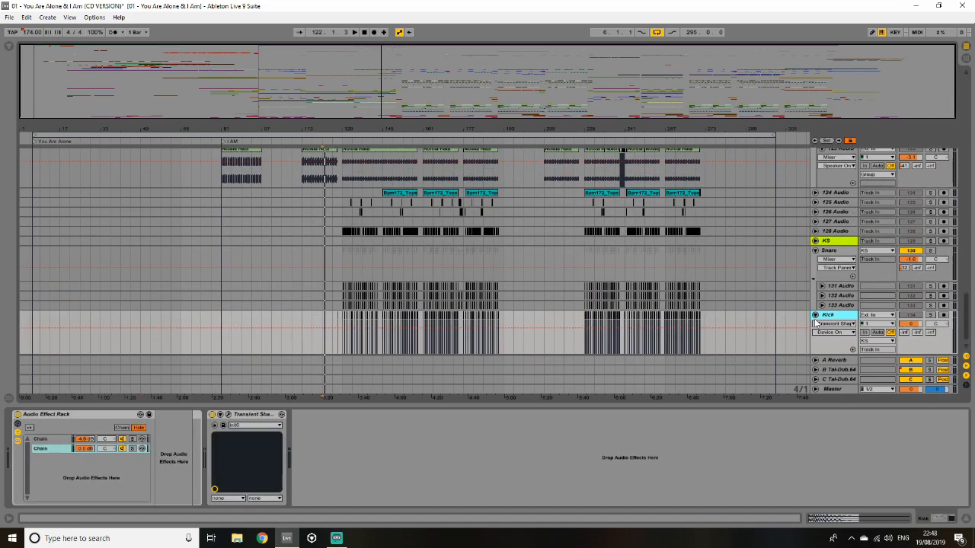
{"action": "left_click_drag", "start_coordinate": [968, 329], "coordinate": [969, 261]}
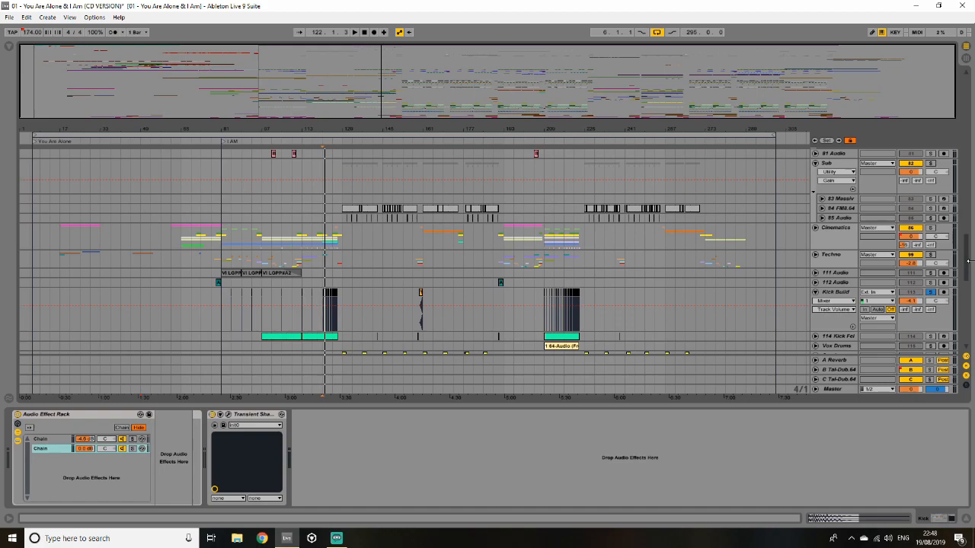
- Try repeating the Kick Build clips of bars 125 and 126 over bars 127 and 128 against the soloed Drum Mix, and undo the duplication
{"action": "left_click_drag", "start_coordinate": [463, 63], "coordinate": [574, 108]}
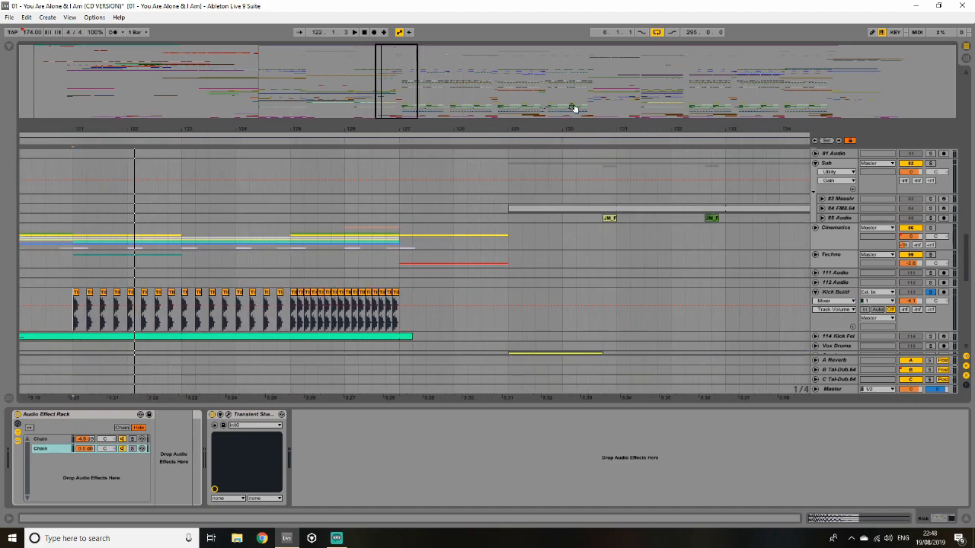
{"action": "left_click_drag", "start_coordinate": [400, 328], "coordinate": [290, 327]}
{"action": "key", "text": "ctrl+d"}
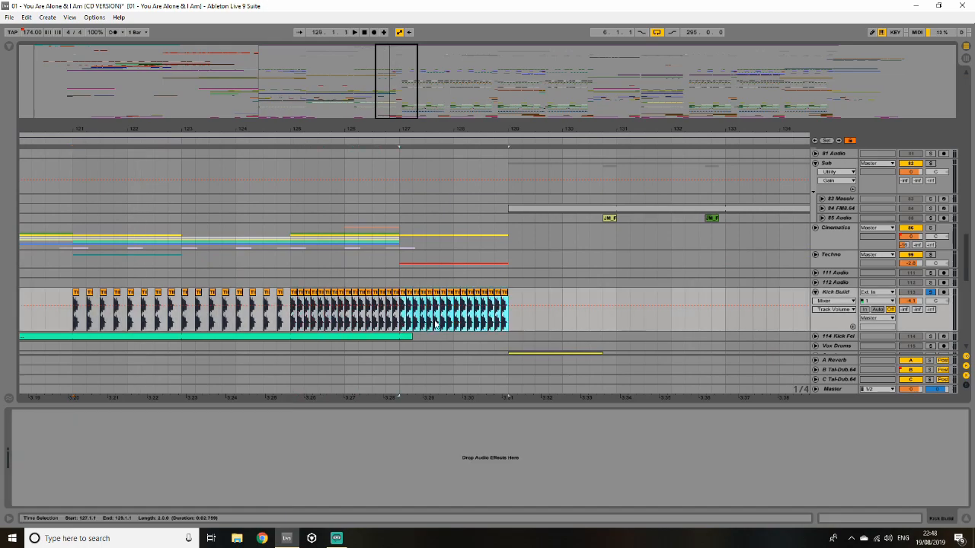
{"action": "left_click", "coordinate": [460, 326]}
{"action": "scroll", "coordinate": [812, 322], "scroll_direction": "down", "scroll_amount": 5}
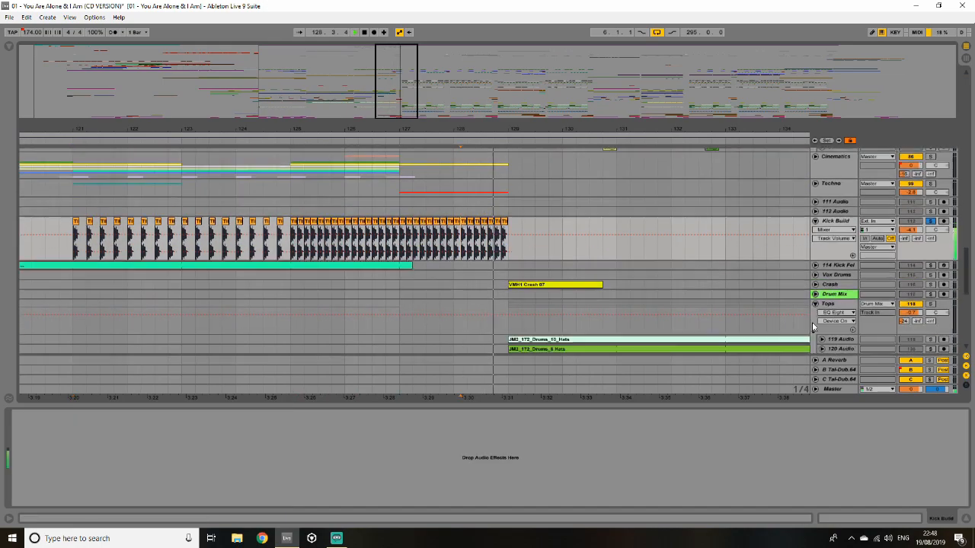
{"action": "left_click", "coordinate": [929, 233]}
{"action": "key", "text": "space"}
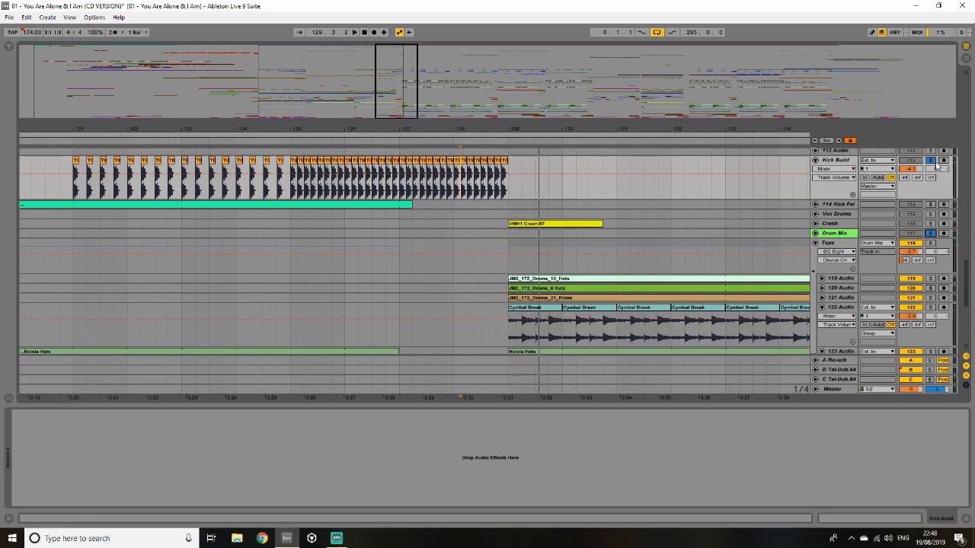
{"action": "left_click_drag", "start_coordinate": [415, 109], "coordinate": [404, 99]}
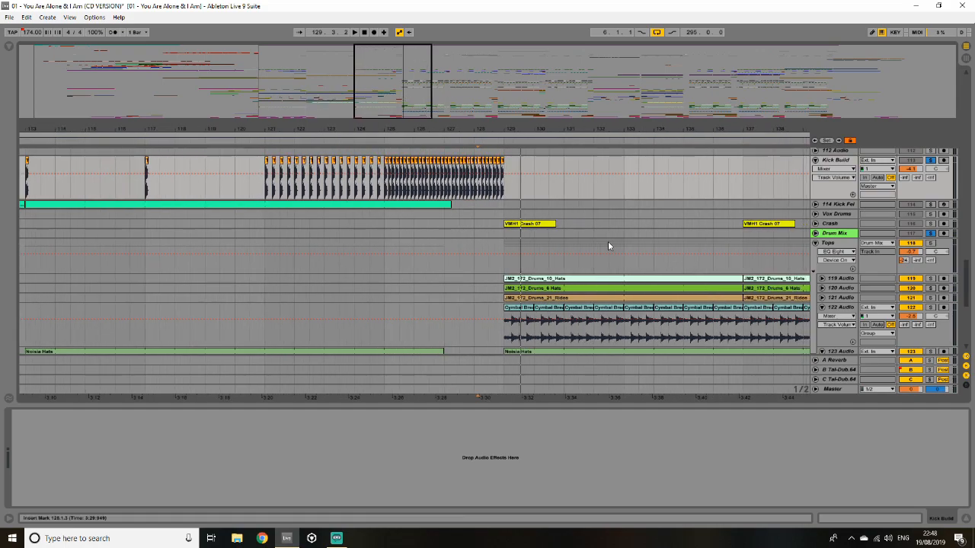
{"action": "key", "text": "ctrl+z"}
- Clear the track solos, fold the Kick Build track and hide the device area with the whole arrangement in view
{"action": "left_click", "coordinate": [930, 161]}
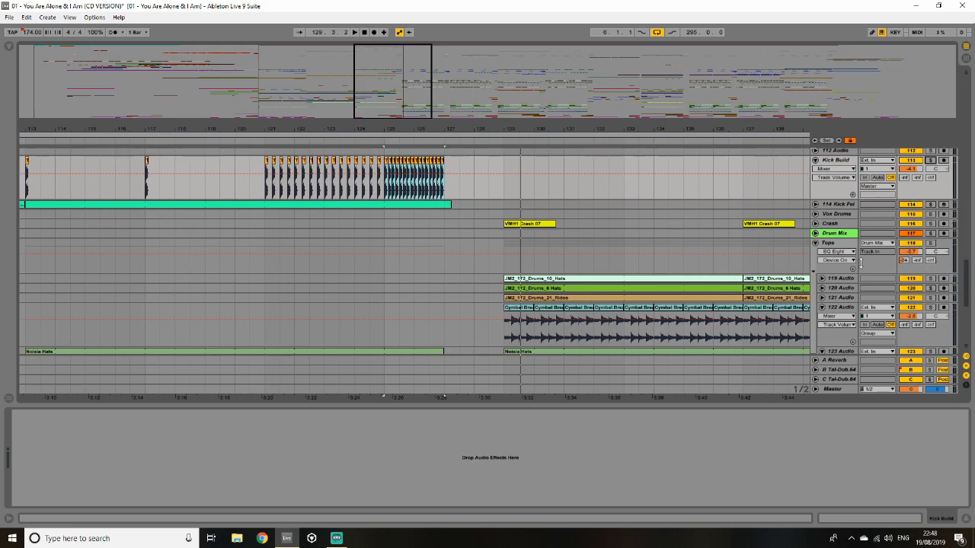
{"action": "scroll", "coordinate": [898, 164], "scroll_direction": "up", "scroll_amount": 3}
{"action": "double_click", "coordinate": [416, 100]}
{"action": "left_click", "coordinate": [816, 241]}
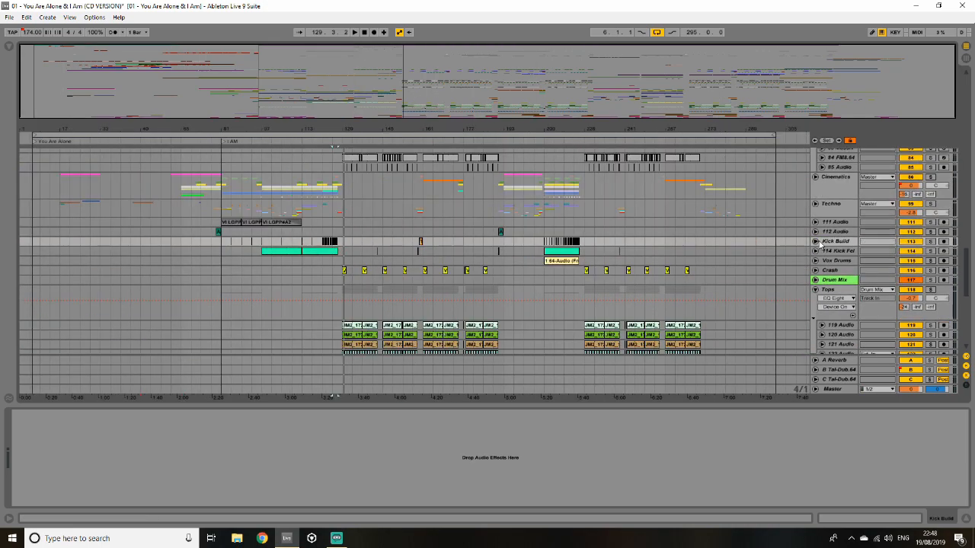
{"action": "left_click", "coordinate": [964, 518]}
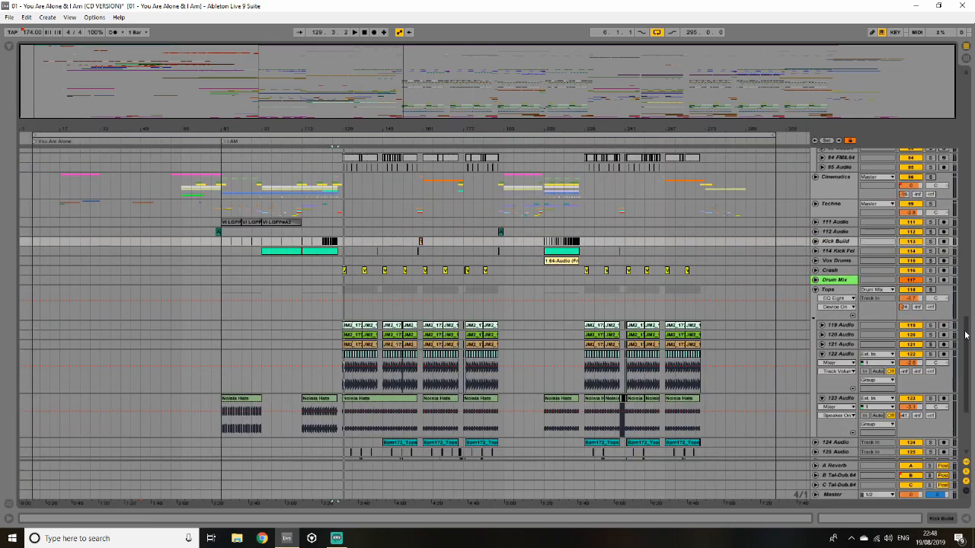
- Fold the 122 and 123 Audio tracks, the 71 FM8.64 track and the FM8 track
{"action": "scroll", "coordinate": [965, 334], "scroll_direction": "down", "scroll_amount": 3}
{"action": "left_click", "coordinate": [822, 278]}
{"action": "left_click", "coordinate": [821, 226]}
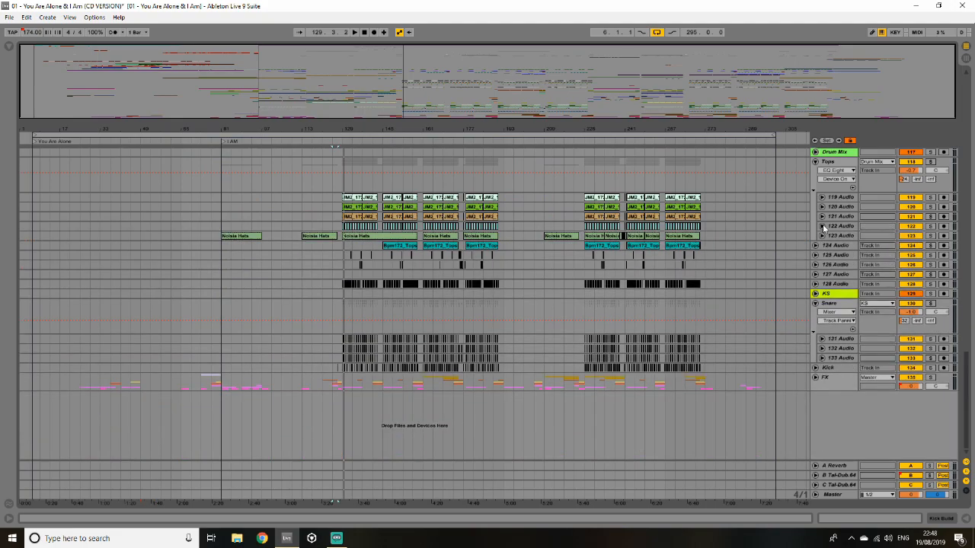
{"action": "left_click_drag", "start_coordinate": [968, 368], "coordinate": [962, 251]}
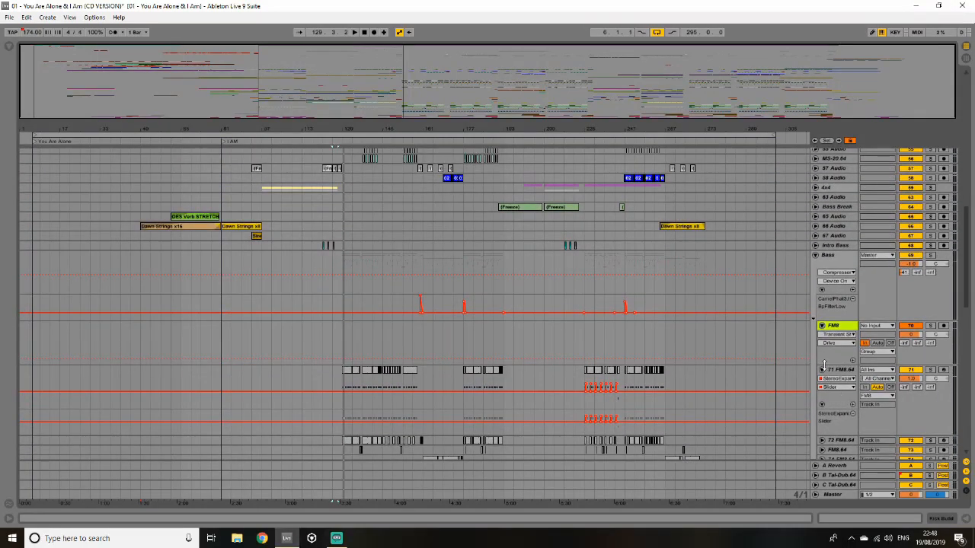
{"action": "left_click", "coordinate": [821, 369]}
{"action": "left_click", "coordinate": [821, 325]}
- Solo and play the JM2_Fx_12 clip before bar 133 on 52 Audio, then the JM2_F_Atmos clip before bar 137 on 53 Audio
{"action": "scroll", "coordinate": [730, 339], "scroll_direction": "up", "scroll_amount": 5}
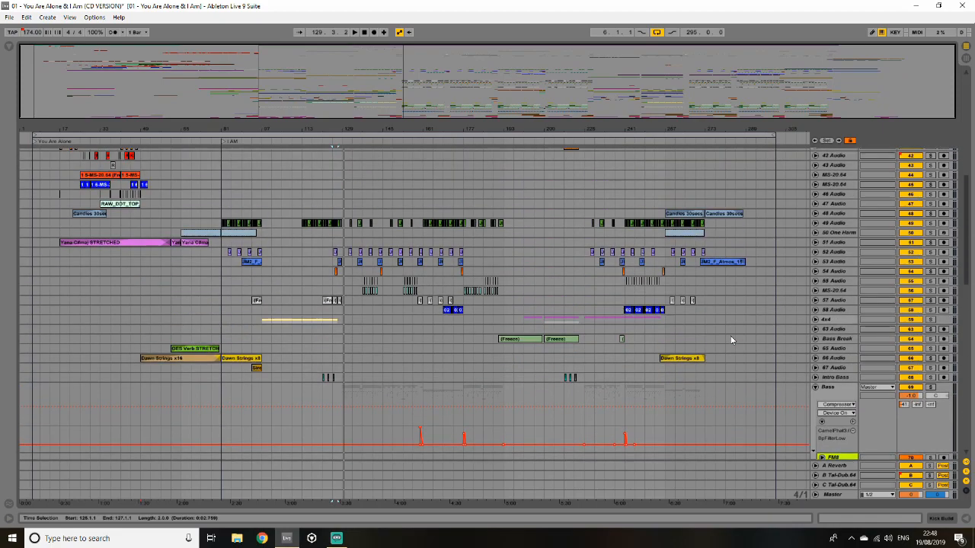
{"action": "left_click_drag", "start_coordinate": [400, 81], "coordinate": [402, 82]}
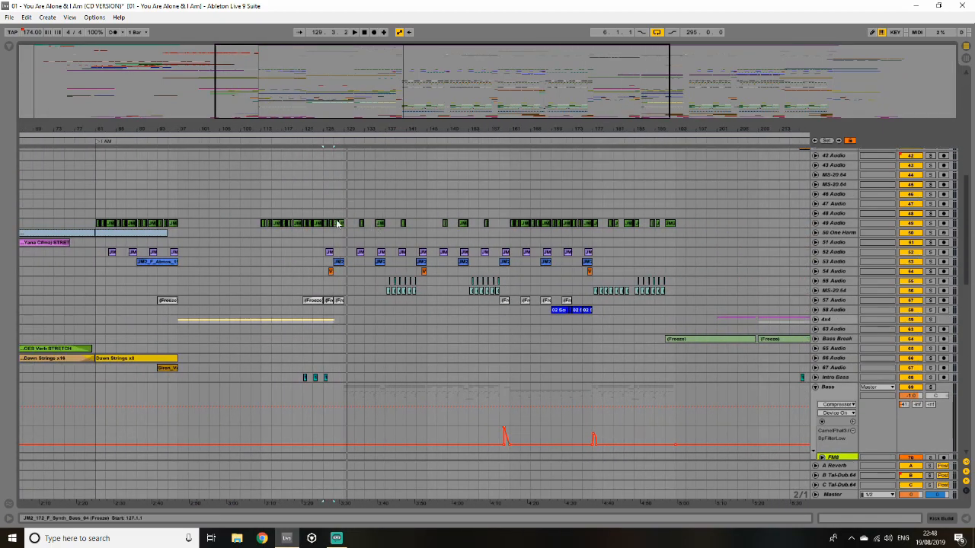
{"action": "left_click", "coordinate": [343, 217]}
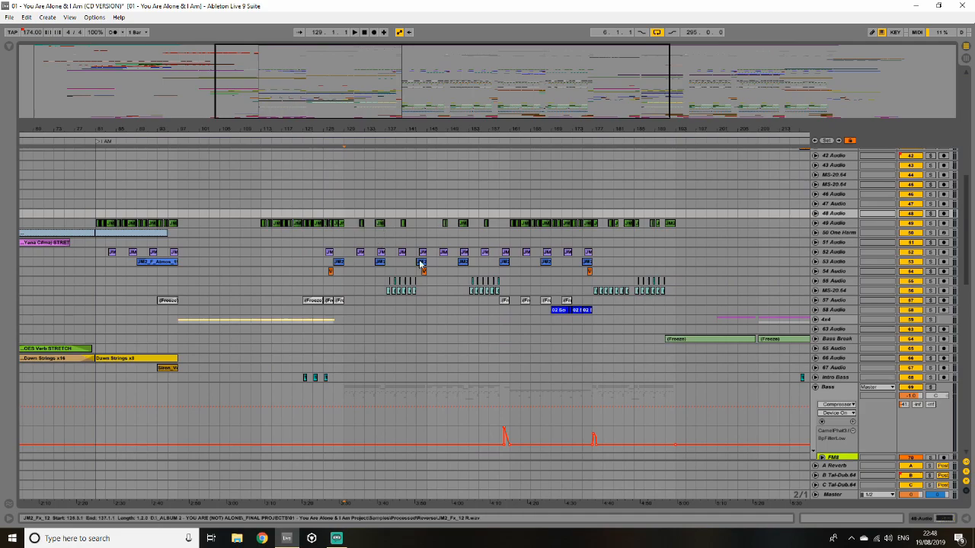
{"action": "left_click", "coordinate": [815, 252]}
{"action": "double_click", "coordinate": [362, 262]}
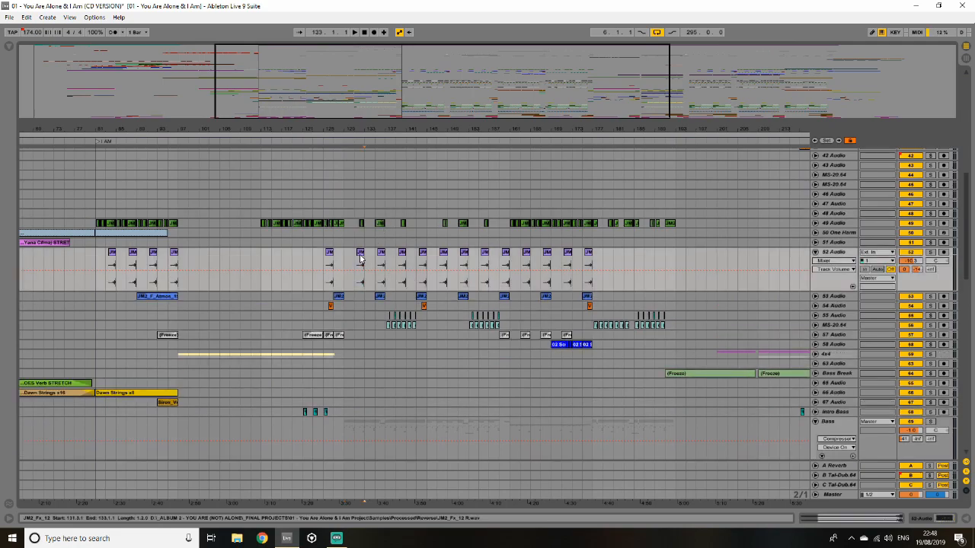
{"action": "left_click", "coordinate": [930, 252]}
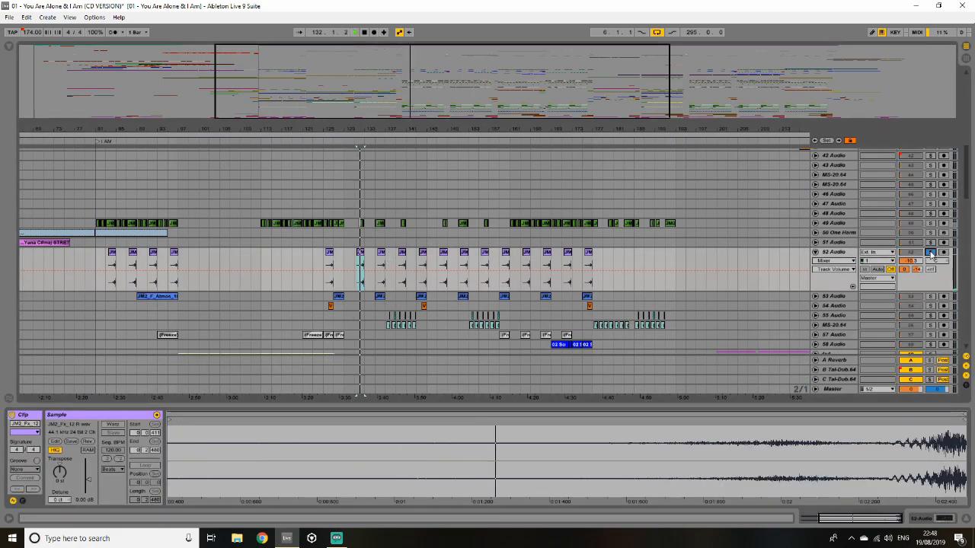
{"action": "left_click", "coordinate": [380, 297]}
{"action": "key", "text": "space"}
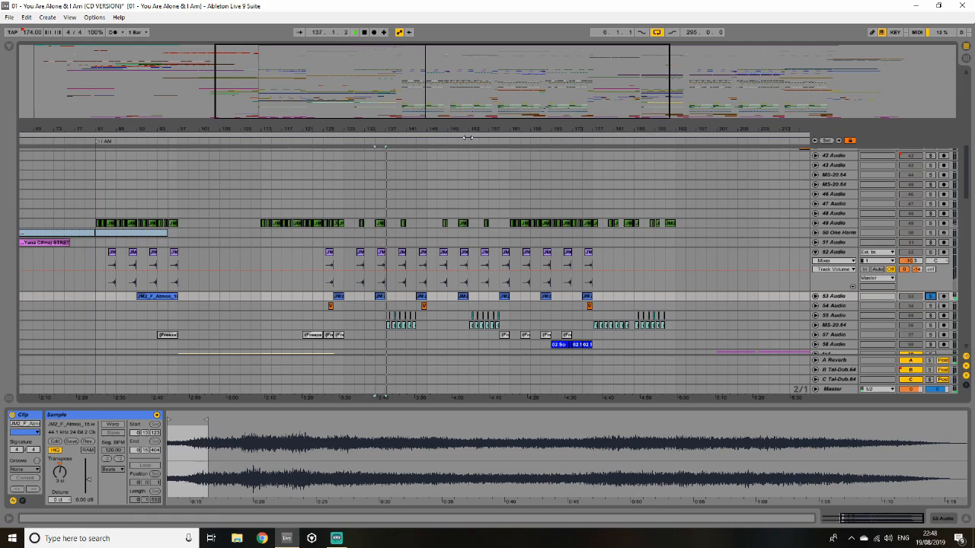
- Solo the MS-20.64 track, play its frozen clips from bar 137 and hide the clip detail view
{"action": "key", "text": "plus"}
{"action": "key", "text": "plus"}
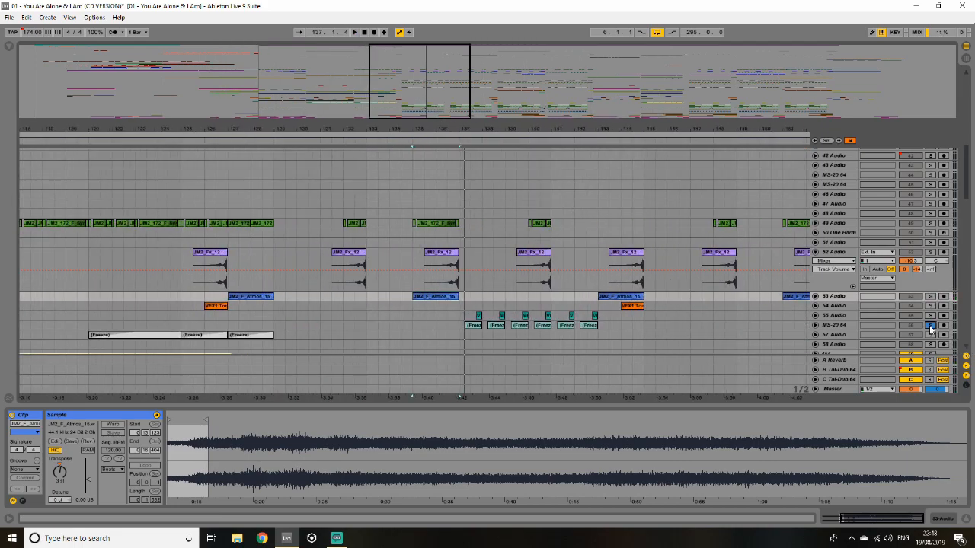
{"action": "left_click", "coordinate": [474, 326]}
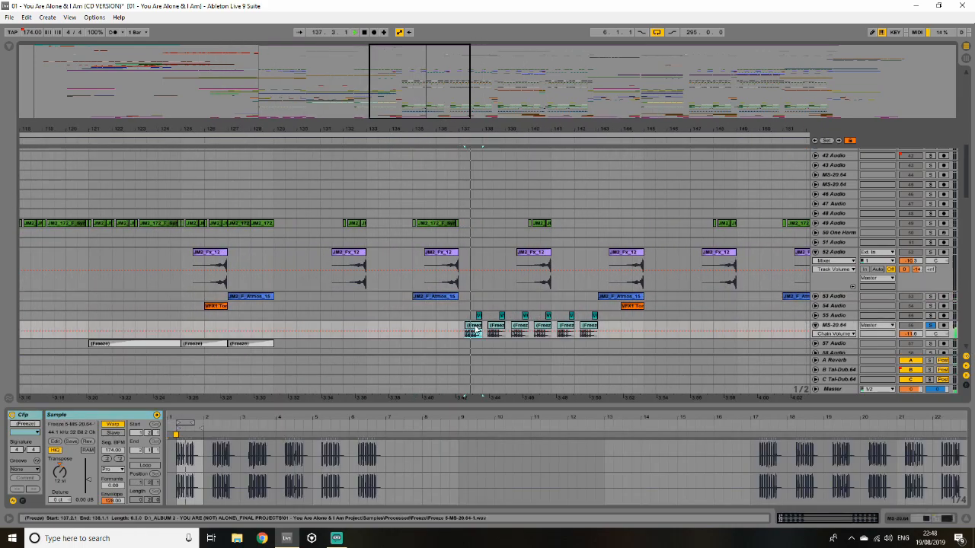
{"action": "left_click_drag", "start_coordinate": [450, 135], "coordinate": [450, 182]}
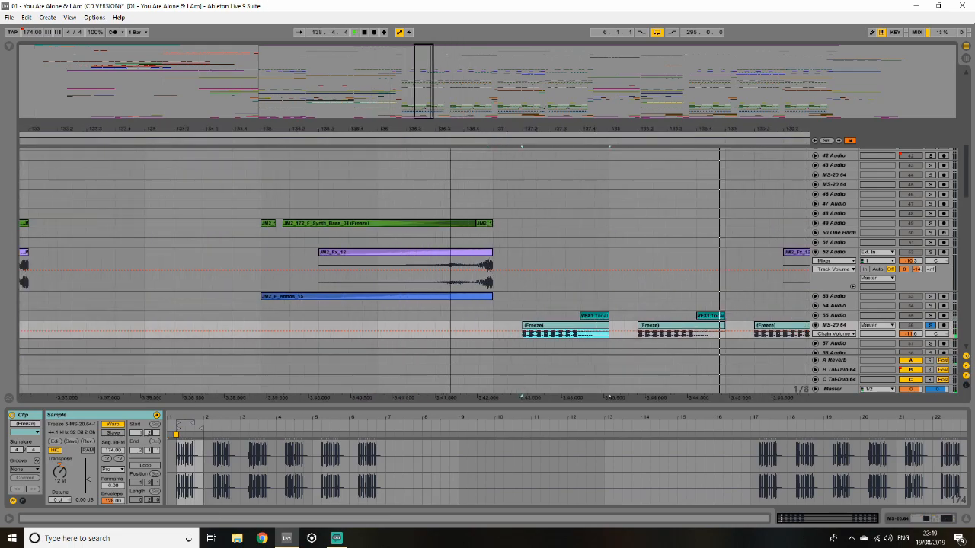
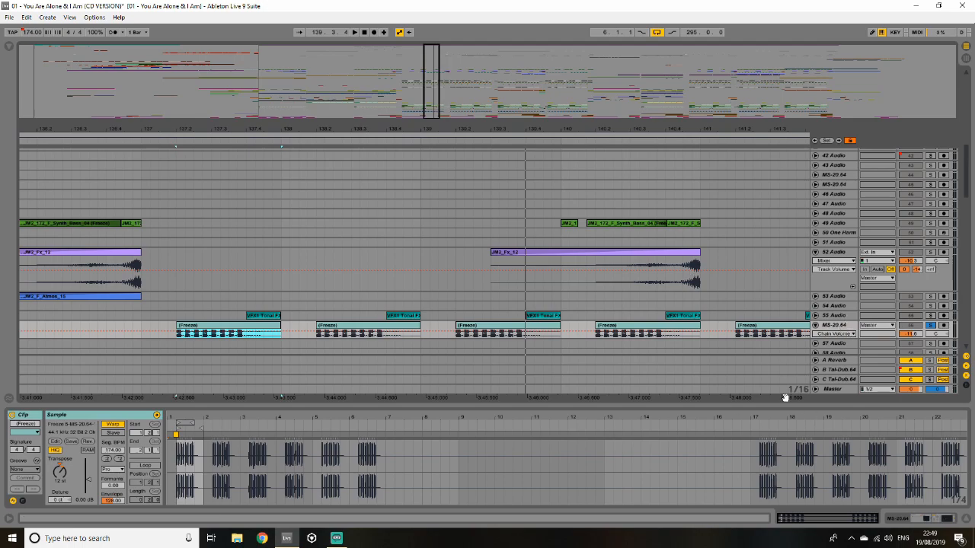
{"action": "left_click_drag", "start_coordinate": [777, 406], "coordinate": [764, 498]}
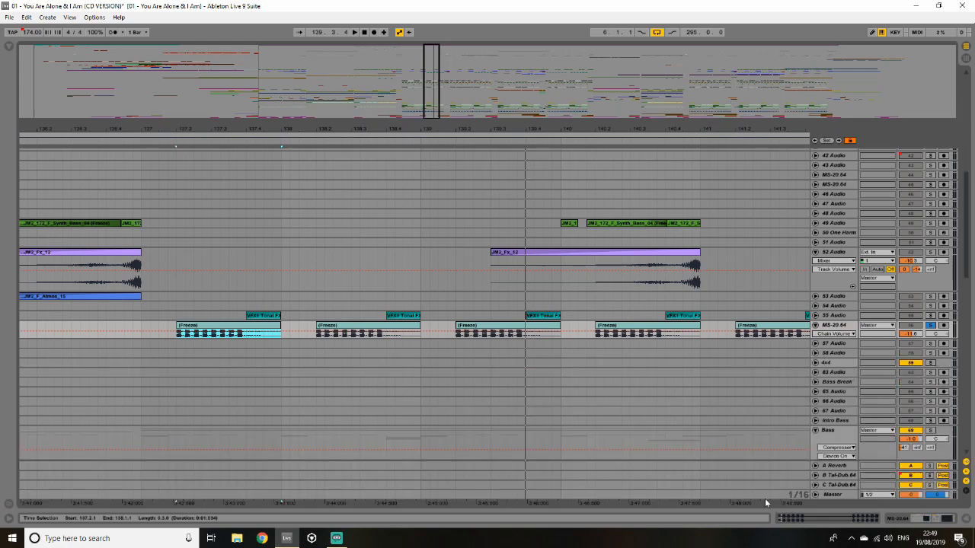
- Play the first MS-20.64 fill after bar 137, then solo the Bass group alongside it and play both from bar 137
{"action": "left_click", "coordinate": [196, 327]}
{"action": "key", "text": "space"}
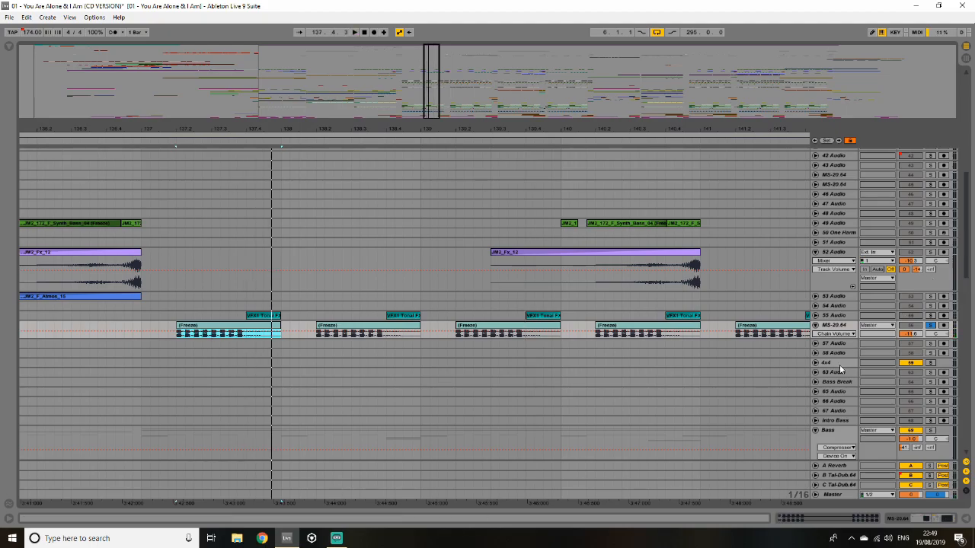
{"action": "left_click_drag", "start_coordinate": [968, 208], "coordinate": [967, 255]}
{"action": "left_click", "coordinate": [930, 284], "text": "ctrl"}
{"action": "left_click_drag", "start_coordinate": [432, 95], "coordinate": [433, 95]}
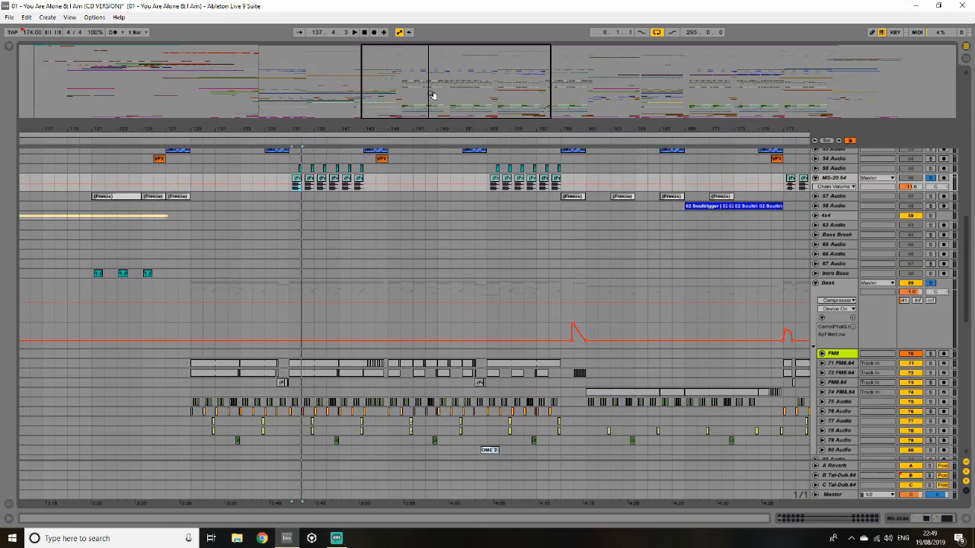
{"action": "left_click", "coordinate": [287, 179]}
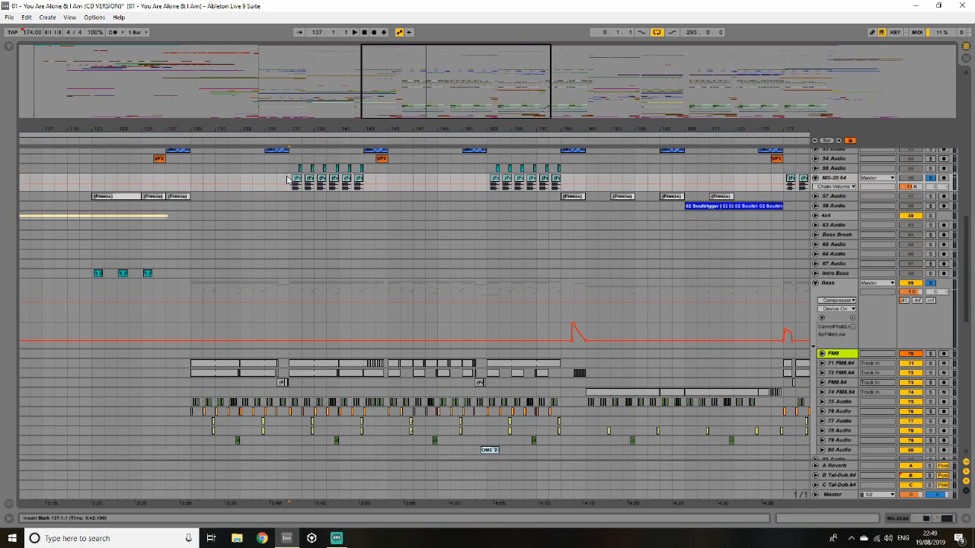
{"action": "key", "text": "space"}
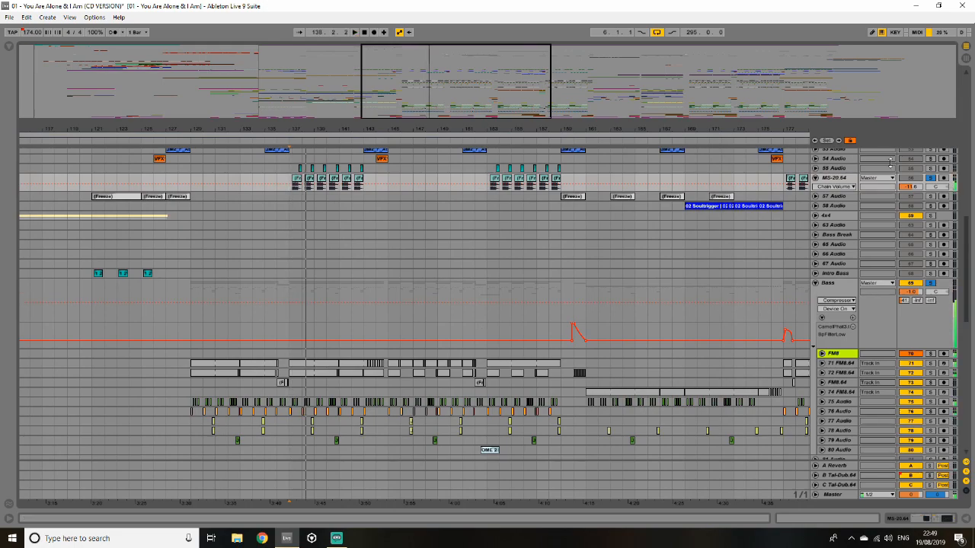
{"action": "key", "text": "space"}
- Unfold and solo 55 Audio, open its VFX1 Tonal clip just before bar 140 and play it repeatedly
{"action": "left_click_drag", "start_coordinate": [409, 86], "coordinate": [410, 116]}
{"action": "left_click", "coordinate": [816, 168]}
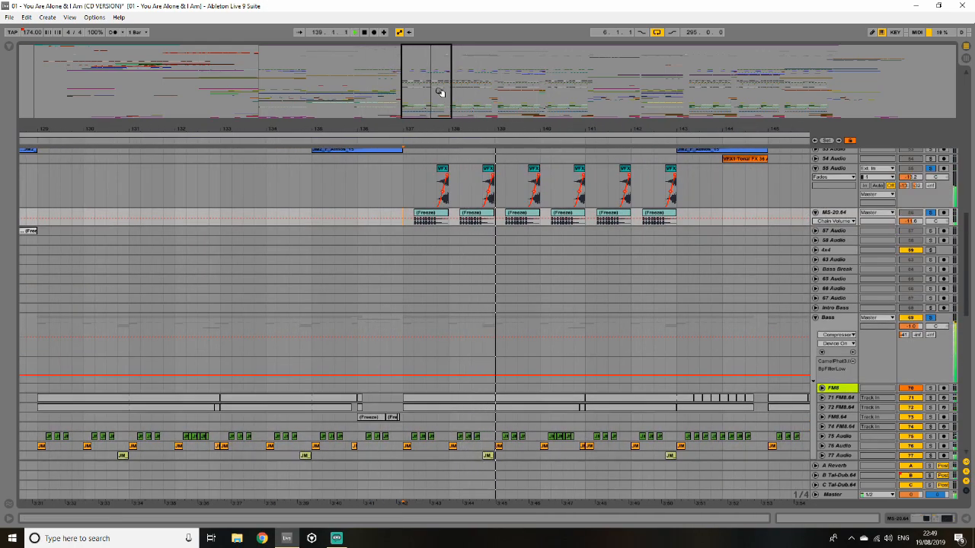
{"action": "double_click", "coordinate": [420, 186]}
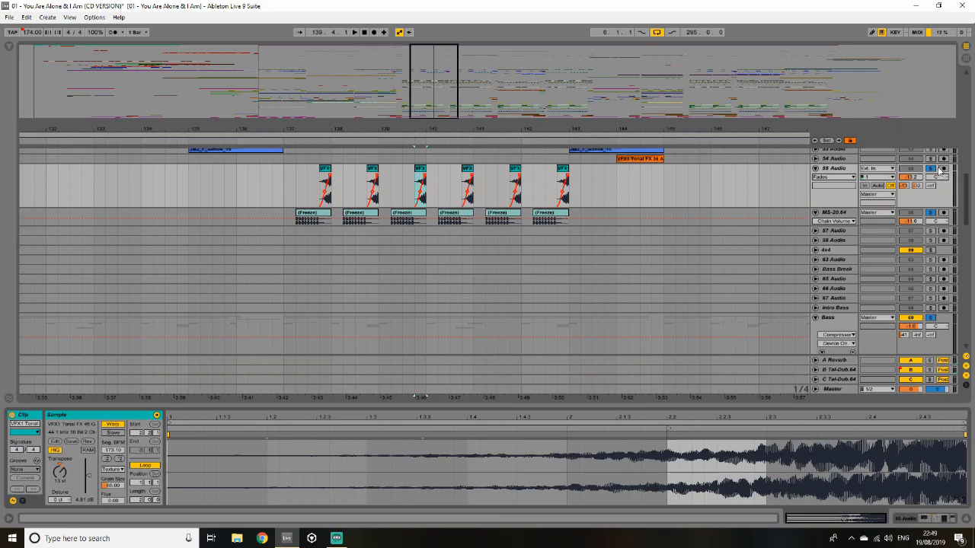
{"action": "key", "text": "space"}
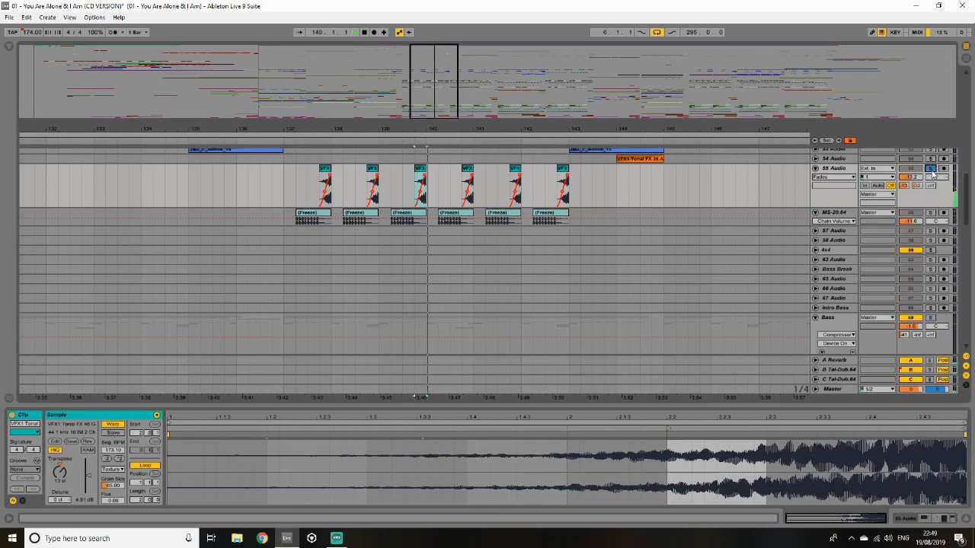
{"action": "key", "text": "space"}
{"action": "key", "text": "space"}
{"action": "key", "text": "space"}
{"action": "key", "text": "space"}
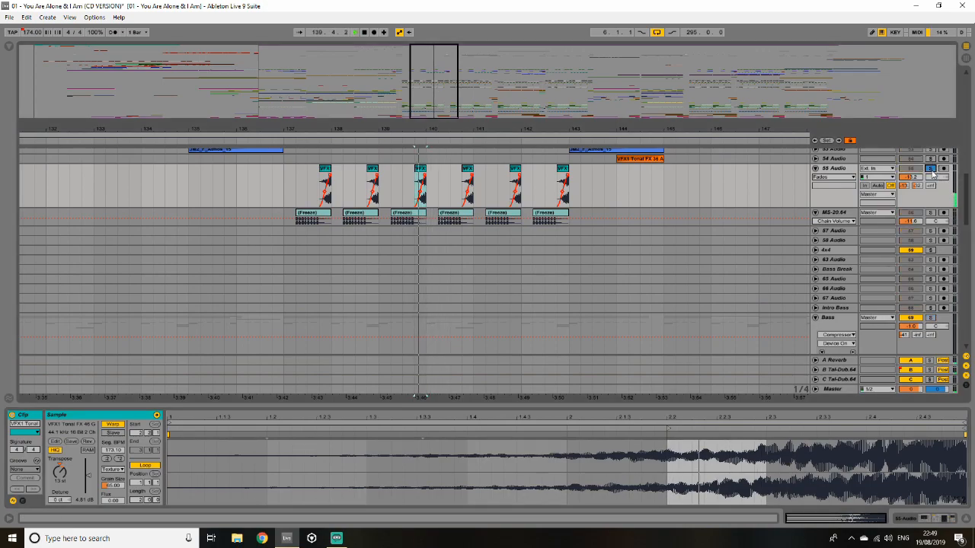
- Fold the 55 Audio and MS-20.64 tracks and hide the clip detail view
{"action": "left_click", "coordinate": [814, 168]}
{"action": "left_click", "coordinate": [815, 178]}
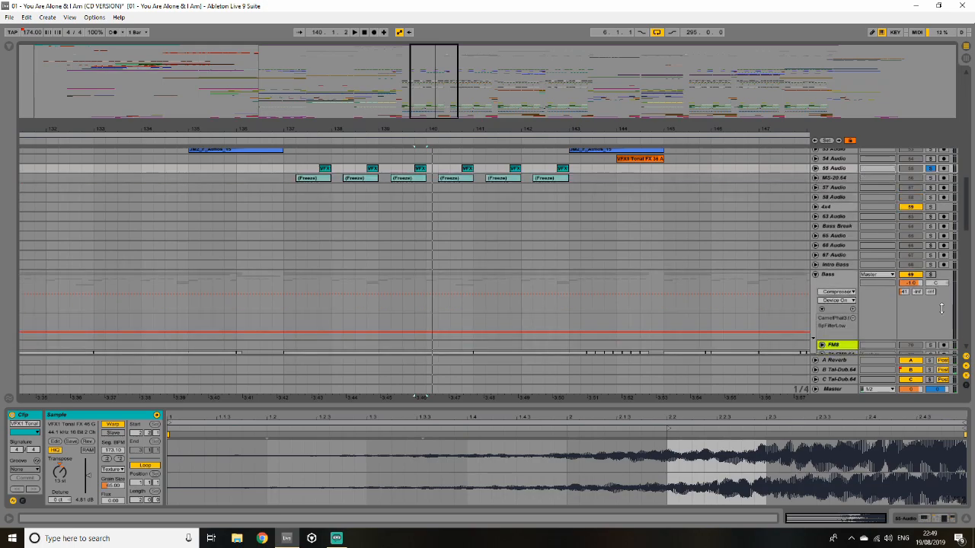
{"action": "left_click", "coordinate": [968, 521]}
{"action": "scroll", "coordinate": [796, 242], "scroll_direction": "up", "scroll_amount": 4}
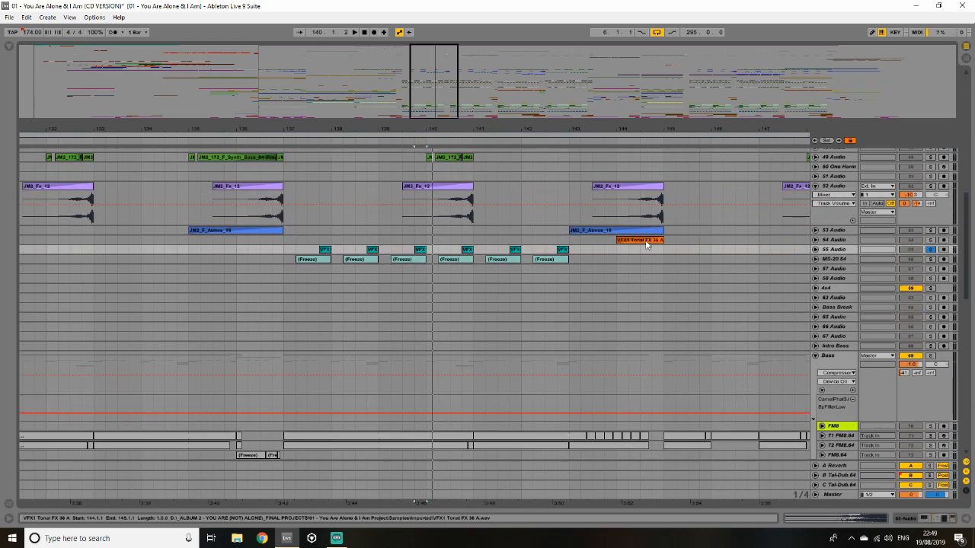
- Open the VFX1 Tonal FX 36 A clip before bar 145, unfold and solo 54 Audio, and play the clip
{"action": "double_click", "coordinate": [645, 241]}
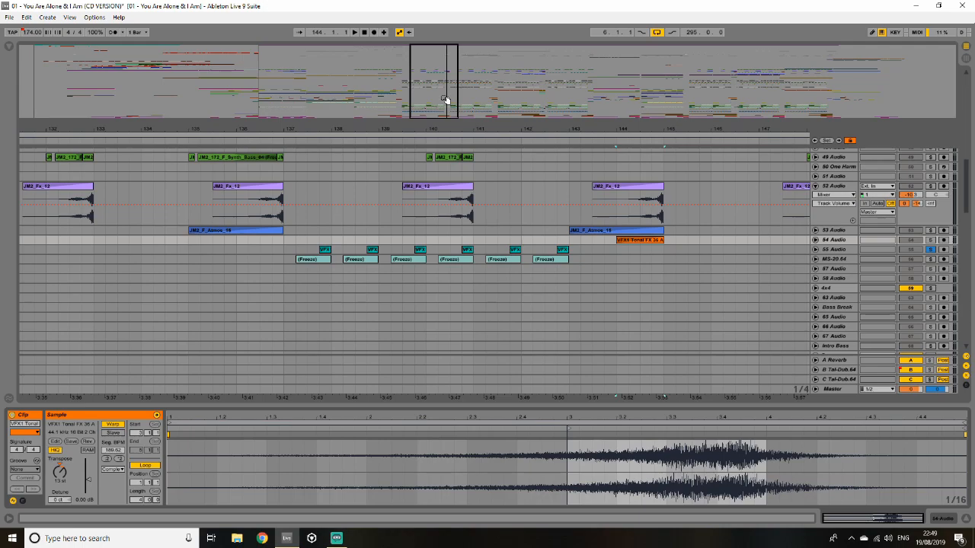
{"action": "mouse_move", "coordinate": [447, 98]}
{"action": "left_mouse_down"}
{"action": "mouse_move", "coordinate": [454, 97]}
{"action": "mouse_move", "coordinate": [450, 82]}
{"action": "left_mouse_up"}
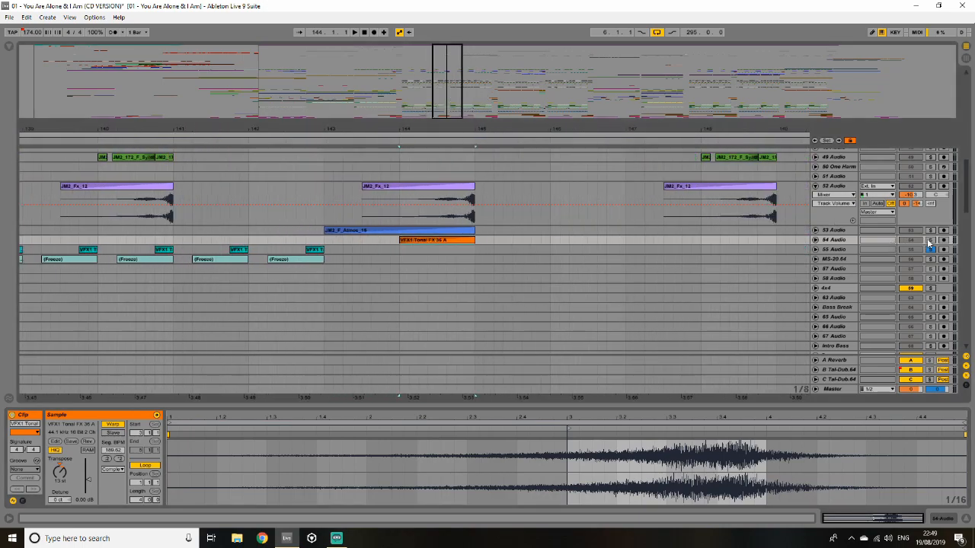
{"action": "left_click", "coordinate": [816, 240]}
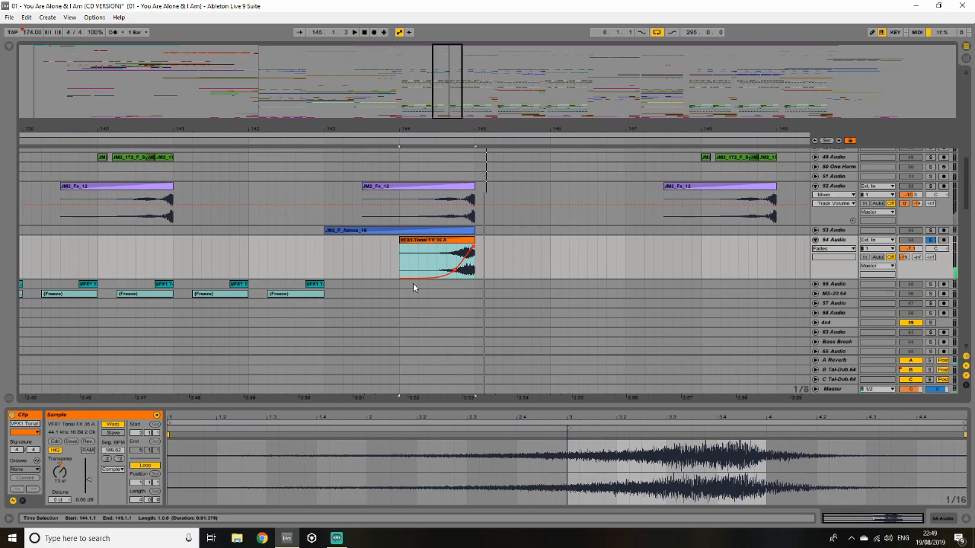
- Fold the 54 Audio and 52 Audio tracks
{"action": "left_click_drag", "start_coordinate": [449, 79], "coordinate": [450, 54]}
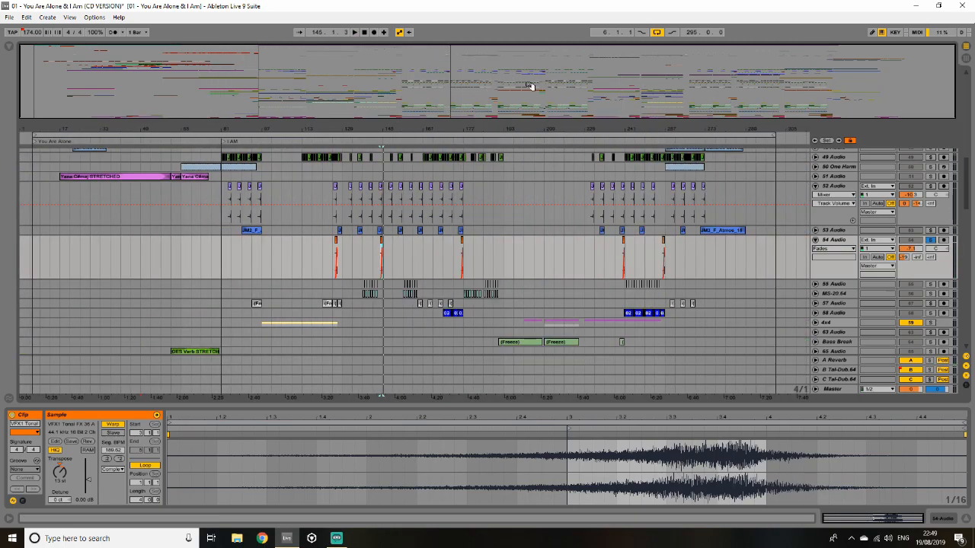
{"action": "scroll", "coordinate": [828, 319], "scroll_direction": "up", "scroll_amount": 1}
{"action": "left_click", "coordinate": [815, 301]}
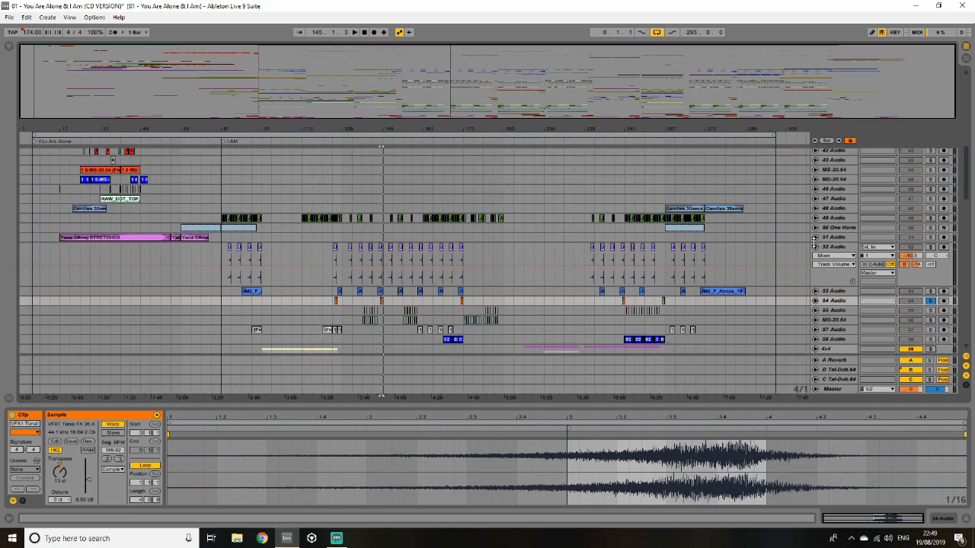
{"action": "left_click", "coordinate": [816, 247]}
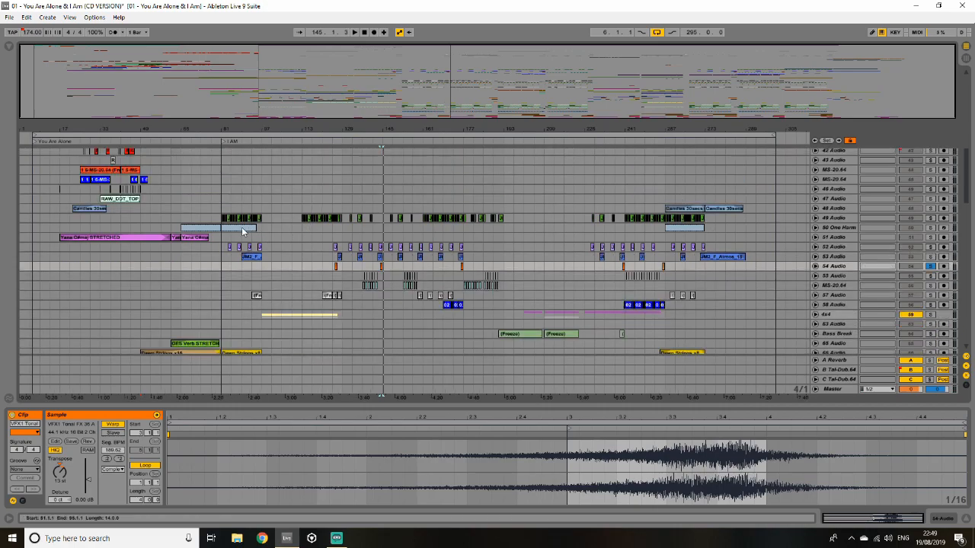
- Highlight the synth bass clips across 49 Audio, then solo the track and play it from bar 81
{"action": "left_click", "coordinate": [219, 207]}
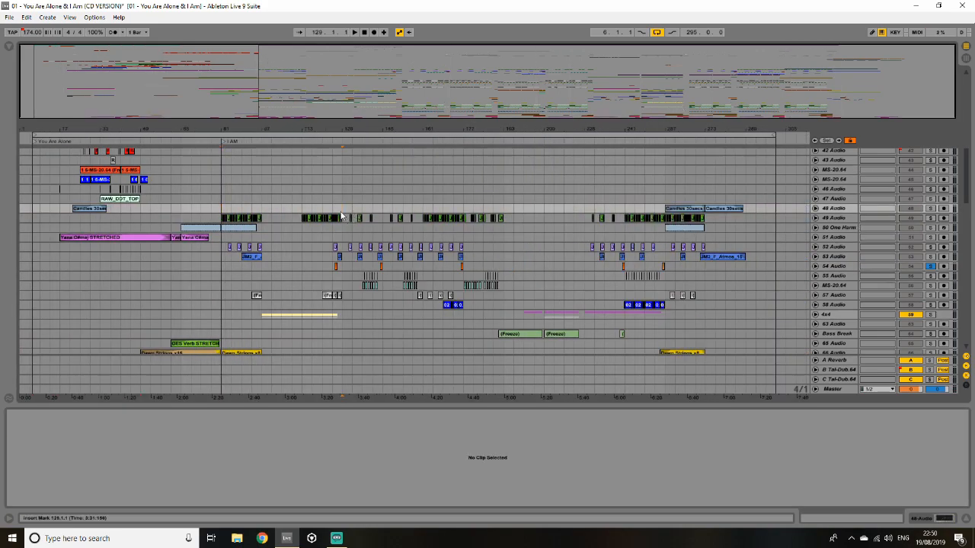
{"action": "left_click_drag", "start_coordinate": [206, 217], "coordinate": [740, 219]}
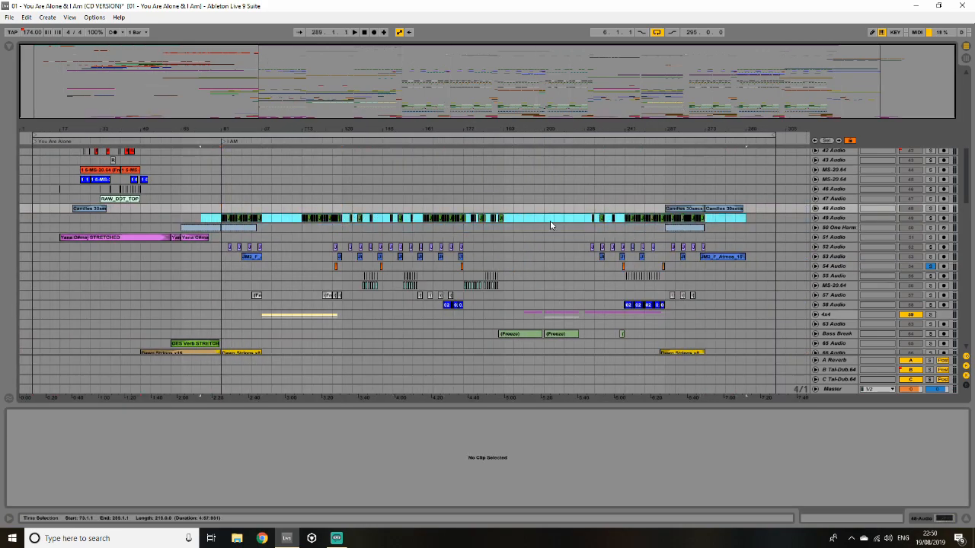
{"action": "left_click", "coordinate": [218, 222]}
{"action": "left_click_drag", "start_coordinate": [249, 68], "coordinate": [258, 162]}
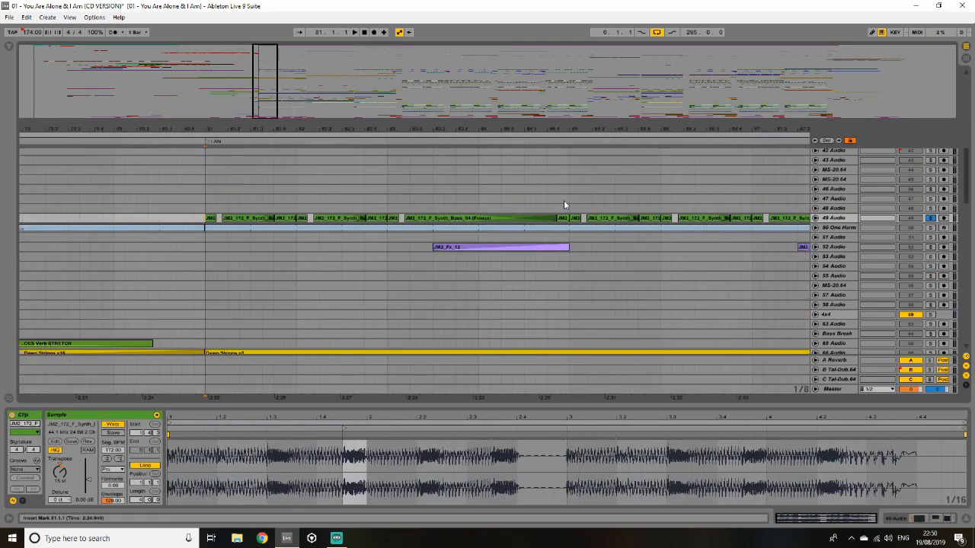
{"action": "key", "text": "space"}
- Show the device chain of 49 Audio and switch off its OTT, Auto Filter and StereoExpander devices
{"action": "left_click_drag", "start_coordinate": [263, 98], "coordinate": [263, 8]}
{"action": "scroll", "coordinate": [404, 252], "scroll_direction": "down", "scroll_amount": 6}
{"action": "scroll", "coordinate": [379, 249], "scroll_direction": "up", "scroll_amount": 5}
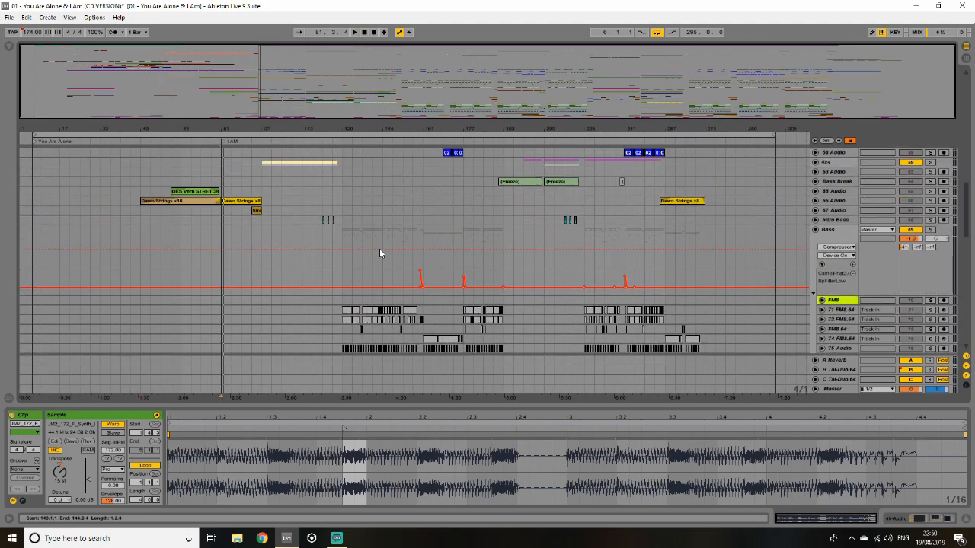
{"action": "scroll", "coordinate": [379, 252], "scroll_direction": "up", "scroll_amount": 1}
{"action": "left_click_drag", "start_coordinate": [245, 82], "coordinate": [251, 163]}
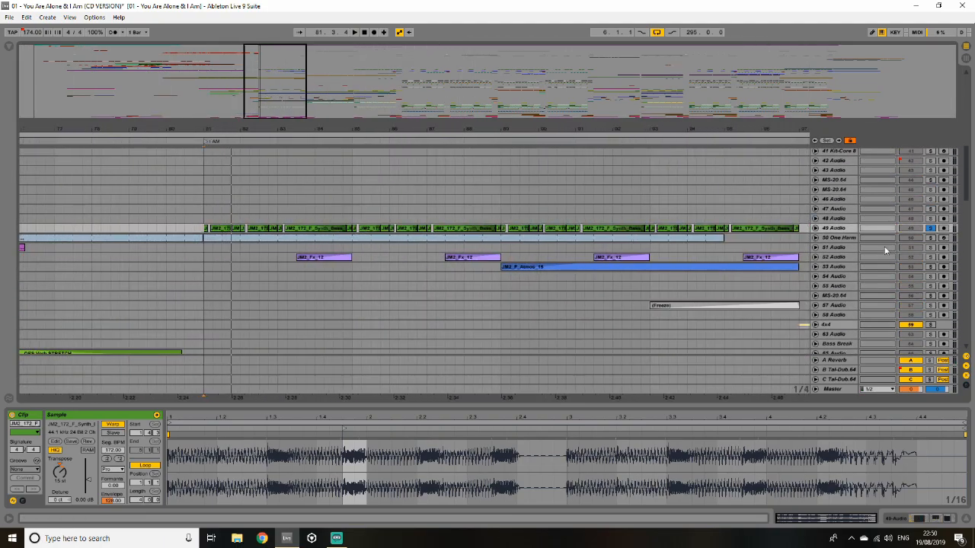
{"action": "left_click", "coordinate": [845, 230]}
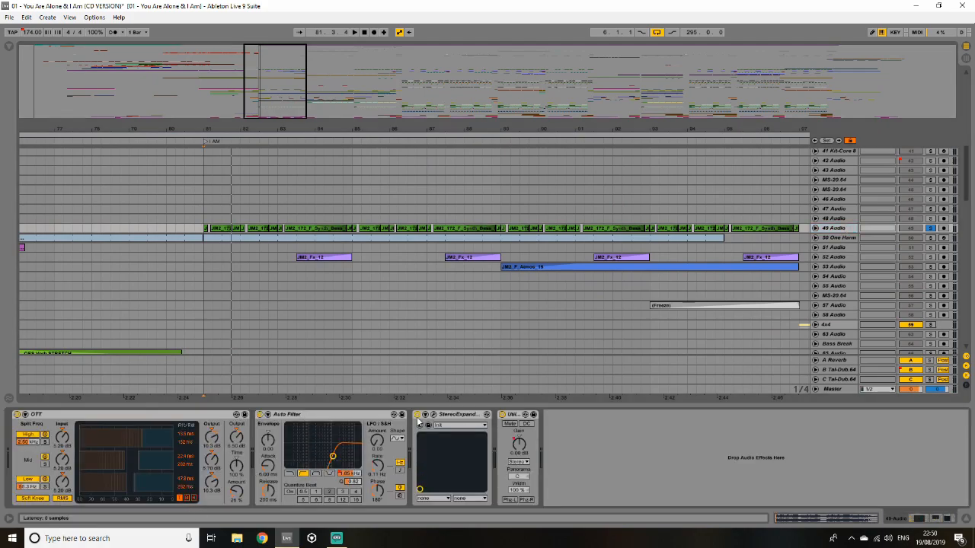
{"action": "left_click", "coordinate": [259, 414]}
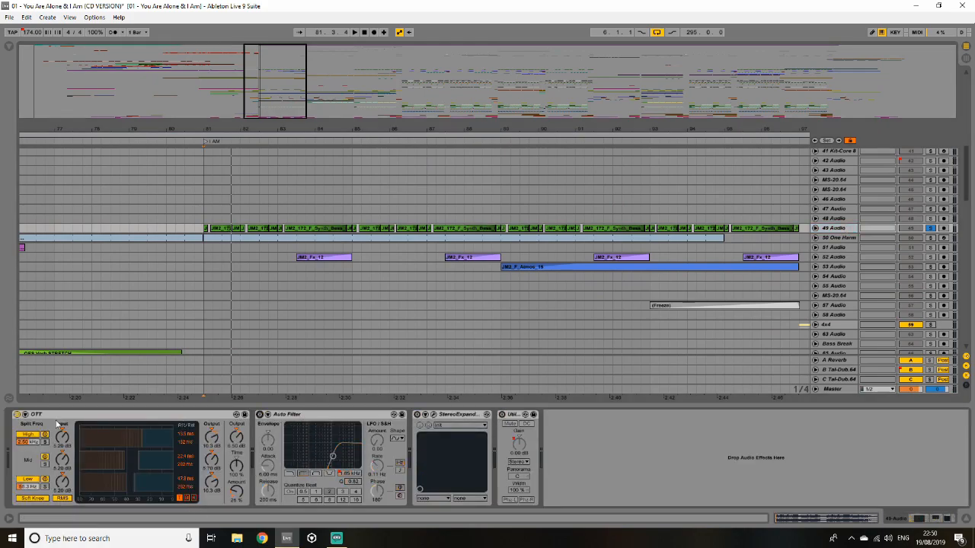
{"action": "left_click", "coordinate": [17, 415]}
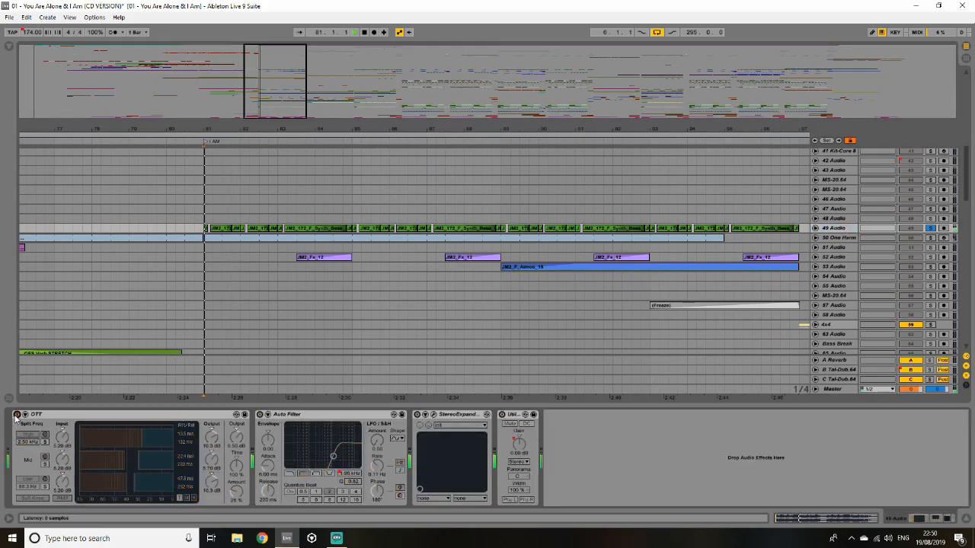
- Unfold 49 Audio, play the bass line from bar 81 and select the frozen clip starting at 81.1.4
{"action": "left_click", "coordinate": [815, 229]}
{"action": "mouse_move", "coordinate": [268, 66]}
{"action": "left_mouse_down"}
{"action": "mouse_move", "coordinate": [267, 95]}
{"action": "mouse_move", "coordinate": [263, 57]}
{"action": "left_mouse_up"}
{"action": "key", "text": "space"}
{"action": "left_click", "coordinate": [367, 252]}
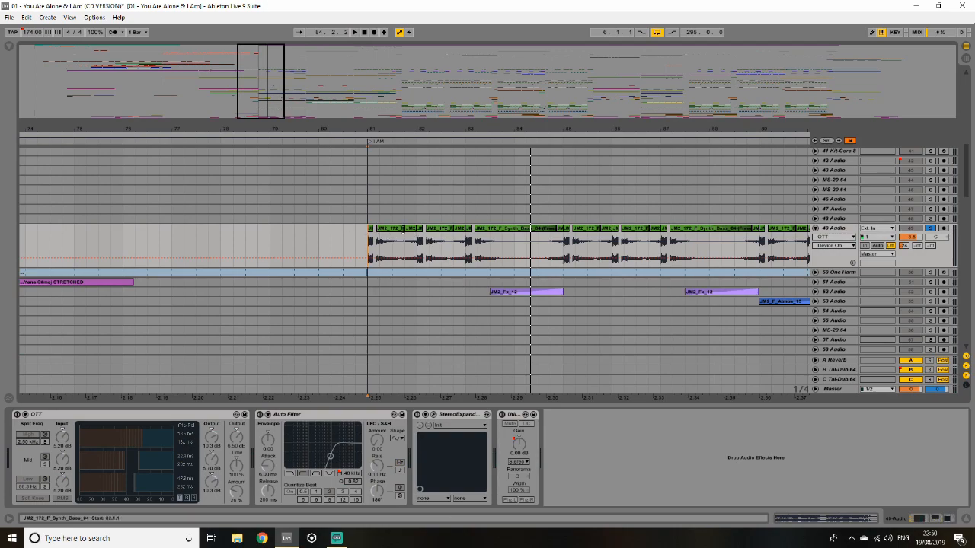
{"action": "left_click_drag", "start_coordinate": [376, 251], "coordinate": [405, 251]}
{"action": "mouse_move", "coordinate": [218, 415]}
{"action": "left_mouse_down"}
{"action": "mouse_move", "coordinate": [218, 450]}
{"action": "mouse_move", "coordinate": [220, 396]}
{"action": "left_mouse_up"}
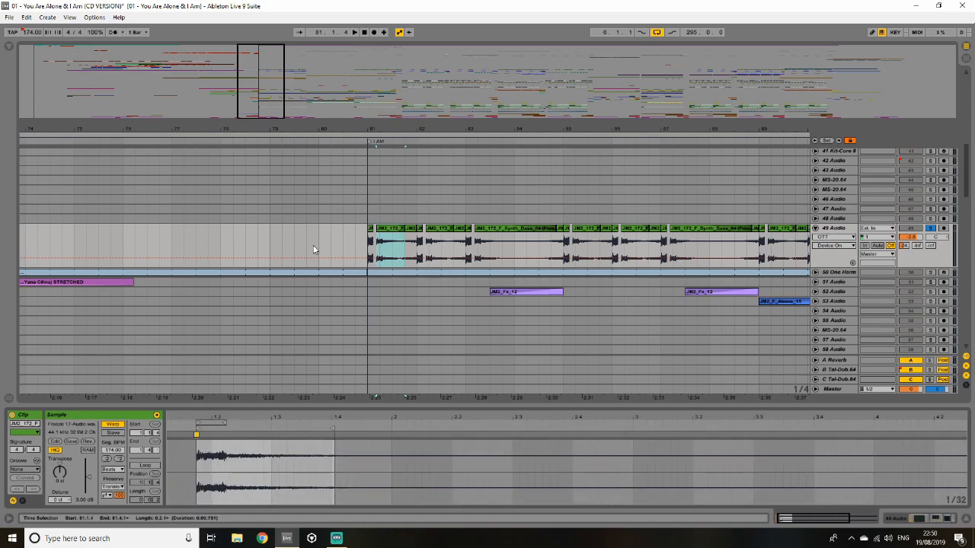
- Compare the short JM2_172_F_Synth_Bass_04 clip at bar 81 with the frozen clip after it and play both
{"action": "left_click", "coordinate": [373, 231]}
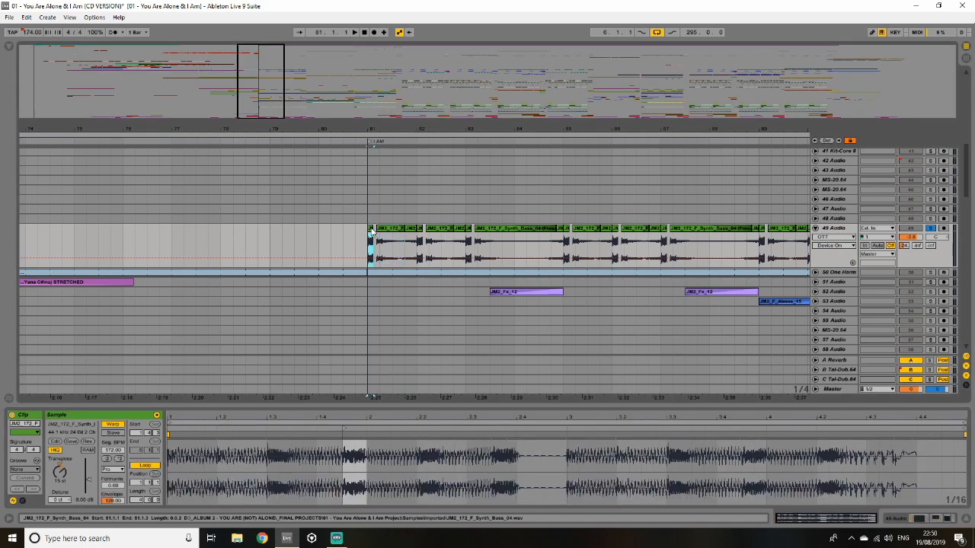
{"action": "left_click", "coordinate": [392, 229]}
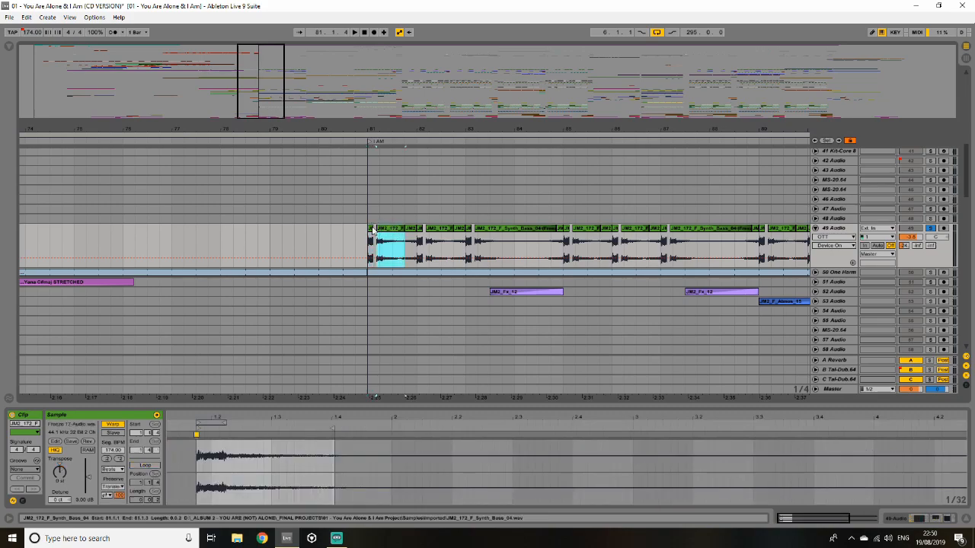
{"action": "left_click", "coordinate": [372, 230]}
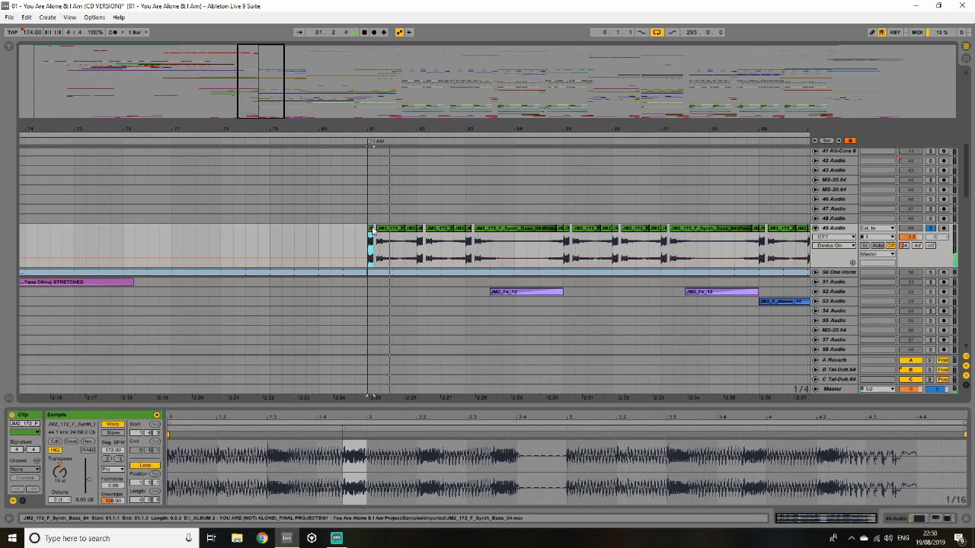
{"action": "left_click_drag", "start_coordinate": [266, 90], "coordinate": [268, 112]}
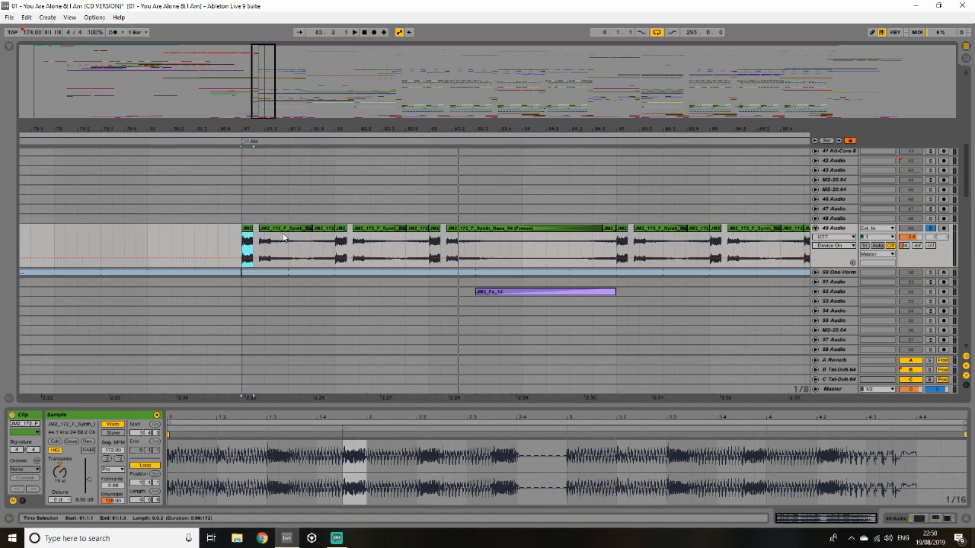
{"action": "key", "text": "space"}
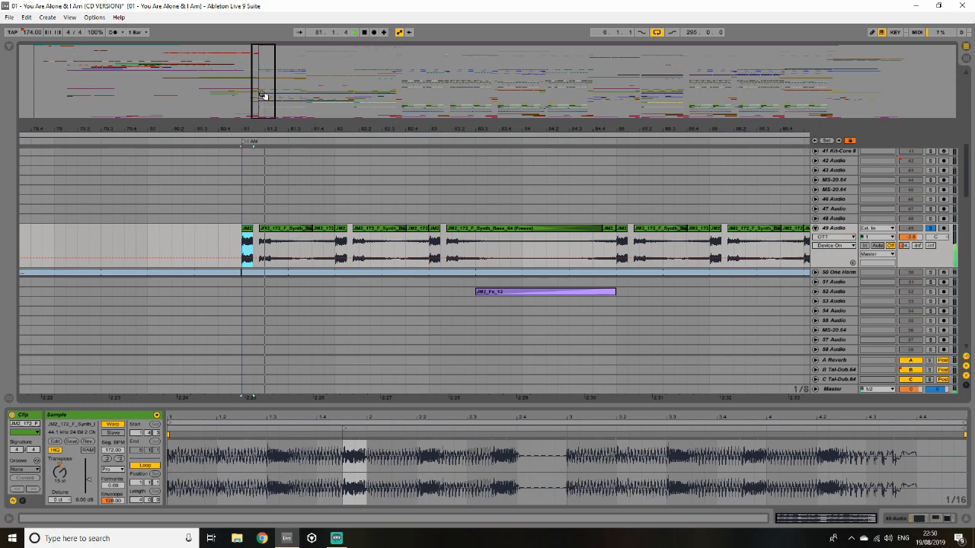
{"action": "key", "text": "space"}
- Inspect the reversed frozen clip leading into bar 82 and its neighbours, then play the opening bass hit and its frozen tail
{"action": "left_click", "coordinate": [320, 229]}
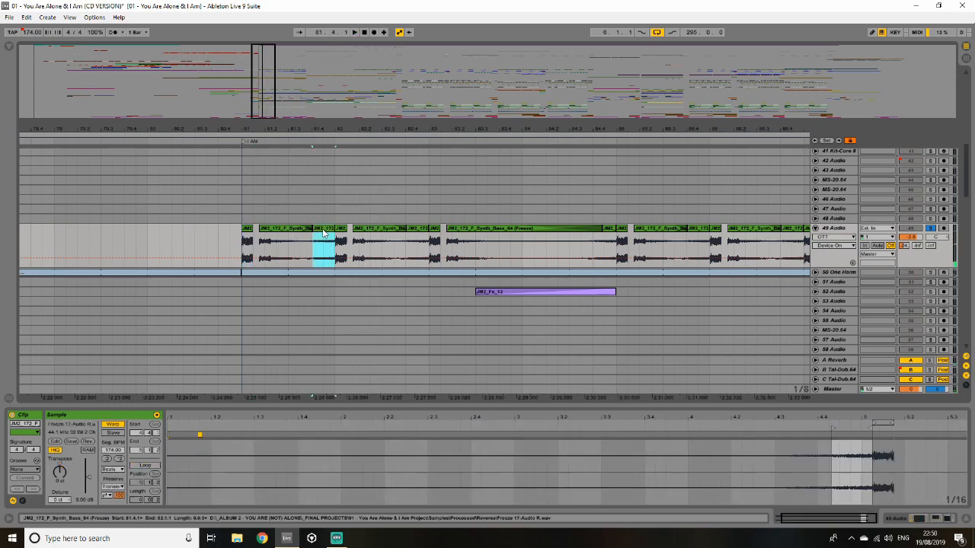
{"action": "left_click", "coordinate": [339, 229]}
{"action": "left_click", "coordinate": [368, 231]}
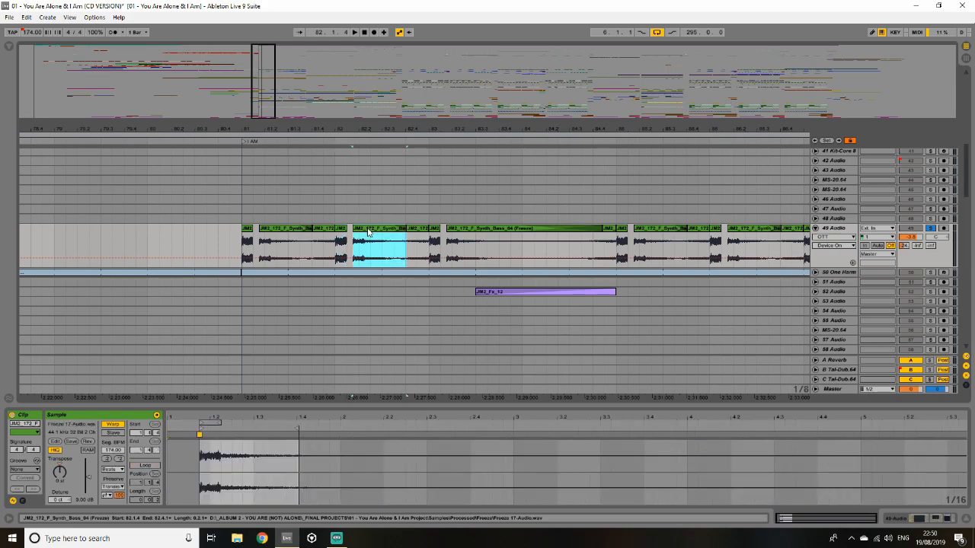
{"action": "left_click", "coordinate": [246, 231]}
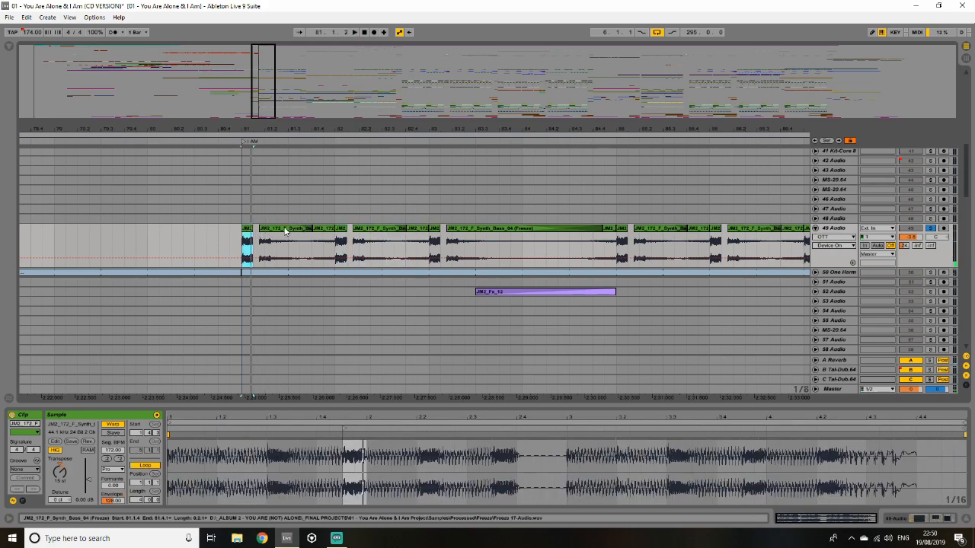
{"action": "left_click", "coordinate": [277, 232]}
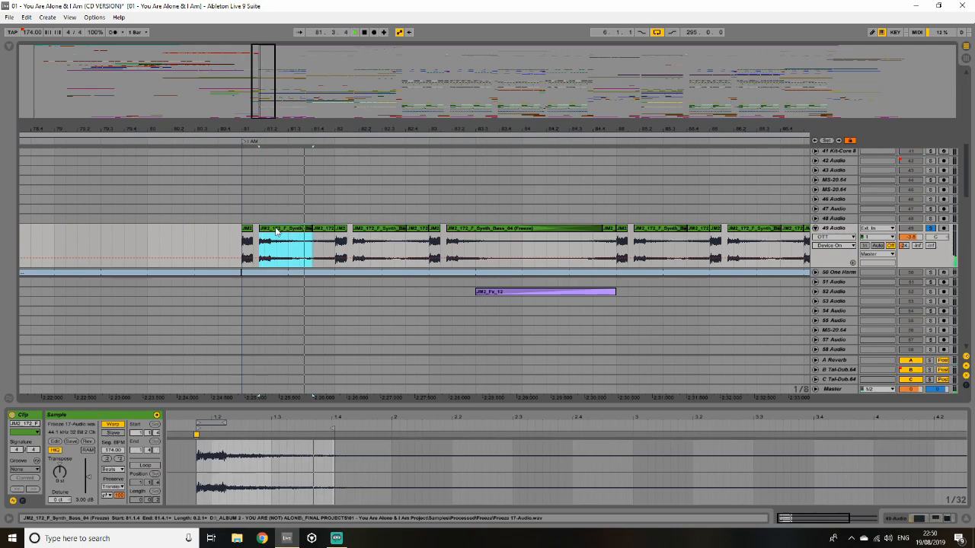
- Inspect the short bass clips leading into bar 82 on 49 Audio and play the phrase from bar 81
{"action": "left_click", "coordinate": [323, 228]}
{"action": "left_click", "coordinate": [351, 239]}
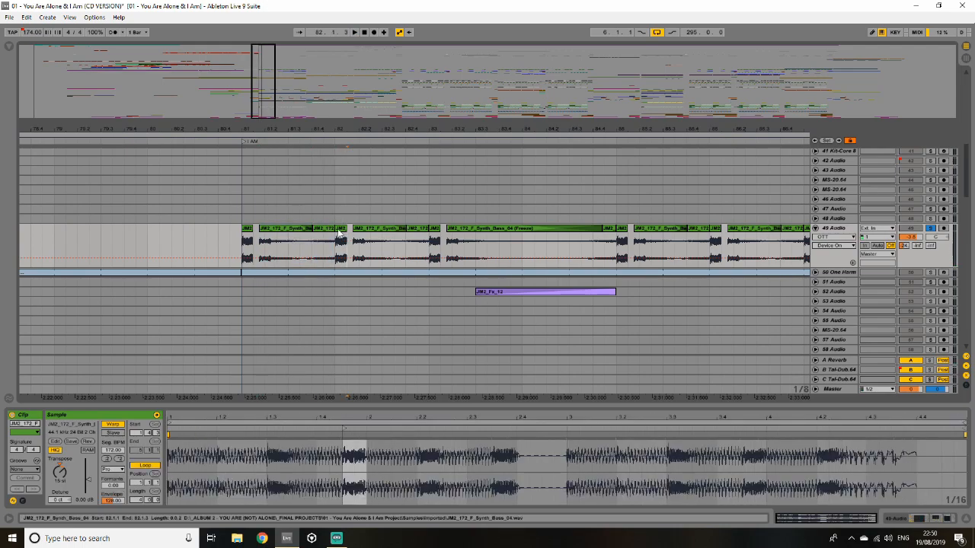
{"action": "left_click_drag", "start_coordinate": [337, 242], "coordinate": [238, 242]}
{"action": "left_click_drag", "start_coordinate": [266, 105], "coordinate": [271, 80]}
{"action": "key", "text": "space"}
- Show the device chain of 49 Audio and switch its OTT and Auto Filter devices back on
{"action": "left_click", "coordinate": [837, 227]}
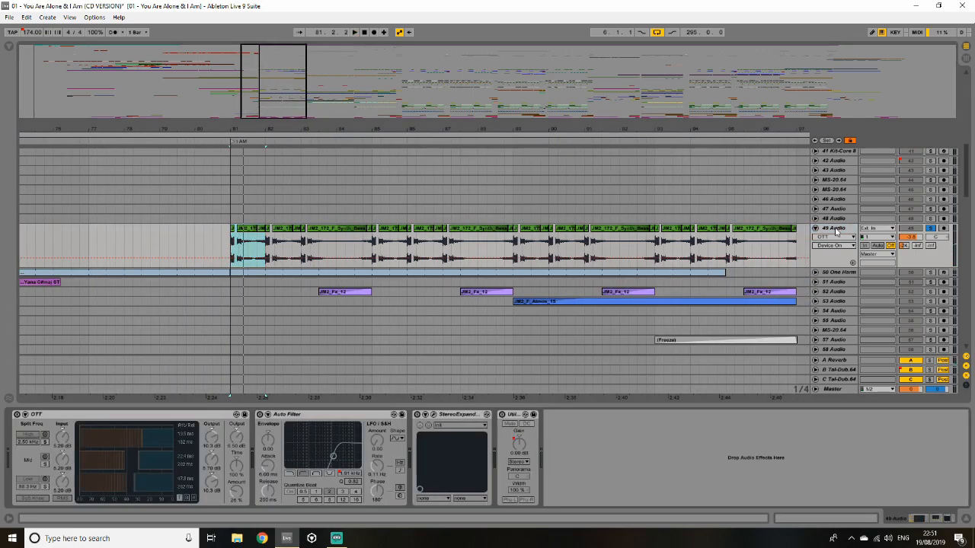
{"action": "left_click", "coordinate": [18, 415]}
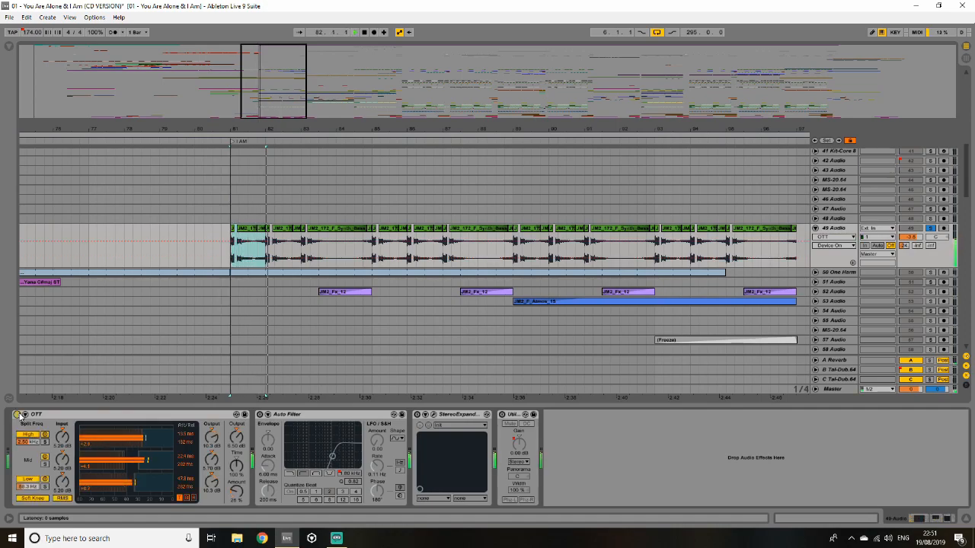
{"action": "left_click", "coordinate": [260, 415]}
- Examine the Auto Filter frequency automation across the bass clips on 49 Audio and play it from bar 89
{"action": "key", "text": "minus"}
{"action": "key", "text": "minus"}
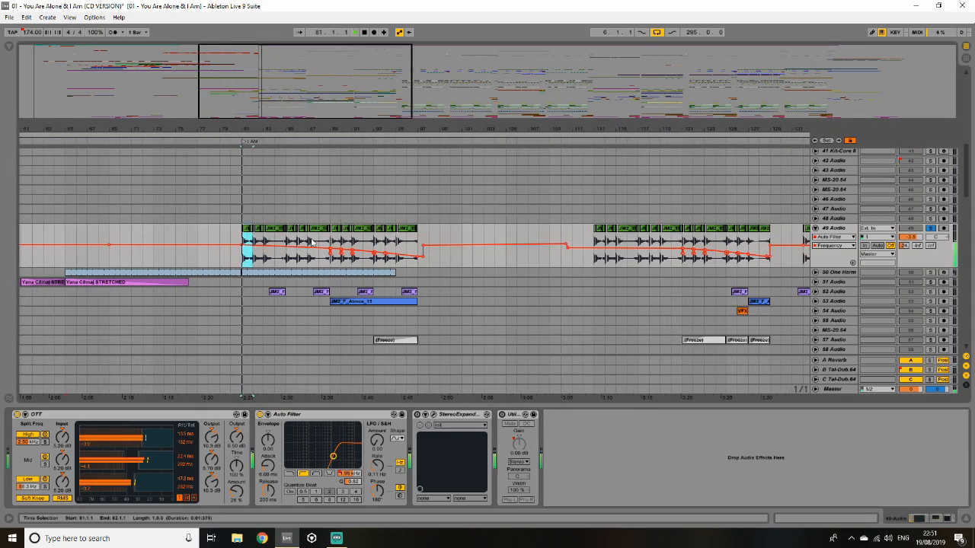
{"action": "left_click_drag", "start_coordinate": [323, 118], "coordinate": [308, 200]}
{"action": "key", "text": "space"}
{"action": "left_click", "coordinate": [410, 242]}
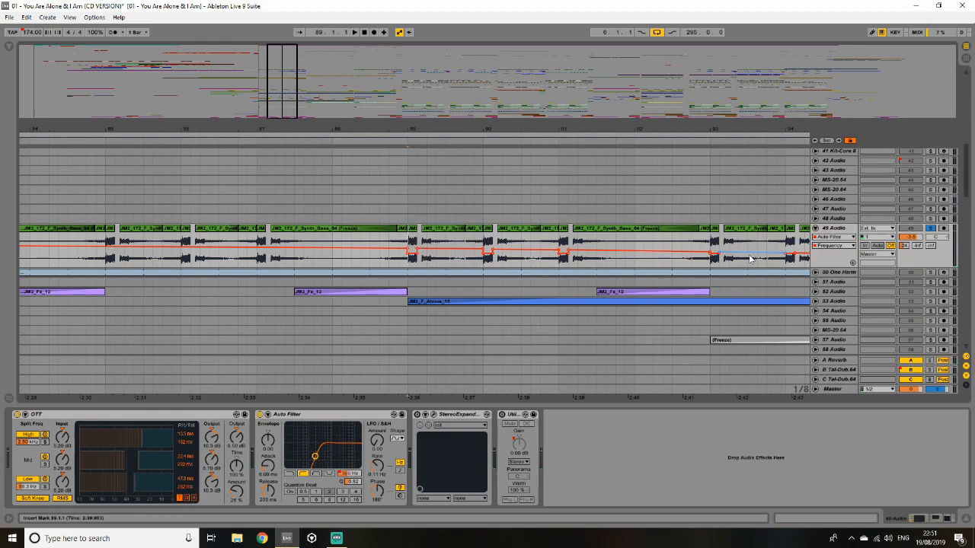
{"action": "left_click_drag", "start_coordinate": [296, 89], "coordinate": [299, 83]}
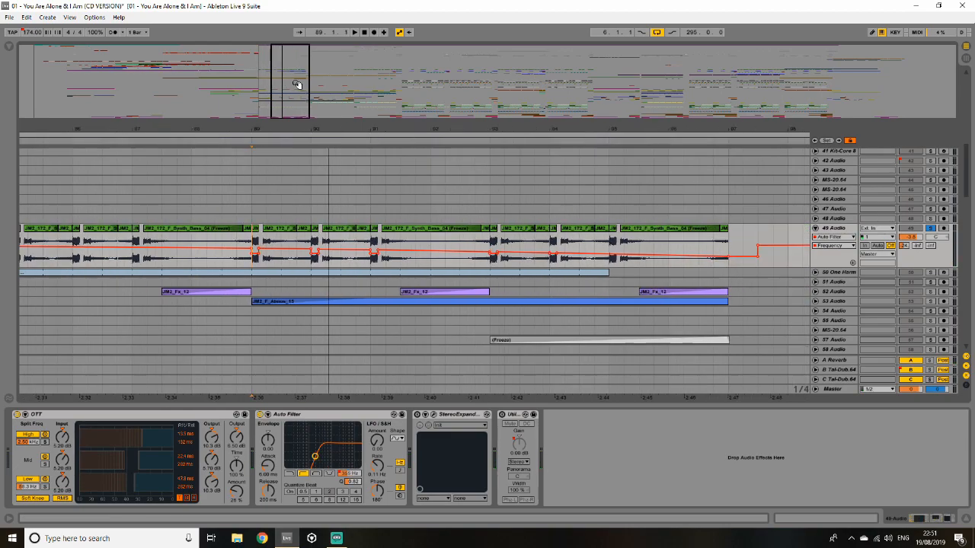
{"action": "key", "text": "space"}
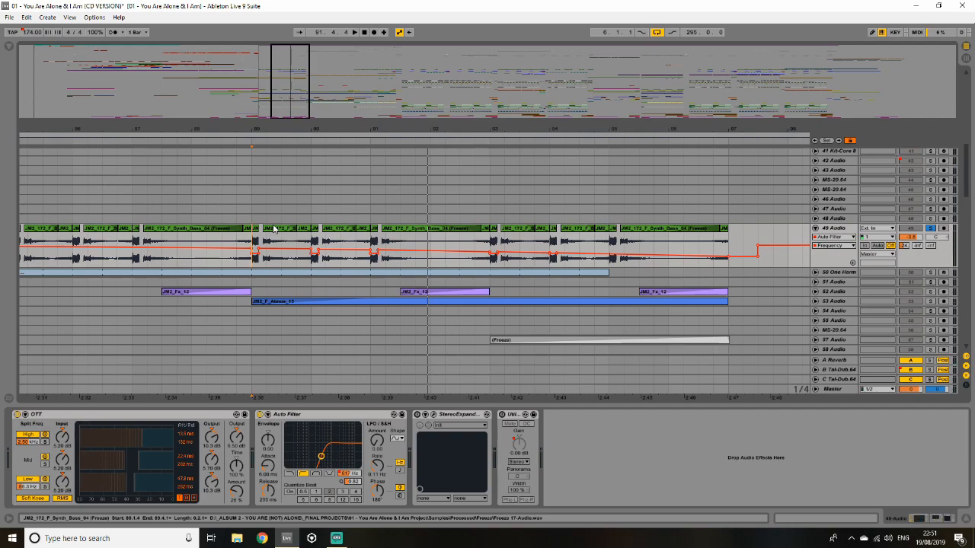
- Switch StereoExpander back on, view its plug-in window during playback, and close the window
{"action": "left_click", "coordinate": [434, 414]}
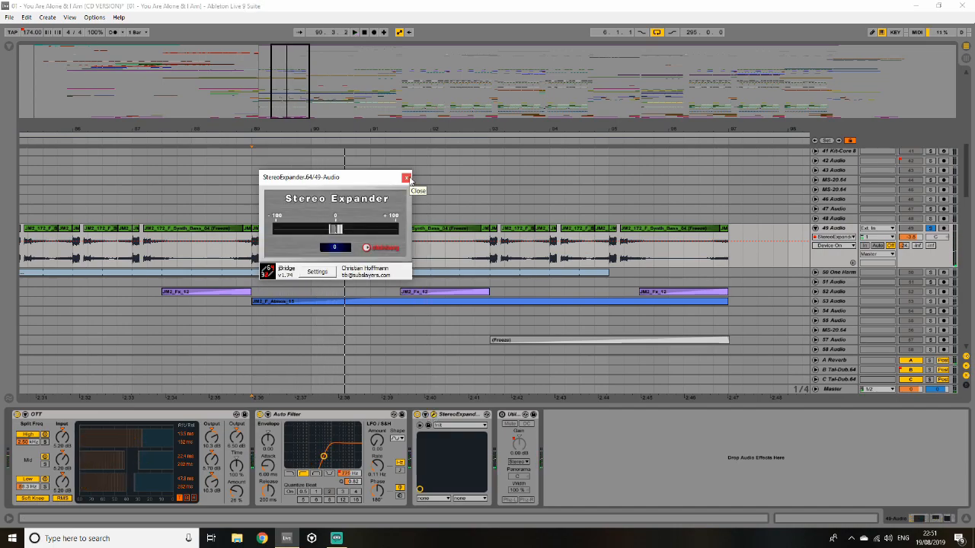
{"action": "key", "text": "space"}
{"action": "left_click_drag", "start_coordinate": [360, 179], "coordinate": [504, 197]}
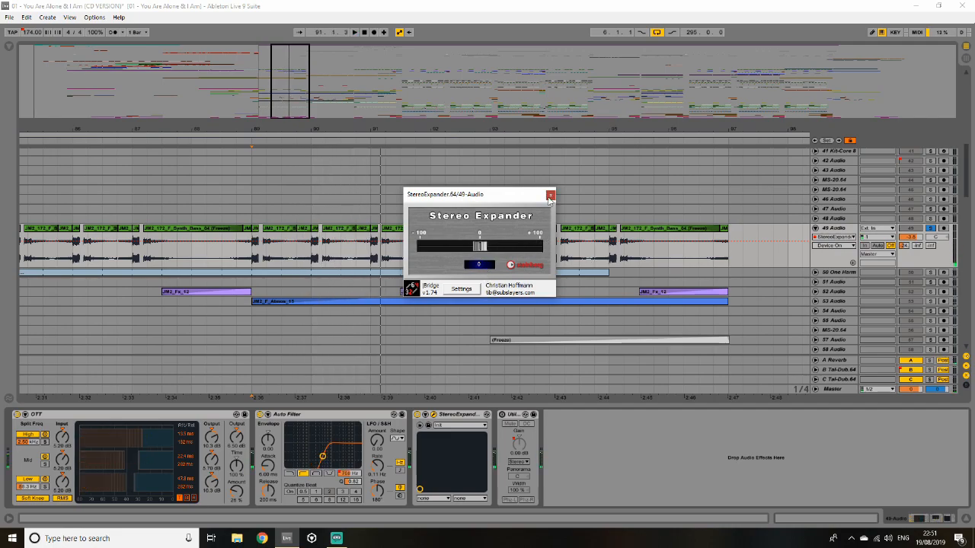
{"action": "left_click", "coordinate": [550, 196]}
- Show the Utility gain automation on 49 Audio over the whole song and set the playback position to bar 113
{"action": "left_click", "coordinate": [515, 441]}
{"action": "left_click_drag", "start_coordinate": [303, 94], "coordinate": [303, 49]}
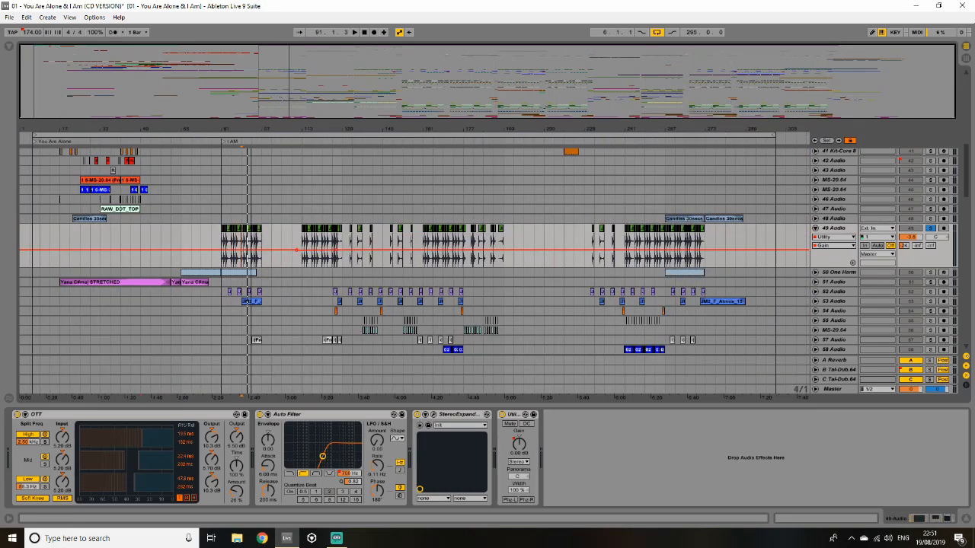
{"action": "left_click", "coordinate": [306, 245]}
{"action": "mouse_move", "coordinate": [312, 128]}
{"action": "left_mouse_down"}
{"action": "mouse_move", "coordinate": [311, 186]}
{"action": "mouse_move", "coordinate": [311, 106]}
{"action": "left_mouse_up"}
{"action": "scroll", "coordinate": [370, 245], "scroll_direction": "down", "scroll_amount": 2}
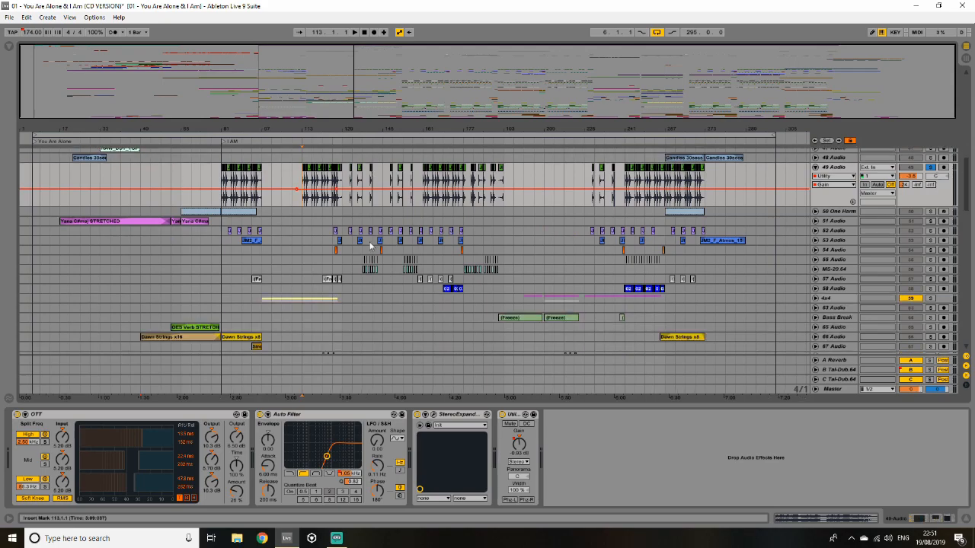
- Play from bar 161 with the Bass group soloed alongside 49 Audio
{"action": "left_click", "coordinate": [424, 183]}
{"action": "key", "text": "space"}
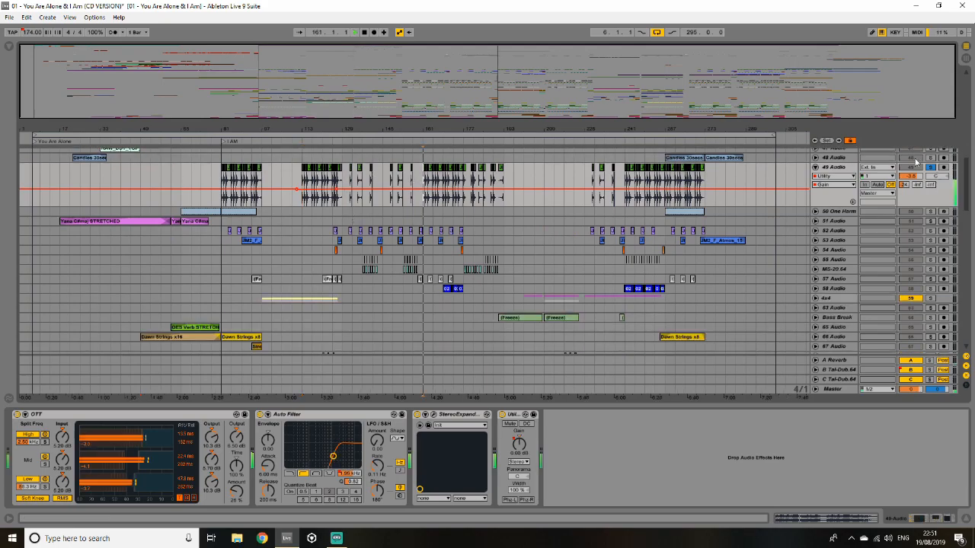
{"action": "scroll", "coordinate": [917, 228], "scroll_direction": "down", "scroll_amount": 3}
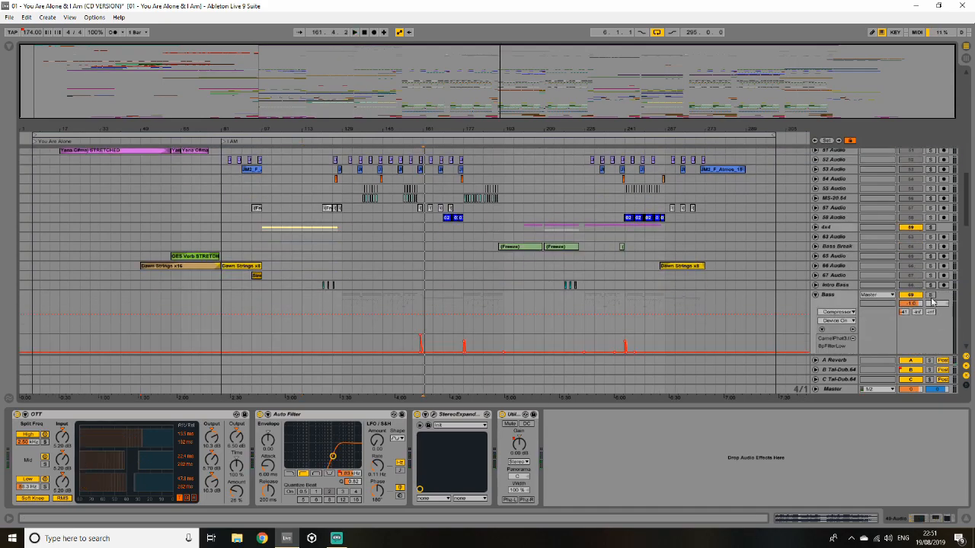
{"action": "scroll", "coordinate": [760, 248], "scroll_direction": "up", "scroll_amount": 8}
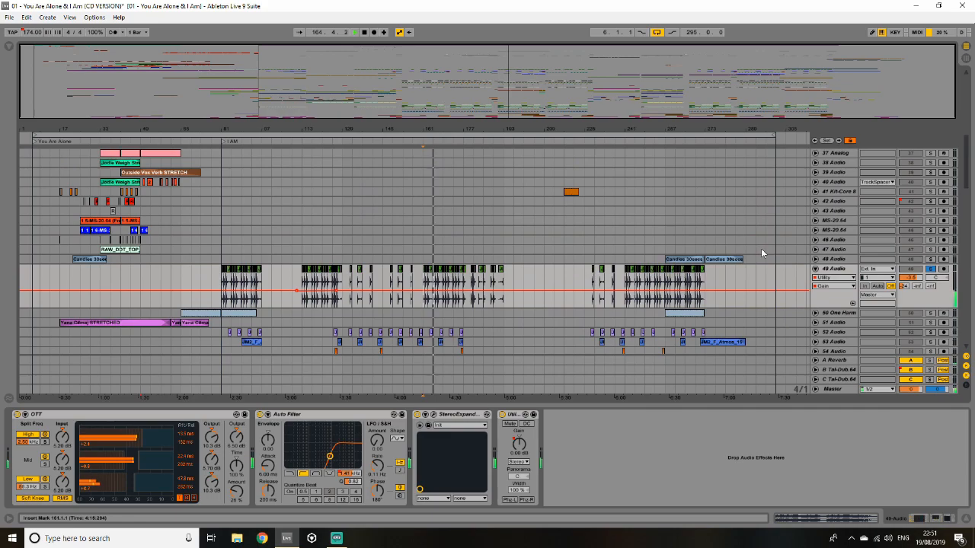
{"action": "key", "text": "space"}
- Fold the Bass group and start playback from bar 97
{"action": "scroll", "coordinate": [753, 256], "scroll_direction": "up", "scroll_amount": 5}
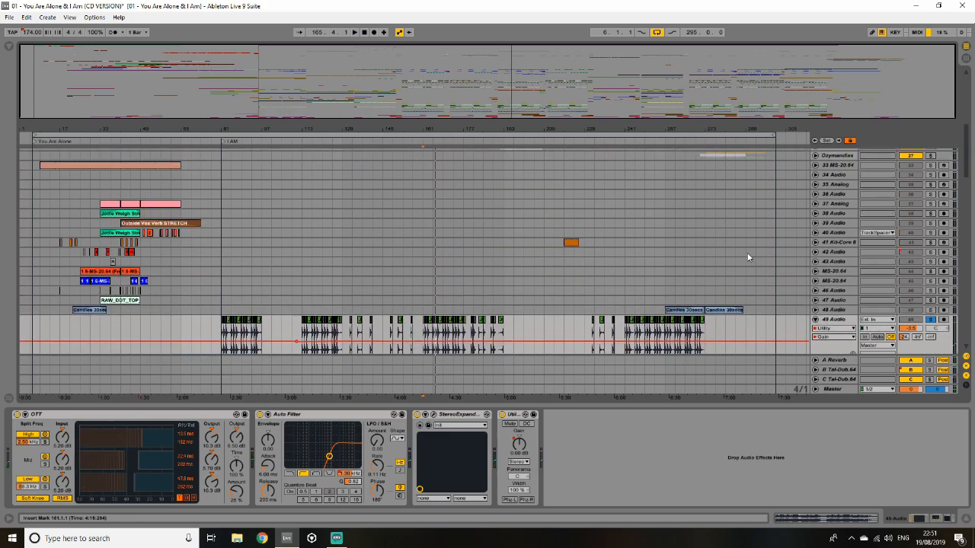
{"action": "scroll", "coordinate": [745, 256], "scroll_direction": "down", "scroll_amount": 3}
{"action": "scroll", "coordinate": [745, 274], "scroll_direction": "down", "scroll_amount": 5}
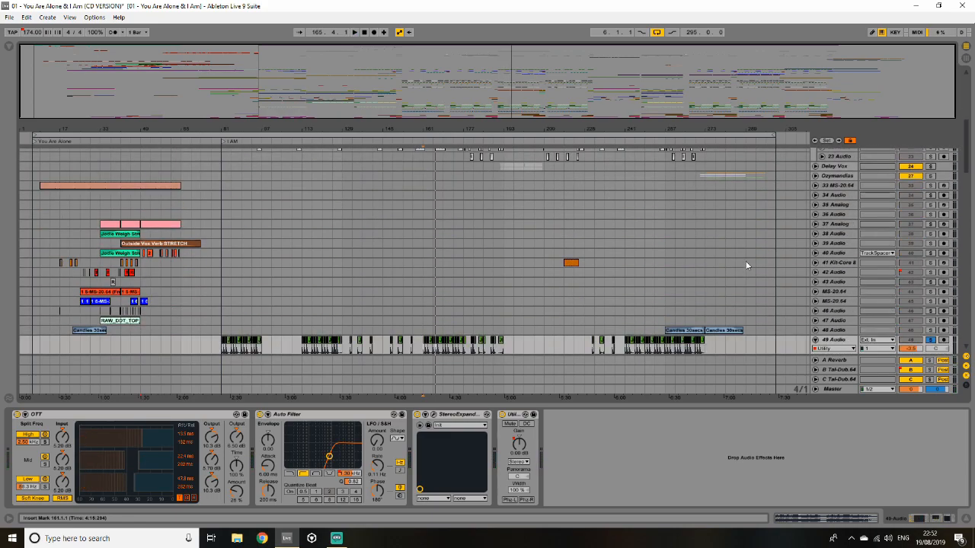
{"action": "scroll", "coordinate": [743, 281], "scroll_direction": "down", "scroll_amount": 6}
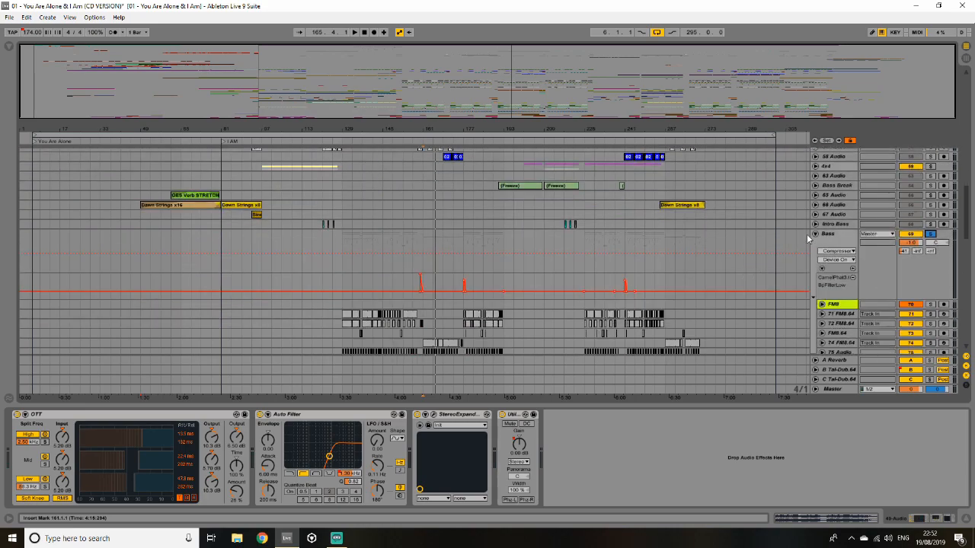
{"action": "left_click", "coordinate": [816, 234]}
{"action": "left_click", "coordinate": [224, 225]}
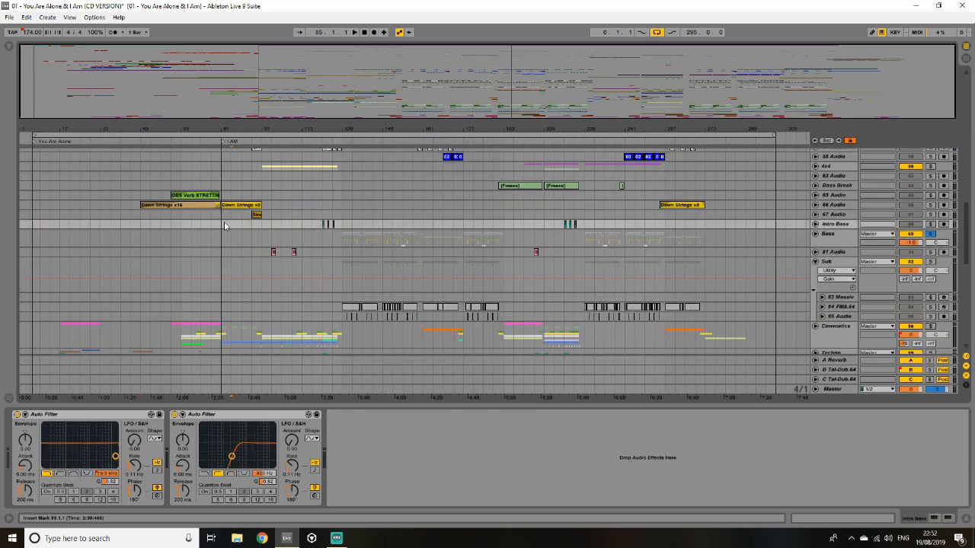
{"action": "left_click", "coordinate": [260, 226]}
{"action": "key", "text": "space"}
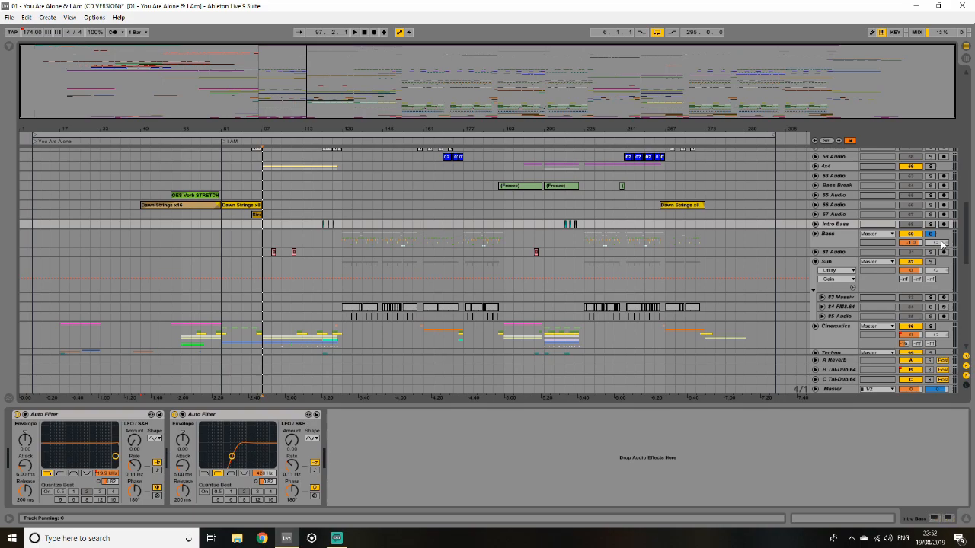
- Unsolo the Bass group, unfold and solo the 4x4 group, and play it from bar 97
{"action": "left_click", "coordinate": [931, 235]}
{"action": "scroll", "coordinate": [861, 235], "scroll_direction": "up", "scroll_amount": 8}
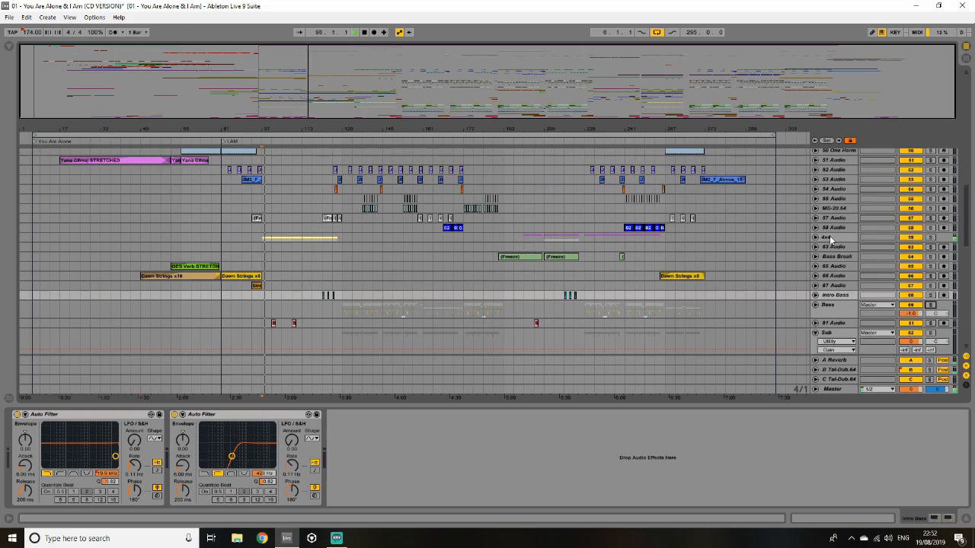
{"action": "left_click", "coordinate": [815, 248]}
{"action": "left_click", "coordinate": [931, 248]}
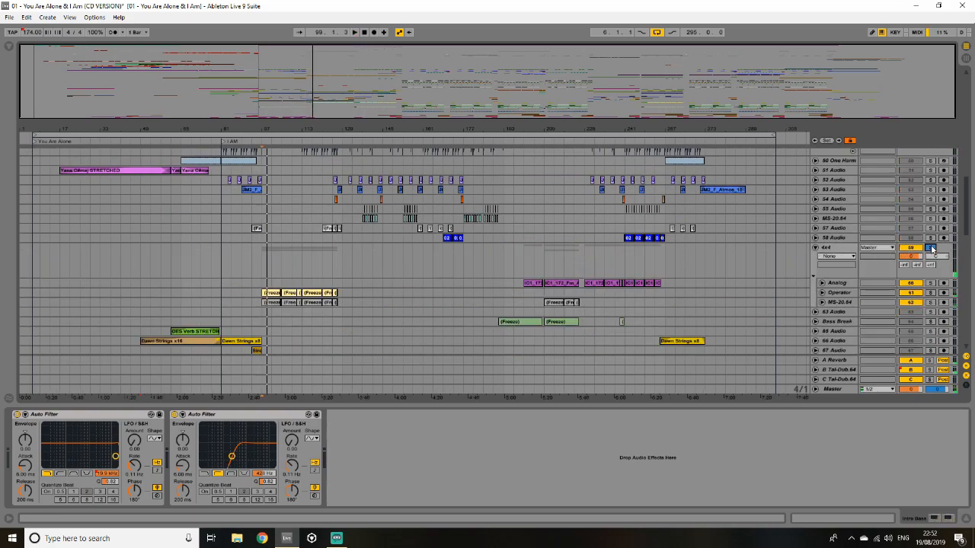
{"action": "left_click", "coordinate": [260, 265]}
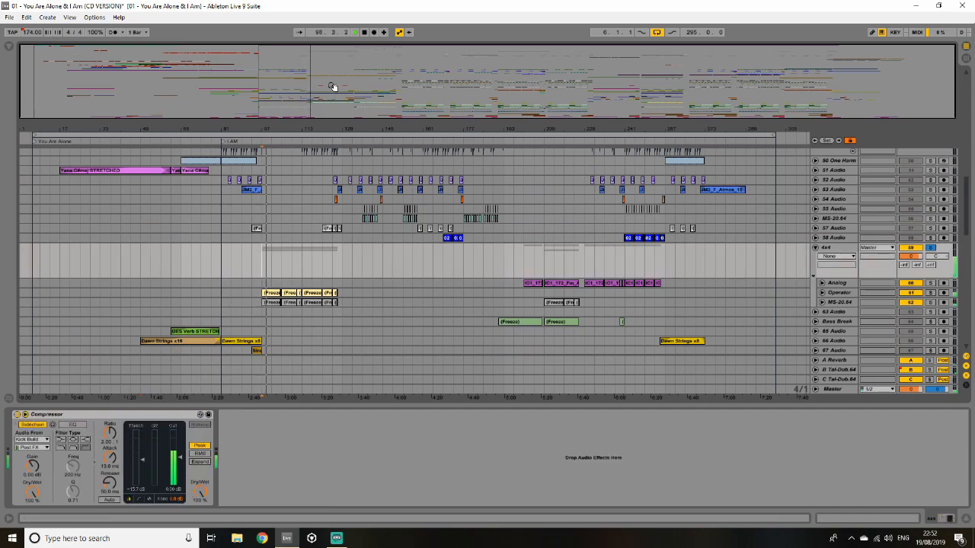
- Unfold the Operator and MS-20.64 tracks inside the 4x4 group, enlarge Operator, and check both device chains
{"action": "left_click_drag", "start_coordinate": [332, 88], "coordinate": [309, 78]}
{"action": "left_click", "coordinate": [822, 303]}
{"action": "left_click", "coordinate": [822, 294]}
{"action": "left_click", "coordinate": [839, 294]}
{"action": "scroll", "coordinate": [558, 252], "scroll_direction": "down", "scroll_amount": 2}
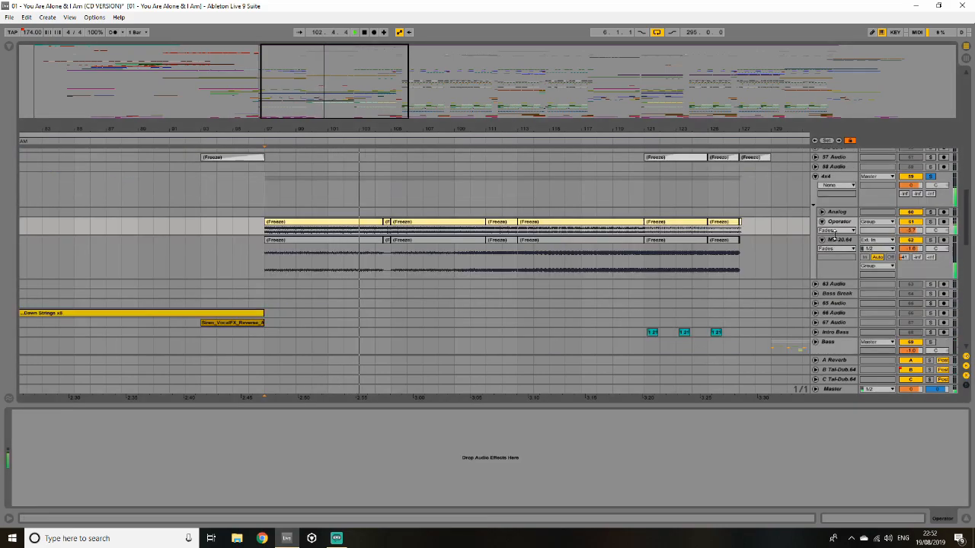
{"action": "left_click_drag", "start_coordinate": [834, 235], "coordinate": [835, 251]}
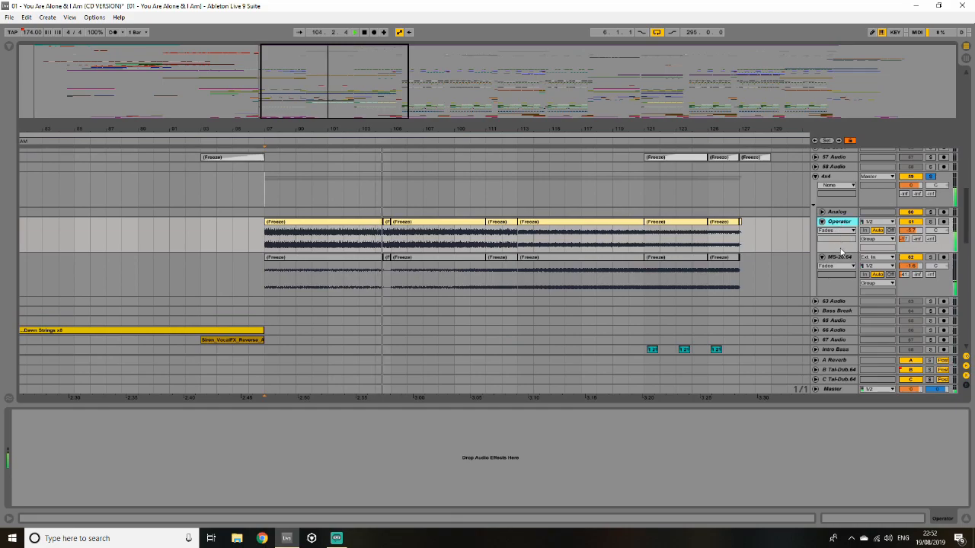
{"action": "left_click", "coordinate": [839, 257]}
- Solo the MS-20.64 track and play its first frozen clip from bar 97
{"action": "left_click_drag", "start_coordinate": [397, 128], "coordinate": [369, 80]}
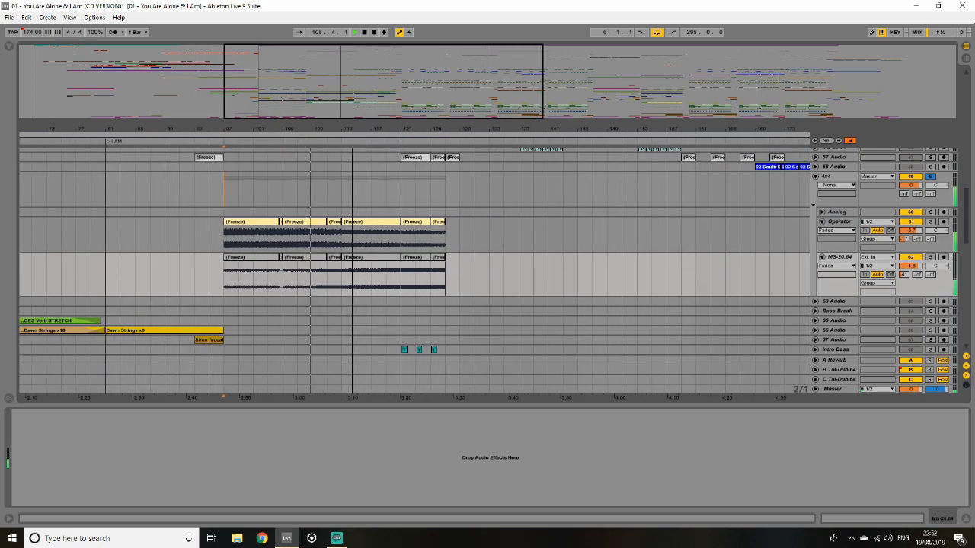
{"action": "left_click", "coordinate": [929, 258]}
{"action": "left_click", "coordinate": [245, 259]}
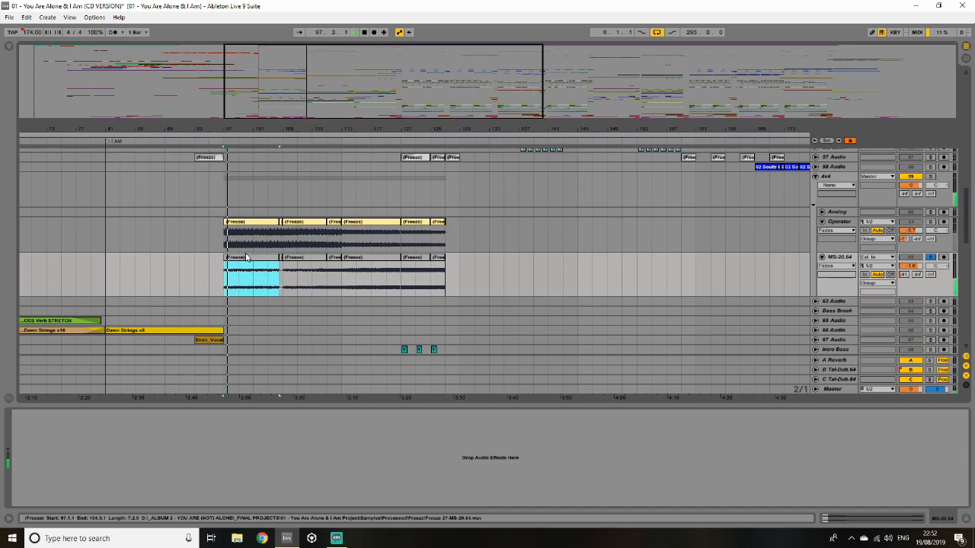
- Play the MS-20.64 track's frozen clips from bar 113 and from bar 121
{"action": "left_click_drag", "start_coordinate": [321, 71], "coordinate": [355, 90]}
{"action": "left_click", "coordinate": [504, 259]}
{"action": "key", "text": "space"}
{"action": "left_click", "coordinate": [243, 261]}
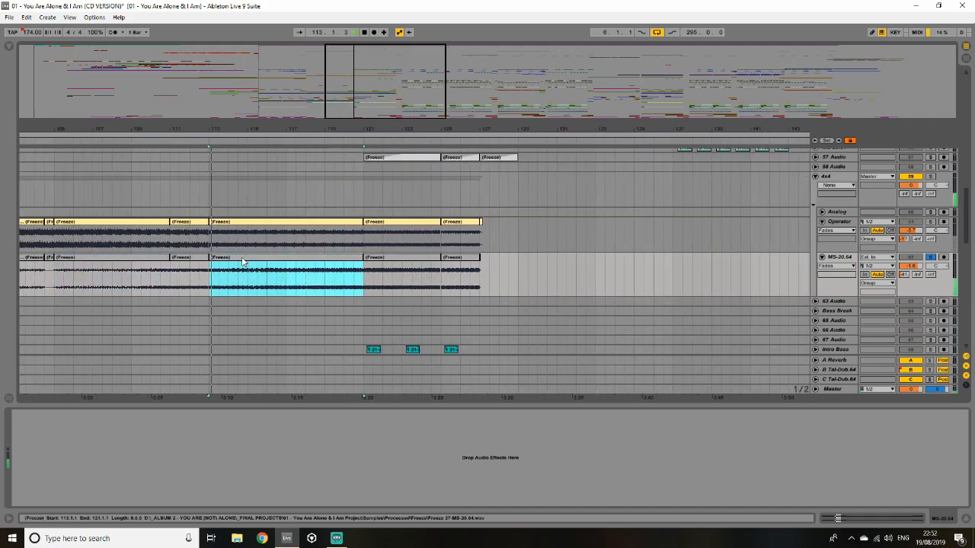
{"action": "left_click_drag", "start_coordinate": [370, 84], "coordinate": [372, 109]}
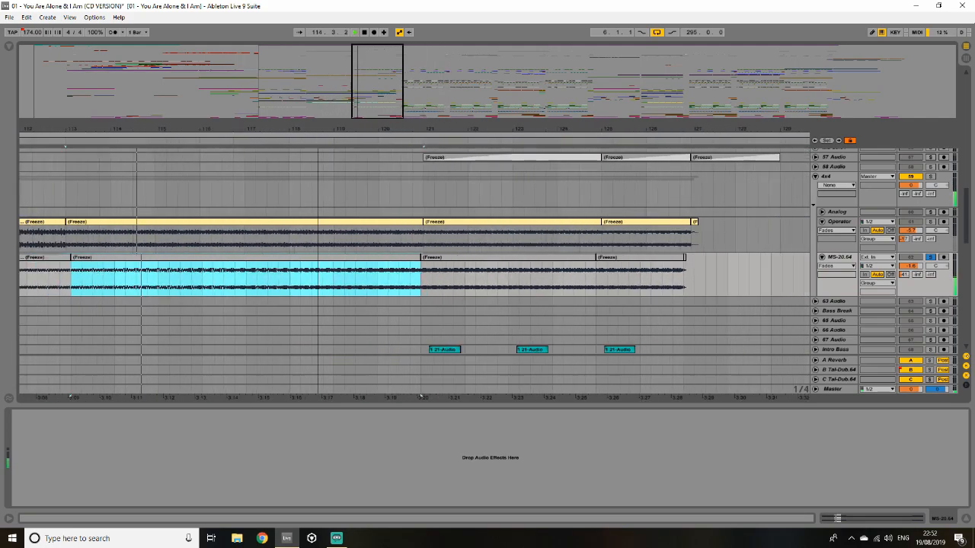
{"action": "left_click", "coordinate": [440, 261]}
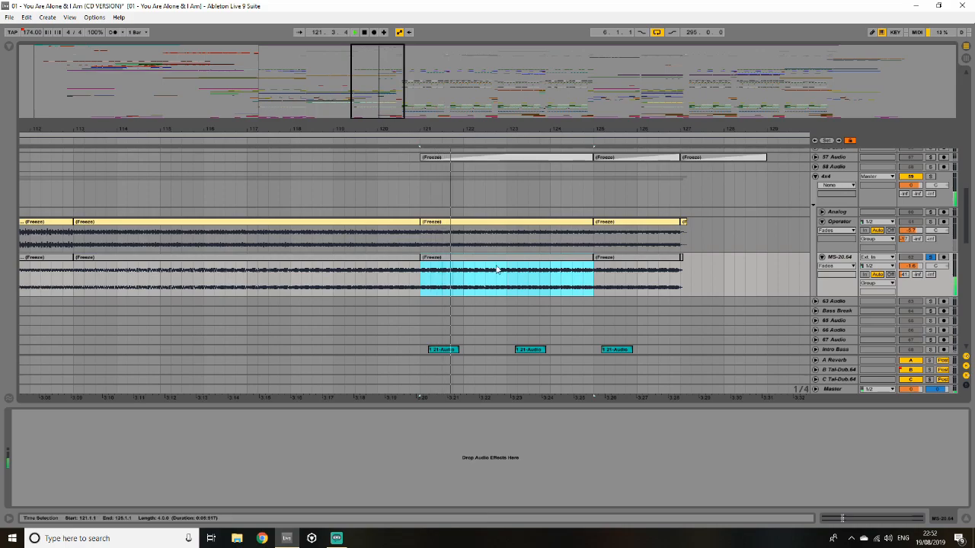
- Inspect the sample of the frozen MS-20.64 clip at bar 121 and stop playback
{"action": "mouse_move", "coordinate": [376, 80]}
{"action": "left_mouse_down"}
{"action": "mouse_move", "coordinate": [378, 107]}
{"action": "mouse_move", "coordinate": [395, 78]}
{"action": "left_mouse_up"}
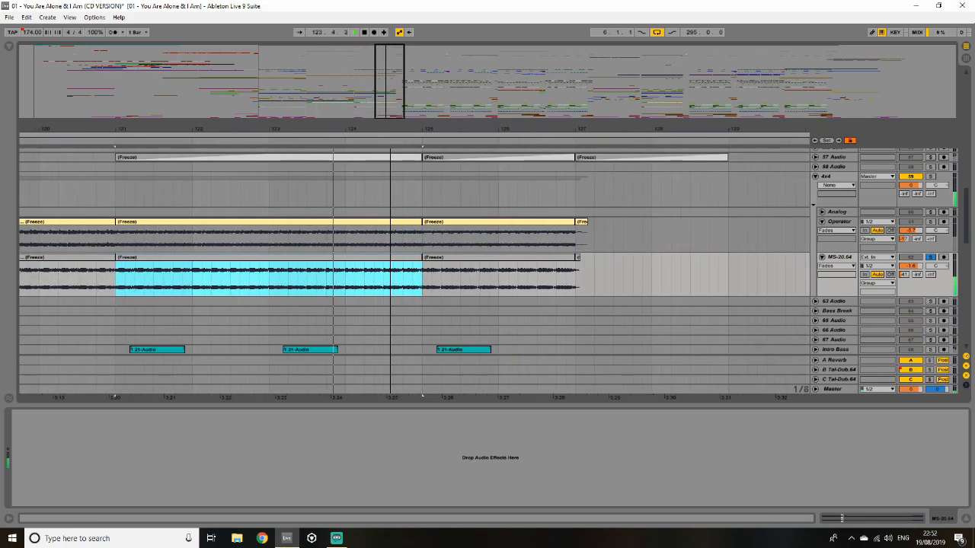
{"action": "double_click", "coordinate": [437, 257]}
{"action": "double_click", "coordinate": [405, 256]}
{"action": "key", "text": "space"}
{"action": "left_click_drag", "start_coordinate": [389, 111], "coordinate": [379, 91]}
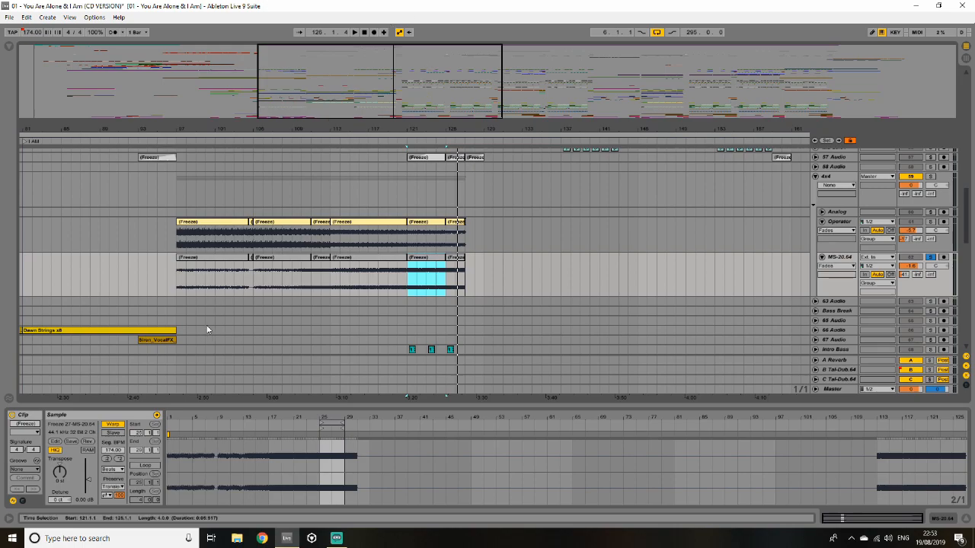
- Solo the Operator track, play its first frozen clip from bar 97, and show the track's device chain
{"action": "left_click", "coordinate": [202, 233]}
{"action": "left_click", "coordinate": [931, 223]}
{"action": "key", "text": "space"}
{"action": "mouse_move", "coordinate": [228, 418]}
{"action": "left_mouse_down"}
{"action": "mouse_move", "coordinate": [228, 498]}
{"action": "mouse_move", "coordinate": [229, 418]}
{"action": "left_mouse_up"}
{"action": "left_click", "coordinate": [841, 221]}
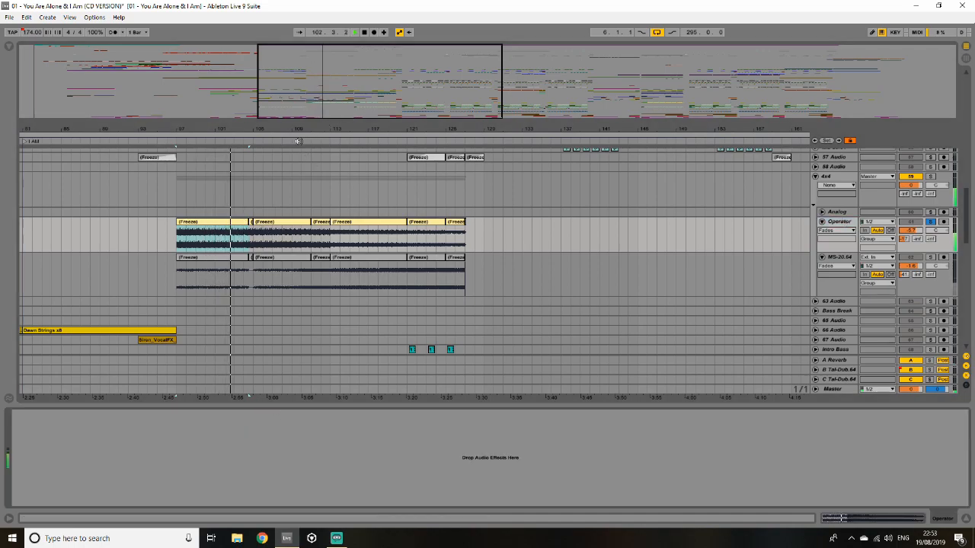
{"action": "left_click", "coordinate": [838, 221]}
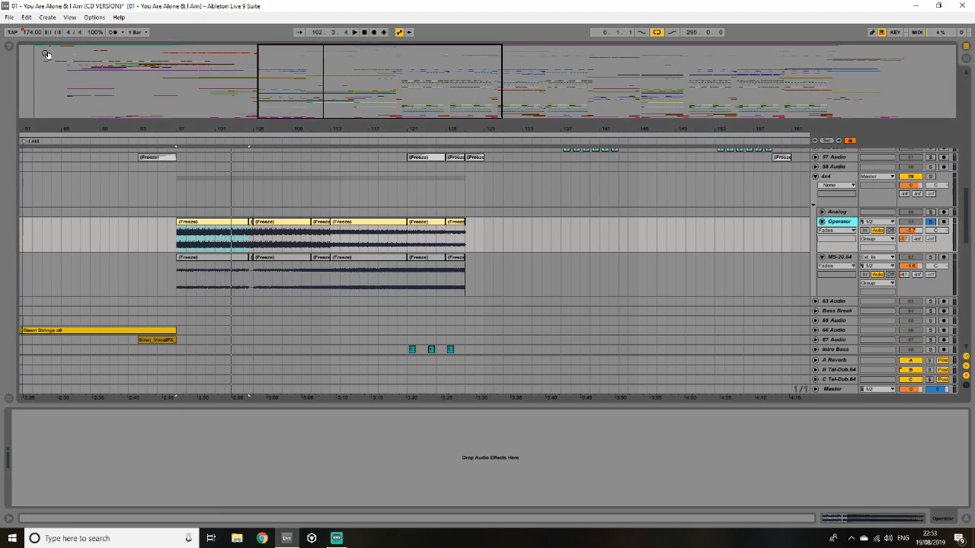
- Add an Overdrive audio effect from the browser to the Operator track and play the clip through it
{"action": "left_click", "coordinate": [6, 48]}
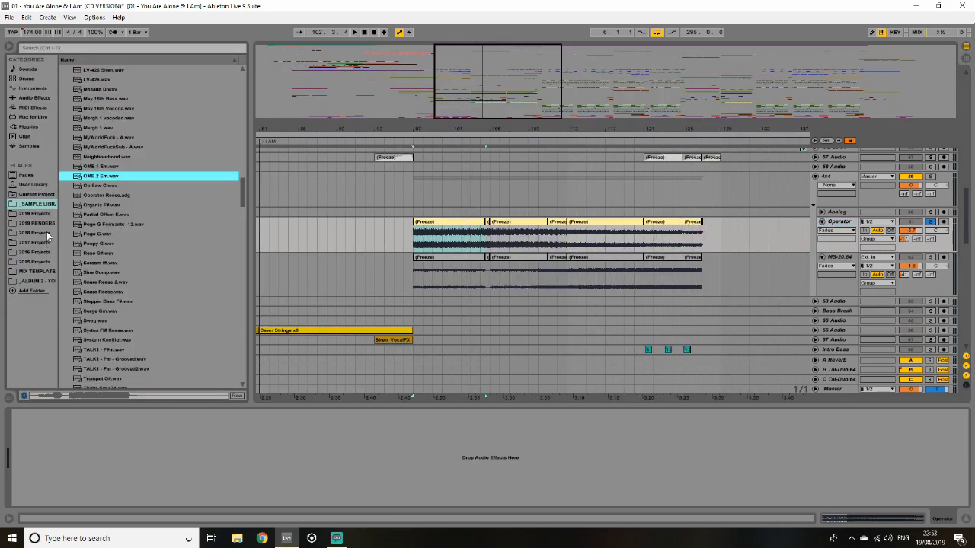
{"action": "left_click", "coordinate": [31, 99]}
{"action": "left_click_drag", "start_coordinate": [87, 290], "coordinate": [412, 421]}
{"action": "key", "text": "space"}
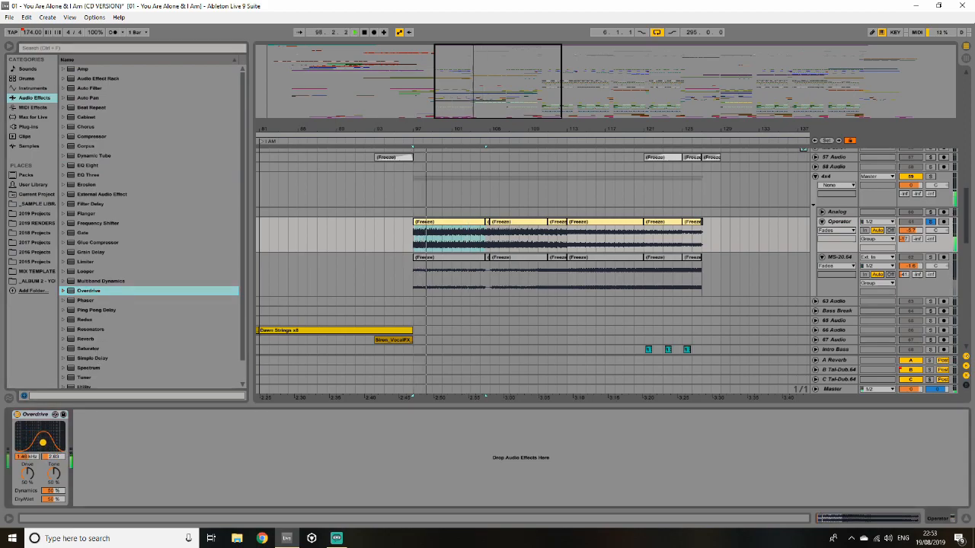
- Play the Operator track from about bar 113 while sweeping the Overdrive's filter and raising its Drive and Tone to 100 %
{"action": "left_click", "coordinate": [562, 245]}
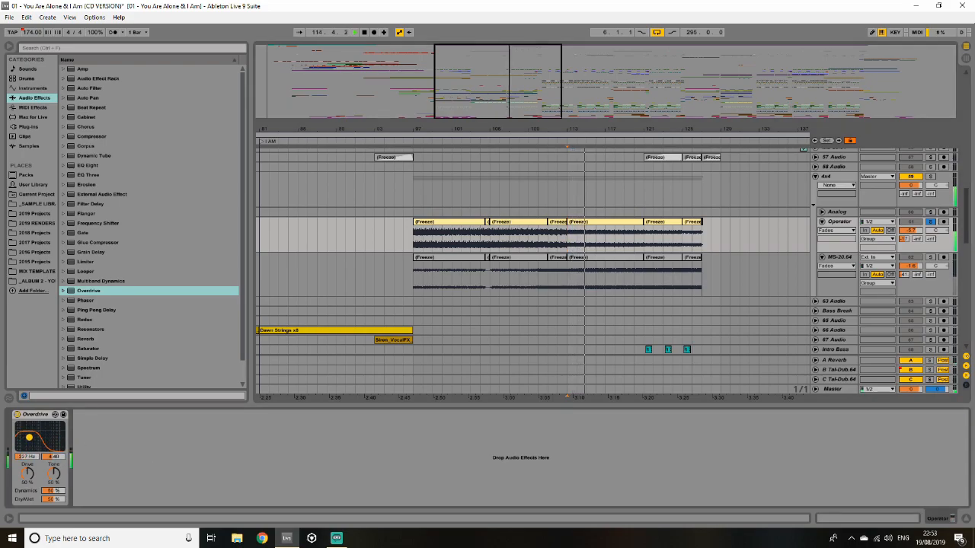
{"action": "left_click_drag", "start_coordinate": [41, 435], "coordinate": [52, 434]}
{"action": "left_click_drag", "start_coordinate": [53, 473], "coordinate": [56, 444]}
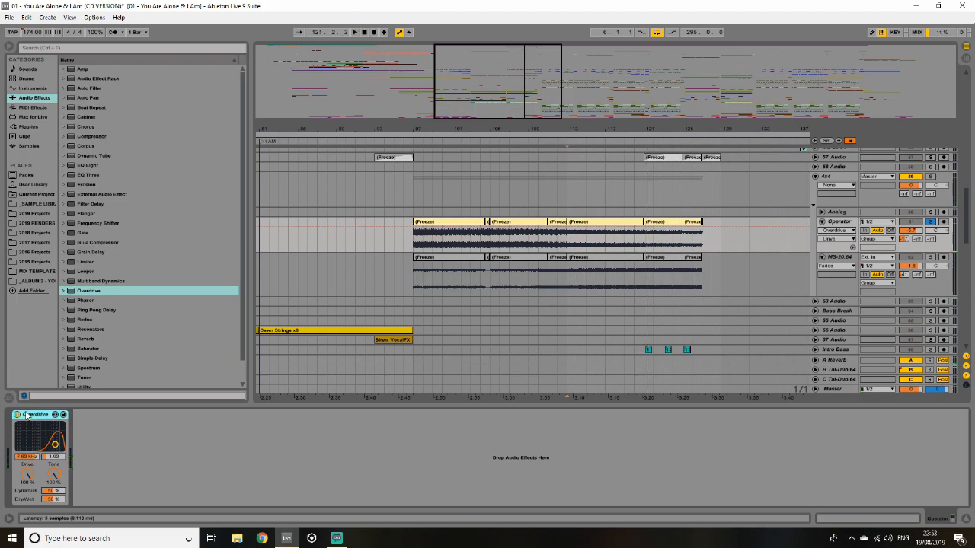
- Delete the Overdrive from the Operator track and play the clean clips from bar 97 and bar 104.3
{"action": "key", "text": "Delete"}
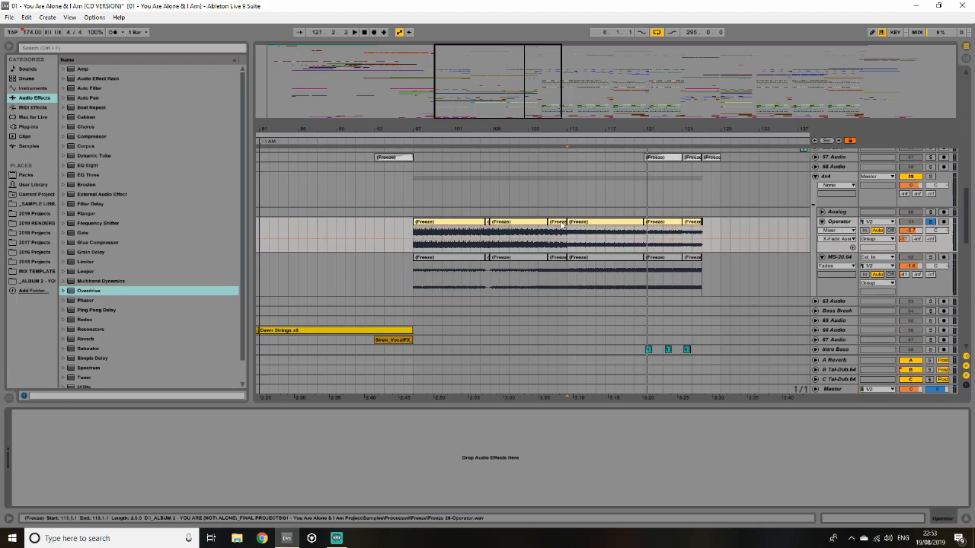
{"action": "left_click", "coordinate": [427, 223]}
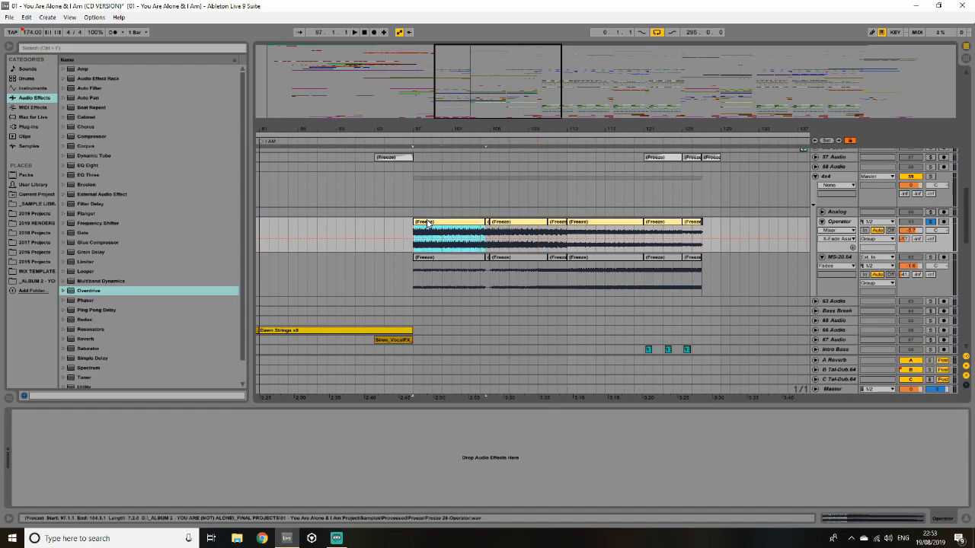
{"action": "left_click", "coordinate": [486, 235]}
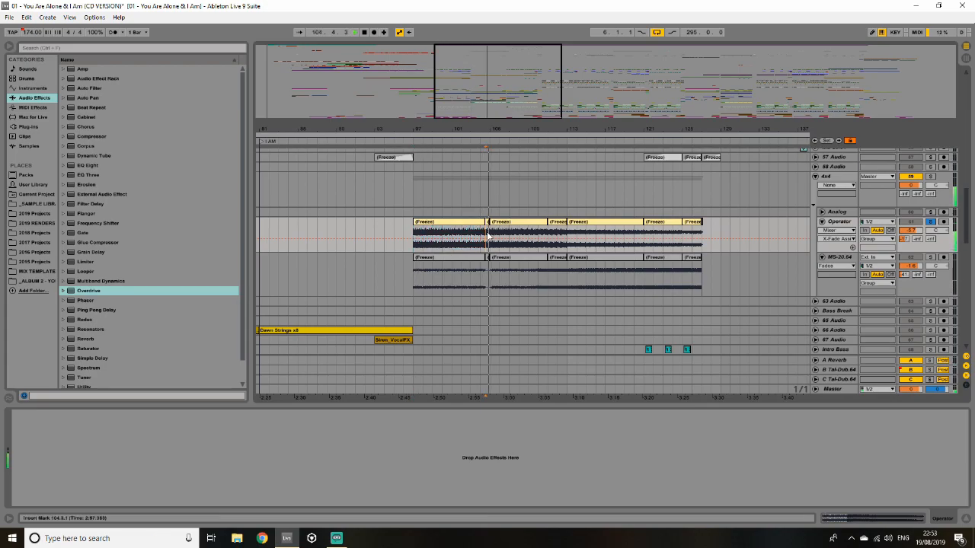
- Open the GTune tuner on the Master track to check the playing note, hide the browser and close the tuner
{"action": "left_click_drag", "start_coordinate": [511, 83], "coordinate": [489, 124]}
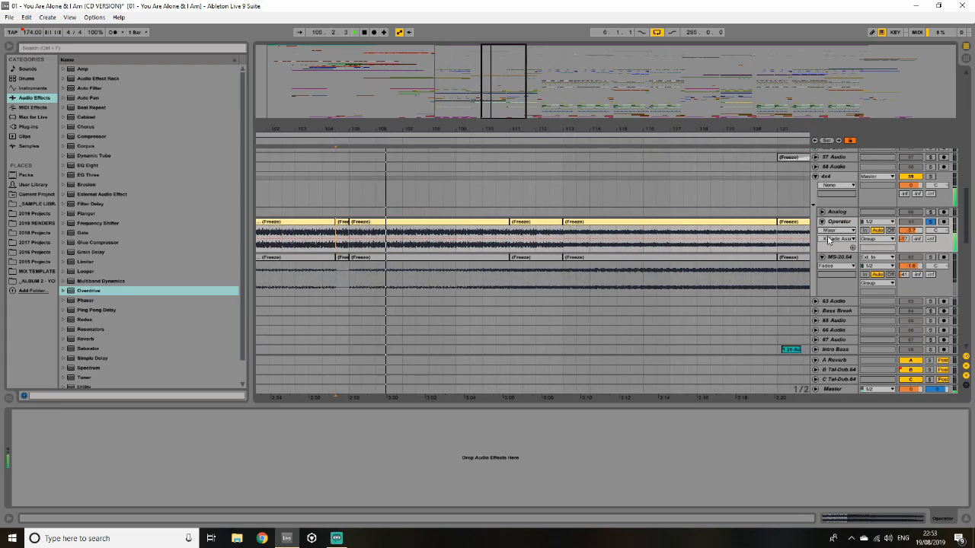
{"action": "left_click", "coordinate": [827, 387]}
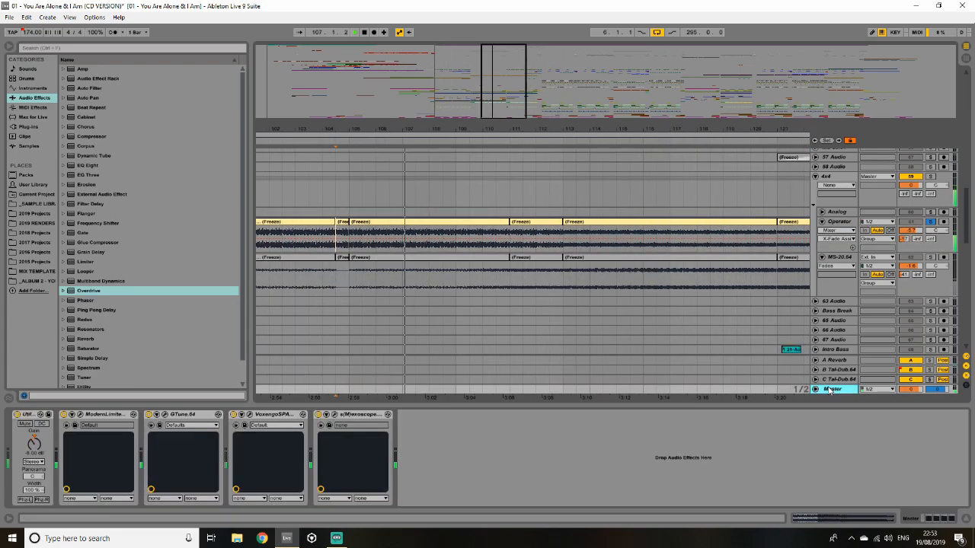
{"action": "left_click", "coordinate": [165, 415]}
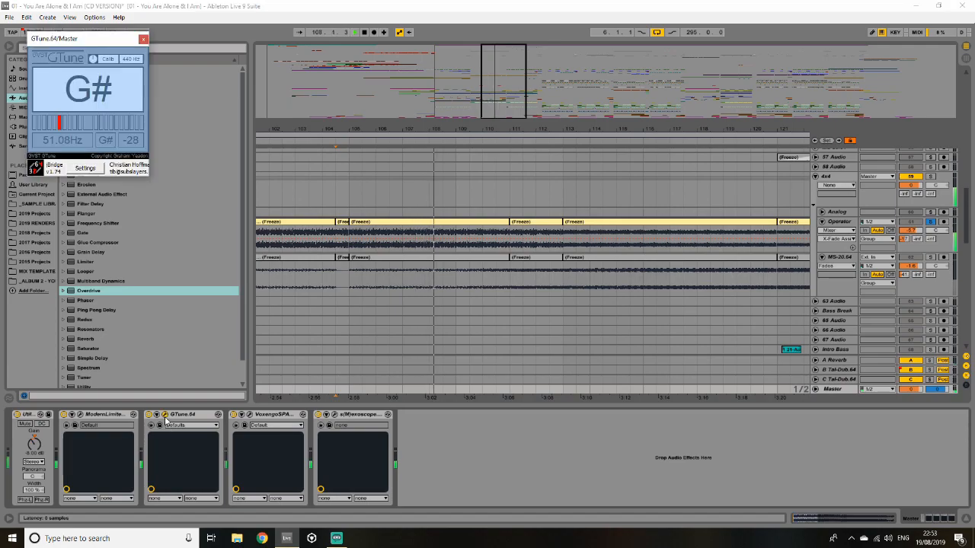
{"action": "key", "text": "ctrl+alt+b"}
{"action": "left_click", "coordinate": [142, 40]}
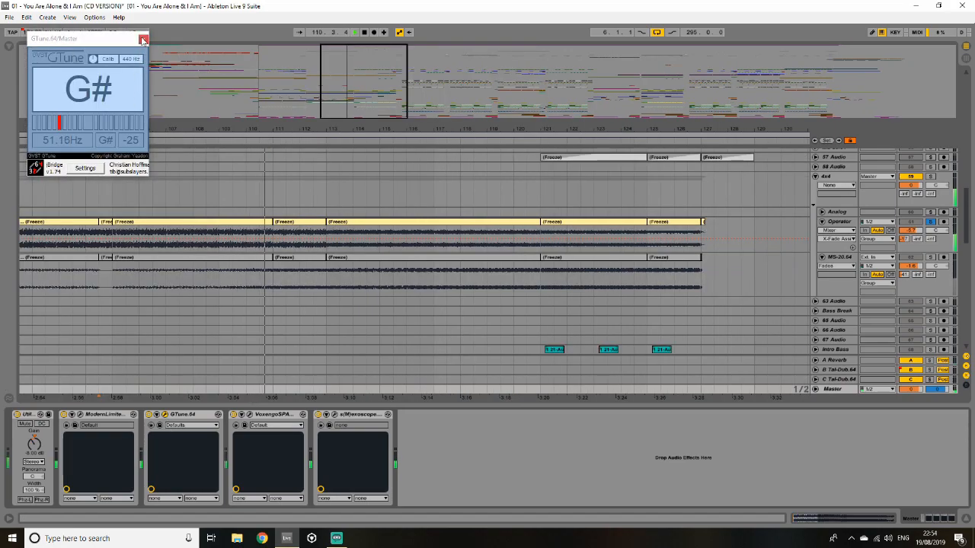
- Solo the MS-20.64 track together with the Operator track while the 4x4 section plays
{"action": "left_click_drag", "start_coordinate": [344, 79], "coordinate": [373, 99]}
{"action": "left_click", "coordinate": [931, 258]}
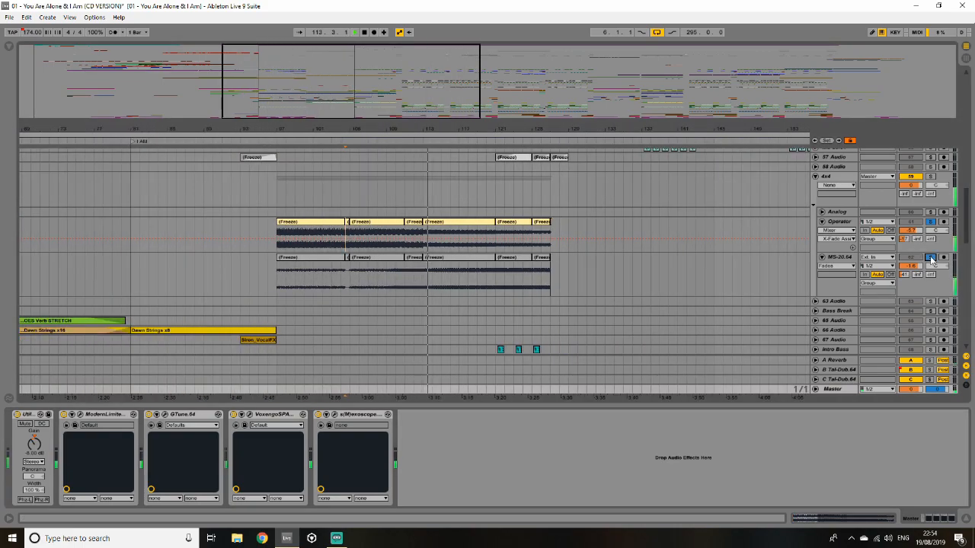
{"action": "left_click_drag", "start_coordinate": [452, 83], "coordinate": [479, 73]}
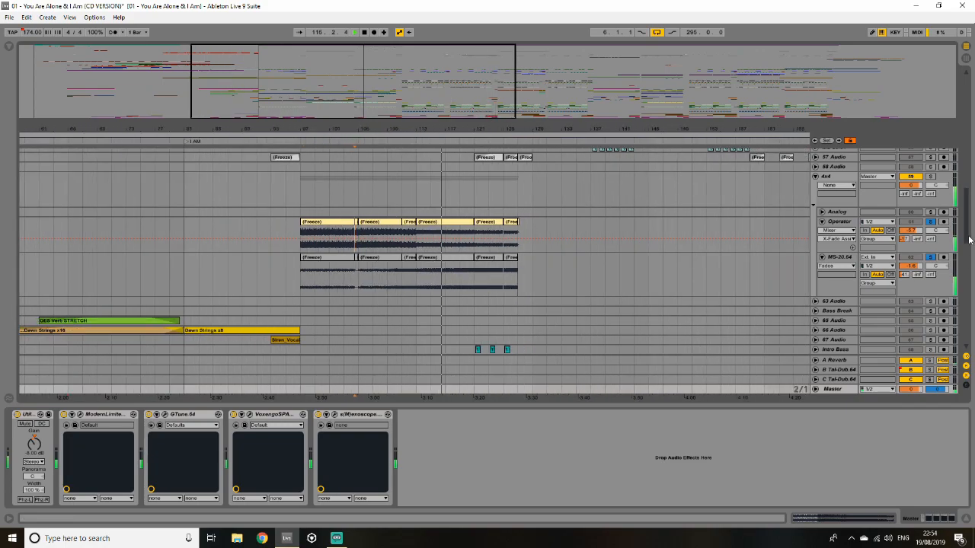
- Expand the Cinematics group to show its tracks and stop playback
{"action": "scroll", "coordinate": [969, 240], "scroll_direction": "down", "scroll_amount": 10}
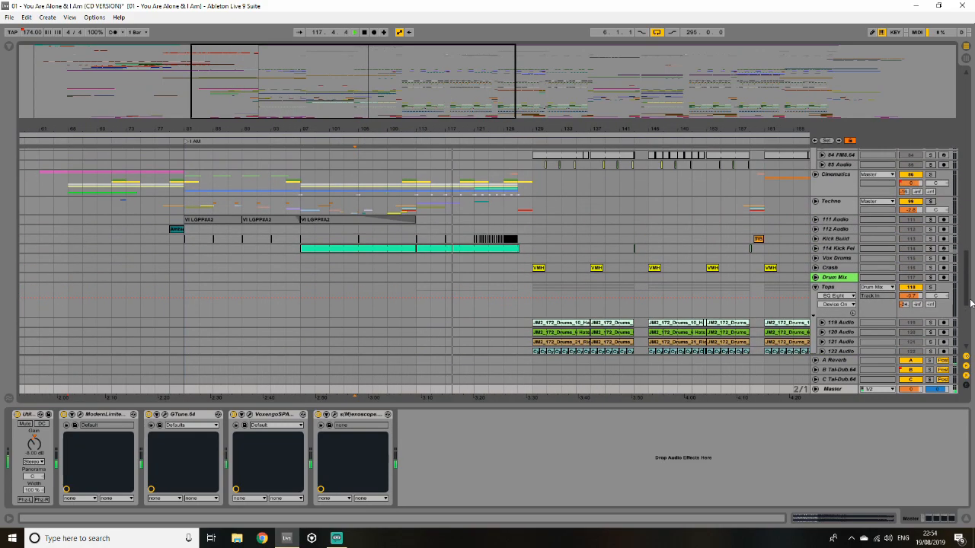
{"action": "left_click", "coordinate": [814, 174]}
{"action": "key", "text": "space"}
{"action": "scroll", "coordinate": [337, 303], "scroll_direction": "down", "scroll_amount": 2}
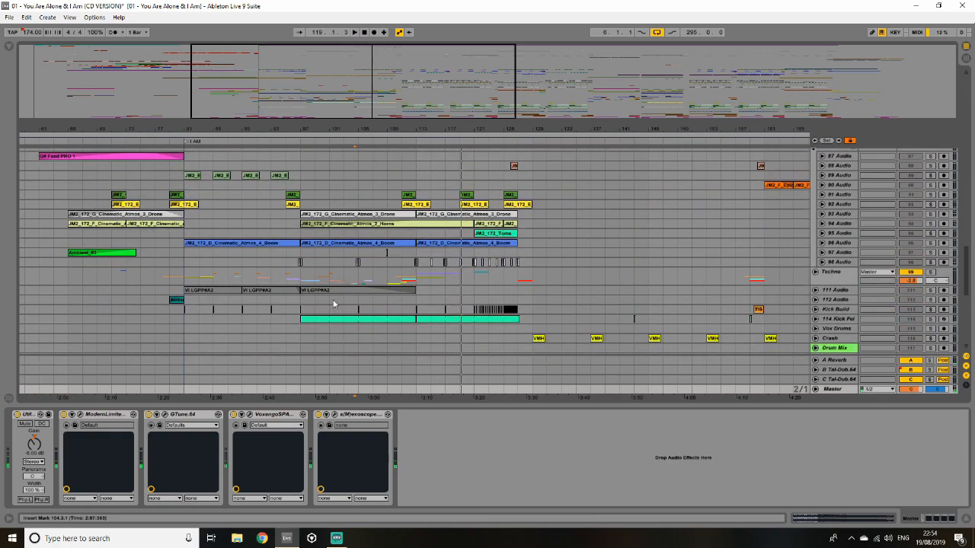
- Solo the Cinematics group and play it from the Cinematic_Atmos_4_Boom clip at bar 97
{"action": "left_click", "coordinate": [339, 246]}
{"action": "scroll", "coordinate": [933, 253], "scroll_direction": "up", "scroll_amount": 3}
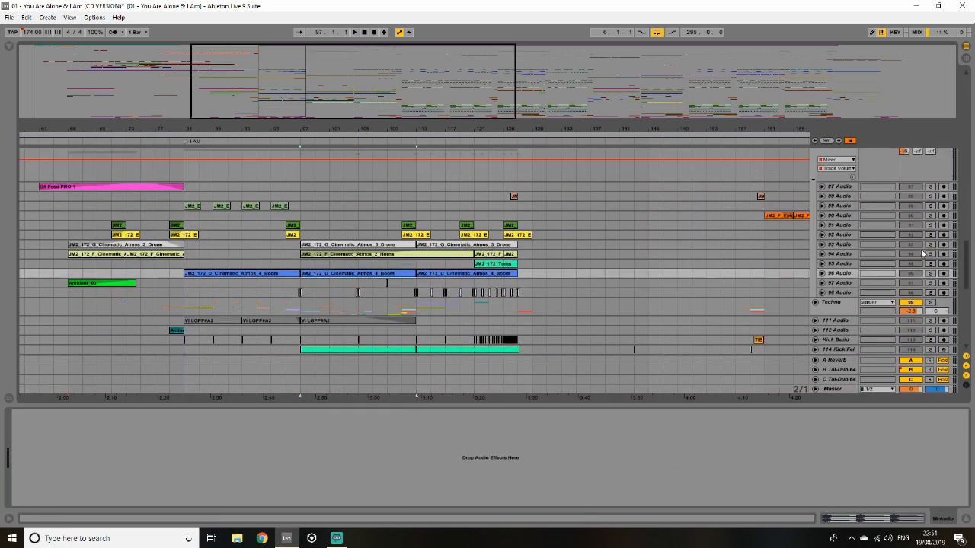
{"action": "left_click", "coordinate": [929, 185]}
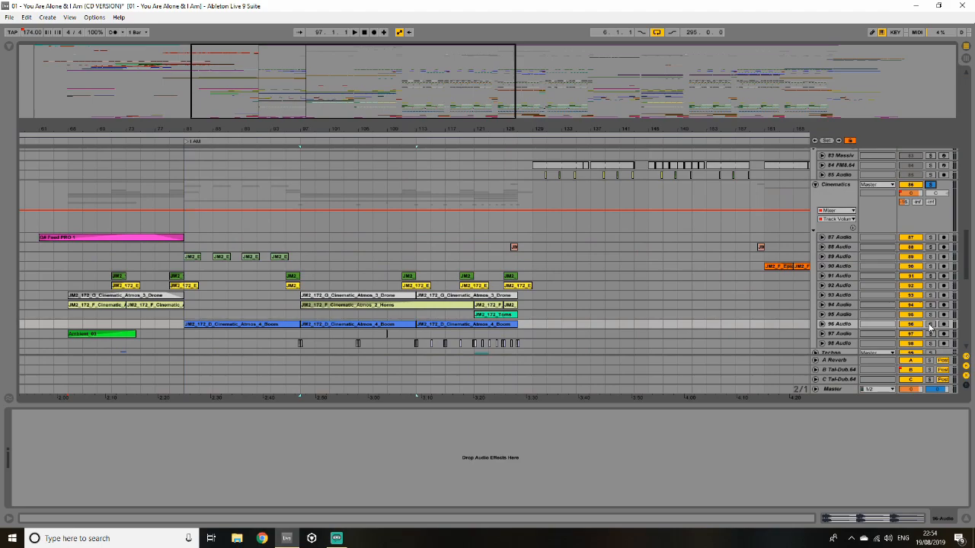
{"action": "left_click_drag", "start_coordinate": [383, 129], "coordinate": [384, 189]}
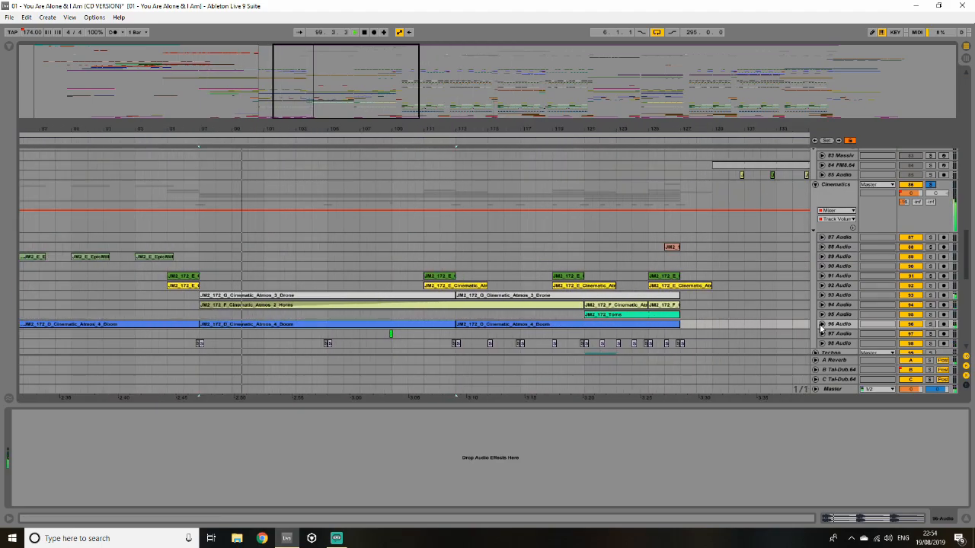
- Inspect the Boom clip's waveform on track 96, fold that track again, and unfold track 94 to show the Horns clips' fade-in
{"action": "left_click", "coordinate": [821, 324]}
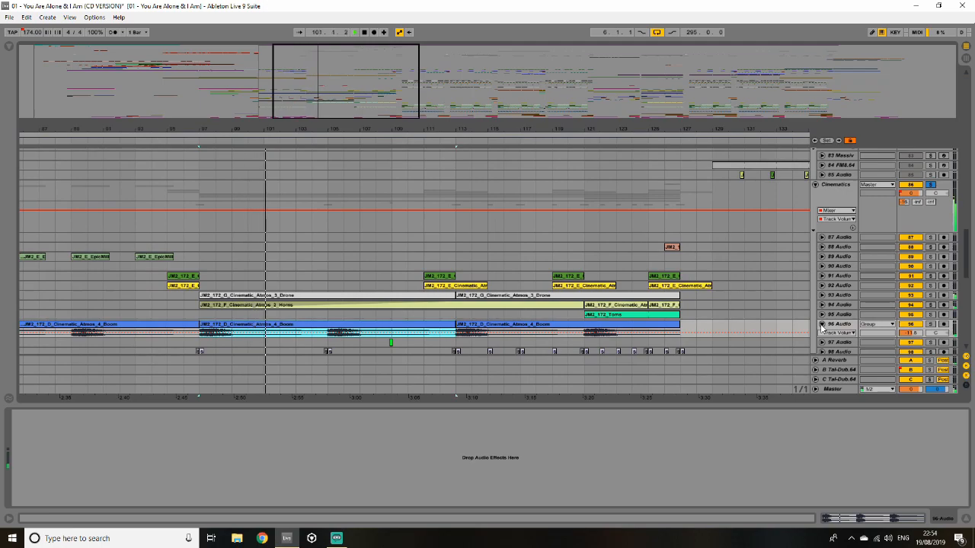
{"action": "left_click", "coordinate": [821, 325]}
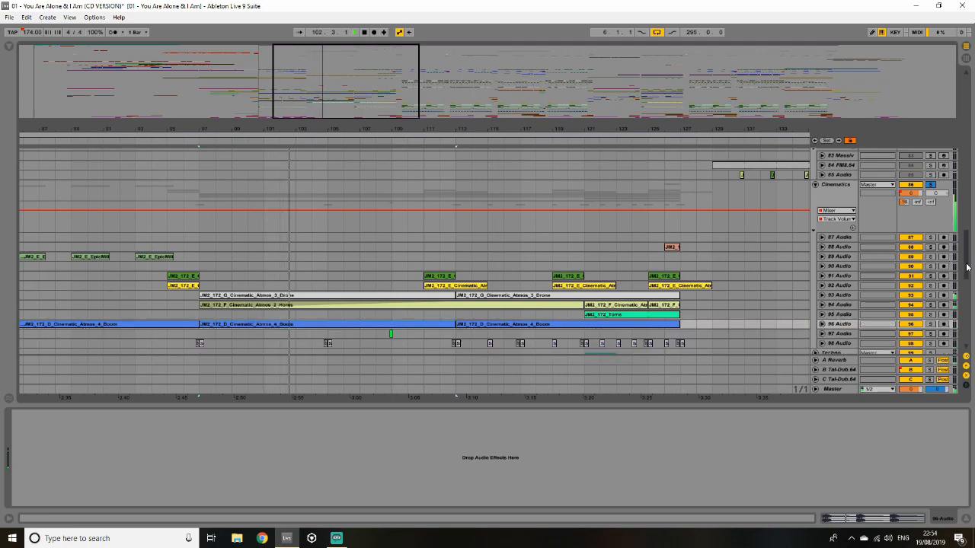
{"action": "scroll", "coordinate": [967, 267], "scroll_direction": "down", "scroll_amount": 4}
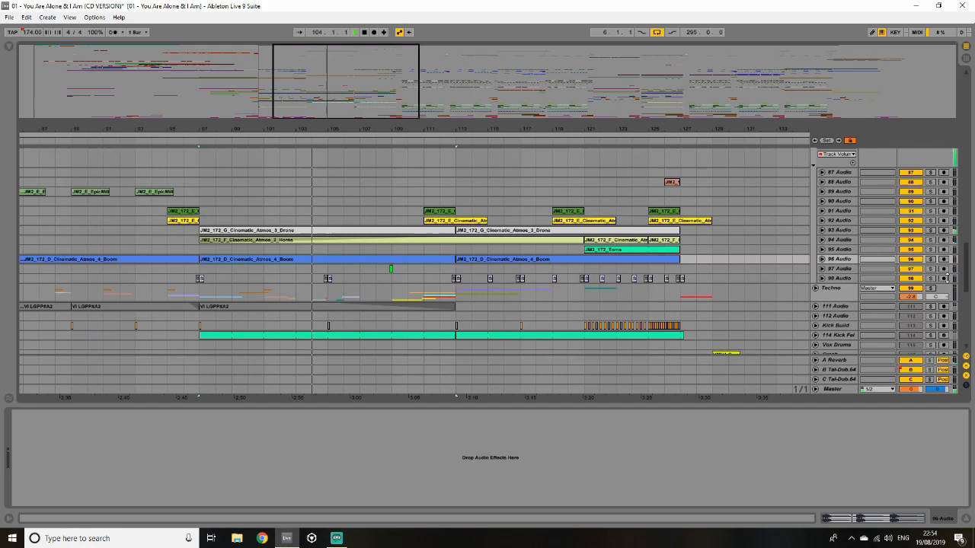
{"action": "left_click", "coordinate": [820, 240]}
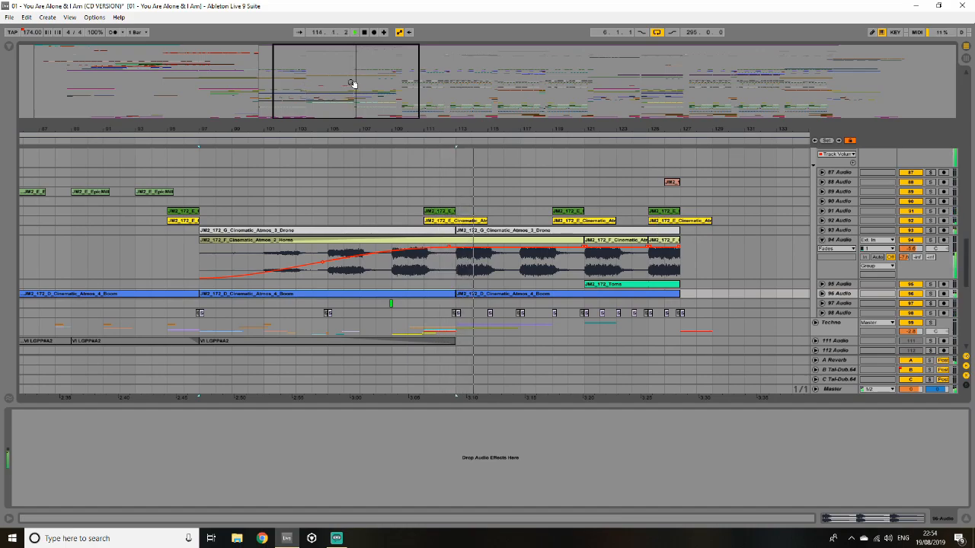
- Add the Kick Build track and the kick track 114 to the solo and look through the drum tracks below
{"action": "left_click_drag", "start_coordinate": [354, 84], "coordinate": [381, 59]}
{"action": "scroll", "coordinate": [561, 330], "scroll_direction": "down", "scroll_amount": 4}
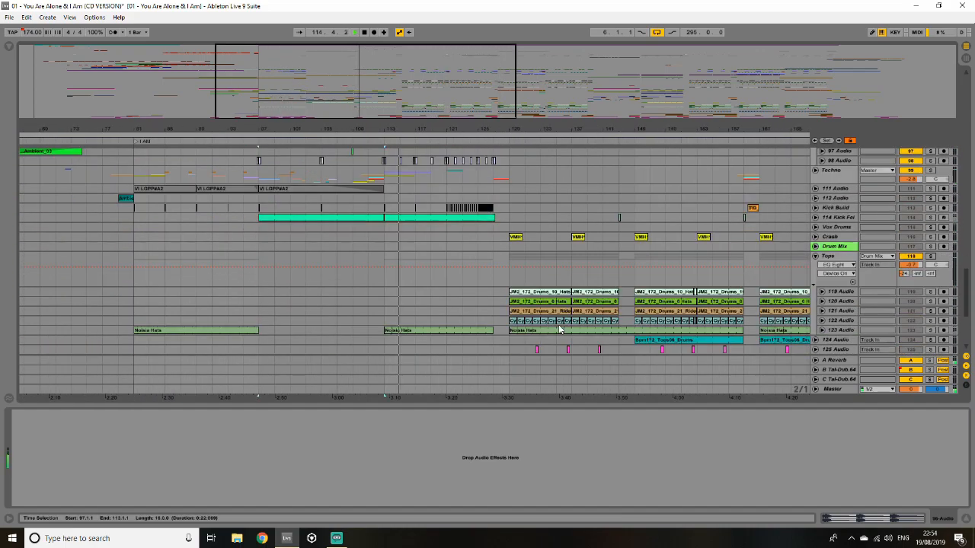
{"action": "left_click", "coordinate": [930, 208]}
{"action": "left_click", "coordinate": [929, 217], "text": "ctrl"}
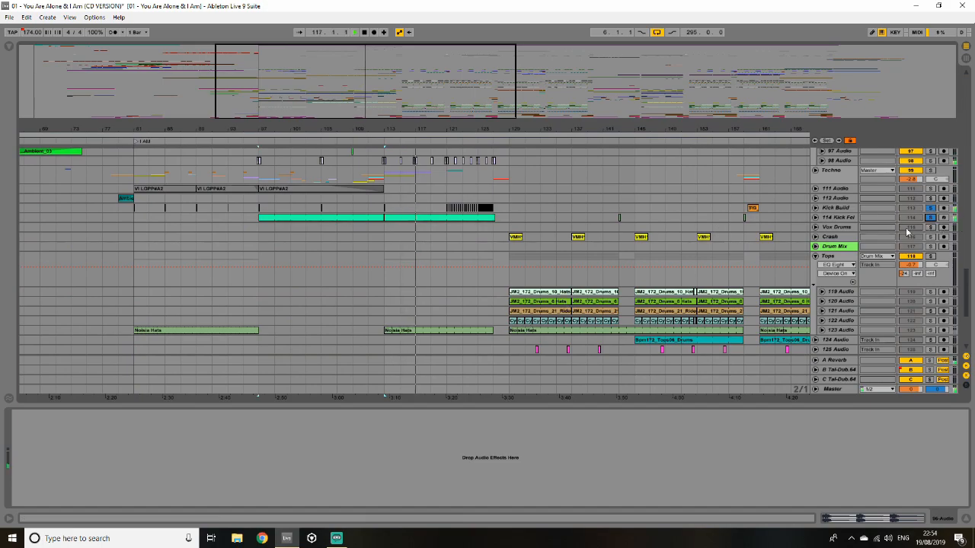
{"action": "scroll", "coordinate": [584, 227], "scroll_direction": "down", "scroll_amount": 4}
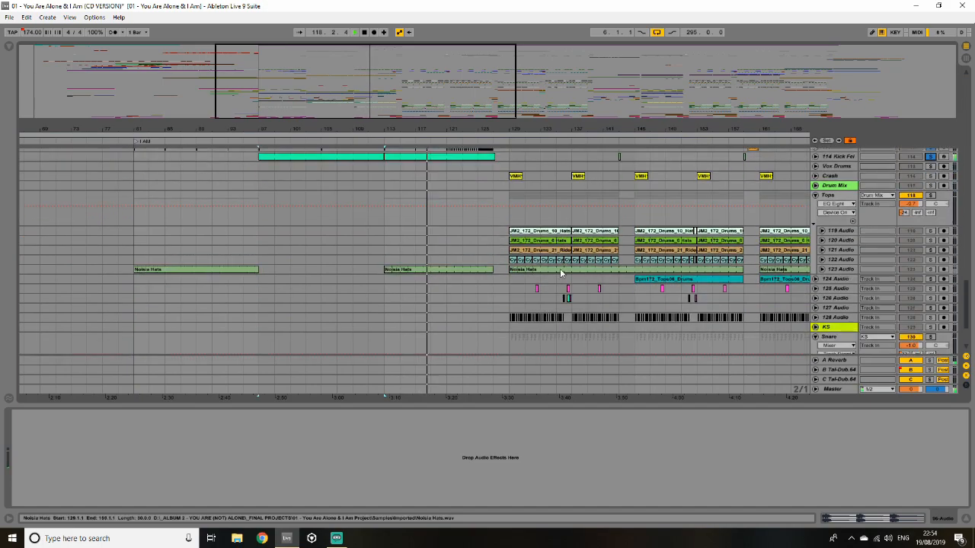
{"action": "scroll", "coordinate": [524, 269], "scroll_direction": "down", "scroll_amount": 4}
- Unfold track 95 in the Cinematics group and examine the JM2_172_Toms clip at bar 121 up close during playback
{"action": "scroll", "coordinate": [525, 270], "scroll_direction": "up", "scroll_amount": 13}
{"action": "scroll", "coordinate": [683, 275], "scroll_direction": "up", "scroll_amount": 4}
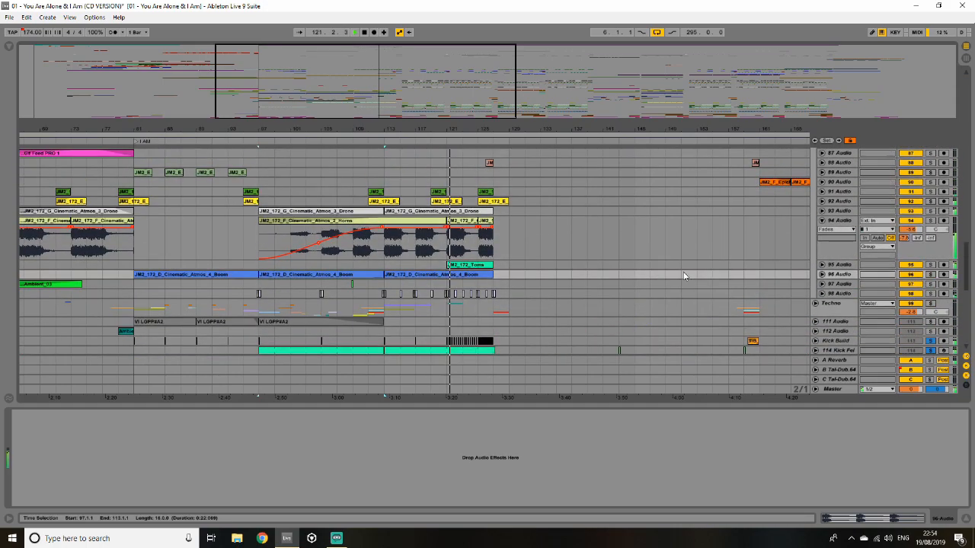
{"action": "left_click", "coordinate": [822, 265]}
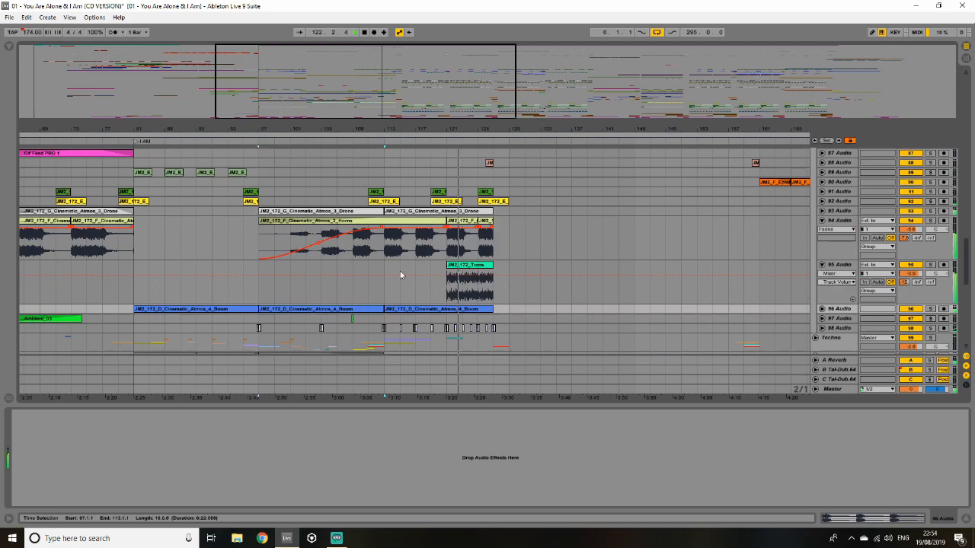
{"action": "double_click", "coordinate": [472, 266]}
{"action": "left_click_drag", "start_coordinate": [392, 88], "coordinate": [393, 156]}
{"action": "left_click", "coordinate": [838, 264]}
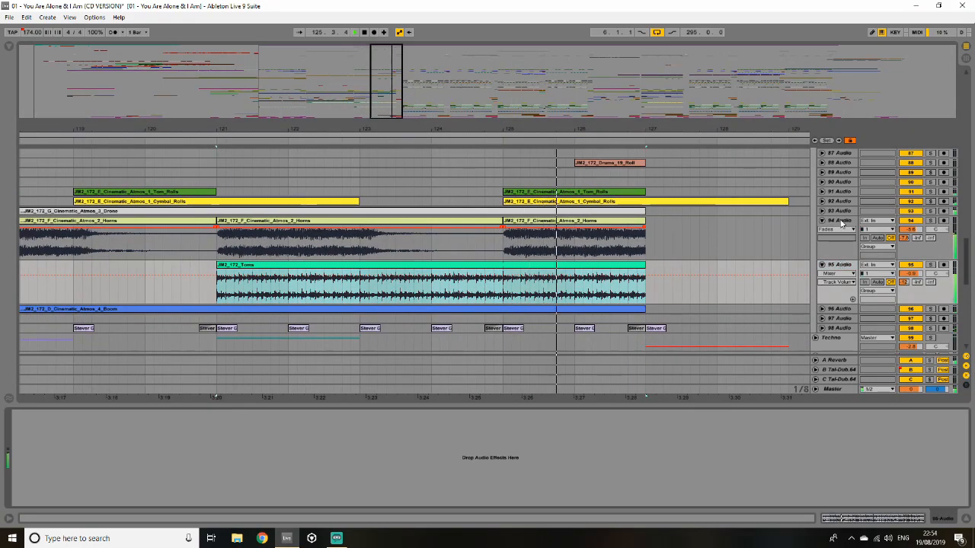
- Select the 94 Audio track, show the whole arrangement and hide the detail view
{"action": "left_click", "coordinate": [840, 221]}
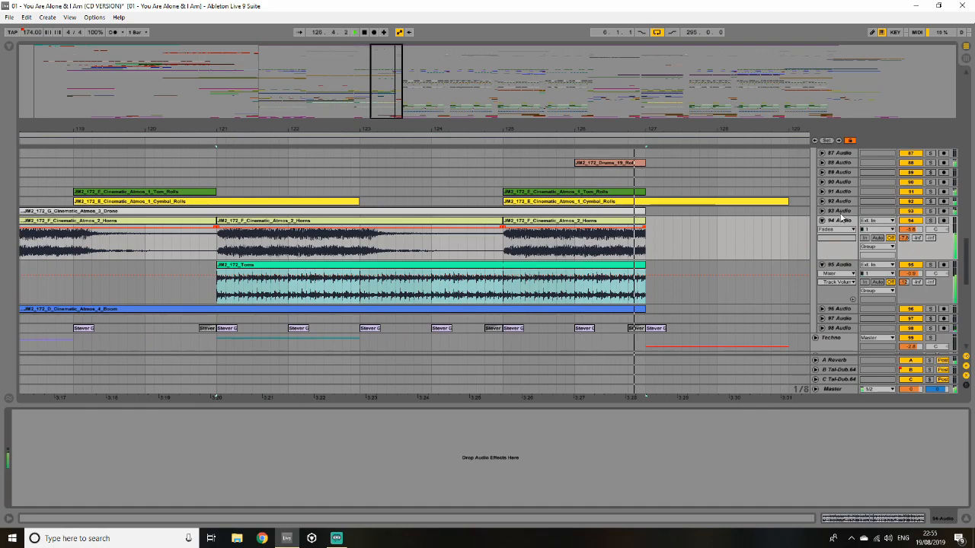
{"action": "double_click", "coordinate": [394, 93]}
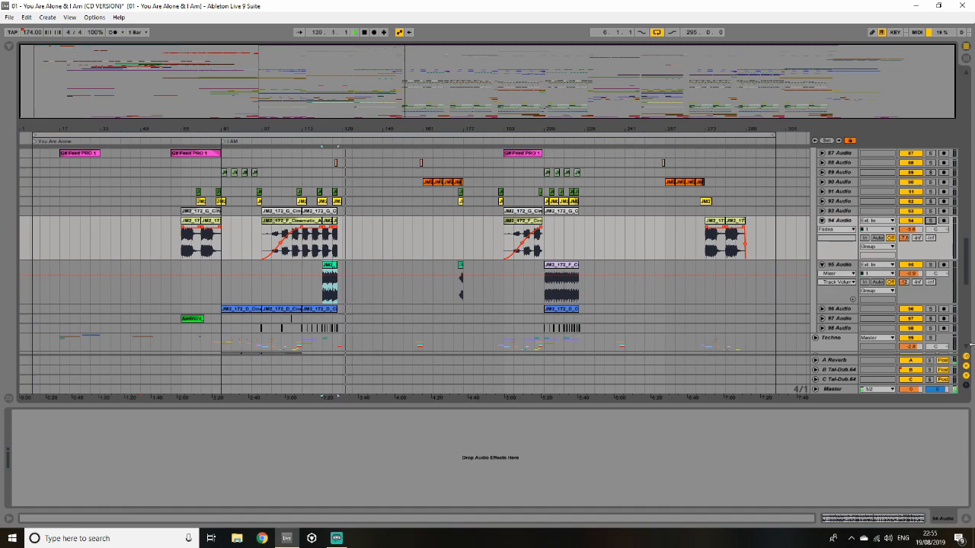
{"action": "left_click", "coordinate": [967, 519]}
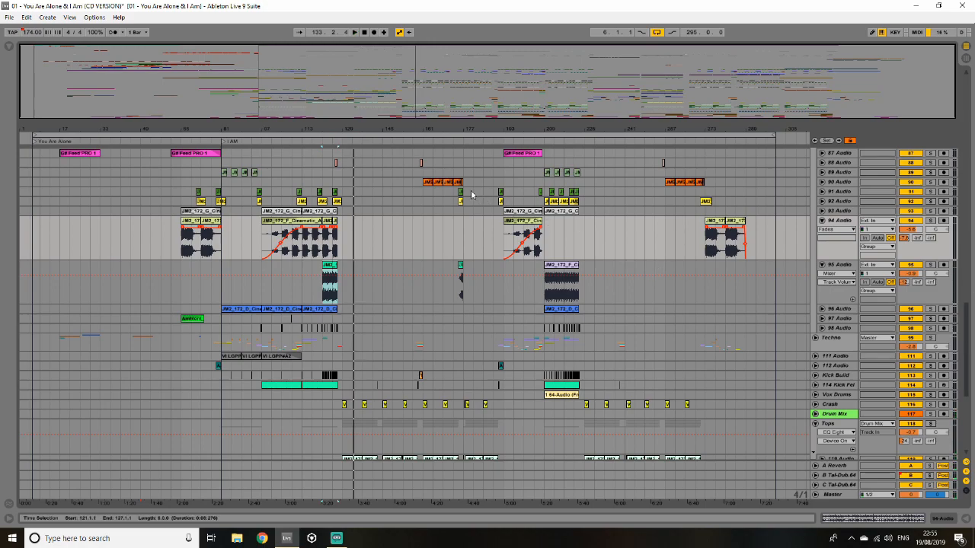
- Solo the 90 Audio track and play its orange clip from bar 161
{"action": "left_click", "coordinate": [950, 186]}
{"action": "left_click", "coordinate": [930, 182]}
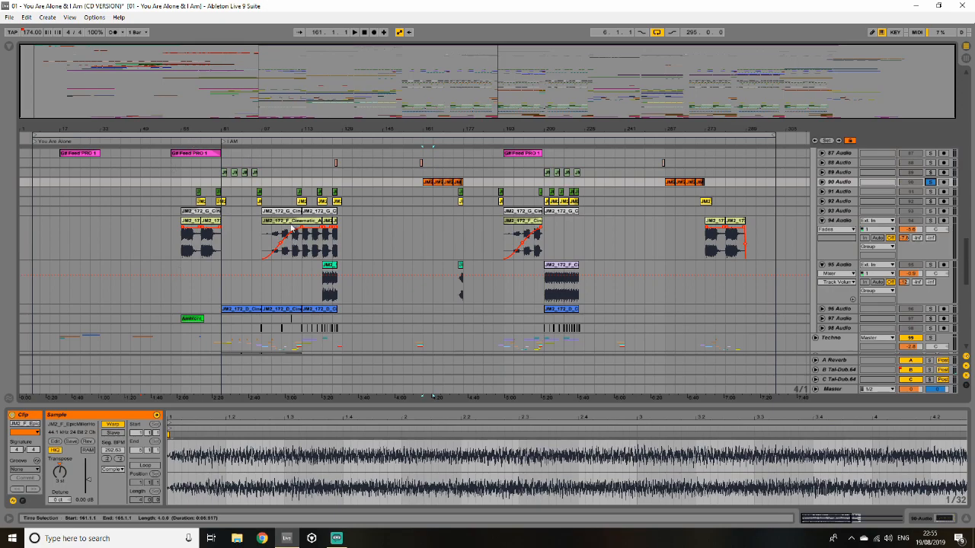
{"action": "key", "text": "space"}
{"action": "left_click", "coordinate": [930, 183]}
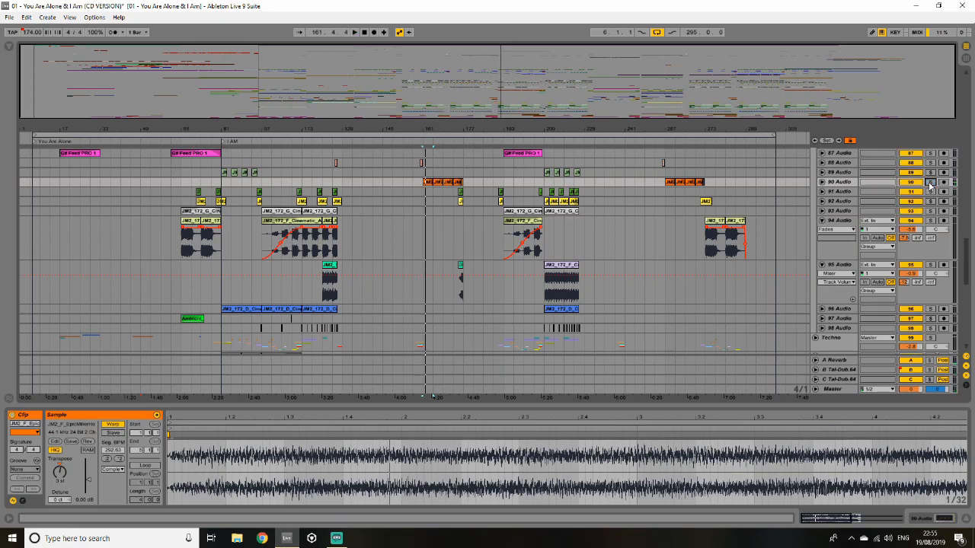
{"action": "key", "text": "space"}
{"action": "left_click", "coordinate": [930, 183]}
{"action": "key", "text": "space"}
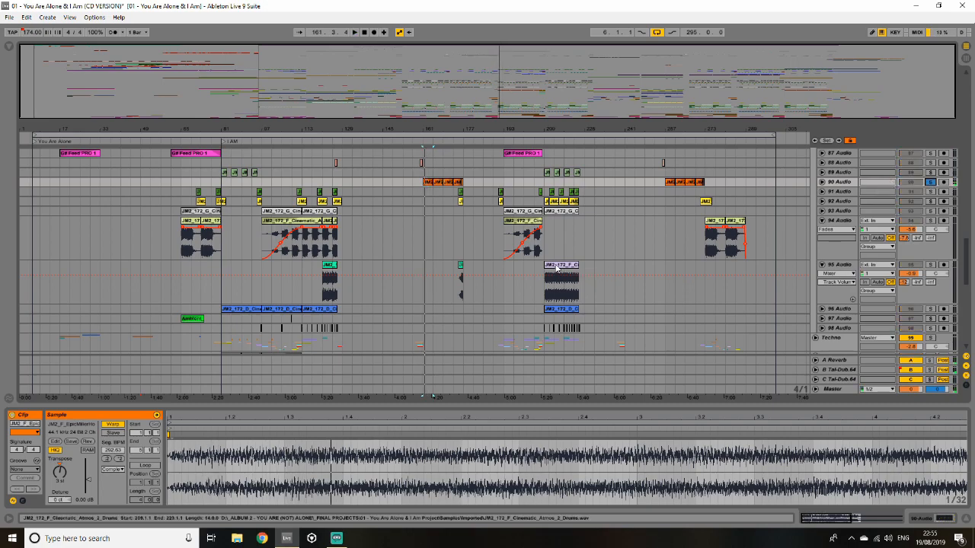
- Solo the 95 Audio track and play its drums clip at bar 209 and its toms clip at bar 121
{"action": "left_click", "coordinate": [556, 266]}
{"action": "left_click", "coordinate": [930, 265]}
{"action": "key", "text": "space"}
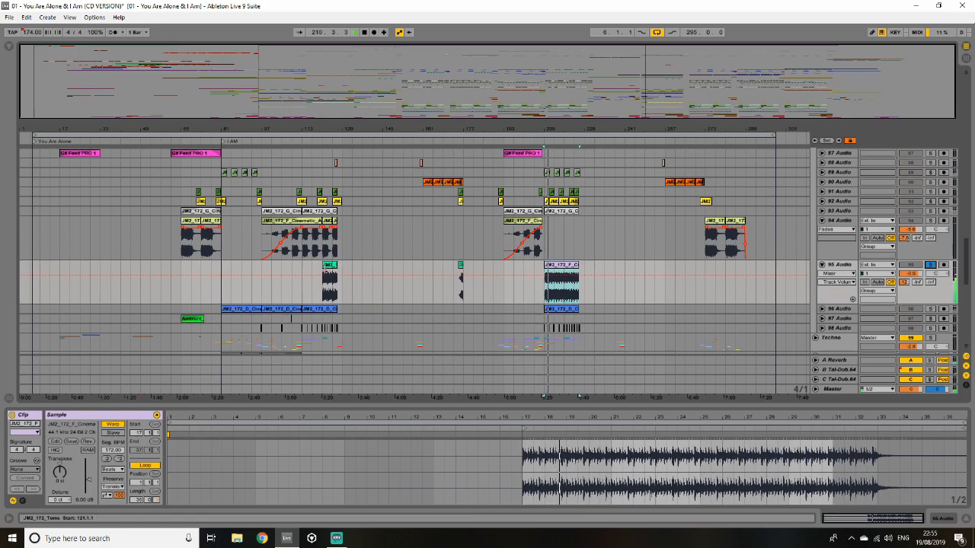
{"action": "left_click", "coordinate": [329, 282]}
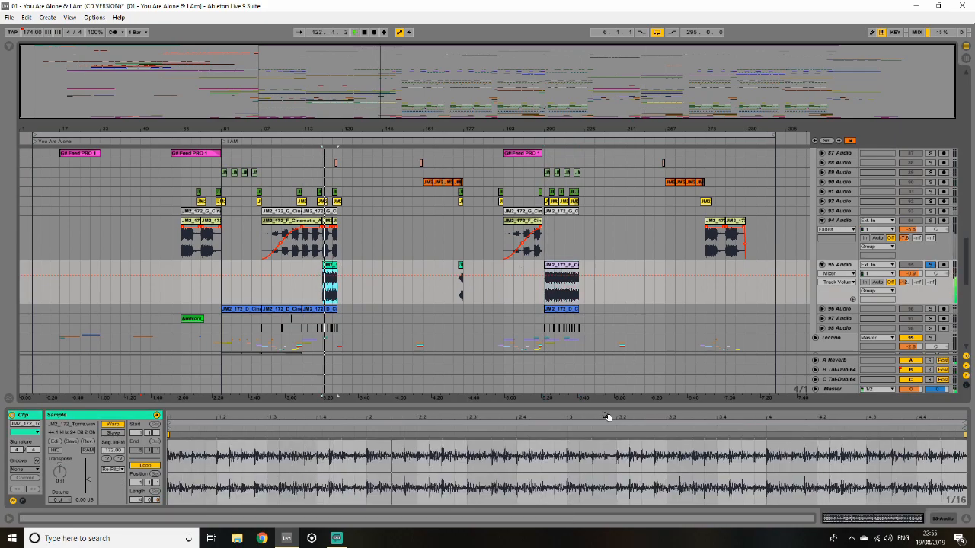
- Hide the detail view and fold the 95 Audio and 94 Audio tracks
{"action": "left_click_drag", "start_coordinate": [607, 406], "coordinate": [607, 504]}
{"action": "left_click", "coordinate": [821, 264]}
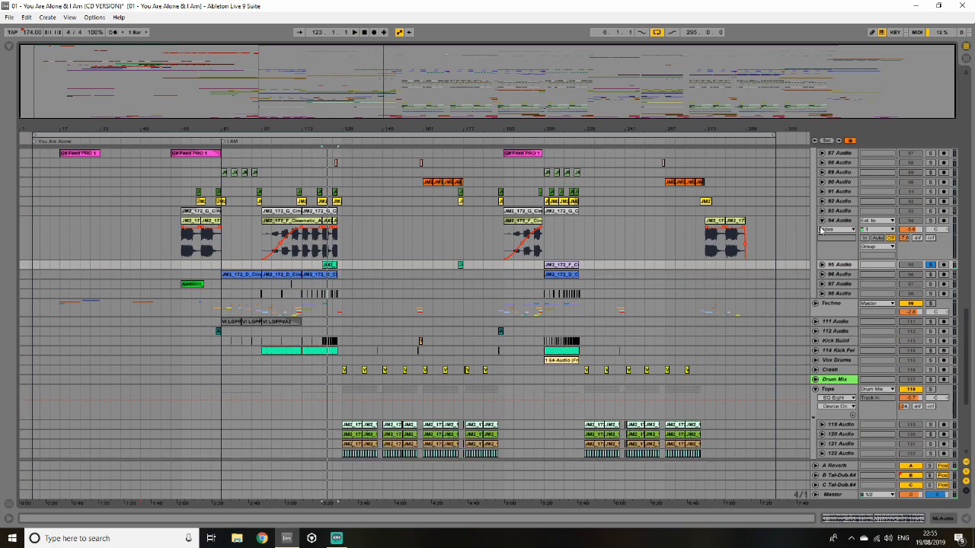
{"action": "left_click", "coordinate": [821, 220]}
- Unfold and solo the 98 Audio track, and play its short clip at bar 119
{"action": "scroll", "coordinate": [860, 244], "scroll_direction": "up", "scroll_amount": 3}
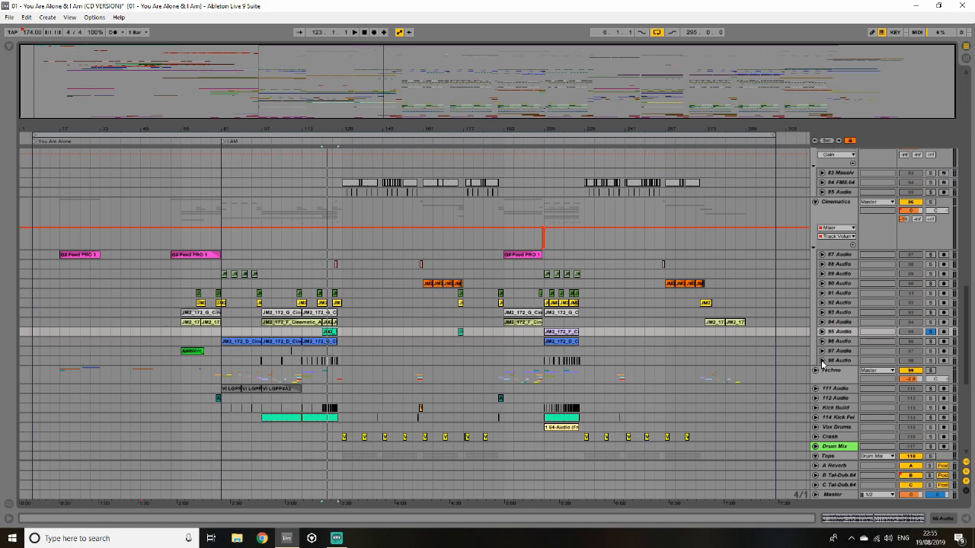
{"action": "left_click", "coordinate": [822, 360]}
{"action": "left_click", "coordinate": [930, 362]}
{"action": "left_click_drag", "start_coordinate": [314, 129], "coordinate": [315, 304]}
{"action": "left_click", "coordinate": [464, 373]}
{"action": "key", "text": "space"}
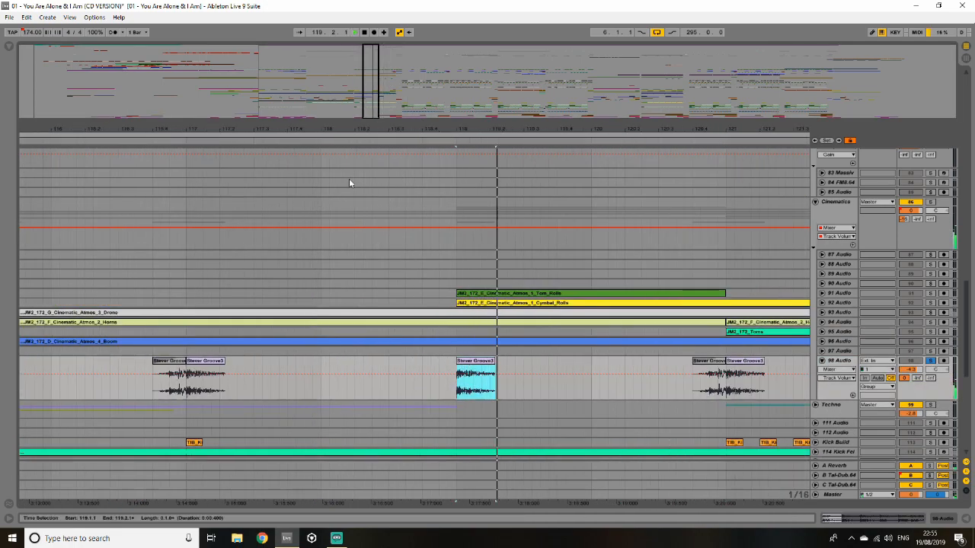
{"action": "left_click_drag", "start_coordinate": [374, 83], "coordinate": [374, 61]}
{"action": "left_click_drag", "start_coordinate": [357, 129], "coordinate": [0, 183]}
{"action": "left_click_drag", "start_coordinate": [179, 129], "coordinate": [21, 91]}
{"action": "left_click_drag", "start_coordinate": [388, 81], "coordinate": [388, 48]}
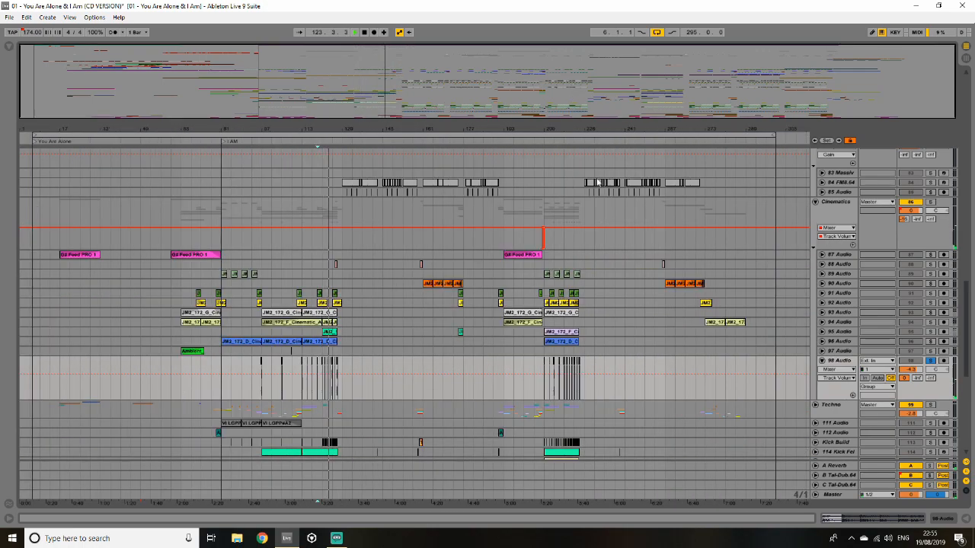
- Open the frozen I Am vocal clip at bar 97 on the 14 Audio track and inspect its waveform
{"action": "scroll", "coordinate": [472, 303], "scroll_direction": "up", "scroll_amount": 10}
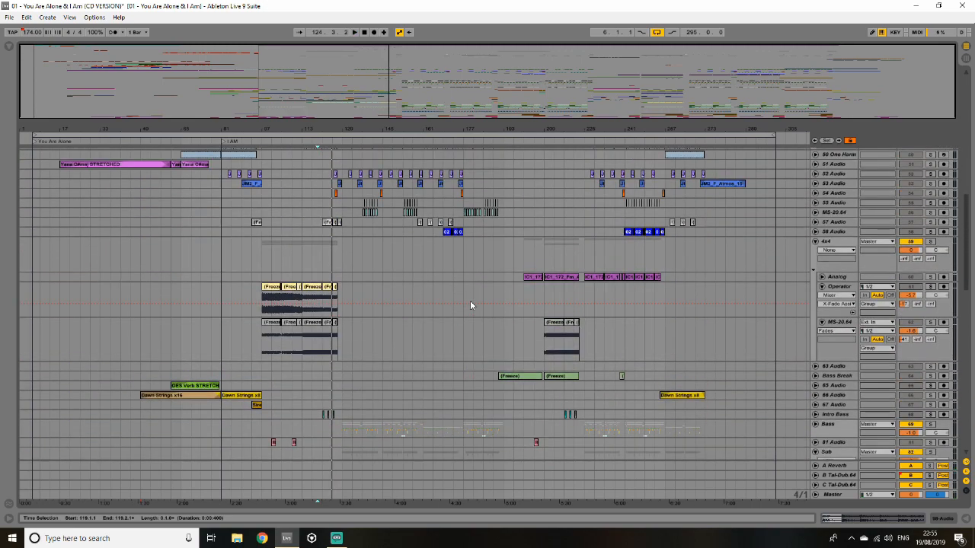
{"action": "scroll", "coordinate": [470, 300], "scroll_direction": "up", "scroll_amount": 15}
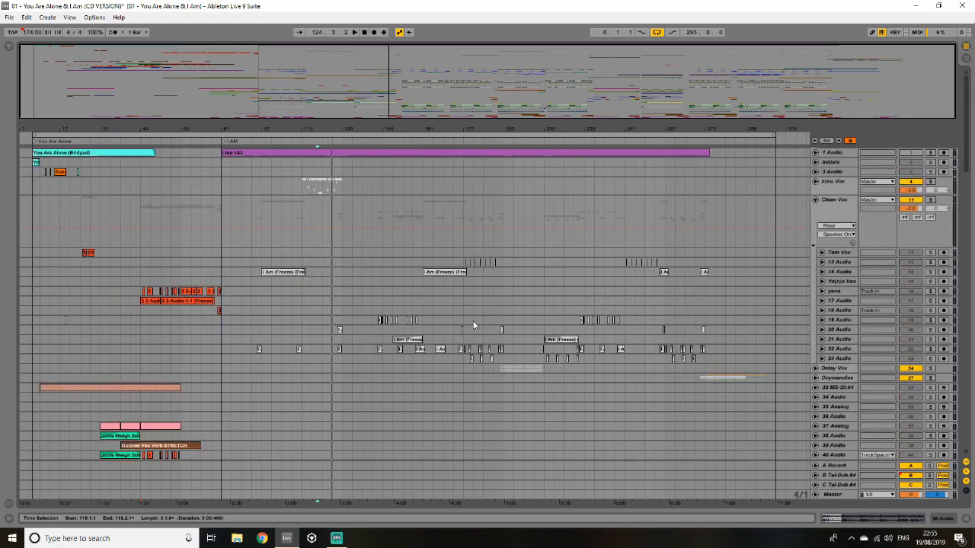
{"action": "left_click", "coordinate": [831, 198]}
{"action": "double_click", "coordinate": [301, 268]}
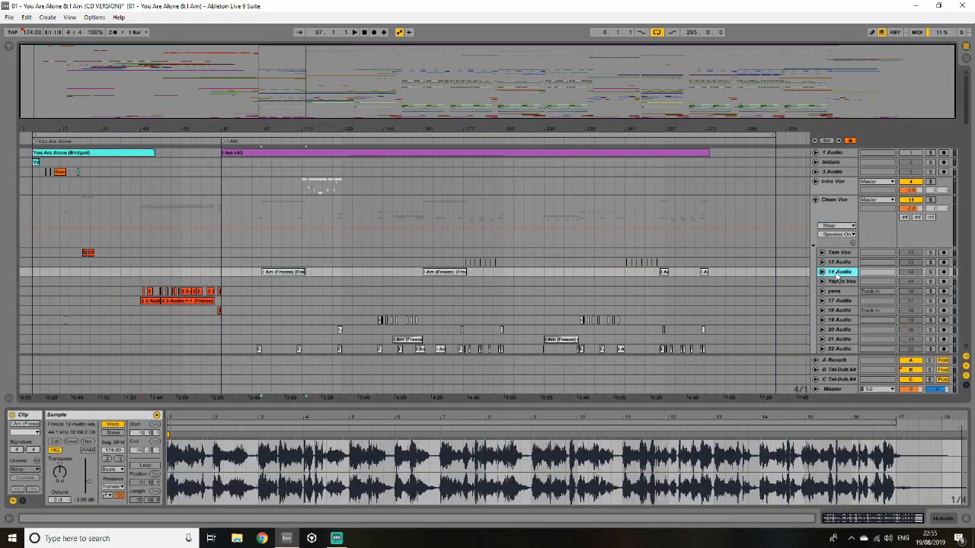
{"action": "left_click", "coordinate": [837, 272]}
{"action": "left_click", "coordinate": [287, 272]}
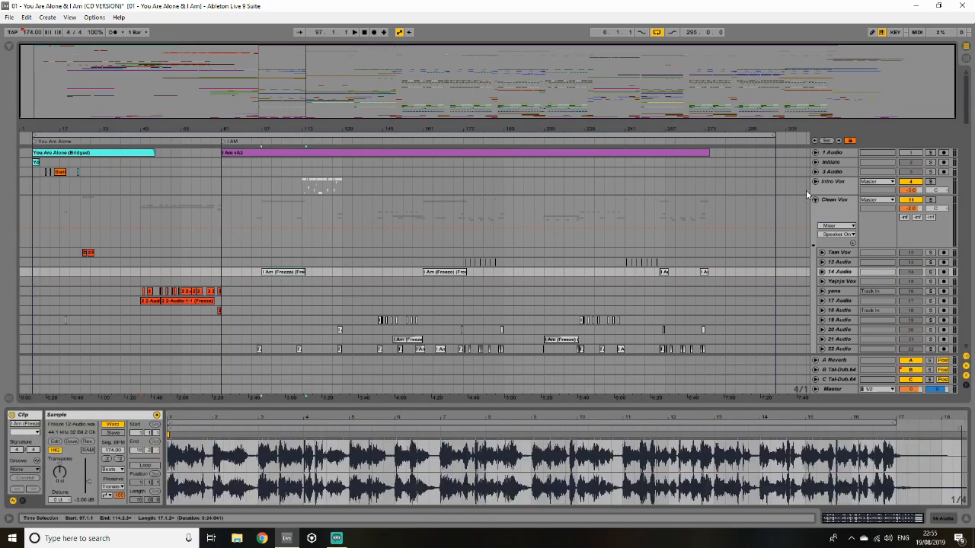
- Inspect the effects on the Clean Vox group and return to the frozen clip on 14 Audio
{"action": "left_click", "coordinate": [832, 212]}
{"action": "left_click", "coordinate": [395, 328]}
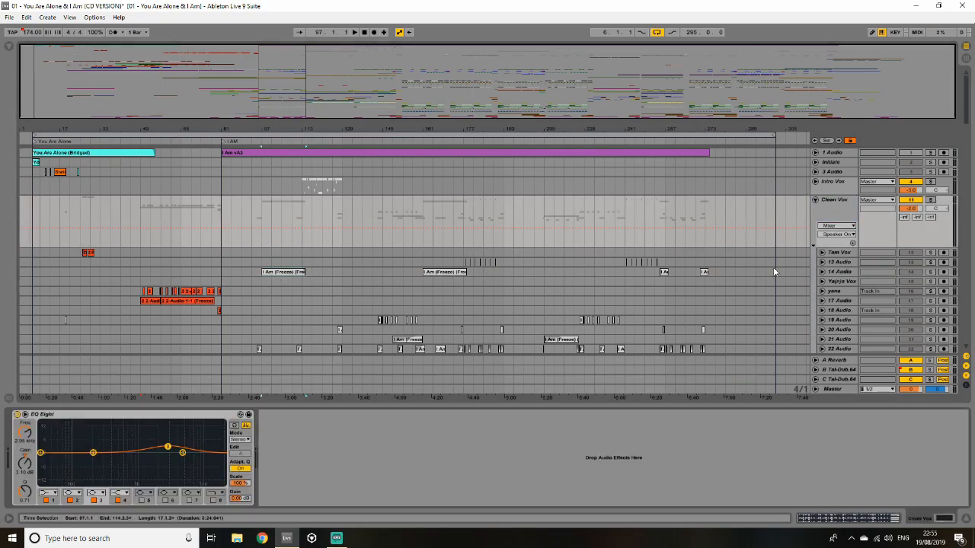
{"action": "left_click", "coordinate": [293, 274]}
{"action": "scroll", "coordinate": [293, 276], "scroll_direction": "down", "scroll_amount": 3}
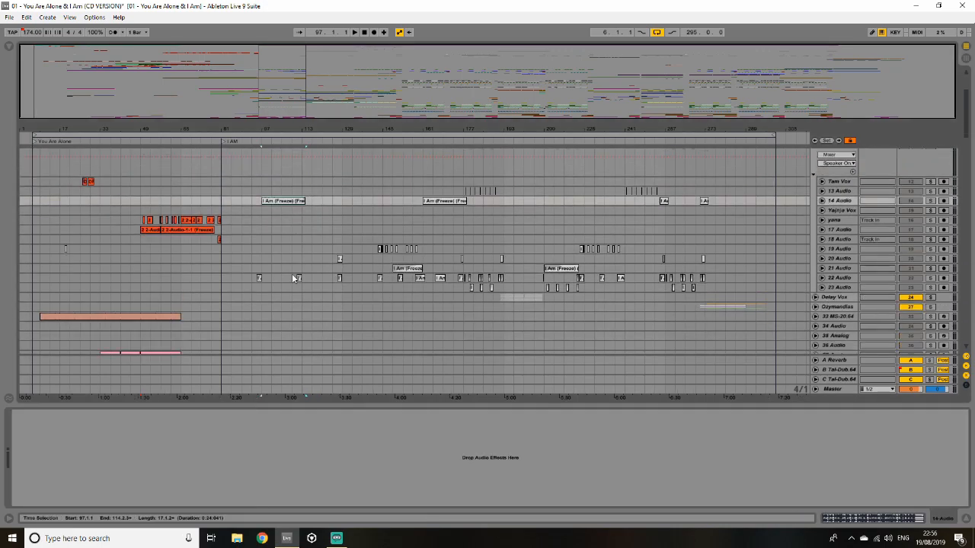
- Solo the 19 Audio vocal track and play it from bar 145 with its effect chain shown
{"action": "left_click", "coordinate": [799, 280]}
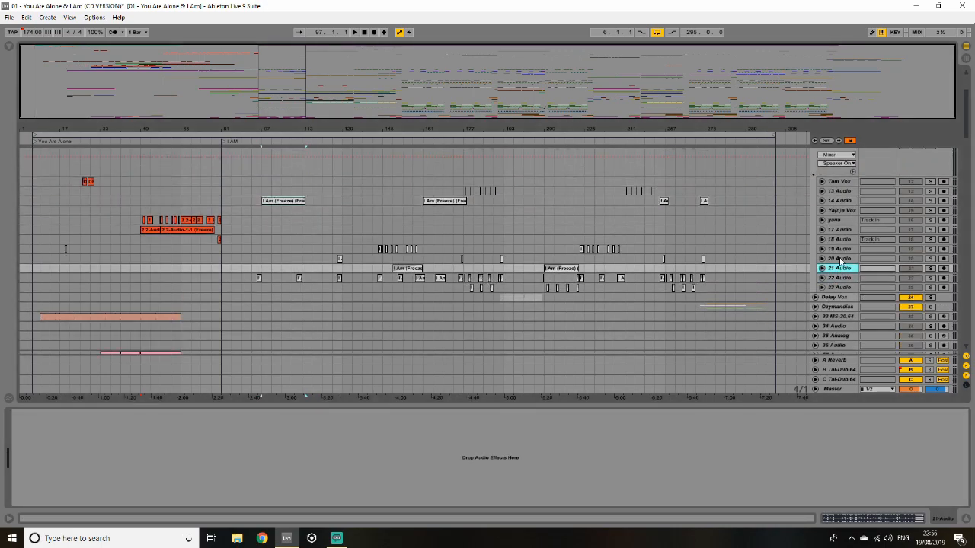
{"action": "left_click", "coordinate": [840, 249]}
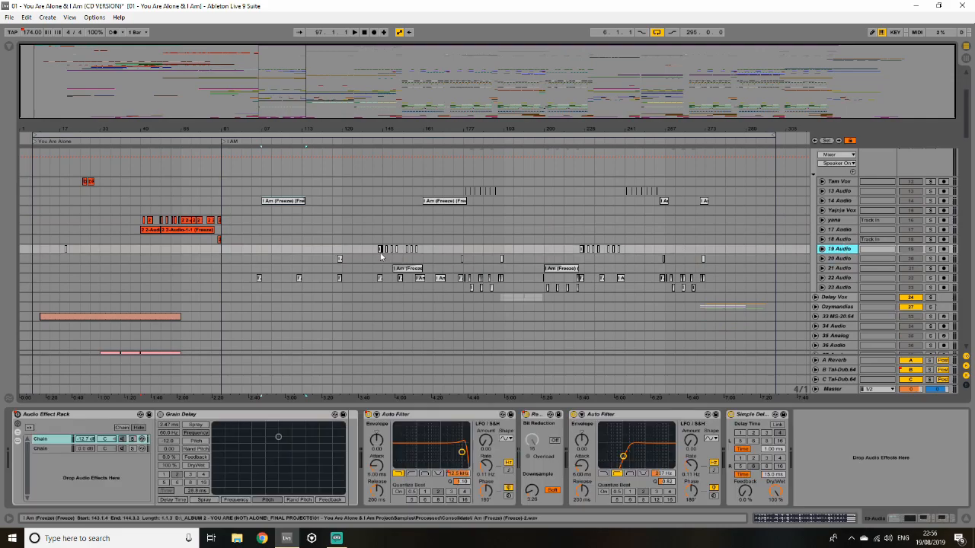
{"action": "left_click", "coordinate": [930, 249]}
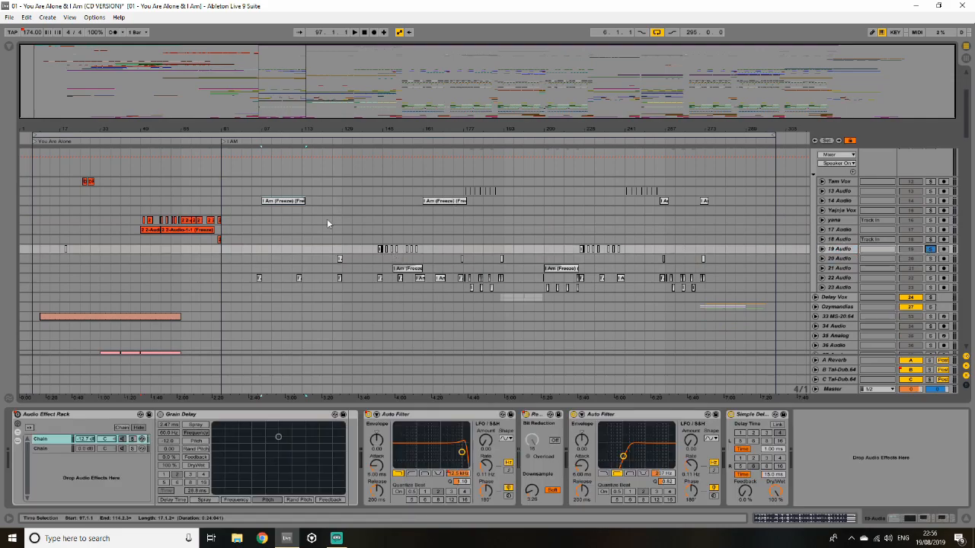
{"action": "left_click", "coordinate": [383, 240]}
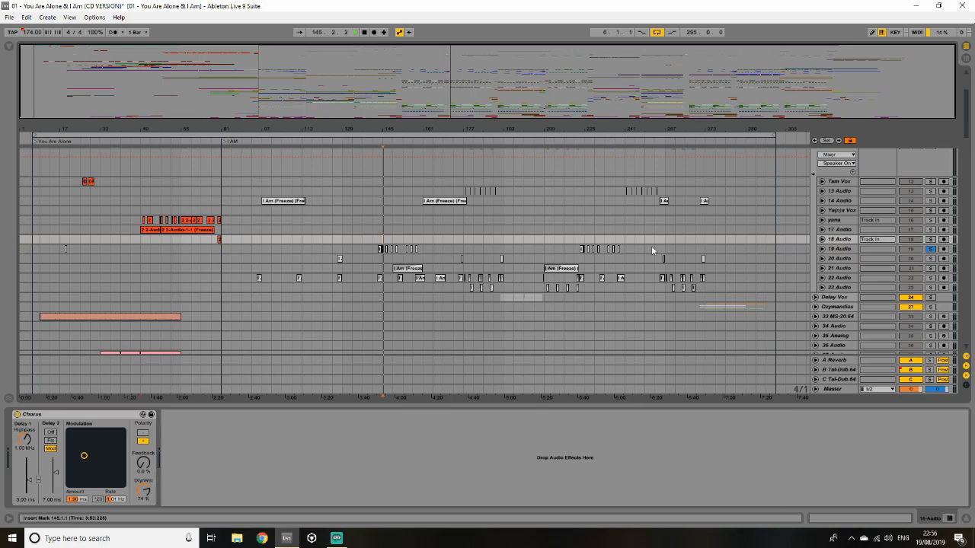
{"action": "left_click", "coordinate": [841, 249]}
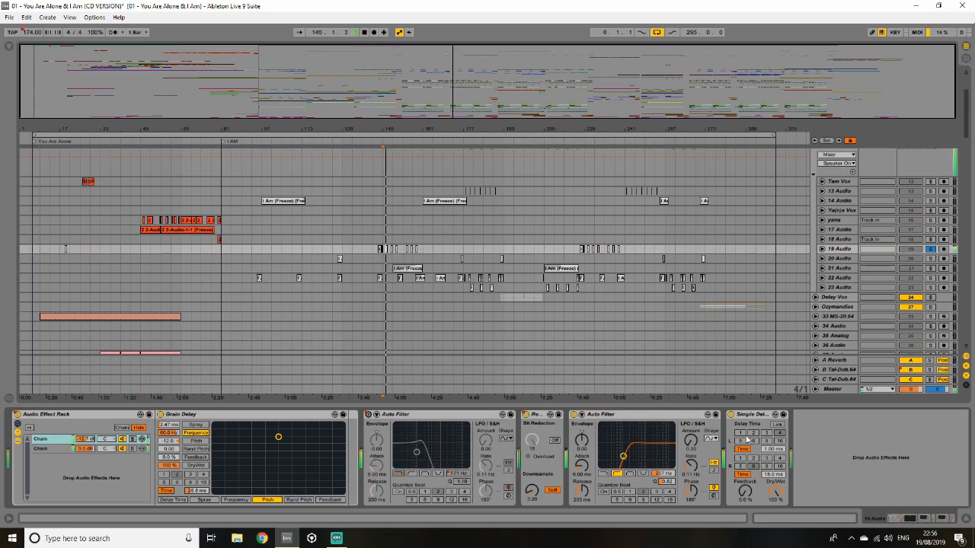
- Solo and unfold the 14 Audio track and play its frozen vocal clip from bar 97
{"action": "left_click", "coordinate": [839, 259]}
{"action": "scroll", "coordinate": [296, 193], "scroll_direction": "up", "scroll_amount": 4}
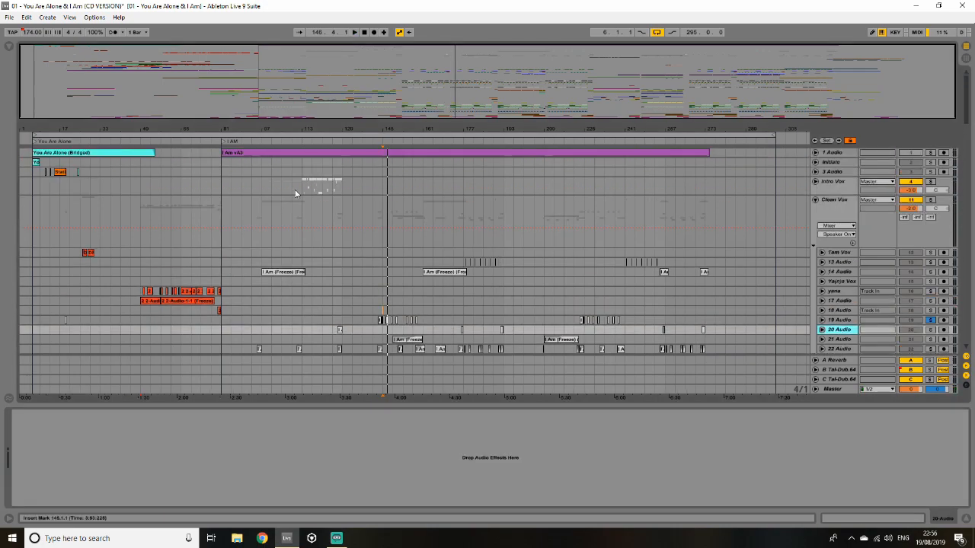
{"action": "left_click", "coordinate": [281, 273]}
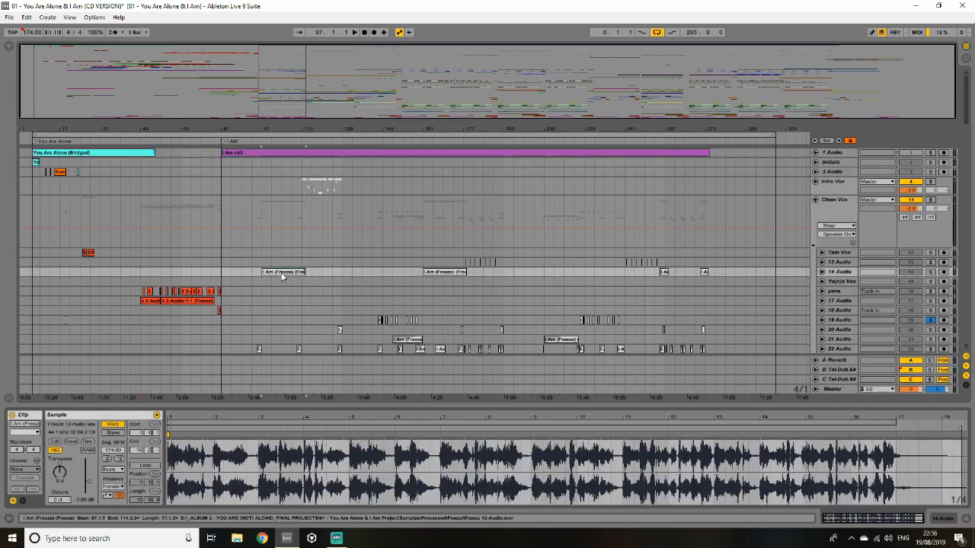
{"action": "left_click", "coordinate": [840, 274]}
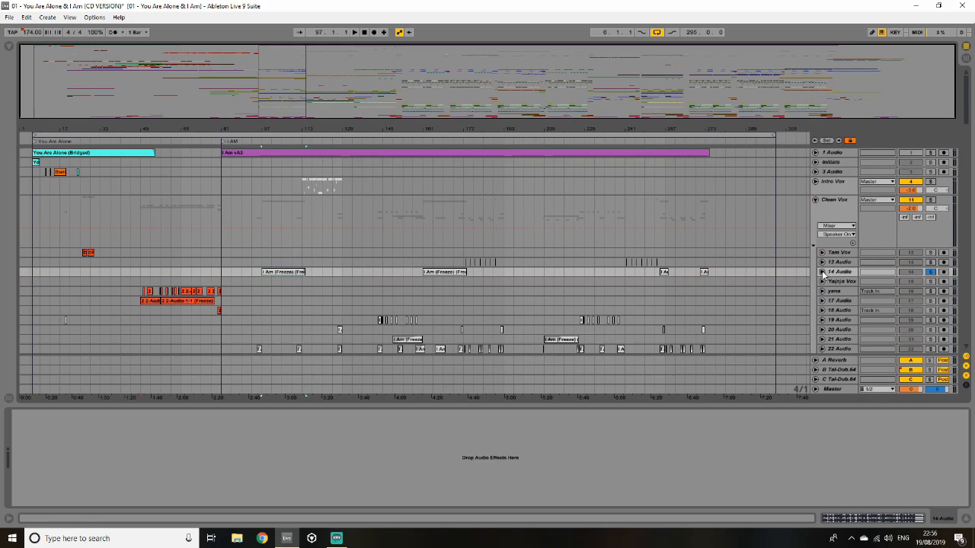
{"action": "left_click", "coordinate": [822, 272]}
{"action": "left_click", "coordinate": [289, 278]}
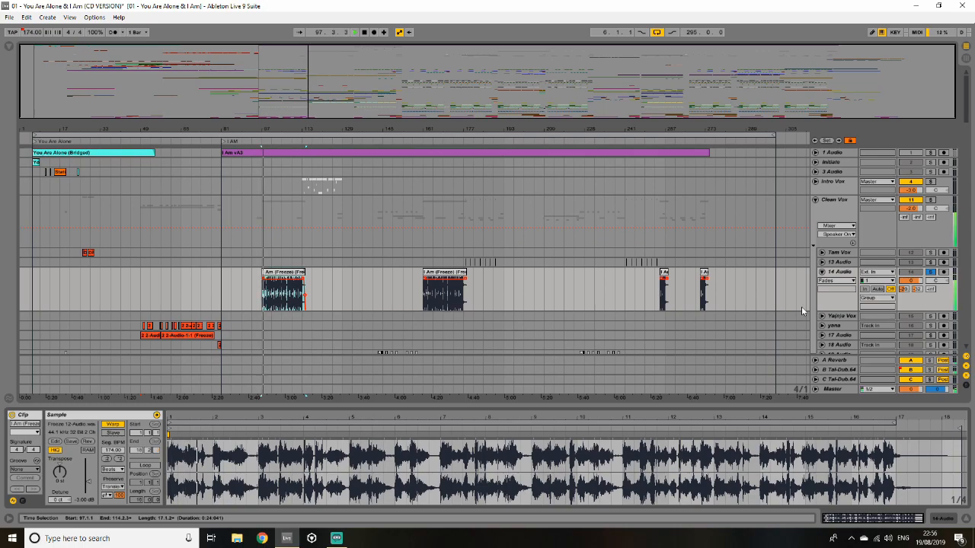
- Fold 14 Audio and the Clean Vox group, unfold the Intro Vox group and place the insert marker at bar 113
{"action": "left_click", "coordinate": [821, 272]}
{"action": "left_click", "coordinate": [814, 200]}
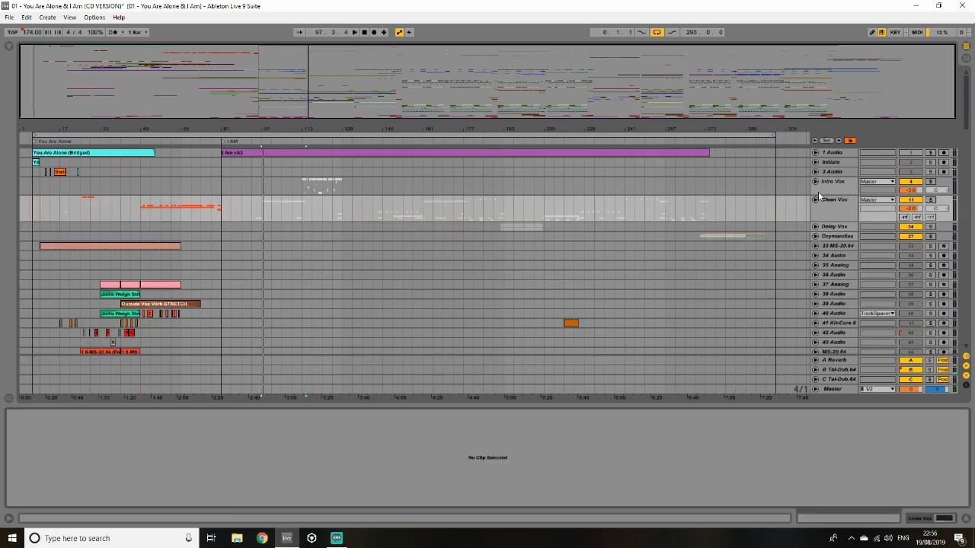
{"action": "left_click", "coordinate": [816, 181]}
{"action": "left_click", "coordinate": [302, 214]}
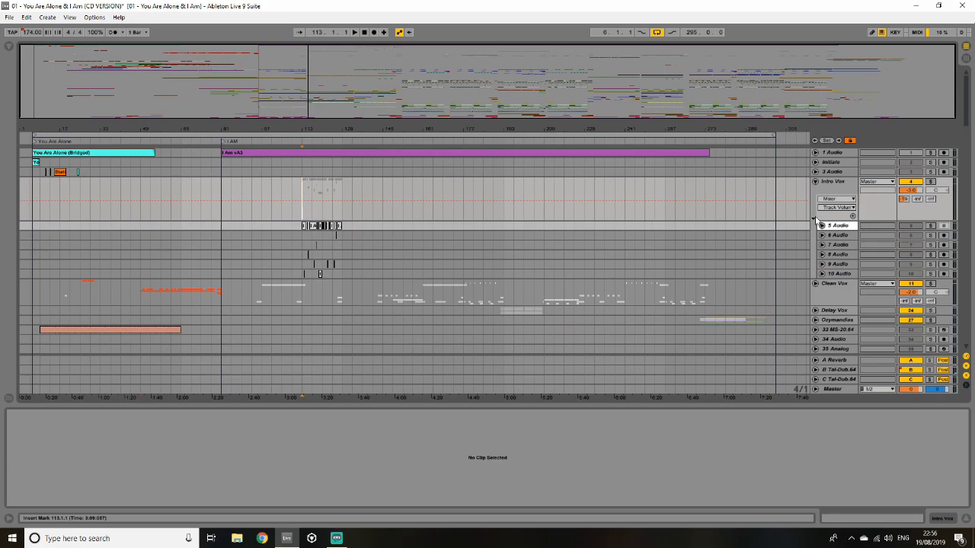
- Unfreeze the 5 Audio track in the Intro Vox group
{"action": "left_click", "coordinate": [837, 225]}
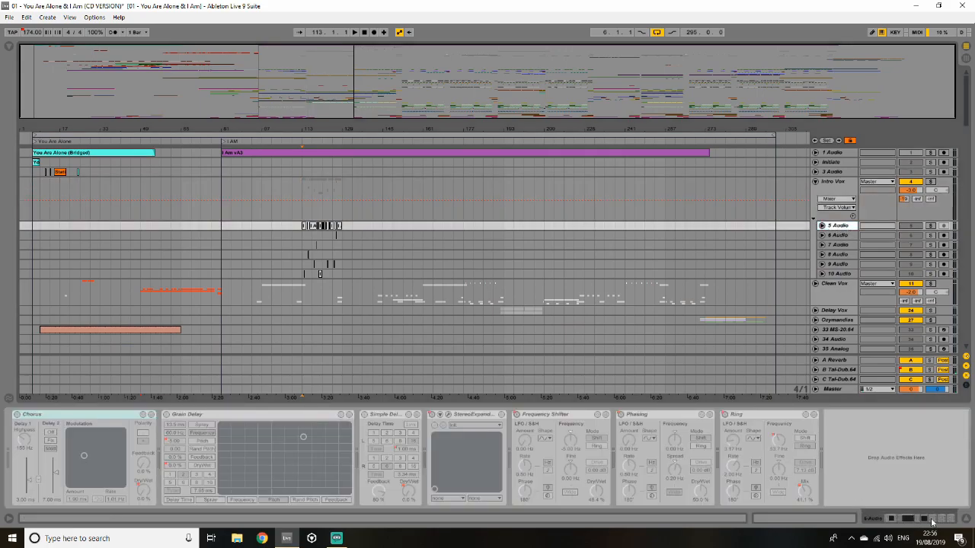
{"action": "right_click", "coordinate": [847, 227]}
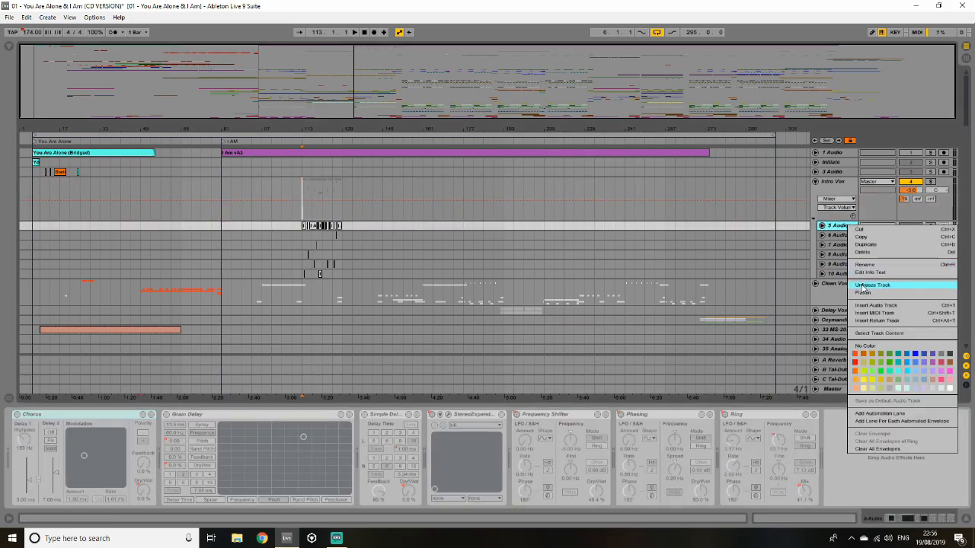
{"action": "left_click", "coordinate": [868, 286]}
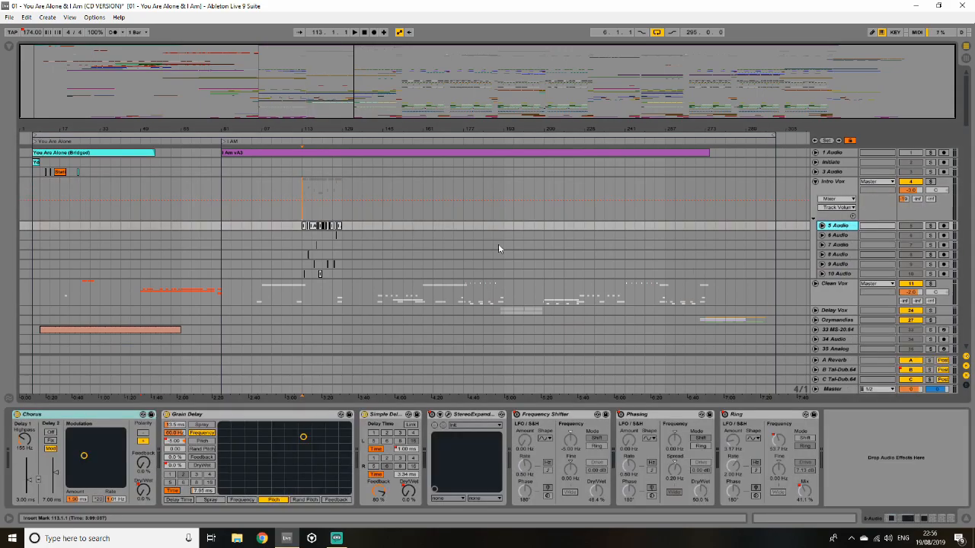
- Solo the Intro Vox group and play its vocal chops from bar 113
{"action": "left_click", "coordinate": [930, 182]}
{"action": "key", "text": "space"}
{"action": "left_click_drag", "start_coordinate": [368, 102], "coordinate": [369, 190]}
{"action": "left_click_drag", "start_coordinate": [567, 139], "coordinate": [587, 156]}
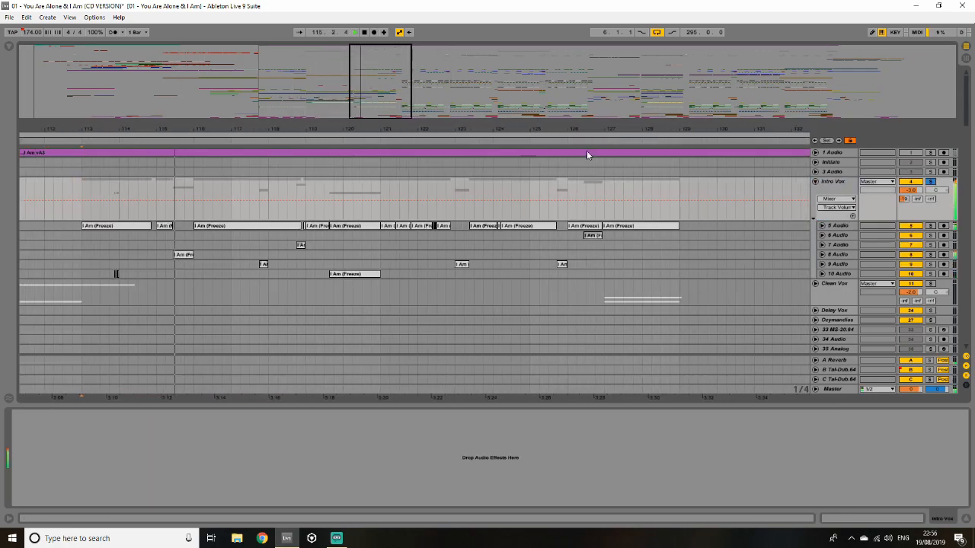
- Unfold the 5 Audio track, show its effect chain and reduce the track's height
{"action": "left_click", "coordinate": [821, 226]}
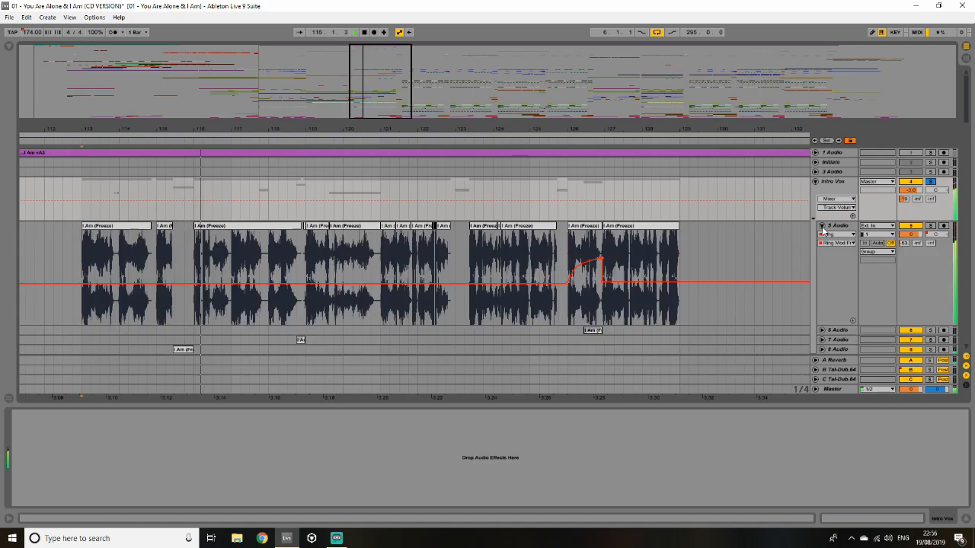
{"action": "left_click", "coordinate": [840, 323]}
{"action": "left_click_drag", "start_coordinate": [841, 323], "coordinate": [840, 263]}
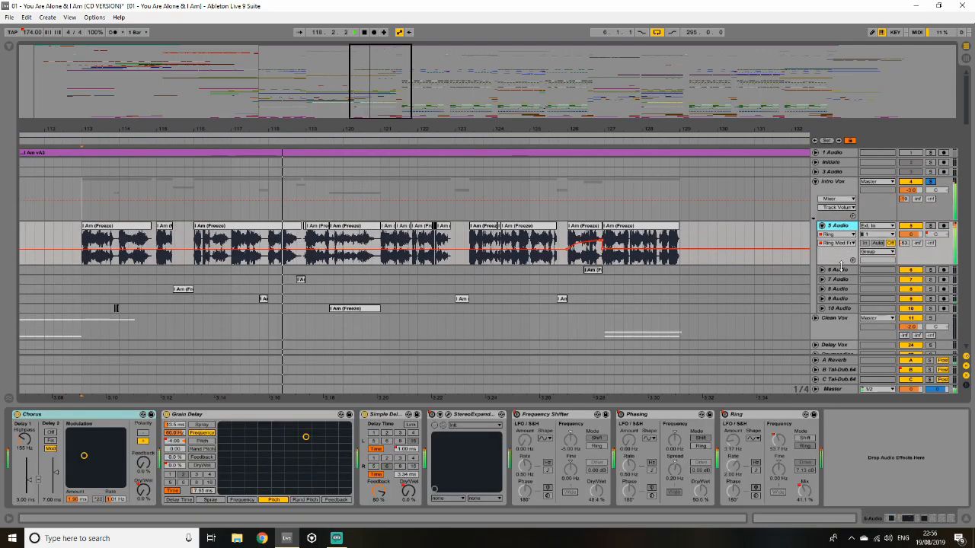
- Unfold the 6 Audio, 9 Audio and 10 Audio tracks in the Intro Vox group, leaving 7 Audio folded
{"action": "left_click", "coordinate": [821, 269]}
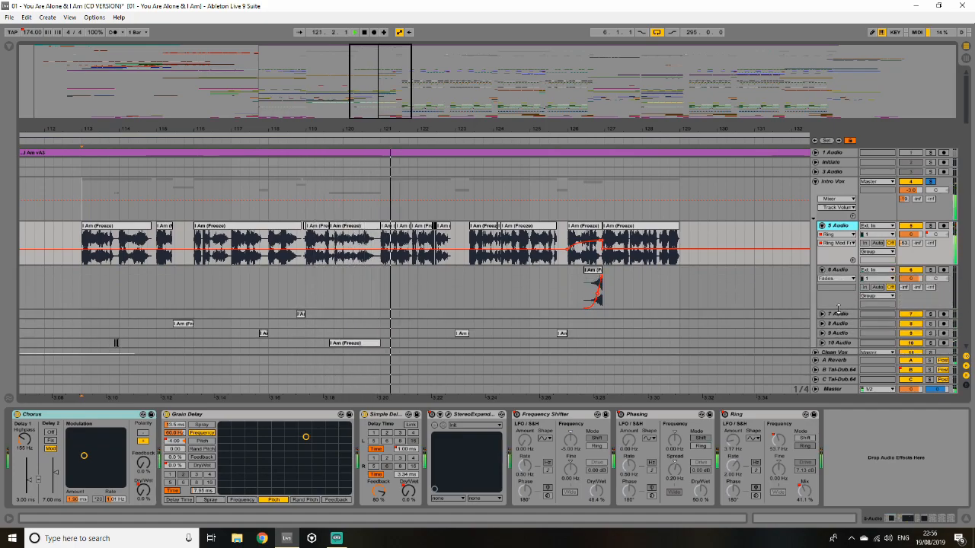
{"action": "scroll", "coordinate": [838, 308], "scroll_direction": "down", "scroll_amount": 2}
{"action": "left_click", "coordinate": [821, 253]}
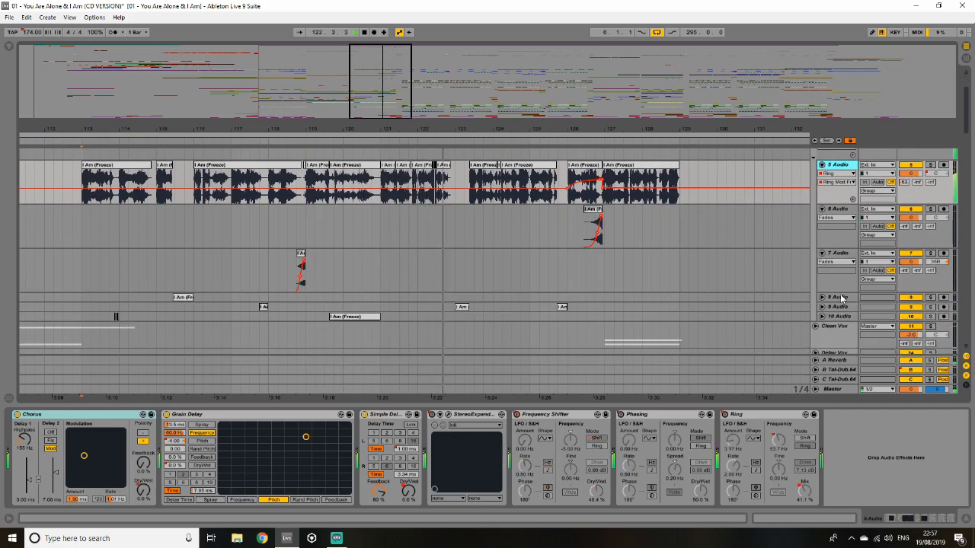
{"action": "left_click", "coordinate": [822, 252]}
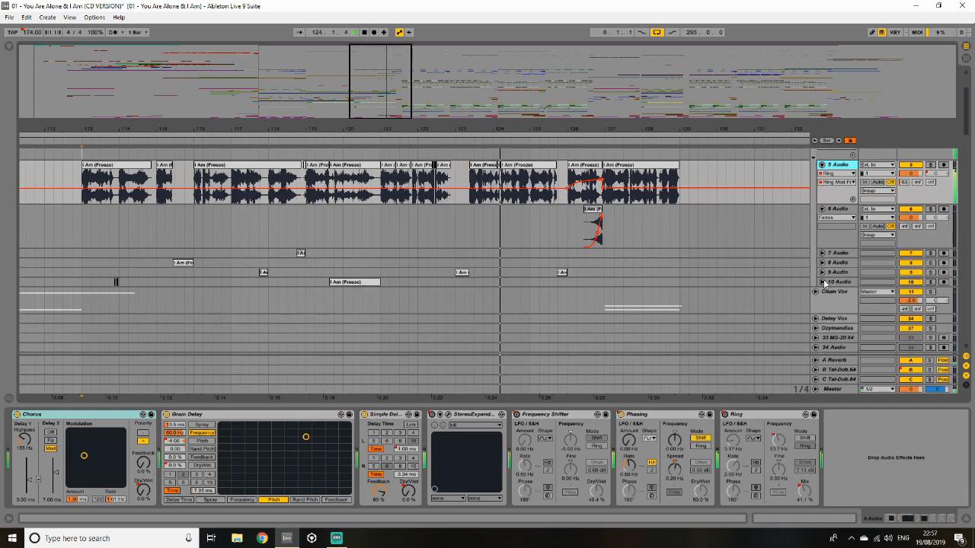
{"action": "left_click", "coordinate": [822, 282]}
{"action": "left_click", "coordinate": [821, 272]}
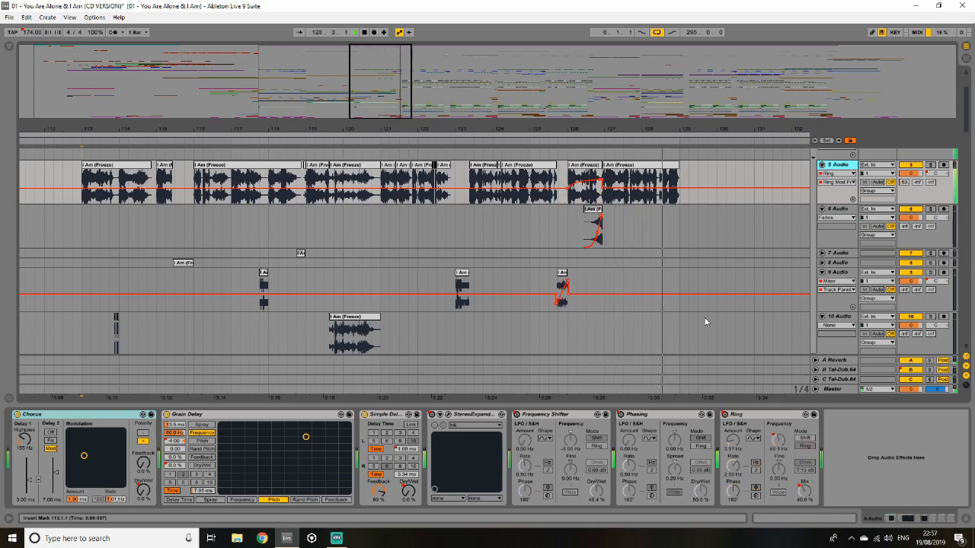
{"action": "scroll", "coordinate": [897, 195], "scroll_direction": "up", "scroll_amount": 1}
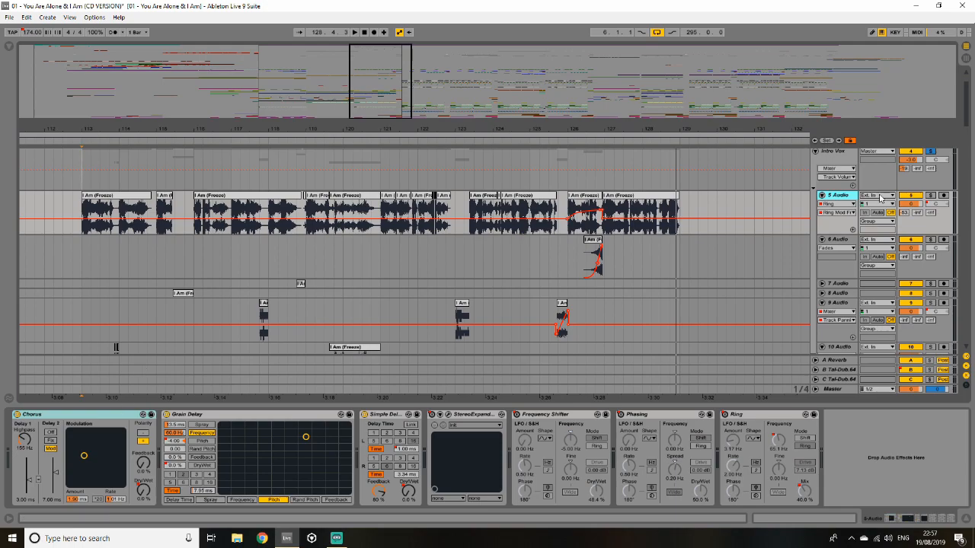
- Show the Chorus Dry/Wet automation of the 5 Audio track and move it to its own automation lane
{"action": "left_click", "coordinate": [836, 204]}
{"action": "left_click", "coordinate": [843, 228]}
{"action": "left_click", "coordinate": [842, 214]}
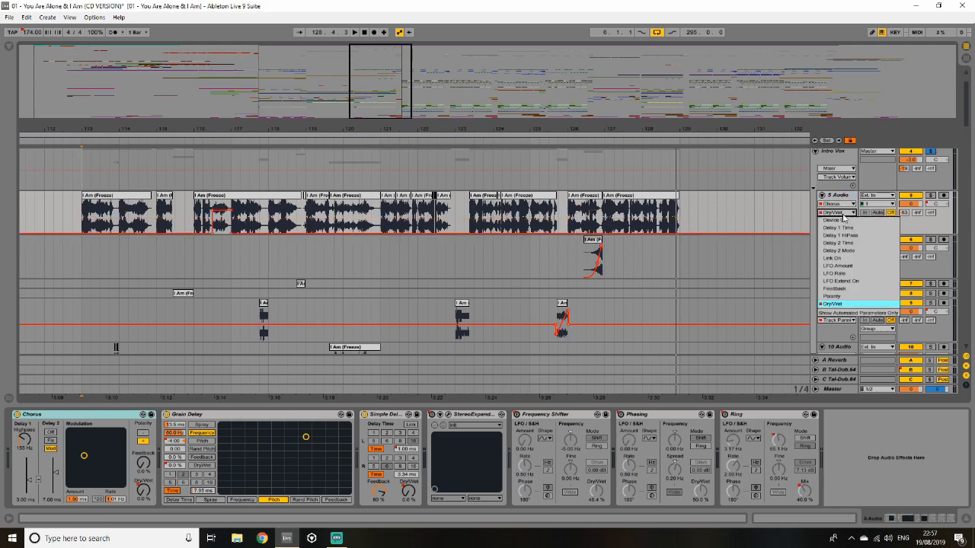
{"action": "left_click", "coordinate": [832, 305]}
{"action": "left_click", "coordinate": [853, 230]}
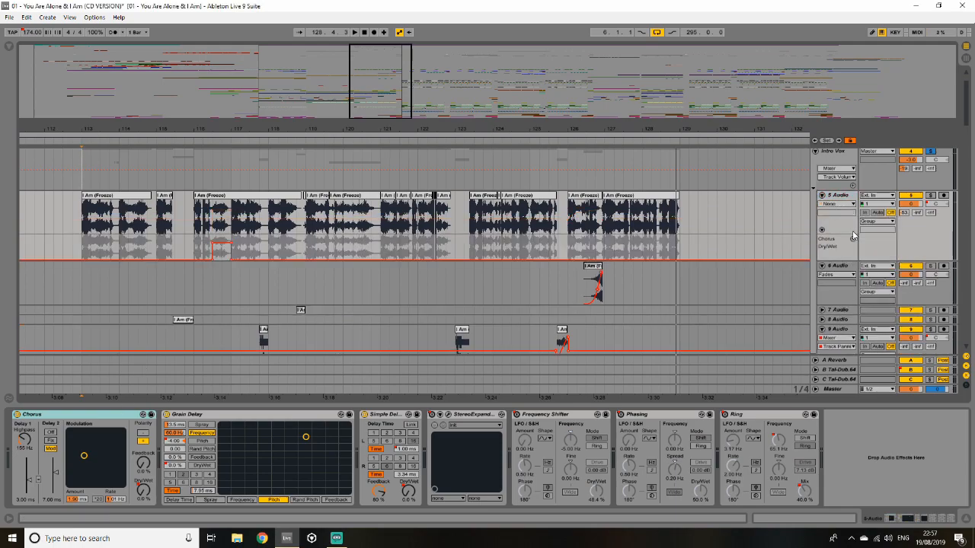
- Display the Grain Delay Pitch automation on the 5 Audio track's main lane and solo the track
{"action": "left_click", "coordinate": [841, 204]}
{"action": "left_click", "coordinate": [842, 240]}
{"action": "left_click", "coordinate": [846, 214]}
{"action": "left_click", "coordinate": [845, 244]}
{"action": "left_click", "coordinate": [843, 198]}
{"action": "left_click", "coordinate": [930, 196]}
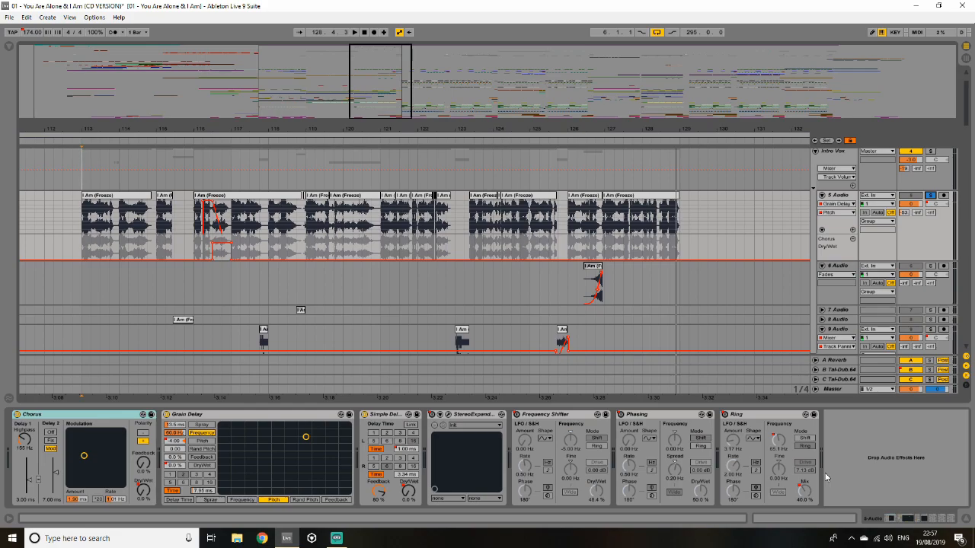
- Show the Simple Delay Dry/Wet automation on 5 Audio and play the soloed vocal from bar 114.2
{"action": "left_click", "coordinate": [176, 441]}
{"action": "left_click", "coordinate": [143, 491]}
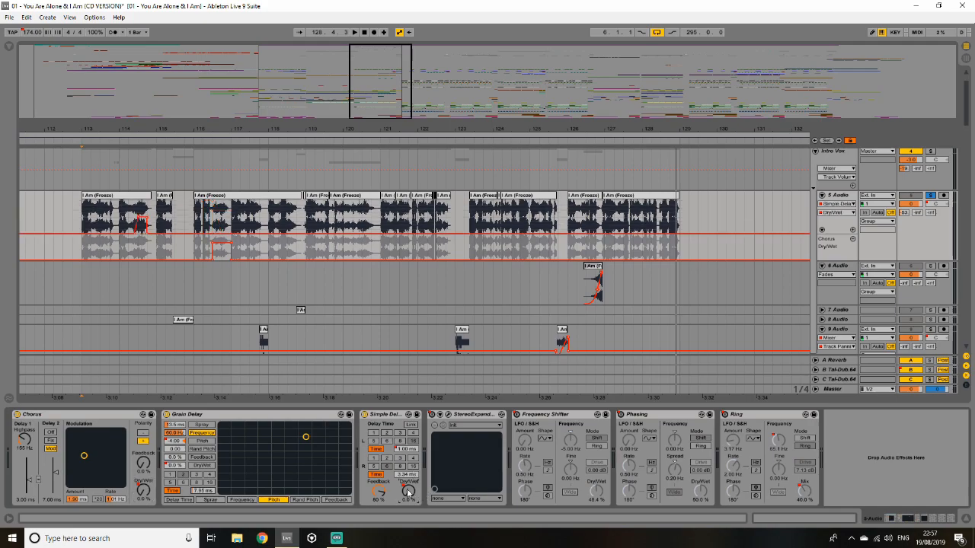
{"action": "left_click", "coordinate": [130, 220]}
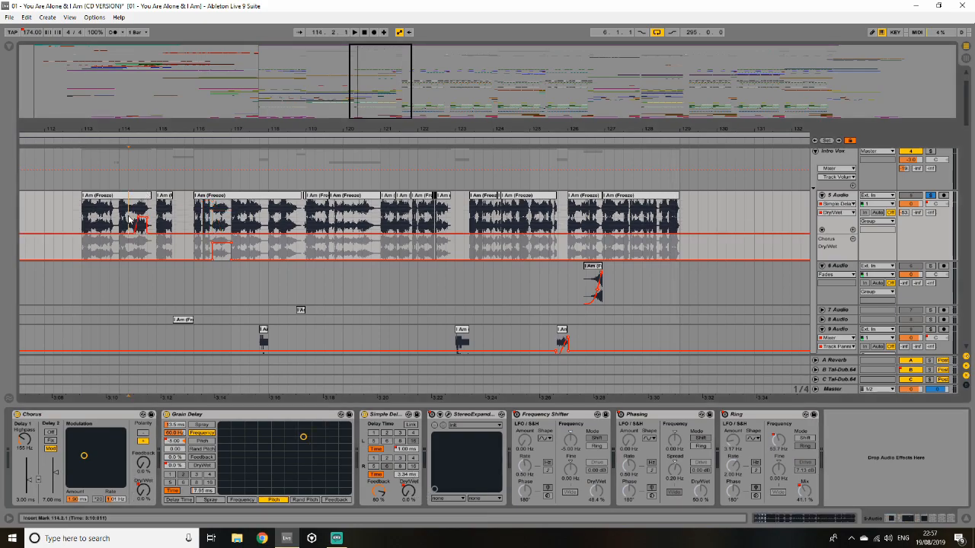
{"action": "key", "text": "space"}
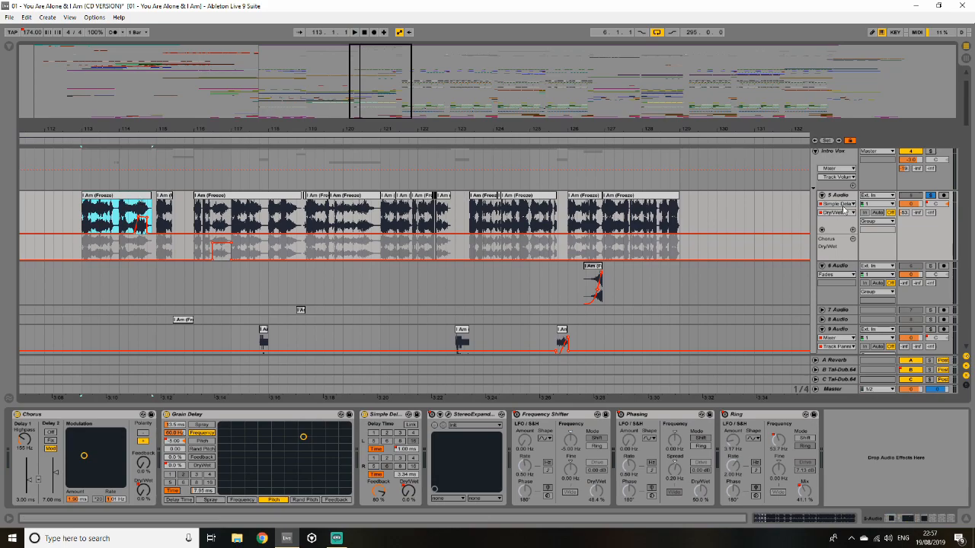
- Play the first vocal clip of 5 Audio and display the track's panning automation
{"action": "left_click", "coordinate": [834, 157]}
{"action": "left_click", "coordinate": [837, 196]}
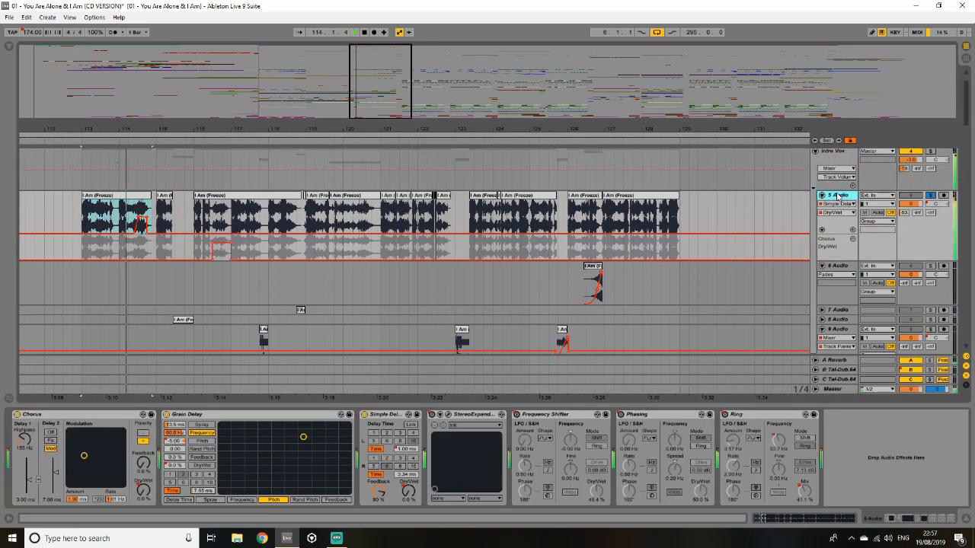
{"action": "left_click_drag", "start_coordinate": [936, 206], "coordinate": [938, 212]}
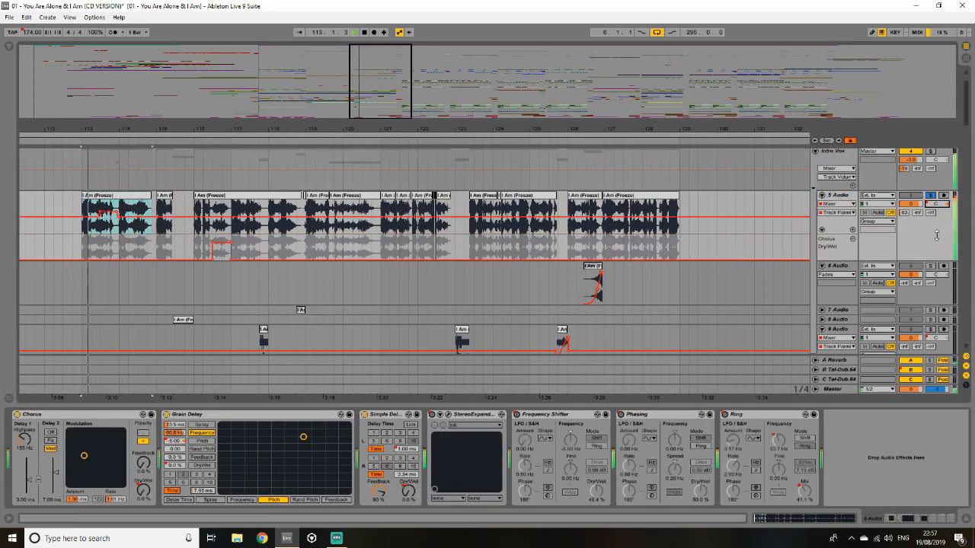
{"action": "scroll", "coordinate": [482, 246], "scroll_direction": "down", "scroll_amount": 5}
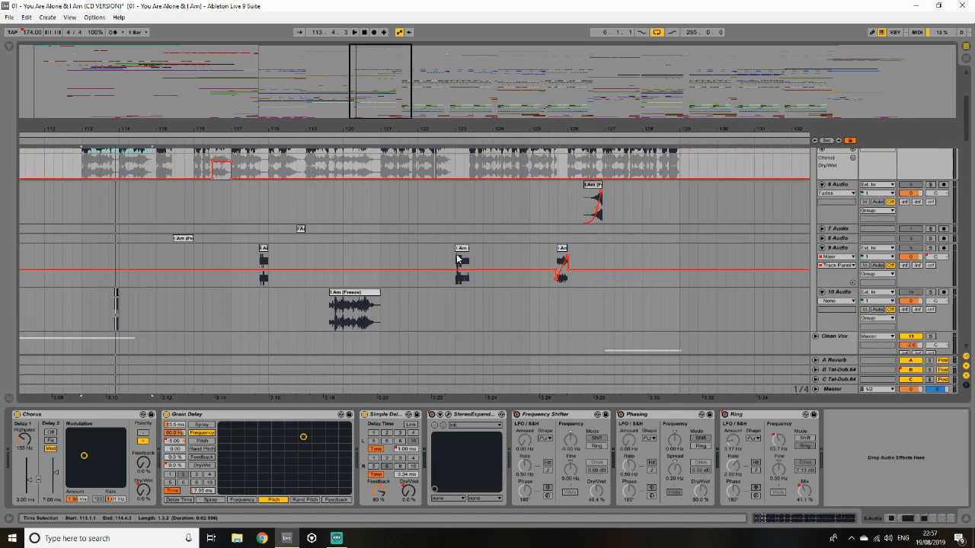
- Solo the 10 Audio track and play its short vocal chops from just before bar 114
{"action": "left_click_drag", "start_coordinate": [364, 74], "coordinate": [359, 103]}
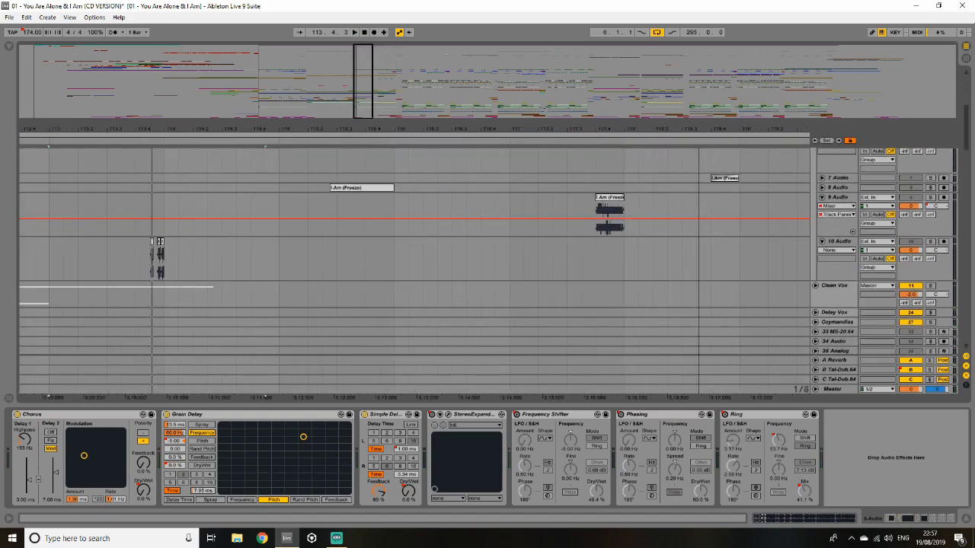
{"action": "left_click", "coordinate": [136, 256]}
{"action": "left_click", "coordinate": [917, 252]}
{"action": "left_click", "coordinate": [929, 241]}
{"action": "key", "text": "space"}
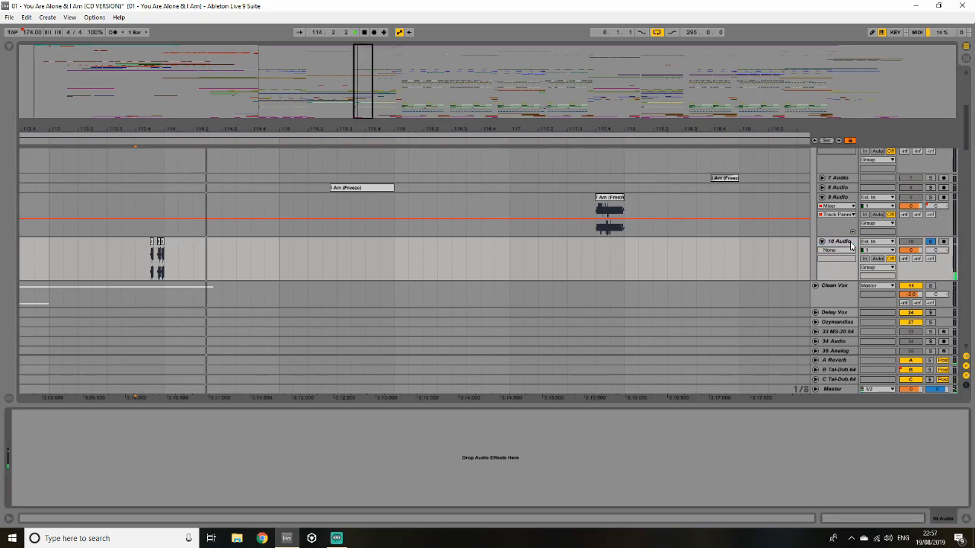
{"action": "key", "text": "space"}
- Select the 8 Audio clip before bar 116, unfold and solo the track, and play the clip with its effects shown
{"action": "scroll", "coordinate": [173, 257], "scroll_direction": "up", "scroll_amount": 5}
{"action": "scroll", "coordinate": [175, 258], "scroll_direction": "down", "scroll_amount": 3}
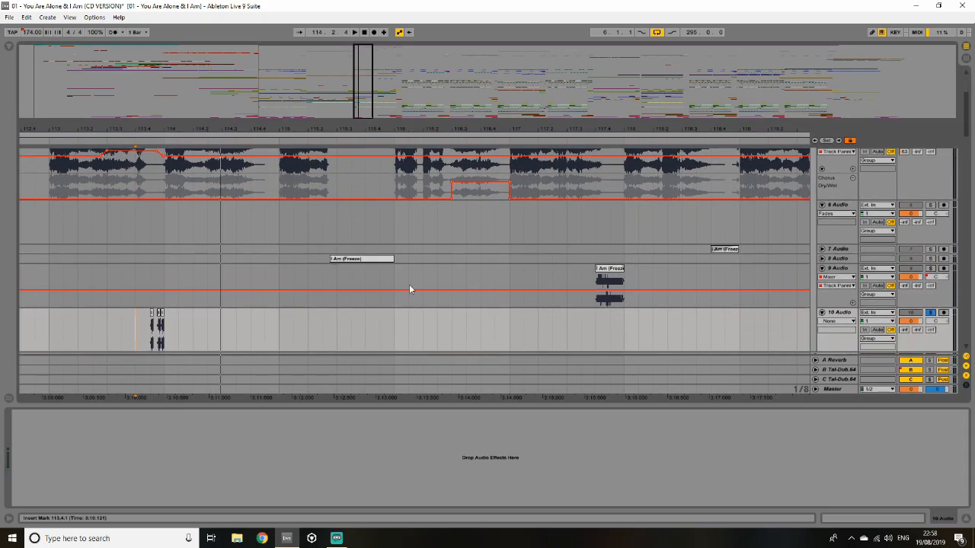
{"action": "scroll", "coordinate": [379, 271], "scroll_direction": "up", "scroll_amount": 1}
{"action": "left_click", "coordinate": [842, 271]}
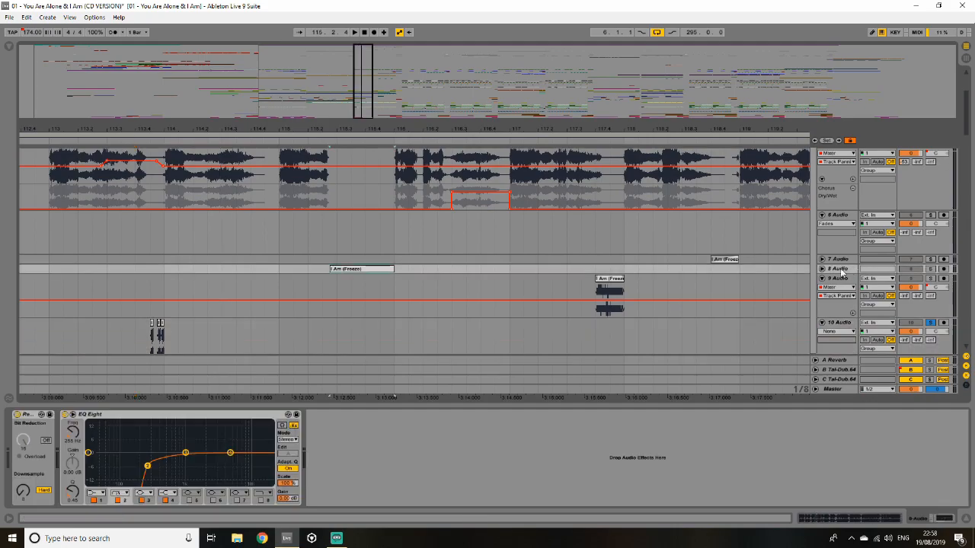
{"action": "left_click", "coordinate": [821, 269]}
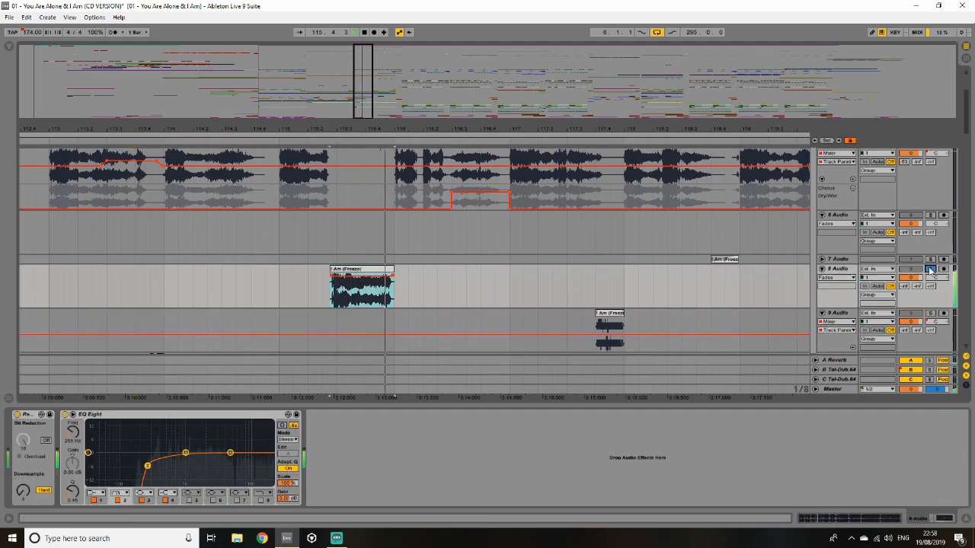
{"action": "key", "text": "space"}
{"action": "key", "text": "space"}
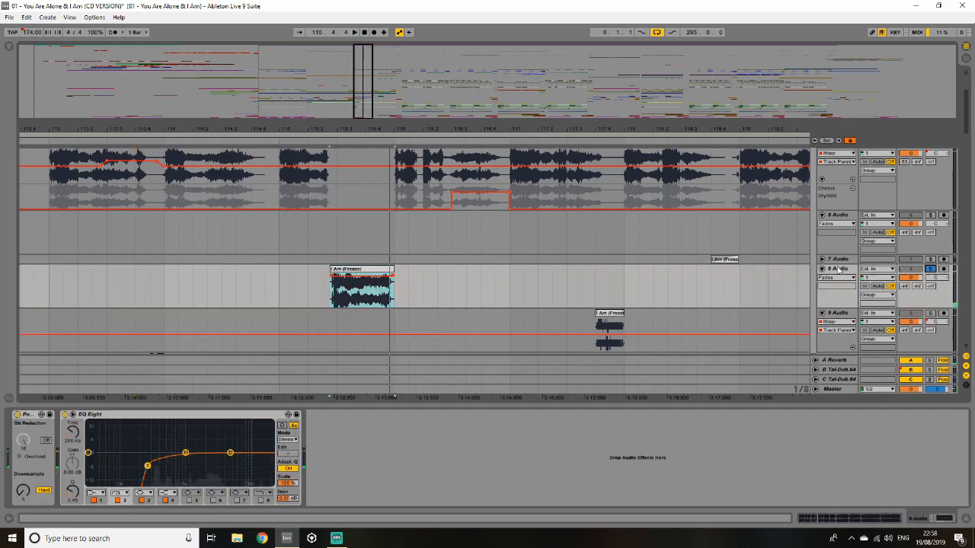
- Select the 9 Audio clip at bar 117.4, solo the track and play the clip
{"action": "scroll", "coordinate": [345, 255], "scroll_direction": "up", "scroll_amount": 3}
{"action": "scroll", "coordinate": [345, 255], "scroll_direction": "down", "scroll_amount": 8}
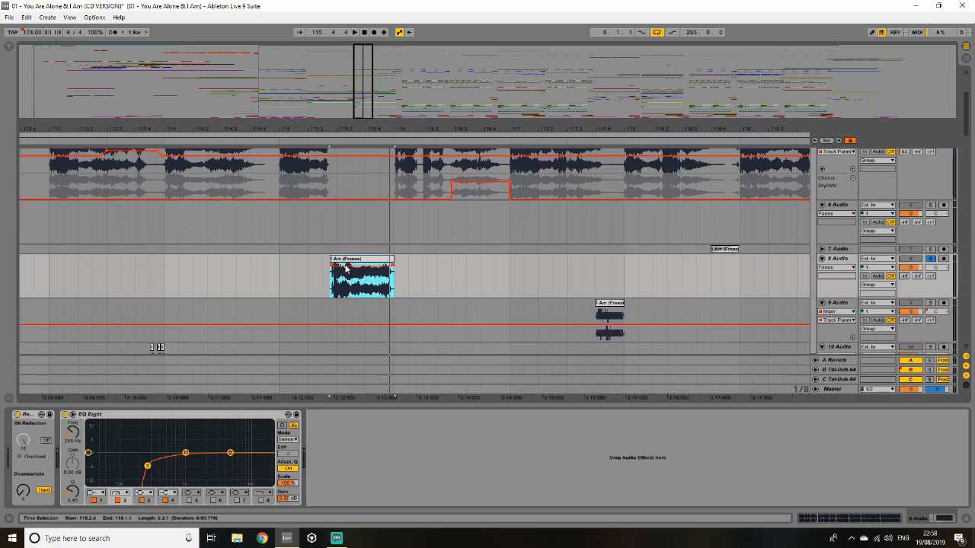
{"action": "left_click", "coordinate": [611, 264]}
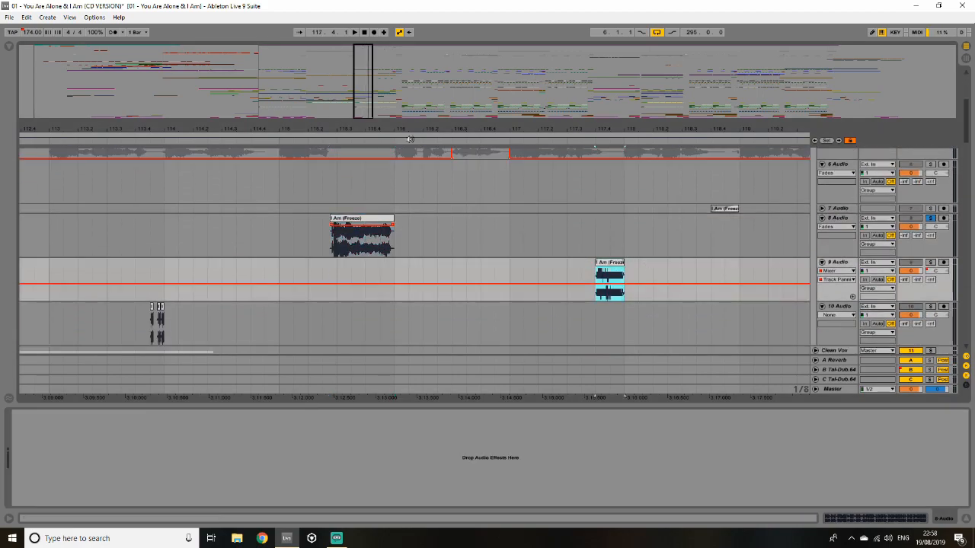
{"action": "key", "text": "z"}
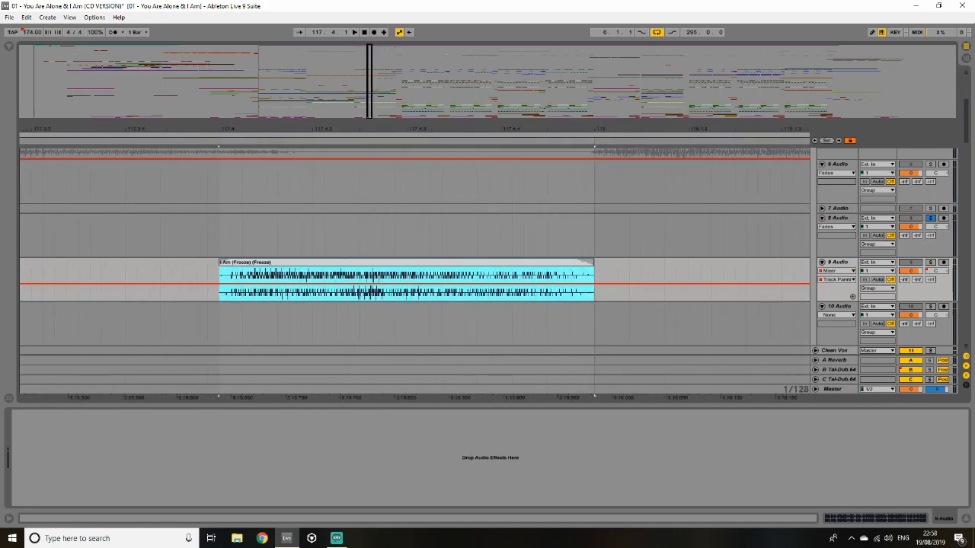
{"action": "left_click", "coordinate": [929, 262]}
{"action": "key", "text": "space"}
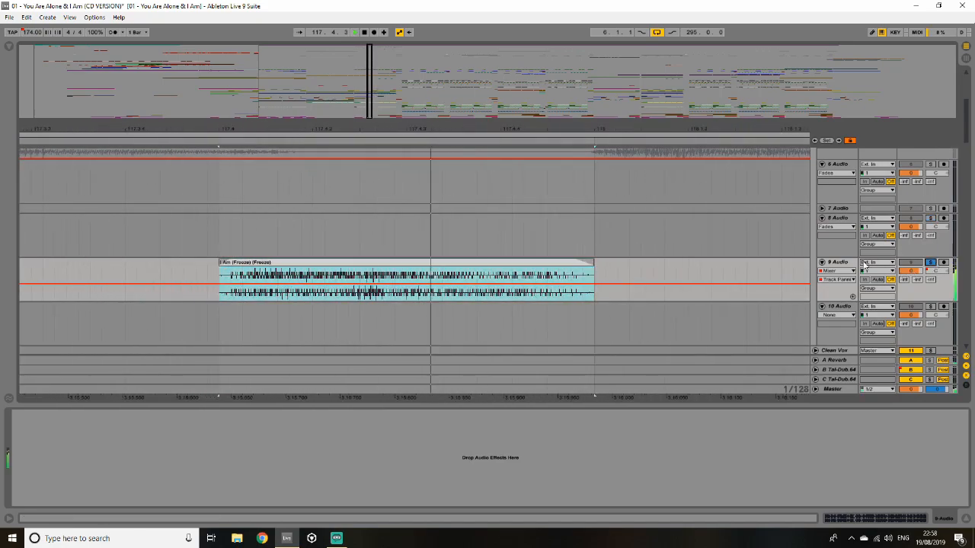
- Fold the 8 Audio track, unfold and solo 7 Audio, and play its fade-in clip at bar 118.4
{"action": "left_click_drag", "start_coordinate": [371, 94], "coordinate": [368, 50]}
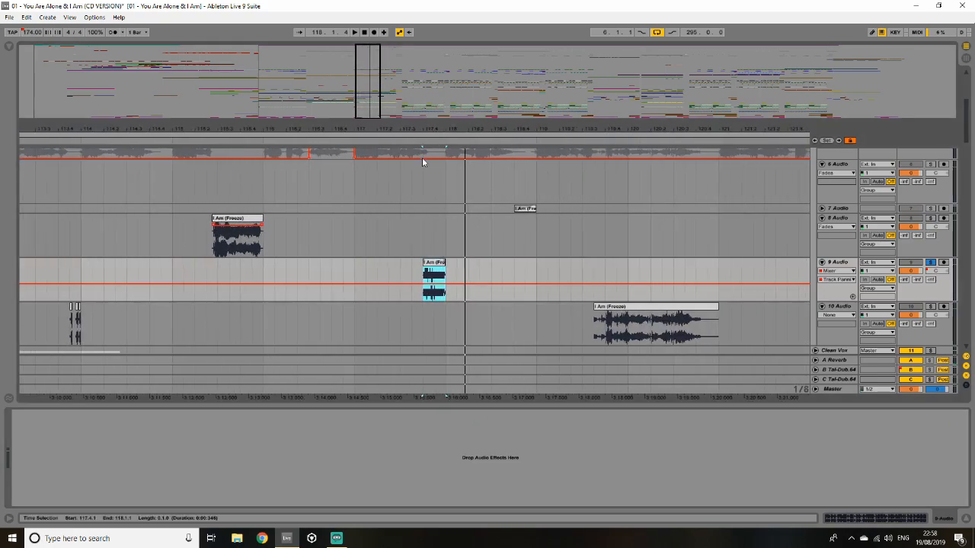
{"action": "left_click", "coordinate": [822, 218]}
{"action": "left_click", "coordinate": [821, 208]}
{"action": "left_click", "coordinate": [526, 229]}
{"action": "left_click", "coordinate": [930, 210]}
{"action": "key", "text": "space"}
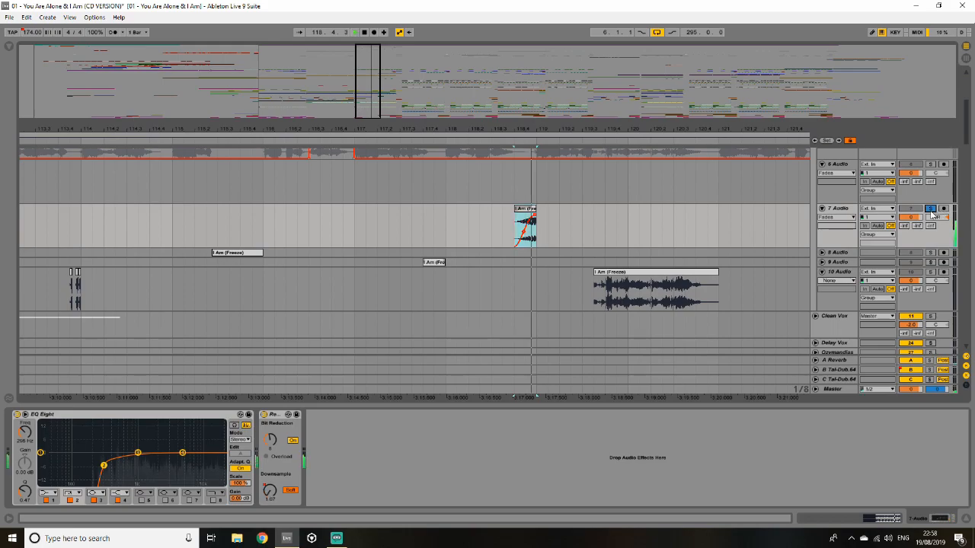
- Solo 5 Audio together with 7 Audio and play from bar 119
{"action": "left_click_drag", "start_coordinate": [378, 92], "coordinate": [383, 144]}
{"action": "scroll", "coordinate": [385, 223], "scroll_direction": "up", "scroll_amount": 2}
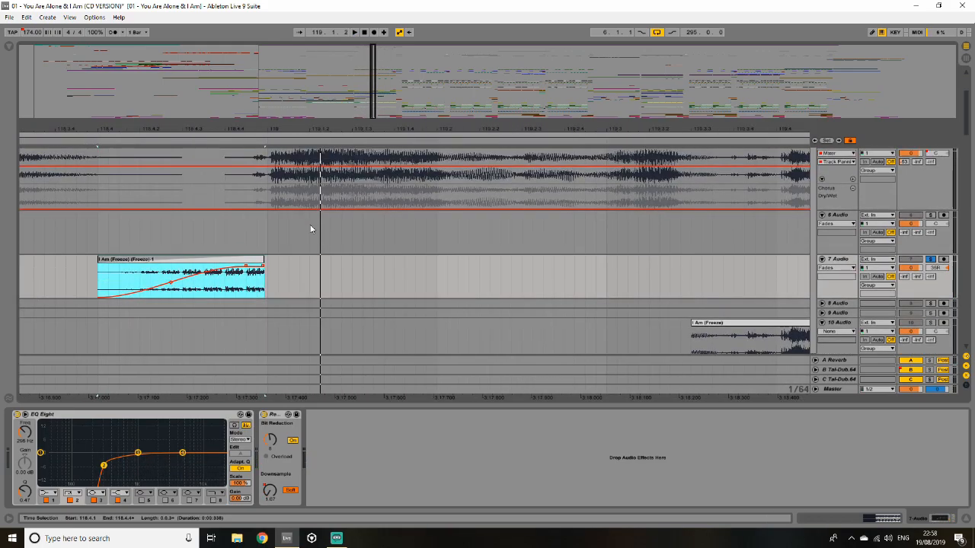
{"action": "left_click", "coordinate": [267, 180]}
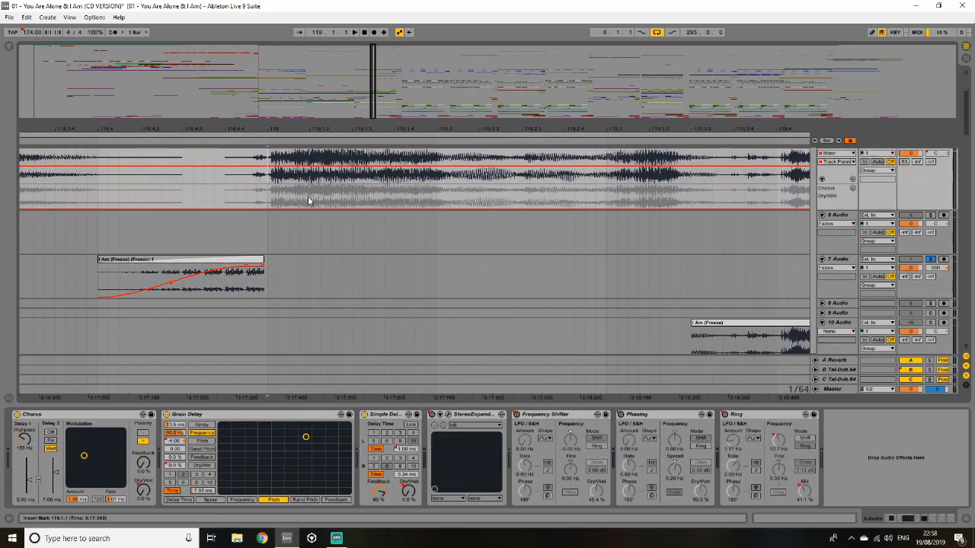
{"action": "scroll", "coordinate": [308, 201], "scroll_direction": "up", "scroll_amount": 2}
{"action": "left_click", "coordinate": [930, 195]}
{"action": "key", "text": "space"}
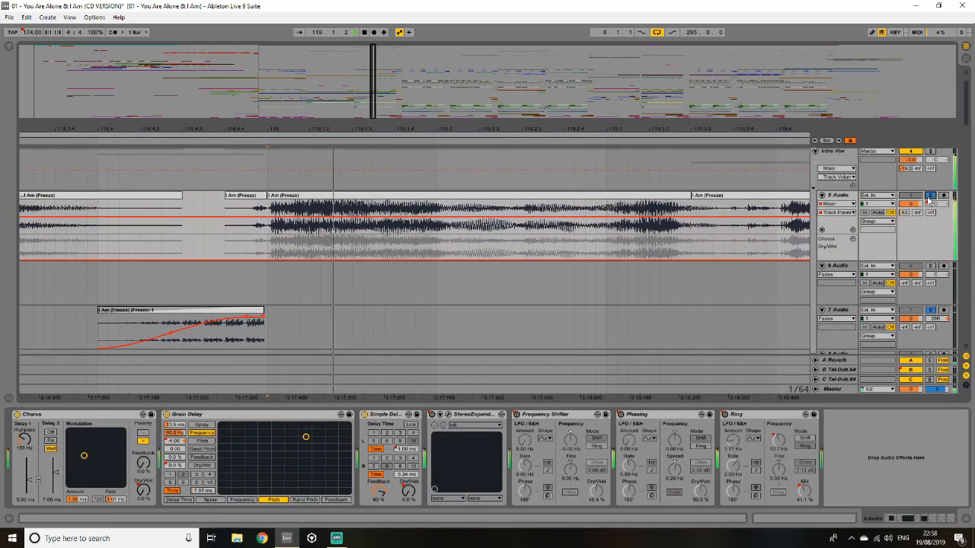
- Replay the 7 Audio fade-in leading into the 5 Audio vocal from bar 118.4
{"action": "left_click", "coordinate": [98, 230]}
{"action": "key", "text": "space"}
{"action": "key", "text": "space"}
{"action": "key", "text": "space"}
{"action": "key", "text": "space"}
{"action": "key", "text": "space"}
- Solo 10 Audio, play its vocal clip at bar 119.3 and open the clip's sample settings to examine its transposition
{"action": "left_click_drag", "start_coordinate": [389, 129], "coordinate": [373, 57]}
{"action": "scroll", "coordinate": [371, 256], "scroll_direction": "down", "scroll_amount": 2}
{"action": "scroll", "coordinate": [371, 257], "scroll_direction": "down", "scroll_amount": 3}
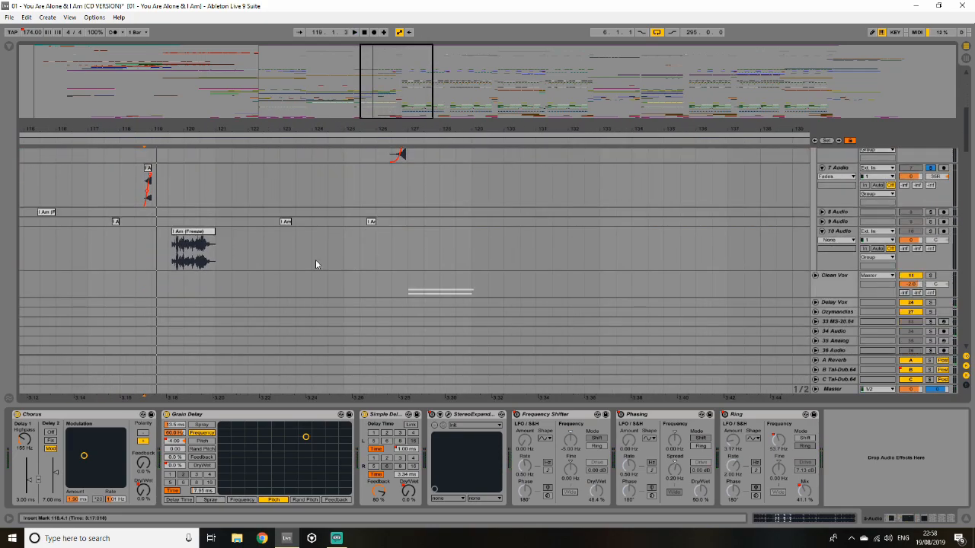
{"action": "left_click", "coordinate": [931, 232]}
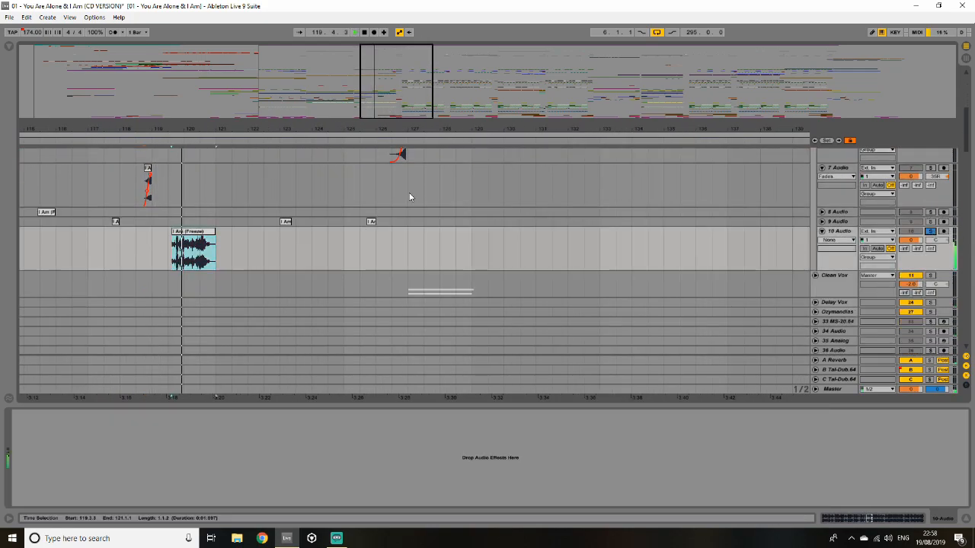
{"action": "double_click", "coordinate": [189, 238]}
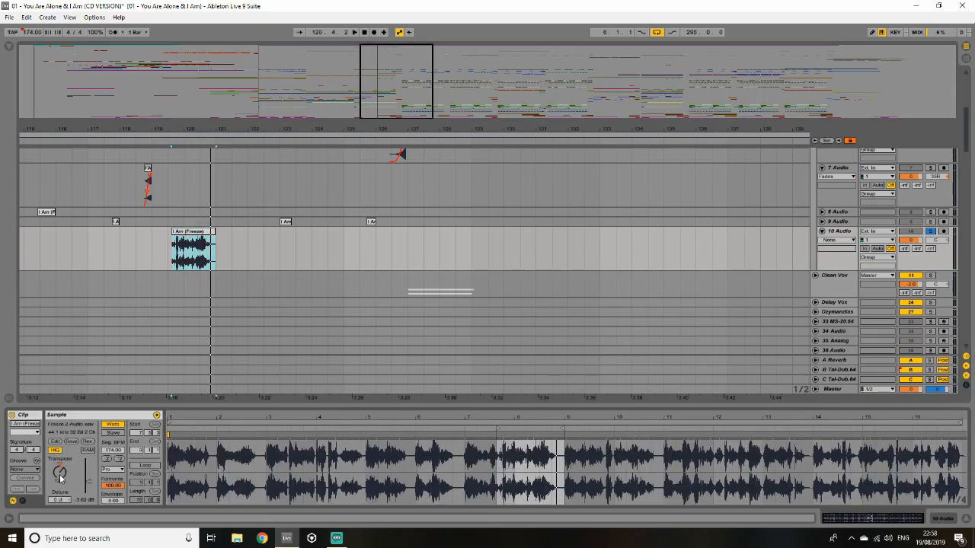
{"action": "key", "text": "space"}
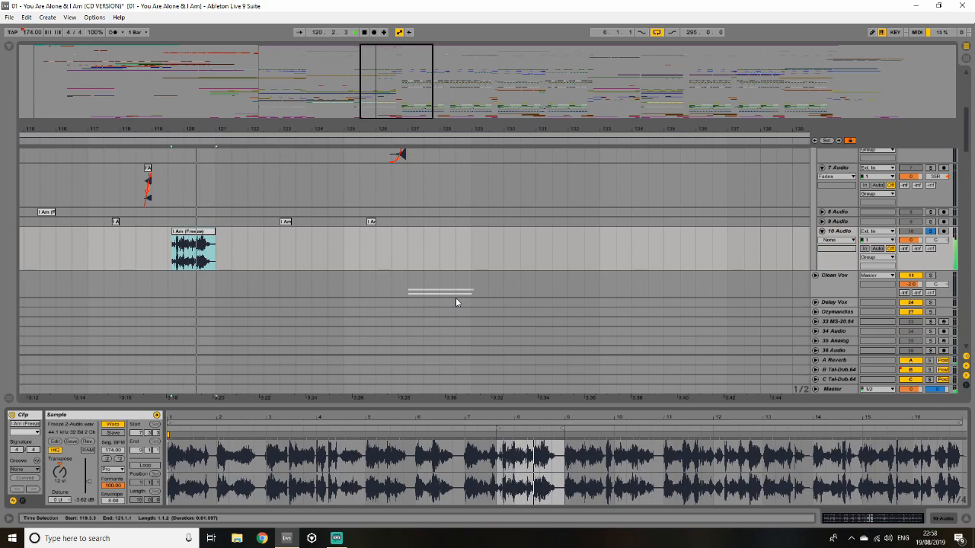
{"action": "key", "text": "space"}
- Solo 5 Audio together with 10 Audio and play the layered vocals from bar 119.3
{"action": "scroll", "coordinate": [455, 300], "scroll_direction": "up", "scroll_amount": 4}
{"action": "left_click_drag", "start_coordinate": [381, 129], "coordinate": [394, 164]}
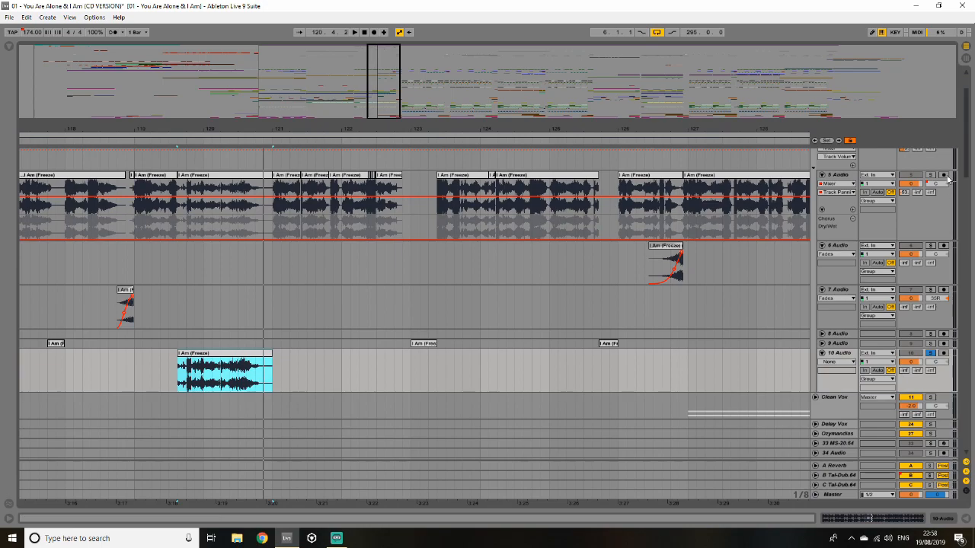
{"action": "left_click", "coordinate": [931, 176], "text": "ctrl"}
{"action": "key", "text": "space"}
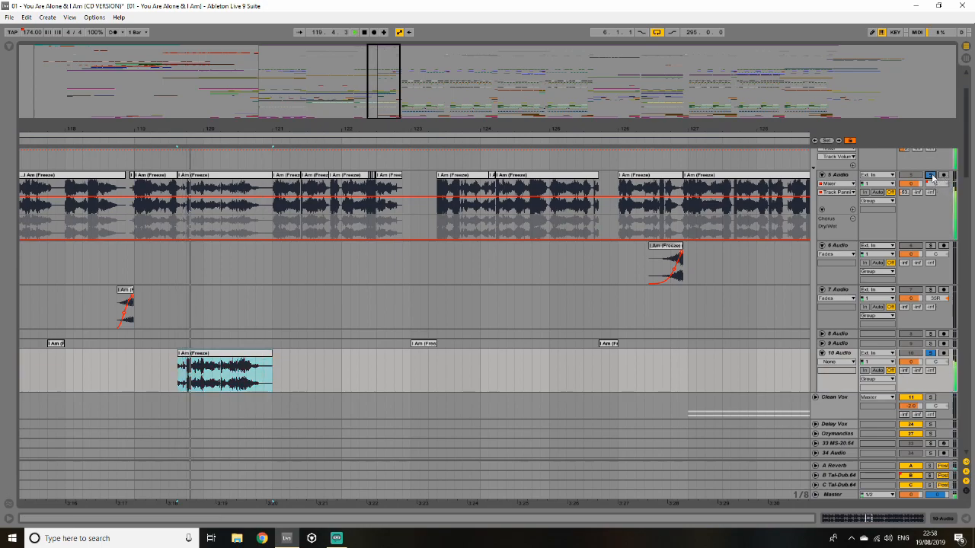
- Unfold and solo 9 Audio, and play its vocal clips at bar 123 and just before bar 126
{"action": "left_click", "coordinate": [413, 343]}
{"action": "left_click", "coordinate": [821, 343]}
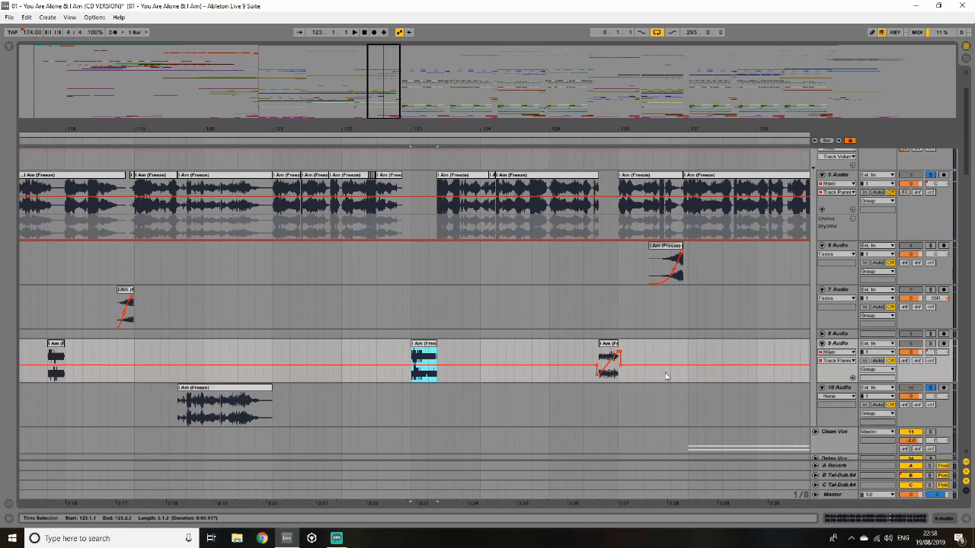
{"action": "left_click", "coordinate": [929, 344]}
{"action": "key", "text": "space"}
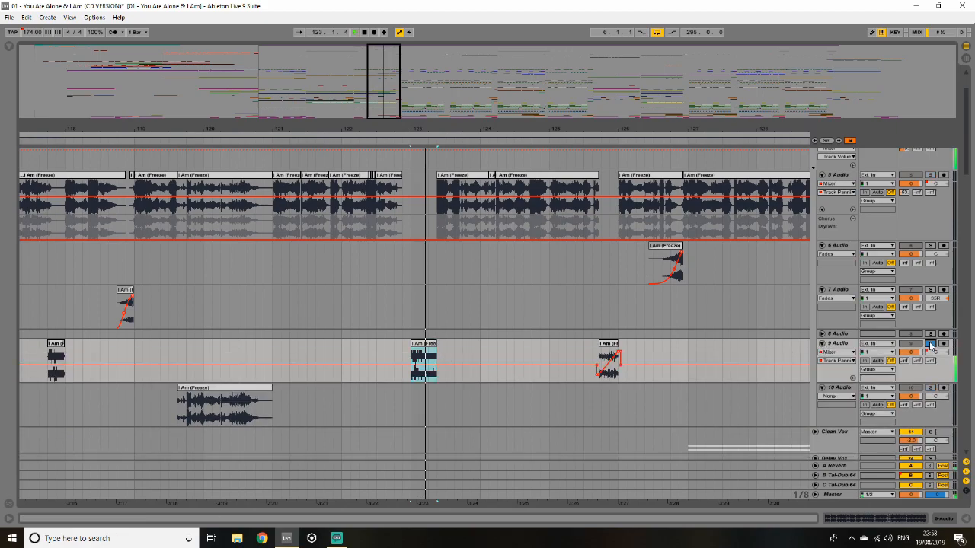
{"action": "left_click", "coordinate": [607, 360]}
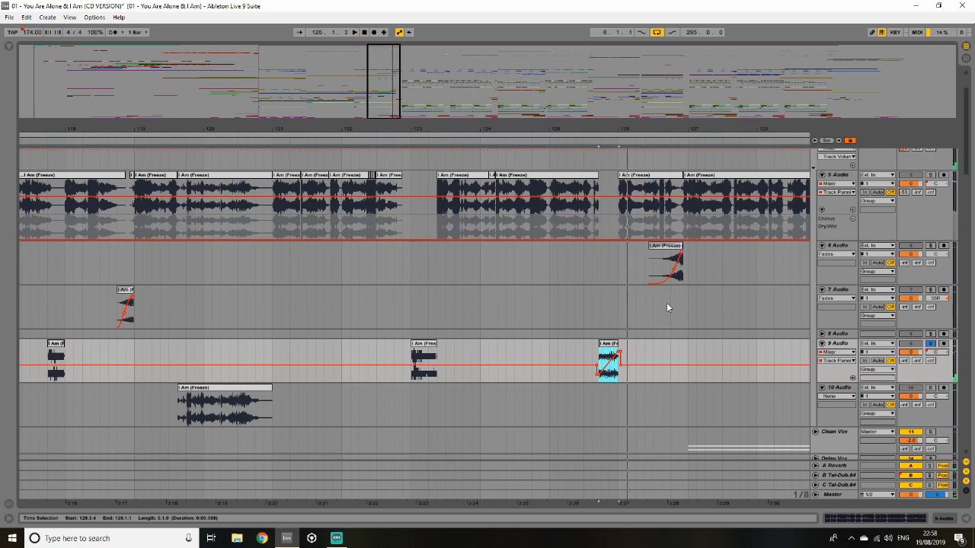
- Solo 6 Audio and play its fade-in vocal clip leading up to bar 127
{"action": "left_click", "coordinate": [663, 266]}
{"action": "left_click", "coordinate": [932, 246]}
{"action": "key", "text": "space"}
{"action": "key", "text": "space"}
- Fold the Intro Vox group with its vocal tracks and 49 Audio, and clear the active solo
{"action": "left_click_drag", "start_coordinate": [379, 92], "coordinate": [379, 71]}
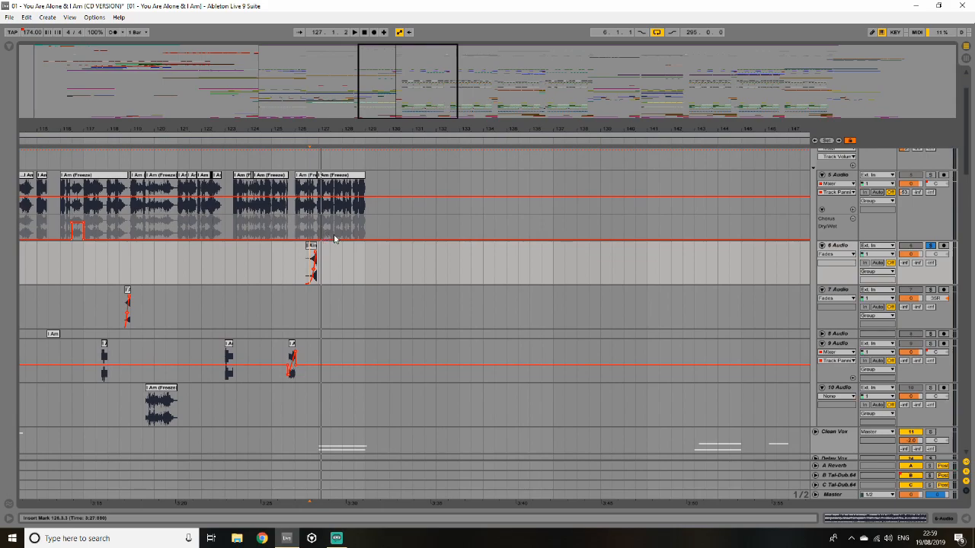
{"action": "scroll", "coordinate": [449, 312], "scroll_direction": "down", "scroll_amount": 10}
{"action": "scroll", "coordinate": [450, 312], "scroll_direction": "down", "scroll_amount": 2}
{"action": "double_click", "coordinate": [401, 114]}
{"action": "scroll", "coordinate": [432, 230], "scroll_direction": "up", "scroll_amount": 5}
{"action": "left_click", "coordinate": [821, 296]}
{"action": "left_click", "coordinate": [821, 252]}
{"action": "left_click", "coordinate": [820, 198]}
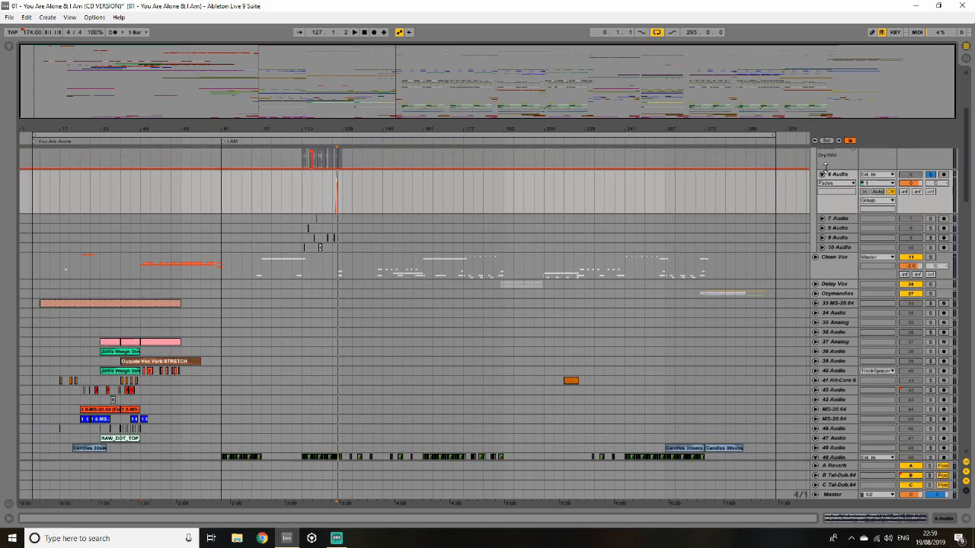
{"action": "left_click", "coordinate": [822, 173]}
{"action": "left_click", "coordinate": [820, 206]}
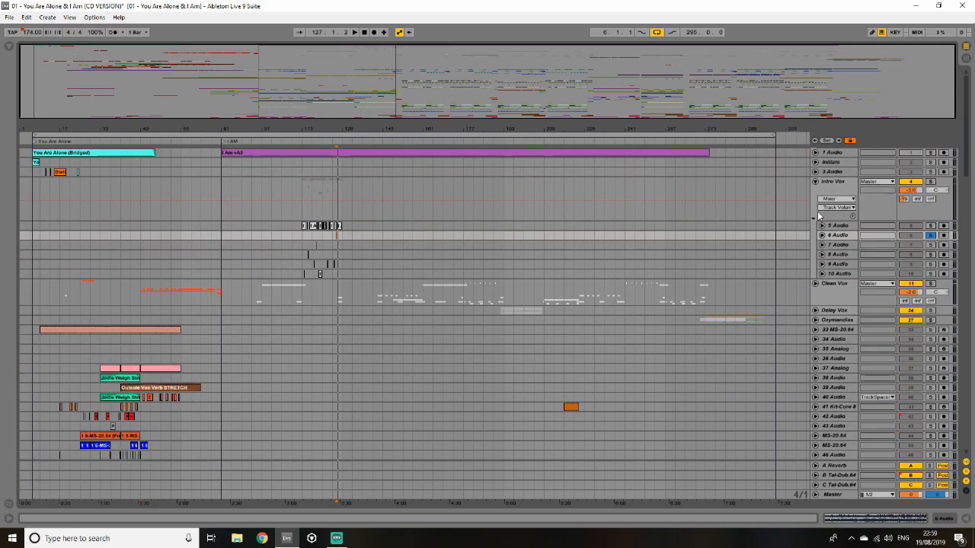
{"action": "left_click", "coordinate": [815, 181]}
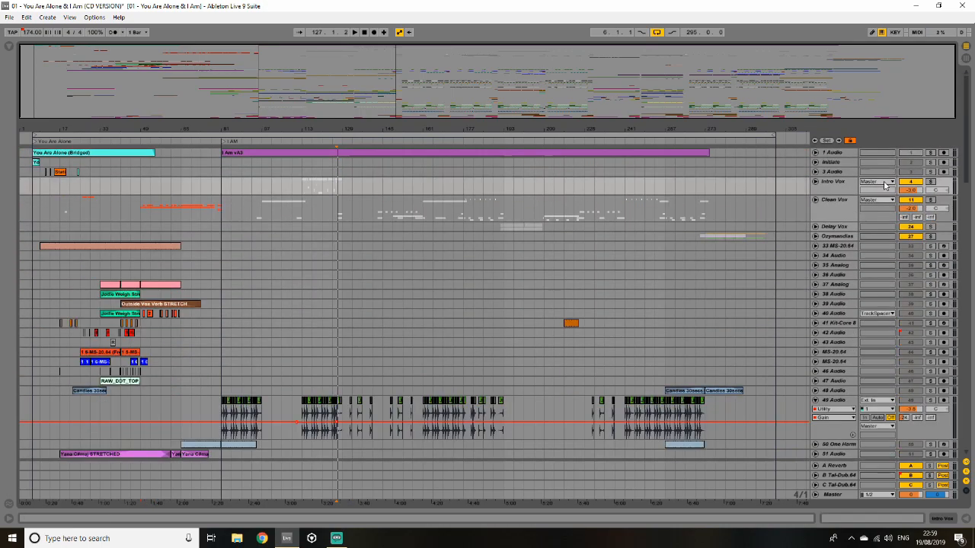
{"action": "left_click", "coordinate": [931, 183]}
{"action": "left_click_drag", "start_coordinate": [970, 162], "coordinate": [968, 185]}
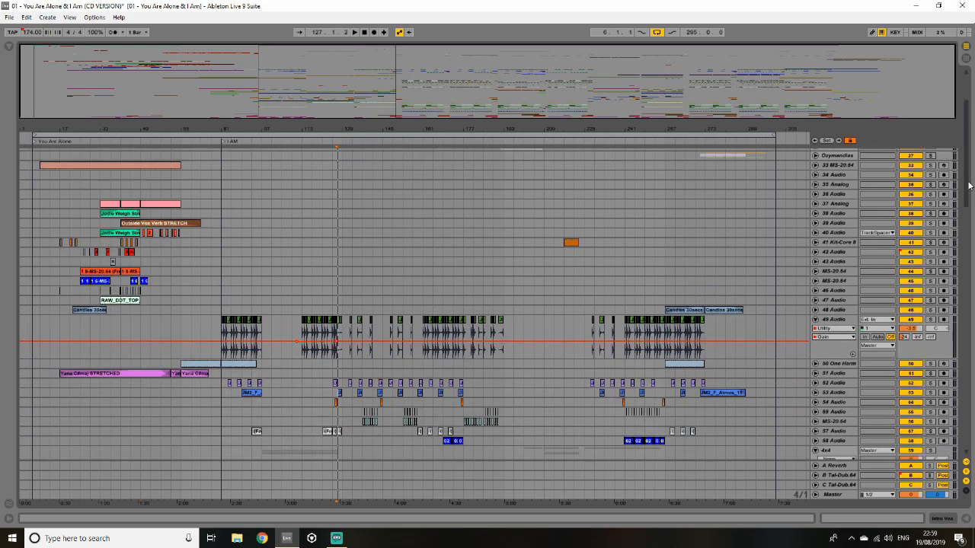
{"action": "left_click", "coordinate": [816, 318]}
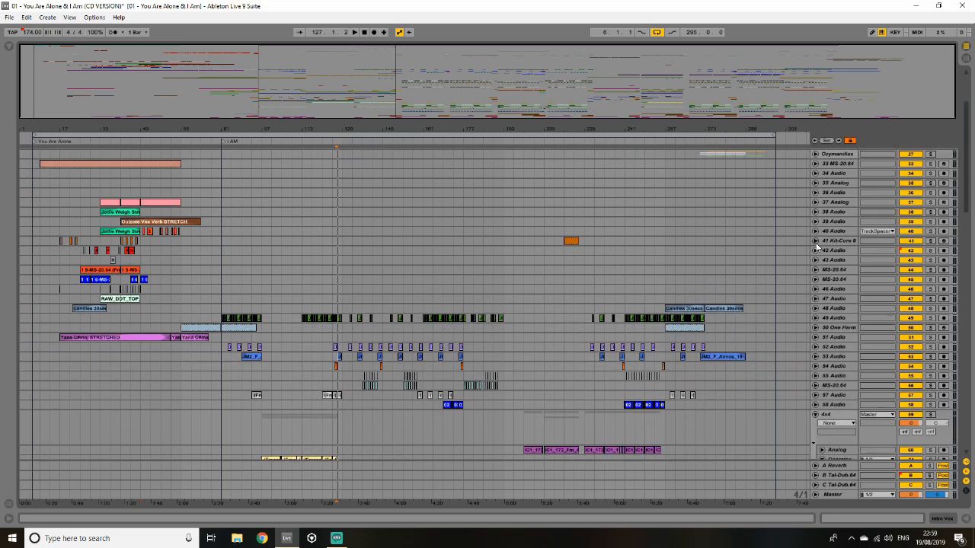
- Unfold 41 Kit-Core 8, solo it and play its orange MIDI clip at bar 217
{"action": "left_click", "coordinate": [814, 241]}
{"action": "double_click", "coordinate": [570, 242]}
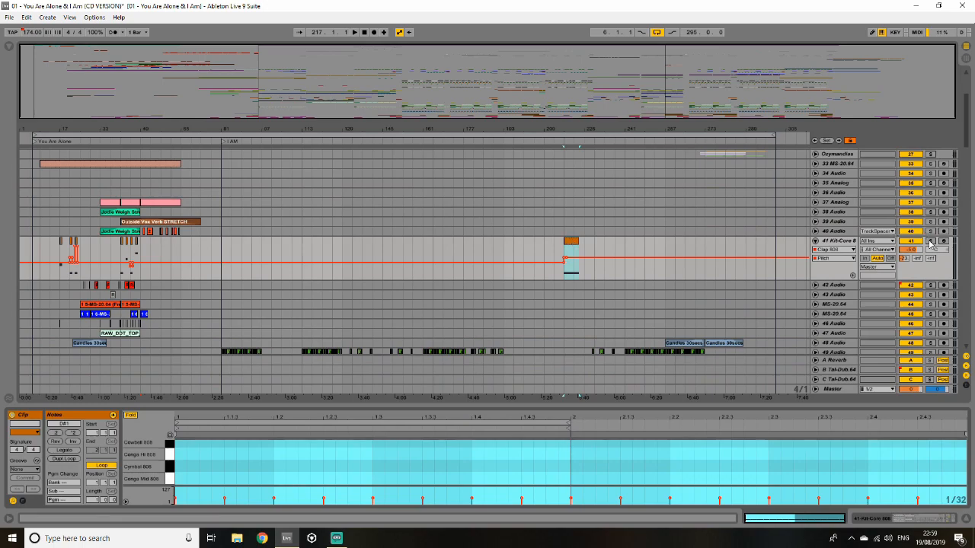
{"action": "left_click", "coordinate": [930, 241]}
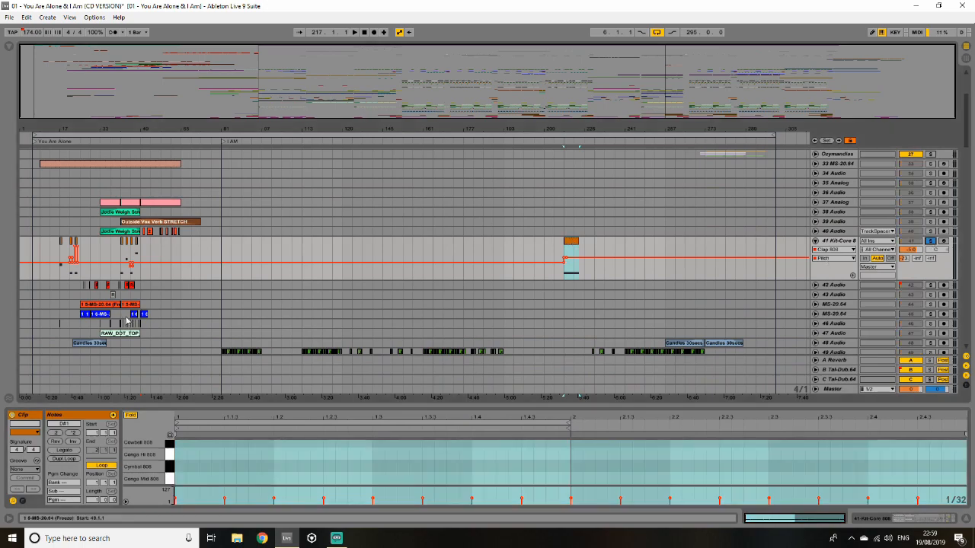
{"action": "left_click", "coordinate": [71, 242]}
{"action": "key", "text": "space"}
{"action": "key", "text": "space"}
{"action": "left_click", "coordinate": [572, 242]}
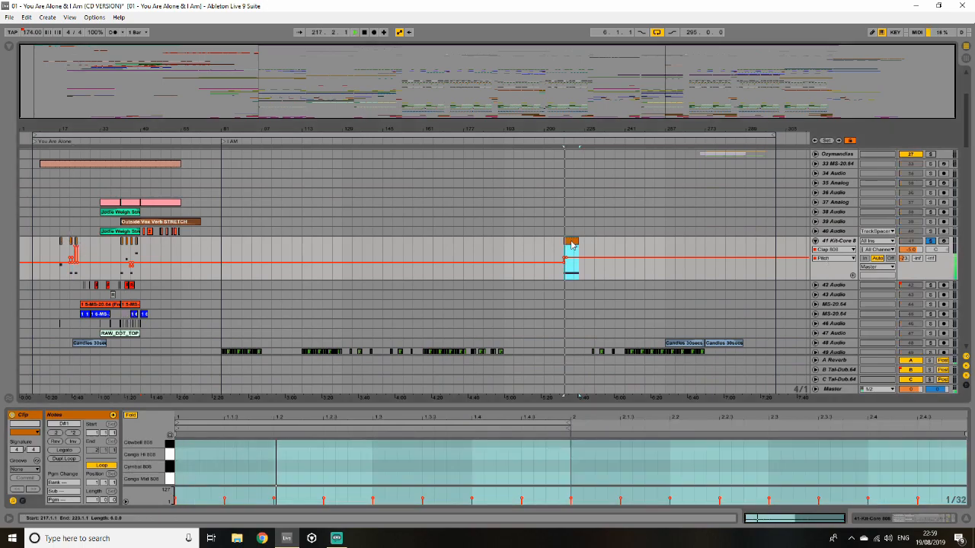
- Solo 48 Audio and play its Candles 30secs clip from bar 257
{"action": "scroll", "coordinate": [637, 274], "scroll_direction": "down", "scroll_amount": 3}
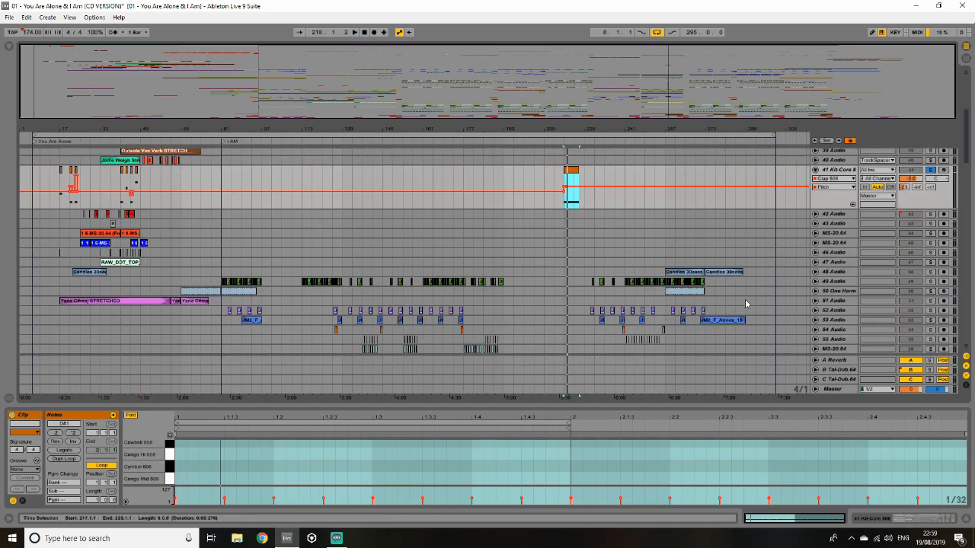
{"action": "left_click", "coordinate": [683, 273]}
{"action": "key", "text": "space"}
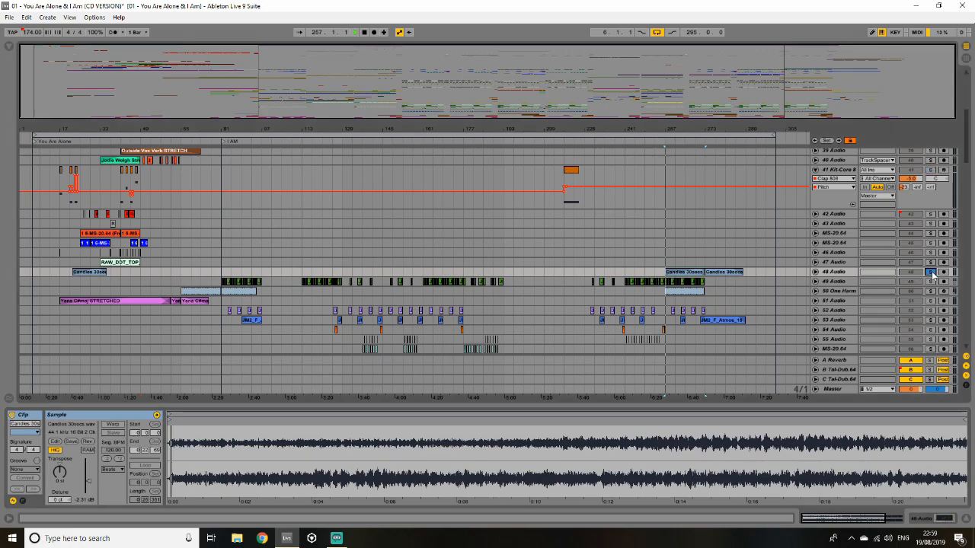
{"action": "left_click", "coordinate": [930, 271]}
{"action": "key", "text": "space"}
{"action": "scroll", "coordinate": [766, 284], "scroll_direction": "down", "scroll_amount": 3}
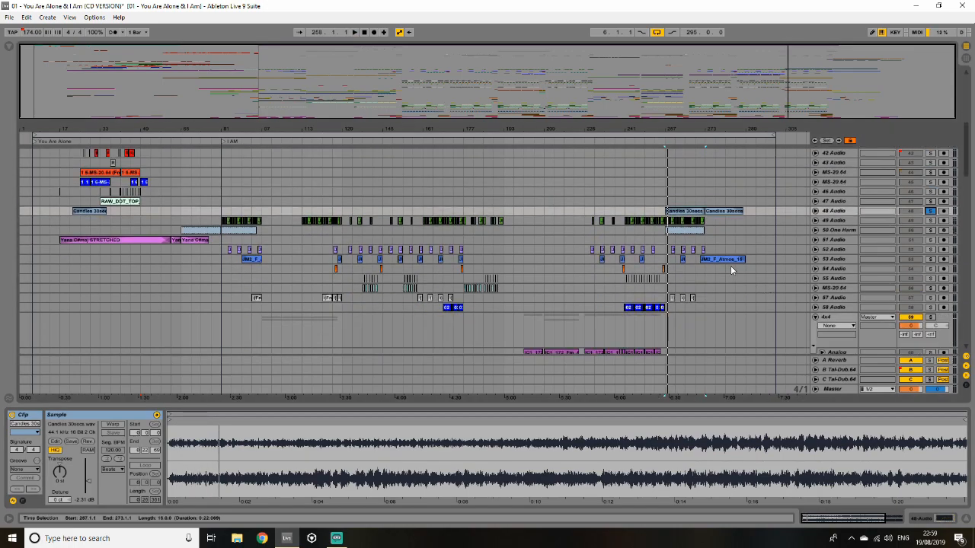
- Open the 50 One Harm clip at bar 257 to examine its looped note pattern
{"action": "left_click", "coordinate": [719, 259]}
{"action": "left_click", "coordinate": [694, 242]}
{"action": "left_click", "coordinate": [684, 230]}
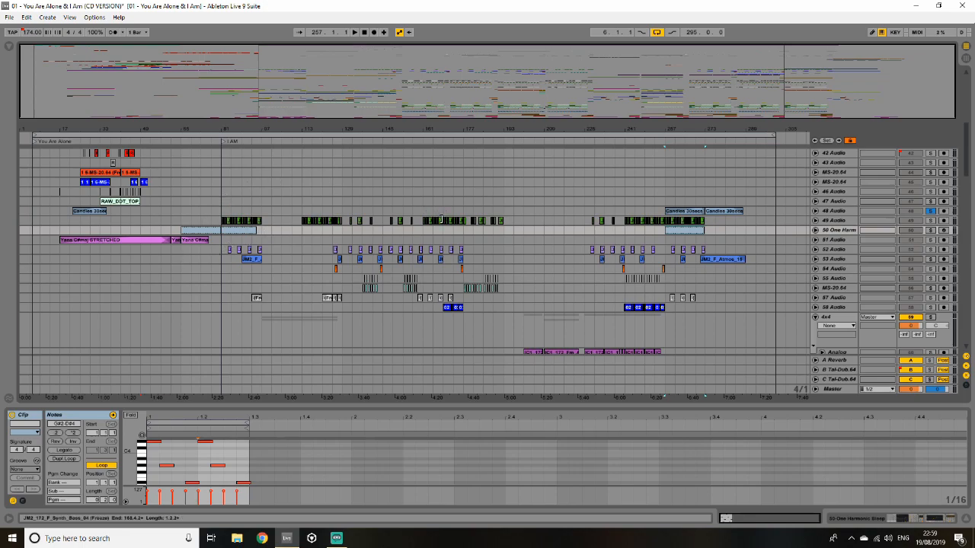
- Solo and unfold the Analog track, play its arpeggio clip from bar 209 and show its effects chain
{"action": "scroll", "coordinate": [548, 287], "scroll_direction": "down", "scroll_amount": 5}
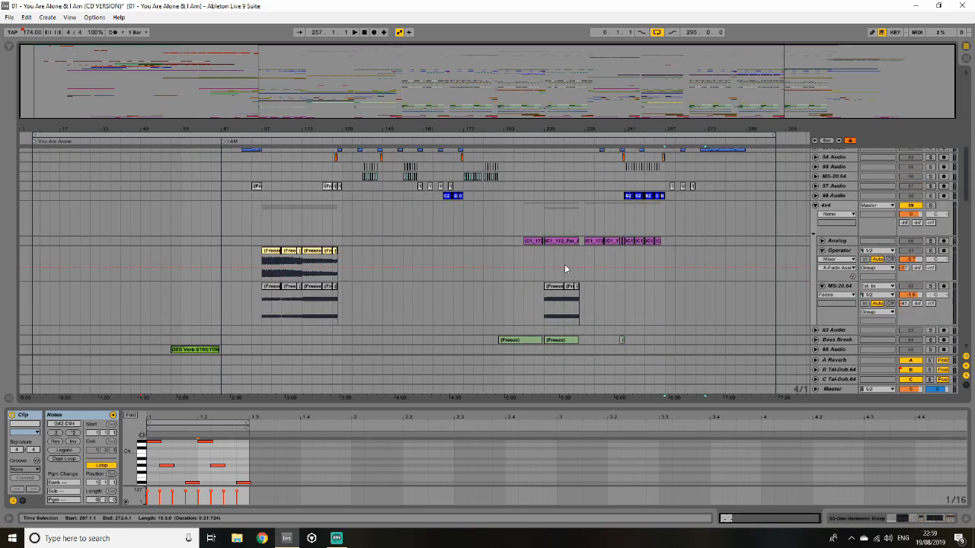
{"action": "left_click", "coordinate": [563, 241]}
{"action": "left_click", "coordinate": [932, 242]}
{"action": "key", "text": "space"}
{"action": "left_click", "coordinate": [823, 242]}
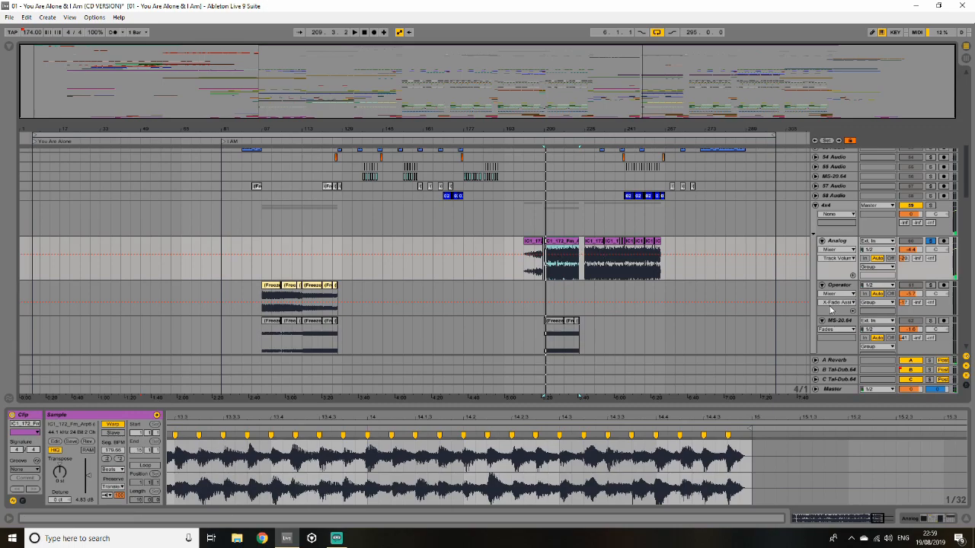
{"action": "double_click", "coordinate": [850, 242]}
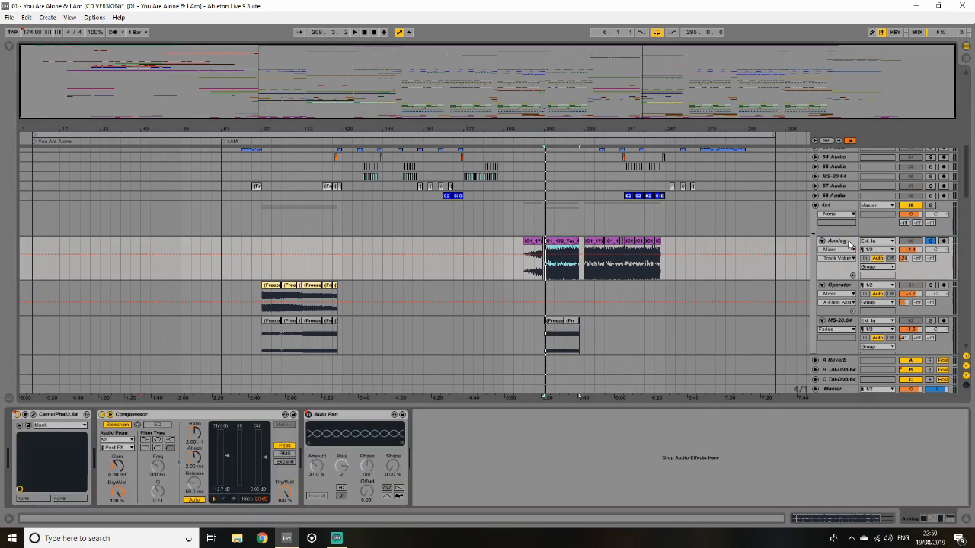
- Play the soloed Analog arpeggio from bar 210.4 on through bar 218
{"action": "left_click_drag", "start_coordinate": [666, 77], "coordinate": [629, 93]}
{"action": "key", "text": "space"}
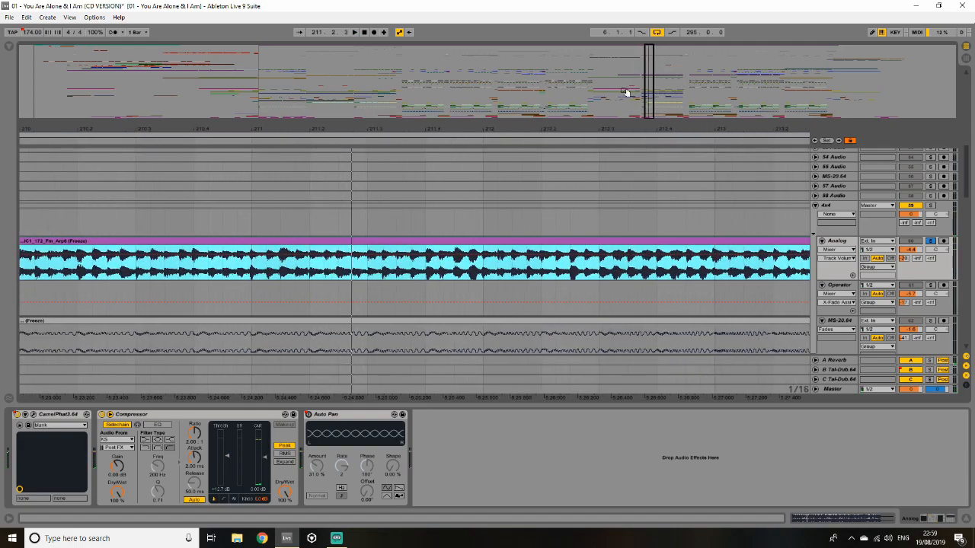
{"action": "left_click", "coordinate": [201, 276]}
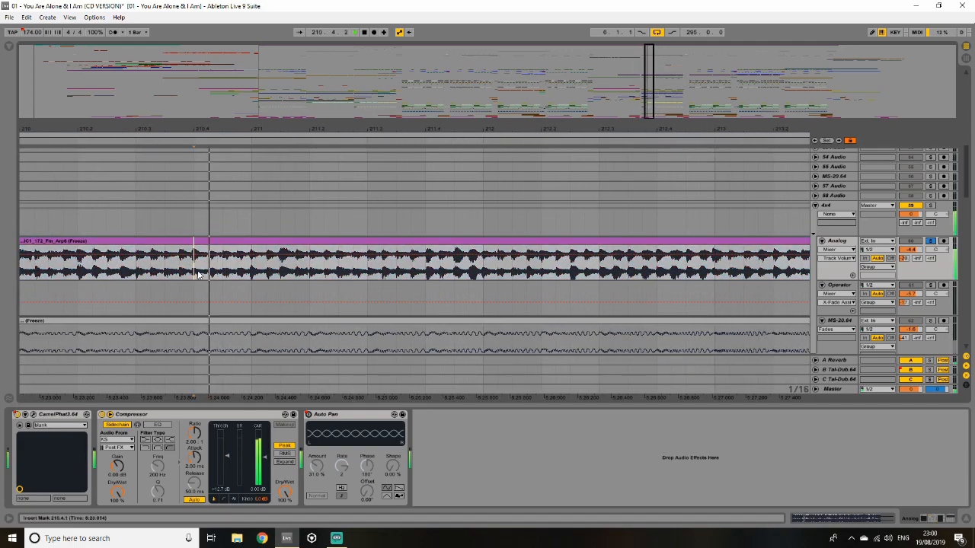
{"action": "left_click_drag", "start_coordinate": [649, 85], "coordinate": [652, 74]}
{"action": "key", "text": "space"}
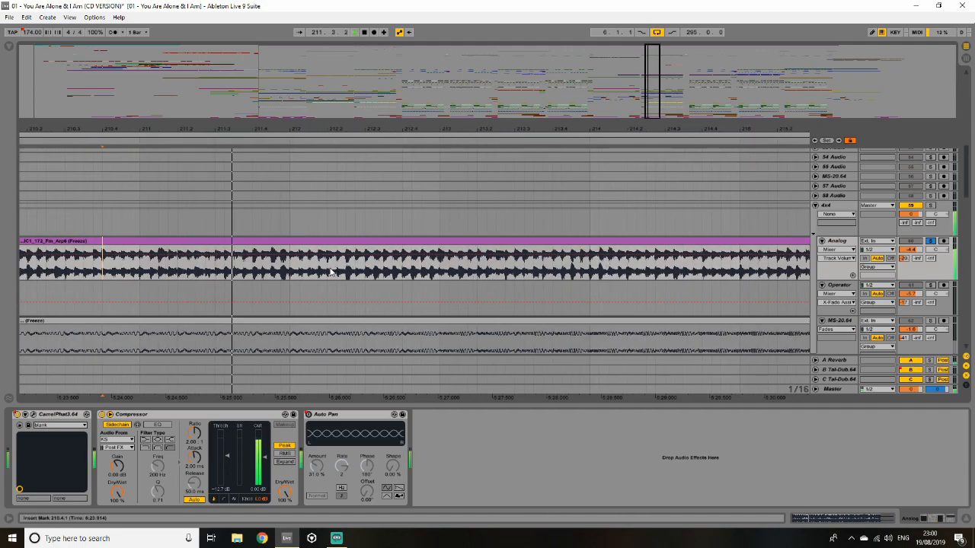
{"action": "mouse_move", "coordinate": [650, 92]}
{"action": "left_mouse_down"}
{"action": "mouse_move", "coordinate": [652, 65]}
{"action": "mouse_move", "coordinate": [662, 80]}
{"action": "left_mouse_up"}
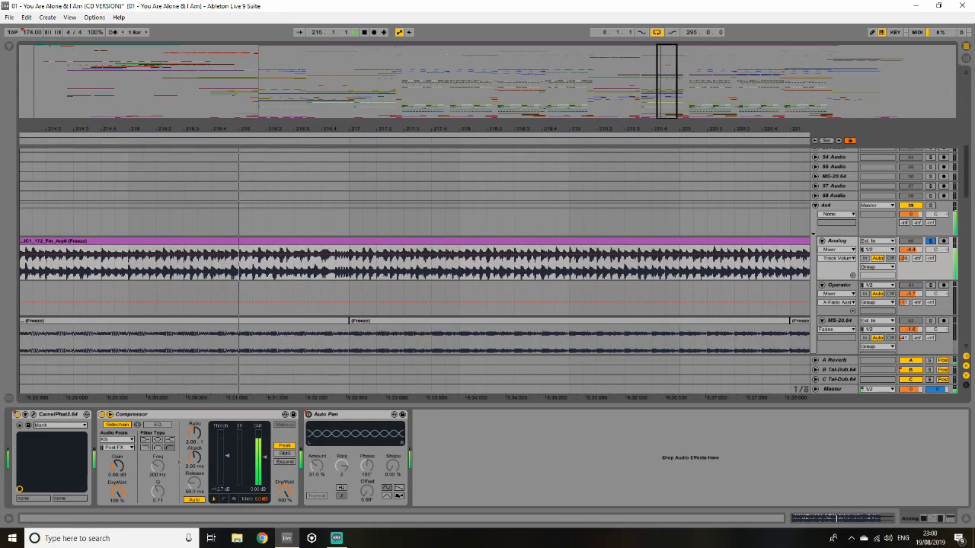
{"action": "left_click_drag", "start_coordinate": [676, 81], "coordinate": [687, 59]}
{"action": "key", "text": "space"}
- Solo MS-20.64 and play its first frozen clip in the breakdown from bar 209
{"action": "scroll", "coordinate": [882, 316], "scroll_direction": "down", "scroll_amount": 3}
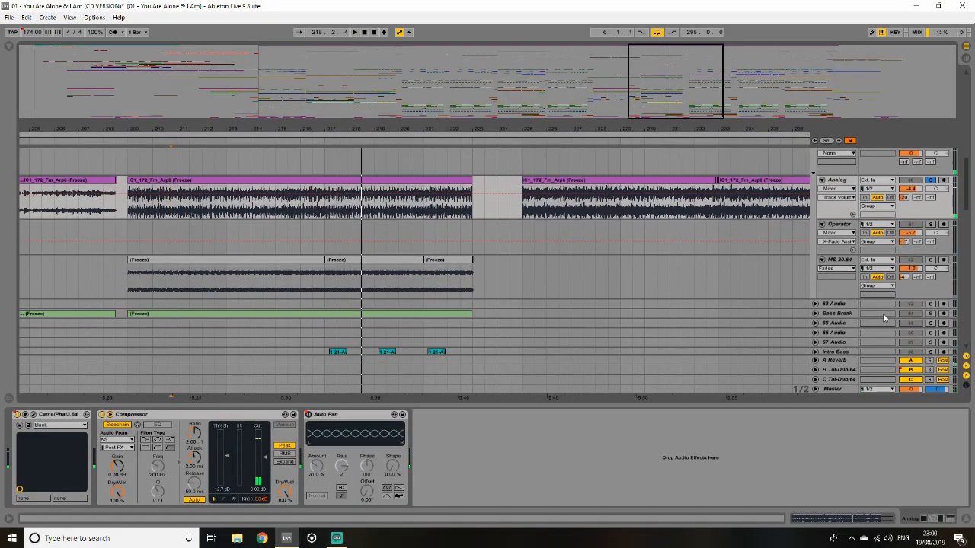
{"action": "left_click", "coordinate": [228, 286]}
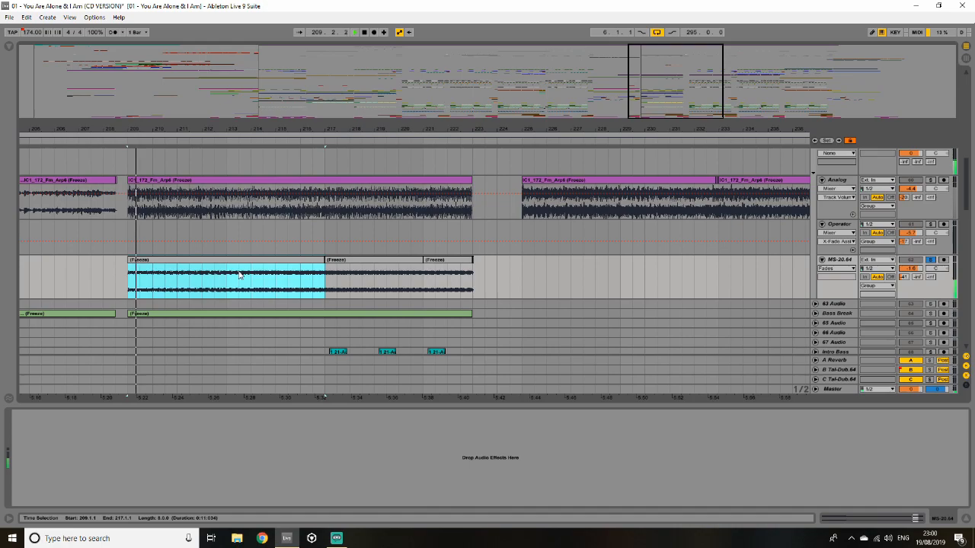
{"action": "key", "text": "space"}
{"action": "left_click", "coordinate": [930, 303]}
{"action": "left_click", "coordinate": [656, 32]}
{"action": "key", "text": "space"}
{"action": "left_click_drag", "start_coordinate": [700, 129], "coordinate": [700, 86]}
{"action": "key", "text": "space"}
- Unfold the Bass Break track and open its frozen clip at bar 191 to show the sample
{"action": "scroll", "coordinate": [693, 204], "scroll_direction": "down", "scroll_amount": 5}
{"action": "scroll", "coordinate": [663, 176], "scroll_direction": "down", "scroll_amount": 3}
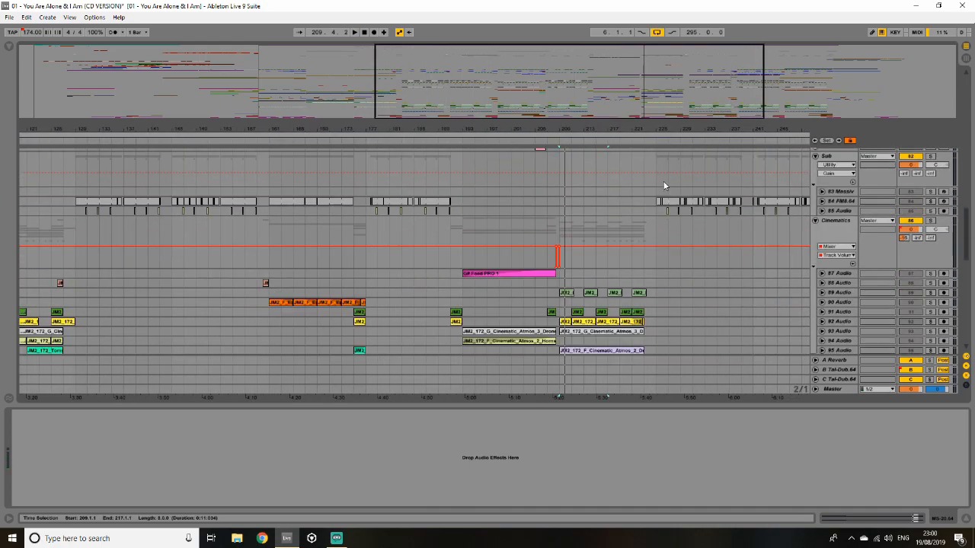
{"action": "scroll", "coordinate": [550, 282], "scroll_direction": "up", "scroll_amount": 5}
{"action": "scroll", "coordinate": [550, 282], "scroll_direction": "up", "scroll_amount": 3}
{"action": "double_click", "coordinate": [522, 283]}
{"action": "left_click", "coordinate": [815, 283]}
{"action": "scroll", "coordinate": [444, 241], "scroll_direction": "down", "scroll_amount": 4}
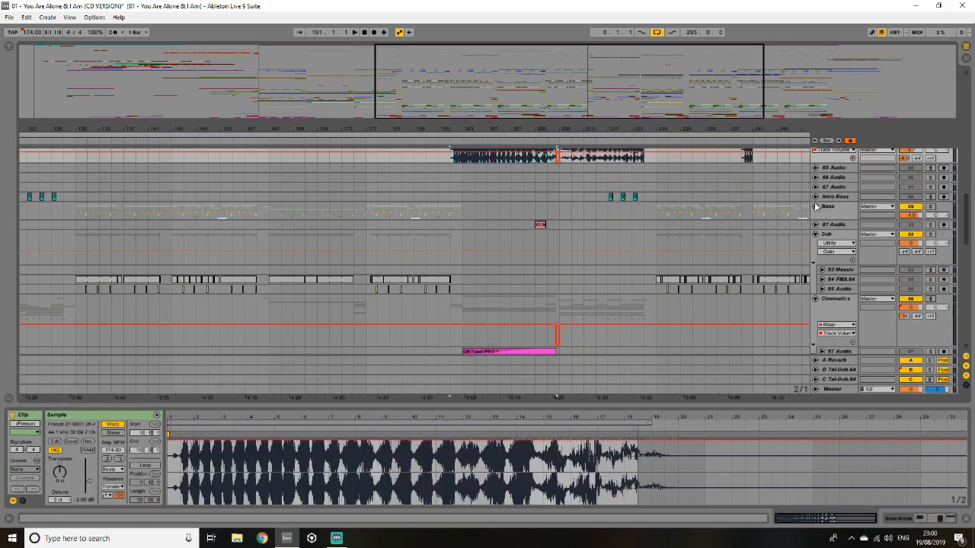
- Unfold the Bass group, solo its FM8.64 track and play the short clip at bar 151
{"action": "left_click", "coordinate": [814, 206]}
{"action": "scroll", "coordinate": [259, 311], "scroll_direction": "down", "scroll_amount": 4}
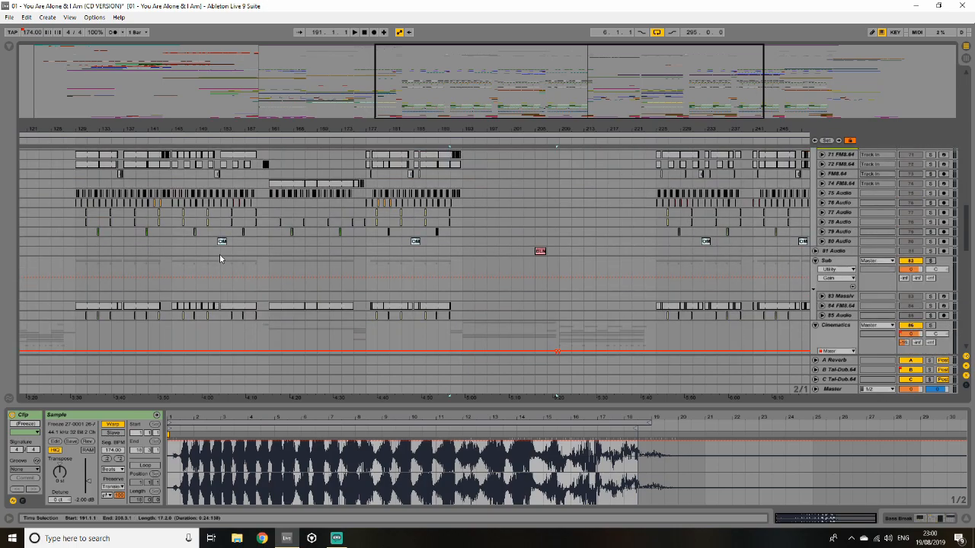
{"action": "left_click", "coordinate": [208, 176]}
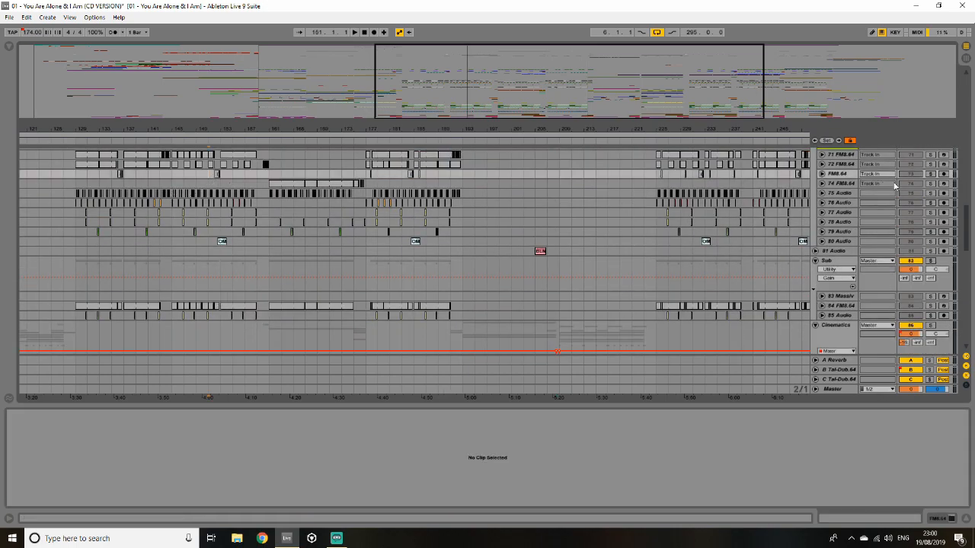
{"action": "key", "text": "space"}
{"action": "left_click_drag", "start_coordinate": [459, 75], "coordinate": [467, 99]}
{"action": "key", "text": "space"}
- Solo Bass Break, play its frozen clip from bar 191 and show the track's effects chain
{"action": "scroll", "coordinate": [522, 203], "scroll_direction": "up", "scroll_amount": 4}
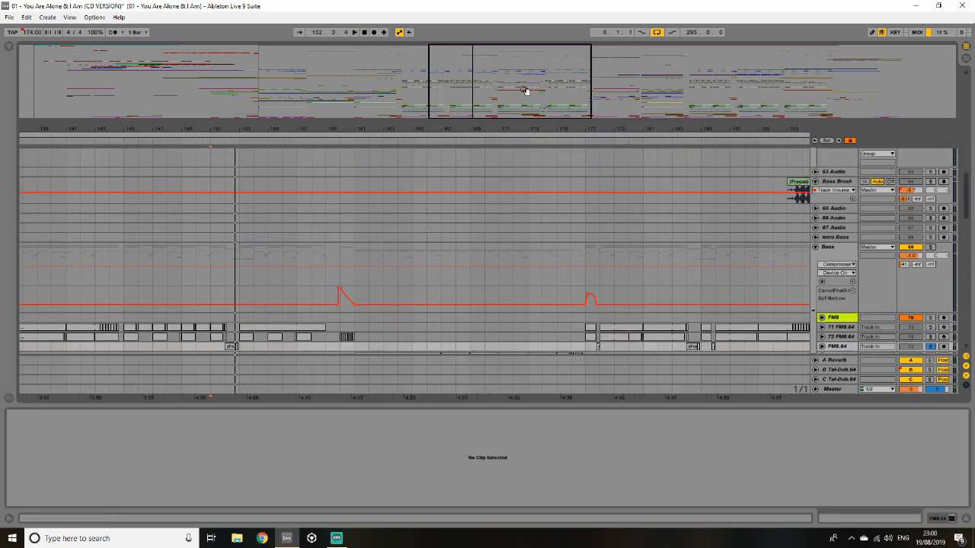
{"action": "left_click_drag", "start_coordinate": [525, 91], "coordinate": [577, 115]}
{"action": "left_click", "coordinate": [533, 181]}
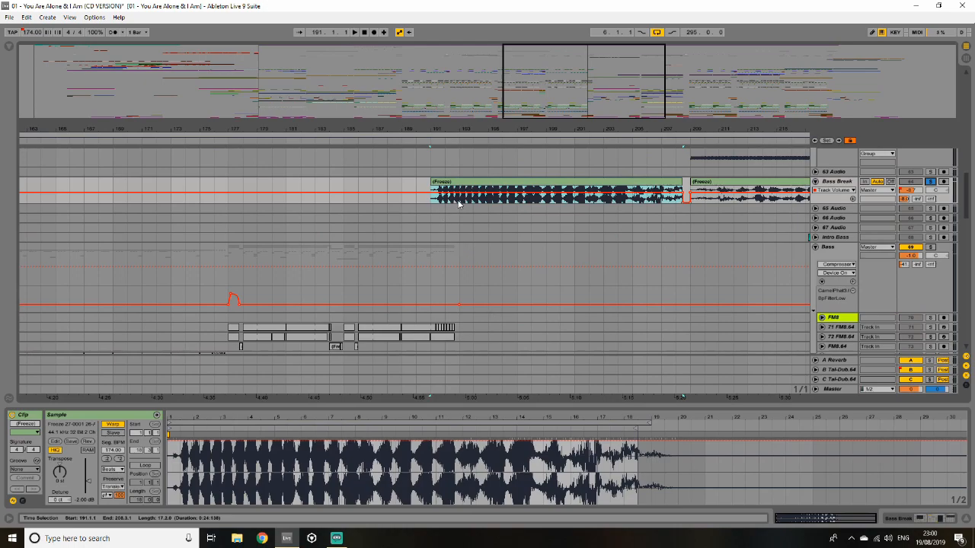
{"action": "key", "text": "space"}
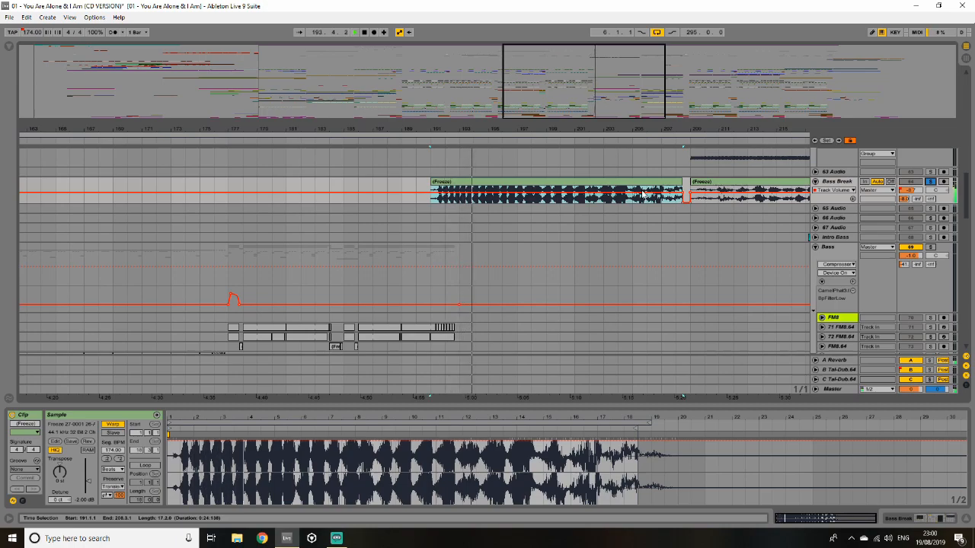
{"action": "left_click", "coordinate": [837, 183]}
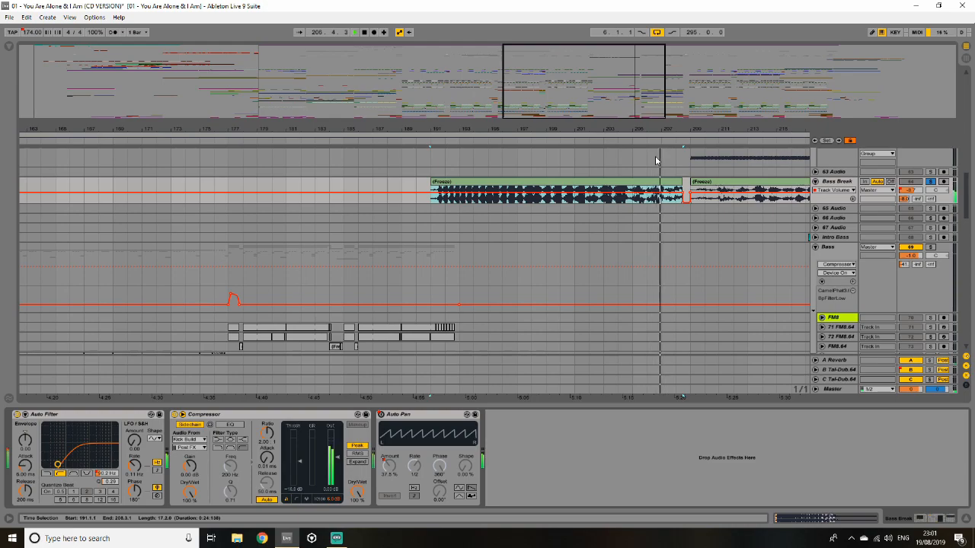
- Switch between the Bass Break clips at bars 191 and 209 to compare the Auto Filter and Auto Pan settings
{"action": "left_click", "coordinate": [513, 156]}
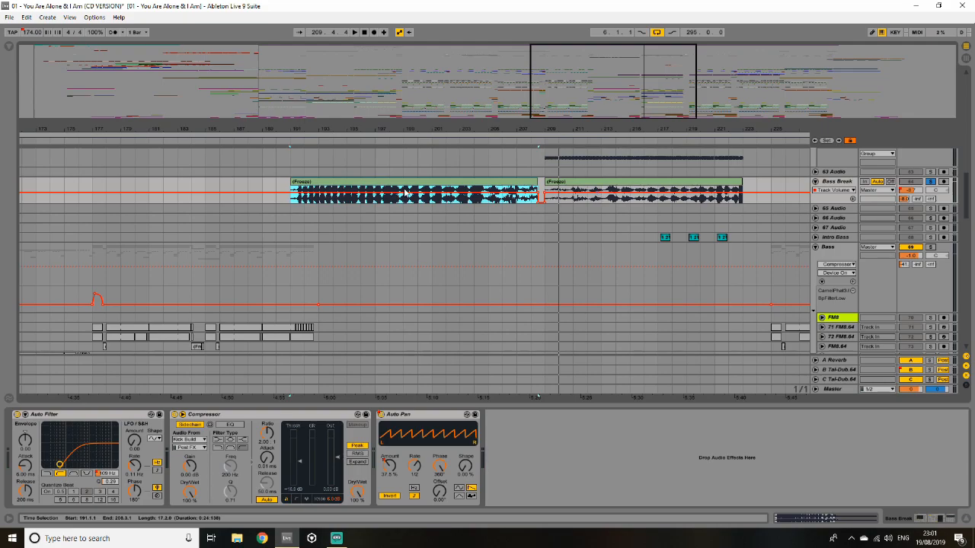
{"action": "left_click", "coordinate": [557, 182]}
{"action": "left_click", "coordinate": [491, 182]}
{"action": "left_click", "coordinate": [636, 186]}
{"action": "left_click", "coordinate": [476, 187]}
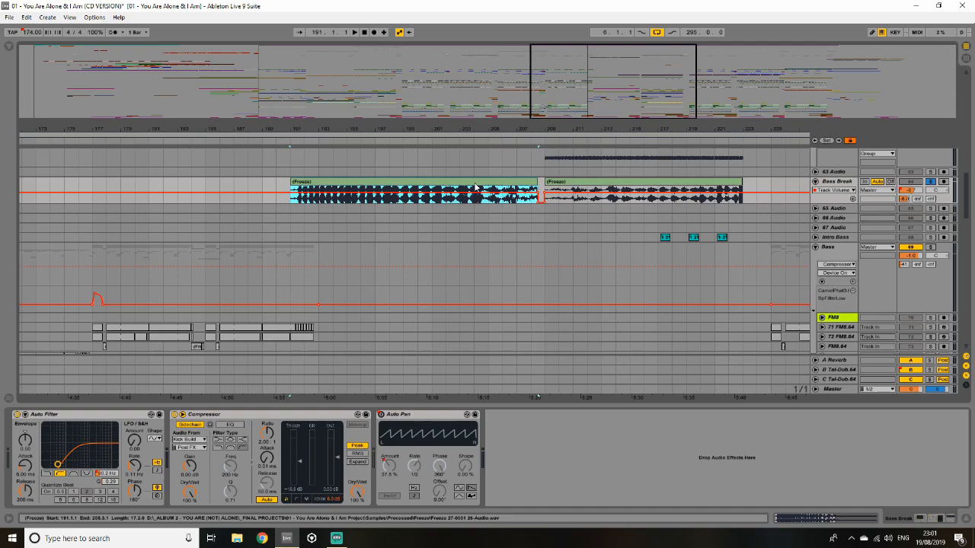
- Try a Grain Delay after the Auto Pan in the Bass Break effects chain and remove it again
{"action": "scroll", "coordinate": [821, 222], "scroll_direction": "down", "scroll_amount": 3}
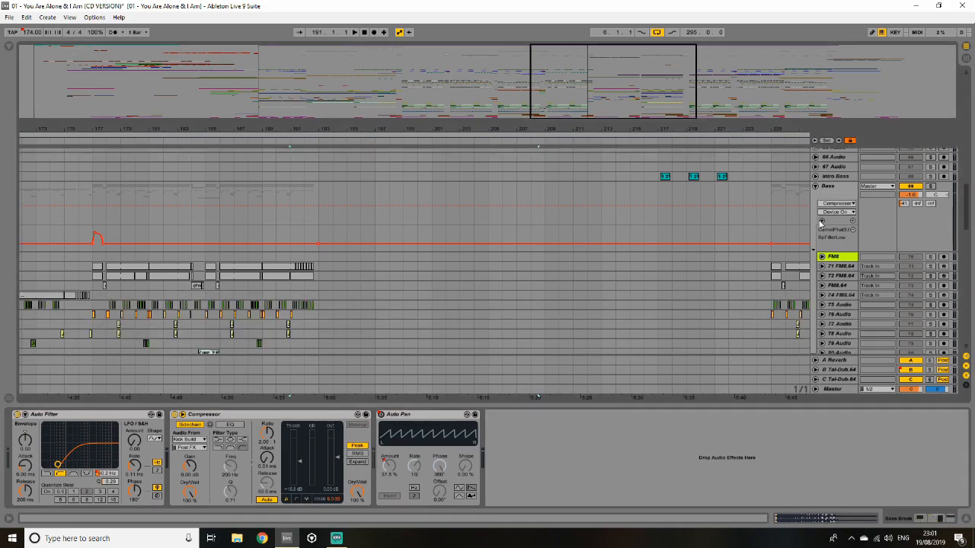
{"action": "left_click_drag", "start_coordinate": [966, 223], "coordinate": [967, 200]}
{"action": "left_click", "coordinate": [9, 48]}
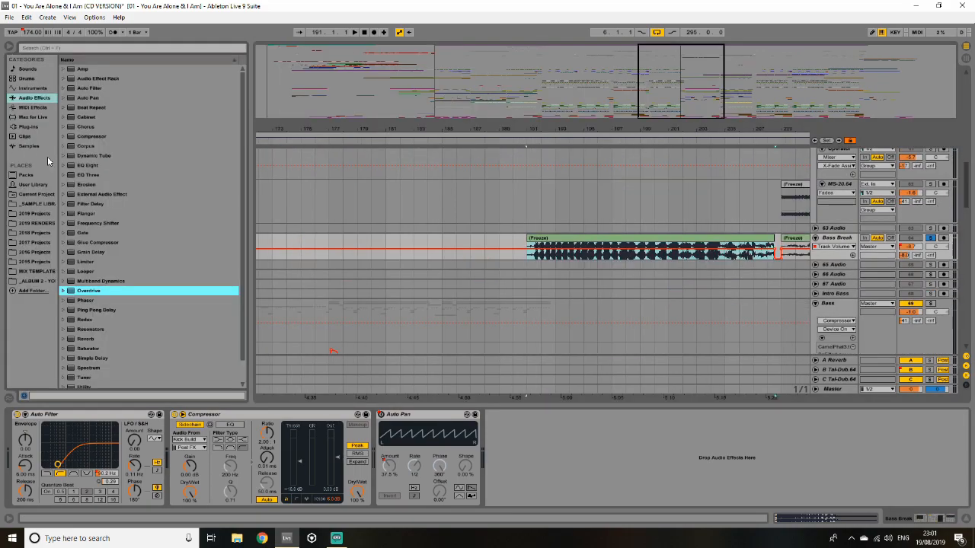
{"action": "left_click", "coordinate": [99, 252]}
{"action": "left_click_drag", "start_coordinate": [533, 457], "coordinate": [531, 437]}
{"action": "left_click", "coordinate": [534, 417]}
{"action": "key", "text": "Delete"}
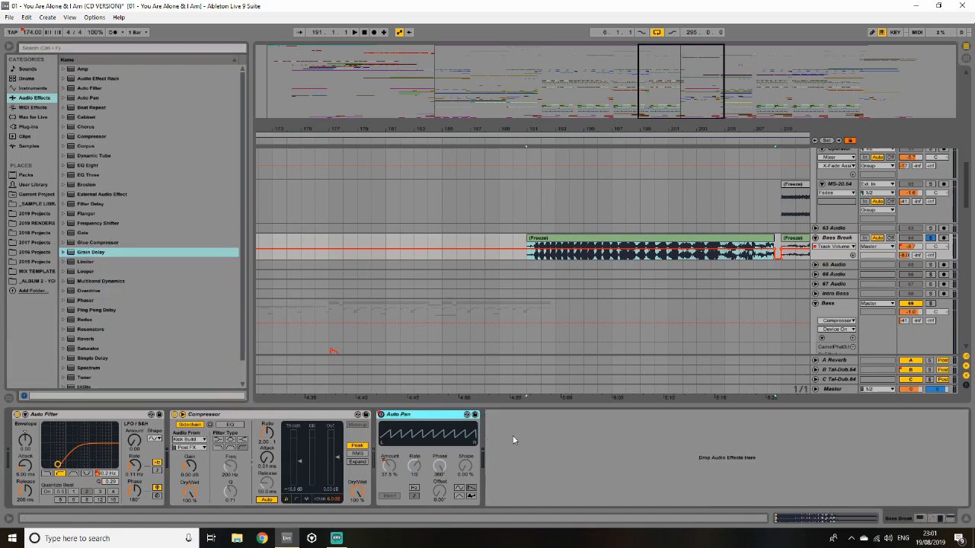
{"action": "left_click", "coordinate": [7, 47]}
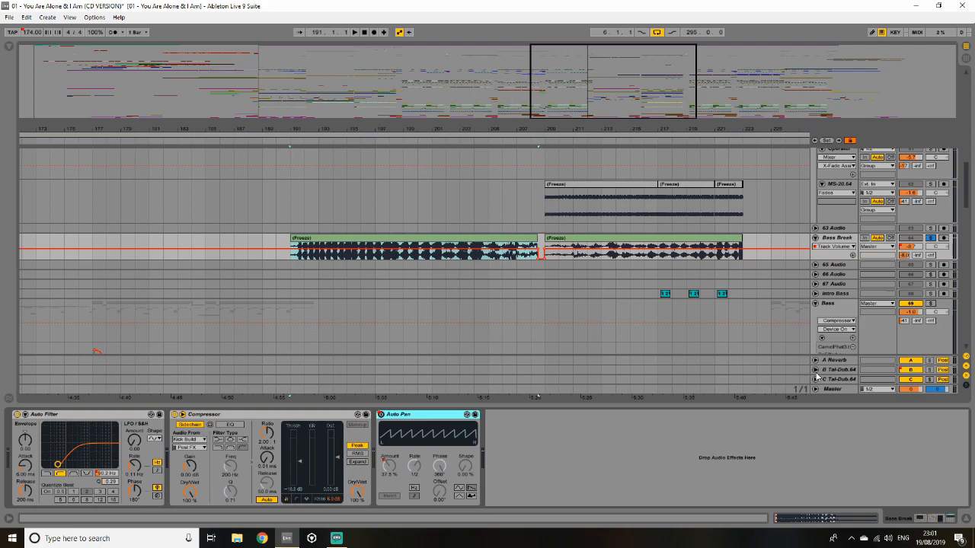
- Fold and unsolo the Bass Break track, then play the full mix from bar 205 while reviewing the sub, cinematic and drum tracks
{"action": "left_click", "coordinate": [816, 240]}
{"action": "left_click", "coordinate": [965, 520]}
{"action": "scroll", "coordinate": [667, 274], "scroll_direction": "down", "scroll_amount": 5}
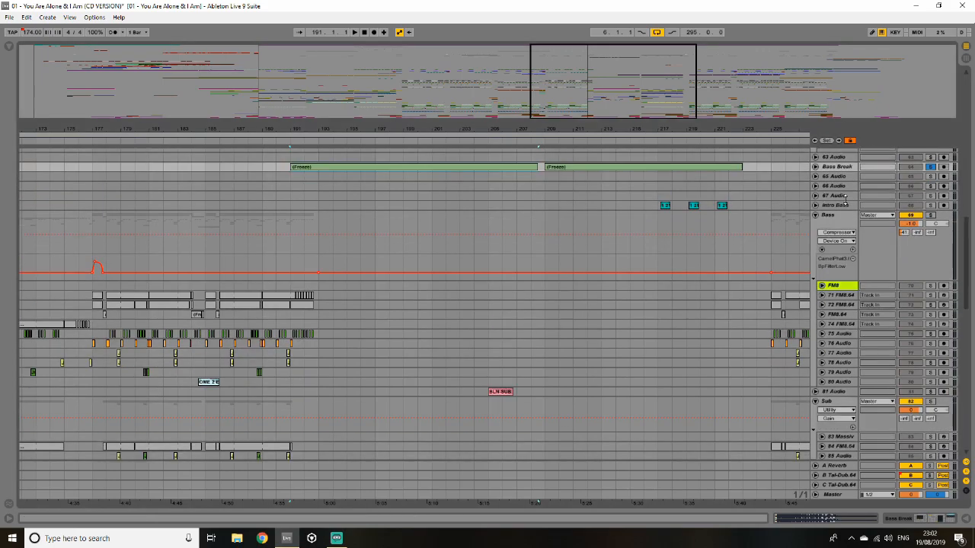
{"action": "scroll", "coordinate": [587, 213], "scroll_direction": "up", "scroll_amount": 2}
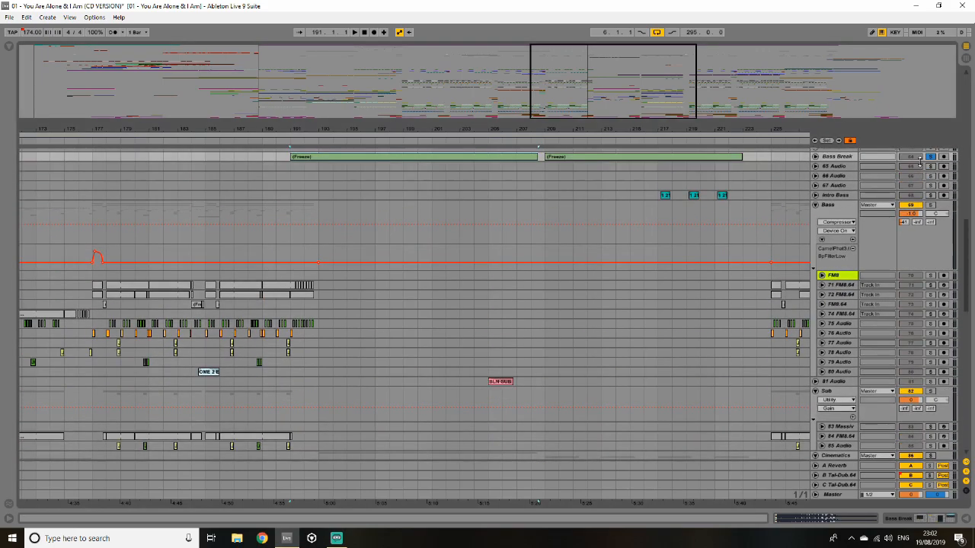
{"action": "left_click", "coordinate": [494, 167]}
{"action": "scroll", "coordinate": [499, 173], "scroll_direction": "down", "scroll_amount": 3}
{"action": "key", "text": "space"}
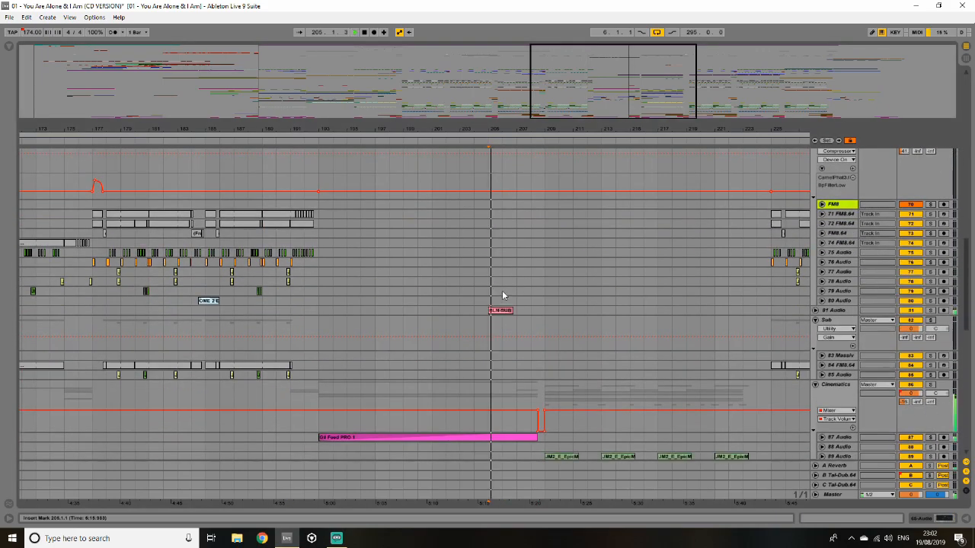
{"action": "left_click", "coordinate": [496, 310]}
{"action": "scroll", "coordinate": [512, 301], "scroll_direction": "down", "scroll_amount": 10}
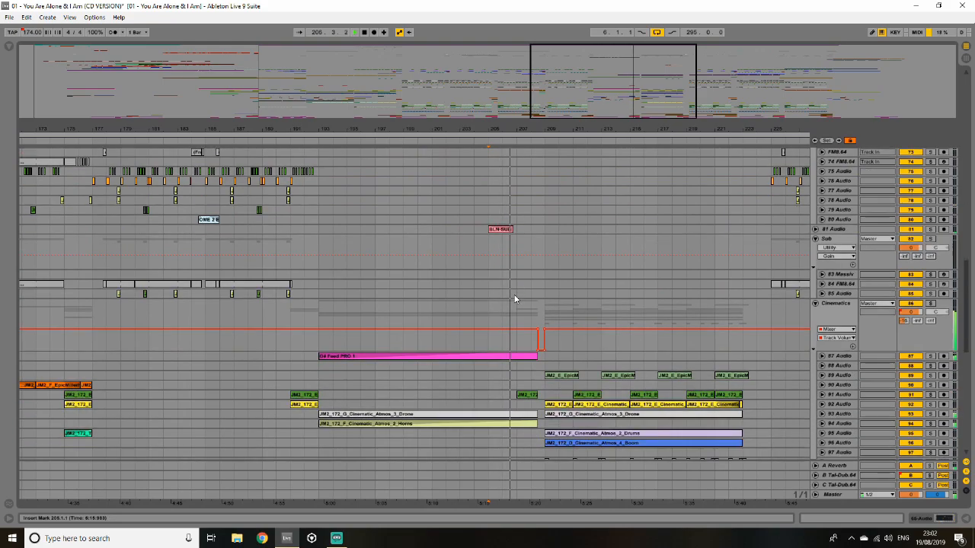
{"action": "scroll", "coordinate": [512, 303], "scroll_direction": "down", "scroll_amount": 4}
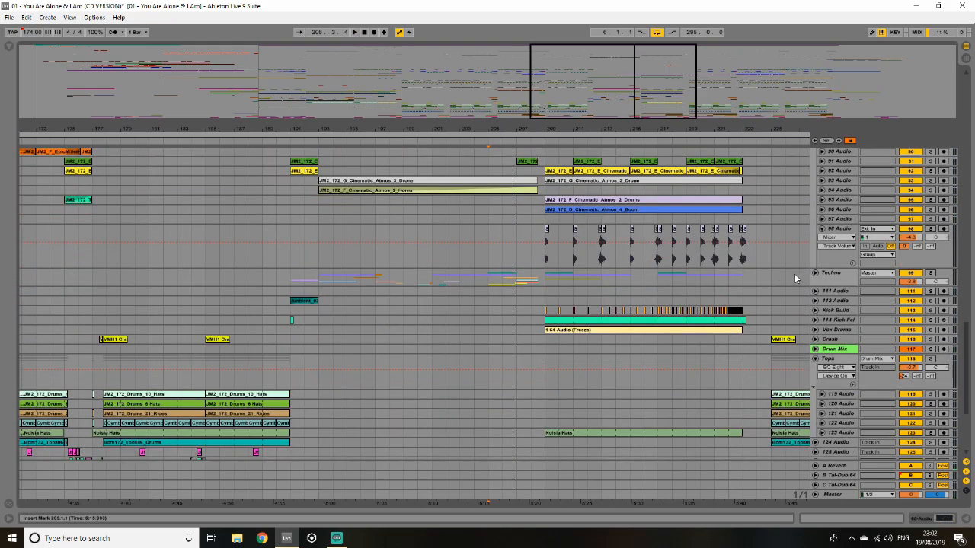
- Unfold the Techno group and play the transition from bar 208 to locate the short vocal clip on 104 Audio
{"action": "left_click", "coordinate": [815, 274]}
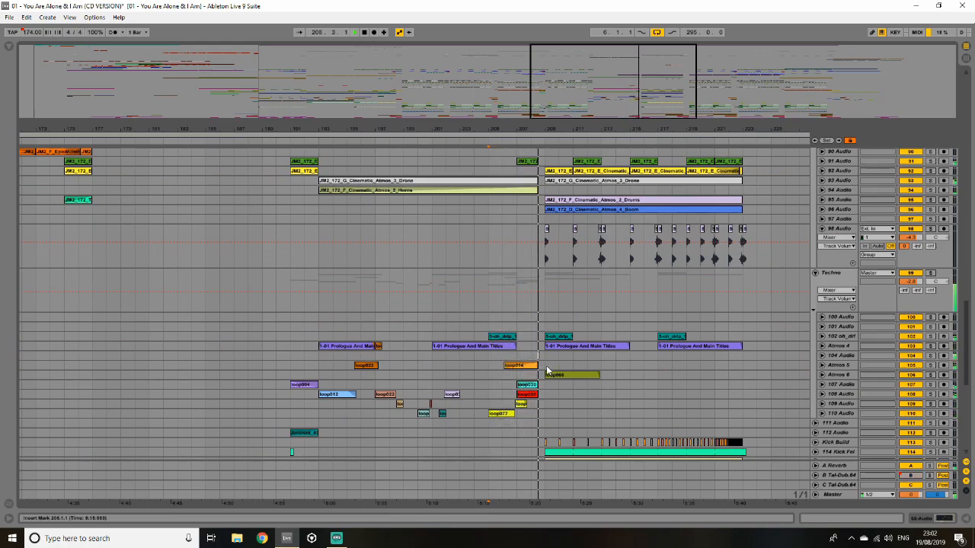
{"action": "left_click", "coordinate": [539, 358]}
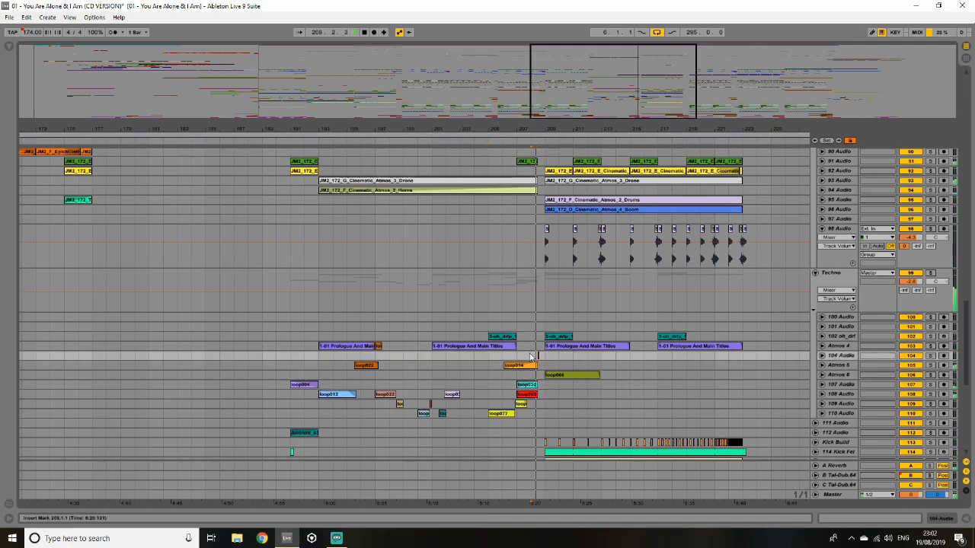
{"action": "mouse_move", "coordinate": [967, 357]}
{"action": "left_mouse_down"}
{"action": "mouse_move", "coordinate": [970, 266]}
{"action": "mouse_move", "coordinate": [970, 361]}
{"action": "left_mouse_up"}
{"action": "left_click_drag", "start_coordinate": [631, 111], "coordinate": [544, 340]}
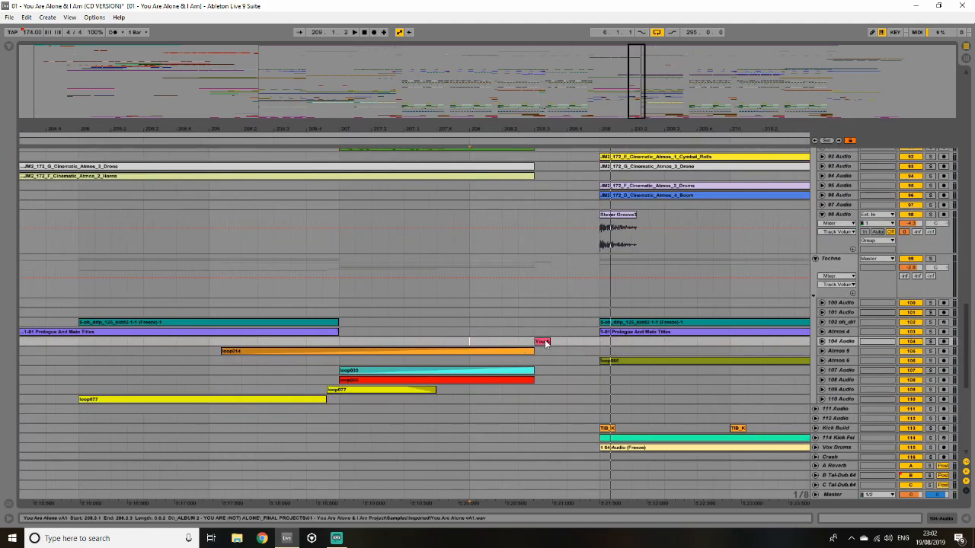
- Open the You Are Alone vA1 clip on 104 Audio, solo and play it, and briefly show the Master effects chain
{"action": "double_click", "coordinate": [544, 339]}
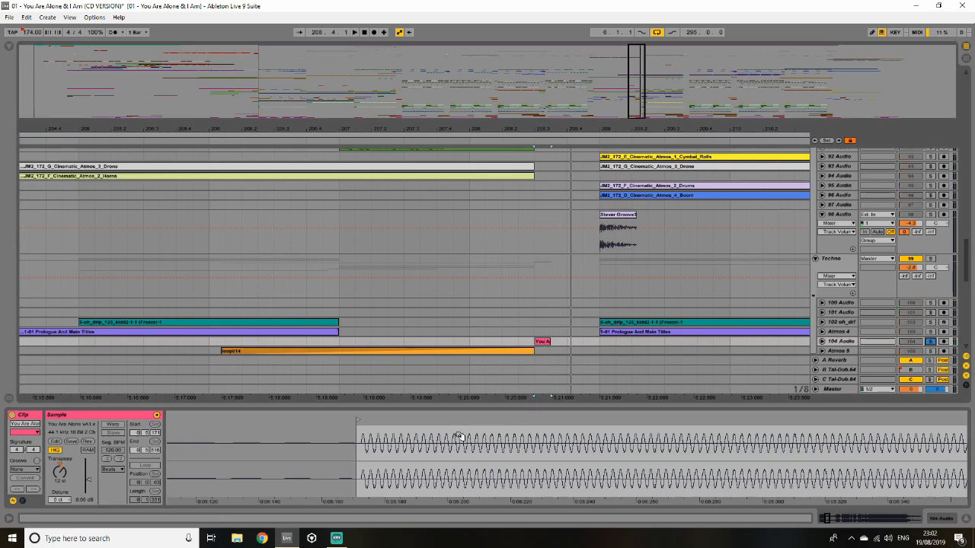
{"action": "left_click_drag", "start_coordinate": [460, 432], "coordinate": [460, 381]}
{"action": "left_click_drag", "start_coordinate": [212, 438], "coordinate": [600, 504]}
{"action": "key", "text": "space"}
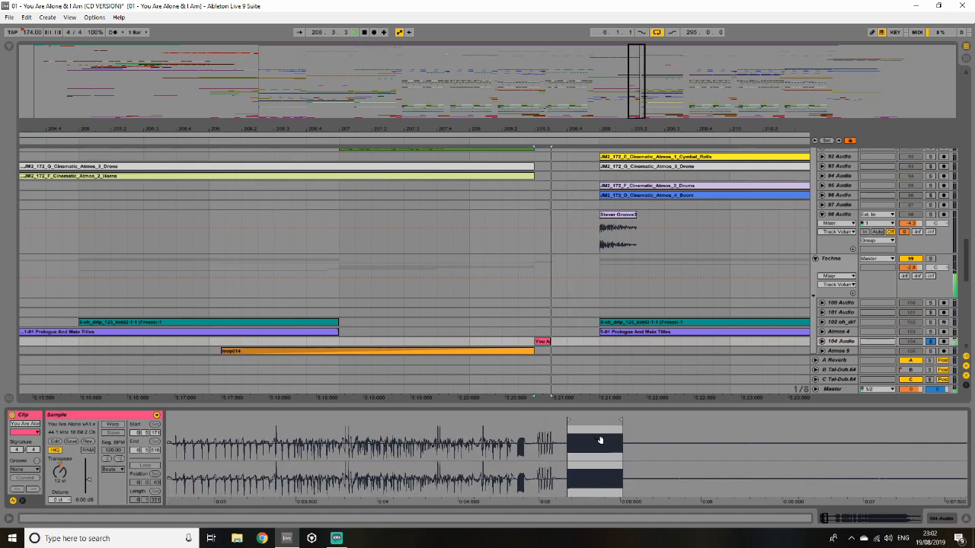
{"action": "left_click", "coordinate": [841, 390]}
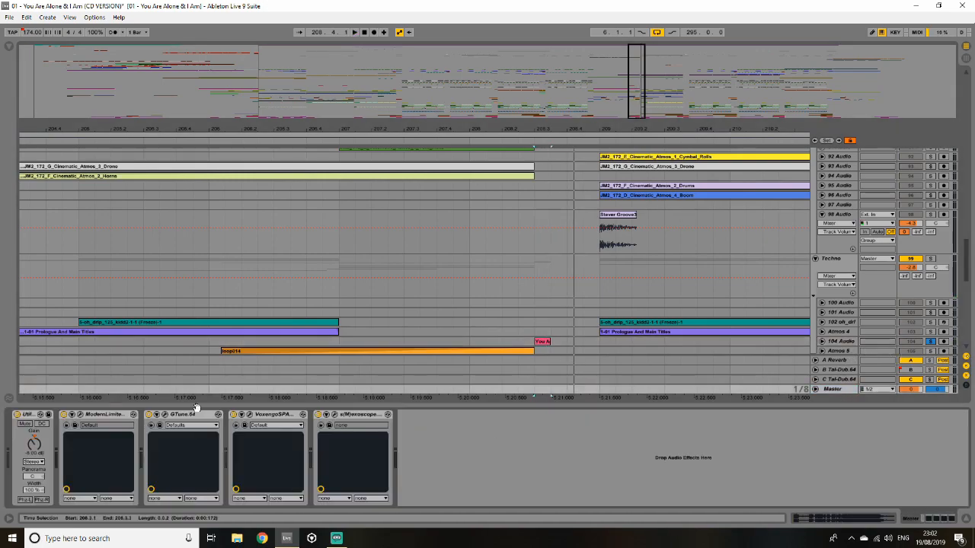
{"action": "left_click", "coordinate": [966, 519]}
- Unfold the Clean Vox group and open and solo the I Am (Freeze) clip on 22 Audio just before bar 209
{"action": "left_click_drag", "start_coordinate": [967, 361], "coordinate": [969, 118]}
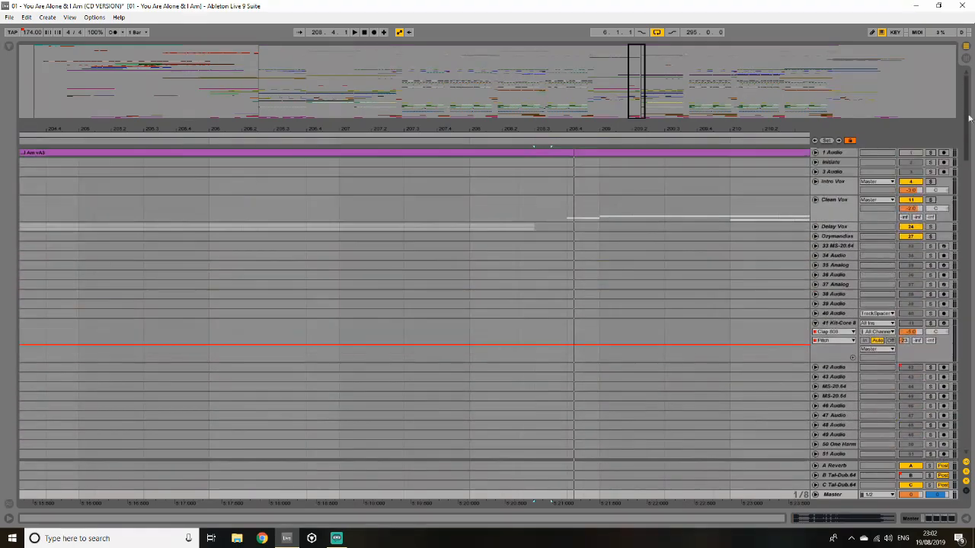
{"action": "left_click", "coordinate": [815, 200]}
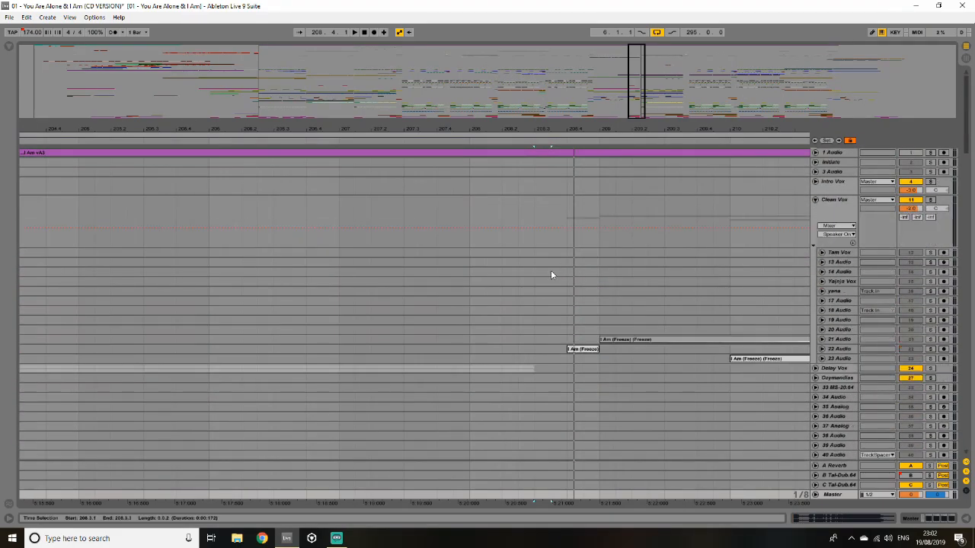
{"action": "double_click", "coordinate": [588, 347]}
{"action": "left_click", "coordinate": [821, 350]}
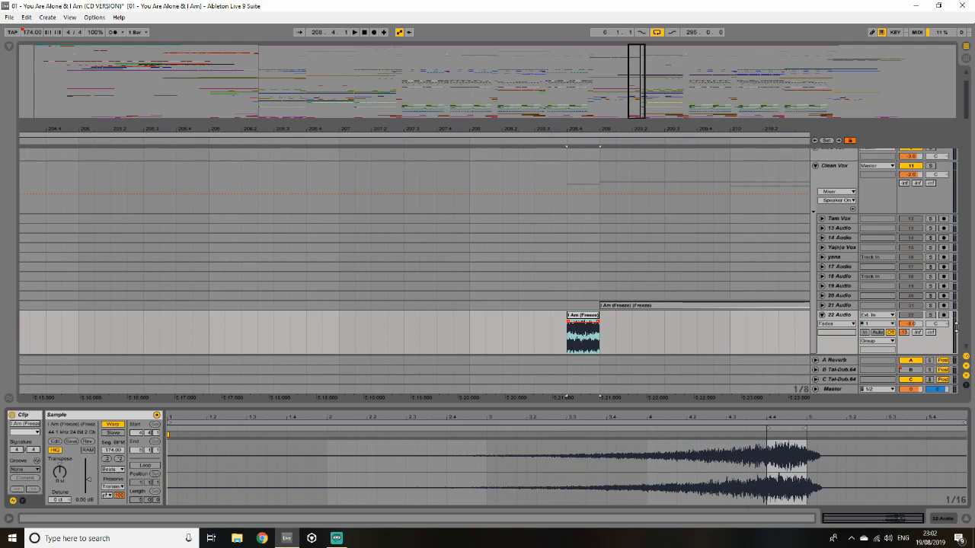
{"action": "left_click", "coordinate": [931, 315]}
{"action": "key", "text": "space"}
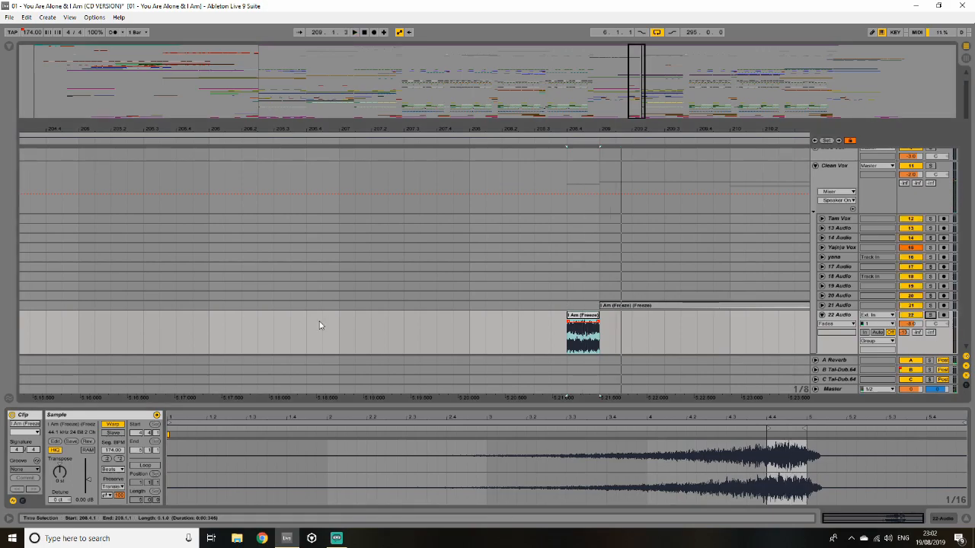
- Play the unsoloed mix from bar 206 through the vocal, and fold the 22 Audio and 41 Kit-Core 8 tracks
{"action": "left_click", "coordinate": [319, 322]}
{"action": "scroll", "coordinate": [646, 292], "scroll_direction": "down", "scroll_amount": 2}
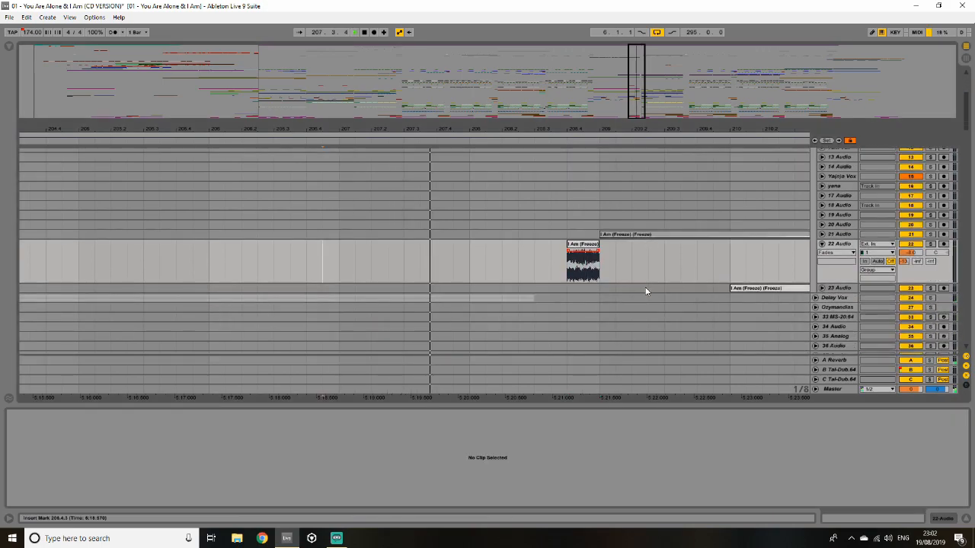
{"action": "left_click", "coordinate": [821, 244]}
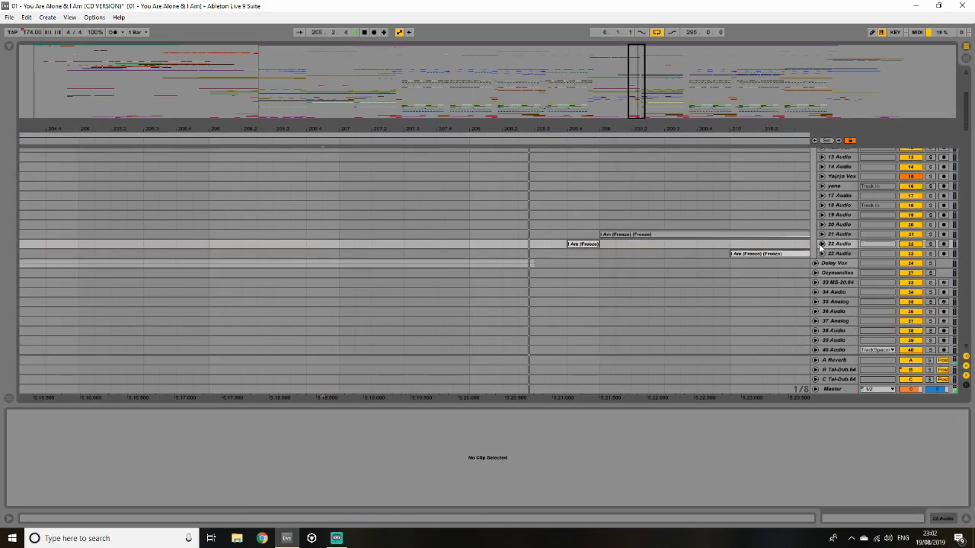
{"action": "left_click", "coordinate": [965, 518]}
{"action": "left_click_drag", "start_coordinate": [638, 109], "coordinate": [638, 38]}
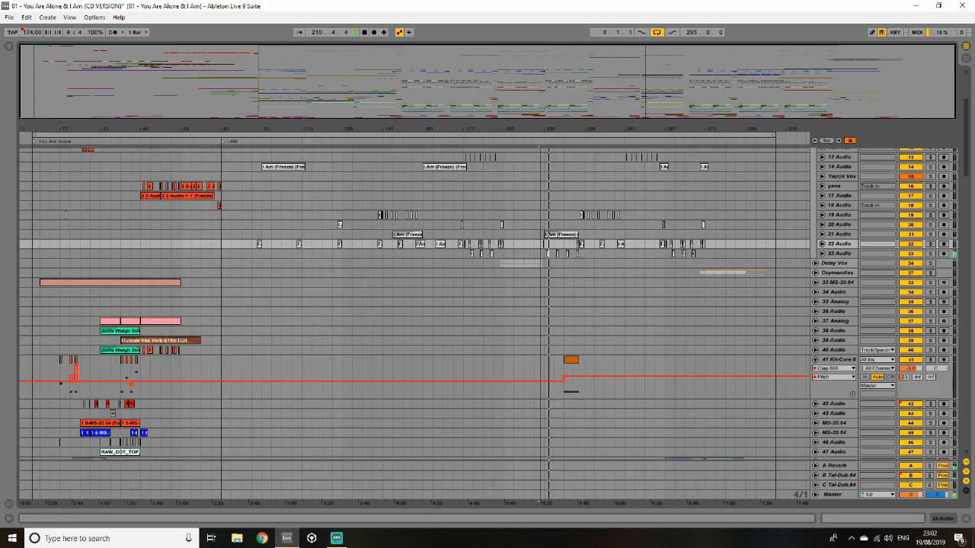
{"action": "left_click", "coordinate": [815, 358]}
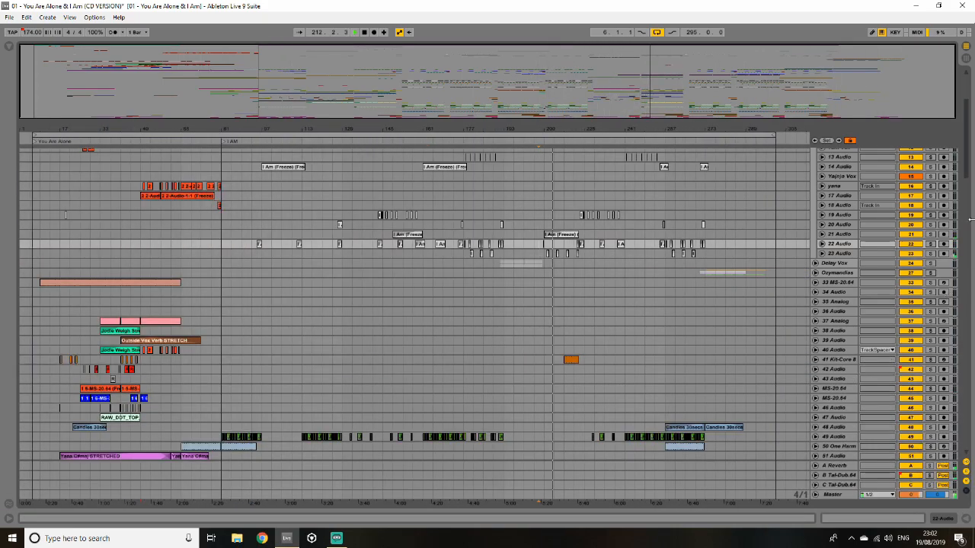
- Play the drop from bar 225, first with the Bass group soloed and then with all tracks audible
{"action": "left_click_drag", "start_coordinate": [965, 165], "coordinate": [968, 254]}
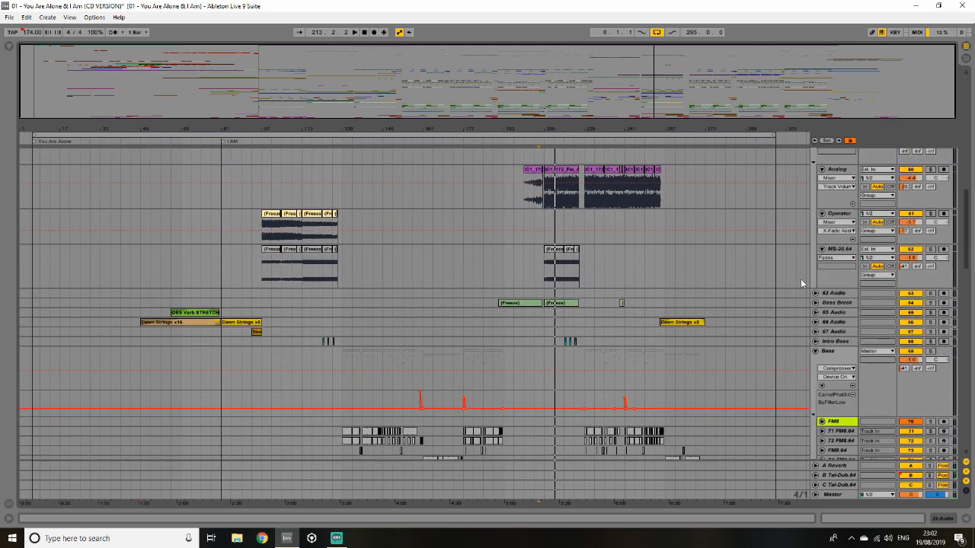
{"action": "left_click", "coordinate": [585, 202]}
{"action": "scroll", "coordinate": [573, 226], "scroll_direction": "down", "scroll_amount": 2}
{"action": "left_click_drag", "start_coordinate": [707, 91], "coordinate": [708, 221]}
{"action": "scroll", "coordinate": [526, 358], "scroll_direction": "down", "scroll_amount": 10}
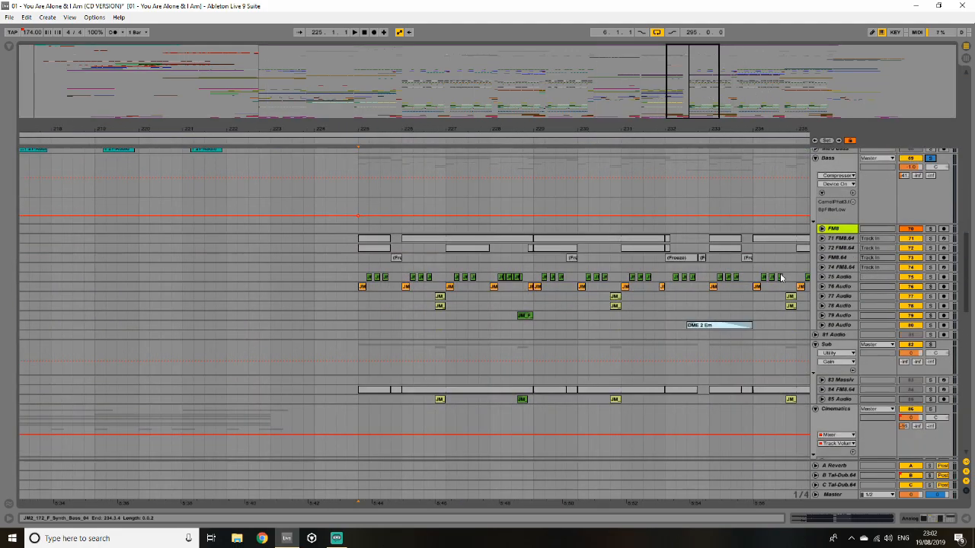
{"action": "scroll", "coordinate": [501, 383], "scroll_direction": "down", "scroll_amount": 6}
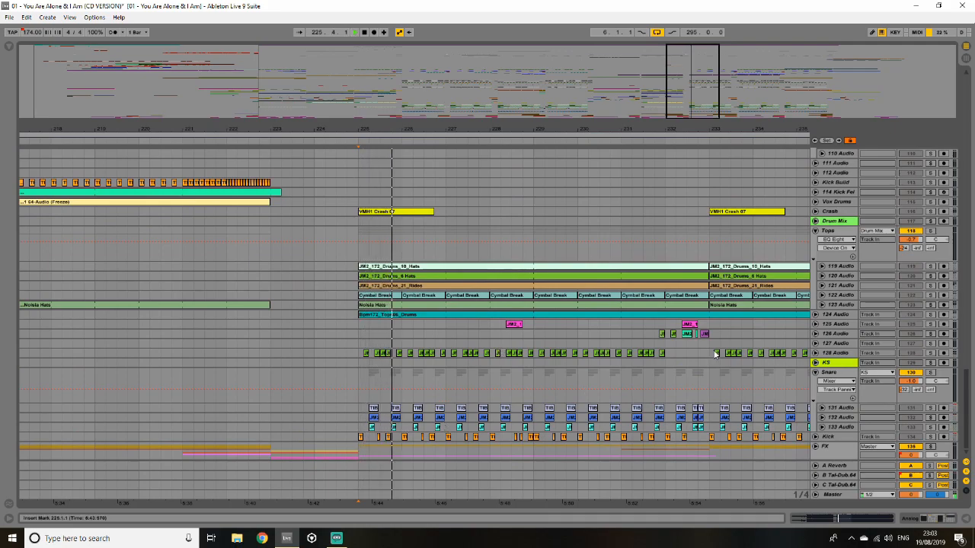
{"action": "left_click", "coordinate": [932, 232]}
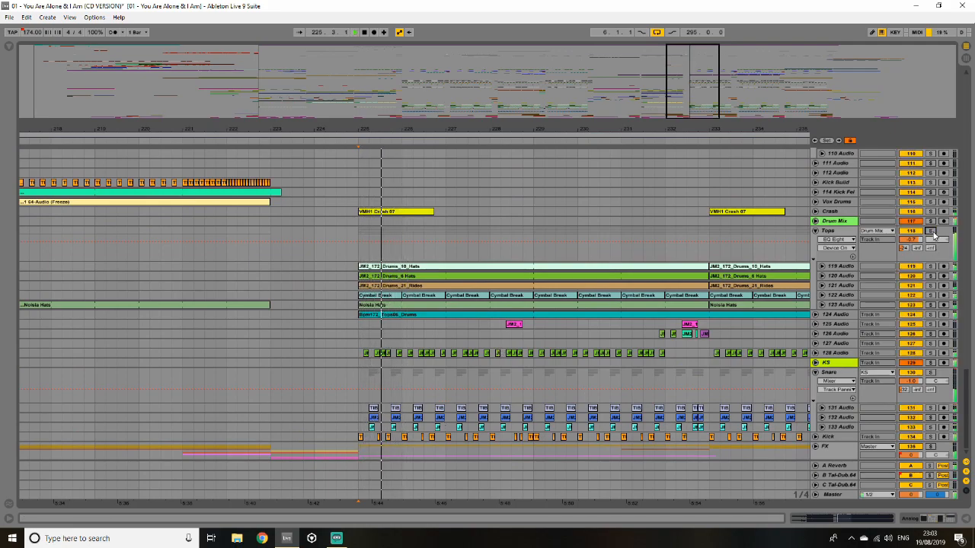
- Solo the 58 Audio track and play its Soultrigger clips from the end of bar 240
{"action": "left_click_drag", "start_coordinate": [966, 378], "coordinate": [968, 157]}
{"action": "key", "text": "space"}
{"action": "left_click_drag", "start_coordinate": [687, 93], "coordinate": [704, 84]}
{"action": "left_click", "coordinate": [815, 349]}
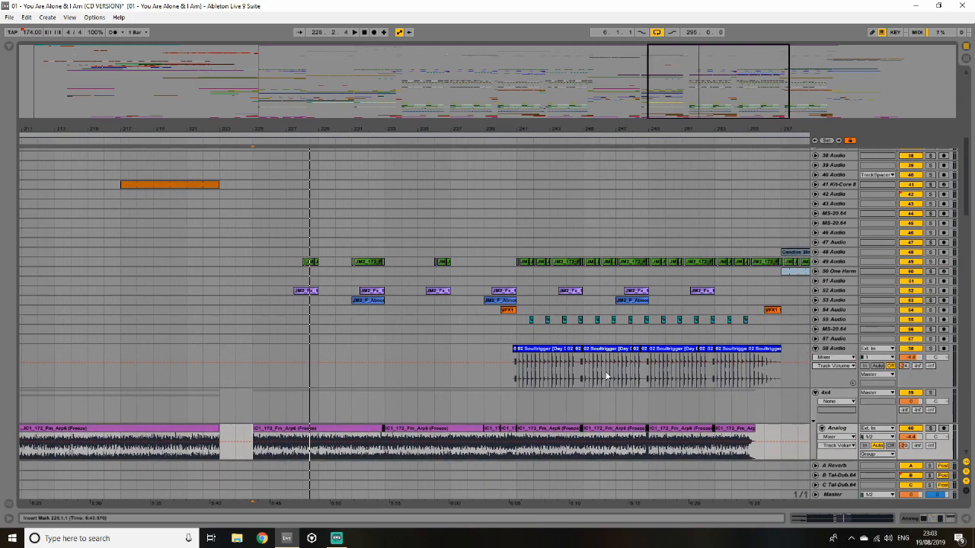
{"action": "left_click", "coordinate": [514, 374]}
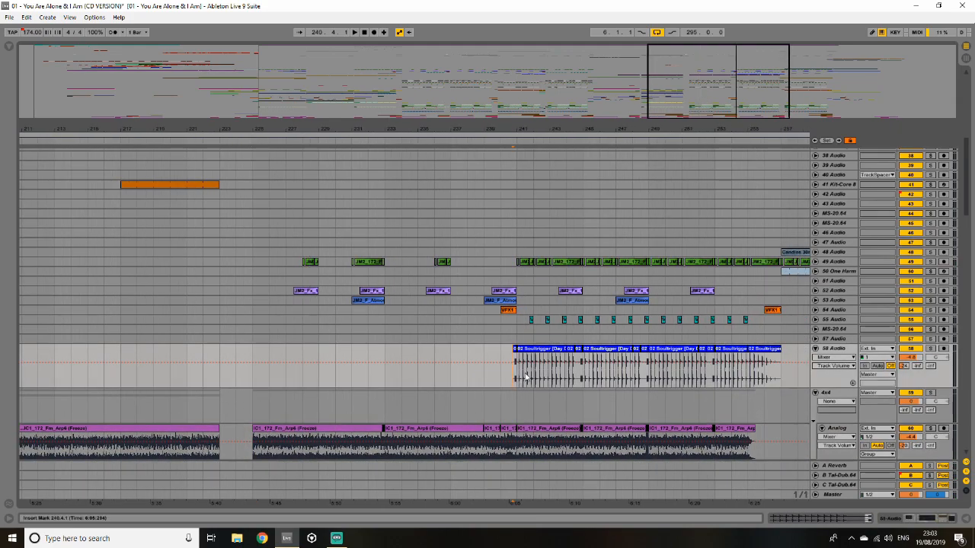
{"action": "left_click", "coordinate": [929, 348]}
{"action": "key", "text": "space"}
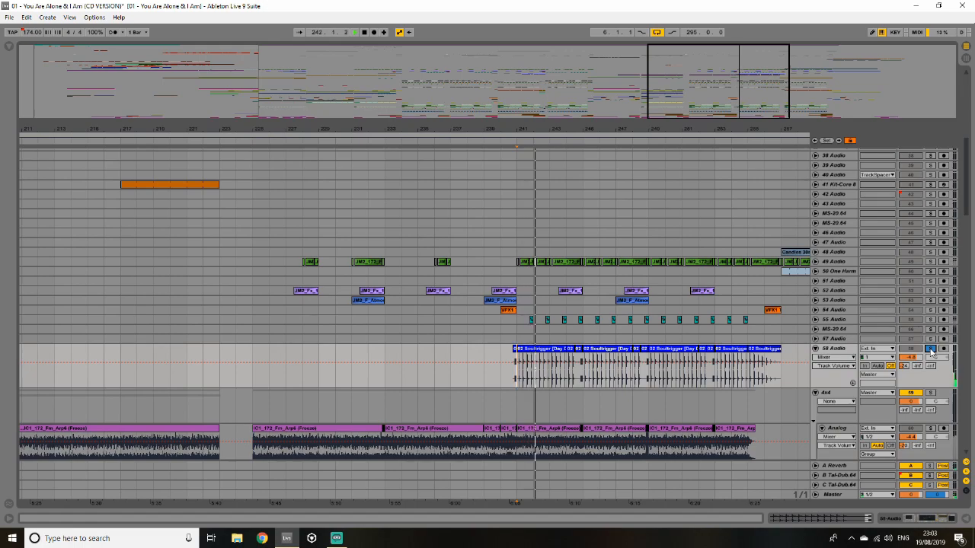
- Unsolo 58 Audio, show its effects chain while the full mix plays, then fold the track and hide the devices
{"action": "left_click", "coordinate": [930, 350]}
{"action": "double_click", "coordinate": [849, 351]}
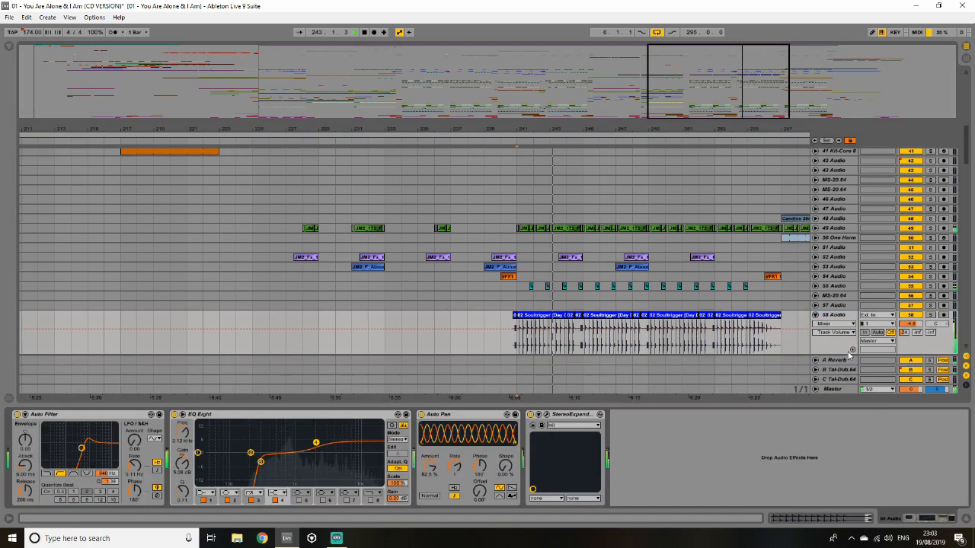
{"action": "left_click", "coordinate": [815, 315]}
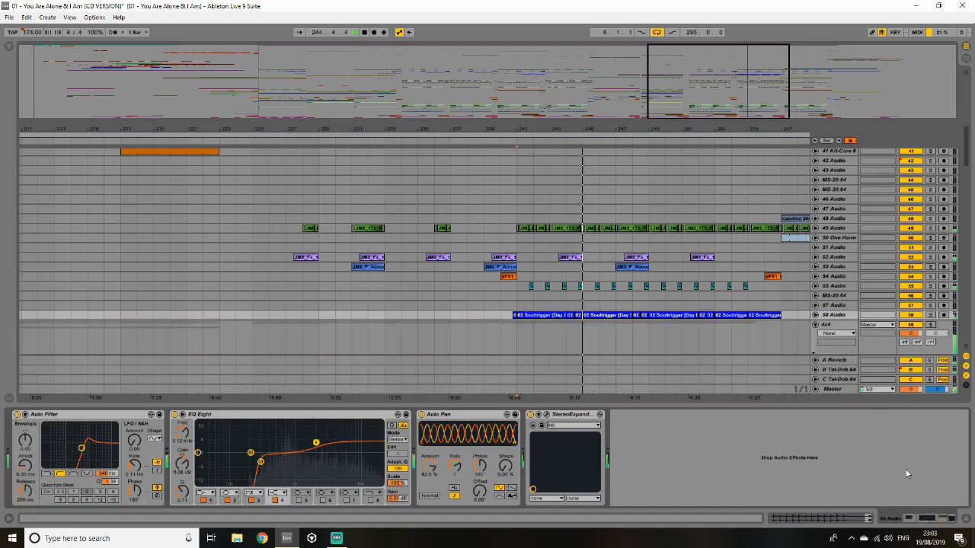
{"action": "left_click", "coordinate": [966, 519]}
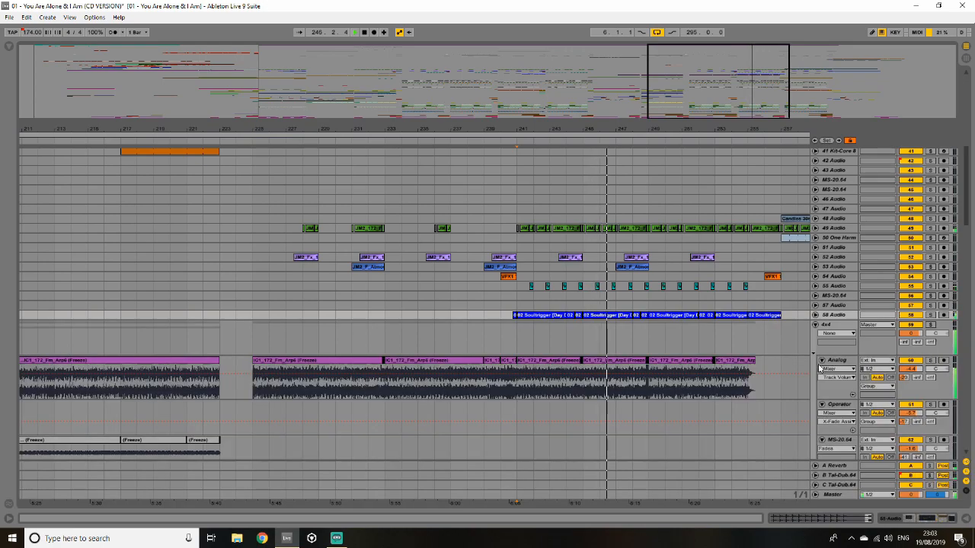
- Fold the Analog, Operator and MS-20.64 tracks, stop playback and return to the overview of the whole arrangement
{"action": "left_click", "coordinate": [822, 360]}
{"action": "left_click", "coordinate": [821, 370]}
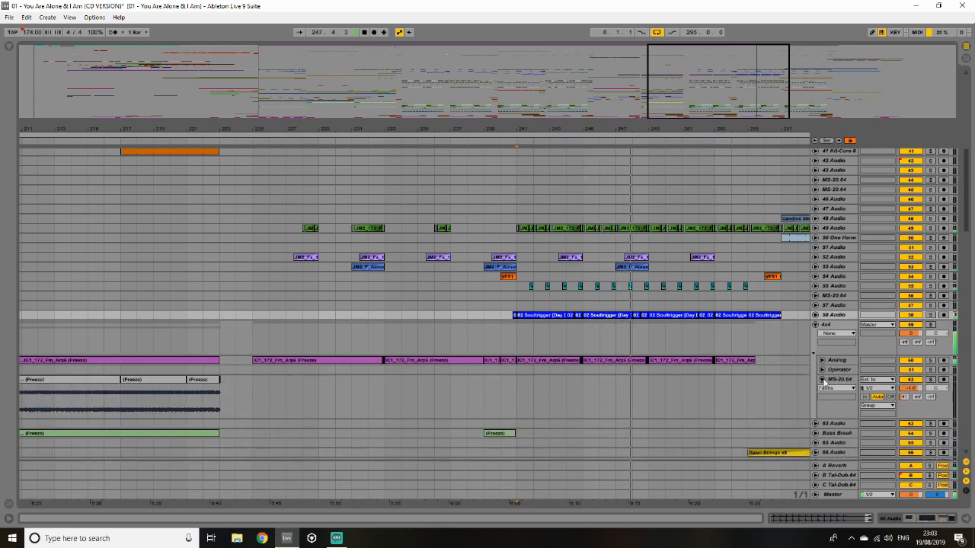
{"action": "left_click", "coordinate": [821, 379]}
{"action": "key", "text": "space"}
{"action": "left_click_drag", "start_coordinate": [968, 202], "coordinate": [968, 118]}
{"action": "double_click", "coordinate": [729, 72]}
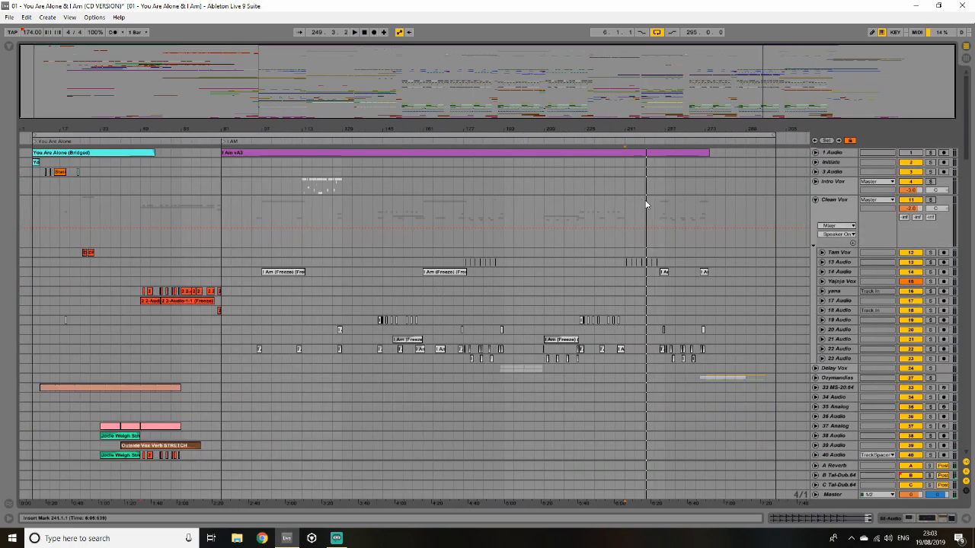
- Fold the Clean Vox group and the 98 Audio track in the arrangement
{"action": "left_click", "coordinate": [816, 200]}
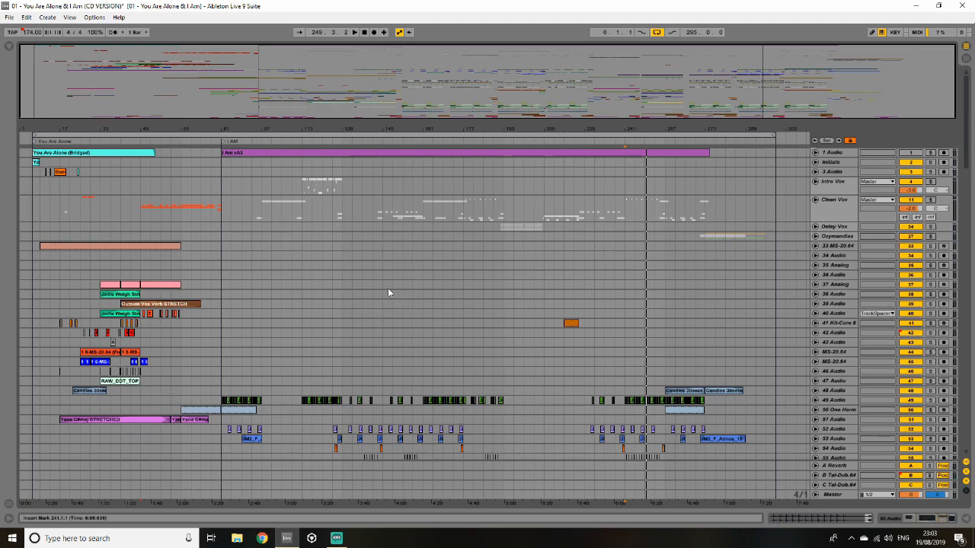
{"action": "scroll", "coordinate": [388, 289], "scroll_direction": "down", "scroll_amount": 8}
{"action": "scroll", "coordinate": [383, 311], "scroll_direction": "down", "scroll_amount": 10}
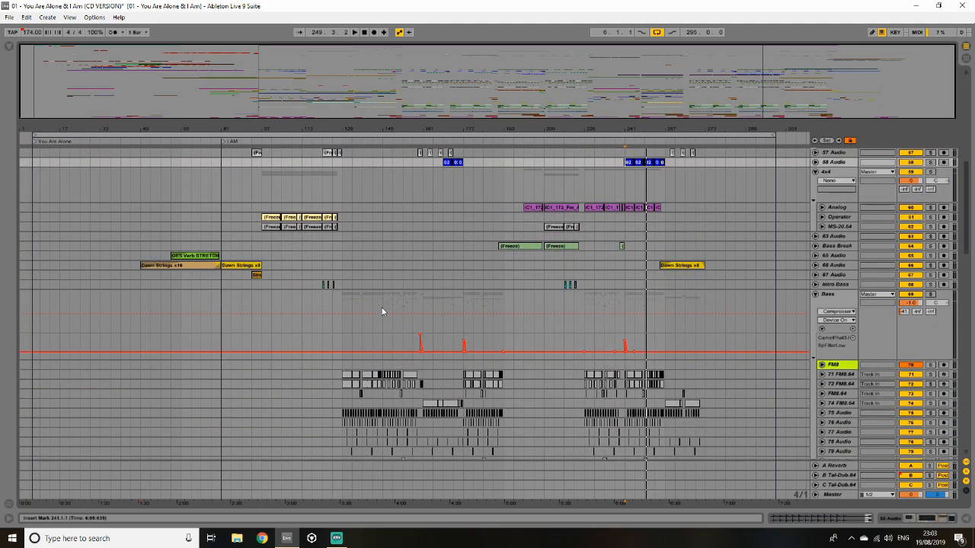
{"action": "scroll", "coordinate": [381, 310], "scroll_direction": "down", "scroll_amount": 3}
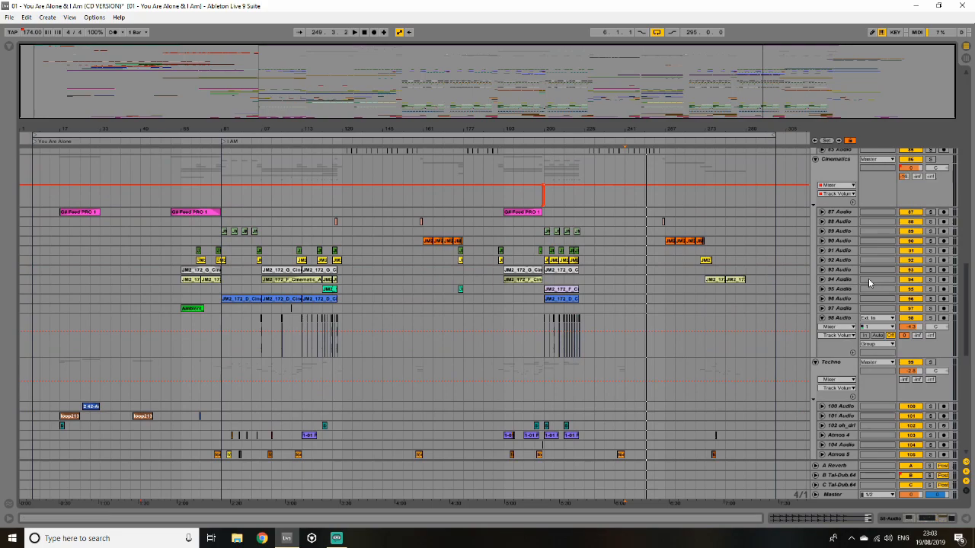
{"action": "left_click", "coordinate": [821, 317]}
{"action": "scroll", "coordinate": [822, 332], "scroll_direction": "down", "scroll_amount": 3}
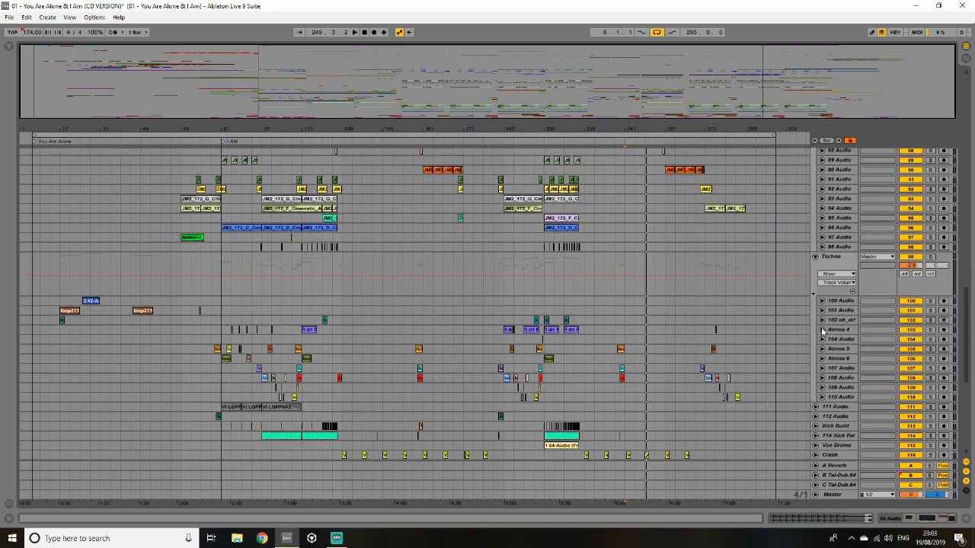
- Solo the Techno group and play its loops from just before the I AM marker
{"action": "left_click", "coordinate": [931, 258]}
{"action": "left_click", "coordinate": [833, 260]}
{"action": "scroll", "coordinate": [231, 268], "scroll_direction": "down", "scroll_amount": 2}
{"action": "left_click_drag", "start_coordinate": [262, 64], "coordinate": [270, 75]}
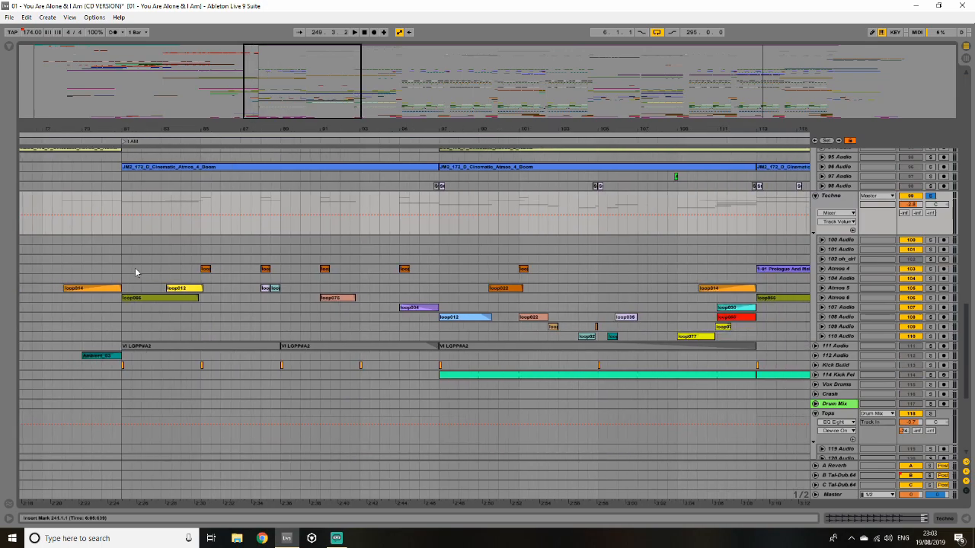
{"action": "left_click", "coordinate": [115, 228]}
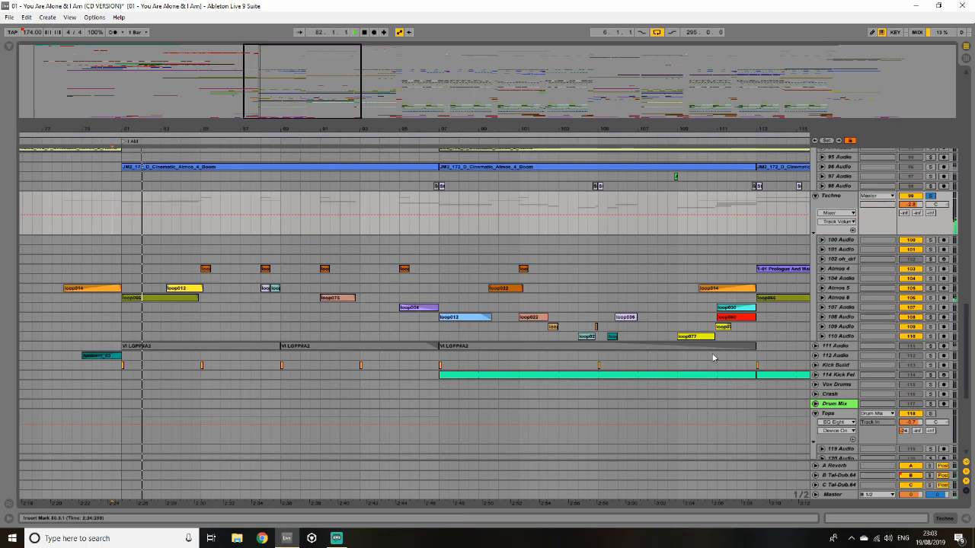
- Solo 111 Audio alongside Techno, unfold it to show its waveform, and play the section from bar 97
{"action": "left_click", "coordinate": [930, 346], "text": "ctrl"}
{"action": "left_click", "coordinate": [816, 345]}
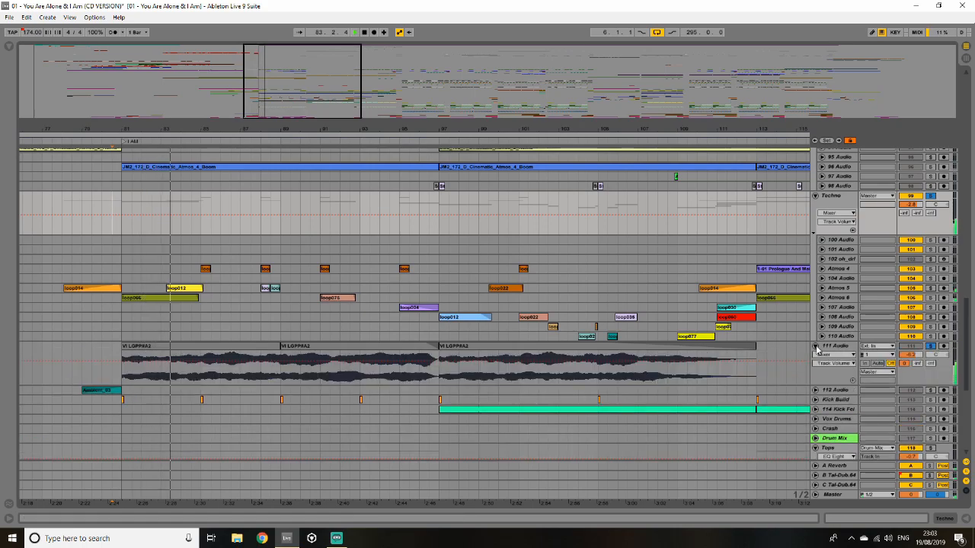
{"action": "key", "text": "space"}
{"action": "key", "text": "space"}
{"action": "left_click_drag", "start_coordinate": [302, 114], "coordinate": [338, 76]}
{"action": "left_click", "coordinate": [325, 230]}
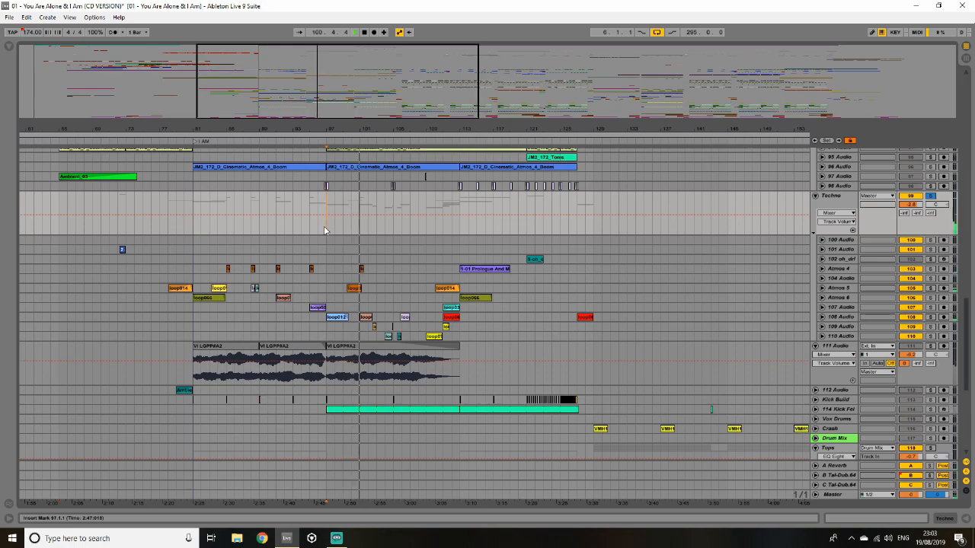
{"action": "key", "text": "space"}
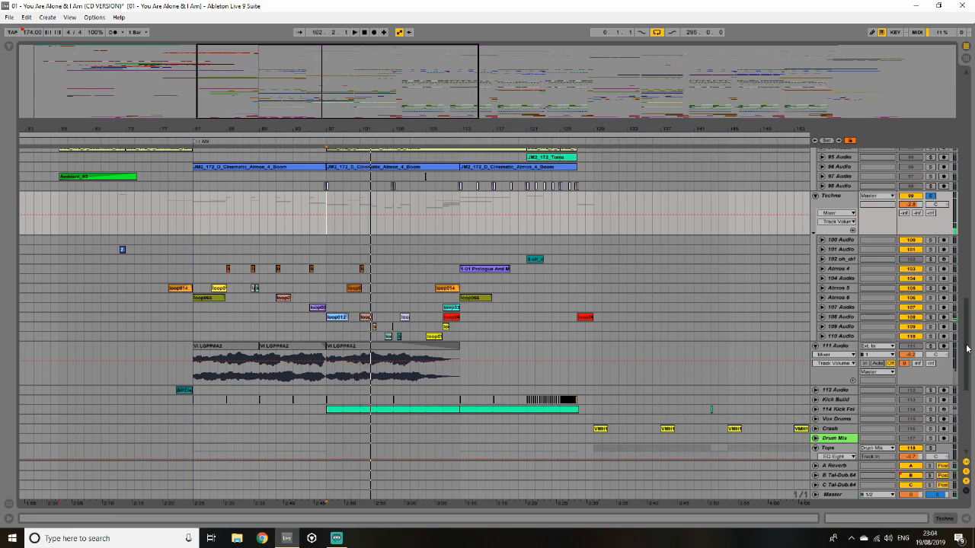
- Solo the Intro Vox and Clean Vox groups as well and play from shortly before bar 97
{"action": "left_click_drag", "start_coordinate": [967, 348], "coordinate": [974, 93]}
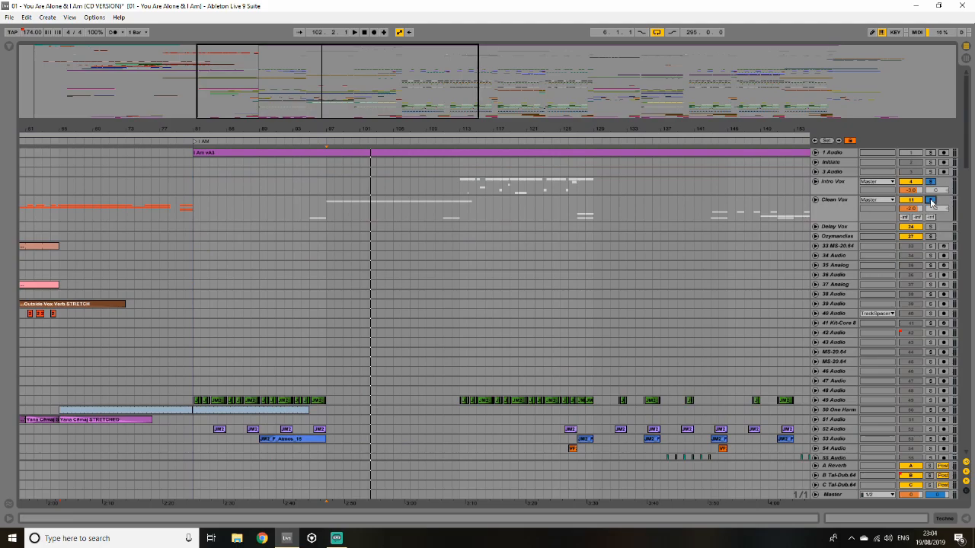
{"action": "left_click", "coordinate": [314, 194]}
{"action": "key", "text": "space"}
- Show the device chains of the Techno group's tracks one by one, from 110 Audio up to 102 oh_drip, during playback
{"action": "left_click_drag", "start_coordinate": [967, 156], "coordinate": [964, 352]}
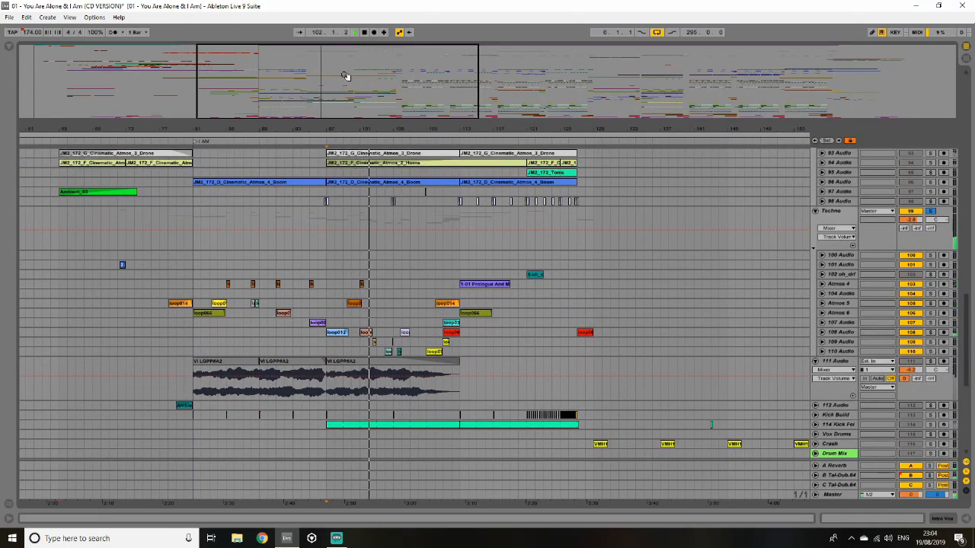
{"action": "left_click_drag", "start_coordinate": [348, 76], "coordinate": [350, 151]}
{"action": "left_click", "coordinate": [843, 352]}
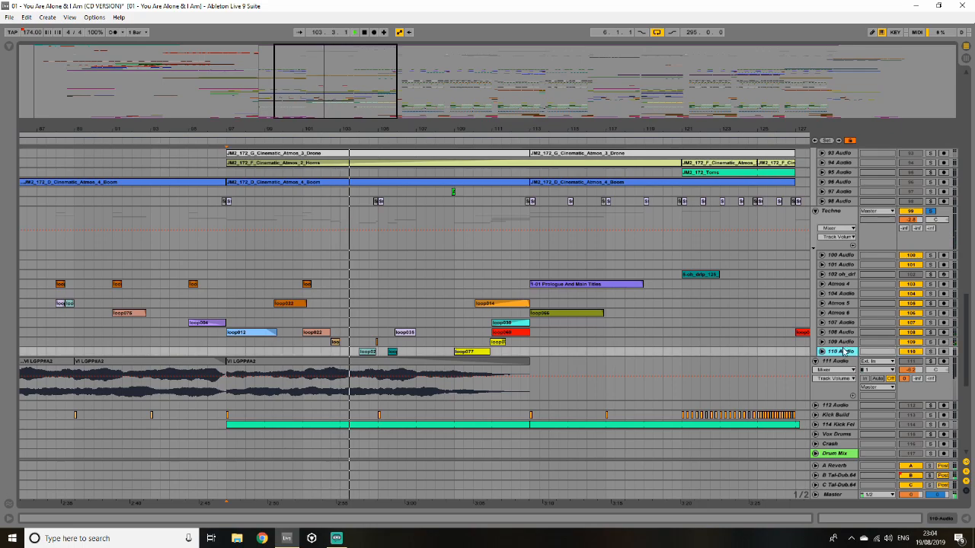
{"action": "double_click", "coordinate": [843, 352]}
{"action": "left_click", "coordinate": [842, 332]}
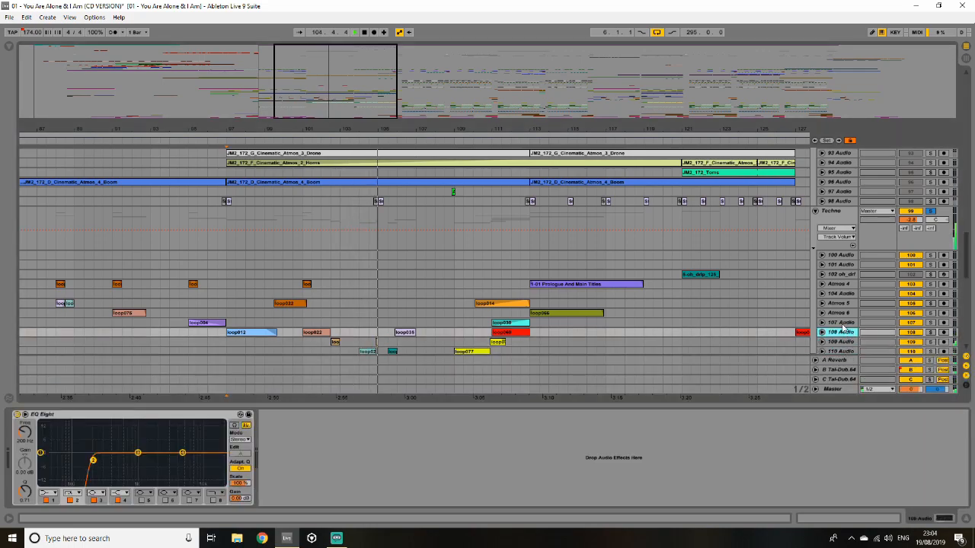
{"action": "left_click", "coordinate": [842, 323]}
{"action": "left_click", "coordinate": [840, 313]}
{"action": "left_click", "coordinate": [838, 303]}
{"action": "left_click", "coordinate": [837, 294]}
{"action": "left_click", "coordinate": [838, 284]}
{"action": "left_click", "coordinate": [834, 274]}
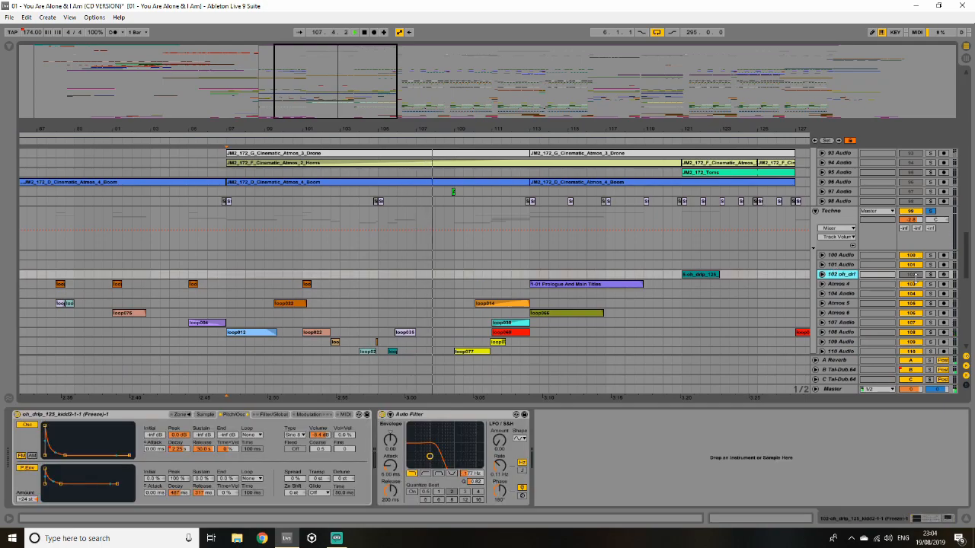
- Solo the 102 oh_drip track and show the effects on 101 Audio and 100 Audio
{"action": "left_click", "coordinate": [930, 275]}
{"action": "left_click", "coordinate": [840, 265]}
{"action": "left_click", "coordinate": [841, 256]}
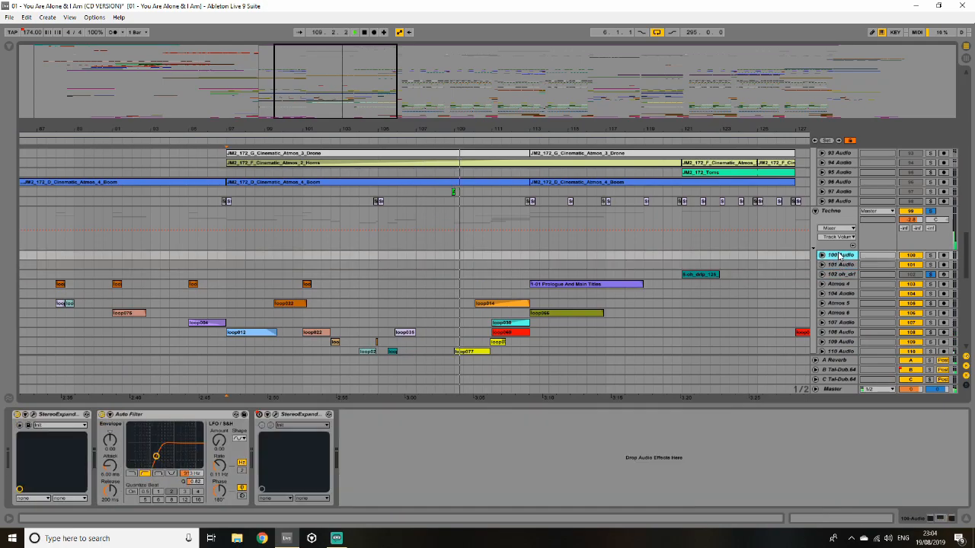
- Unfold the Techno tracks from 110 Audio up to Atmos 5 to show their waveforms and fades
{"action": "scroll", "coordinate": [833, 283], "scroll_direction": "down", "scroll_amount": 2}
{"action": "left_click", "coordinate": [821, 280]}
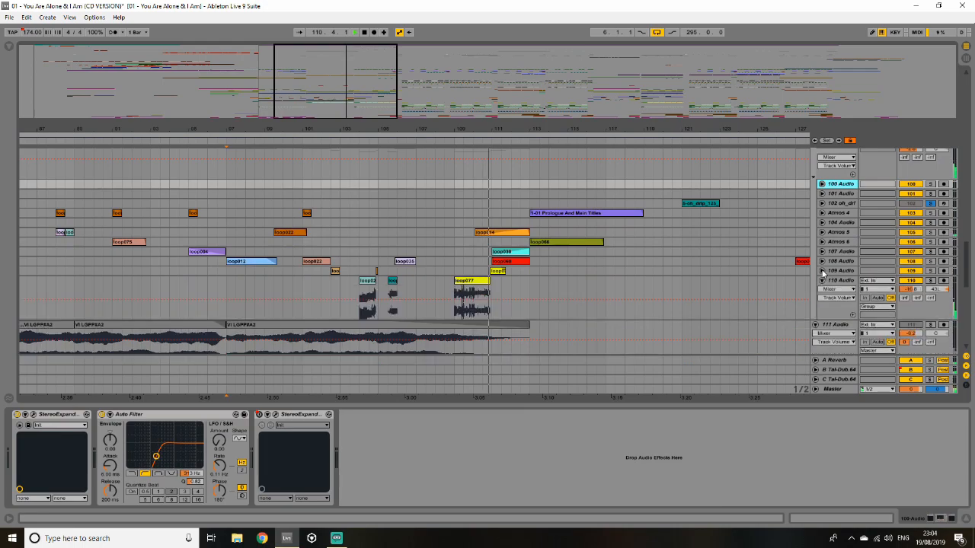
{"action": "left_click", "coordinate": [821, 270]}
{"action": "left_click", "coordinate": [822, 261]}
{"action": "left_click", "coordinate": [822, 251]}
{"action": "left_click", "coordinate": [822, 241]}
{"action": "left_click", "coordinate": [822, 232]}
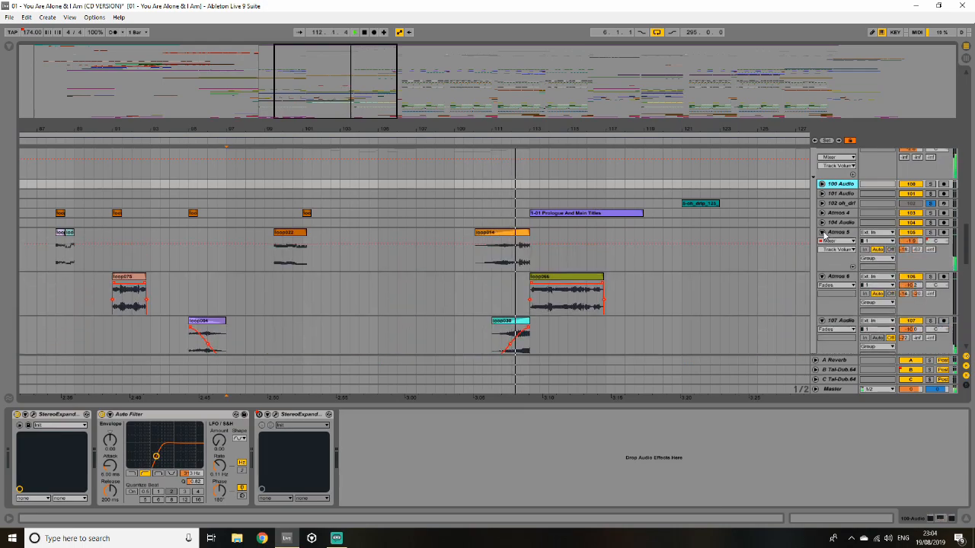
- Return to the whole arrangement, fold the opened Techno tracks and 111 Audio, and hide the devices
{"action": "left_click_drag", "start_coordinate": [220, 129], "coordinate": [220, 138]}
{"action": "left_click_drag", "start_coordinate": [433, 129], "coordinate": [424, 86]}
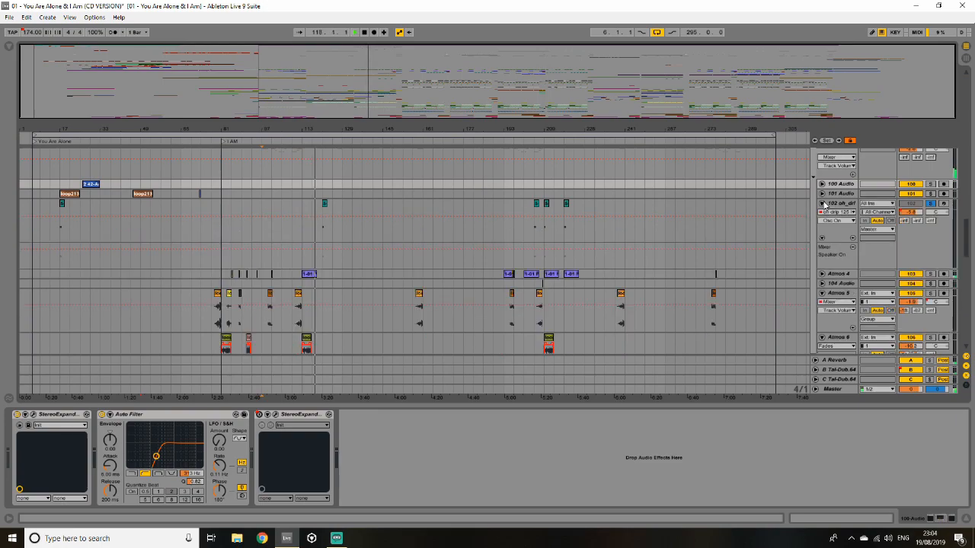
{"action": "left_click", "coordinate": [822, 233]}
{"action": "left_click", "coordinate": [822, 241]}
{"action": "left_click", "coordinate": [822, 251]}
{"action": "left_click", "coordinate": [822, 261]}
{"action": "left_click", "coordinate": [820, 272]}
{"action": "left_click", "coordinate": [820, 271]}
{"action": "left_click", "coordinate": [821, 280]}
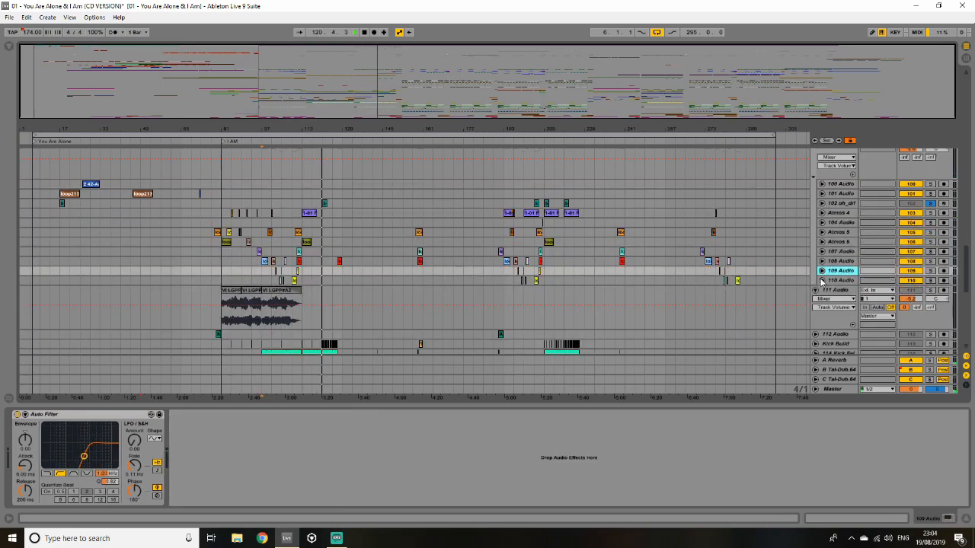
{"action": "left_click", "coordinate": [820, 290]}
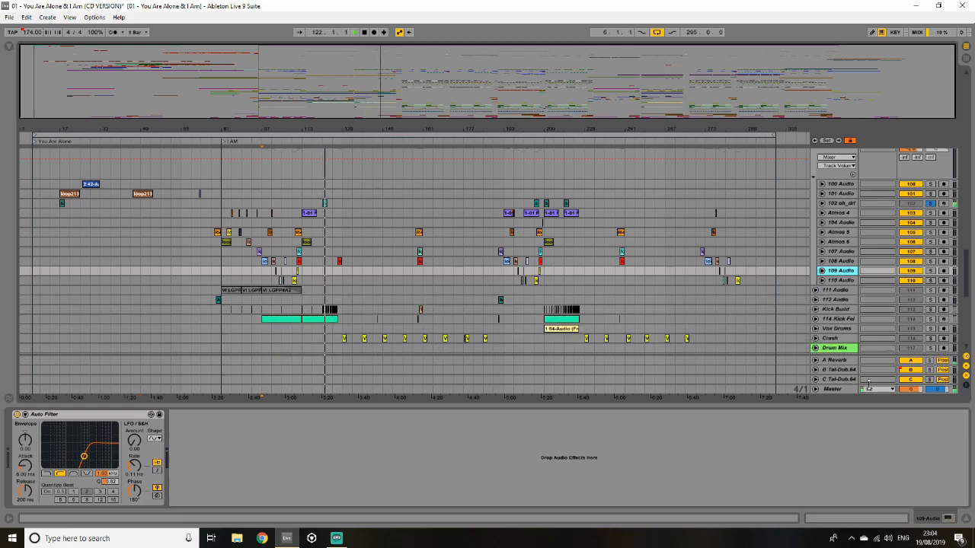
{"action": "left_click", "coordinate": [949, 518]}
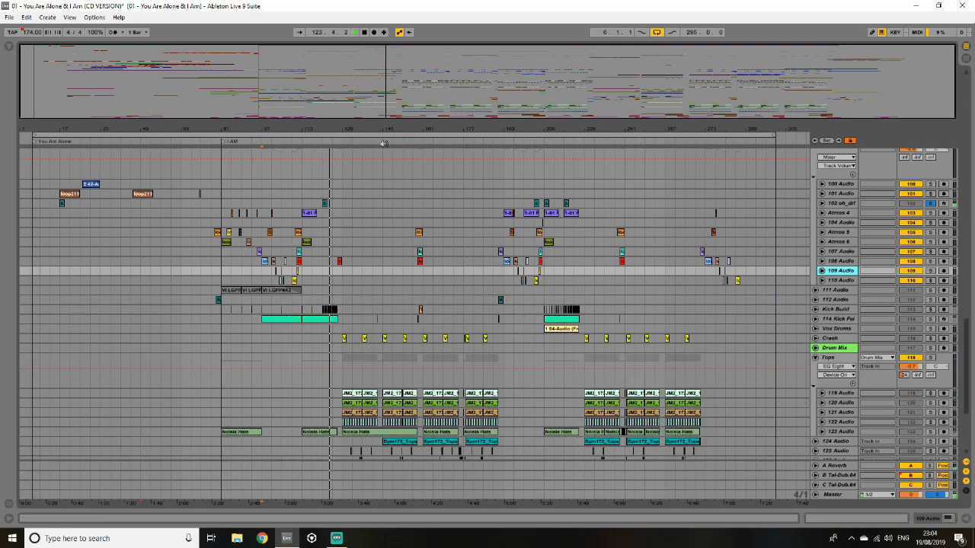
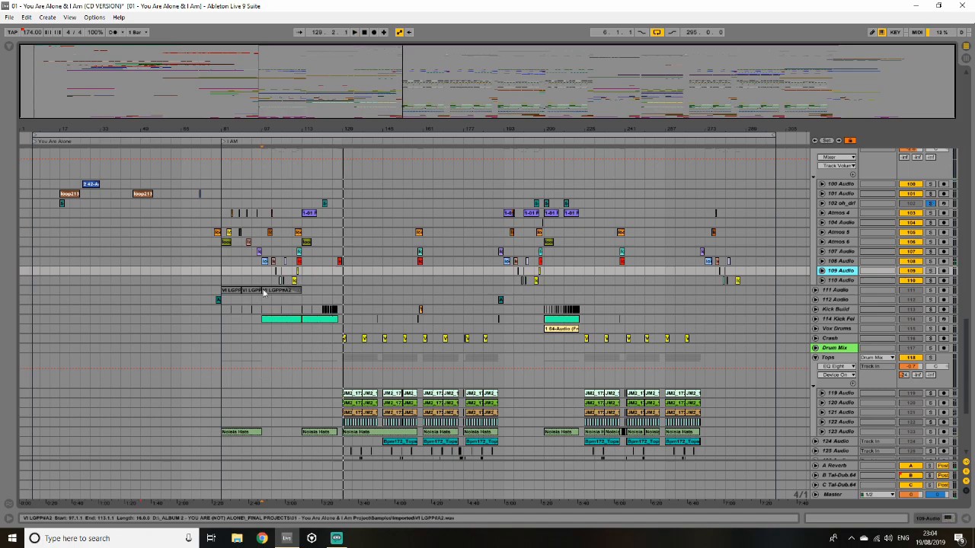
- Solo 111 Audio, play its first VI LGPP#A2 clip from bar 81 and show the track's effects chain
{"action": "left_click", "coordinate": [235, 291]}
{"action": "left_click", "coordinate": [930, 291]}
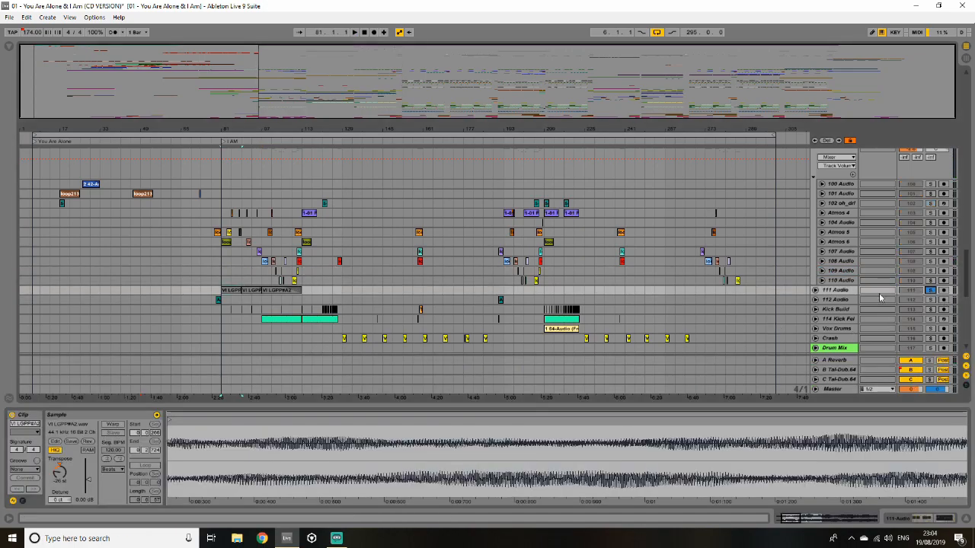
{"action": "left_click", "coordinate": [834, 290]}
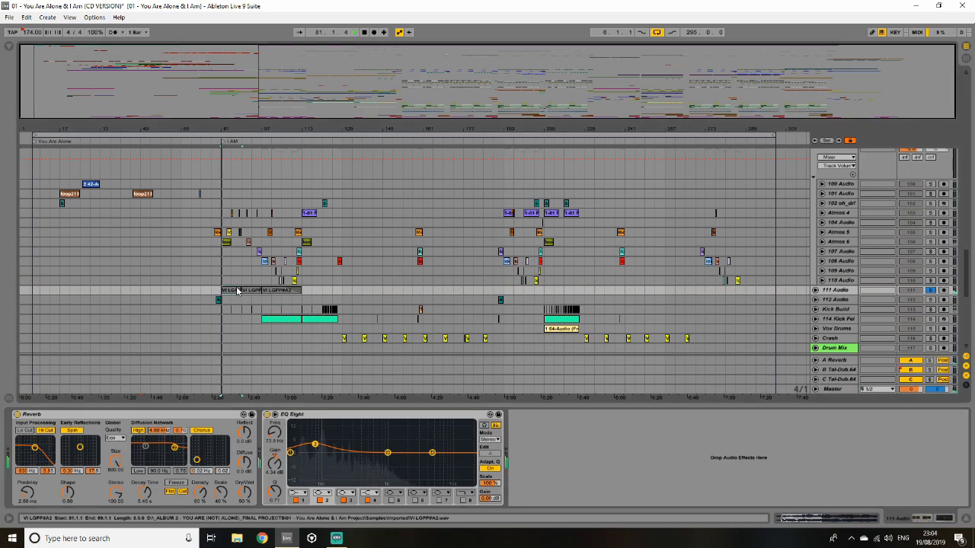
- Switch off EQ Eight and Reverb on 111 Audio to hear the dry sample, then stop playback
{"action": "left_click", "coordinate": [267, 414]}
{"action": "left_click", "coordinate": [18, 414]}
{"action": "key", "text": "space"}
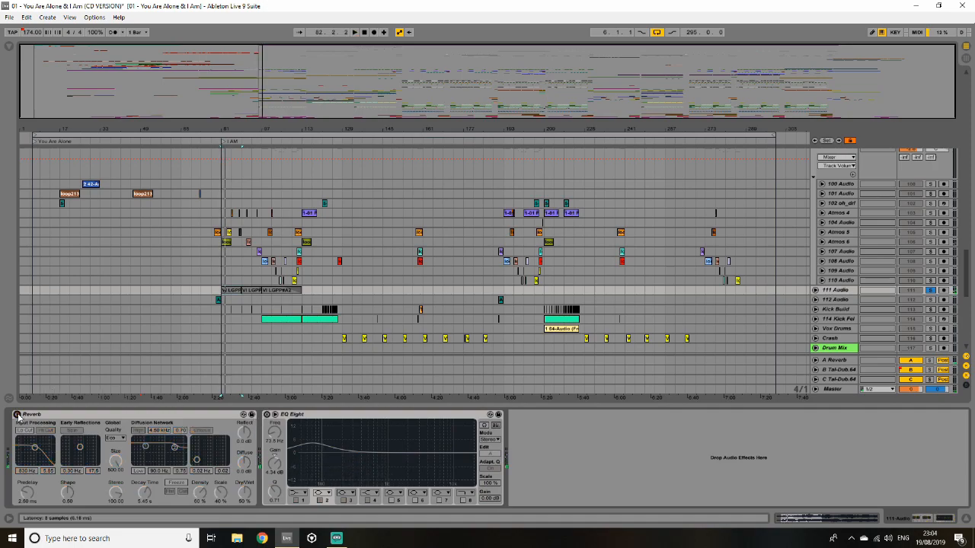
{"action": "left_click", "coordinate": [17, 415]}
- Inspect the first VI LGPP#A2 clip's sample, switch Reverb and EQ Eight back on for 111 Audio, and play it
{"action": "left_click_drag", "start_coordinate": [284, 73], "coordinate": [305, 99]}
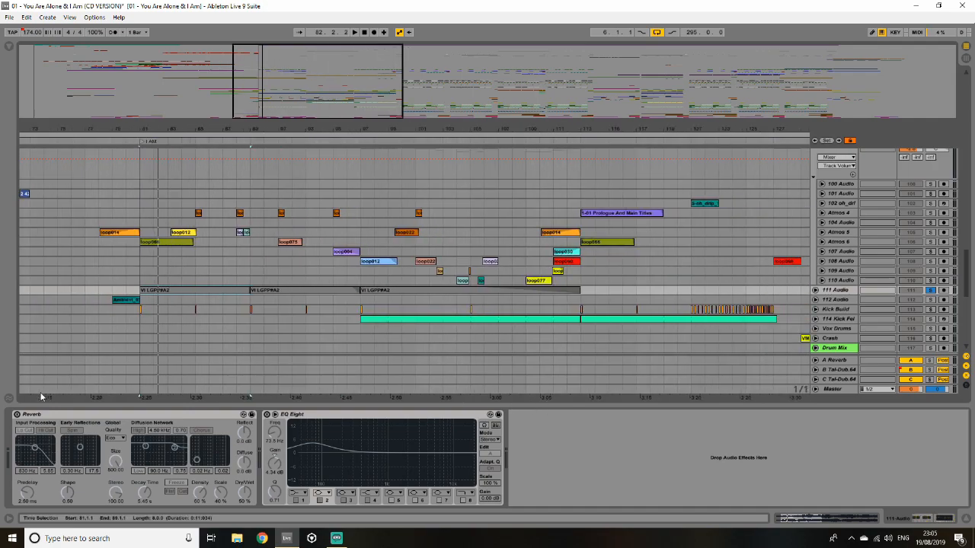
{"action": "left_click", "coordinate": [236, 290]}
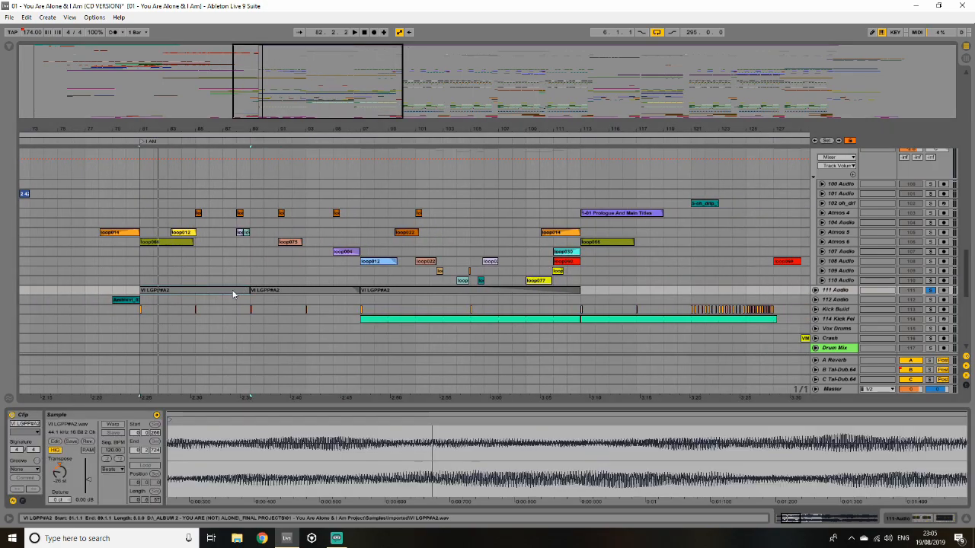
{"action": "left_click", "coordinate": [838, 291]}
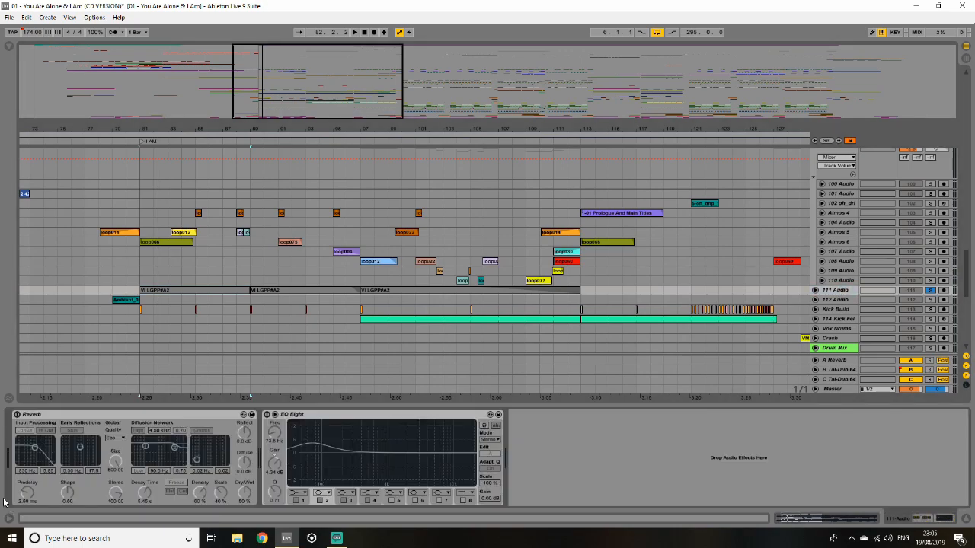
{"action": "left_click", "coordinate": [17, 414]}
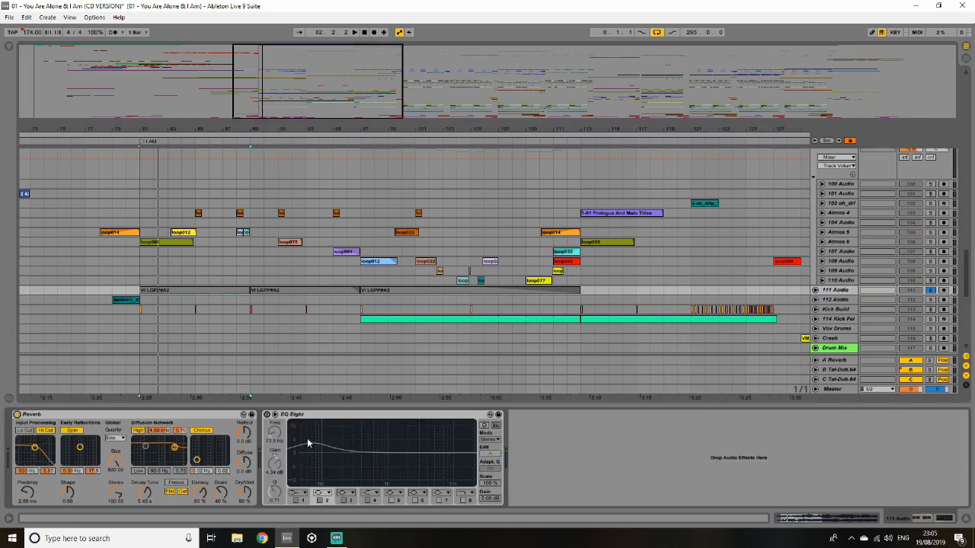
{"action": "left_click", "coordinate": [266, 414]}
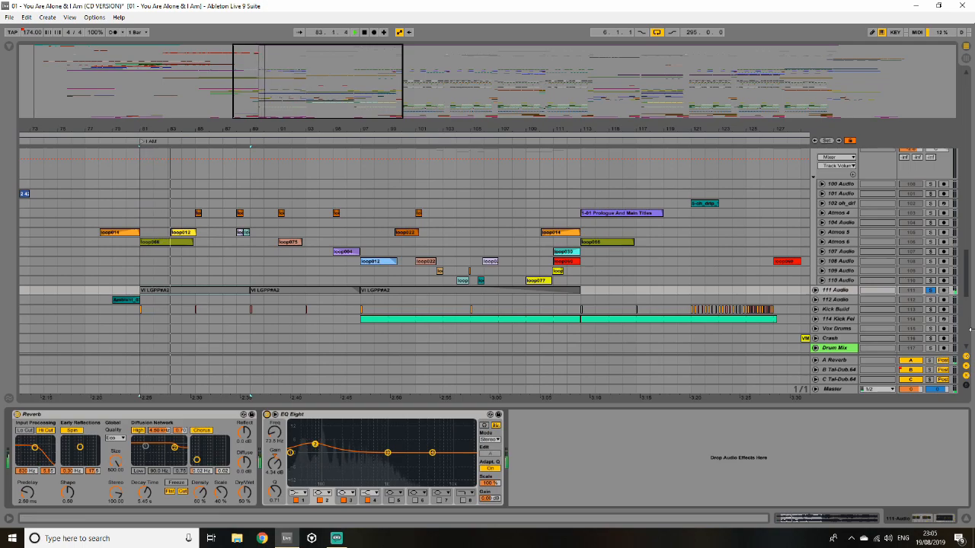
- Unfold 111 Audio and play its second and third VI LGPP#A2 clips from bars 89 and 97
{"action": "left_click", "coordinate": [816, 290]}
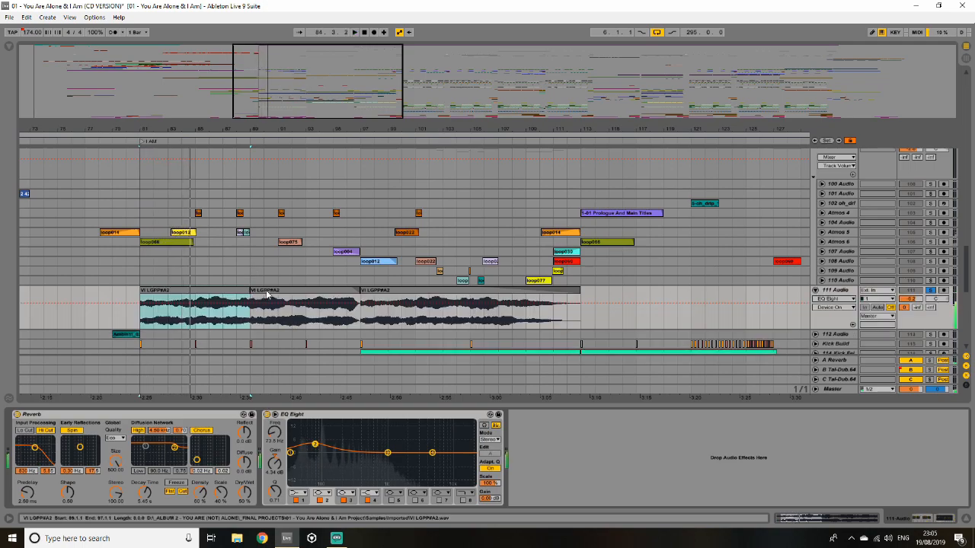
{"action": "left_click", "coordinate": [267, 295]}
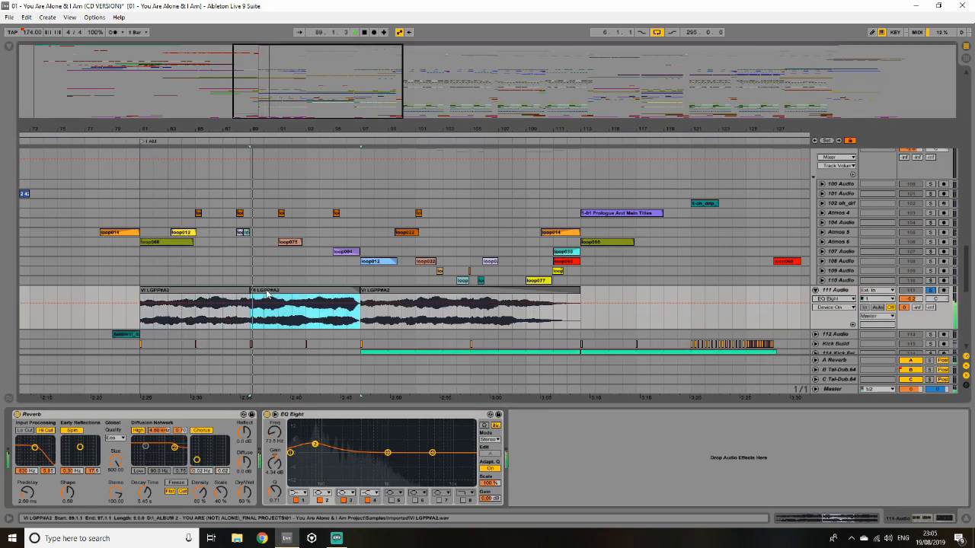
{"action": "left_click", "coordinate": [395, 294]}
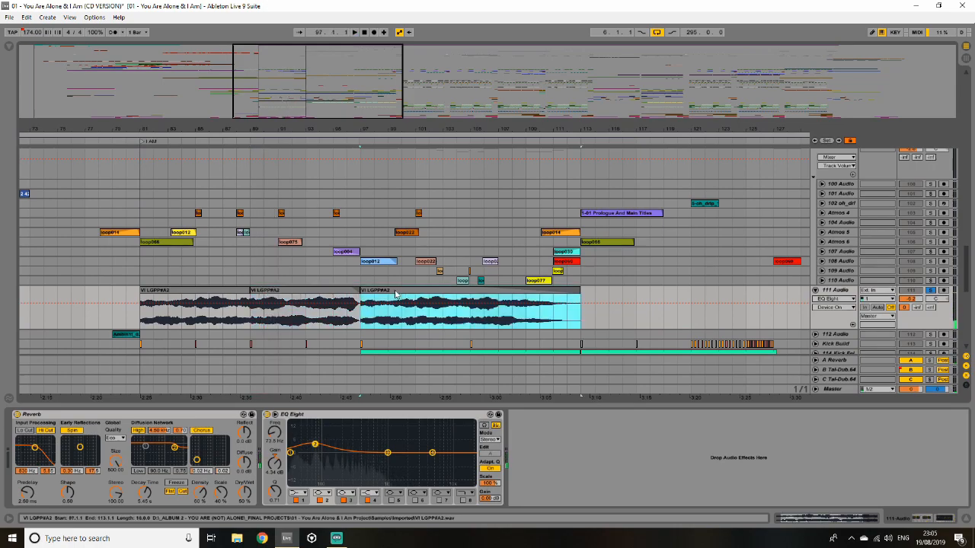
- Return to the overview of the whole arrangement, fold 111 Audio and hide its devices
{"action": "double_click", "coordinate": [322, 72]}
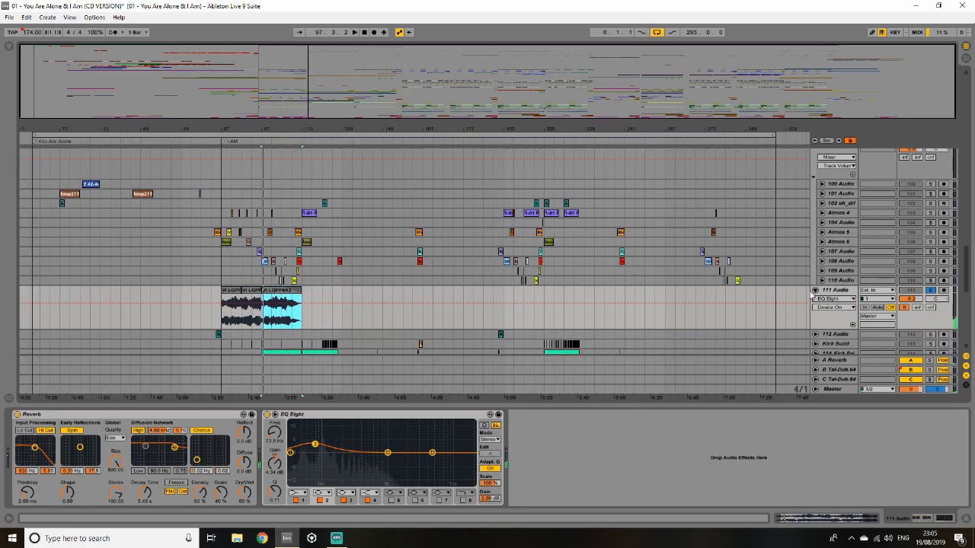
{"action": "left_click", "coordinate": [815, 290]}
{"action": "left_click", "coordinate": [966, 524]}
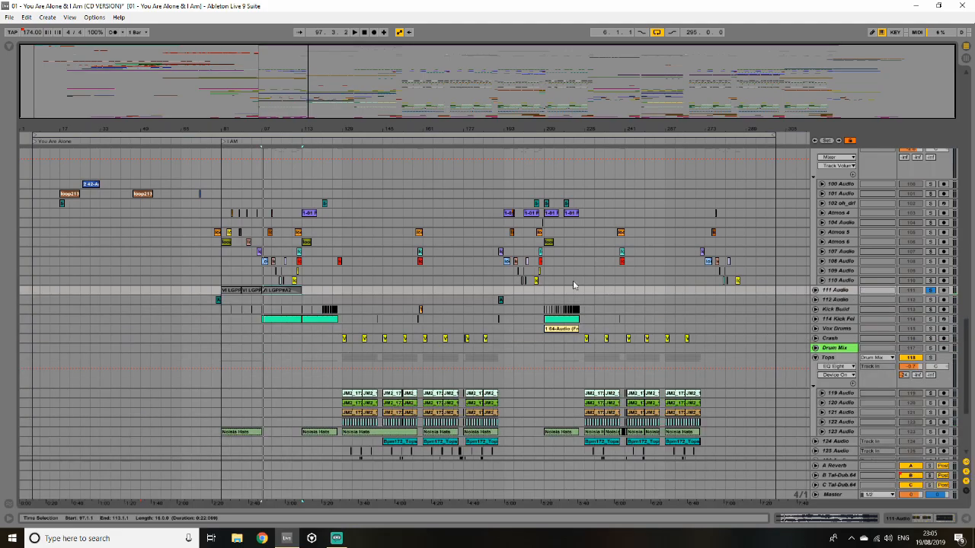
- Unfold and solo the Delay Vox group, then play it from about bar 191
{"action": "scroll", "coordinate": [572, 280], "scroll_direction": "down", "scroll_amount": 1}
{"action": "left_click_drag", "start_coordinate": [966, 349], "coordinate": [965, 153]}
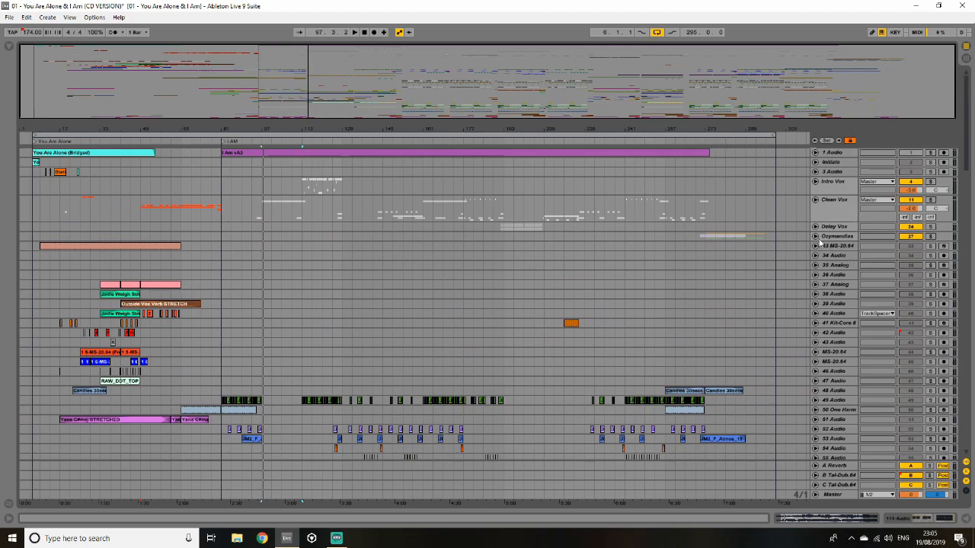
{"action": "left_click", "coordinate": [816, 228]}
{"action": "left_click", "coordinate": [932, 229]}
{"action": "scroll", "coordinate": [858, 335], "scroll_direction": "down", "scroll_amount": 2}
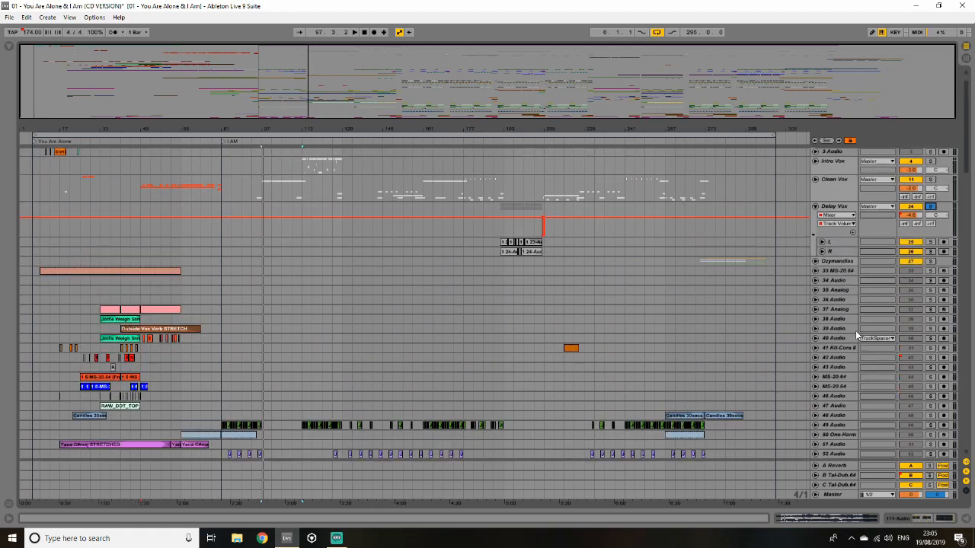
{"action": "left_click_drag", "start_coordinate": [623, 81], "coordinate": [624, 149]}
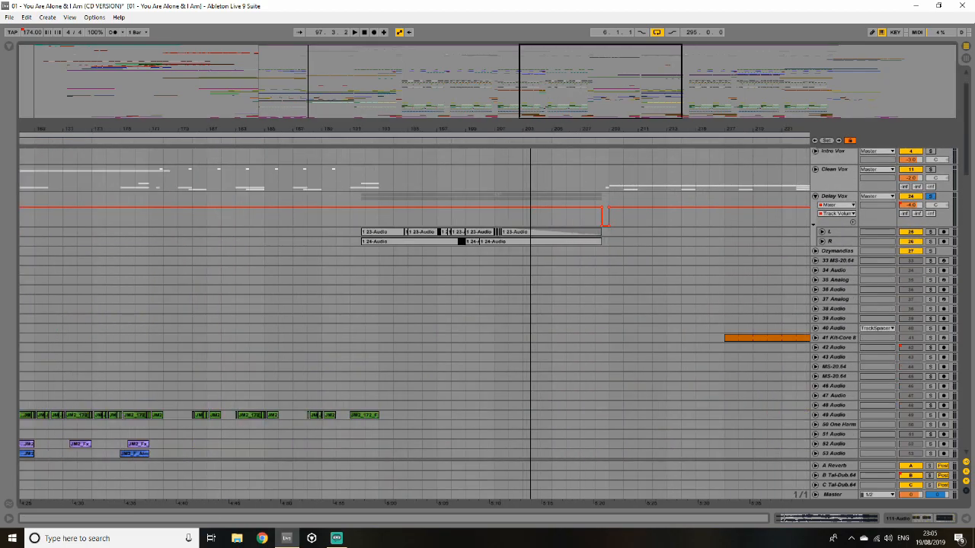
{"action": "left_click", "coordinate": [346, 219]}
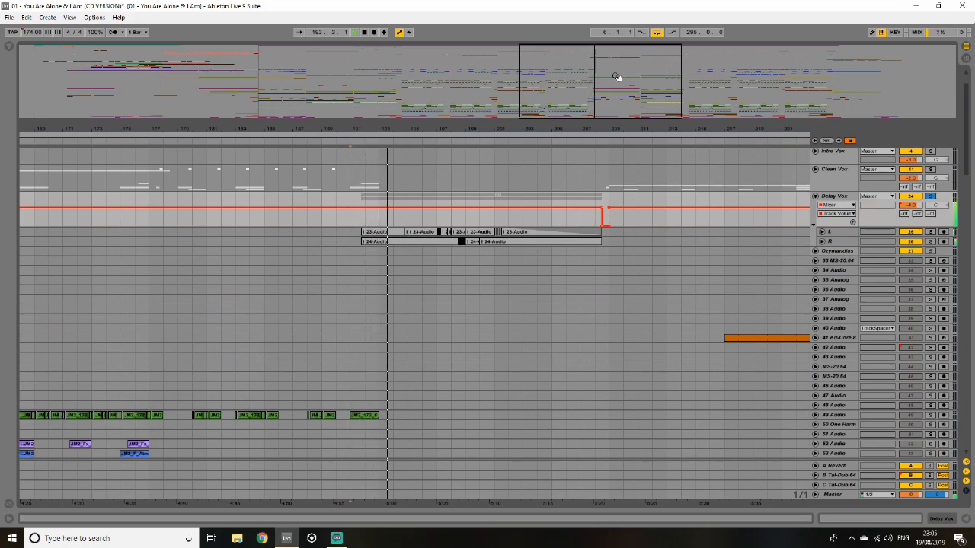
- Unfold the L and R tracks inside Delay Vox, follow their clips during playback, then stop
{"action": "left_click", "coordinate": [821, 241]}
{"action": "left_click", "coordinate": [821, 232]}
{"action": "left_click_drag", "start_coordinate": [628, 87], "coordinate": [627, 127]}
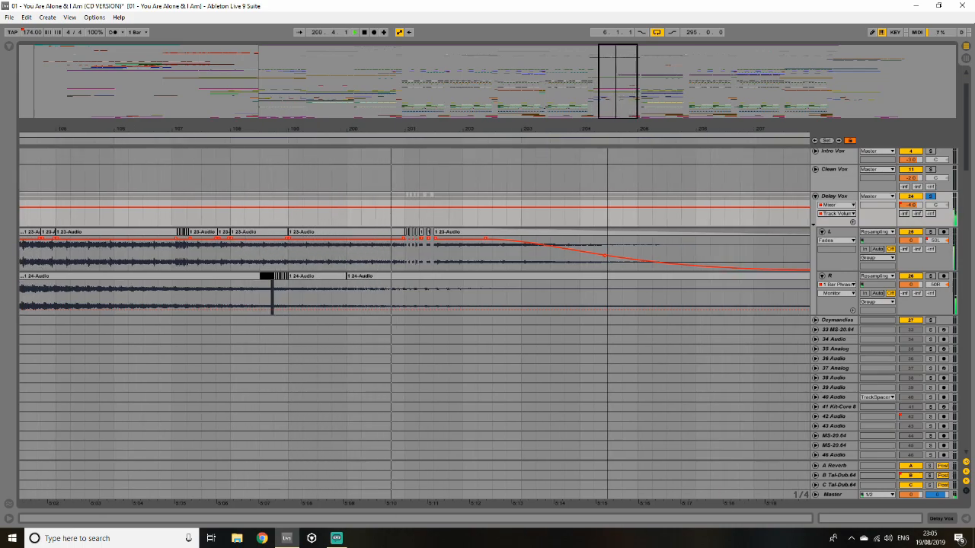
{"action": "left_click_drag", "start_coordinate": [626, 102], "coordinate": [622, 90]}
{"action": "key", "text": "space"}
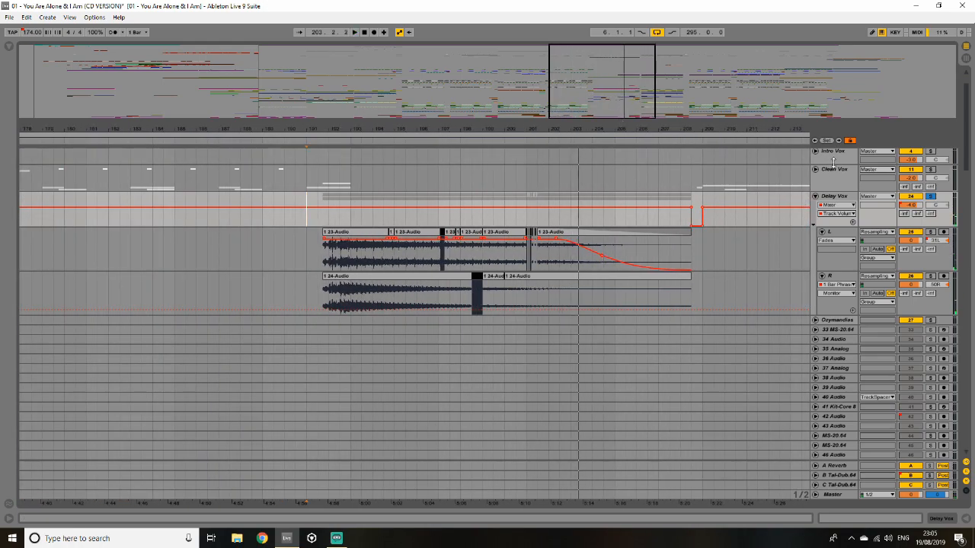
- Unfold and solo the Clean Vox group, then play its vocal clips from bar 191
{"action": "left_click", "coordinate": [815, 170]}
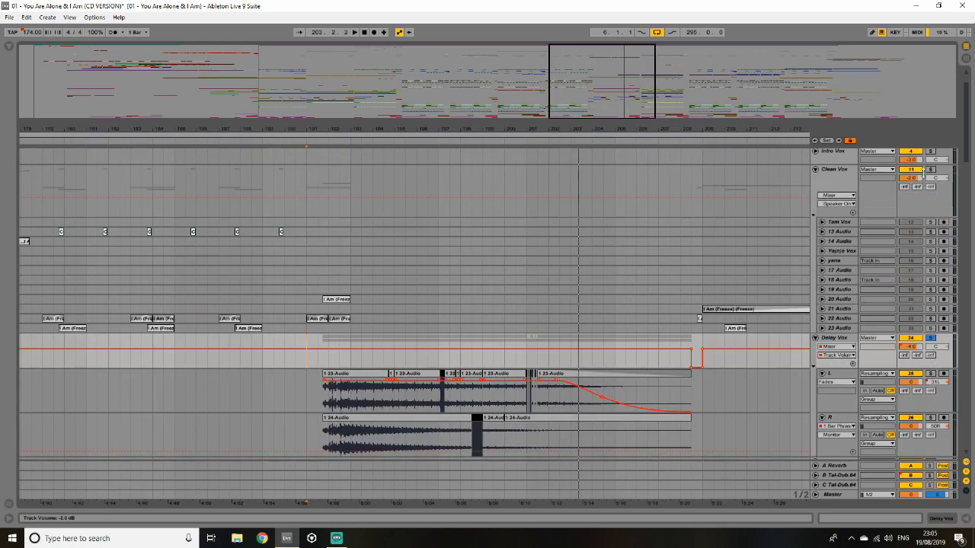
{"action": "left_click", "coordinate": [308, 261]}
{"action": "key", "text": "space"}
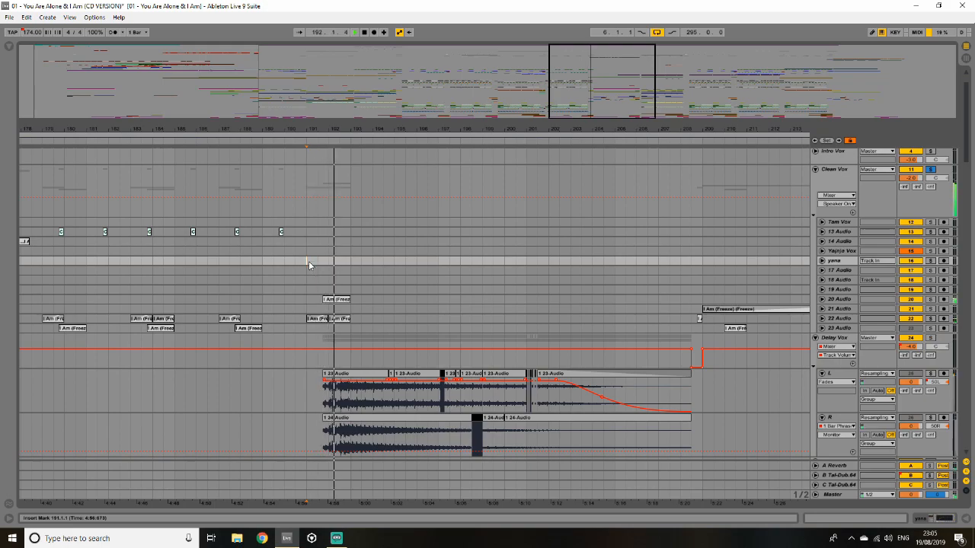
- Stop playback and mark the time range from 191.3.1 to 193.1.1 across Tam Vox and 13 Audio
{"action": "scroll", "coordinate": [319, 299], "scroll_direction": "down", "scroll_amount": 2}
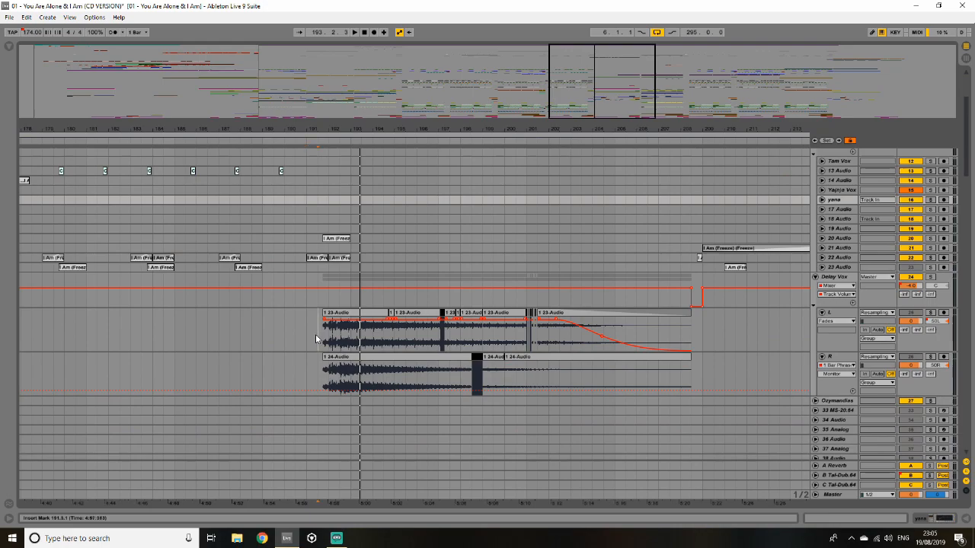
{"action": "left_click_drag", "start_coordinate": [317, 334], "coordinate": [351, 335]}
{"action": "left_click_drag", "start_coordinate": [318, 166], "coordinate": [346, 173]}
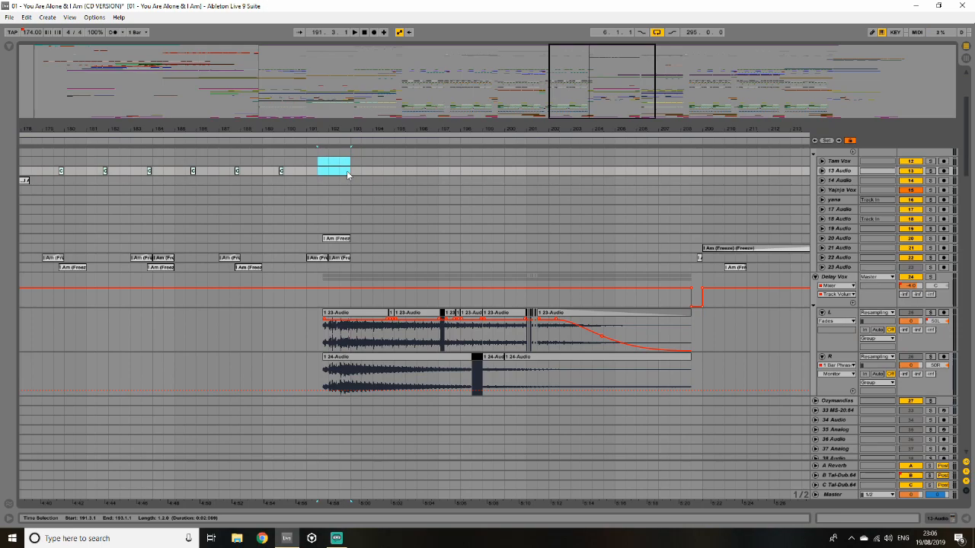
{"action": "mouse_move", "coordinate": [577, 76]}
{"action": "left_mouse_down"}
{"action": "mouse_move", "coordinate": [585, 85]}
{"action": "mouse_move", "coordinate": [591, 77]}
{"action": "left_mouse_up"}
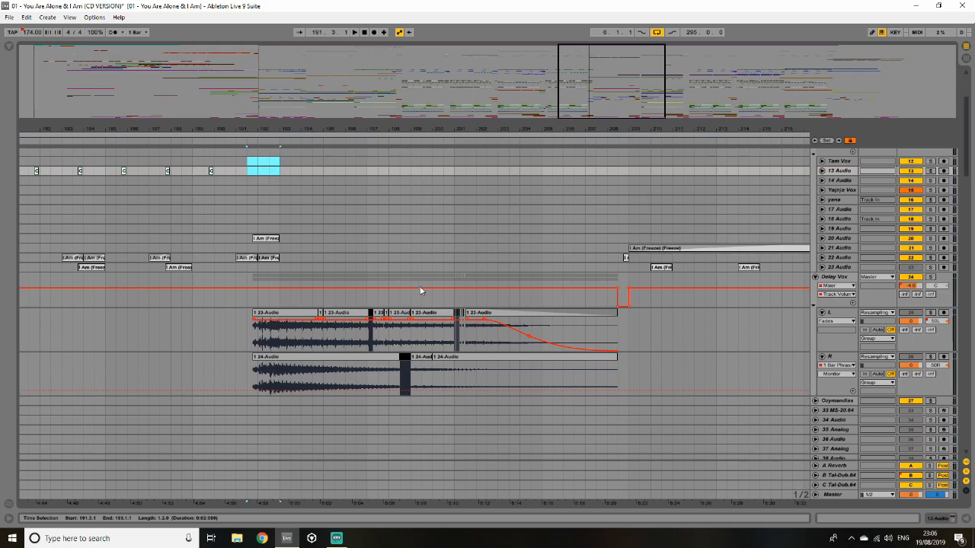
- Inspect the effect devices on the L and R tracks and on the Delay Vox group
{"action": "double_click", "coordinate": [827, 308]}
{"action": "scroll", "coordinate": [525, 272], "scroll_direction": "down", "scroll_amount": 2}
{"action": "scroll", "coordinate": [525, 273], "scroll_direction": "down", "scroll_amount": 1}
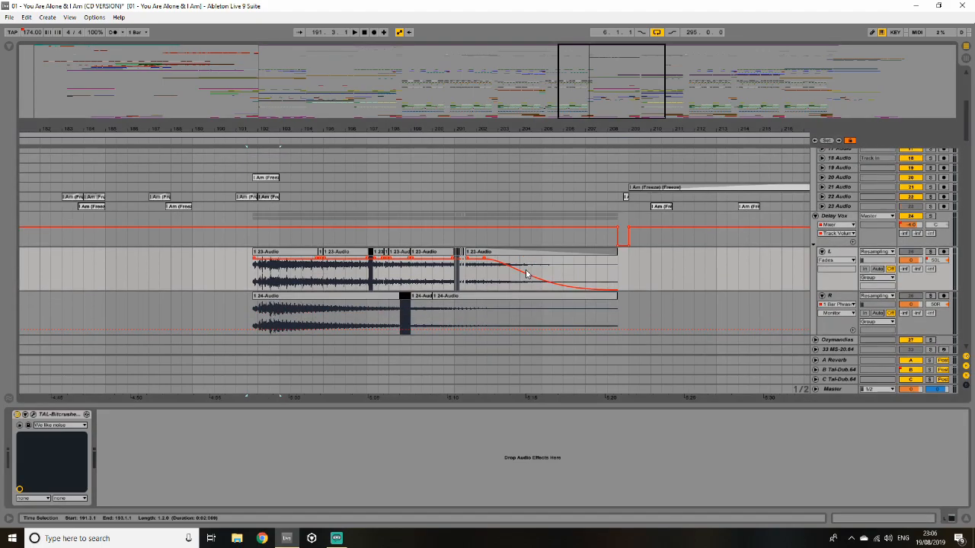
{"action": "left_click_drag", "start_coordinate": [585, 56], "coordinate": [599, 72]}
{"action": "left_click", "coordinate": [837, 296]}
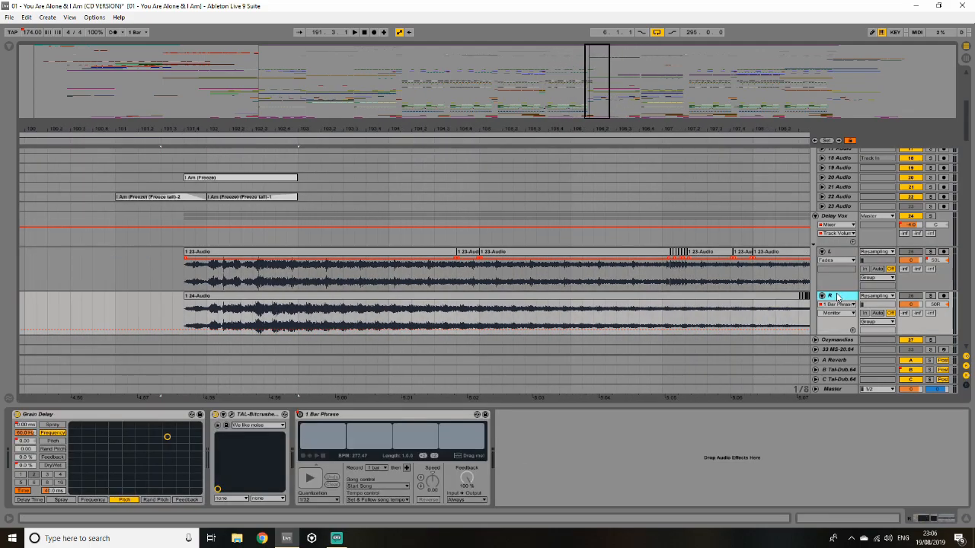
{"action": "left_click", "coordinate": [831, 254]}
{"action": "left_click", "coordinate": [840, 218]}
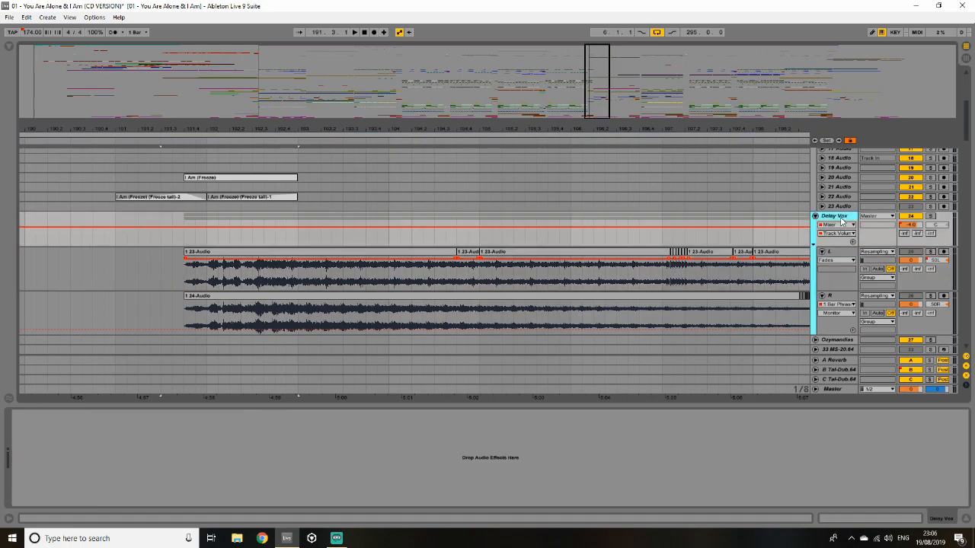
{"action": "left_click", "coordinate": [838, 256]}
{"action": "mouse_move", "coordinate": [606, 102]}
{"action": "left_mouse_down"}
{"action": "mouse_move", "coordinate": [606, 116]}
{"action": "mouse_move", "coordinate": [612, 104]}
{"action": "left_mouse_up"}
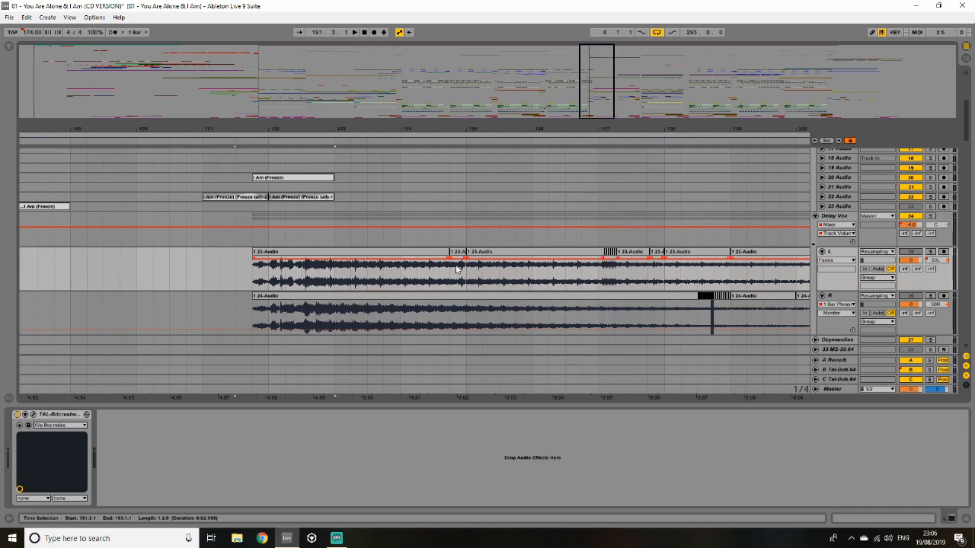
- Add a Utility effect to the L track and view its channel mode options, leaving it on Stereo
{"action": "left_click", "coordinate": [15, 44]}
{"action": "left_click_drag", "start_coordinate": [89, 388], "coordinate": [164, 468]}
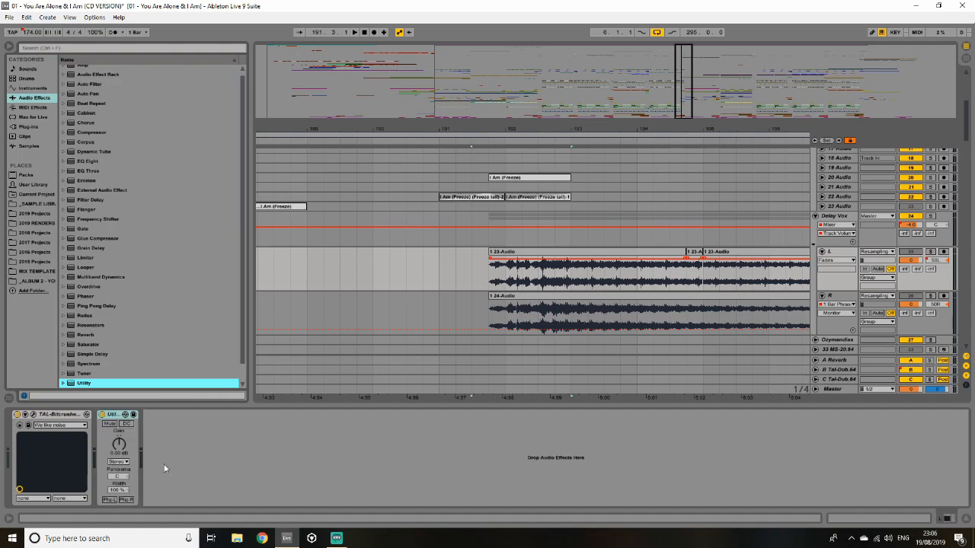
{"action": "left_click", "coordinate": [120, 462]}
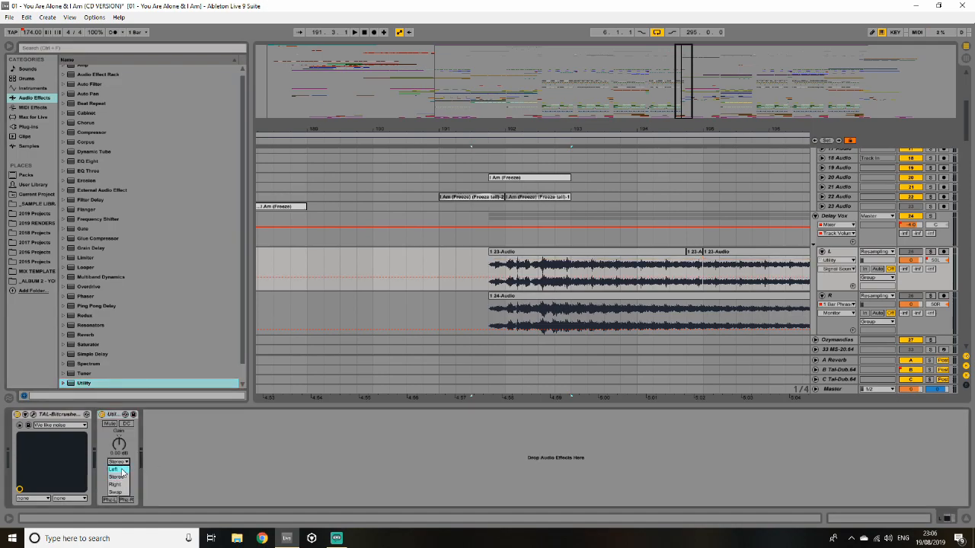
{"action": "left_click", "coordinate": [113, 415]}
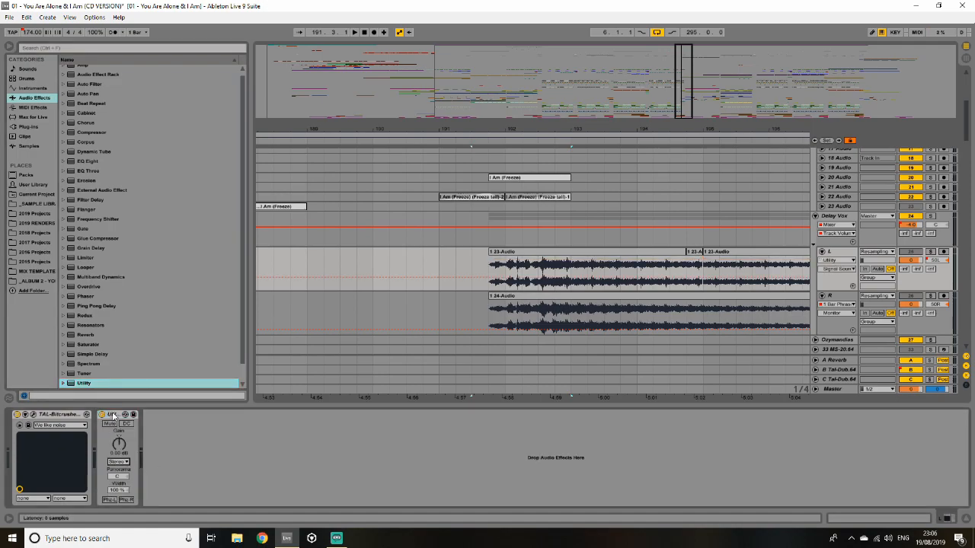
{"action": "left_click", "coordinate": [8, 48]}
{"action": "left_click_drag", "start_coordinate": [604, 84], "coordinate": [605, 85]}
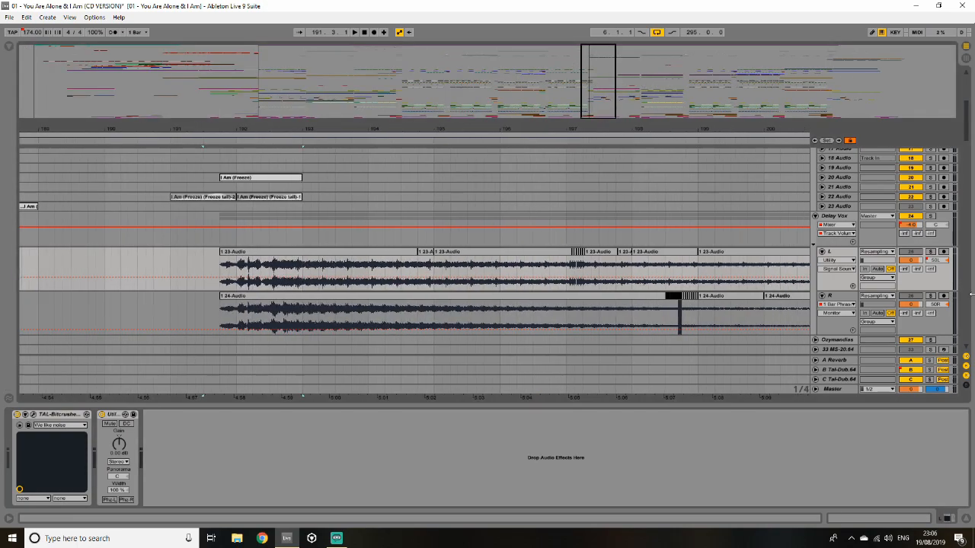
- Solo the L track and play its first 1 23-Audio clip from 191.4
{"action": "left_click", "coordinate": [930, 252]}
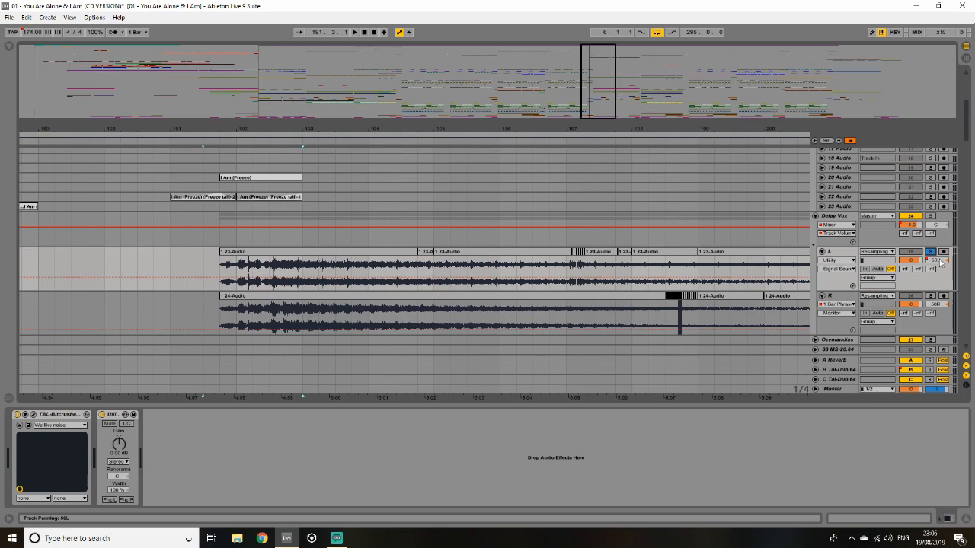
{"action": "left_click", "coordinate": [307, 255]}
{"action": "key", "text": "space"}
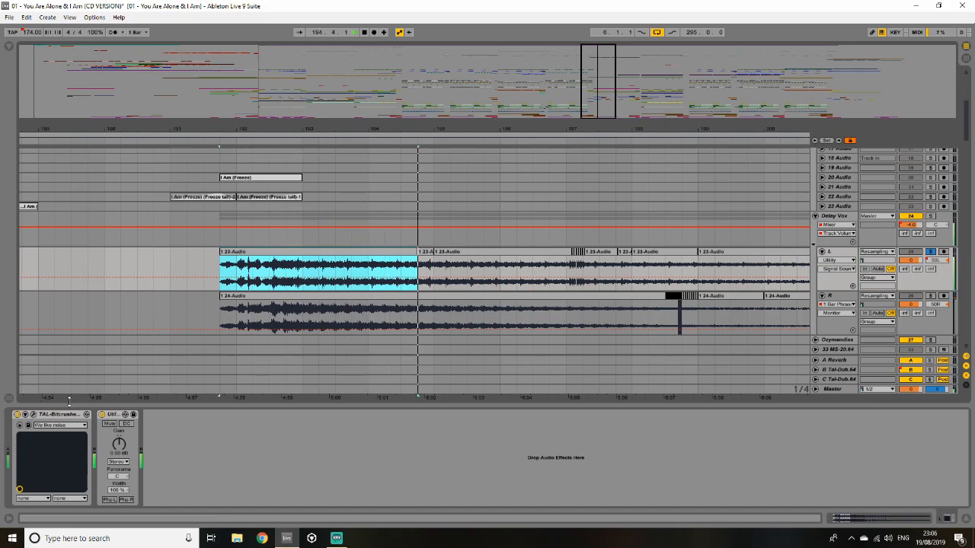
- Show the TAL-Bitcrusher DRYWET automation on the L track and follow its curve during playback
{"action": "left_click", "coordinate": [838, 259]}
{"action": "left_click", "coordinate": [835, 287]}
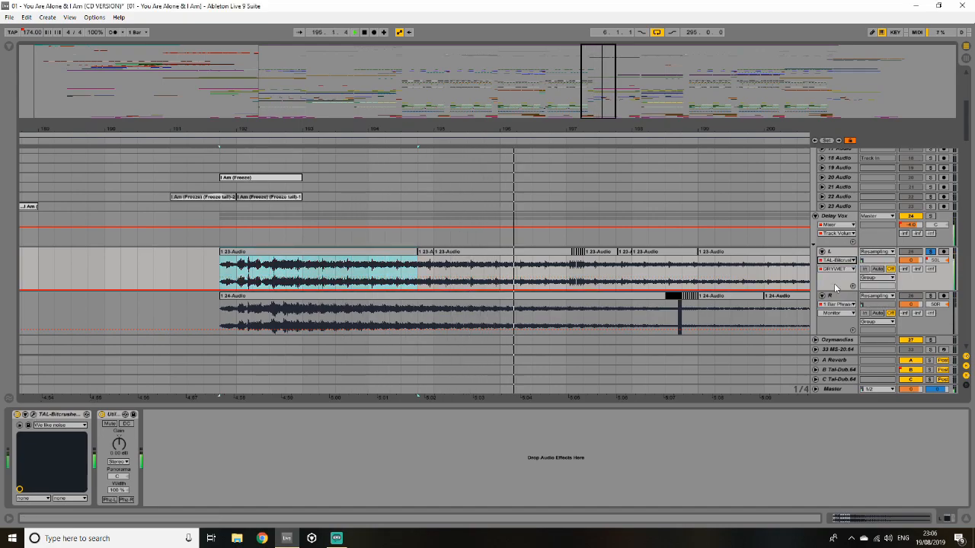
{"action": "left_click_drag", "start_coordinate": [696, 131], "coordinate": [431, 91]}
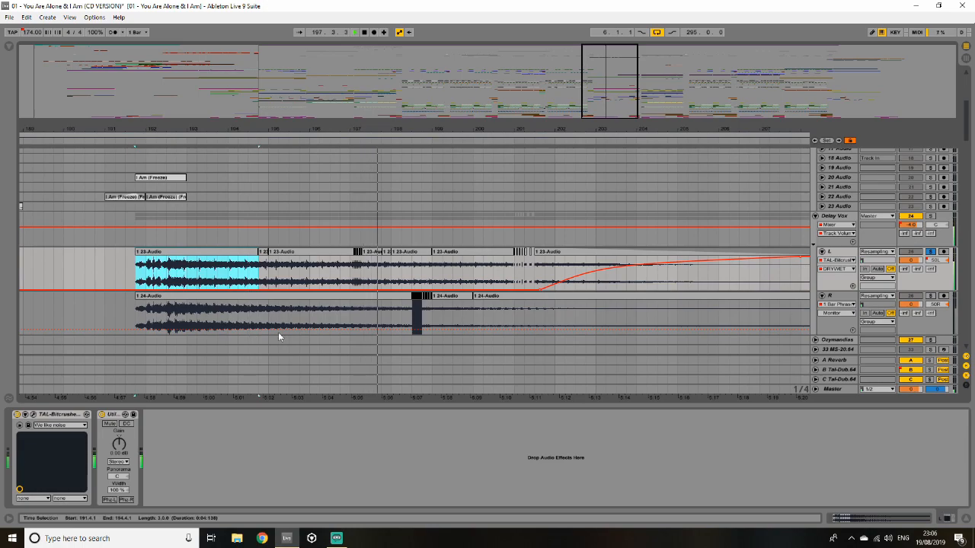
{"action": "left_click_drag", "start_coordinate": [623, 132], "coordinate": [637, 174]}
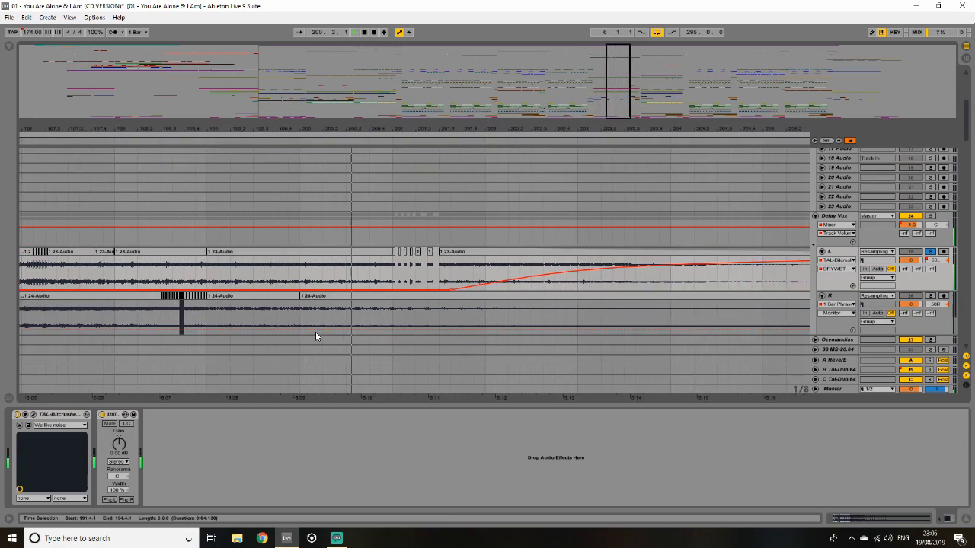
- Open the L track's 1 23-Audio clip at bar 199 and view its Transposition and Grain Size modulation envelopes
{"action": "left_click", "coordinate": [341, 256]}
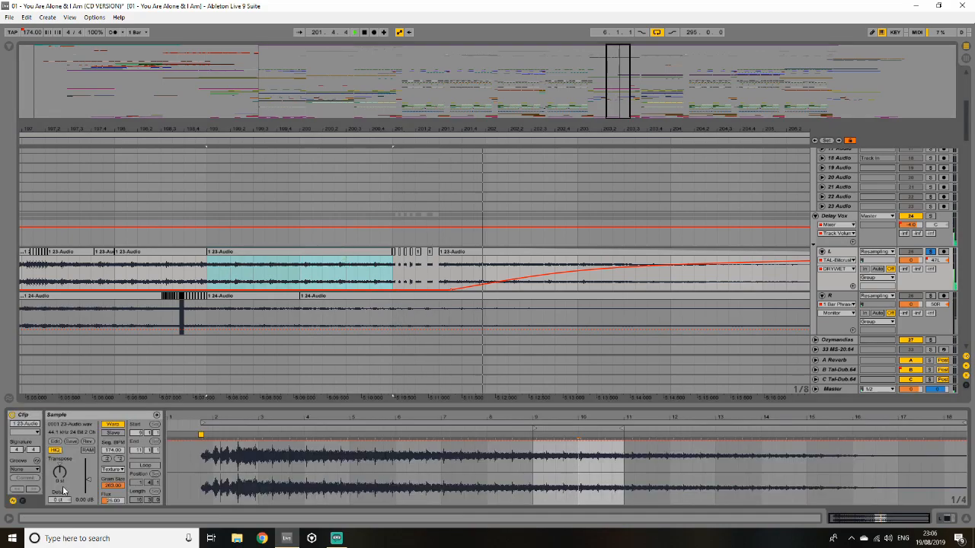
{"action": "left_click", "coordinate": [22, 501]}
{"action": "left_click", "coordinate": [186, 432]}
{"action": "left_click", "coordinate": [186, 454]}
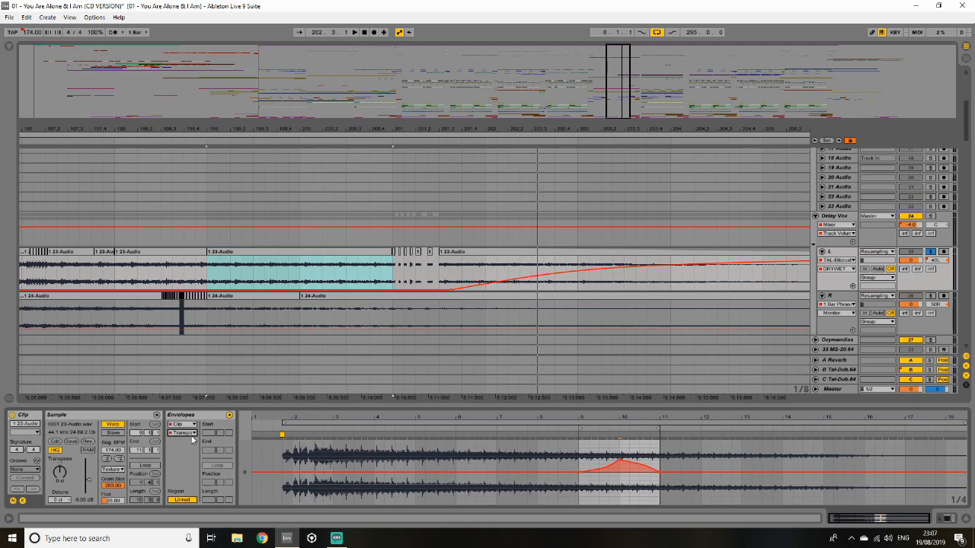
{"action": "left_click", "coordinate": [186, 432]}
{"action": "left_click", "coordinate": [186, 452]}
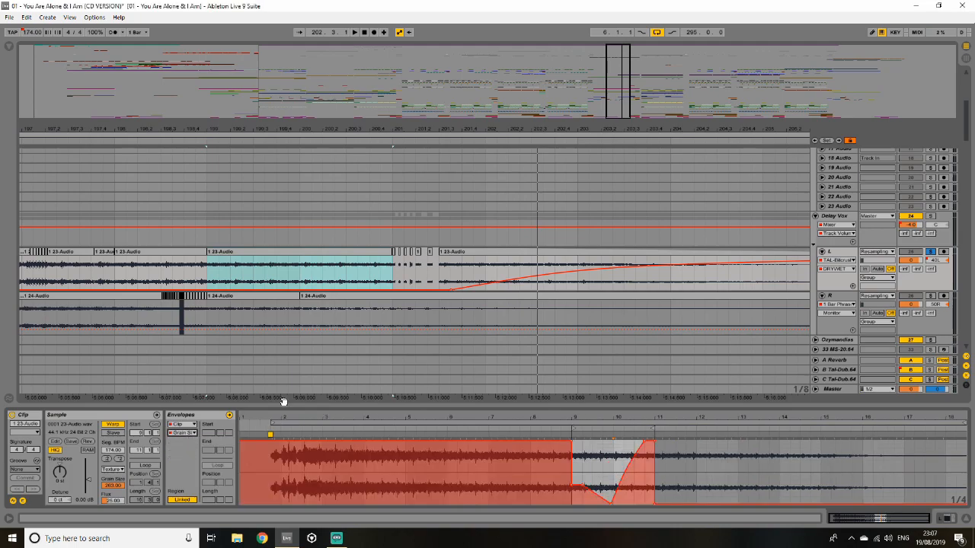
- Play the bar 199 clip and show its Flux modulation envelope
{"action": "key", "text": "space"}
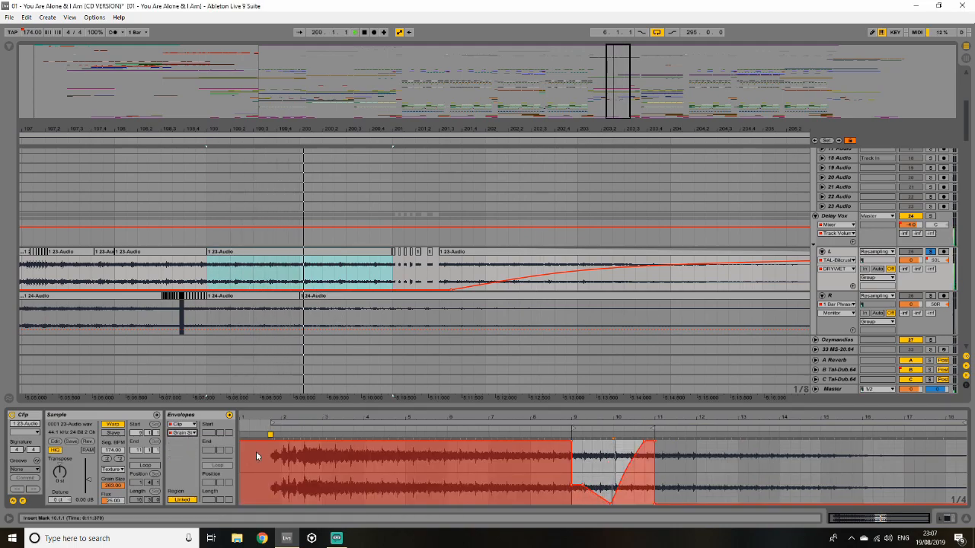
{"action": "left_click", "coordinate": [183, 432]}
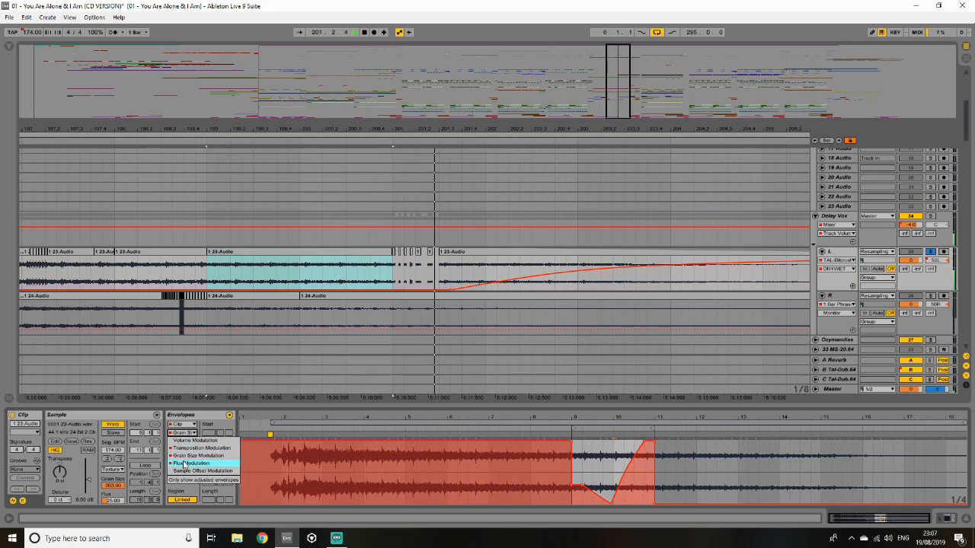
{"action": "left_click", "coordinate": [183, 463]}
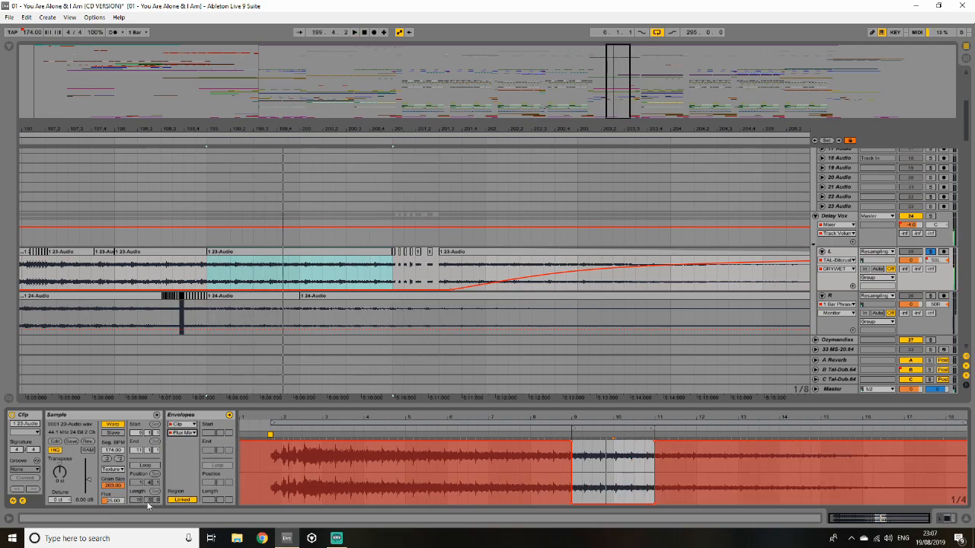
- Try the bar 199 clip with its Flux set to 0.00 and replay it
{"action": "key", "text": "space"}
{"action": "key", "text": "space"}
{"action": "left_click_drag", "start_coordinate": [111, 502], "coordinate": [111, 544]}
{"action": "key", "text": "space"}
{"action": "key", "text": "space"}
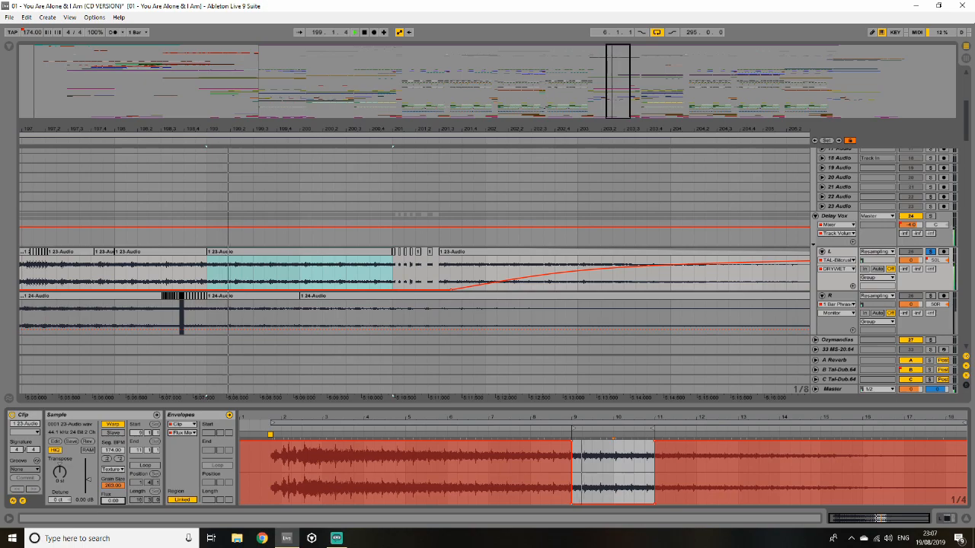
- Solo the R track, play its first 1 24-Audio clip, and show the track's effect devices
{"action": "scroll", "coordinate": [259, 342], "scroll_direction": "down", "scroll_amount": 3}
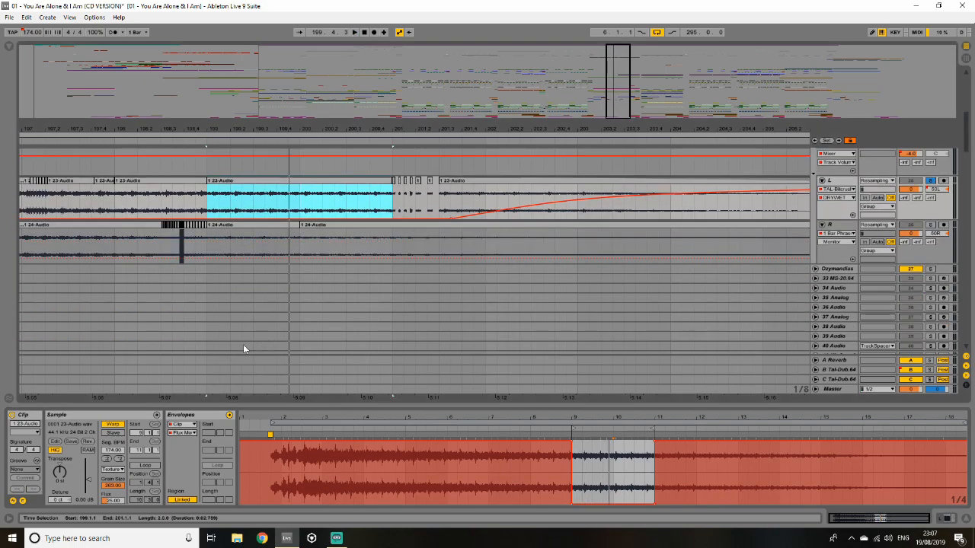
{"action": "left_click_drag", "start_coordinate": [621, 92], "coordinate": [629, 35]}
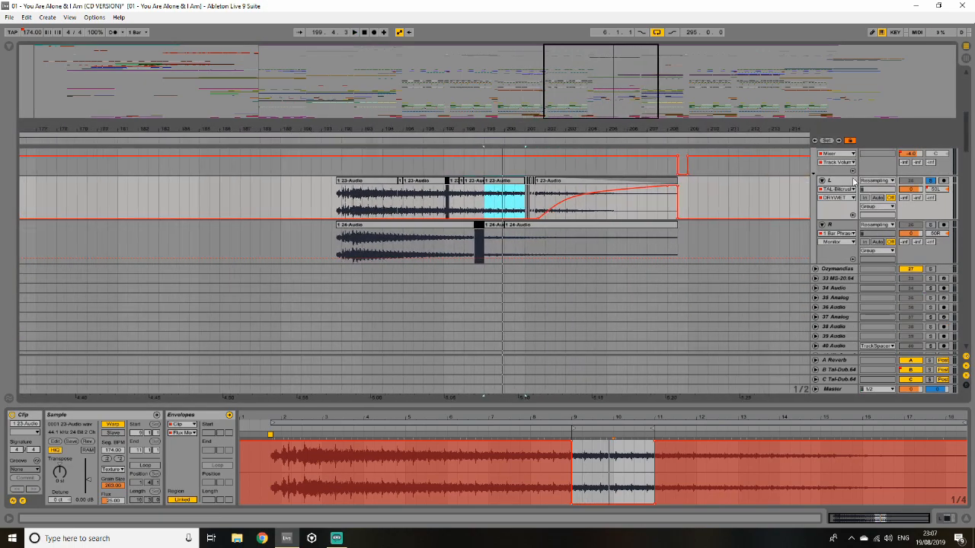
{"action": "left_click", "coordinate": [383, 224]}
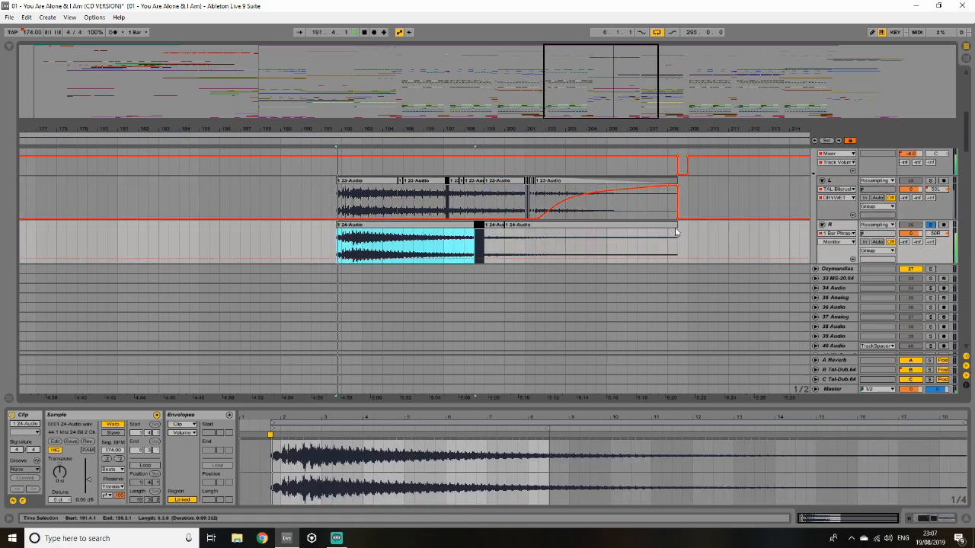
{"action": "left_click", "coordinate": [848, 231]}
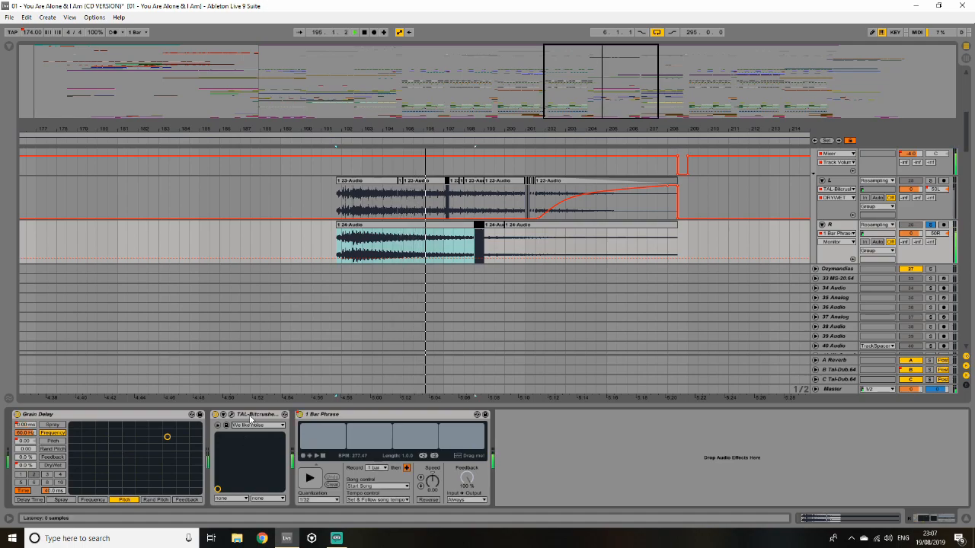
- Show the R track's TAL-Bitcrusher plug-in window, close it, and stop playback
{"action": "left_click", "coordinate": [231, 415]}
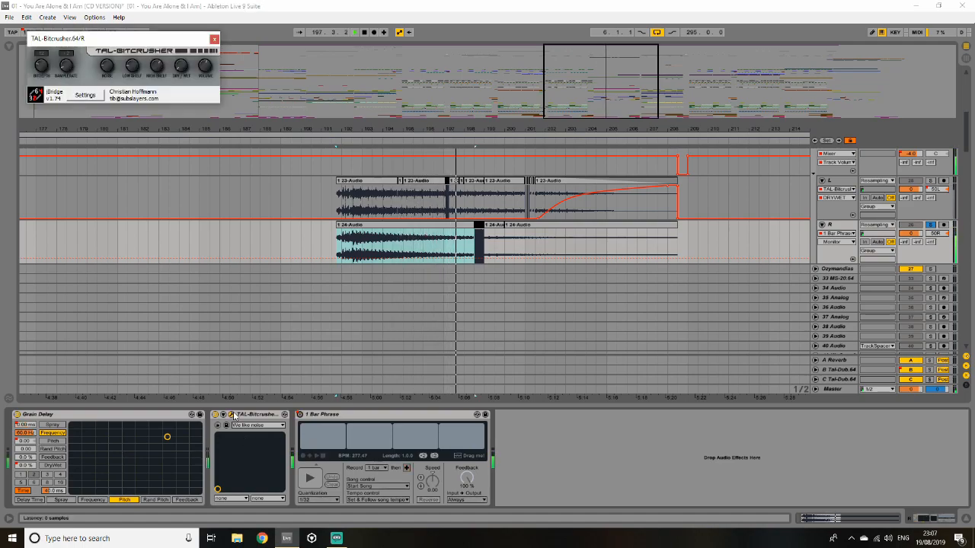
{"action": "left_click", "coordinate": [214, 38]}
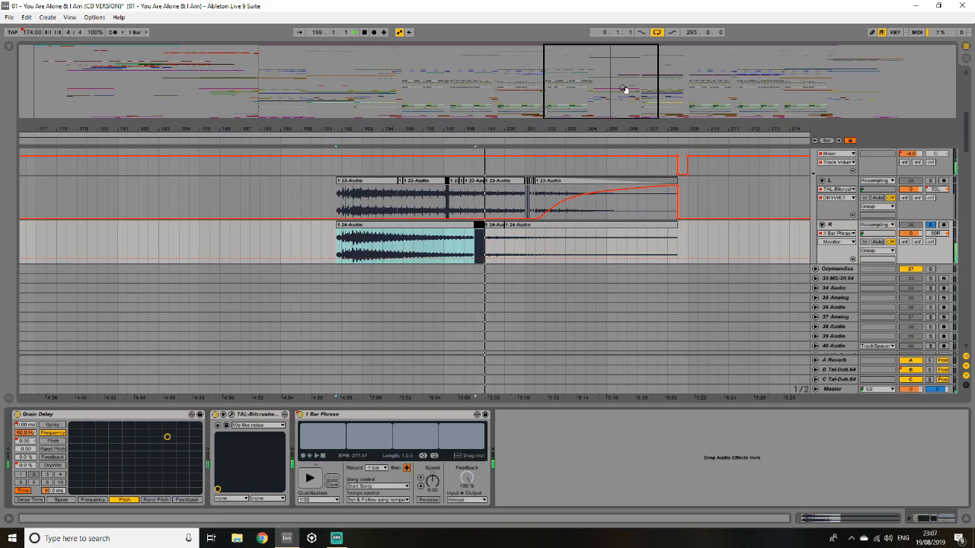
{"action": "left_click_drag", "start_coordinate": [626, 92], "coordinate": [627, 34]}
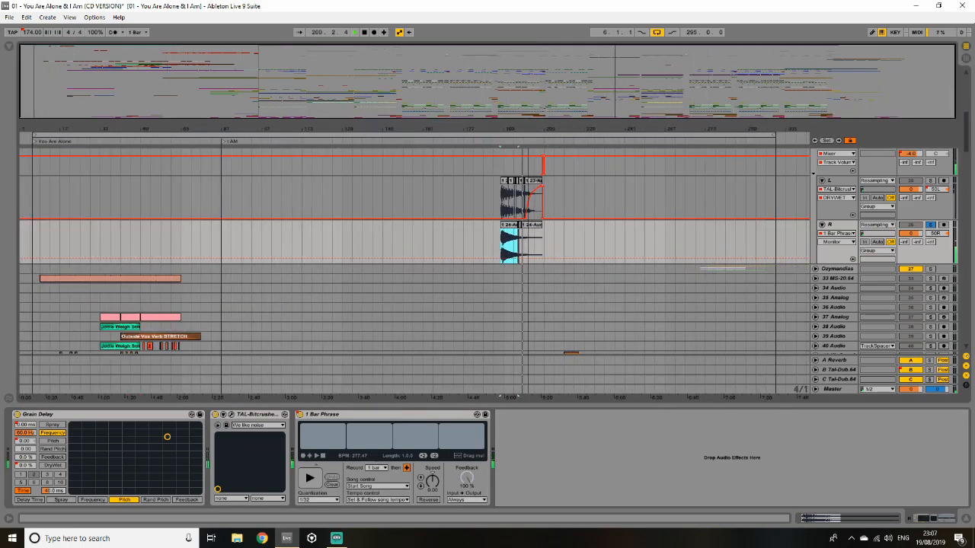
{"action": "scroll", "coordinate": [317, 212], "scroll_direction": "up", "scroll_amount": 6}
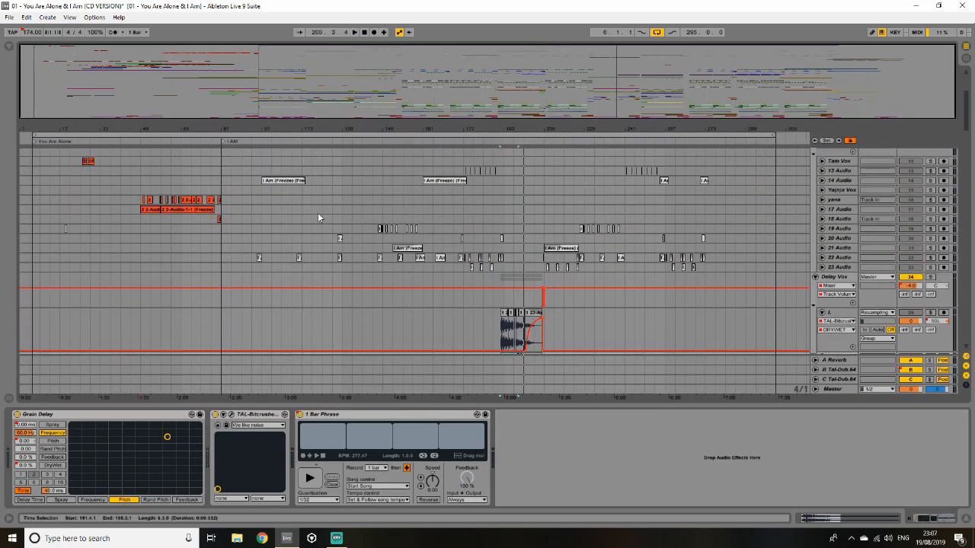
- Solo the Delay Vox group and play it from the L track's first 1 23-Audio clip
{"action": "scroll", "coordinate": [318, 193], "scroll_direction": "down", "scroll_amount": 3}
{"action": "scroll", "coordinate": [523, 300], "scroll_direction": "down", "scroll_amount": 3}
{"action": "left_click_drag", "start_coordinate": [649, 80], "coordinate": [646, 133]}
{"action": "left_click", "coordinate": [845, 179]}
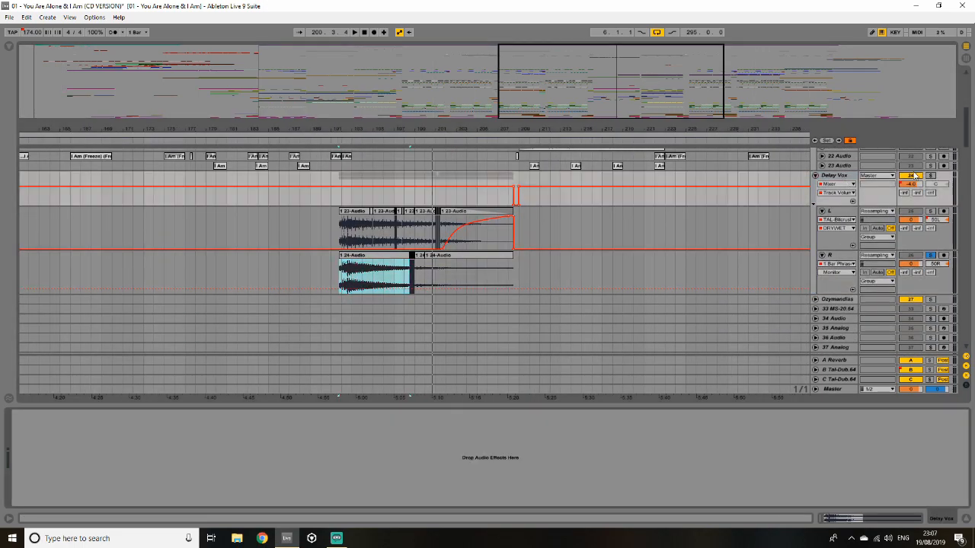
{"action": "left_click", "coordinate": [349, 214]}
{"action": "key", "text": "space"}
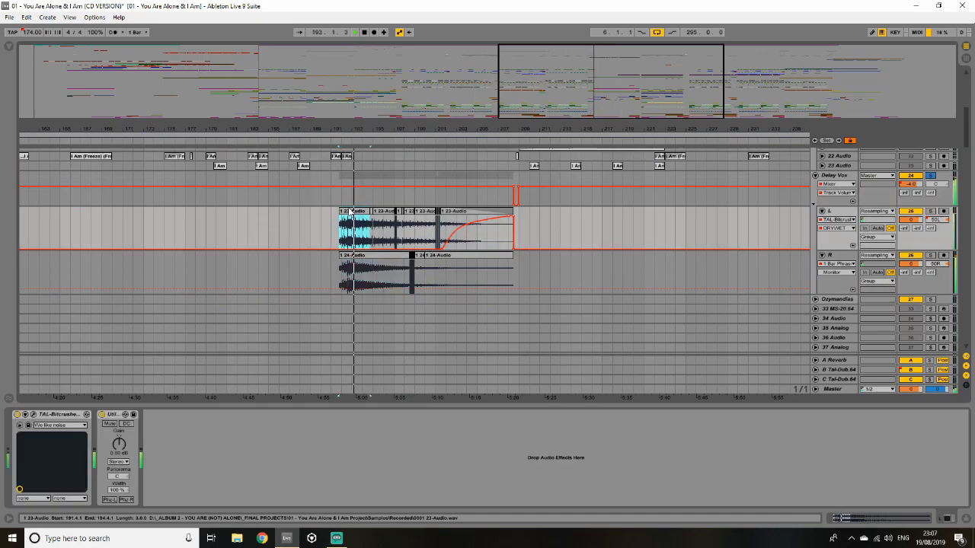
- Solo the Bass Break track, play its first frozen clip, and unfold the Analog track in the 4x4 group
{"action": "left_click_drag", "start_coordinate": [966, 137], "coordinate": [958, 184]}
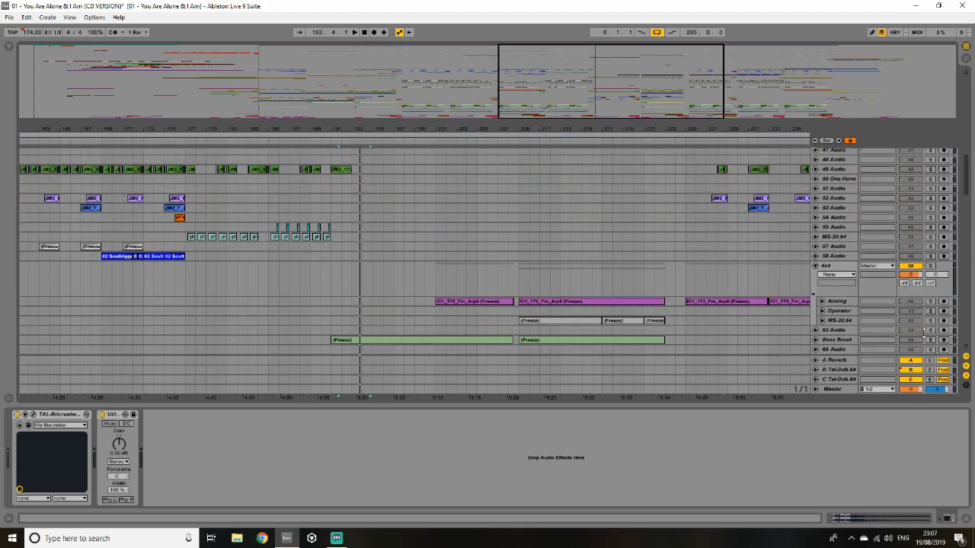
{"action": "left_click", "coordinate": [930, 340]}
{"action": "left_click", "coordinate": [369, 339]}
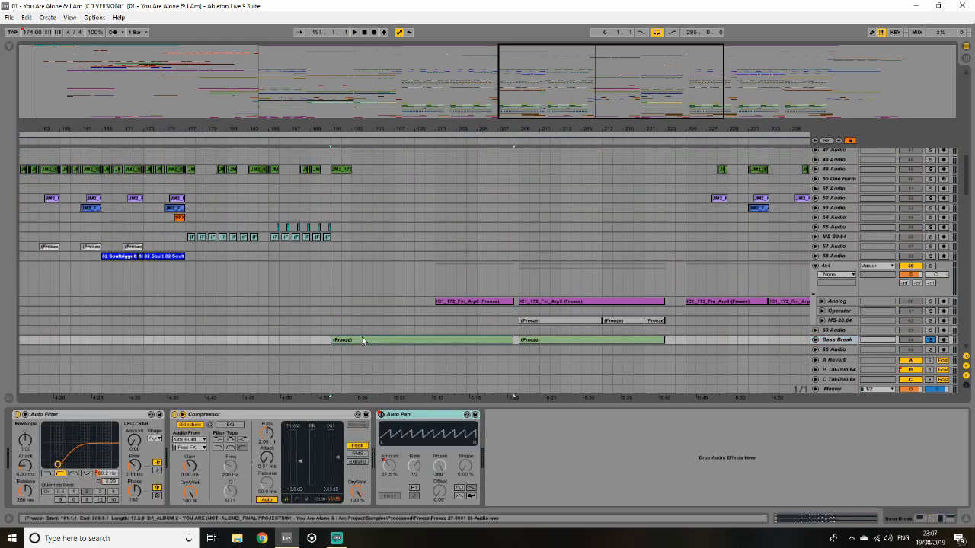
{"action": "key", "text": "space"}
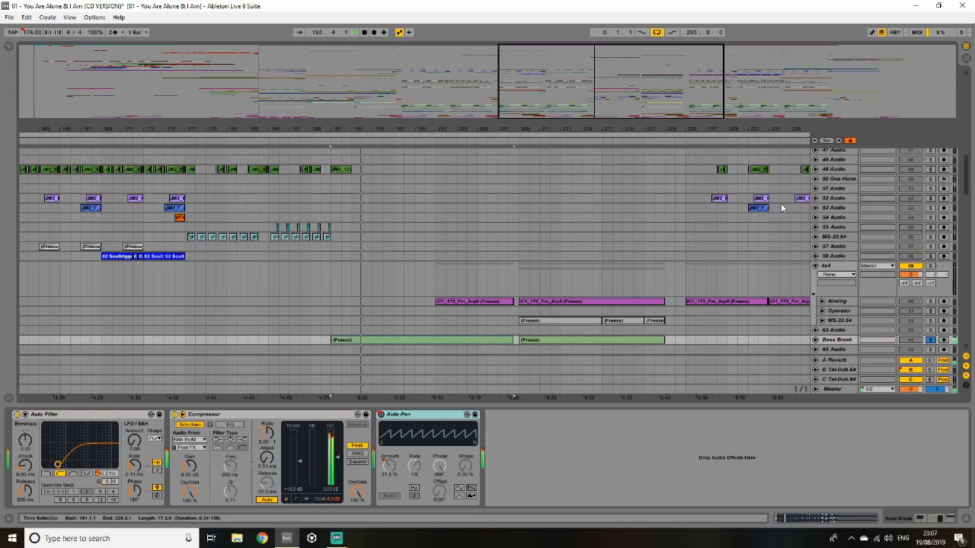
{"action": "left_click", "coordinate": [821, 301]}
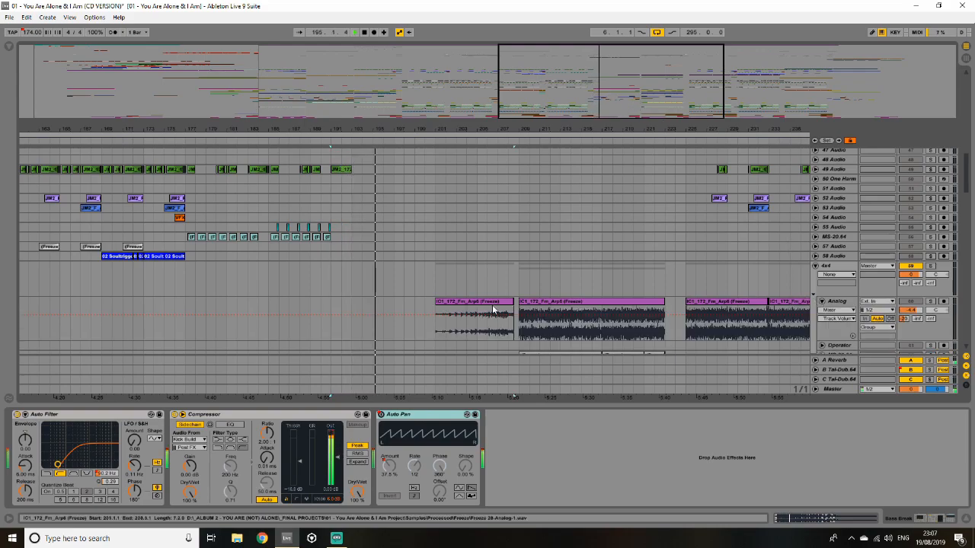
- Solo the 87, 93 and 94 Audio tracks in the Cinematics group and show the G# Feed PRO 1 clip's fade during playback
{"action": "left_click_drag", "start_coordinate": [967, 187], "coordinate": [962, 266]}
{"action": "left_click", "coordinate": [930, 249]}
{"action": "left_click", "coordinate": [822, 247]}
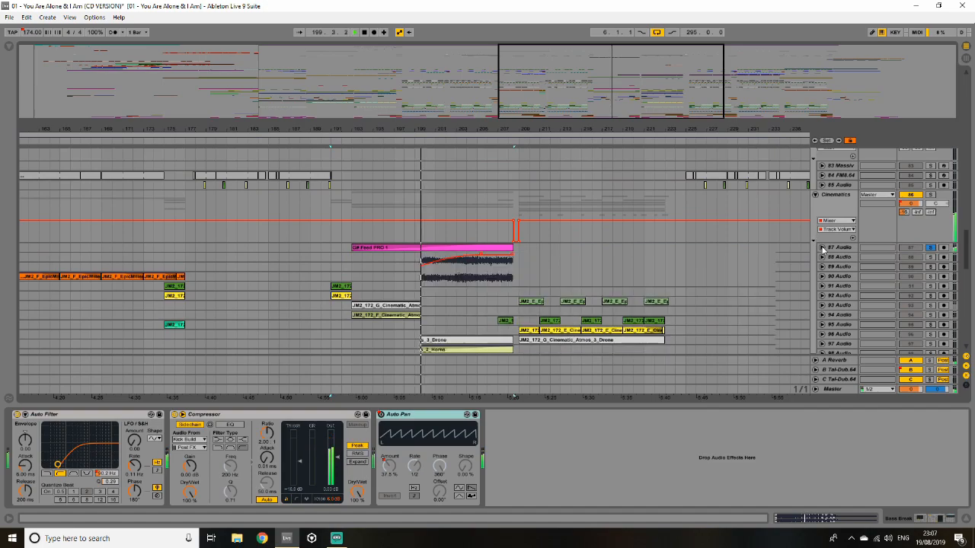
{"action": "left_click", "coordinate": [471, 253]}
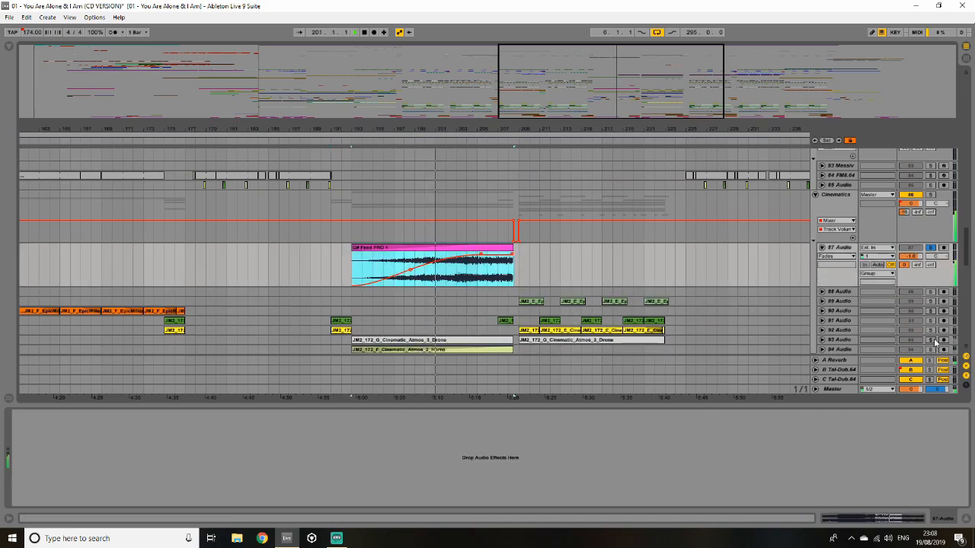
{"action": "left_click", "coordinate": [929, 350]}
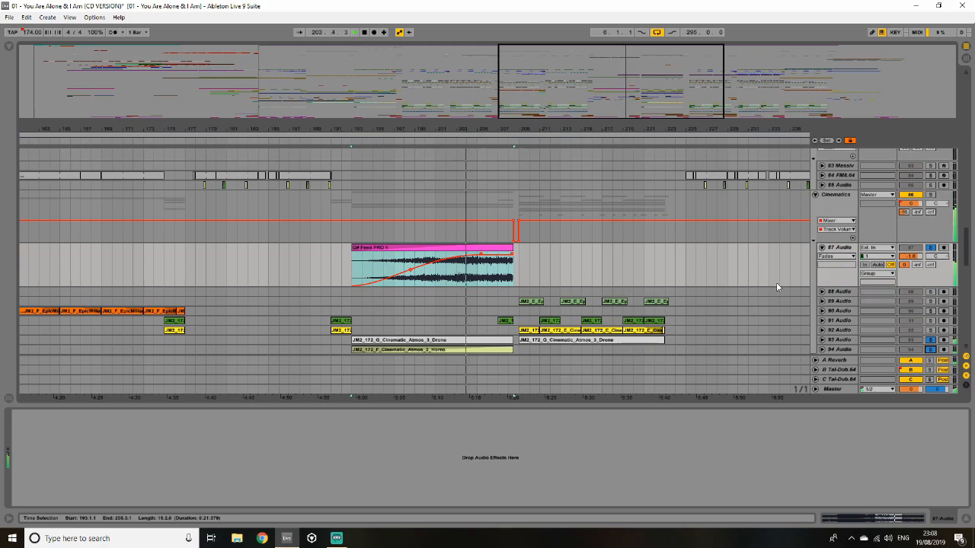
{"action": "scroll", "coordinate": [543, 191], "scroll_direction": "up", "scroll_amount": 3, "text": "ctrl"}
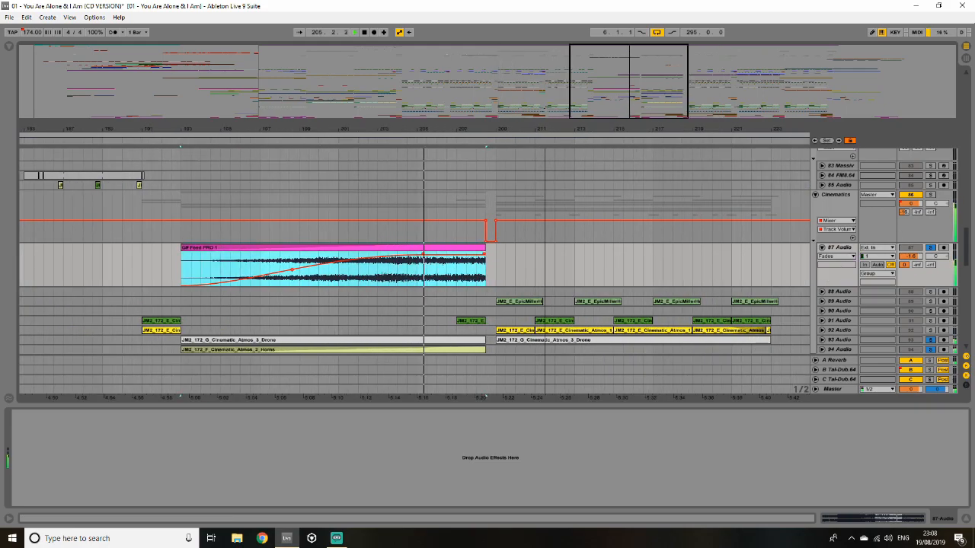
- Solo the Analog track, open its IC1_172_Fm_Arp6 (Freeze) clip at bar 201, and play through into the next clip
{"action": "scroll", "coordinate": [455, 167], "scroll_direction": "up", "scroll_amount": 10}
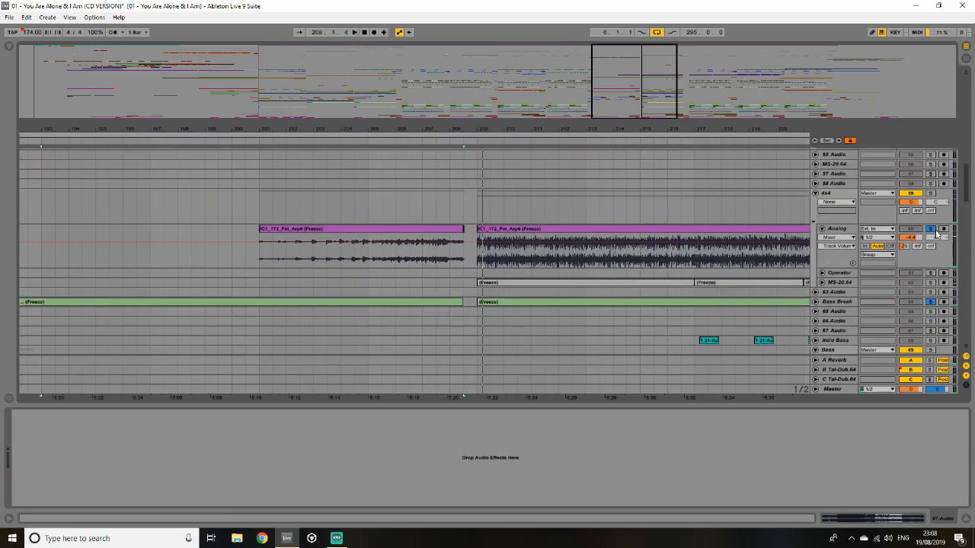
{"action": "double_click", "coordinate": [339, 228]}
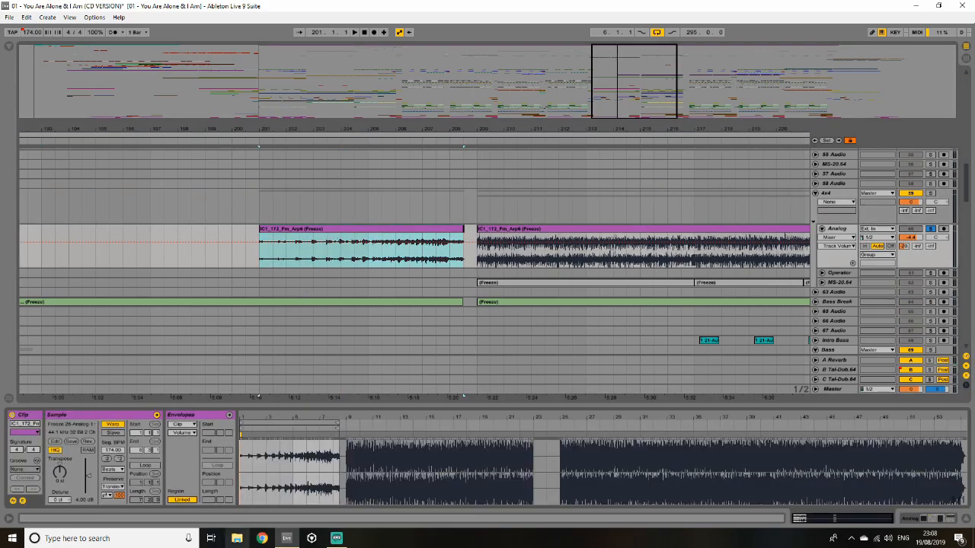
{"action": "left_click", "coordinate": [838, 229]}
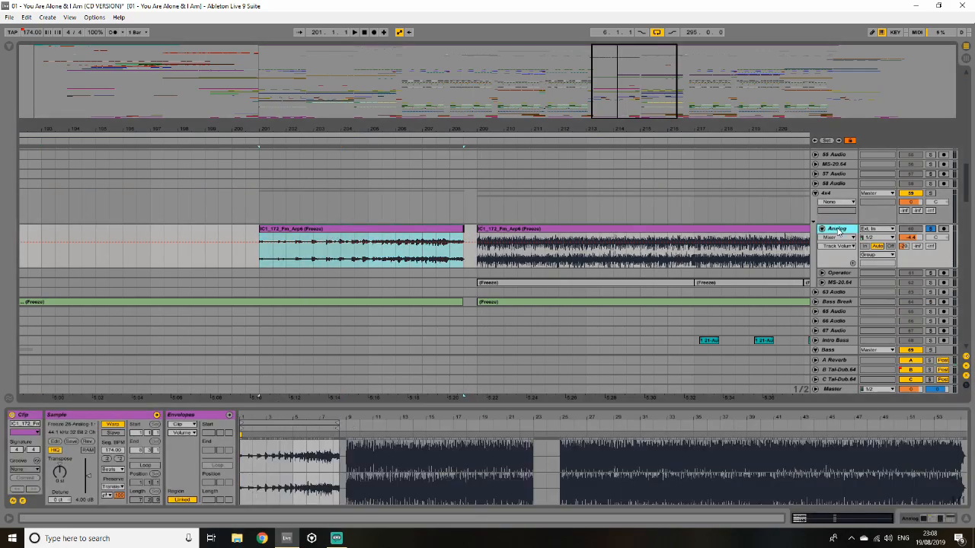
{"action": "left_click", "coordinate": [8, 48]}
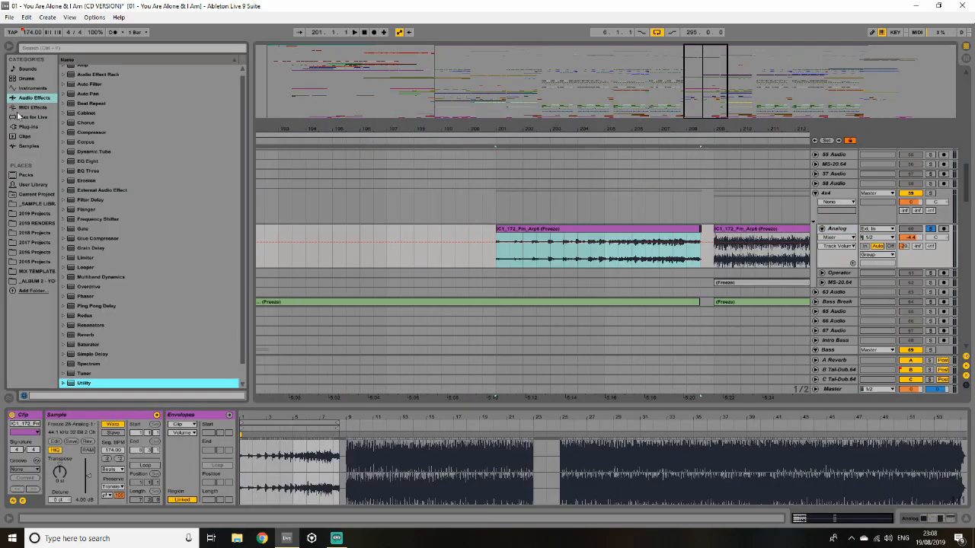
{"action": "left_click", "coordinate": [9, 47]}
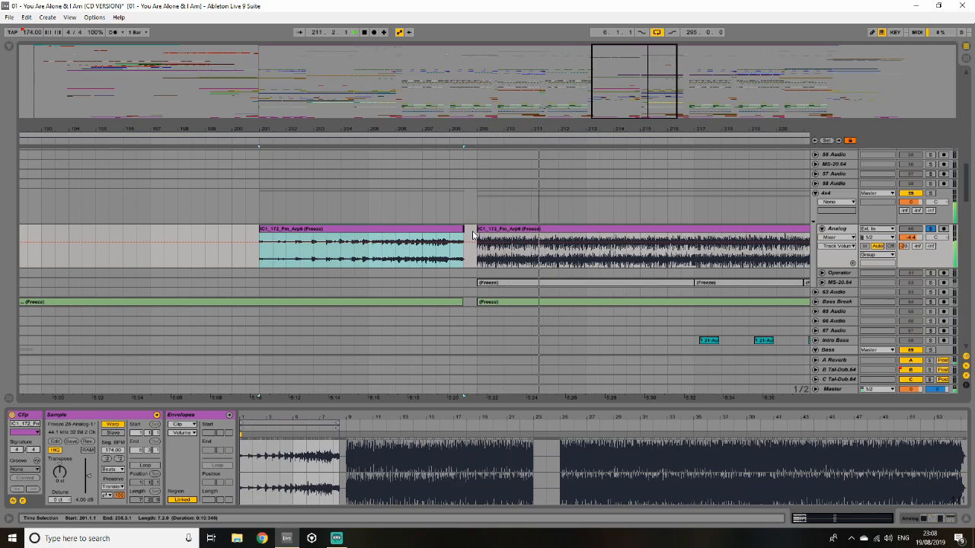
{"action": "left_click_drag", "start_coordinate": [653, 82], "coordinate": [655, 45]}
{"action": "key", "text": "space"}
- Fold the Analog track and inspect its bar 209 IC1_172_Fm_Arp6 clip with the track soloed, finishing with the solo off
{"action": "left_click", "coordinate": [932, 230]}
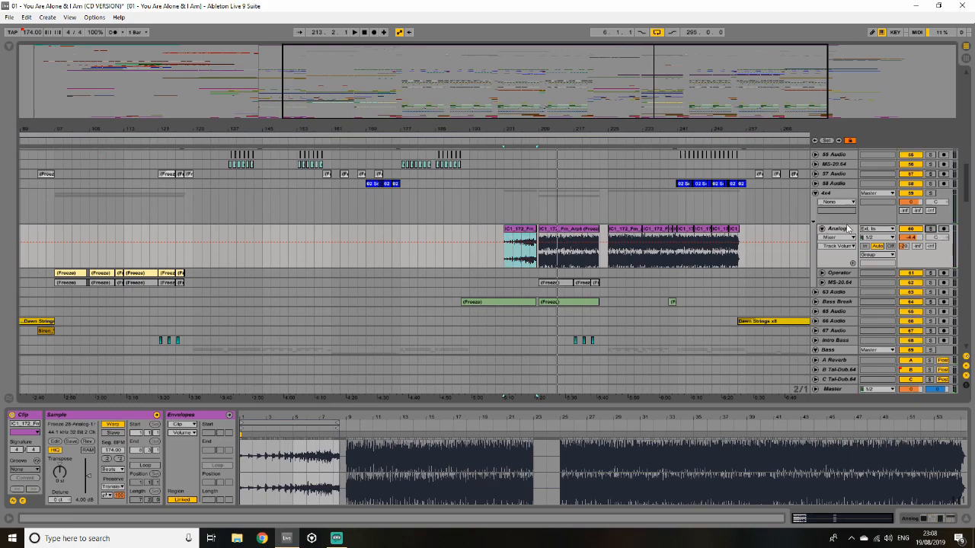
{"action": "left_click", "coordinate": [821, 229]}
{"action": "mouse_move", "coordinate": [968, 190]}
{"action": "left_mouse_down"}
{"action": "mouse_move", "coordinate": [967, 208]}
{"action": "mouse_move", "coordinate": [967, 188]}
{"action": "left_mouse_up"}
{"action": "left_click", "coordinate": [553, 244]}
{"action": "left_click", "coordinate": [929, 245]}
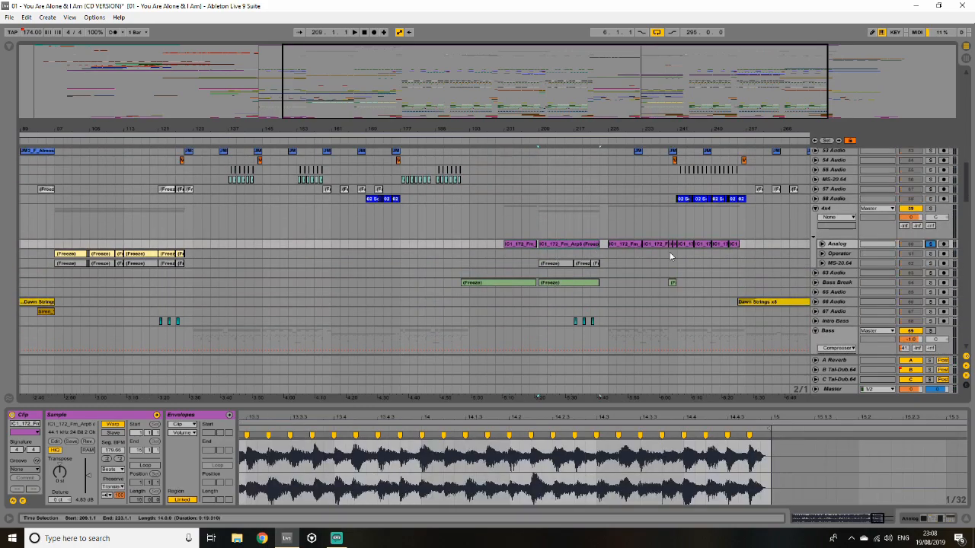
{"action": "left_click", "coordinate": [930, 245]}
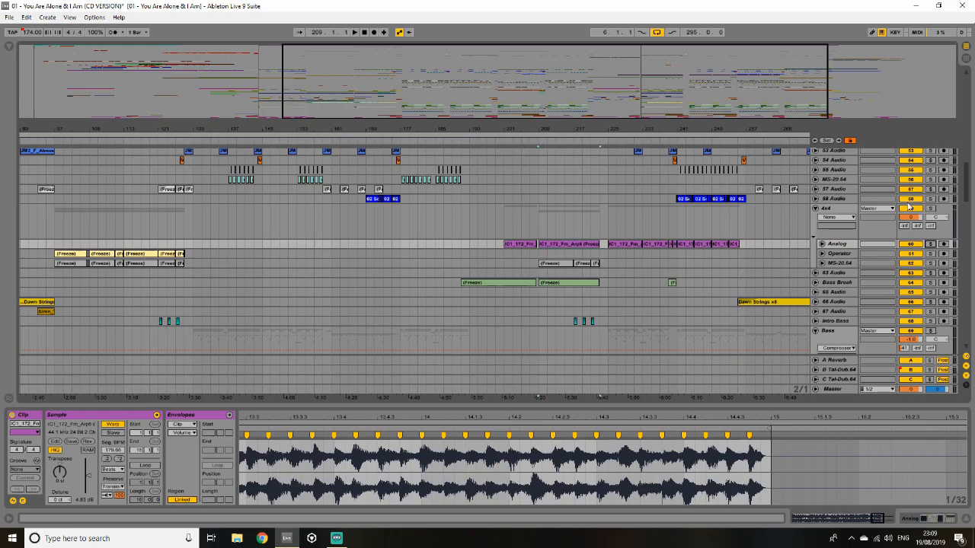
- Play the full mix from bar 271
{"action": "left_click_drag", "start_coordinate": [966, 196], "coordinate": [967, 118]}
{"action": "left_click_drag", "start_coordinate": [692, 74], "coordinate": [824, 74]}
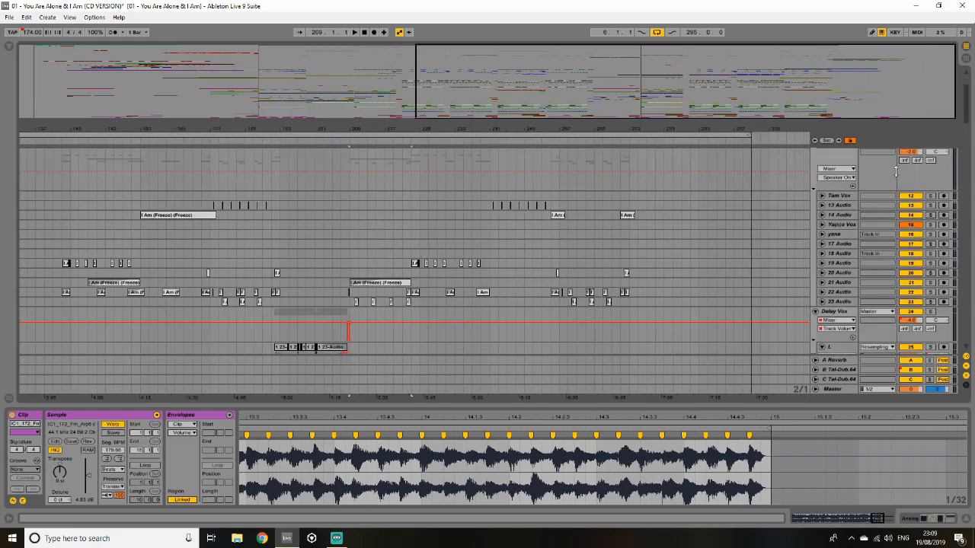
{"action": "left_click", "coordinate": [627, 206]}
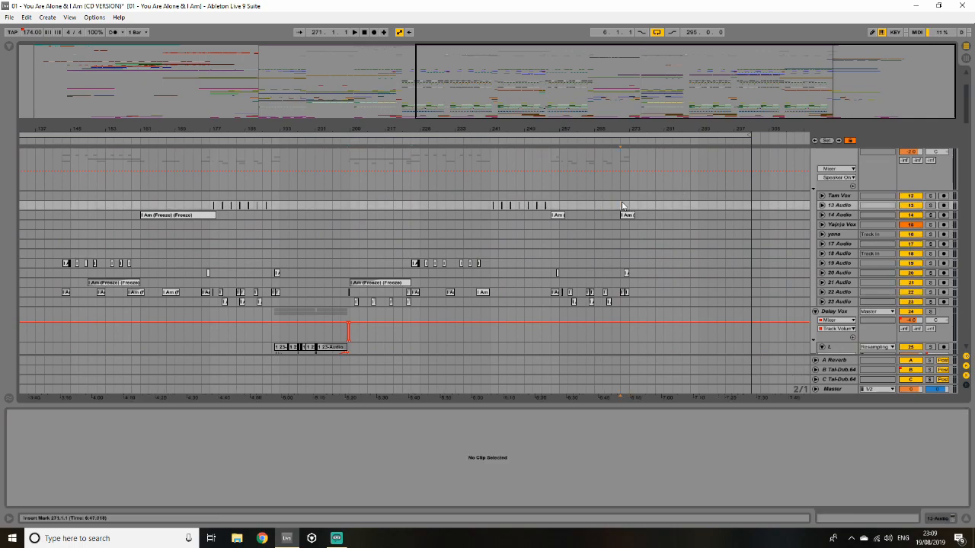
{"action": "key", "text": "space"}
- Fold the L and R tracks inside the Delay Vox group
{"action": "left_click", "coordinate": [821, 347]}
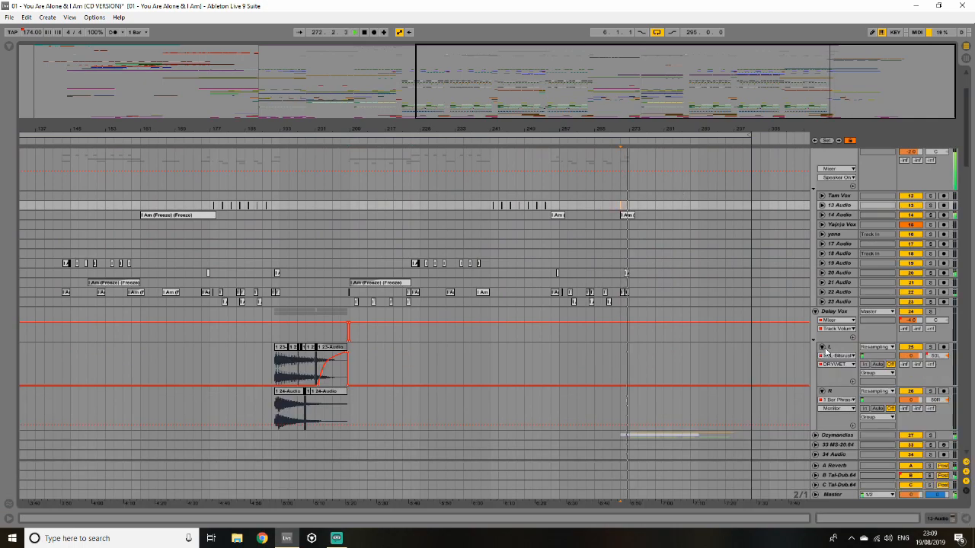
{"action": "left_click", "coordinate": [823, 348]}
{"action": "left_click", "coordinate": [823, 356]}
{"action": "scroll", "coordinate": [823, 356], "scroll_direction": "up", "scroll_amount": 2}
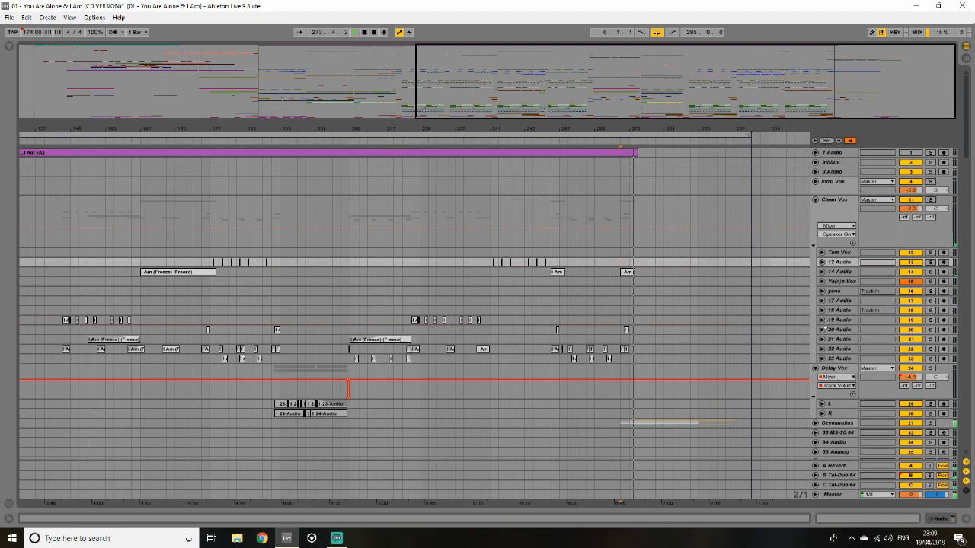
- Unfold the Ozymandias group and look through the other tracks' clips in the outro after bar 271 during playback
{"action": "left_click_drag", "start_coordinate": [909, 74], "coordinate": [891, 115]}
{"action": "scroll", "coordinate": [787, 221], "scroll_direction": "down", "scroll_amount": 4}
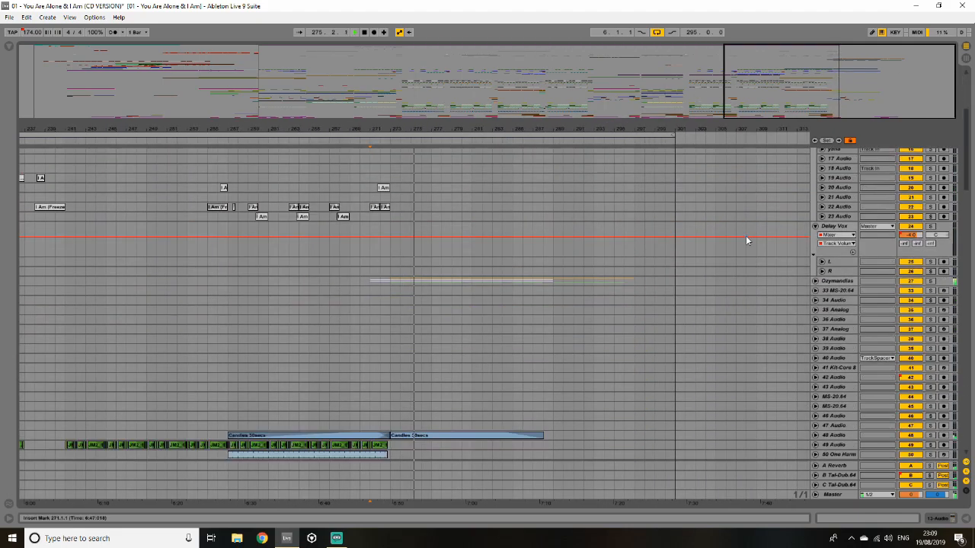
{"action": "left_click", "coordinate": [815, 281]}
{"action": "scroll", "coordinate": [812, 278], "scroll_direction": "down", "scroll_amount": 2}
{"action": "scroll", "coordinate": [810, 279], "scroll_direction": "down", "scroll_amount": 8}
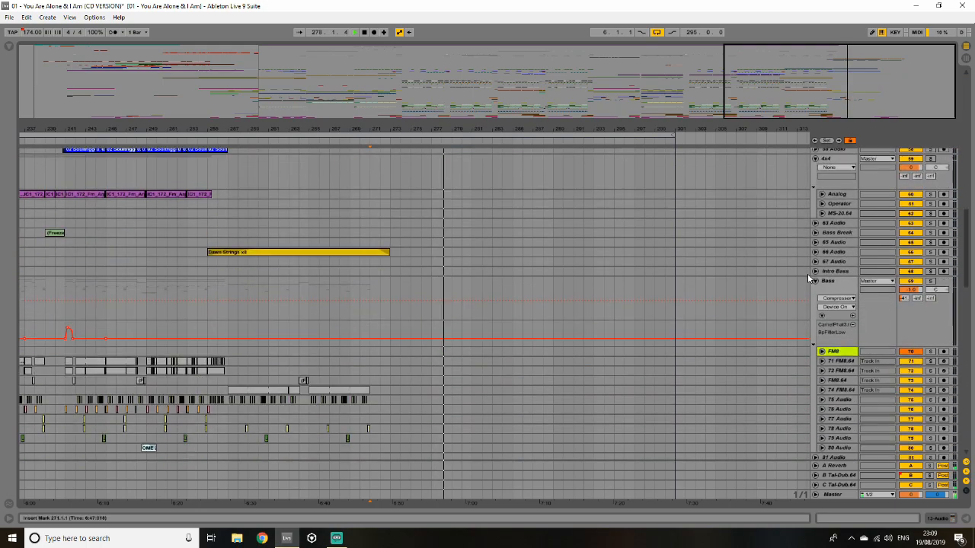
{"action": "scroll", "coordinate": [806, 276], "scroll_direction": "down", "scroll_amount": 9}
{"action": "scroll", "coordinate": [801, 274], "scroll_direction": "down", "scroll_amount": 6}
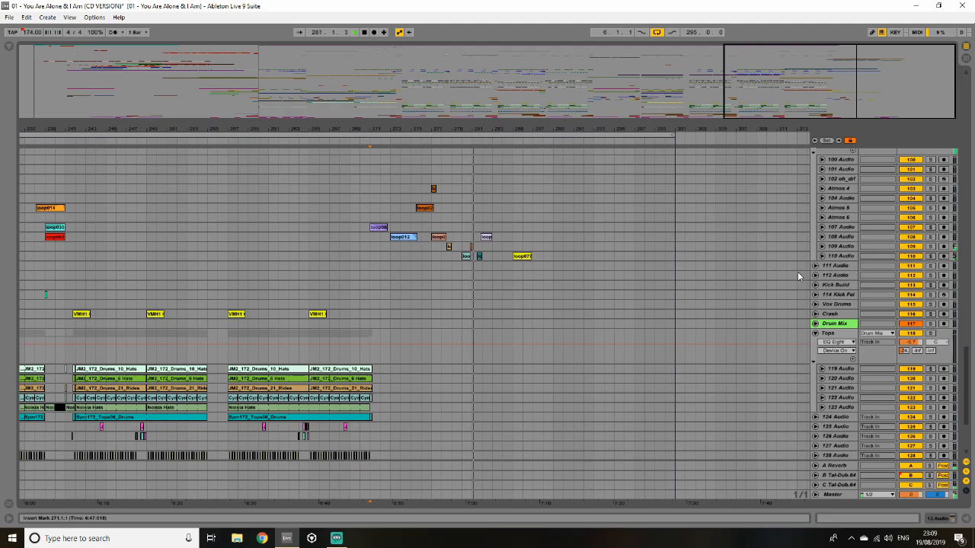
{"action": "scroll", "coordinate": [797, 271], "scroll_direction": "up", "scroll_amount": 20}
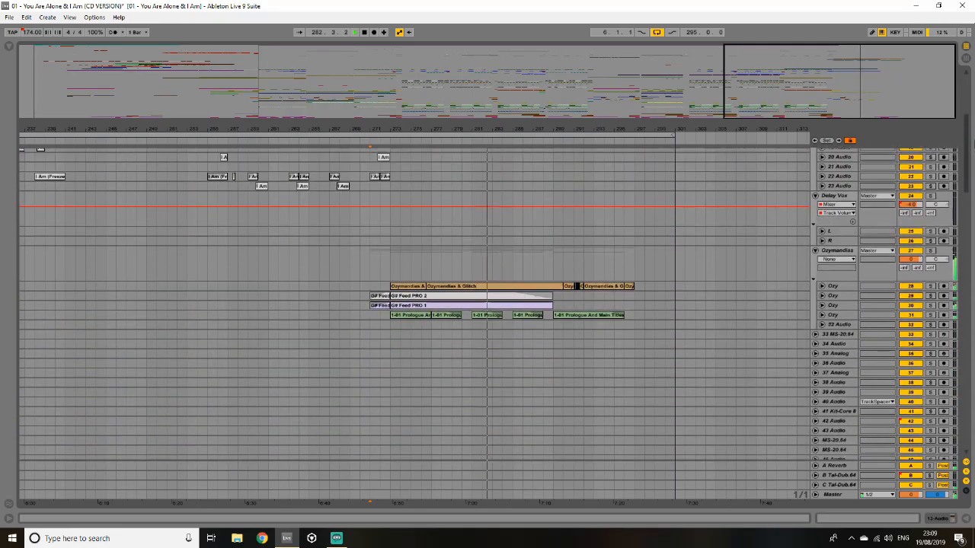
- Unfold the first Ozy track, inspect its first Ozymandias & Glitch clip, and hide the clip details
{"action": "left_click", "coordinate": [821, 285]}
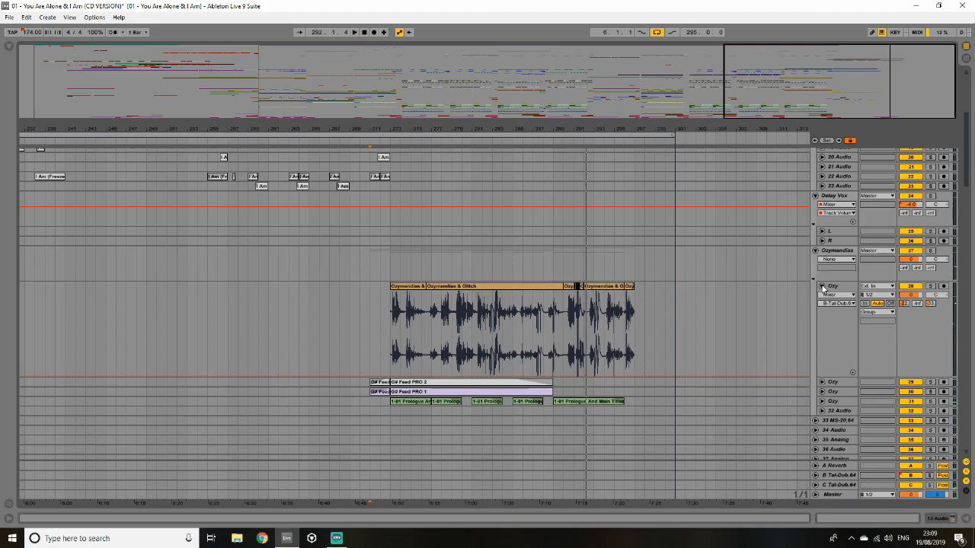
{"action": "left_click", "coordinate": [406, 288]}
{"action": "double_click", "coordinate": [406, 292]}
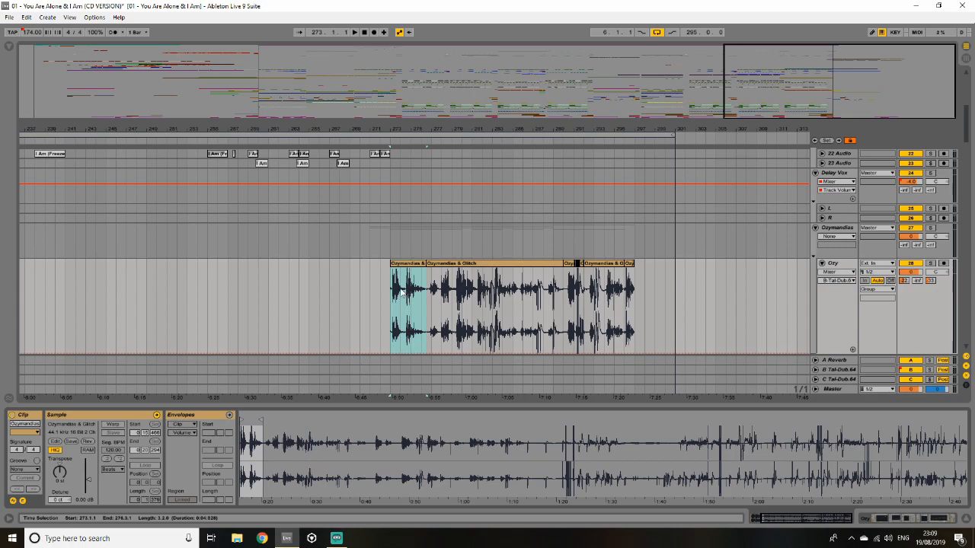
{"action": "scroll", "coordinate": [401, 291], "scroll_direction": "down", "scroll_amount": 2}
{"action": "left_click", "coordinate": [966, 519]}
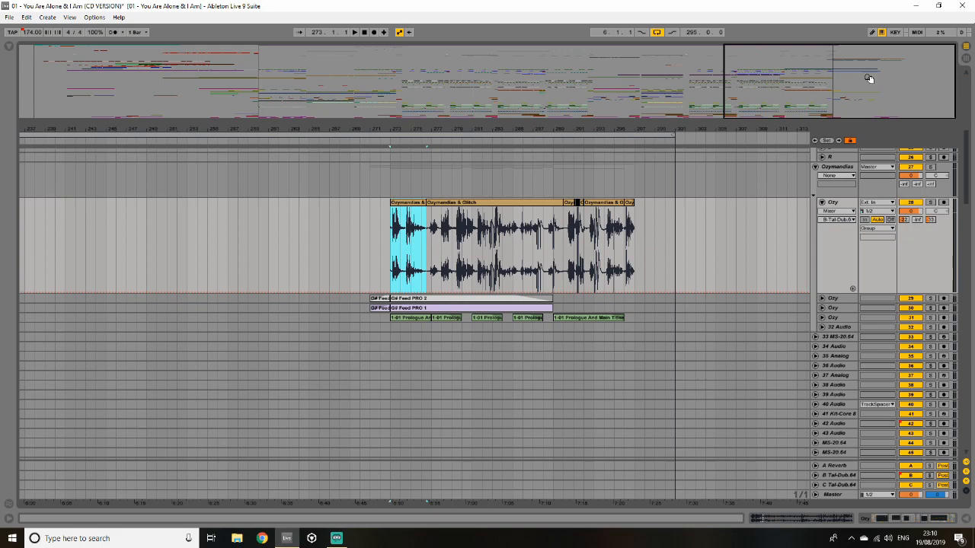
- Reduce the first Ozy track's height and show the whole arrangement
{"action": "left_click_drag", "start_coordinate": [869, 78], "coordinate": [599, 78]}
{"action": "left_click_drag", "start_coordinate": [942, 76], "coordinate": [887, 80]}
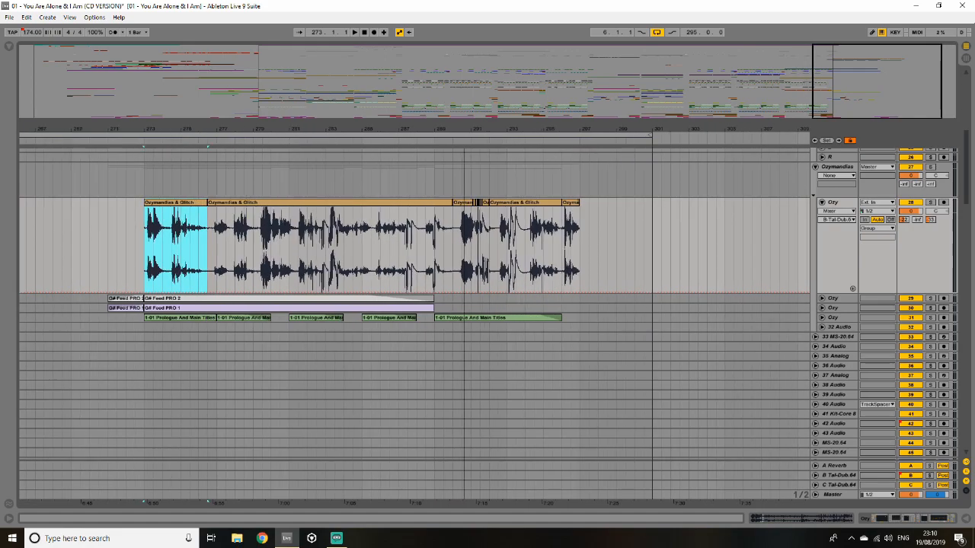
{"action": "left_click_drag", "start_coordinate": [835, 294], "coordinate": [840, 225]}
{"action": "left_click_drag", "start_coordinate": [860, 103], "coordinate": [340, 148]}
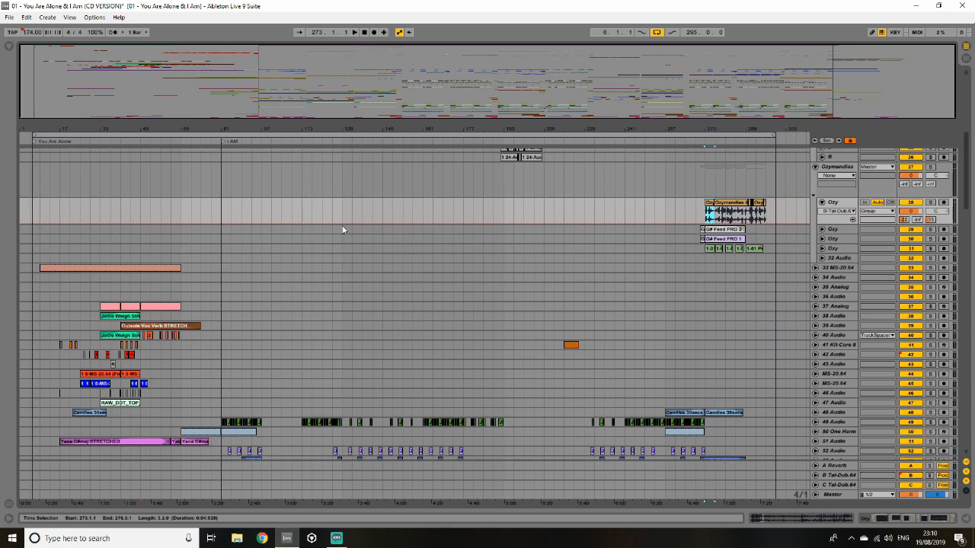
- Open the details of the first Ozymandias & Glitch clip on the first Ozy track and select the clip
{"action": "left_click_drag", "start_coordinate": [912, 64], "coordinate": [777, 131]}
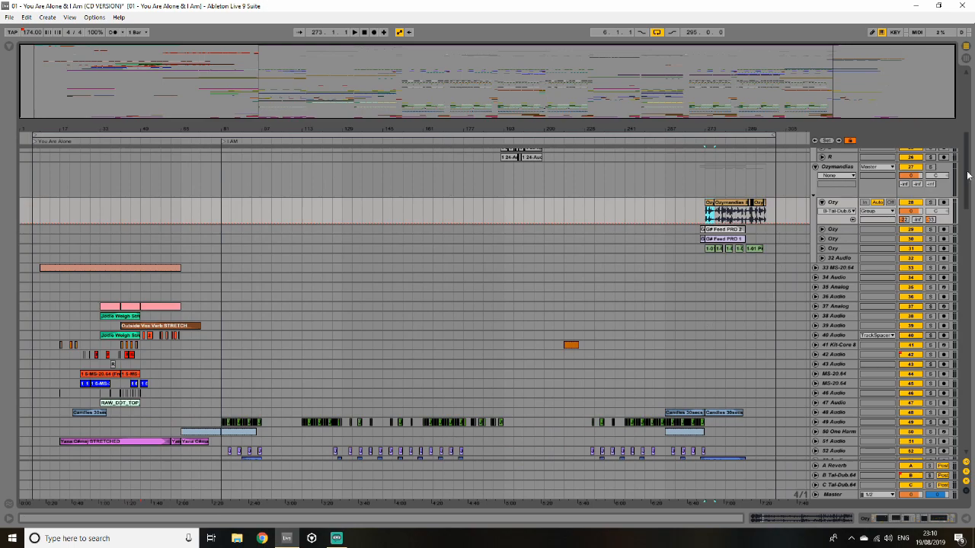
{"action": "left_click_drag", "start_coordinate": [912, 84], "coordinate": [863, 94]}
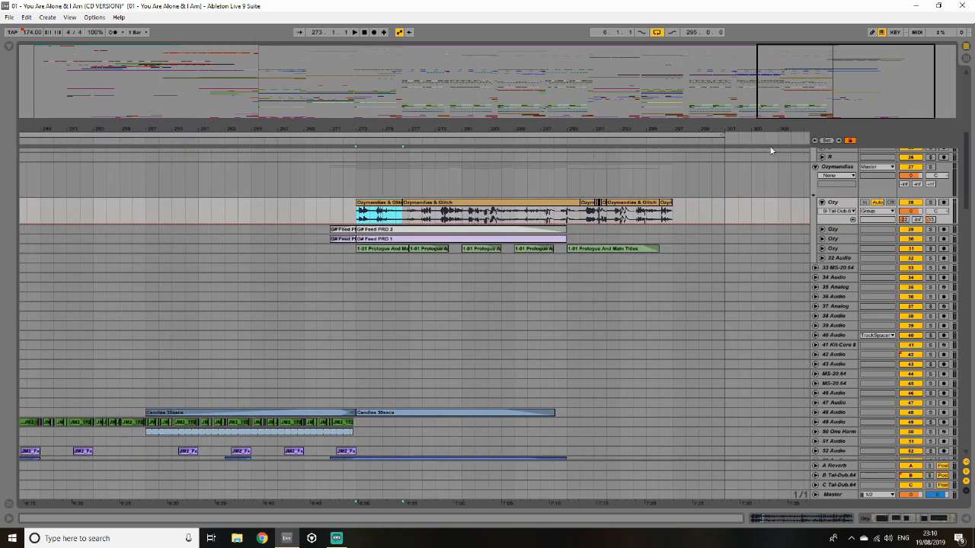
{"action": "double_click", "coordinate": [366, 209]}
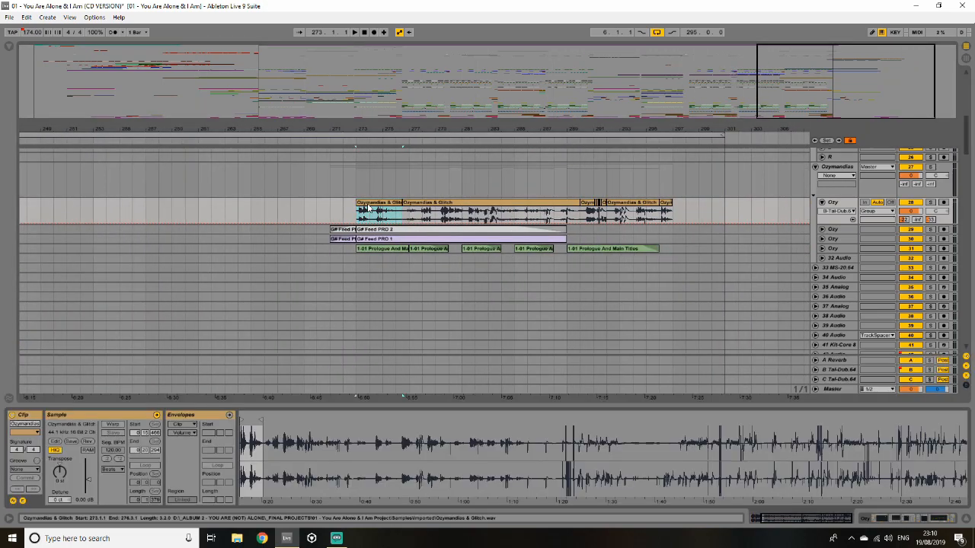
{"action": "left_click", "coordinate": [381, 204]}
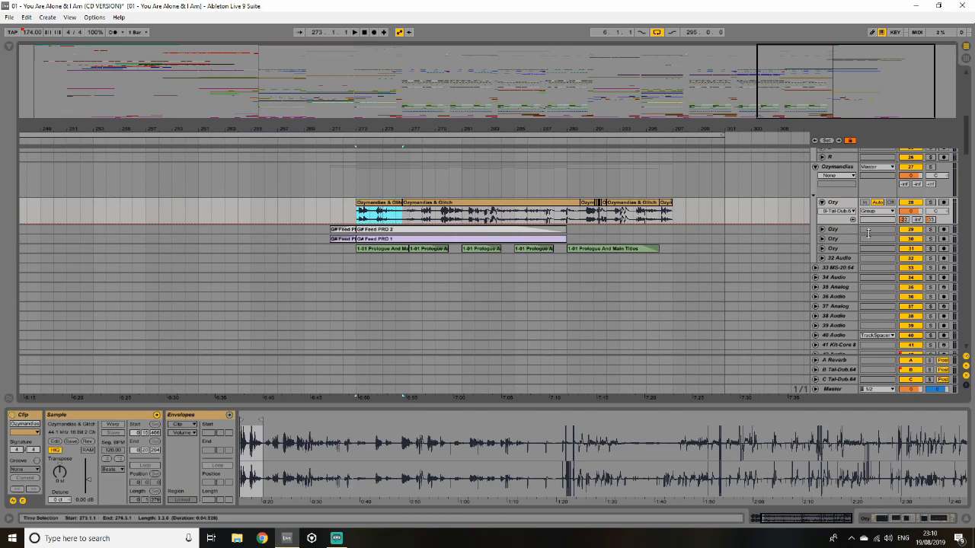
- Insert an audio track below 32 Audio and paste a copy of the Ozymandias & Glitch clip at bar 273
{"action": "right_click", "coordinate": [833, 259]}
{"action": "left_click", "coordinate": [857, 328]}
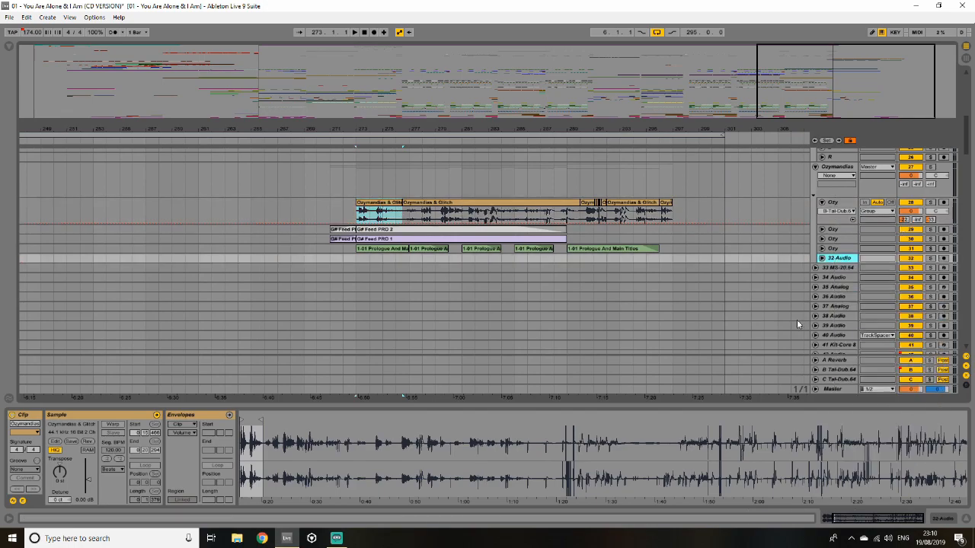
{"action": "key", "text": "ctrl+t"}
{"action": "left_click", "coordinate": [360, 284]}
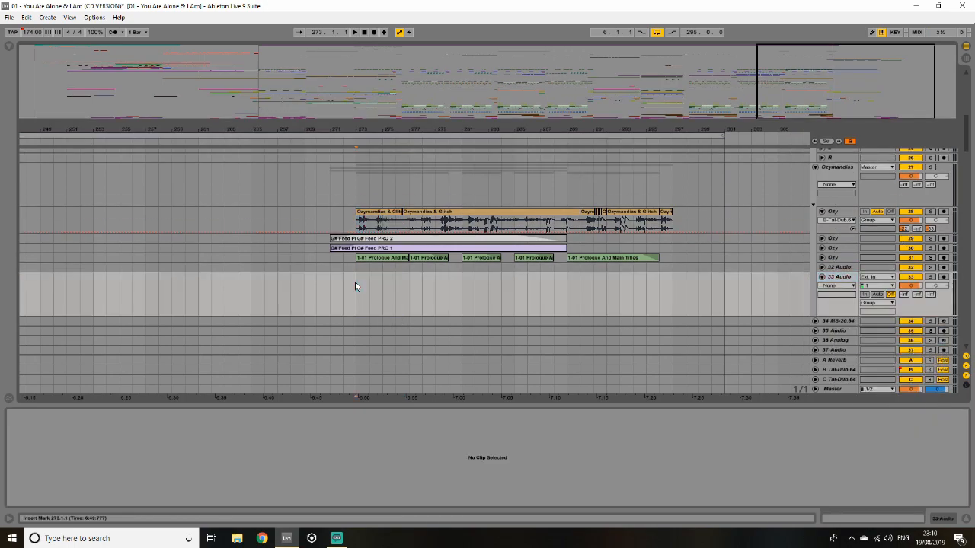
{"action": "key", "text": "ctrl+v"}
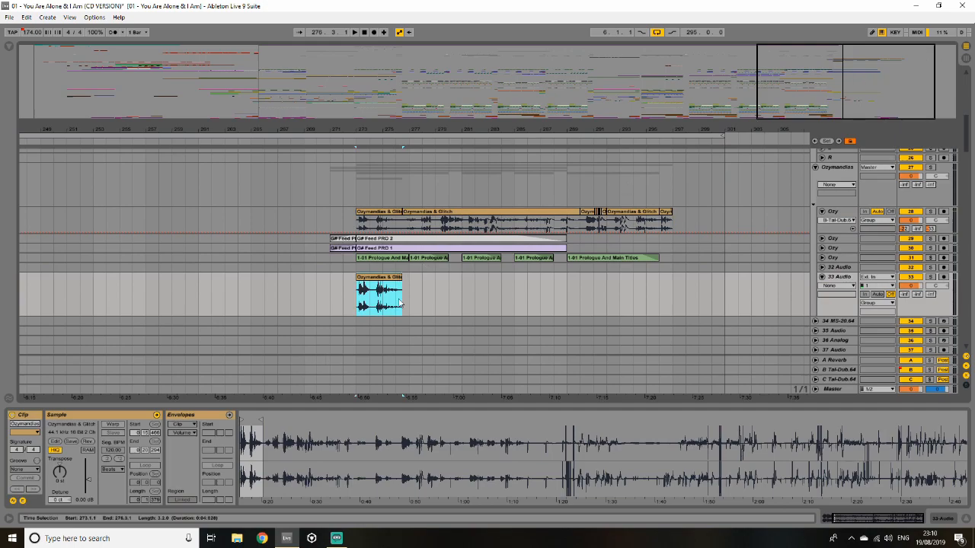
- Place the copied clip at bar 302 and extend it to reveal the full sample, starting from the sample's beginning
{"action": "left_click_drag", "start_coordinate": [399, 277], "coordinate": [971, 277]}
{"action": "left_click_drag", "start_coordinate": [751, 112], "coordinate": [742, 54]}
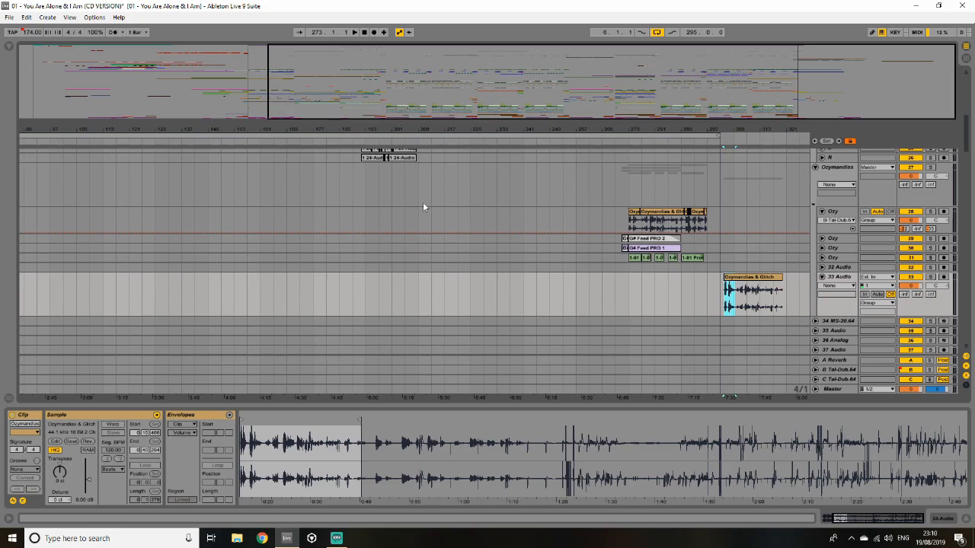
{"action": "left_click_drag", "start_coordinate": [781, 277], "coordinate": [968, 277]}
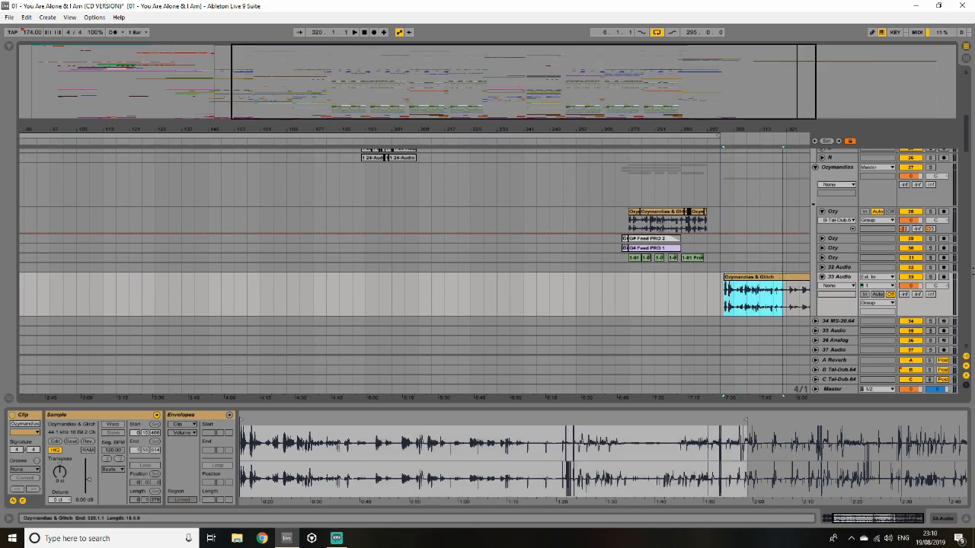
{"action": "left_click_drag", "start_coordinate": [742, 421], "coordinate": [910, 448]}
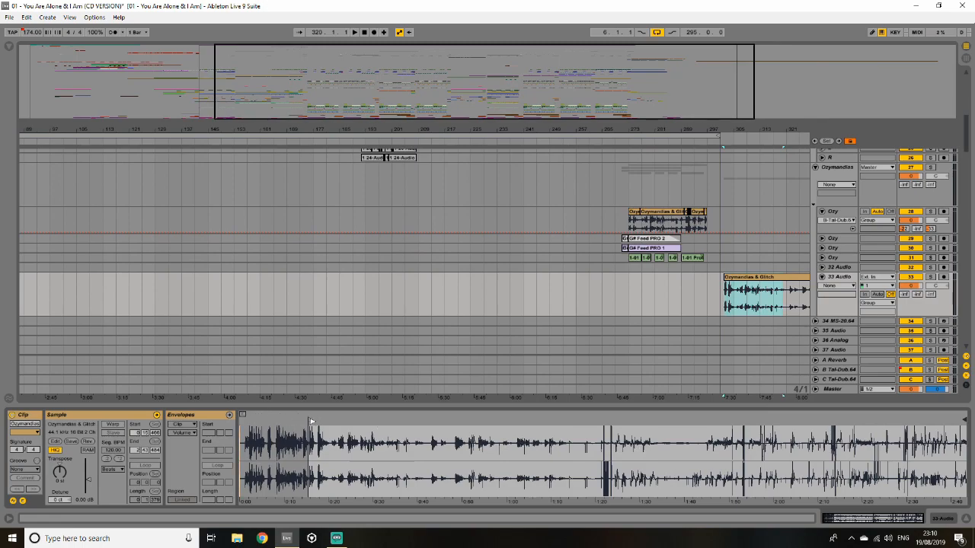
{"action": "left_click_drag", "start_coordinate": [311, 421], "coordinate": [240, 421]}
- Solo the 33 Audio track and play the extended Ozymandias & Glitch clip from its start at bar 302
{"action": "left_click", "coordinate": [931, 277]}
{"action": "left_click_drag", "start_coordinate": [769, 129], "coordinate": [445, 353]}
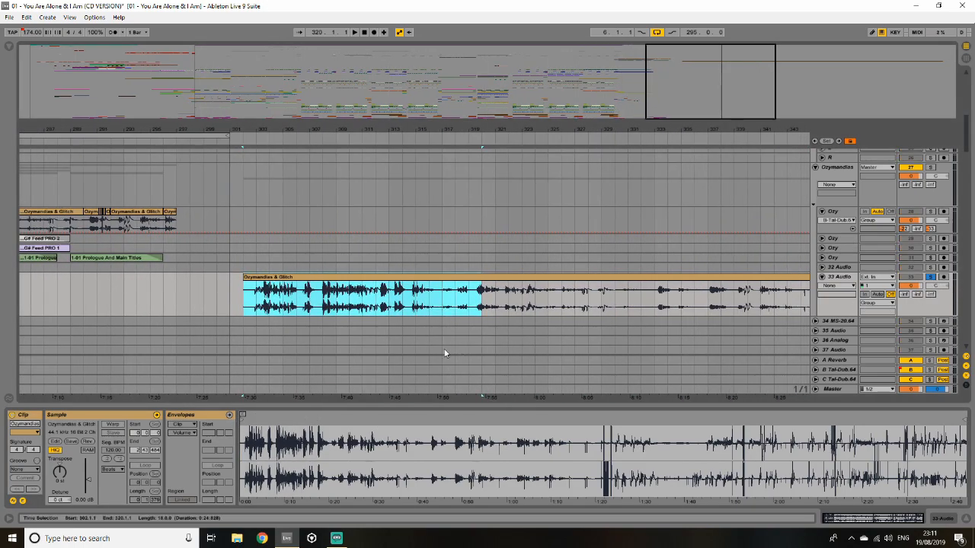
{"action": "key", "text": "space"}
{"action": "double_click", "coordinate": [838, 278]}
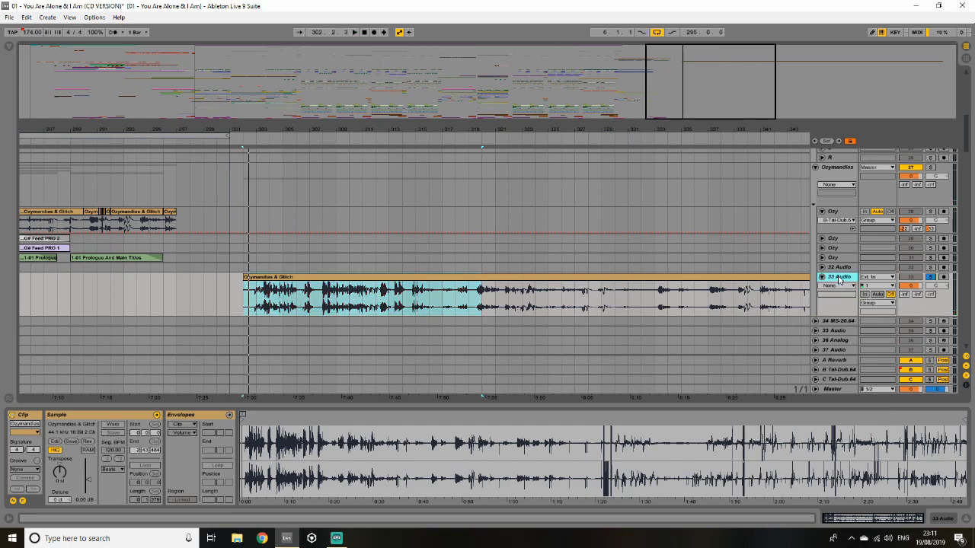
{"action": "double_click", "coordinate": [432, 277]}
{"action": "key", "text": "space"}
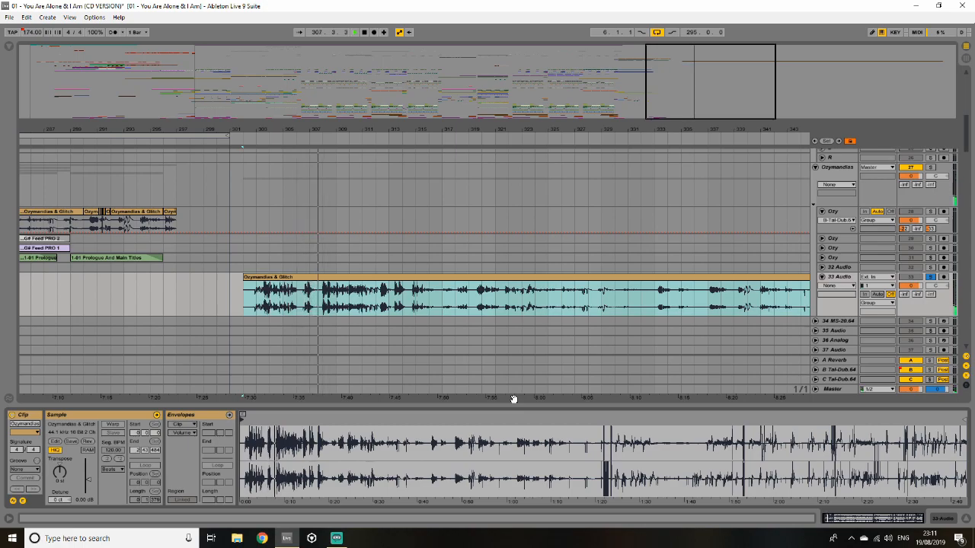
- Audition further parts of the extended Ozymandias & Glitch clip, including from bars 313, 315, 339 and 361
{"action": "left_click", "coordinate": [395, 294]}
{"action": "left_click", "coordinate": [392, 294]}
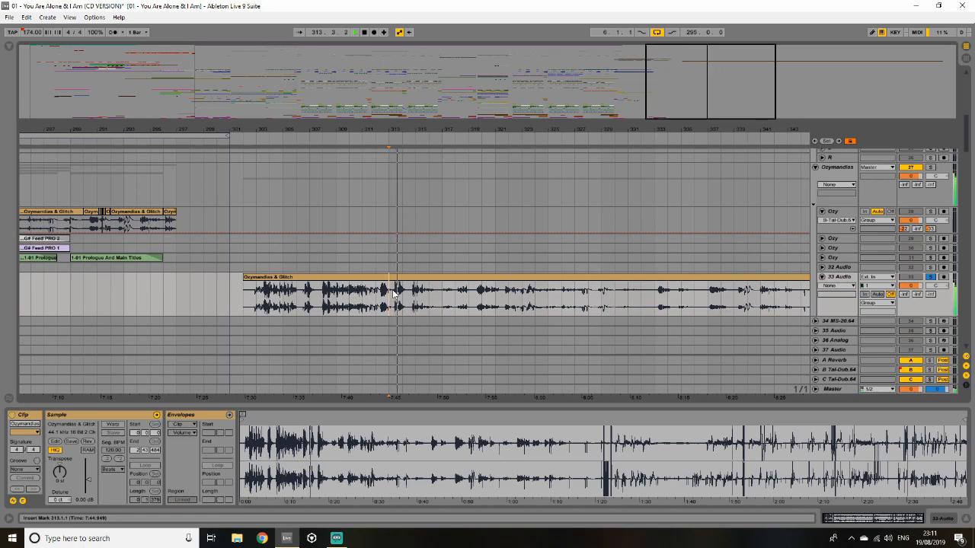
{"action": "left_click", "coordinate": [420, 295]}
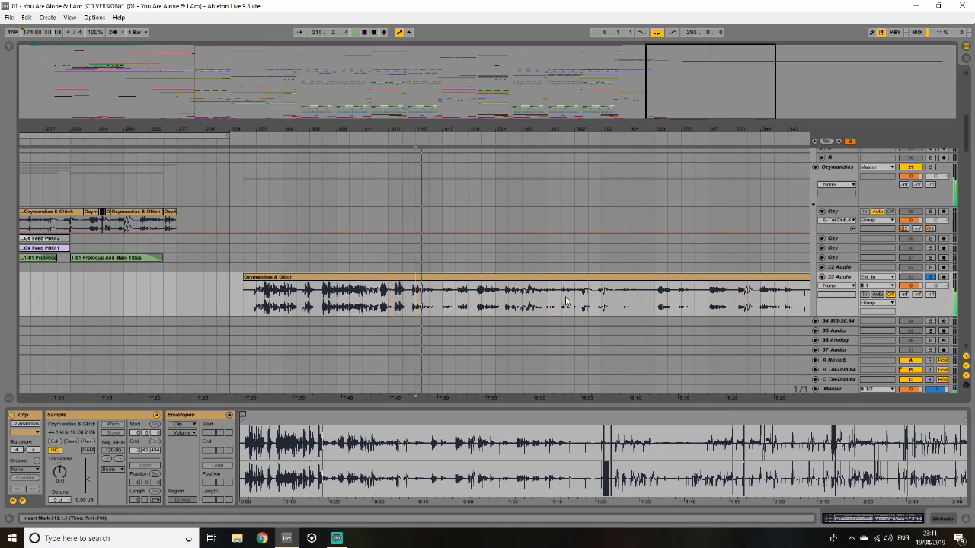
{"action": "left_click", "coordinate": [754, 86]}
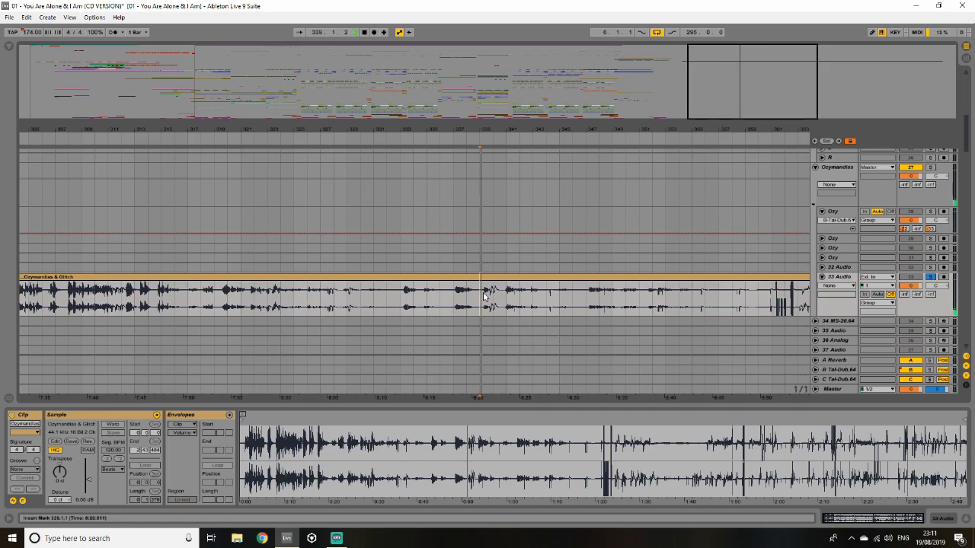
{"action": "left_click", "coordinate": [792, 93]}
{"action": "left_click", "coordinate": [539, 296]}
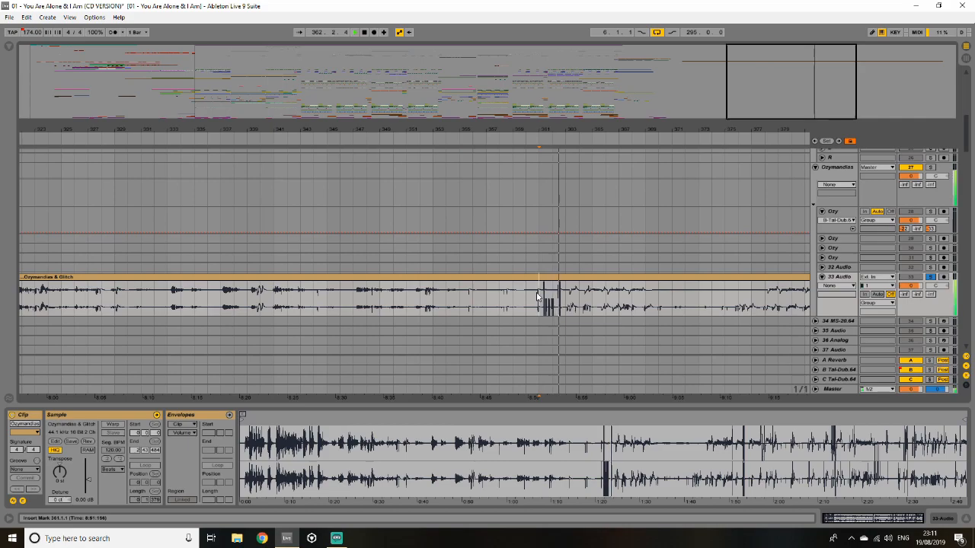
{"action": "left_click", "coordinate": [834, 100]}
{"action": "left_click_drag", "start_coordinate": [833, 99], "coordinate": [844, 75]}
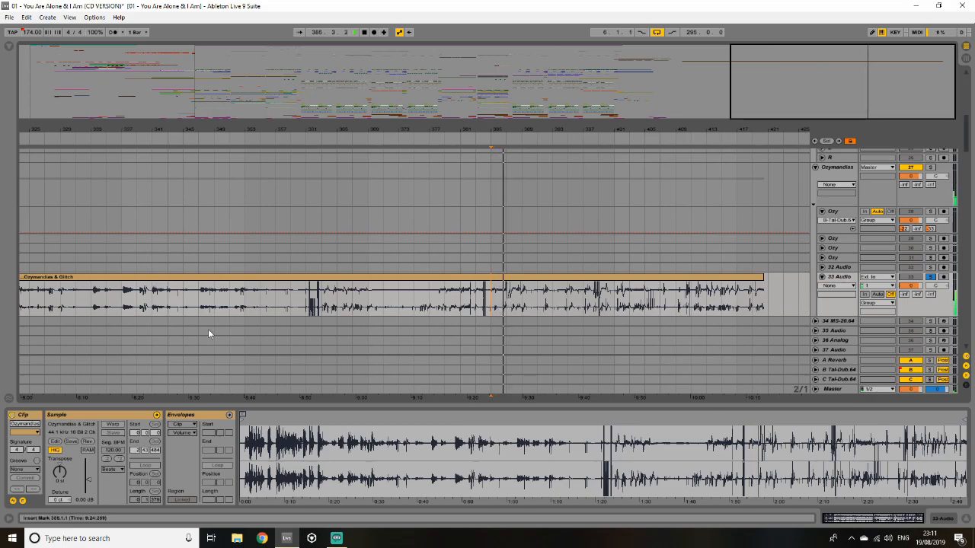
{"action": "left_click", "coordinate": [234, 331]}
{"action": "key", "text": "space"}
{"action": "key", "text": "space"}
- Stop playback and delete the 33 Audio track with the extended clip copy
{"action": "mouse_move", "coordinate": [798, 106]}
{"action": "left_mouse_down"}
{"action": "mouse_move", "coordinate": [798, 128]}
{"action": "mouse_move", "coordinate": [746, 95]}
{"action": "mouse_move", "coordinate": [305, 81]}
{"action": "left_mouse_up"}
{"action": "key", "text": "space"}
{"action": "left_click", "coordinate": [851, 277]}
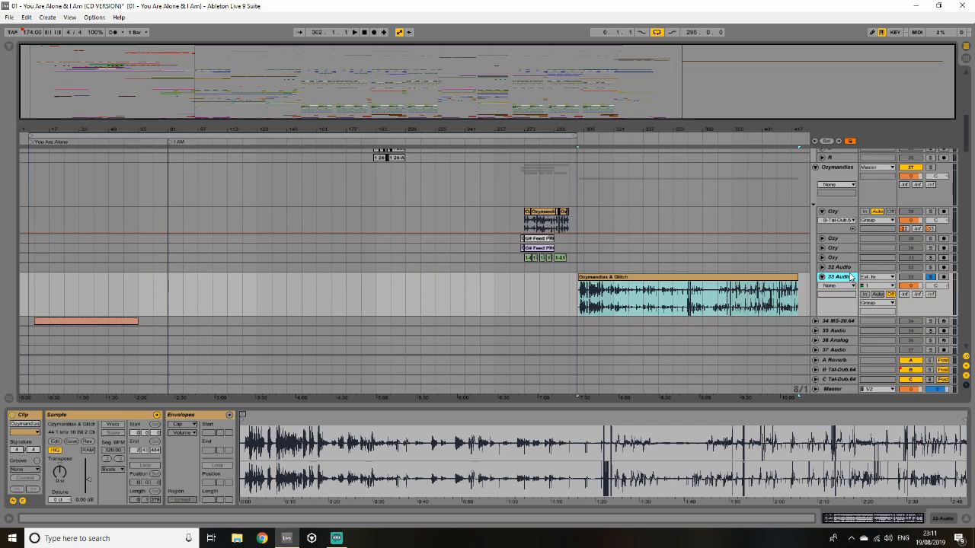
{"action": "key", "text": "Delete"}
- Show the first Ozy track's effects and turn off its Limiter, EQ Eight, compressor, Redux, Gate and Grain Delay
{"action": "left_click_drag", "start_coordinate": [690, 86], "coordinate": [679, 146]}
{"action": "left_click", "coordinate": [268, 202]}
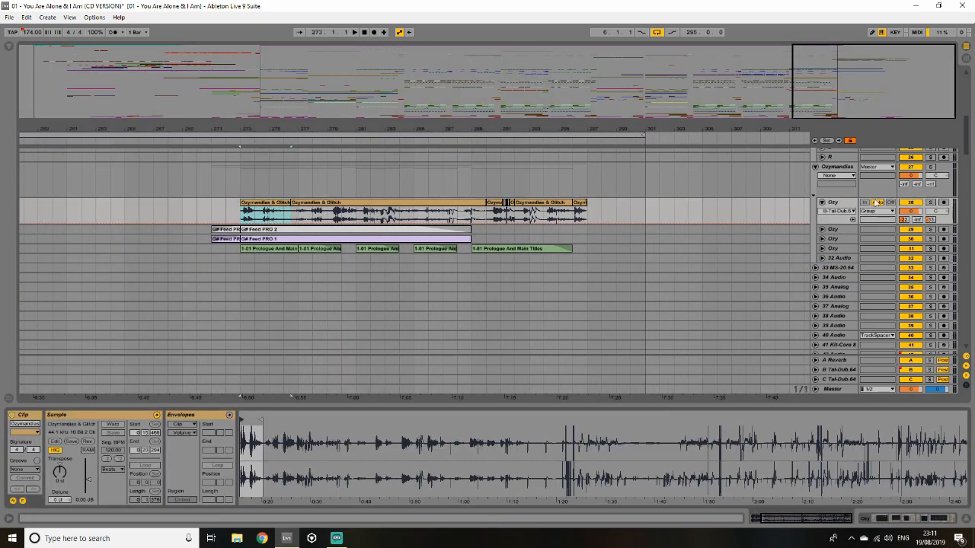
{"action": "double_click", "coordinate": [835, 202]}
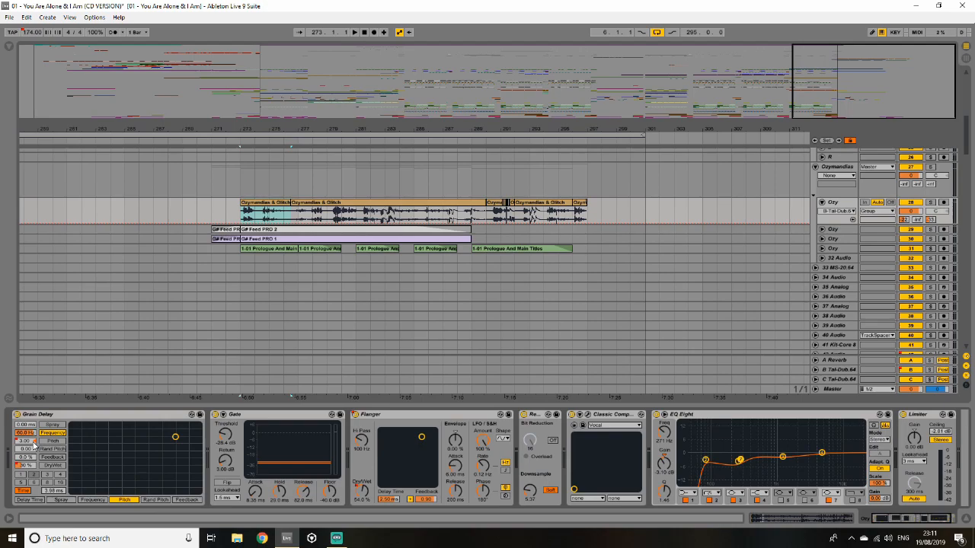
{"action": "left_click", "coordinate": [903, 414]}
{"action": "left_click", "coordinate": [657, 414]}
{"action": "left_click", "coordinate": [571, 414]}
{"action": "left_click", "coordinate": [523, 415]}
{"action": "left_click", "coordinate": [215, 414]}
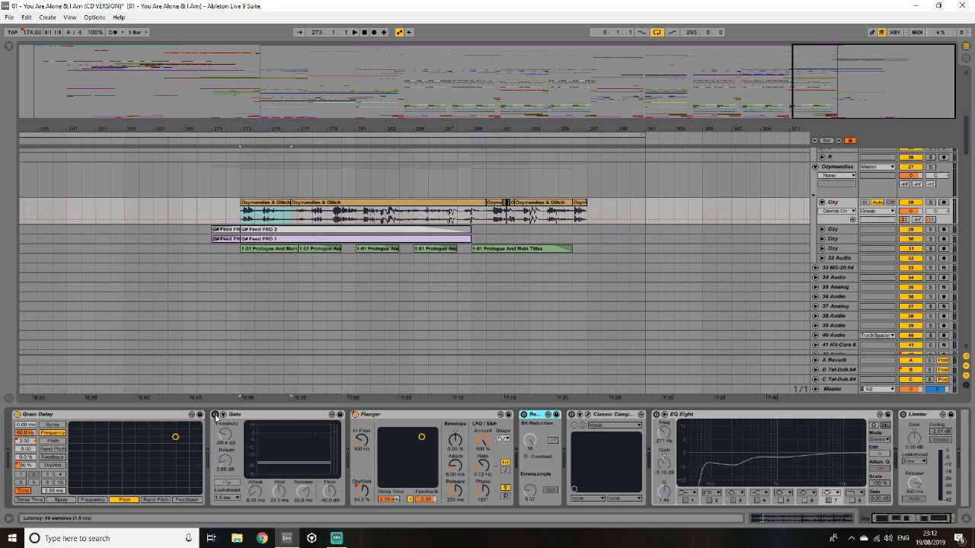
{"action": "left_click", "coordinate": [17, 415]}
- Solo the first Ozy track and play its first Ozymandias & Glitch clip from bar 273
{"action": "left_click", "coordinate": [930, 203]}
{"action": "key", "text": "space"}
{"action": "left_click_drag", "start_coordinate": [870, 81], "coordinate": [798, 105]}
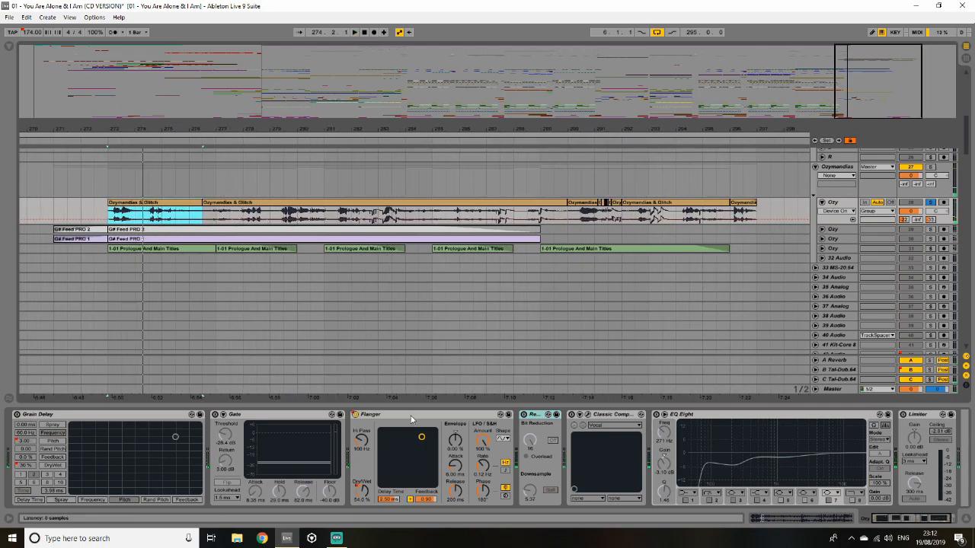
{"action": "key", "text": "space"}
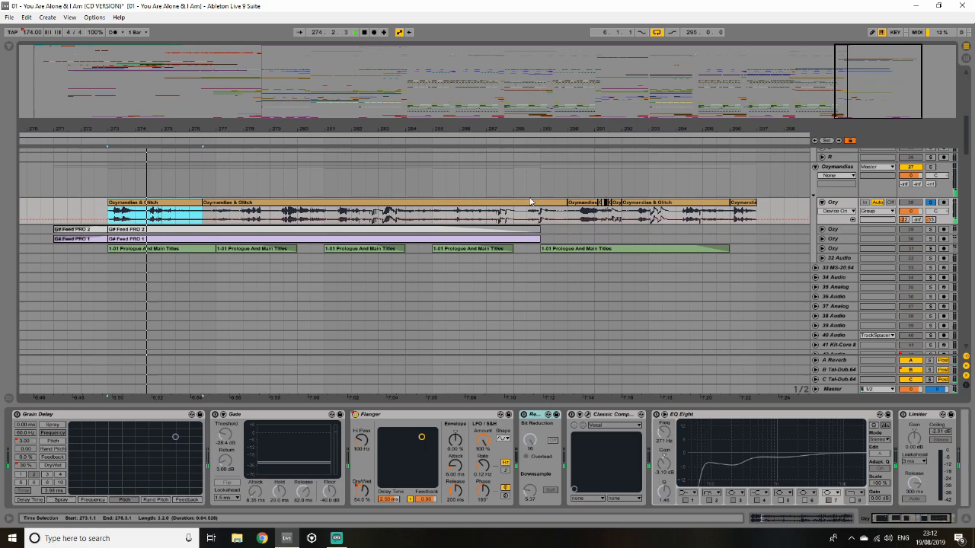
- Play the soloed Ozy track from the middle of bar 281 and again from bar 290
{"action": "left_click_drag", "start_coordinate": [879, 100], "coordinate": [875, 133]}
{"action": "left_click", "coordinate": [291, 215]}
{"action": "key", "text": "space"}
{"action": "key", "text": "space"}
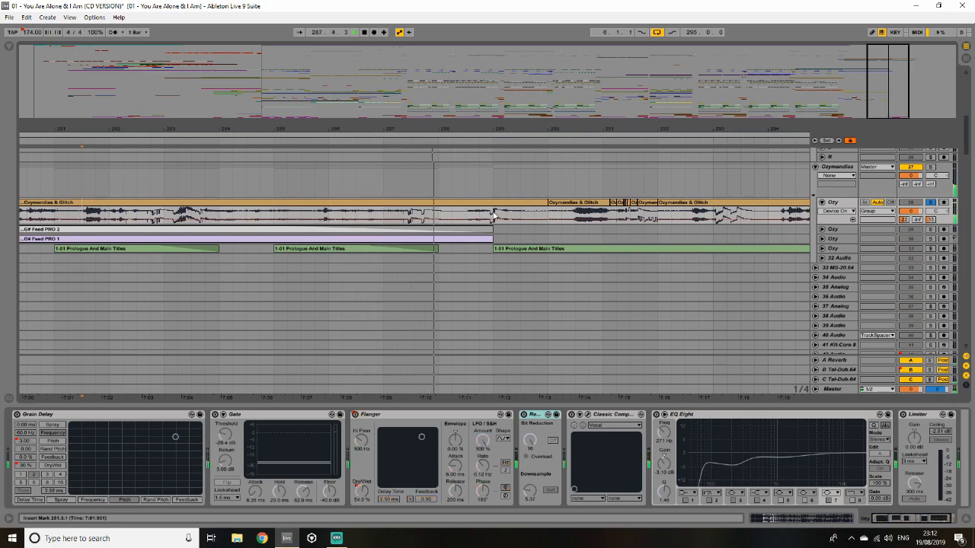
{"action": "left_click", "coordinate": [555, 216]}
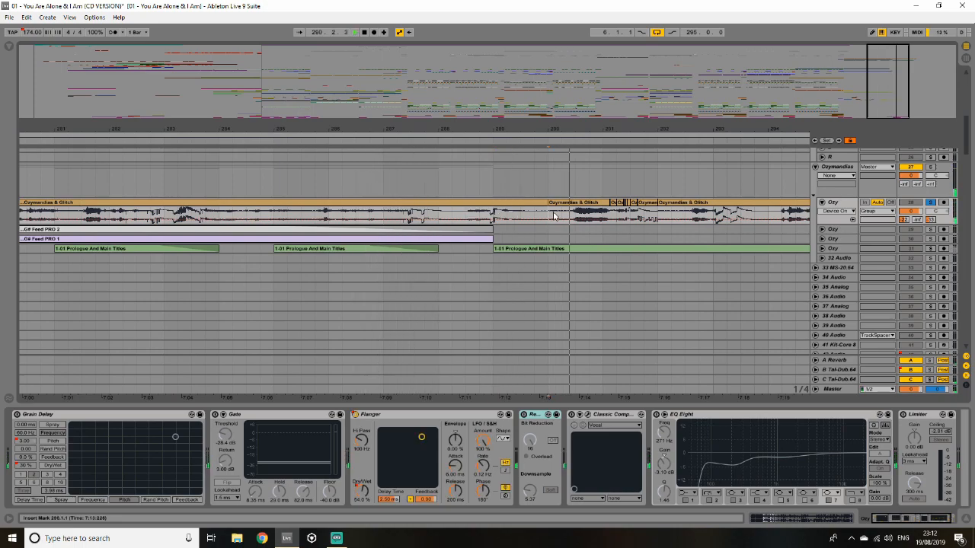
- Look closely at the short glitch cuts after bar 291 and play the Ozy track from their start
{"action": "left_click_drag", "start_coordinate": [887, 103], "coordinate": [892, 128]}
{"action": "left_click_drag", "start_coordinate": [608, 252], "coordinate": [583, 215]}
{"action": "key", "text": "space"}
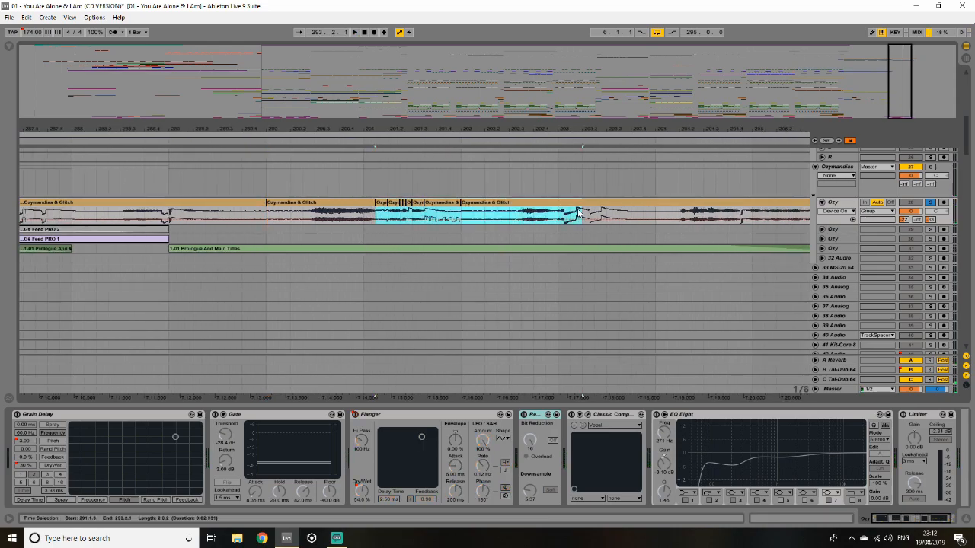
{"action": "left_click", "coordinate": [380, 217]}
{"action": "key", "text": "space"}
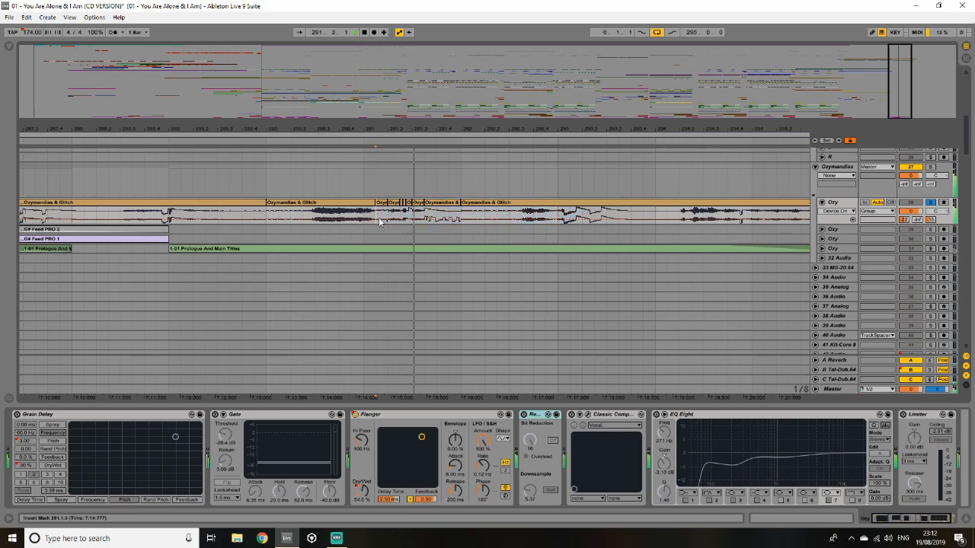
{"action": "key", "text": "space"}
- Play the Ozy track past the glitch cuts from the middle of bar 292, and stop playback
{"action": "left_click_drag", "start_coordinate": [901, 95], "coordinate": [907, 75]}
{"action": "key", "text": "space"}
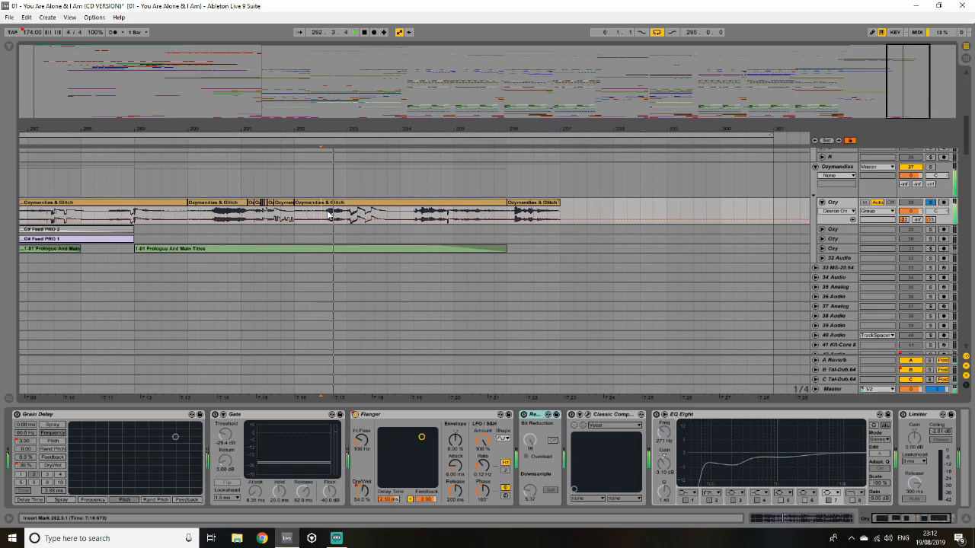
{"action": "left_click_drag", "start_coordinate": [906, 91], "coordinate": [906, 55]}
{"action": "key", "text": "space"}
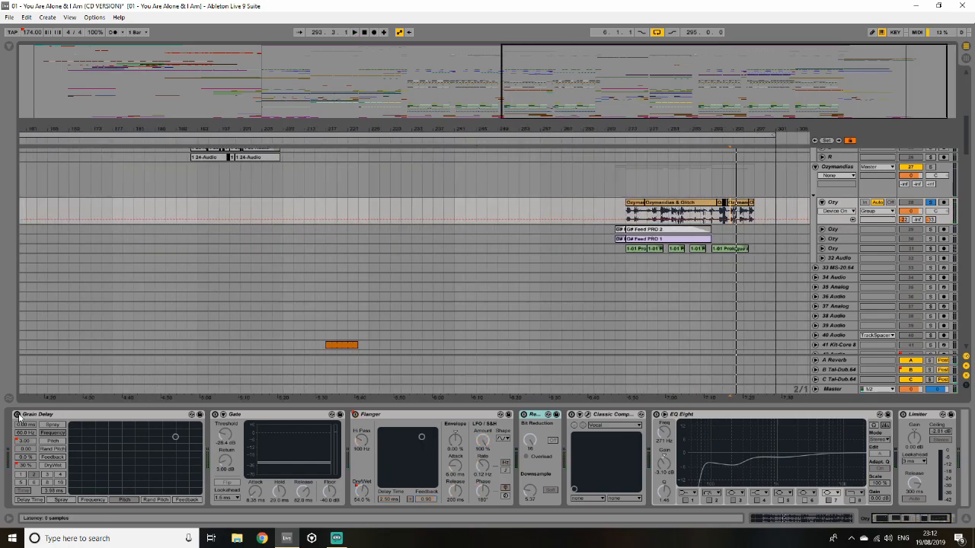
- Turn the Grain Delay on and show its Dry/Wet automation while playing the first Ozymandias & Glitch clip
{"action": "left_click", "coordinate": [17, 415]}
{"action": "left_click", "coordinate": [639, 203]}
{"action": "key", "text": "space"}
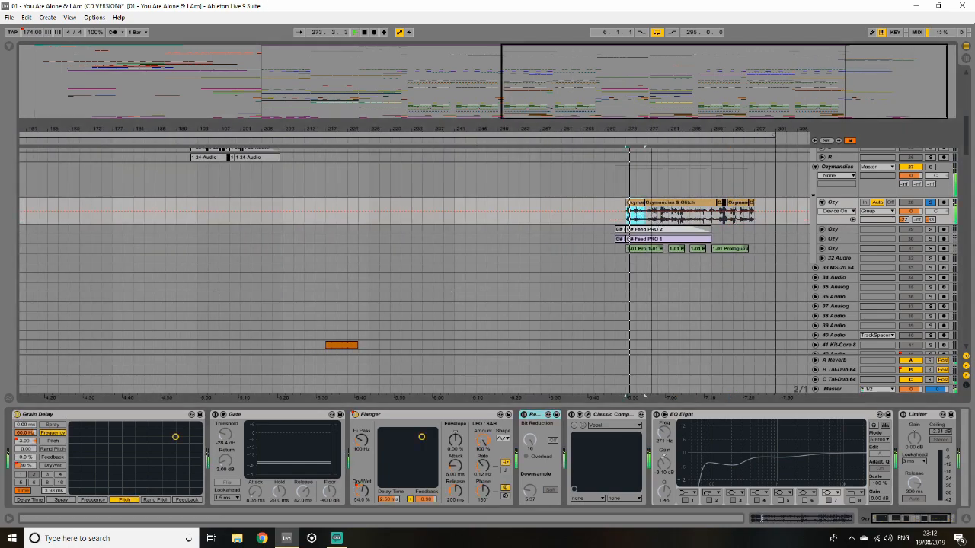
{"action": "left_click_drag", "start_coordinate": [857, 78], "coordinate": [856, 93]}
{"action": "left_click", "coordinate": [27, 465]}
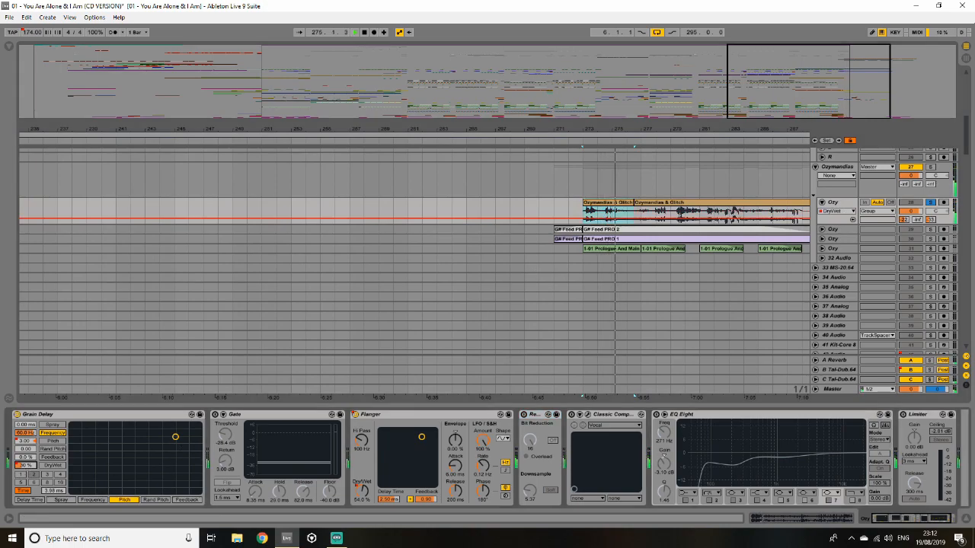
- Play the last Ozymandias & Glitch clip on the first Ozy track from bar 296
{"action": "left_click_drag", "start_coordinate": [862, 89], "coordinate": [896, 89]}
{"action": "key", "text": "space"}
{"action": "left_click", "coordinate": [722, 202]}
{"action": "left_click", "coordinate": [753, 209]}
{"action": "key", "text": "space"}
- Turn on the Gate and play the second Ozymandias & Glitch clip, switching the Redux on during playback
{"action": "left_click", "coordinate": [215, 415]}
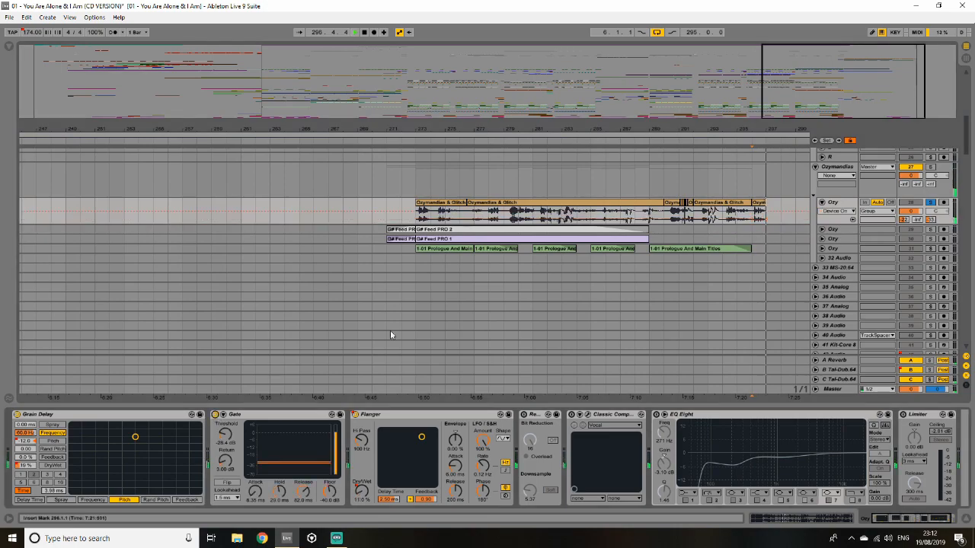
{"action": "key", "text": "space"}
{"action": "left_click", "coordinate": [513, 203]}
{"action": "key", "text": "space"}
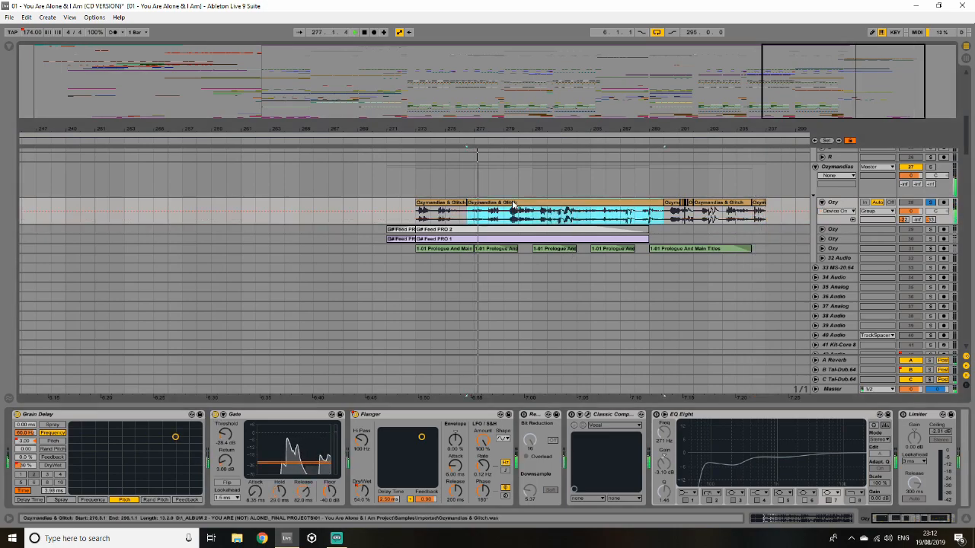
{"action": "left_click", "coordinate": [524, 415]}
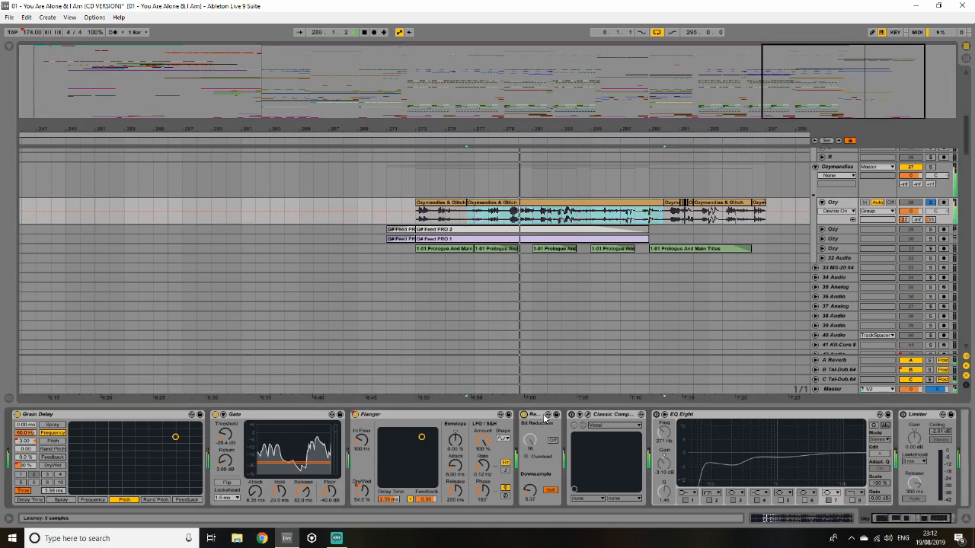
- Turn on the Classic Compressor, EQ Eight and Limiter on the first Ozy track and play its second Ozymandias & Glitch clip
{"action": "left_click", "coordinate": [571, 415]}
{"action": "left_click", "coordinate": [657, 415]}
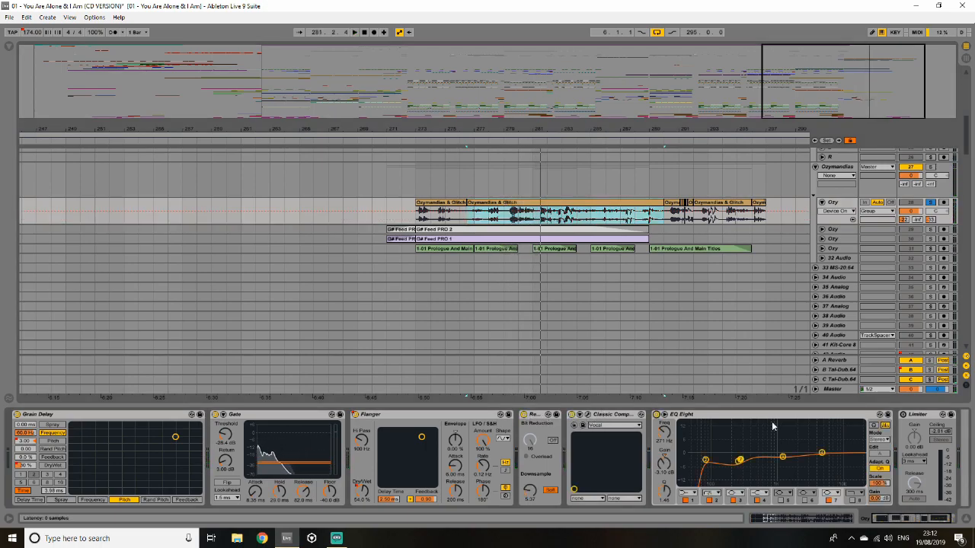
{"action": "left_click", "coordinate": [903, 414]}
{"action": "left_click_drag", "start_coordinate": [893, 519], "coordinate": [922, 518]}
{"action": "key", "text": "space"}
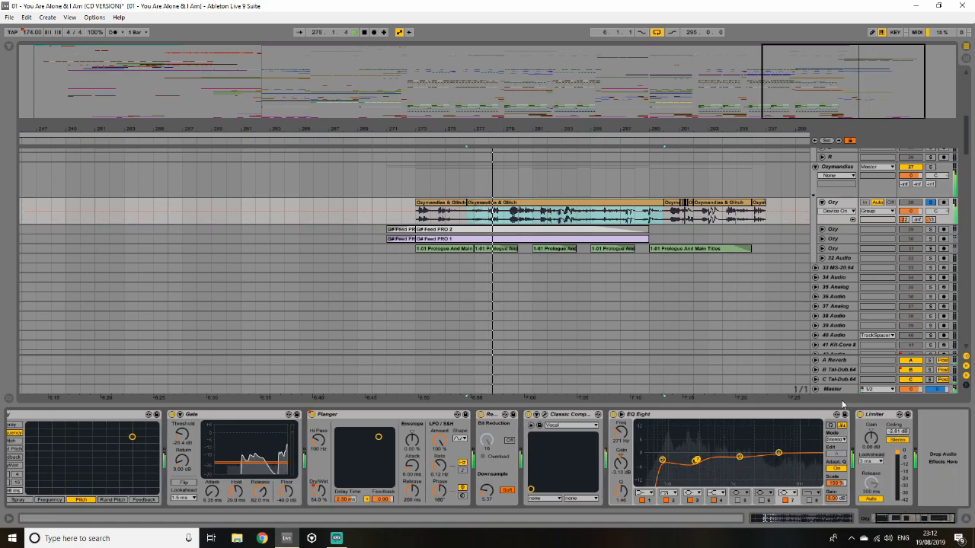
- Solo the G# Feed PRO 2 track, expand both G# Feed tracks and play the longer G# Feed PRO 2 clip
{"action": "left_click", "coordinate": [930, 238]}
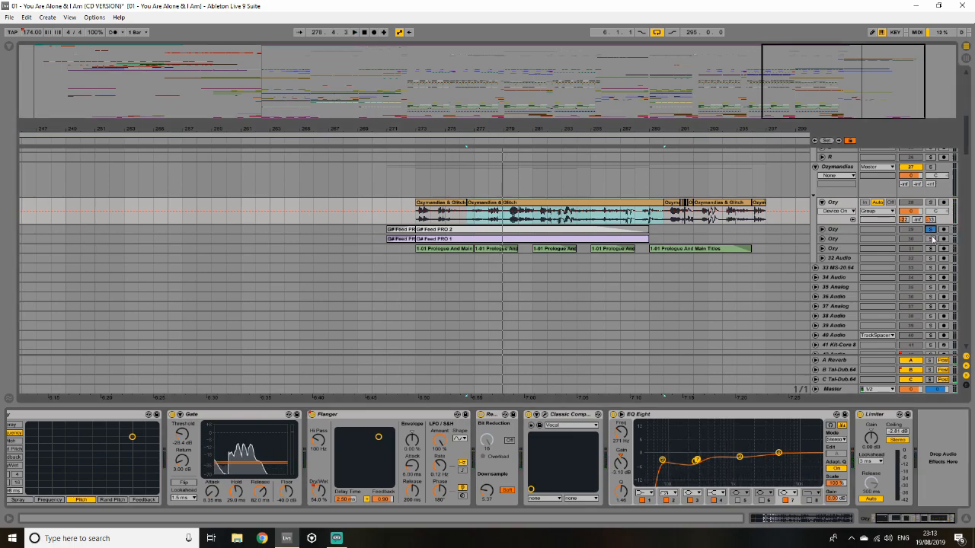
{"action": "left_click", "coordinate": [822, 239]}
{"action": "left_click", "coordinate": [821, 230]}
{"action": "double_click", "coordinate": [560, 228]}
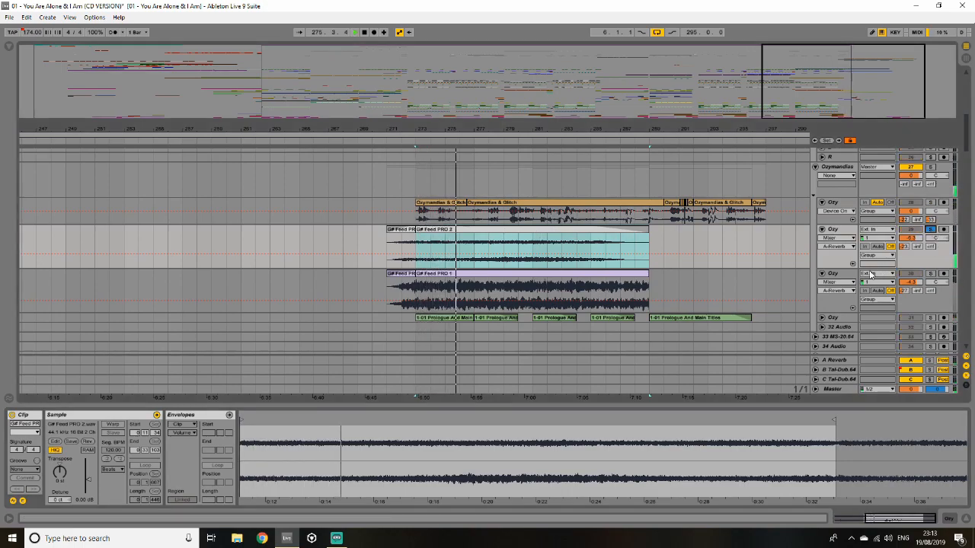
- Add the Prologue And Main Titles track to the solo during playback, and collapse the expanded G# Feed tracks
{"action": "left_click", "coordinate": [929, 318], "text": "ctrl"}
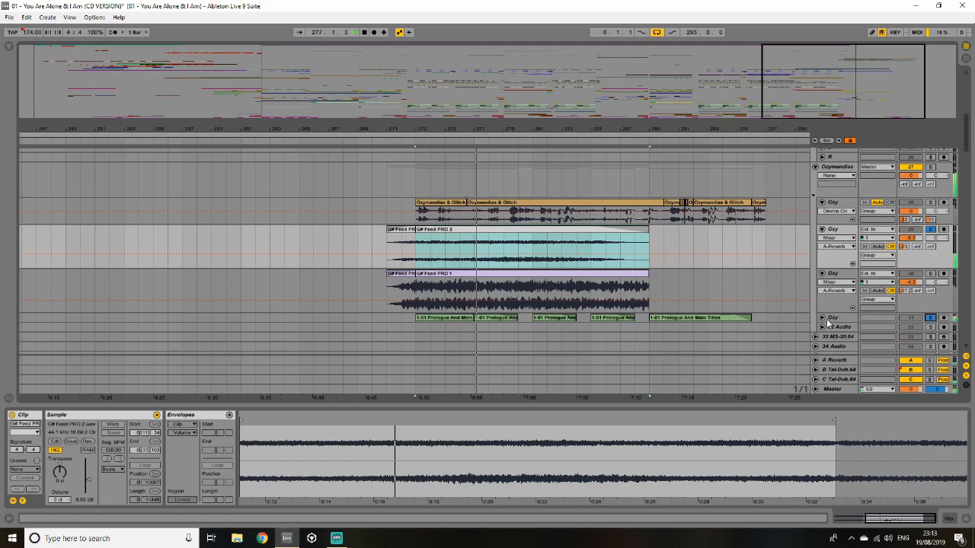
{"action": "left_click", "coordinate": [822, 318]}
{"action": "left_click", "coordinate": [822, 318]}
{"action": "left_click", "coordinate": [821, 272]}
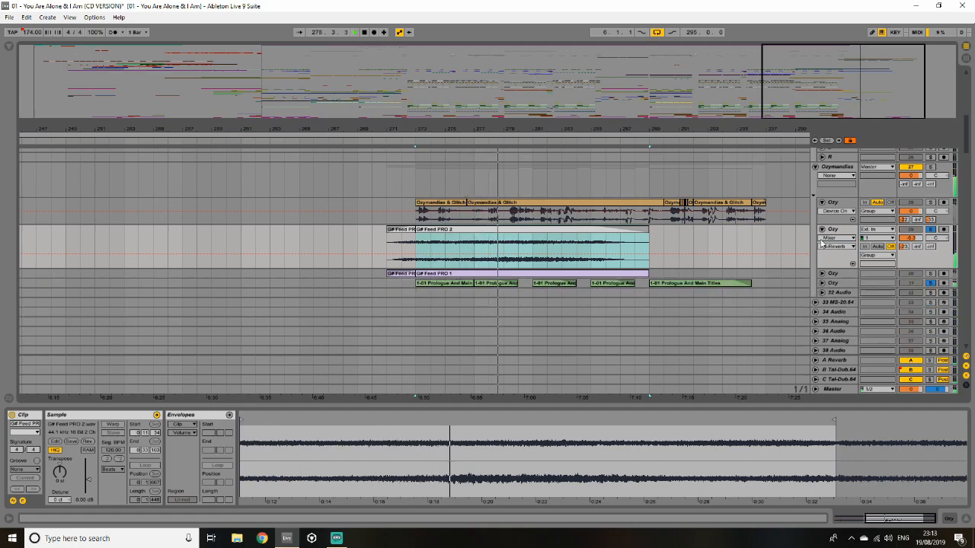
{"action": "left_click", "coordinate": [821, 229]}
- Clear the track solos and play the full mix from bar 273 with the whole arrangement in view
{"action": "left_click", "coordinate": [929, 250]}
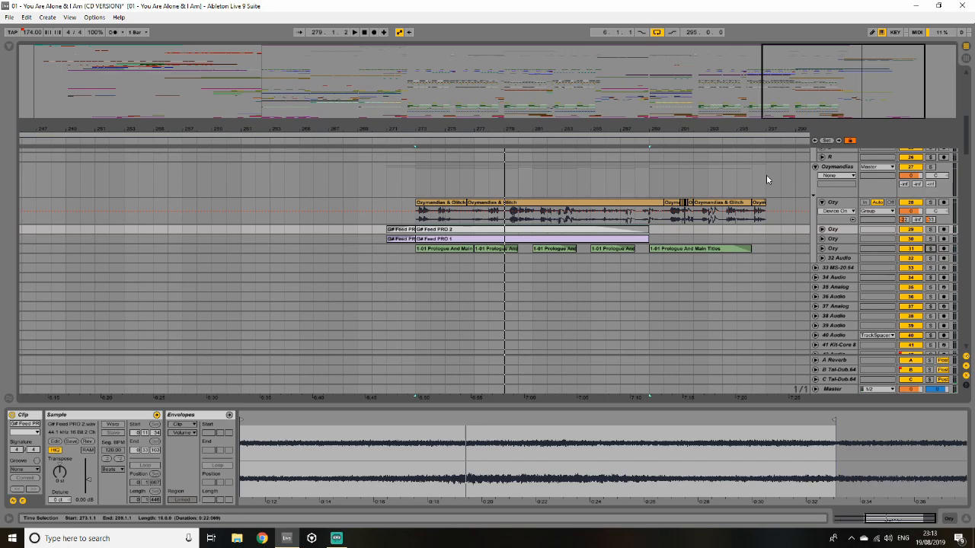
{"action": "key", "text": "space"}
{"action": "left_click", "coordinate": [766, 176]}
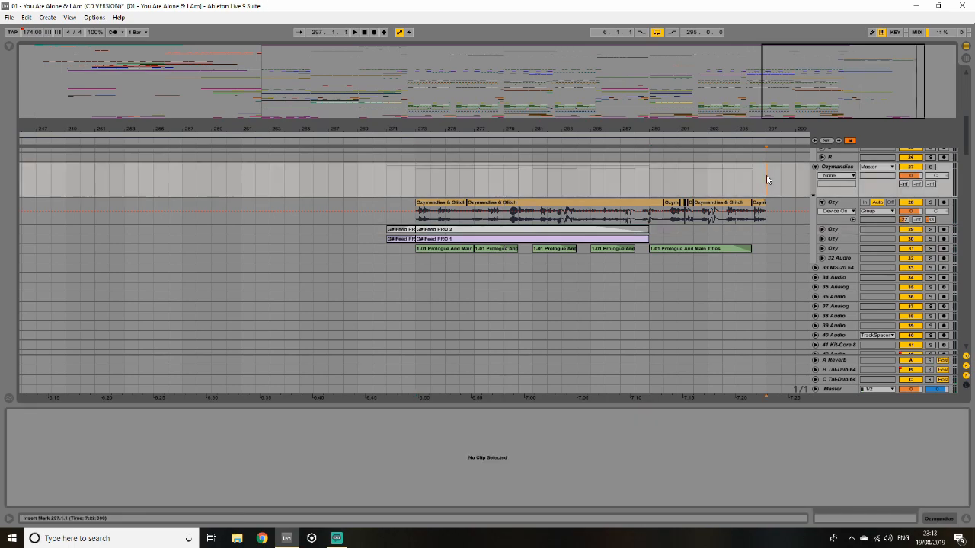
{"action": "double_click", "coordinate": [869, 110]}
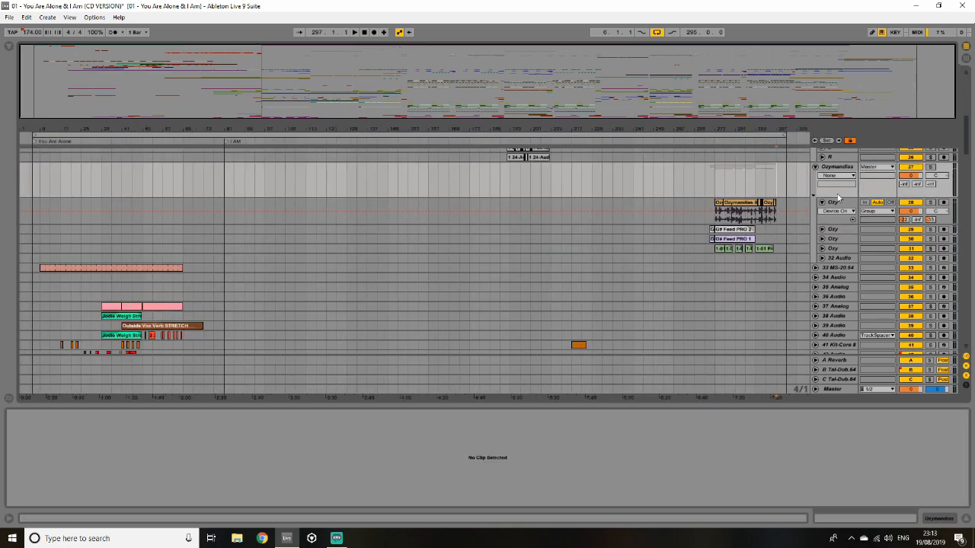
{"action": "left_click", "coordinate": [713, 186]}
{"action": "key", "text": "space"}
- Show the last Candles 30secs clip on the 48 Audio track, and replay the outro from bar 273 while reviewing the lower tracks
{"action": "scroll", "coordinate": [967, 156], "scroll_direction": "down", "scroll_amount": 3}
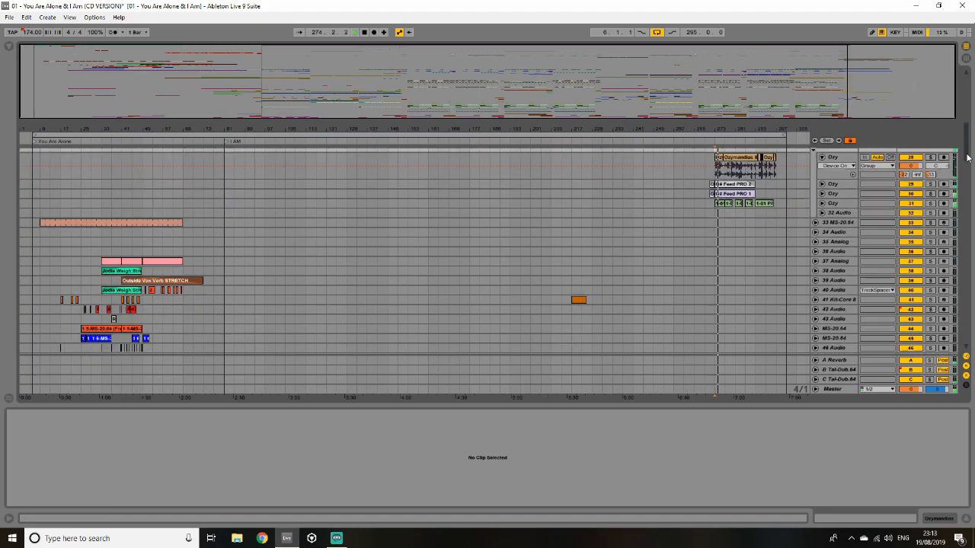
{"action": "scroll", "coordinate": [967, 156], "scroll_direction": "down", "scroll_amount": 6}
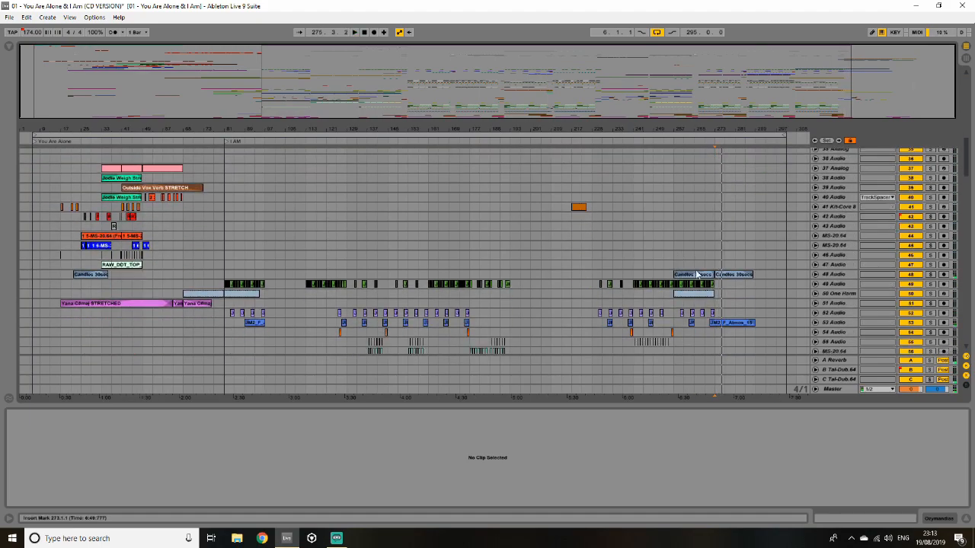
{"action": "left_click", "coordinate": [727, 274]}
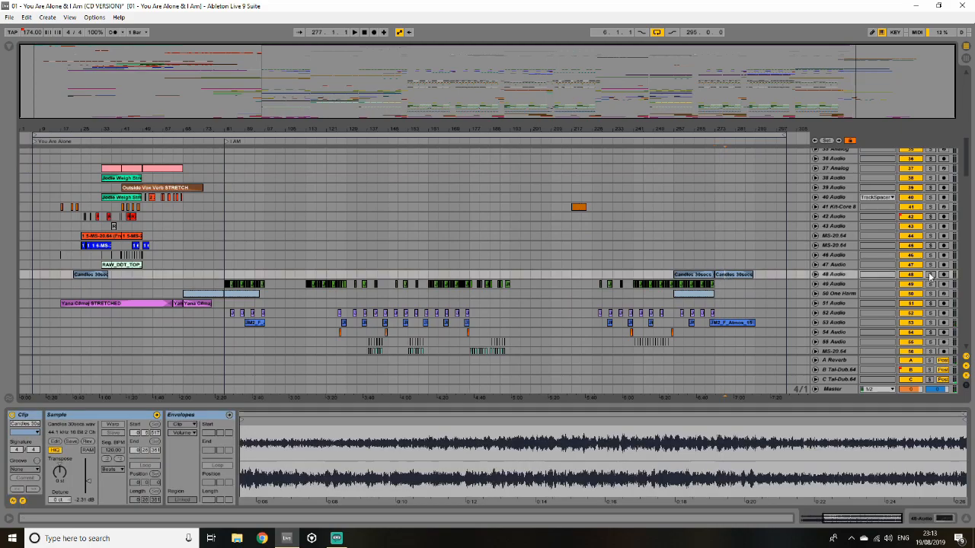
{"action": "left_click", "coordinate": [720, 265]}
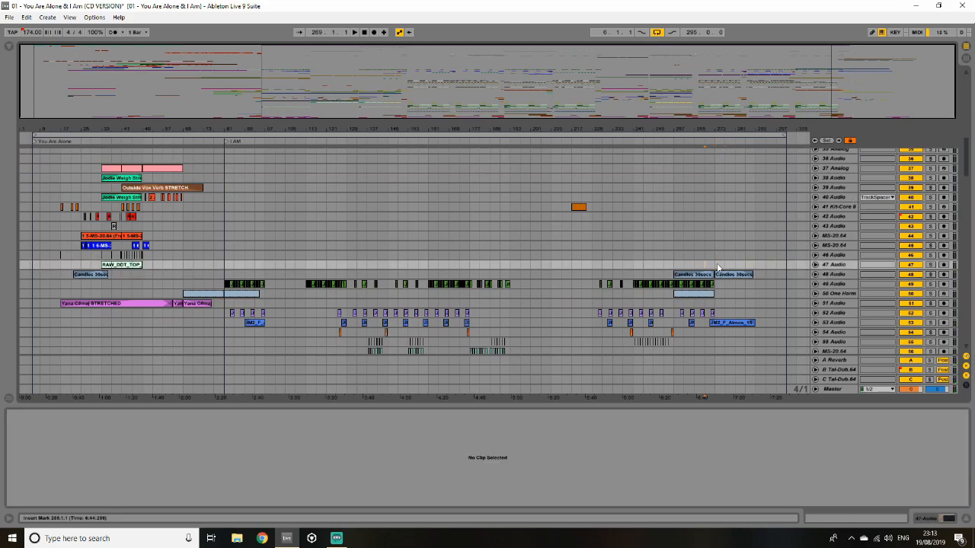
{"action": "scroll", "coordinate": [716, 308], "scroll_direction": "down", "scroll_amount": 20}
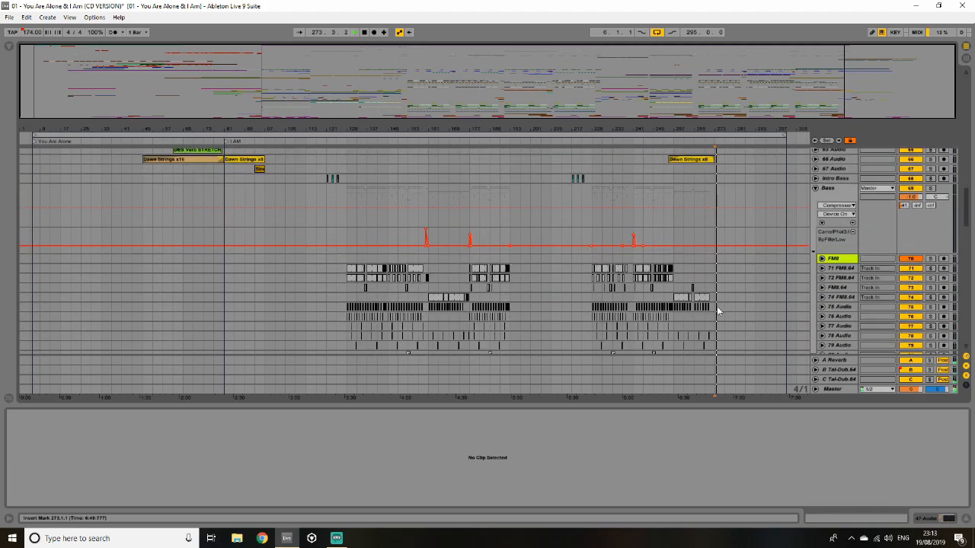
{"action": "scroll", "coordinate": [717, 308], "scroll_direction": "down", "scroll_amount": 10}
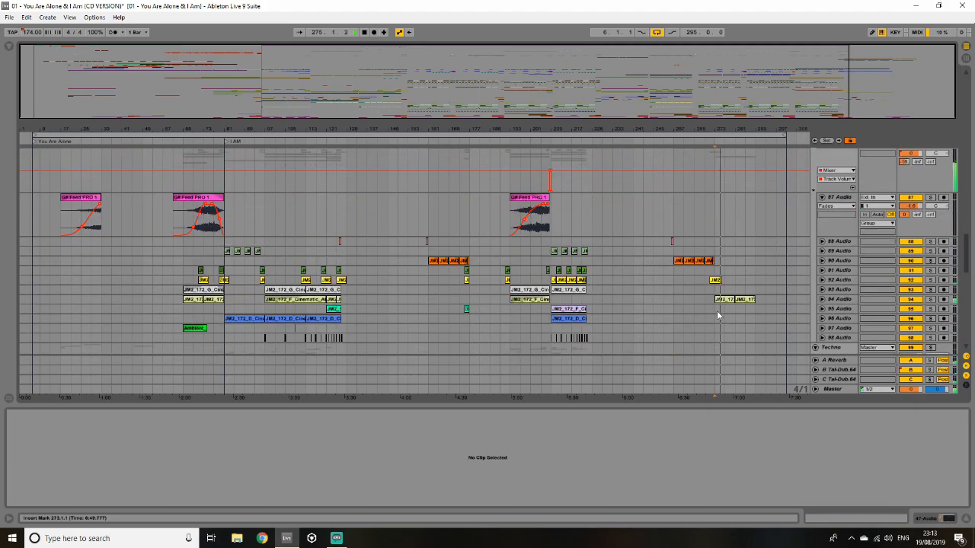
- Collapse the 87 Audio track and hide the clip detail view to survey the remaining tracks during playback
{"action": "left_click", "coordinate": [821, 197]}
{"action": "left_click", "coordinate": [965, 519]}
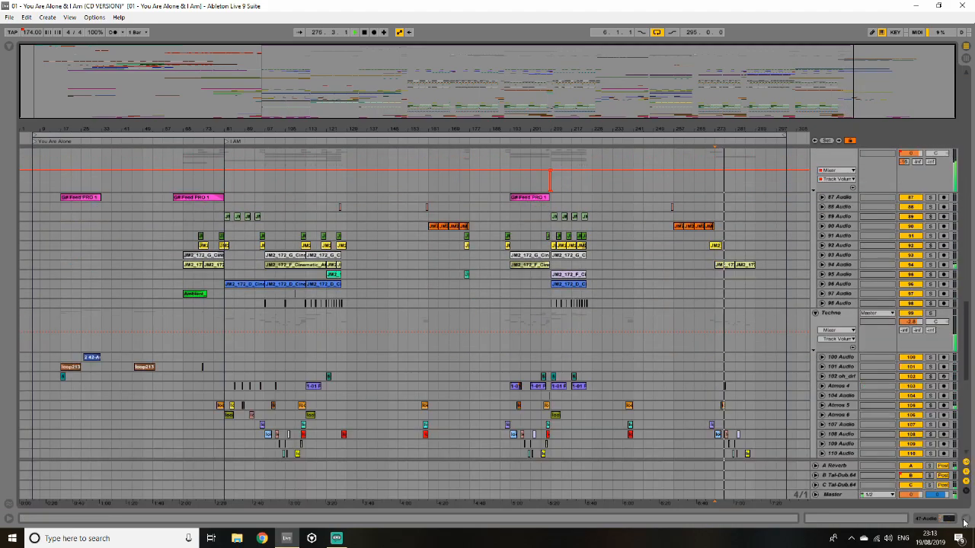
{"action": "left_click_drag", "start_coordinate": [964, 368], "coordinate": [968, 435]}
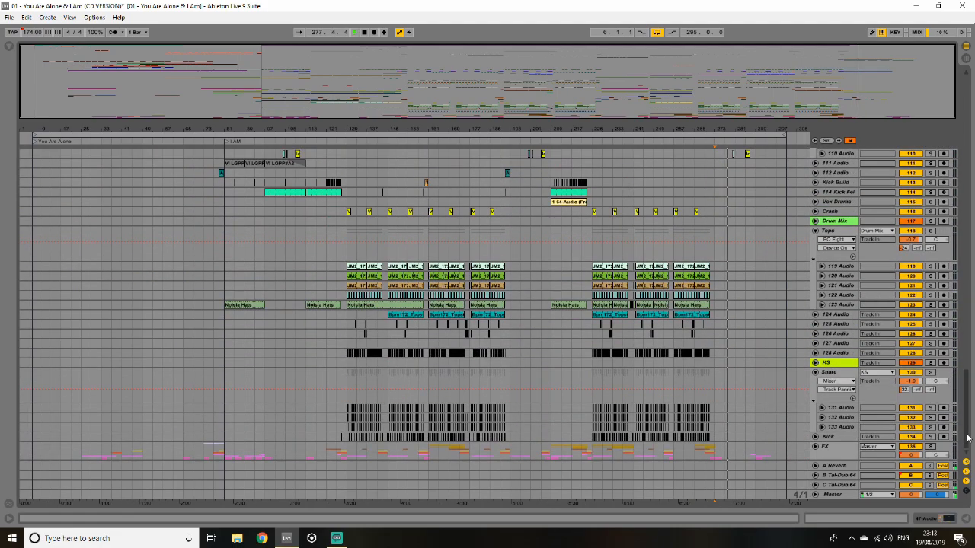
{"action": "left_click_drag", "start_coordinate": [967, 437], "coordinate": [973, 163]}
- Play the end of the Ozymandias outro from bar 296, and stop playback
{"action": "left_click_drag", "start_coordinate": [800, 129], "coordinate": [800, 228]}
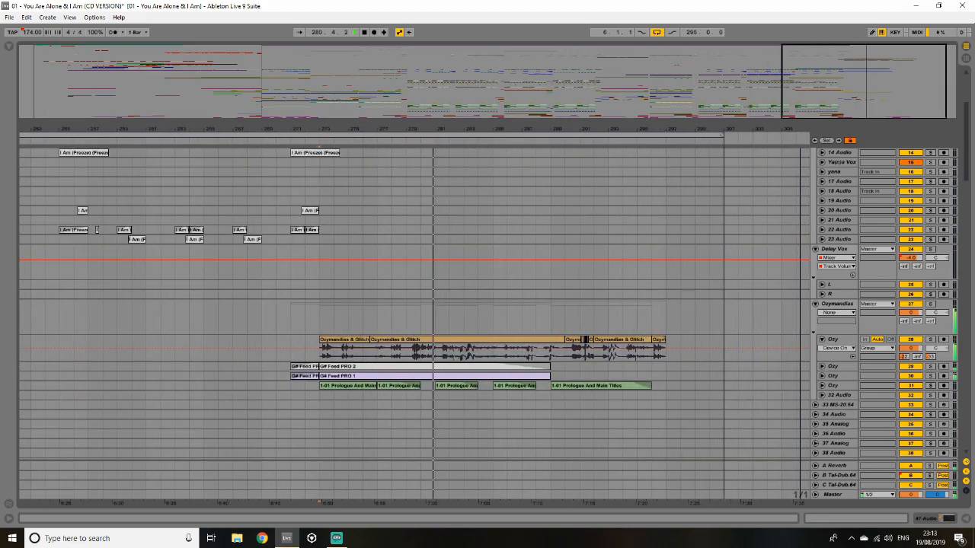
{"action": "left_click", "coordinate": [654, 323]}
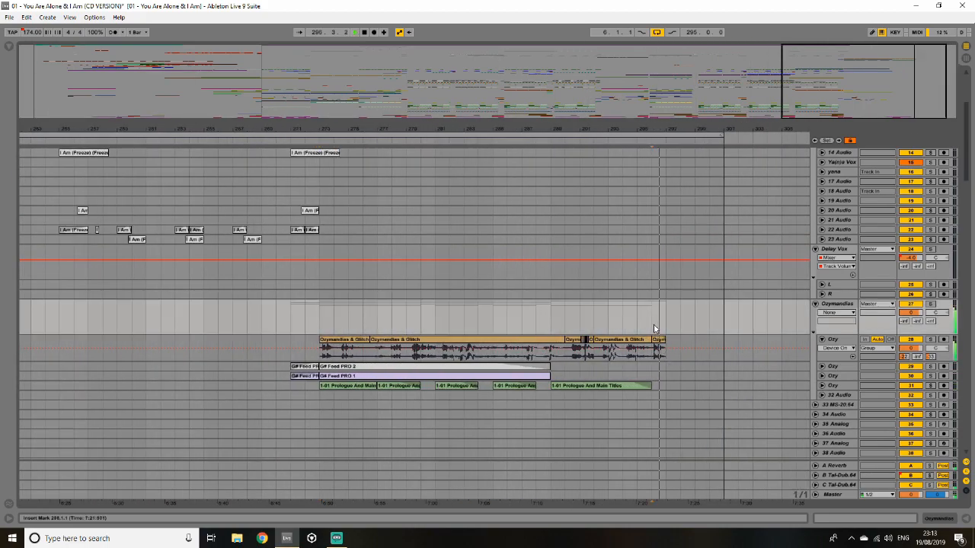
{"action": "key", "text": "space"}
- Examine the end of the Ozymandias clips up close with the insert marker at bar 297, and return to the full arrangement
{"action": "double_click", "coordinate": [904, 113]}
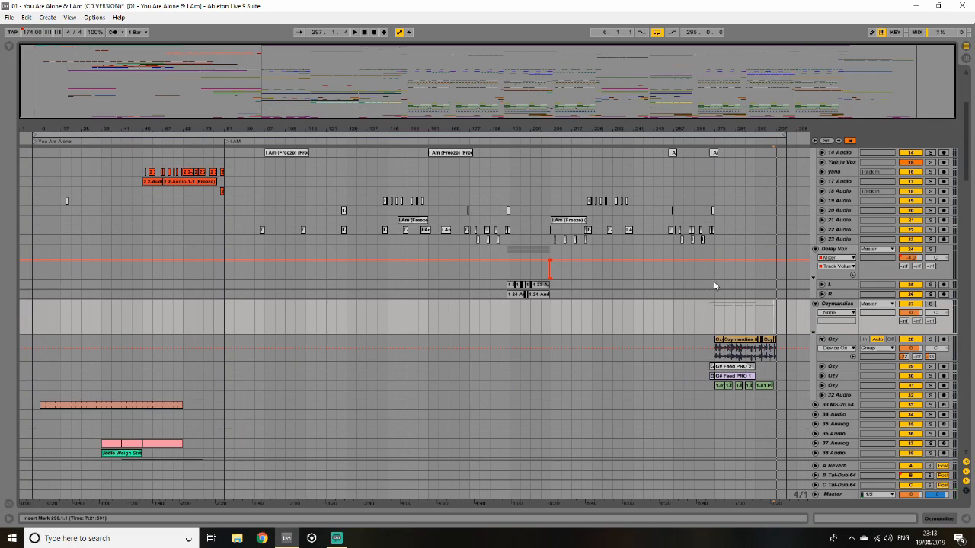
{"action": "left_click_drag", "start_coordinate": [777, 129], "coordinate": [506, 393]}
{"action": "left_click", "coordinate": [504, 323]}
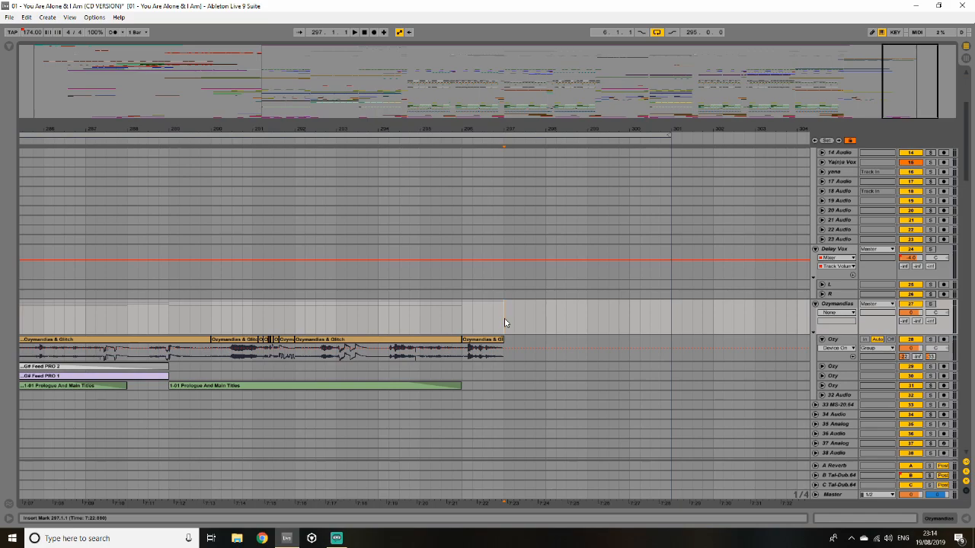
{"action": "left_click_drag", "start_coordinate": [910, 98], "coordinate": [488, 99]}
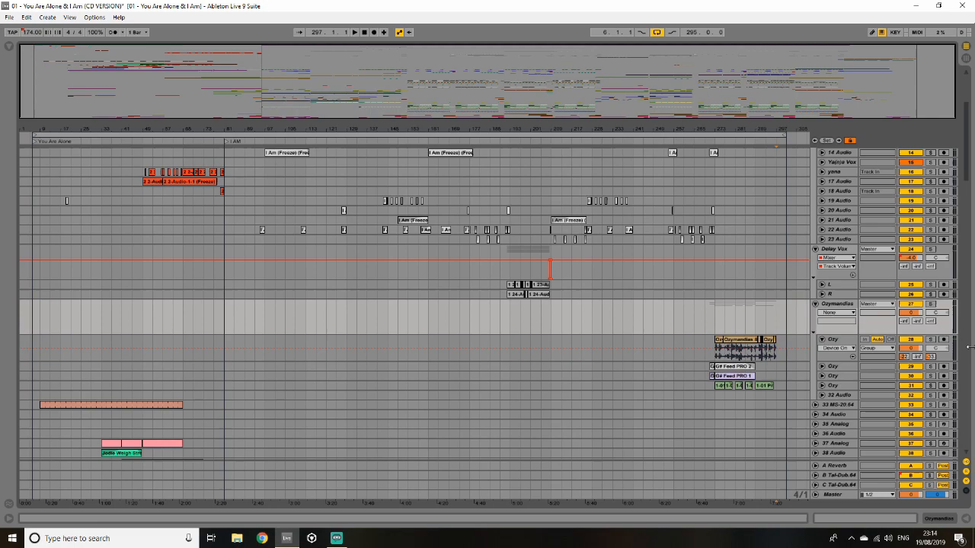
- Collapse the first Ozy track and the Clean Vox, Ozymandias and Delay Vox groups
{"action": "left_click", "coordinate": [821, 338]}
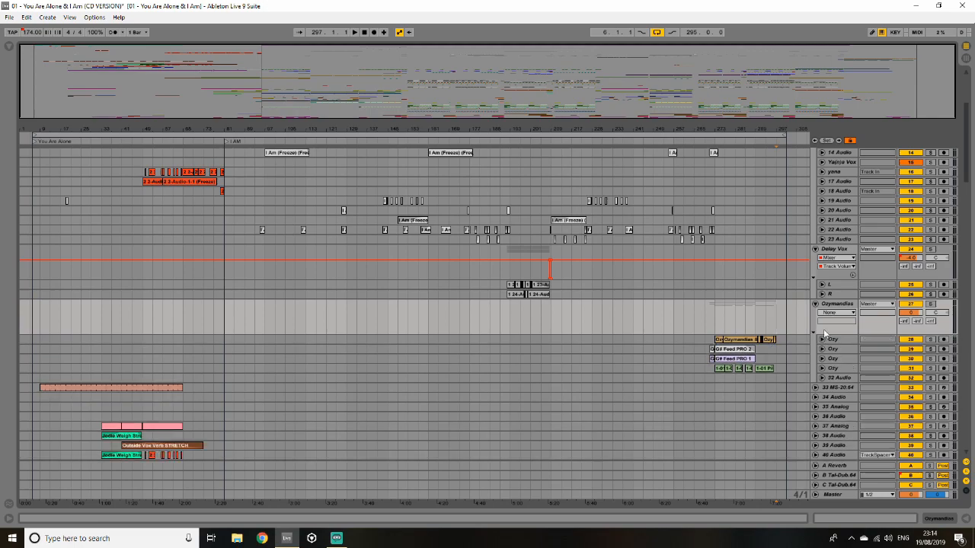
{"action": "left_click", "coordinate": [774, 339]}
{"action": "left_click_drag", "start_coordinate": [773, 339], "coordinate": [771, 337]}
{"action": "scroll", "coordinate": [426, 245], "scroll_direction": "up", "scroll_amount": 5}
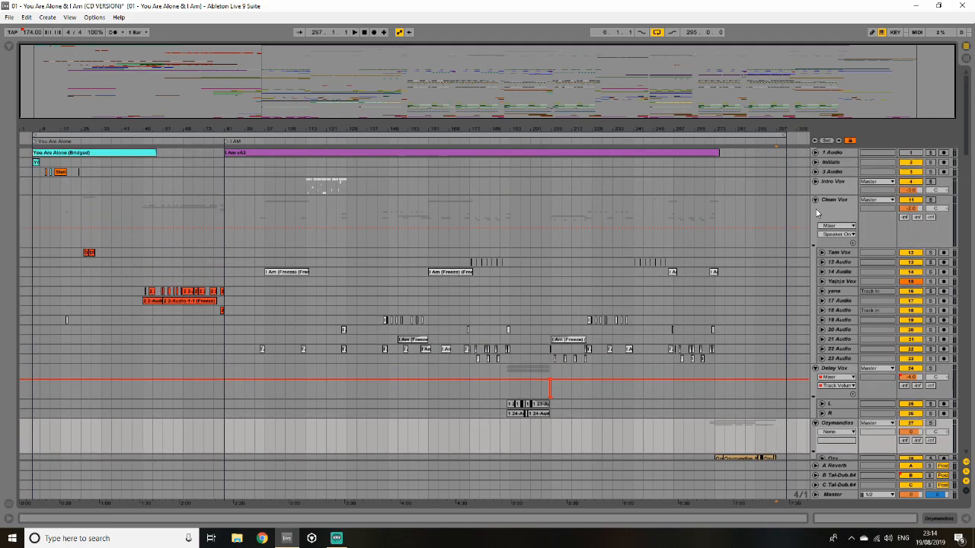
{"action": "left_click", "coordinate": [816, 199]}
{"action": "left_click", "coordinate": [815, 282]}
{"action": "left_click", "coordinate": [816, 227]}
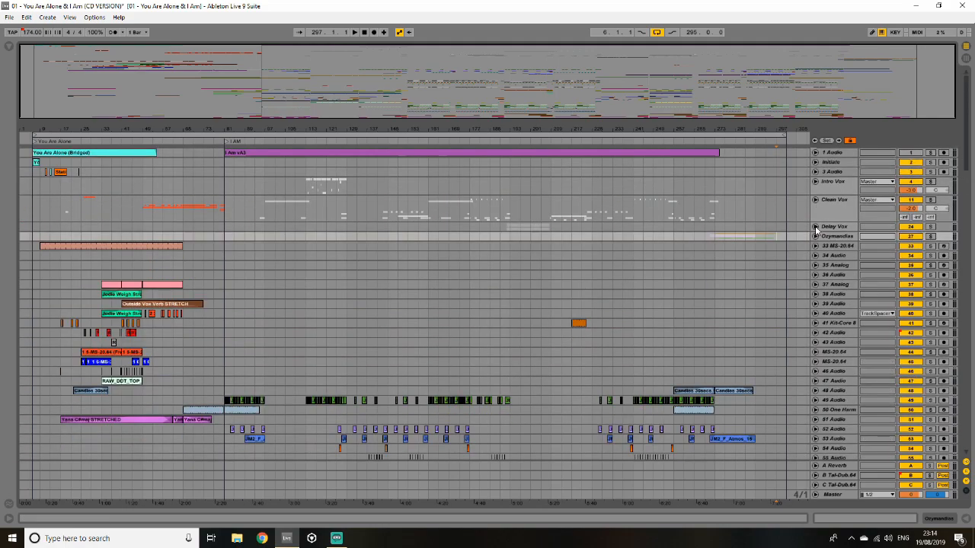
{"action": "scroll", "coordinate": [806, 263], "scroll_direction": "down", "scroll_amount": 4}
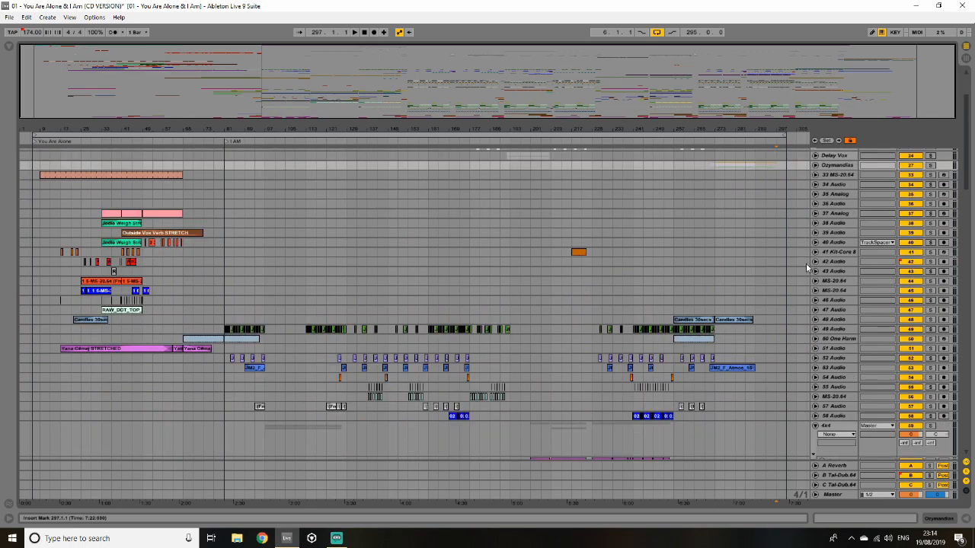